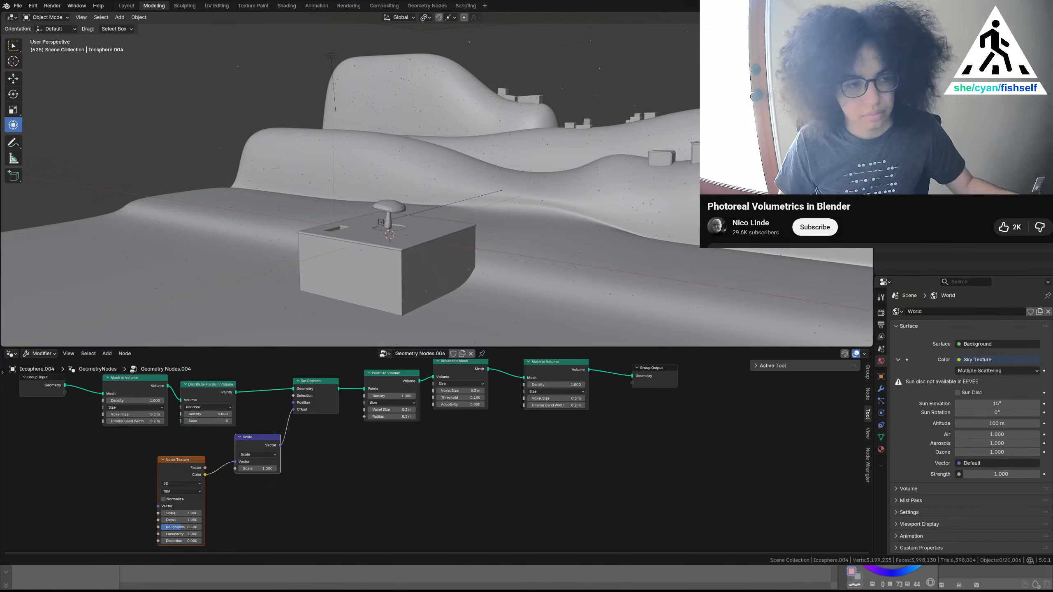
Like the Photoreal Volumetrics video, inspect the scene through the camera and around the mushroom block, and return to solid shading
click(1007, 223)
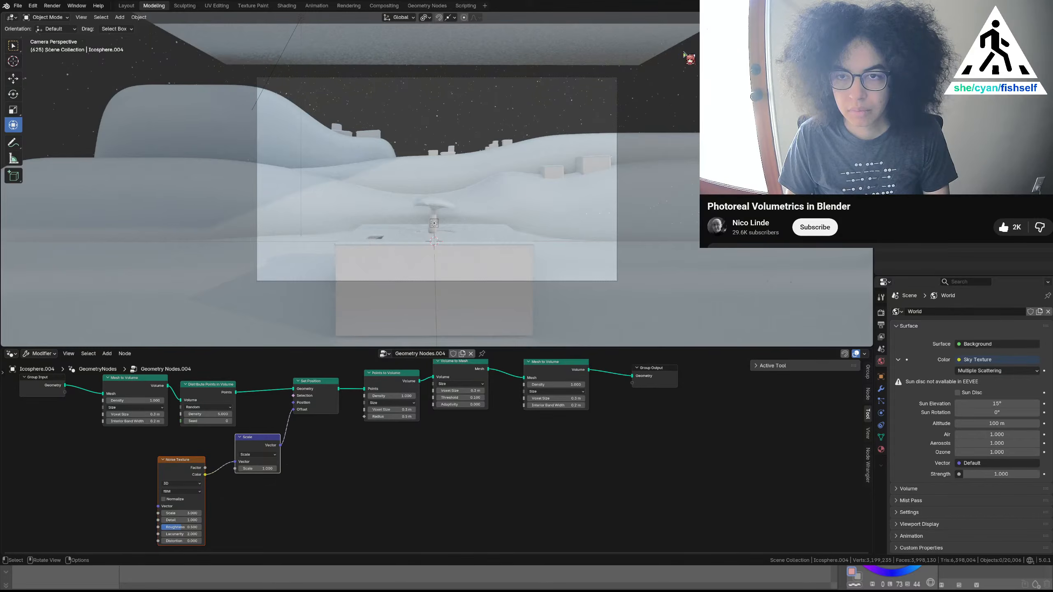
key(KP_0)
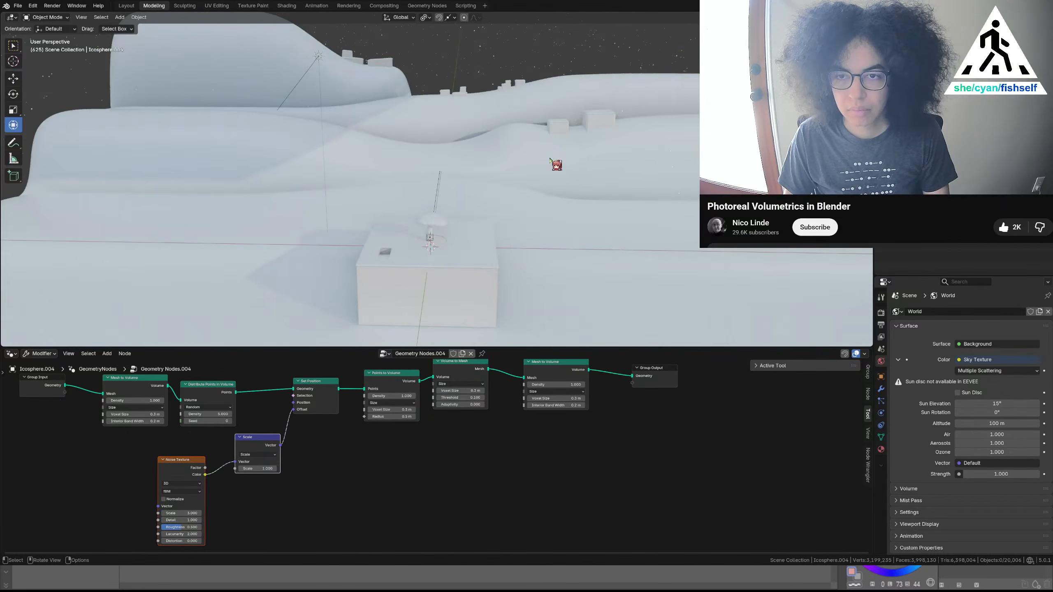
middle_drag(551, 161, 527, 162)
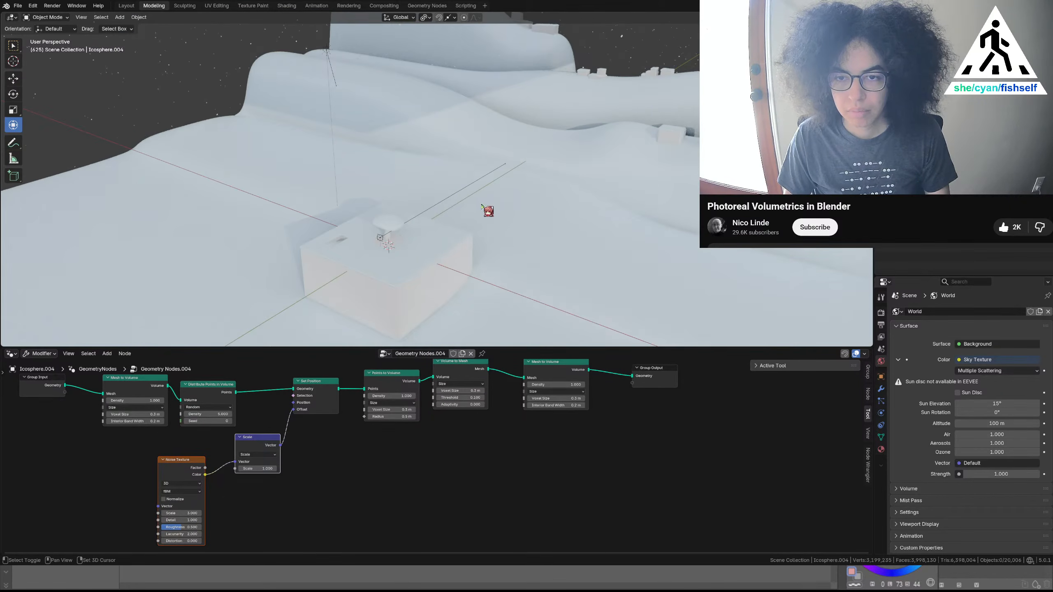
shift+middle_drag(482, 206, 522, 146)
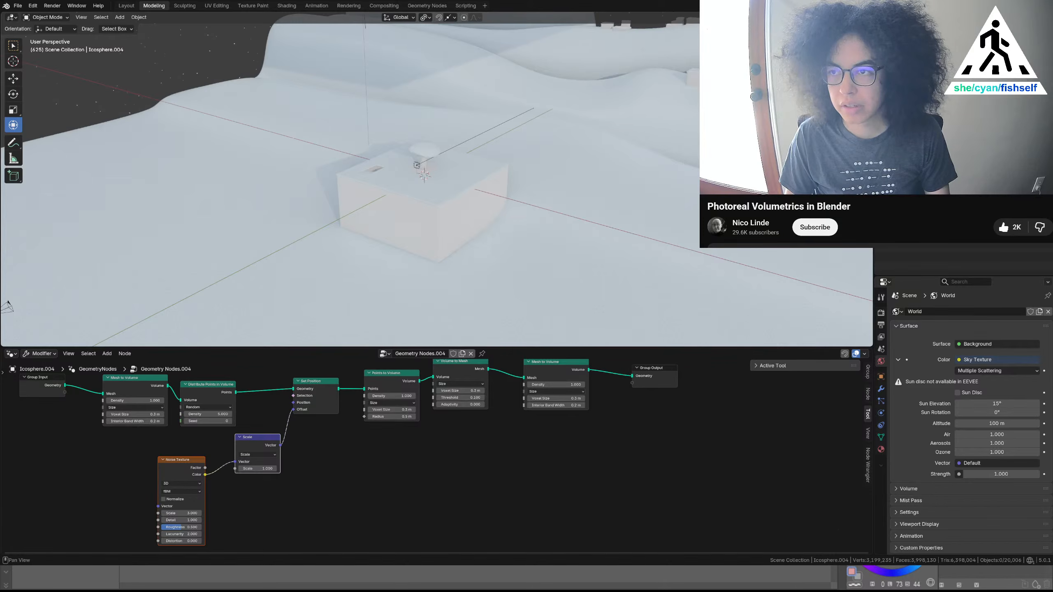
click(833, 16)
mouse_move(609, 138)
middle_down()
mouse_move(635, 137)
mouse_move(453, 171)
mouse_move(457, 188)
mouse_move(516, 168)
middle_up()
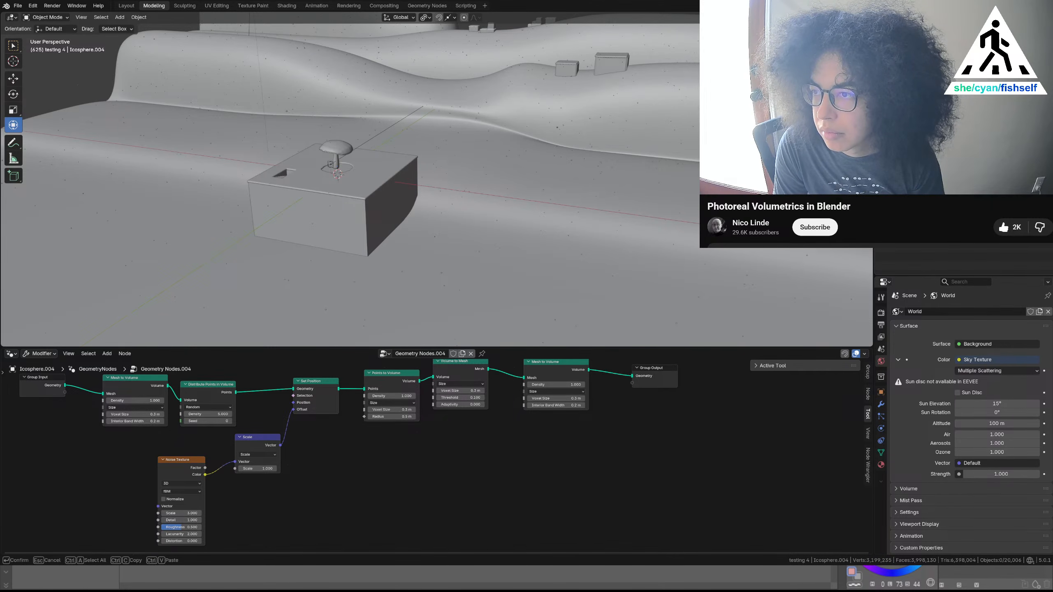
Name the collection "clouds (attempt four)" and delete the active Icosphere.004 object
key(Return)
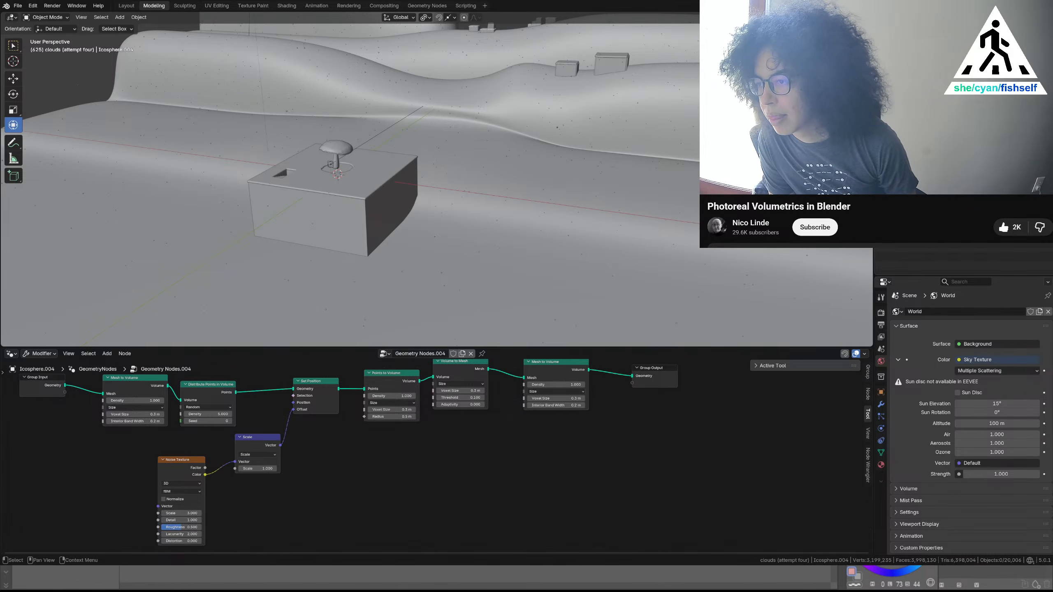
key(x)
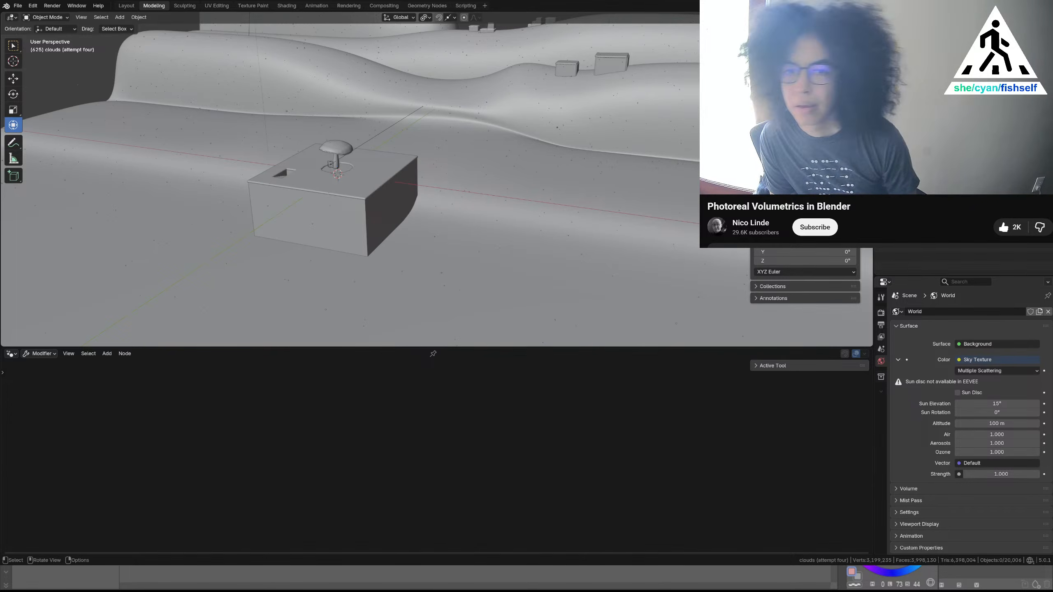
Inspect the rounded, subdivided cube and its modifiers, and delete that cube
click(536, 242)
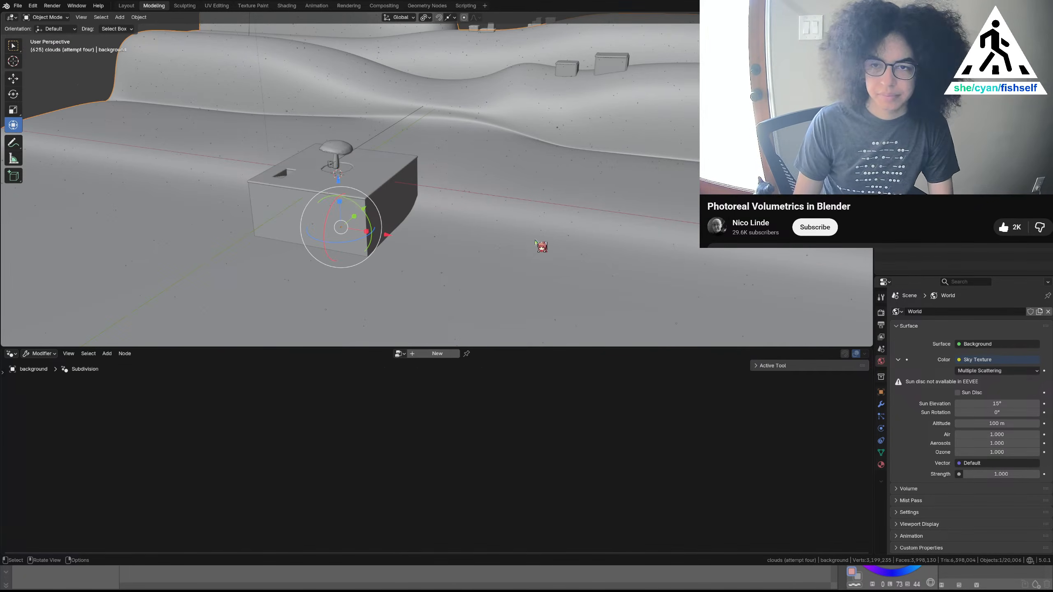
click(95, 88)
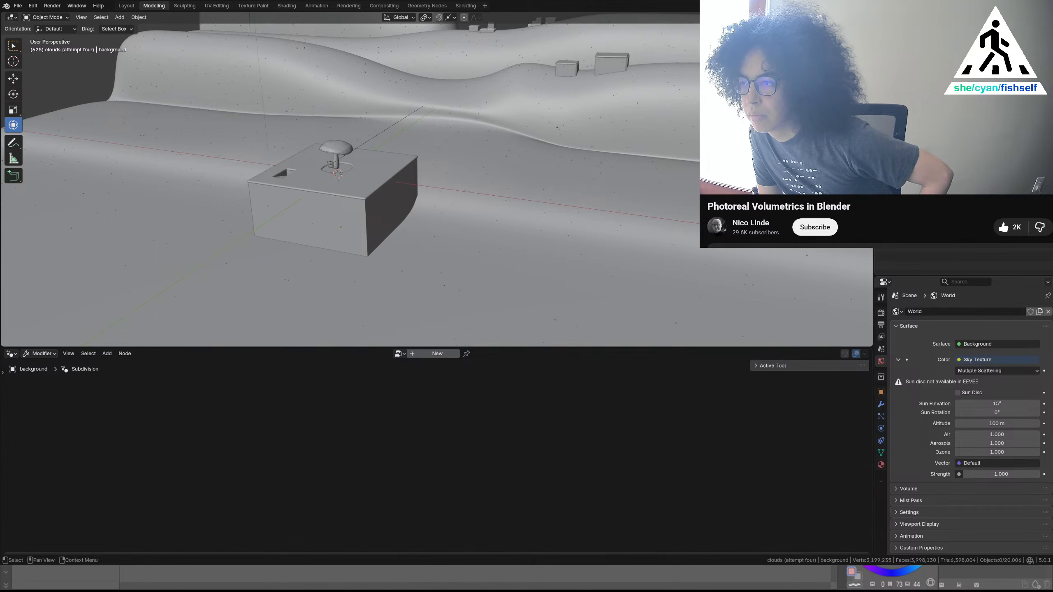
key(ctrl+z)
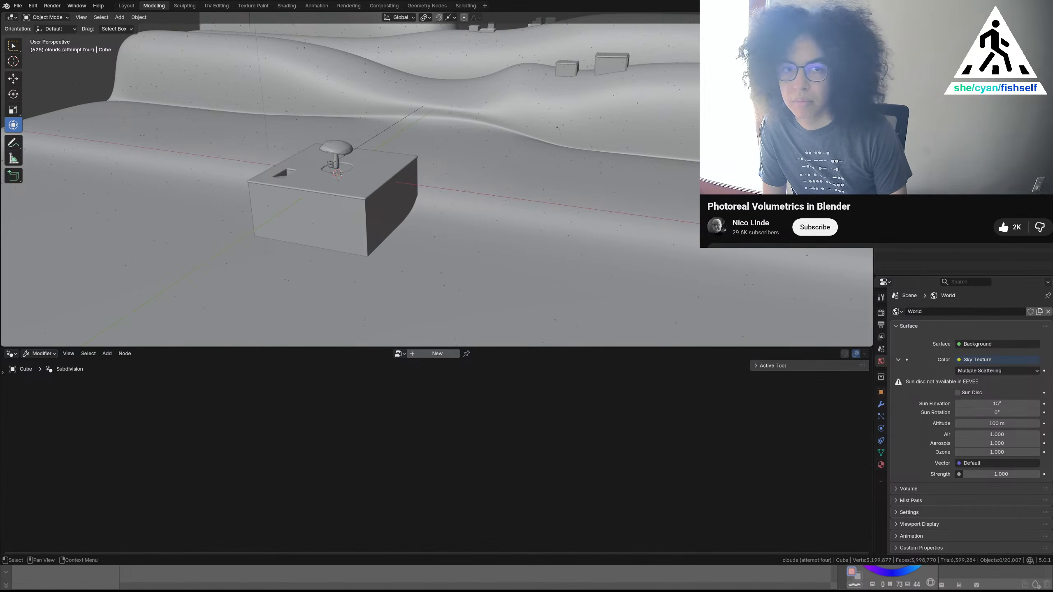
key(KP_Decimal)
scroll(446, 181, down, 2)
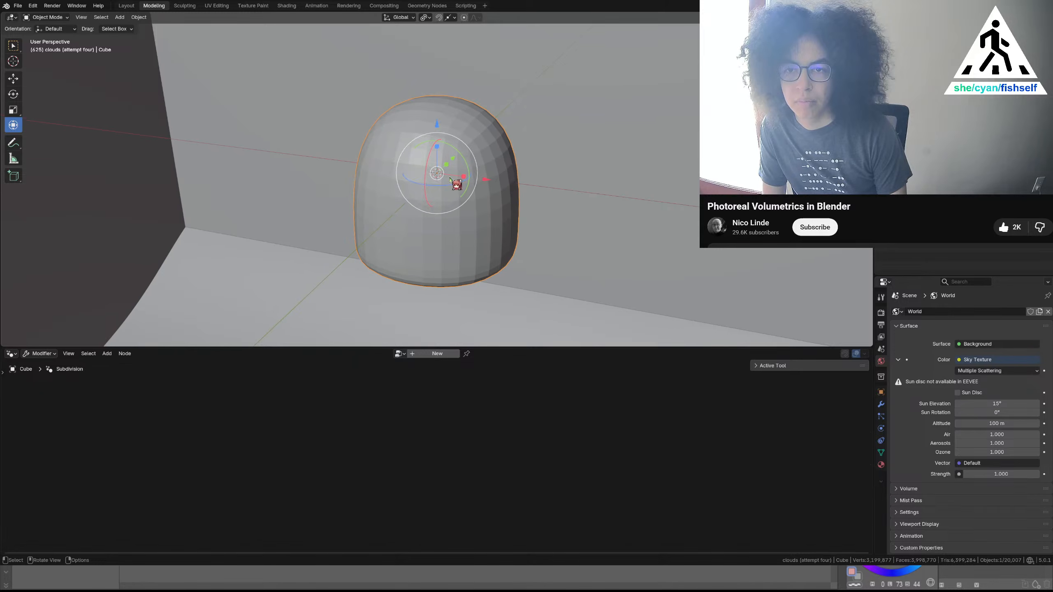
click(881, 404)
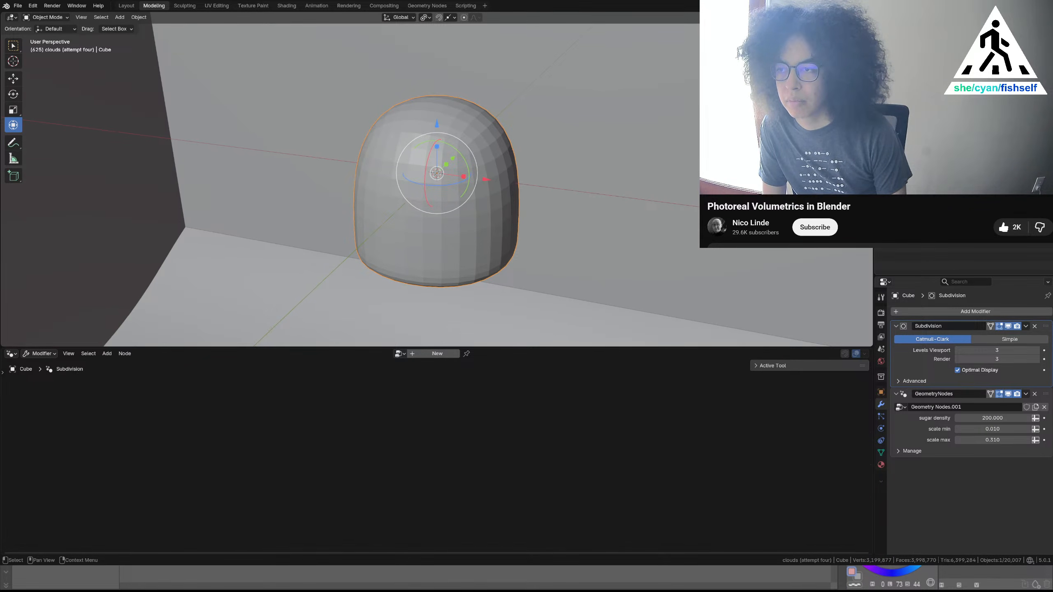
key(Delete)
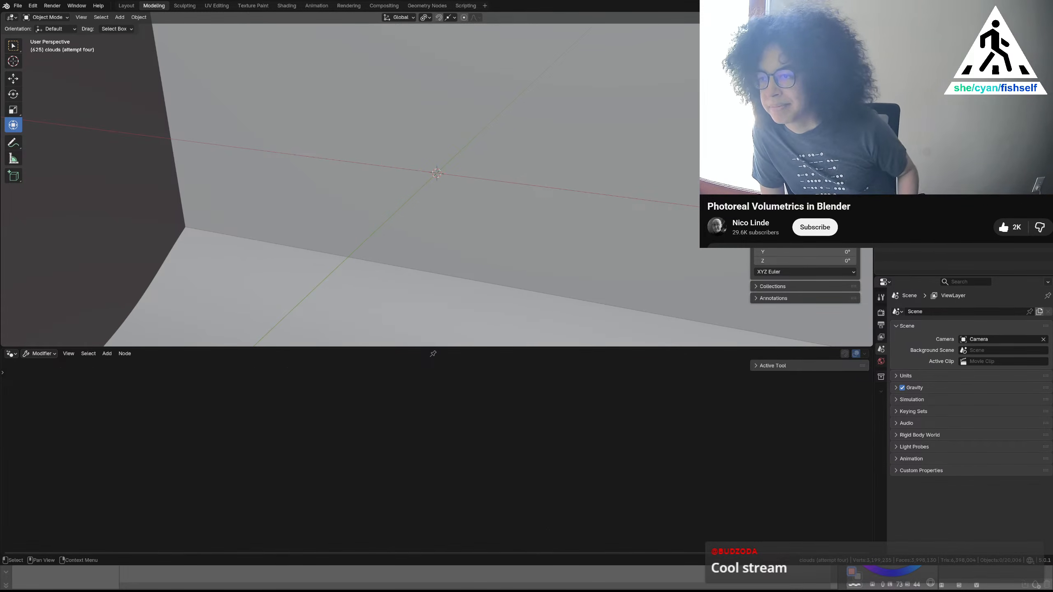
Split the geometry node editor in two and turn one half into a 3D Viewport looking through the camera
scroll(430, 194, down, 6)
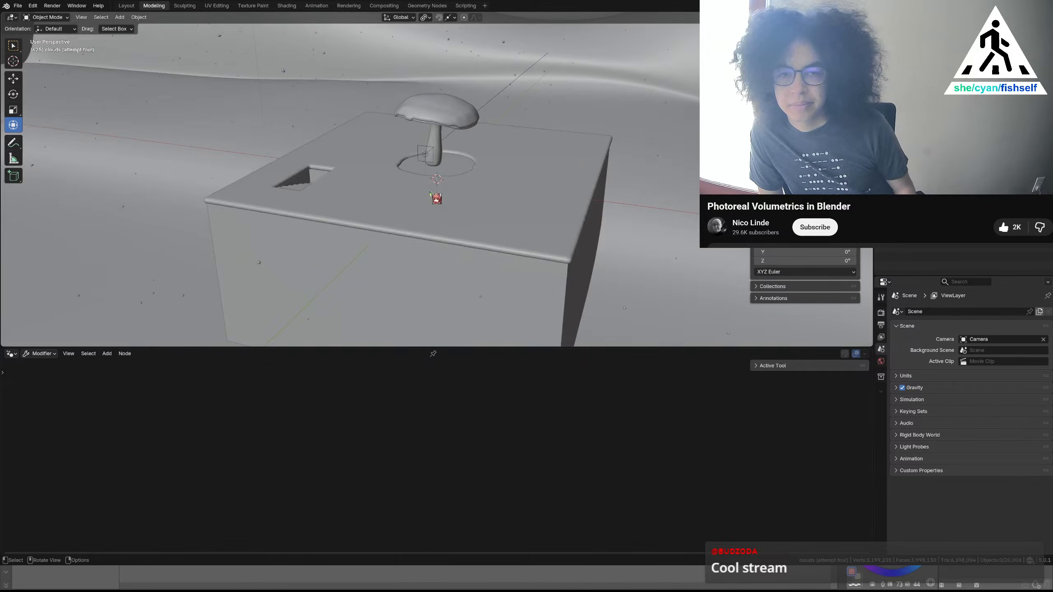
scroll(430, 194, down, 5)
scroll(431, 194, down, 2)
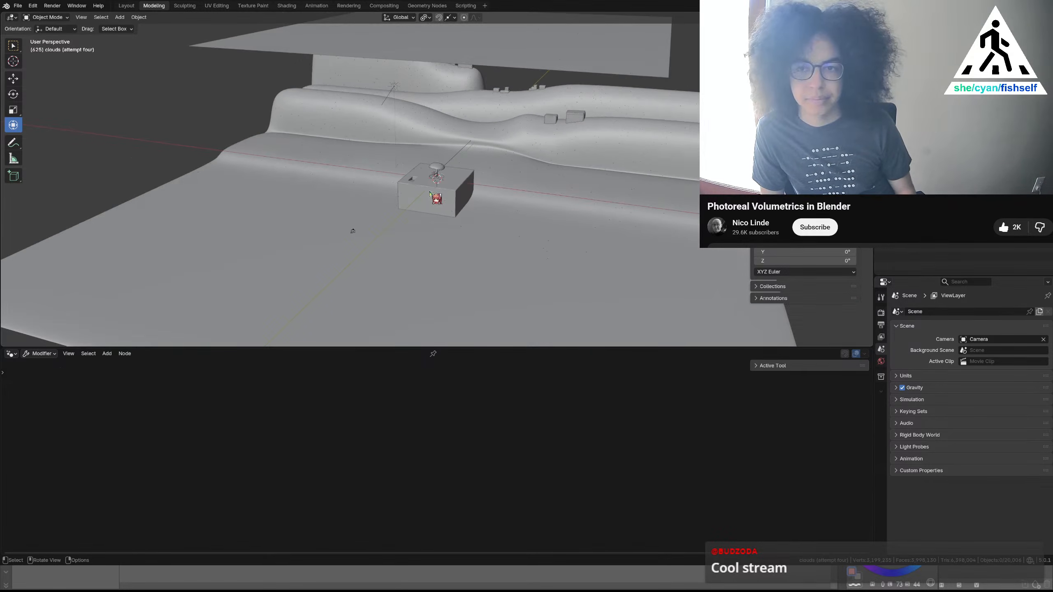
scroll(431, 194, up, 4)
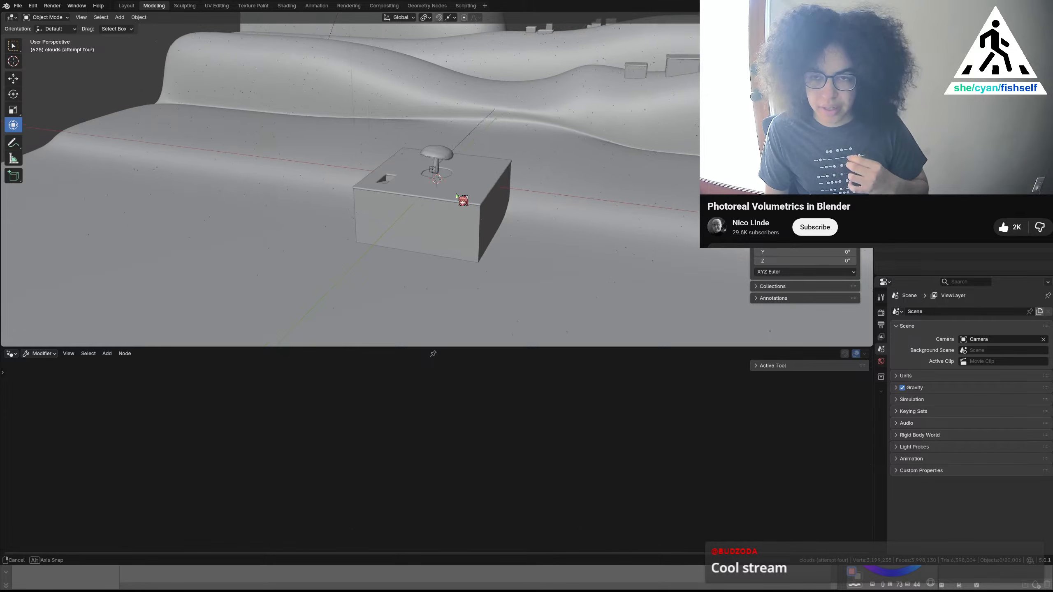
middle_drag(463, 198, 487, 202)
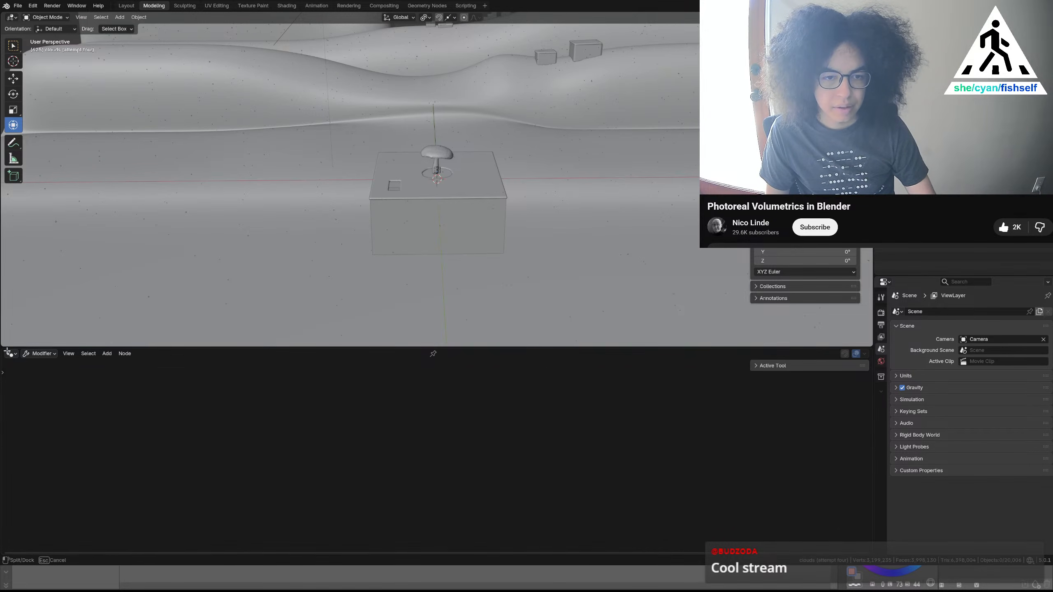
drag(3, 348, 402, 355)
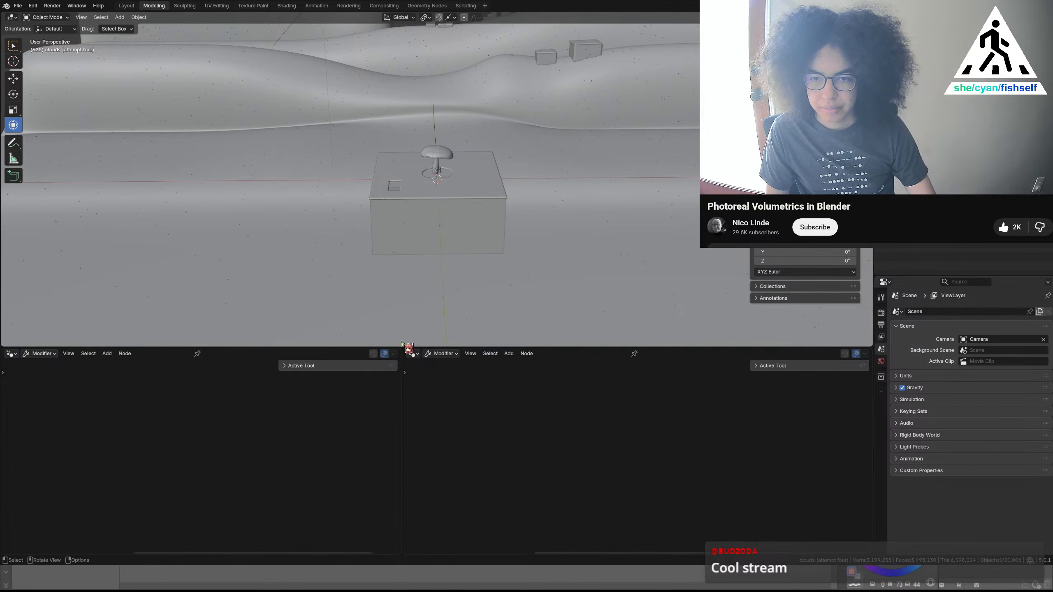
click(15, 353)
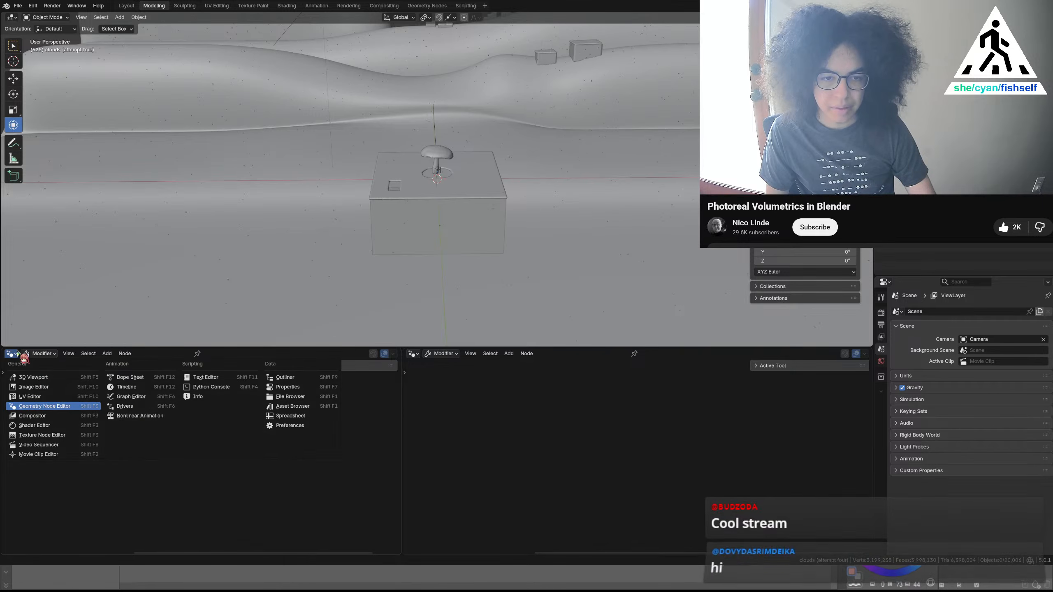
click(34, 377)
middle_drag(117, 414, 242, 438)
key(KP_0)
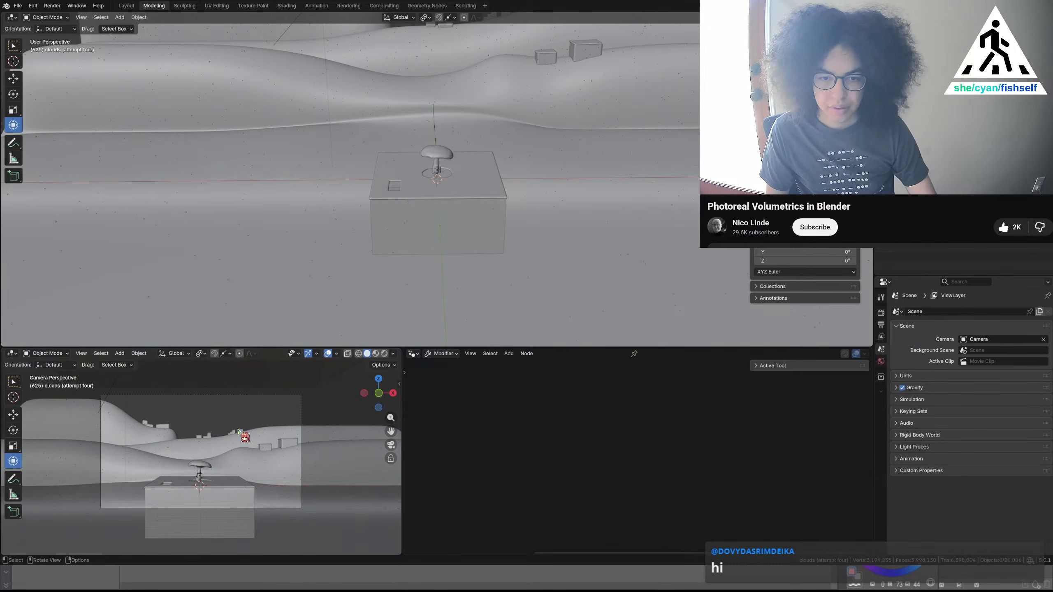
scroll(230, 452, up, 2)
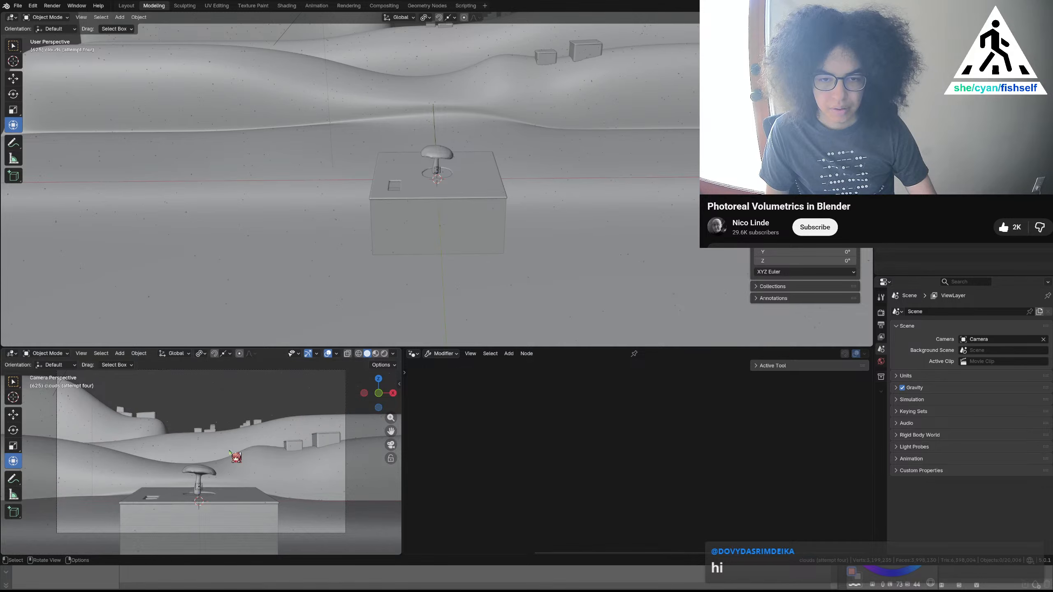
Resize the lower areas to give the camera viewport more room and set that viewport to Material Preview shading
drag(402, 445, 316, 445)
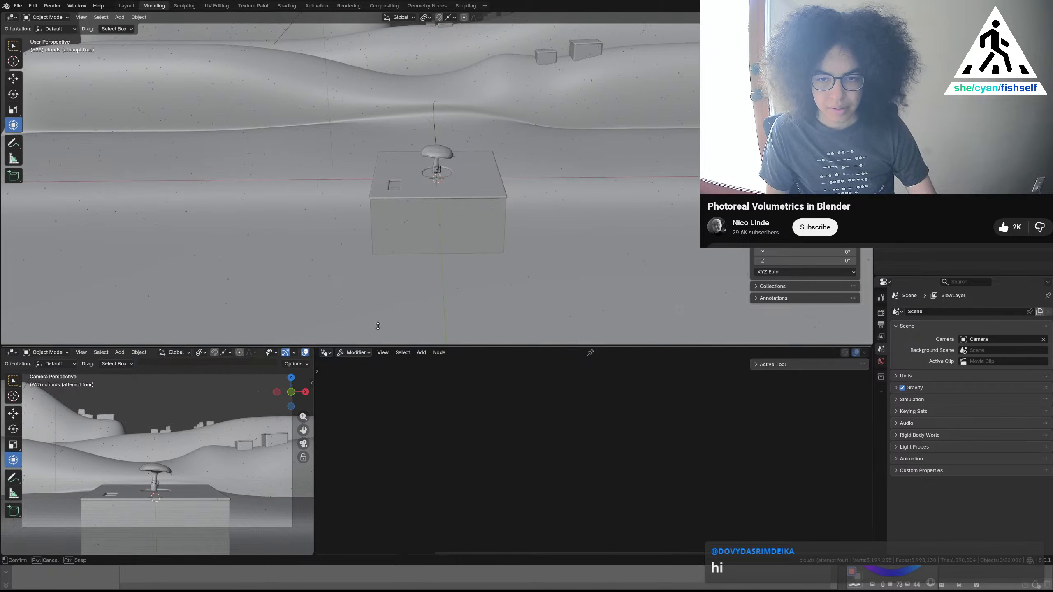
drag(383, 347, 384, 255)
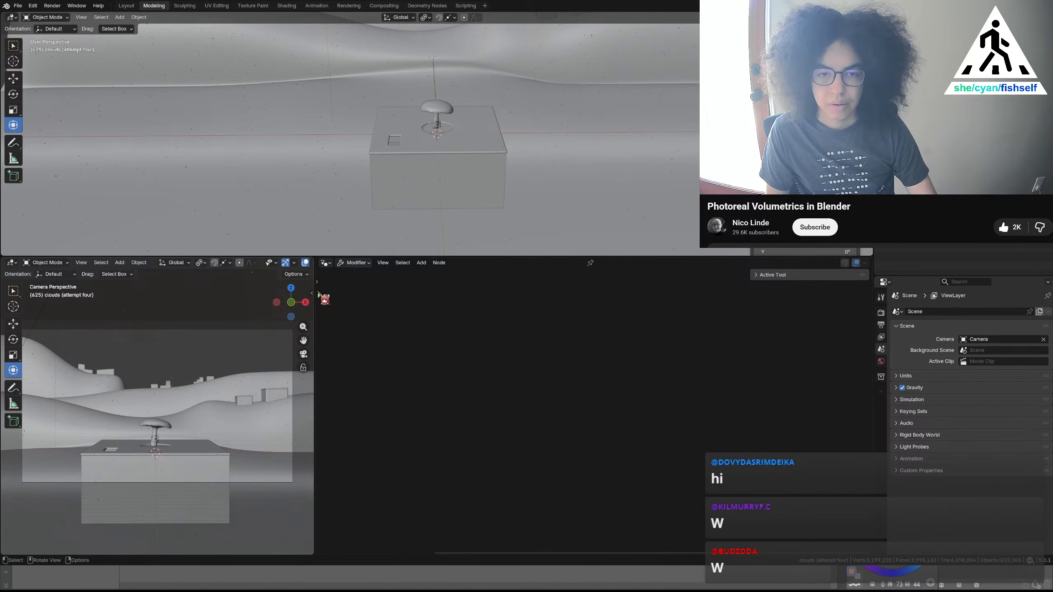
mouse_move(317, 307)
mouse_down()
mouse_move(394, 309)
mouse_move(382, 309)
mouse_up()
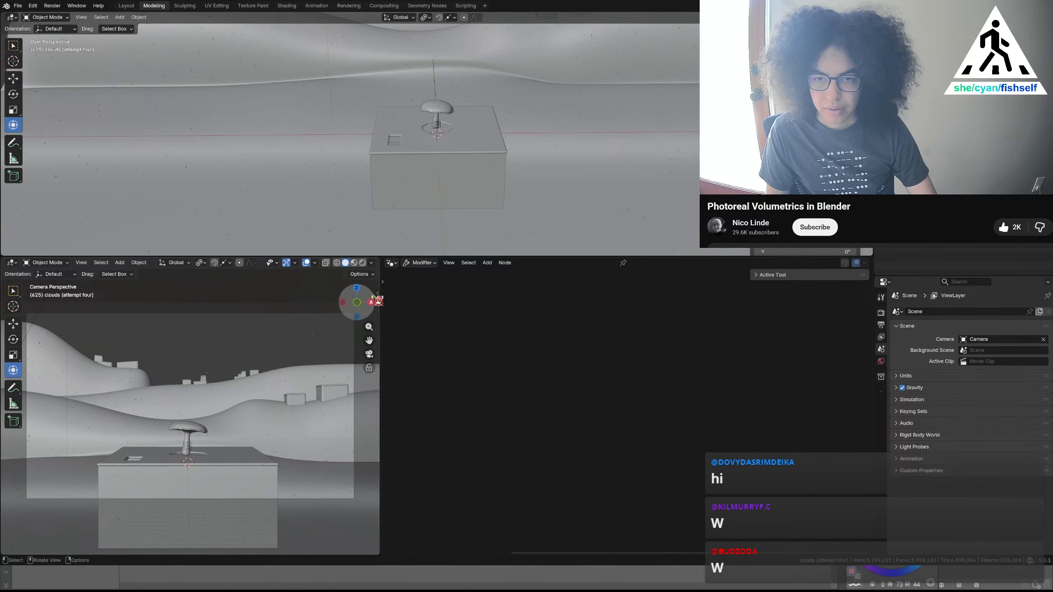
click(356, 263)
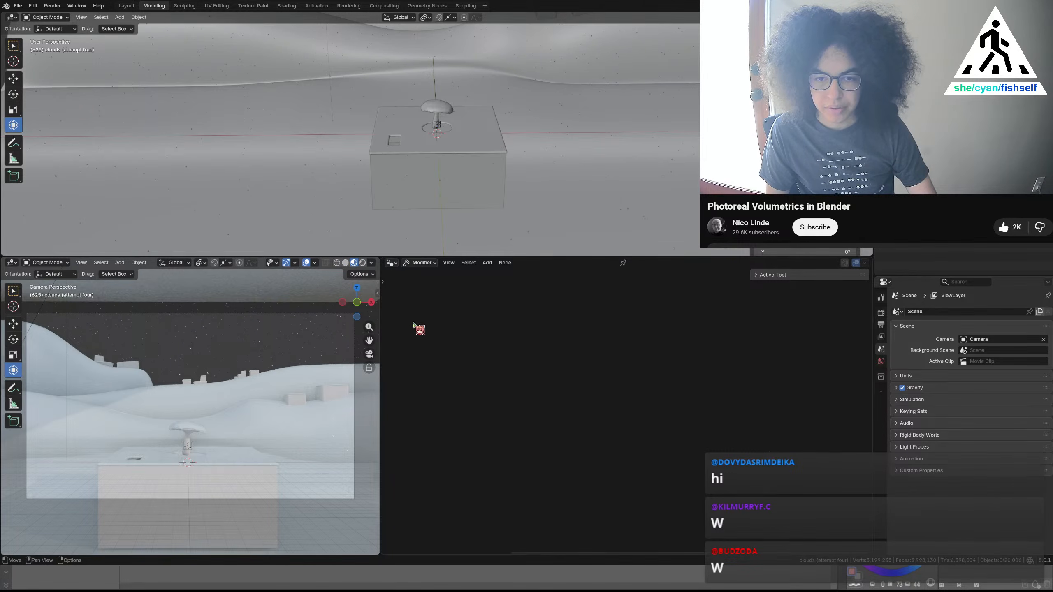
middle_drag(463, 216, 435, 193)
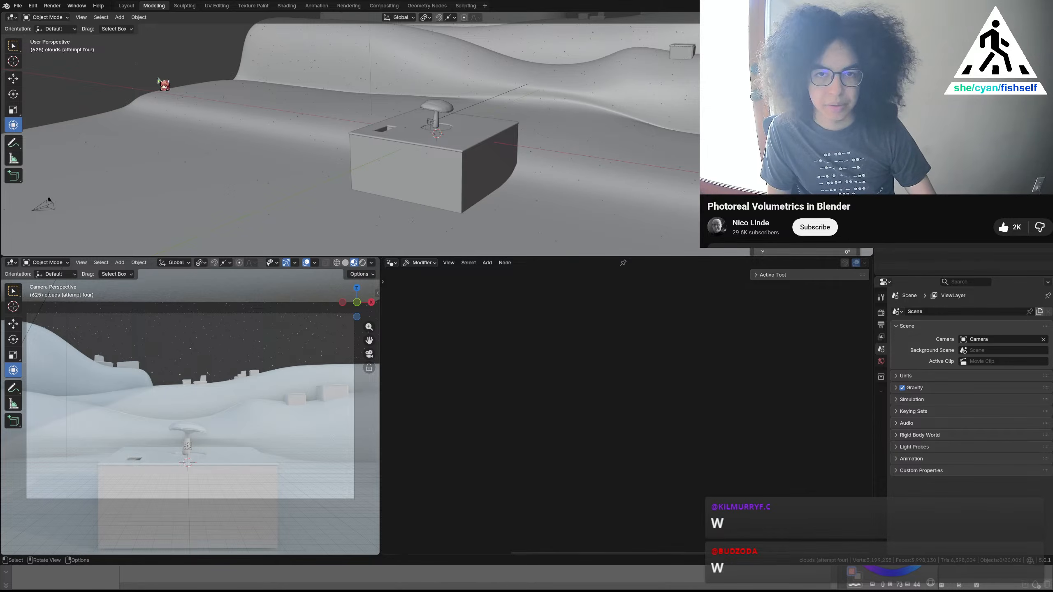
key(a)
key(shift+a)
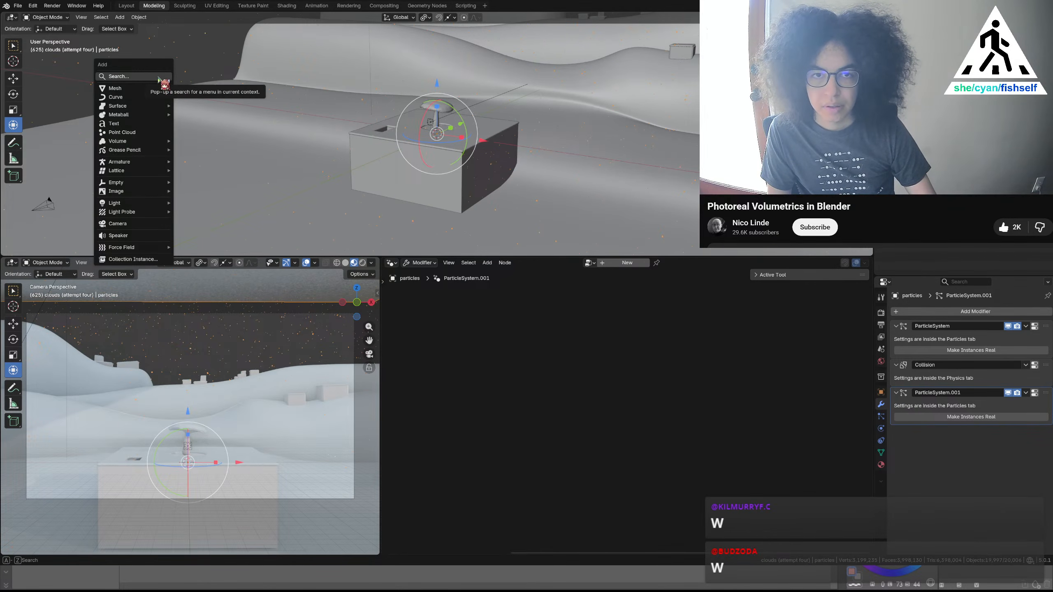
mouse_move(164, 88)
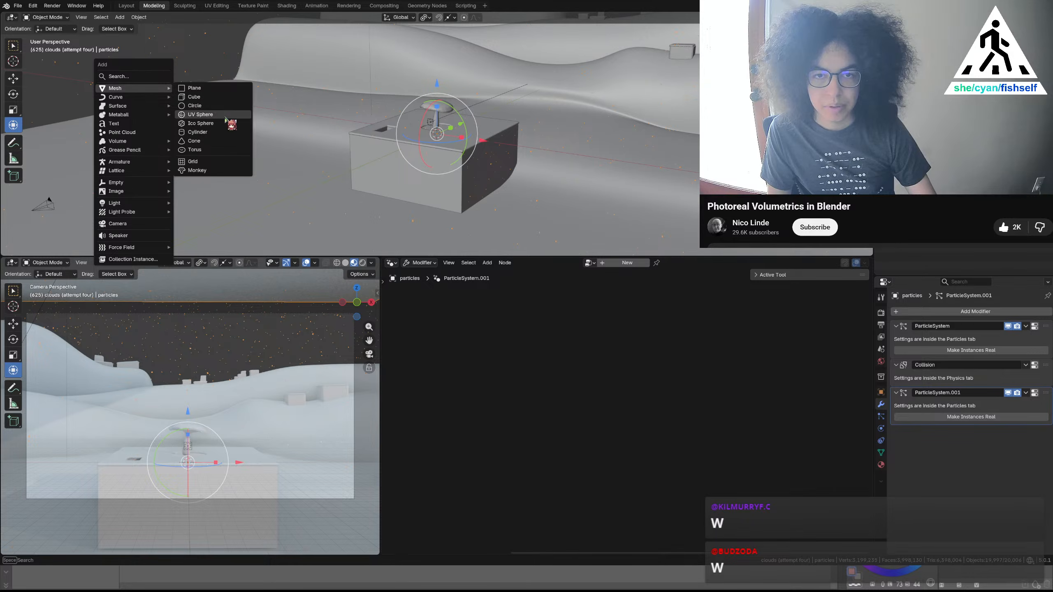
key(Escape)
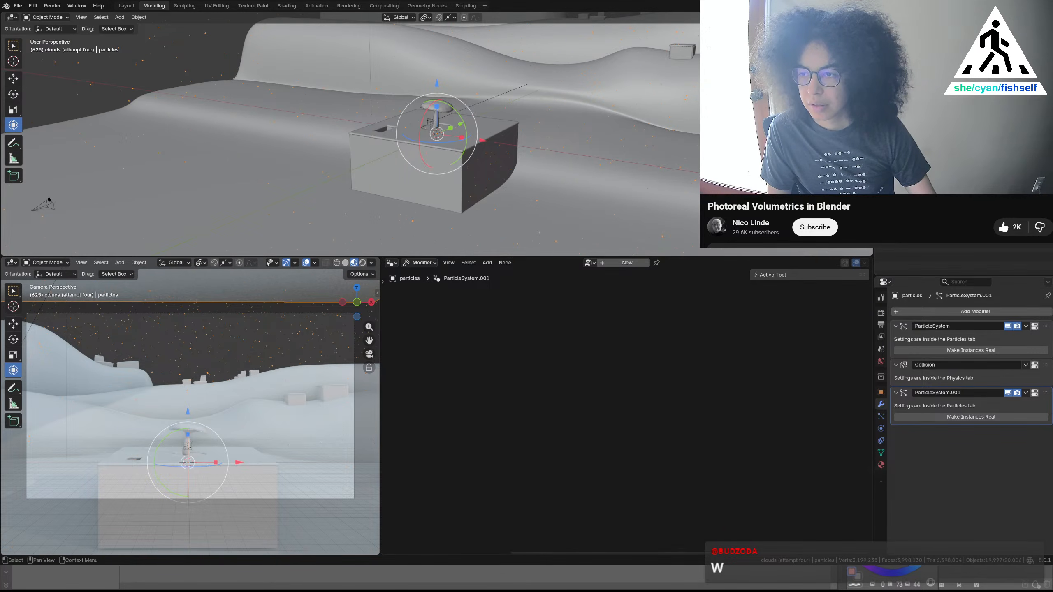
key(alt+a)
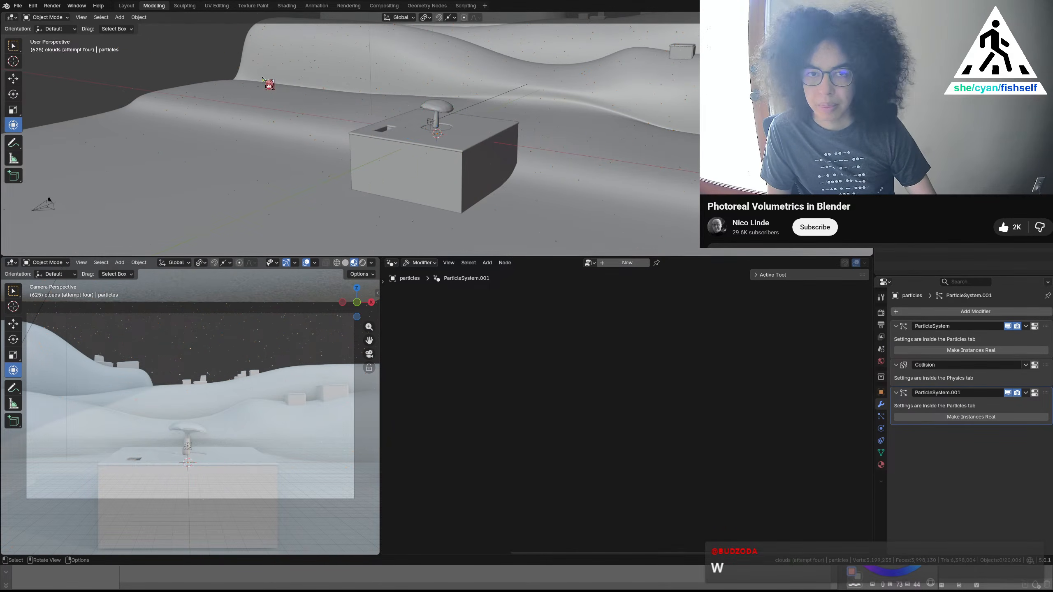
Add a mesh cube at the world origin and scale it about 23.9 times along X and Y only
key(shift+a)
mouse_move(178, 84)
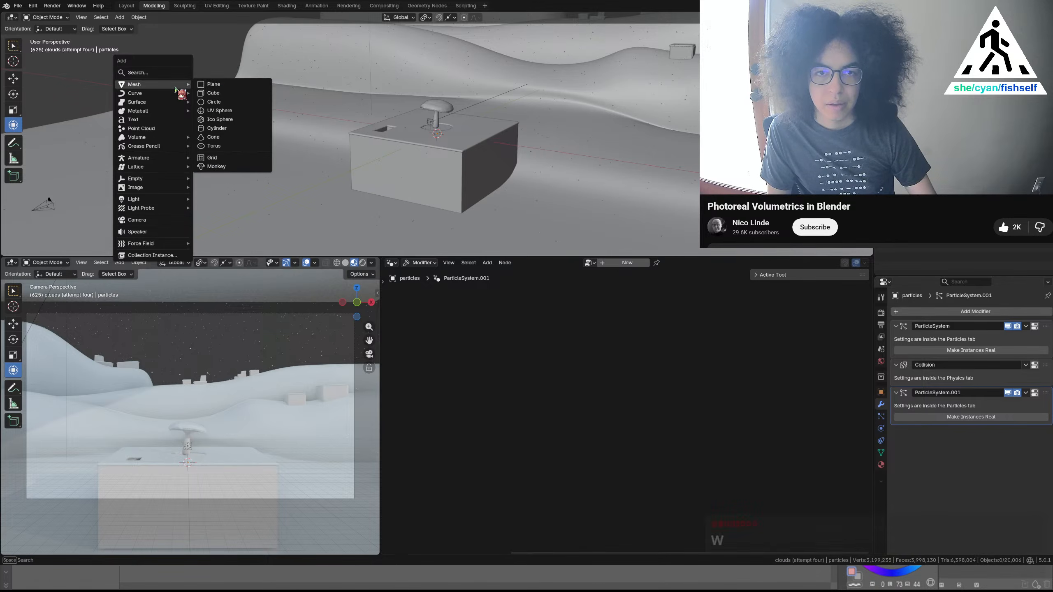
click(223, 93)
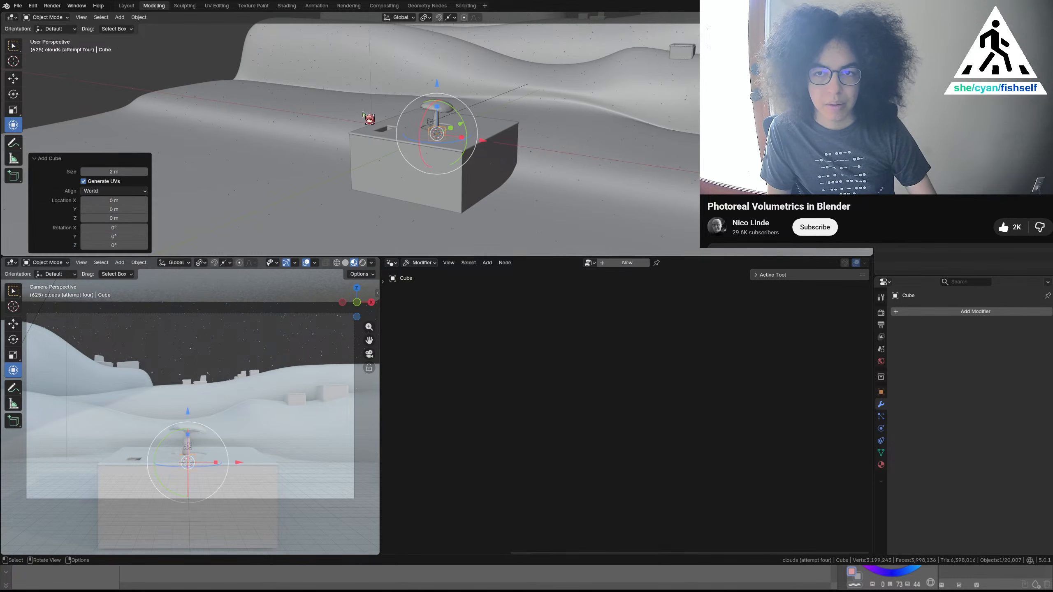
drag(456, 129, 918, 102)
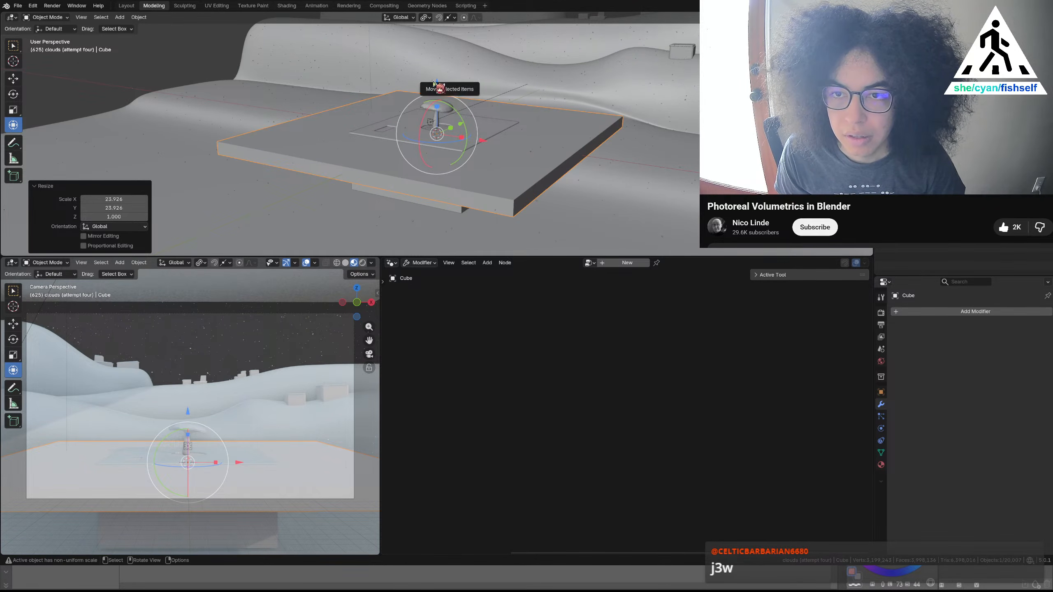
Lower the flat cube about 2.05 m and scale it about 3.2 times along X and Y only
drag(435, 82, 439, 112)
scroll(439, 111, down, 5)
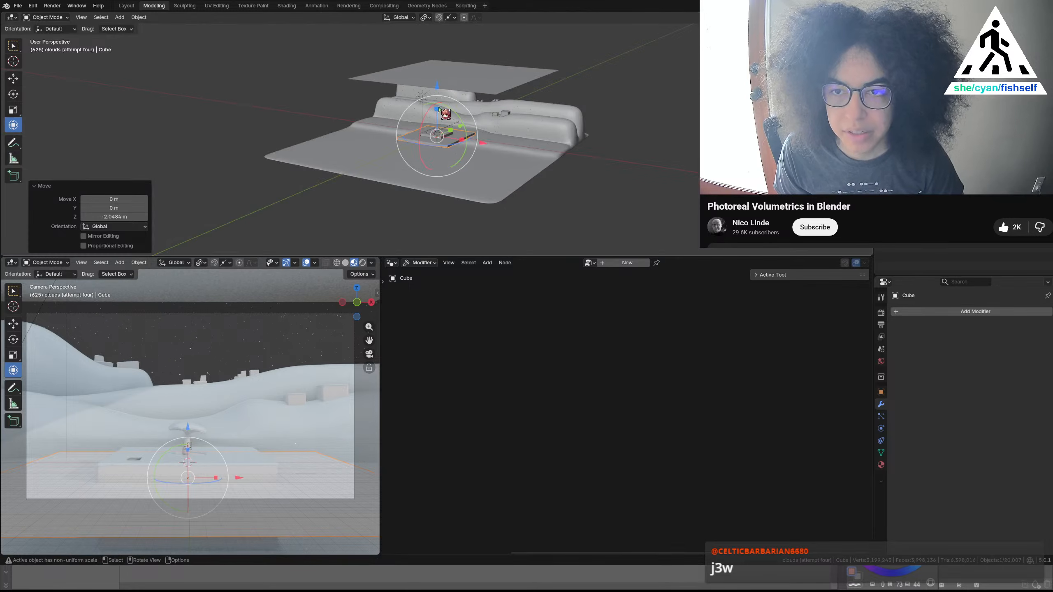
key(s)
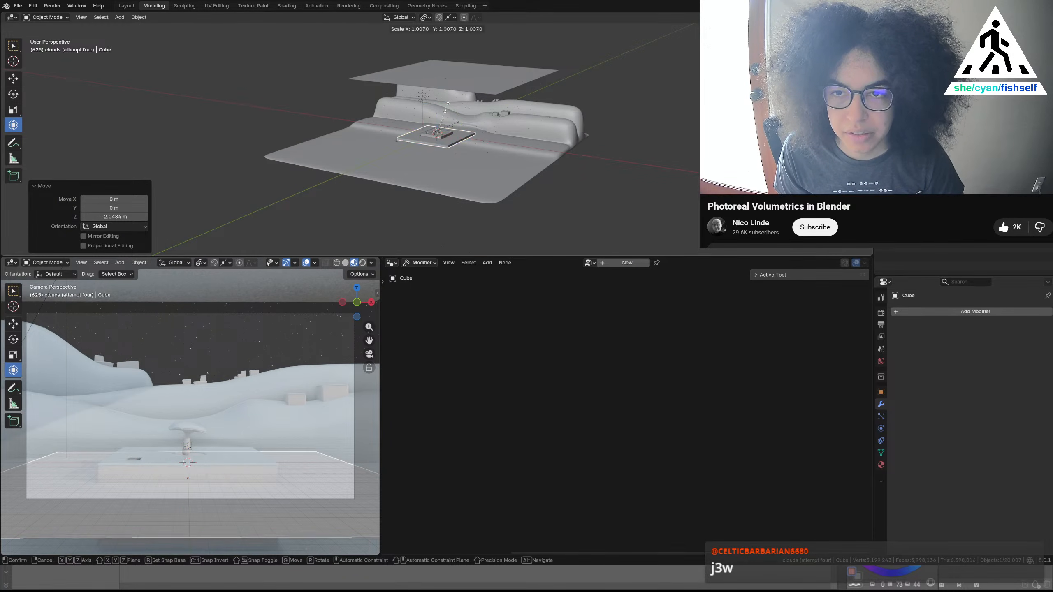
key(shift+z)
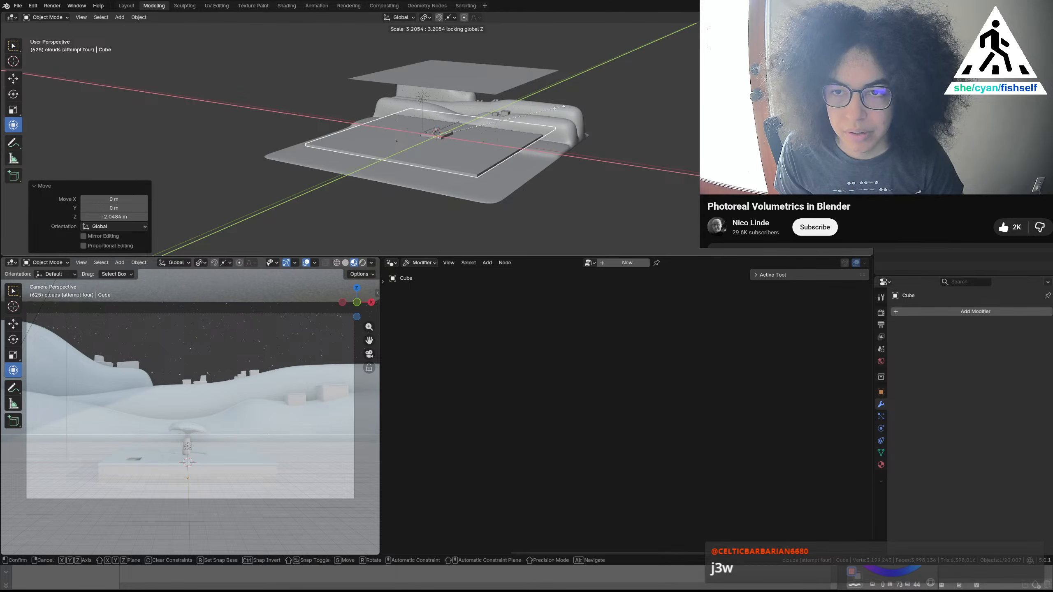
click(564, 114)
scroll(564, 114, up, 5)
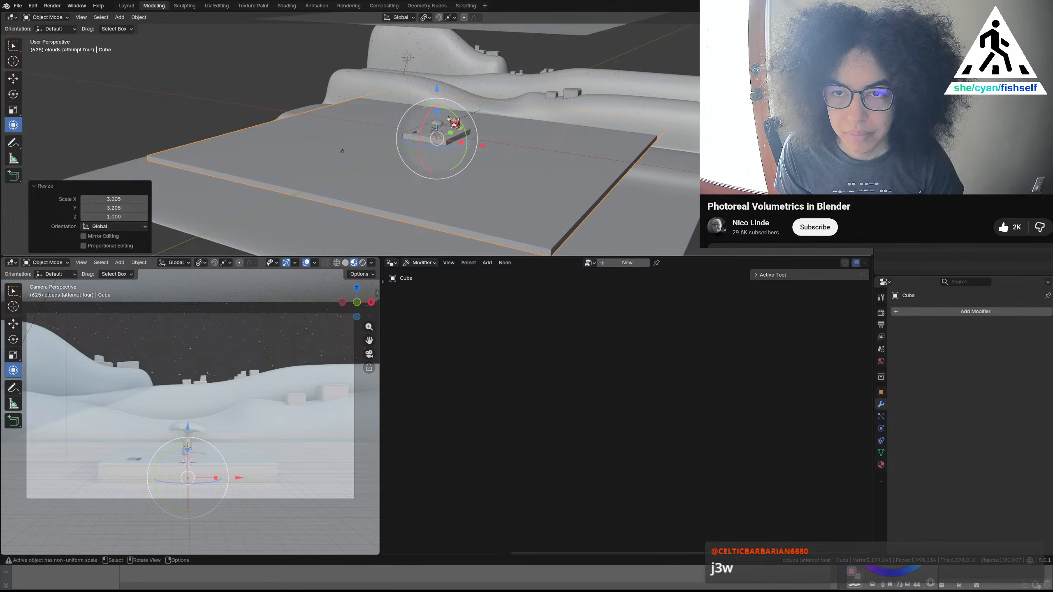
Thicken the flat cube by scaling it about 1.54 times along Z, and save the file
key(s)
key(z)
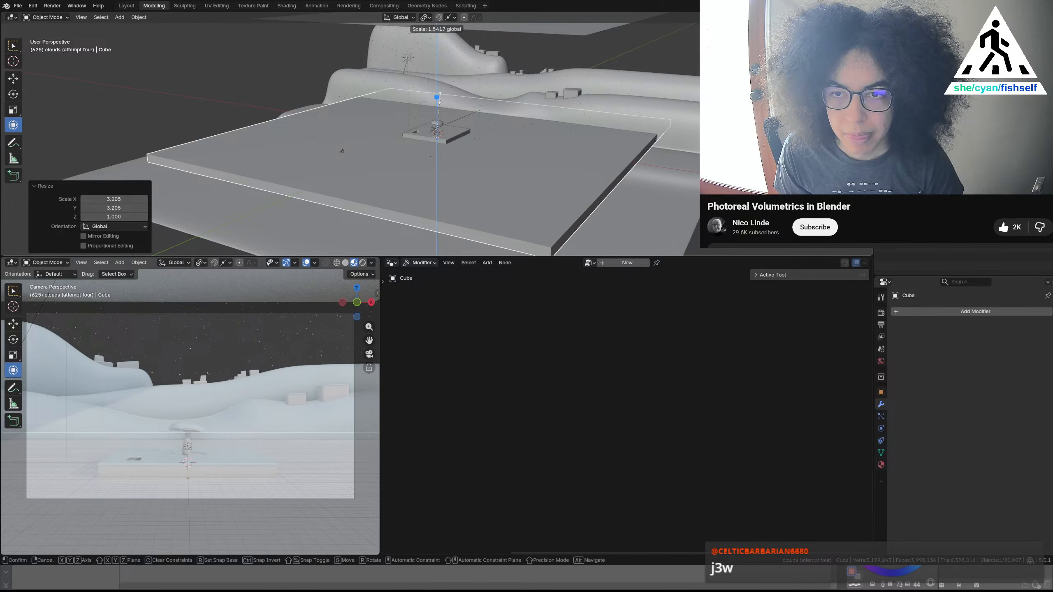
click(440, 100)
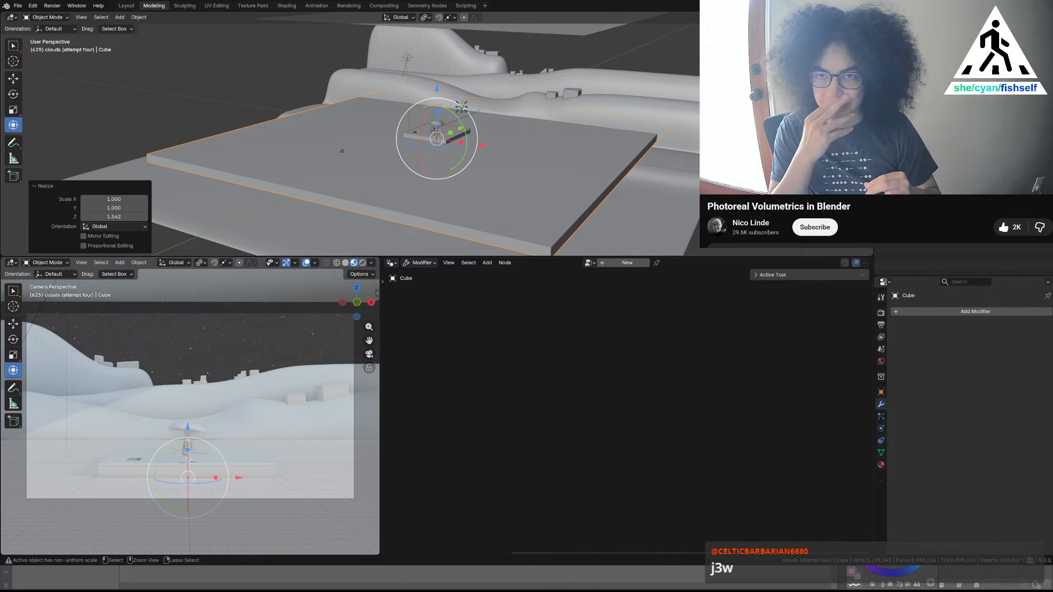
key(ctrl+s)
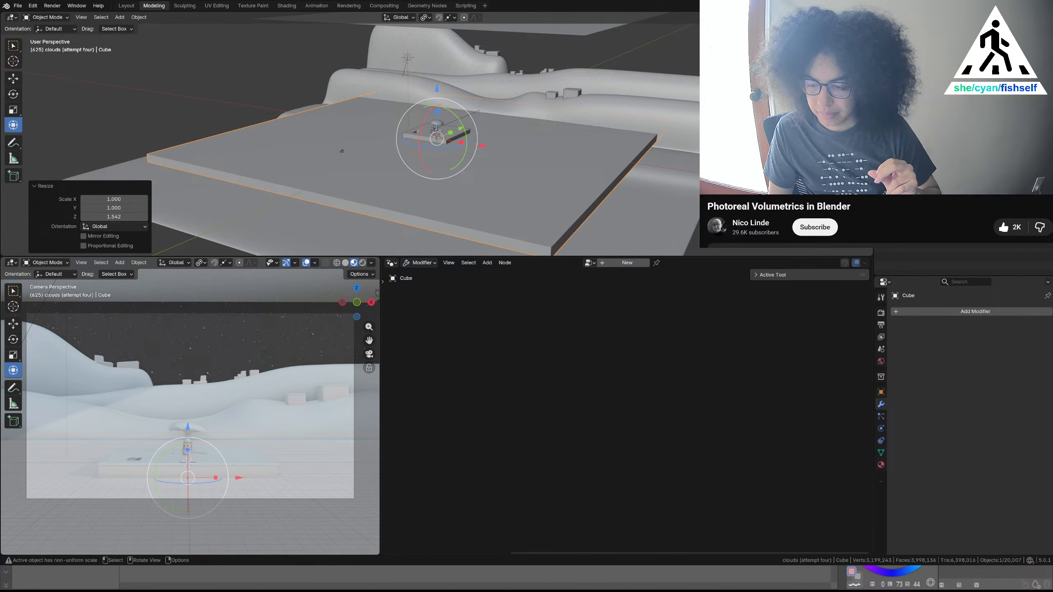
Reselect the large flat cube and apply its scale
click(568, 46)
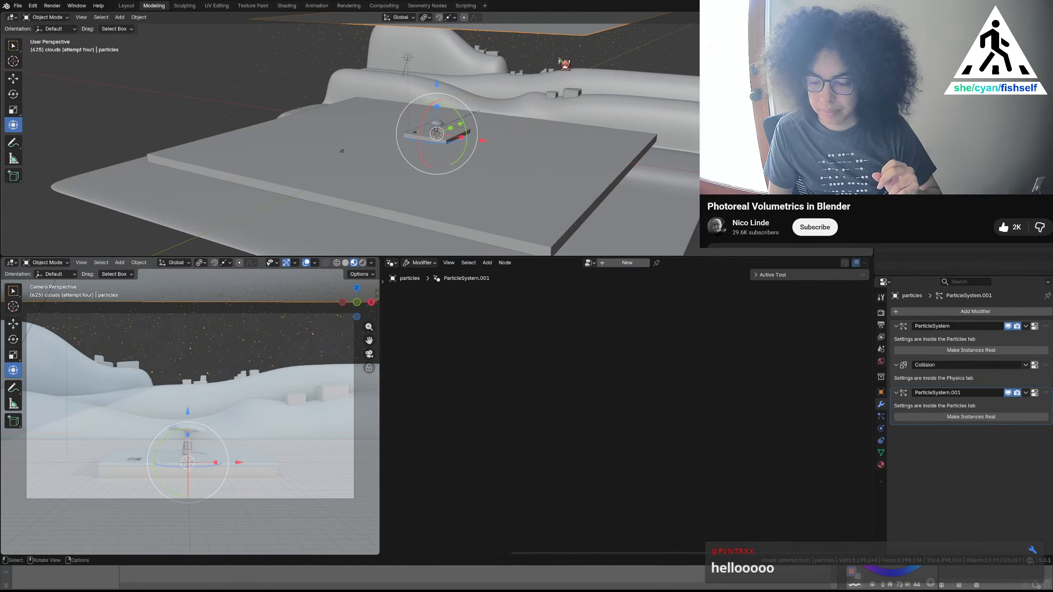
click(497, 141)
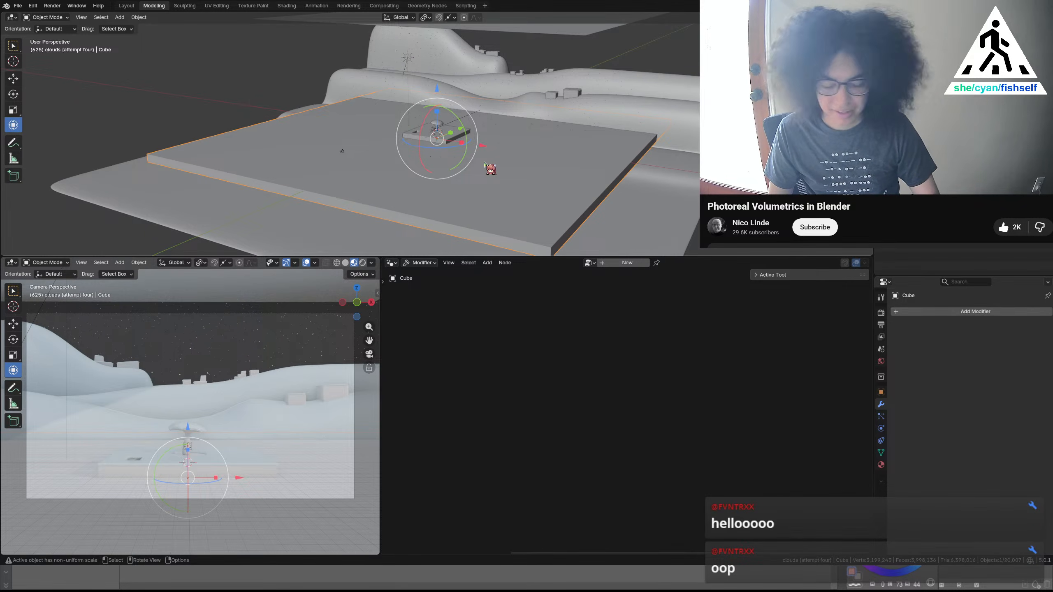
key(ctrl+a)
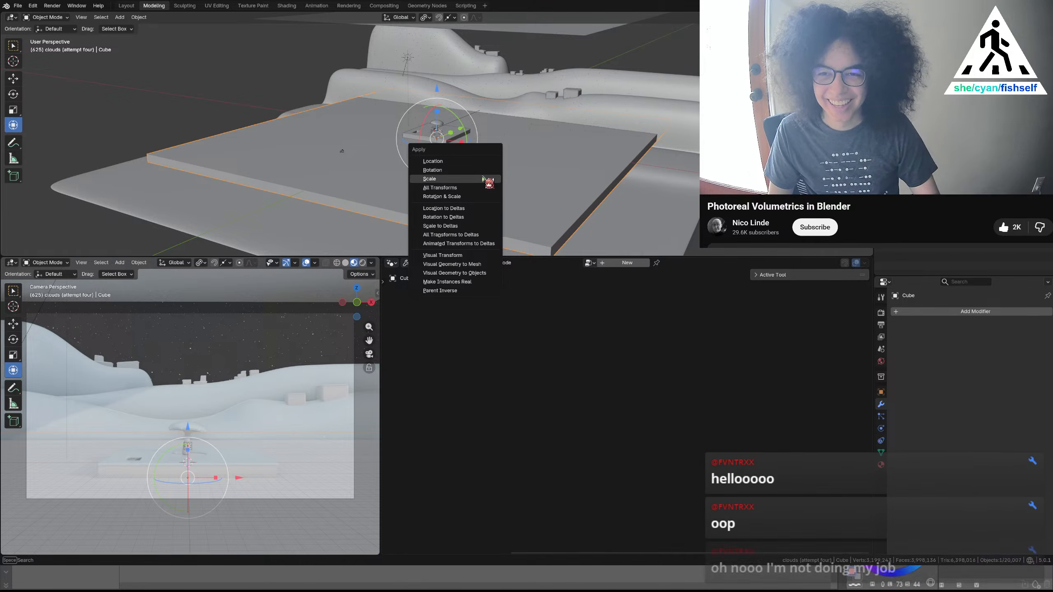
click(483, 178)
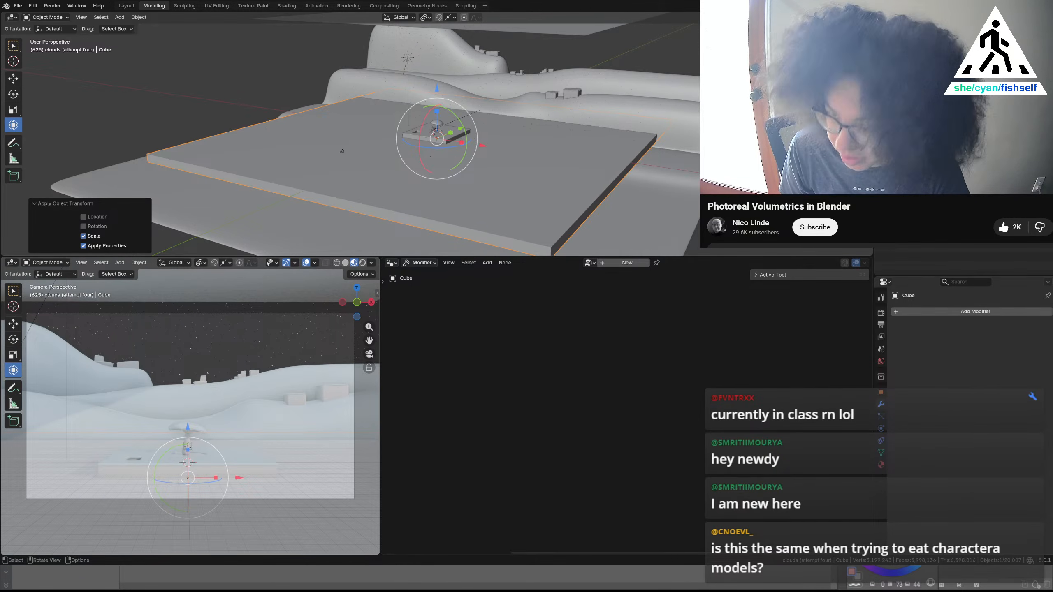
Turn the empty node area into a Shader Editor and create a new material for the flat cube
middle_drag(486, 203, 511, 201)
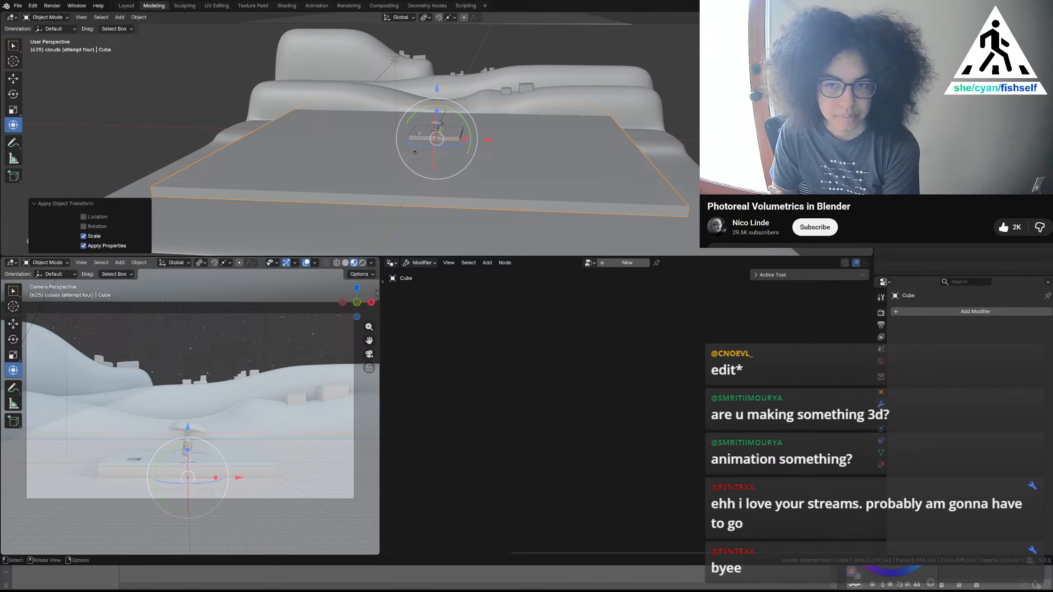
click(394, 264)
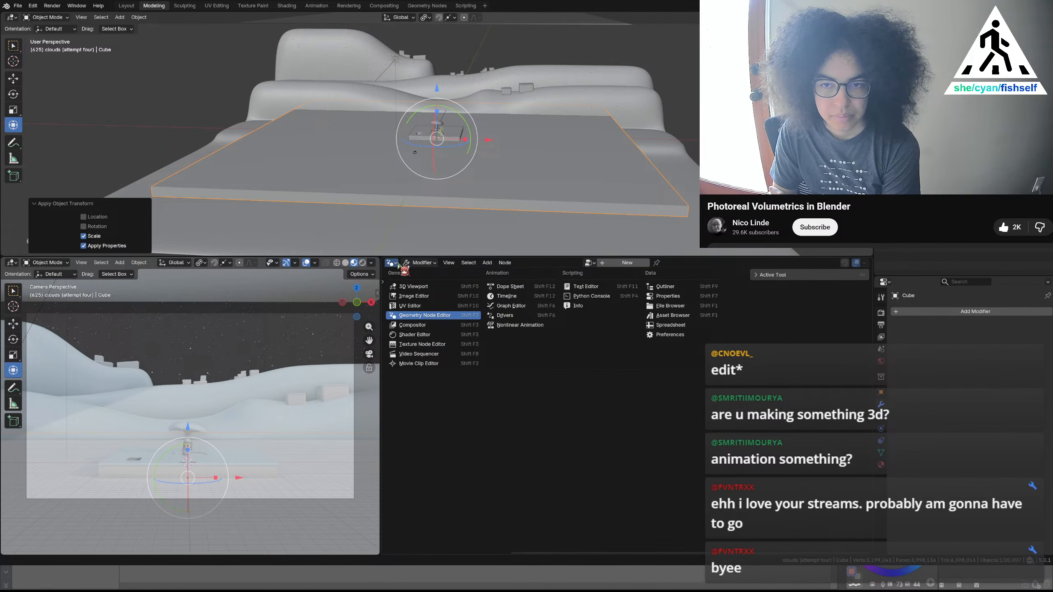
click(417, 335)
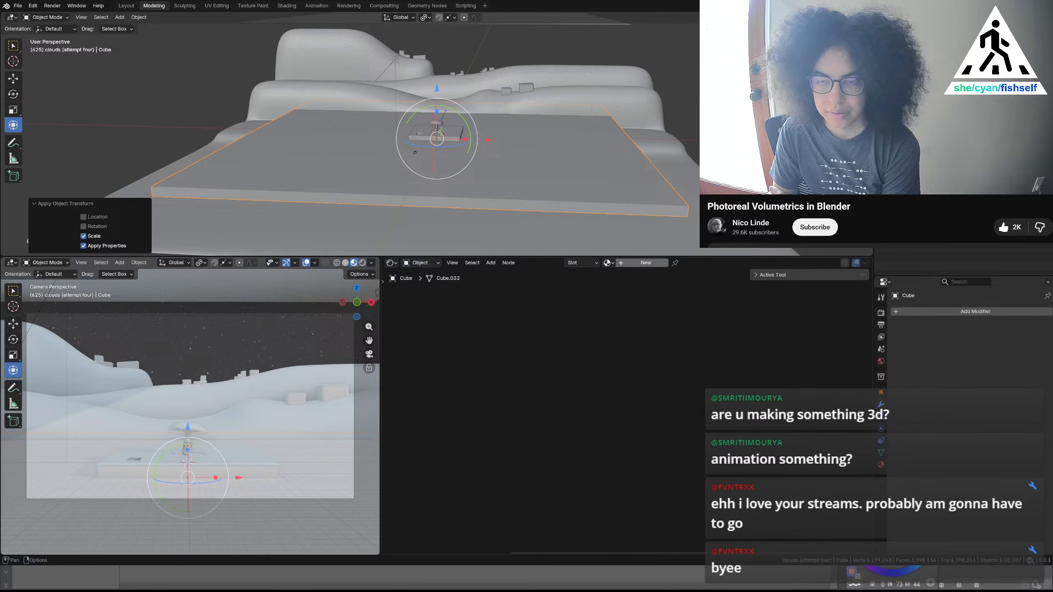
click(646, 262)
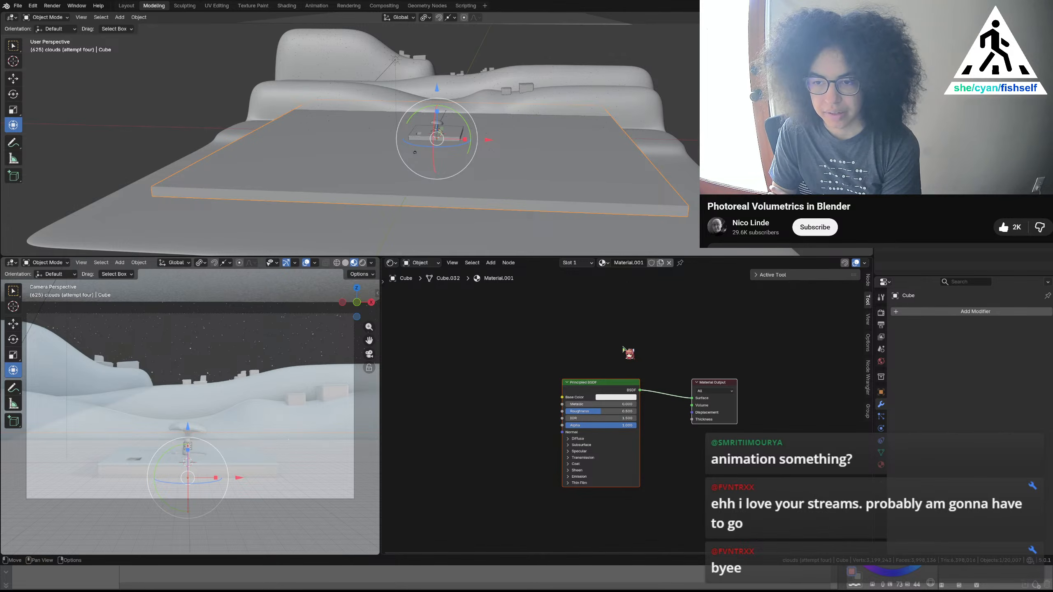
Delete the Principled BSDF node and rename the material as fog
drag(654, 327, 564, 441)
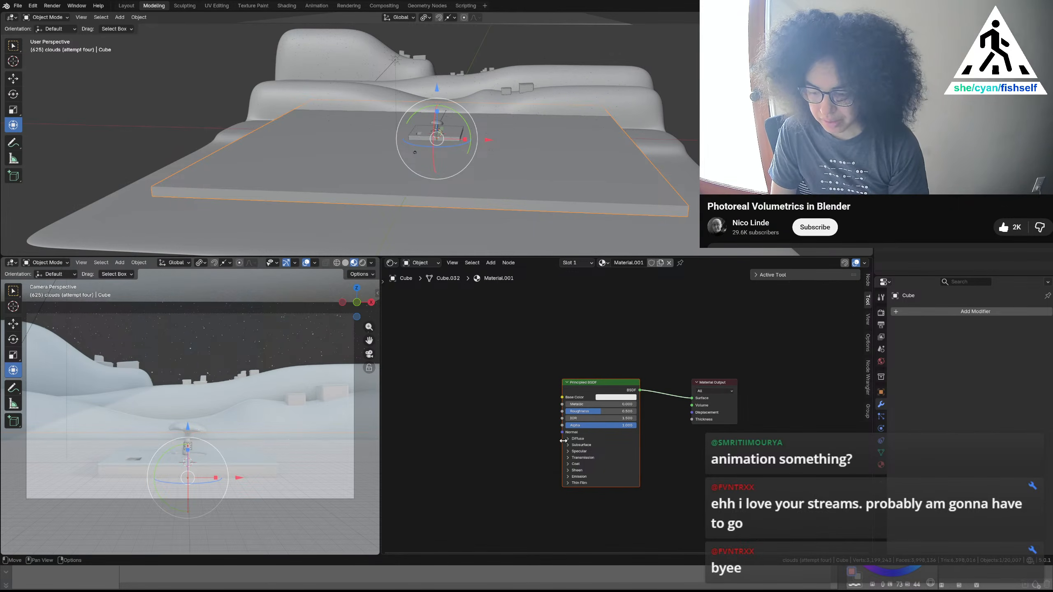
key(x)
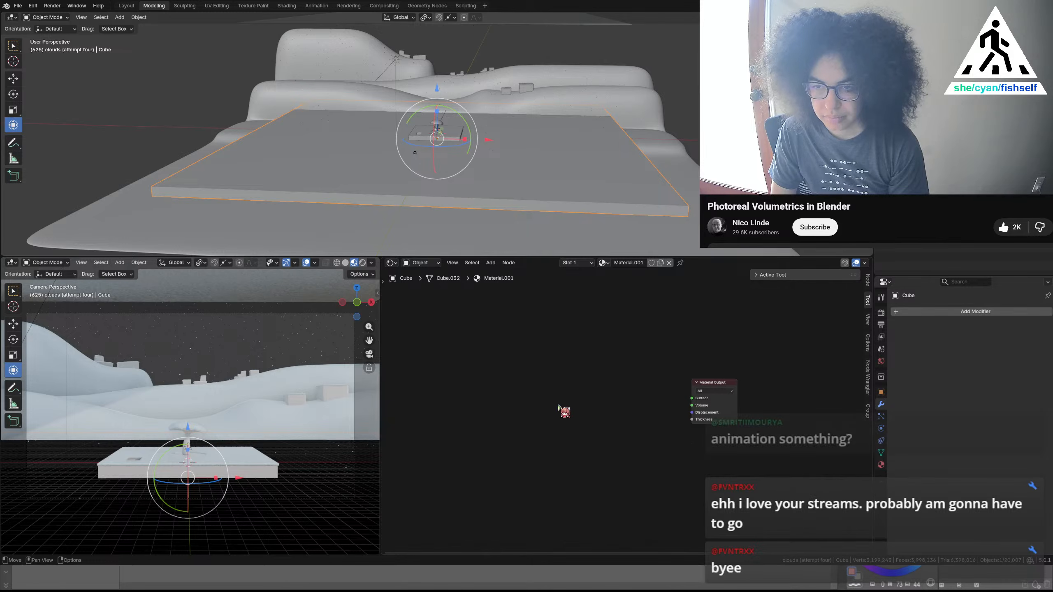
click(629, 263)
text(fog)
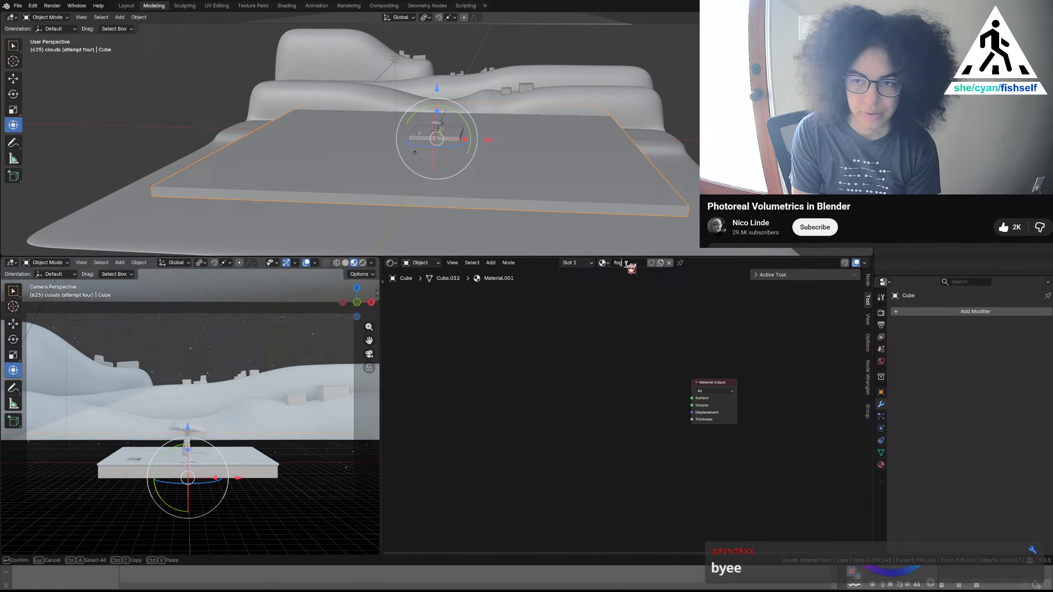
key(Return)
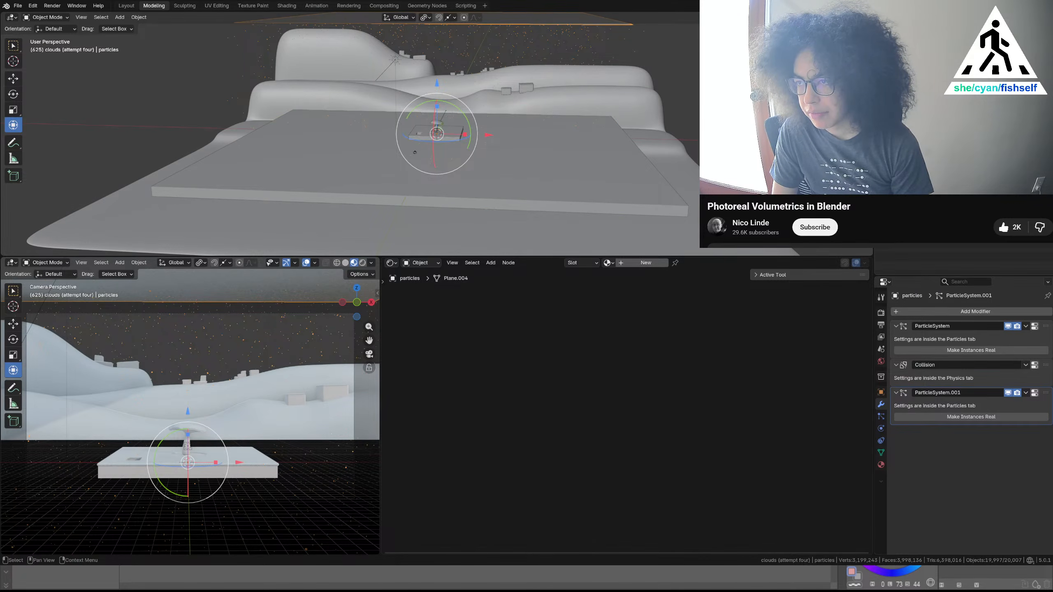
Hide the particles object and briefly play the animation, stopping at frame 714
key(h)
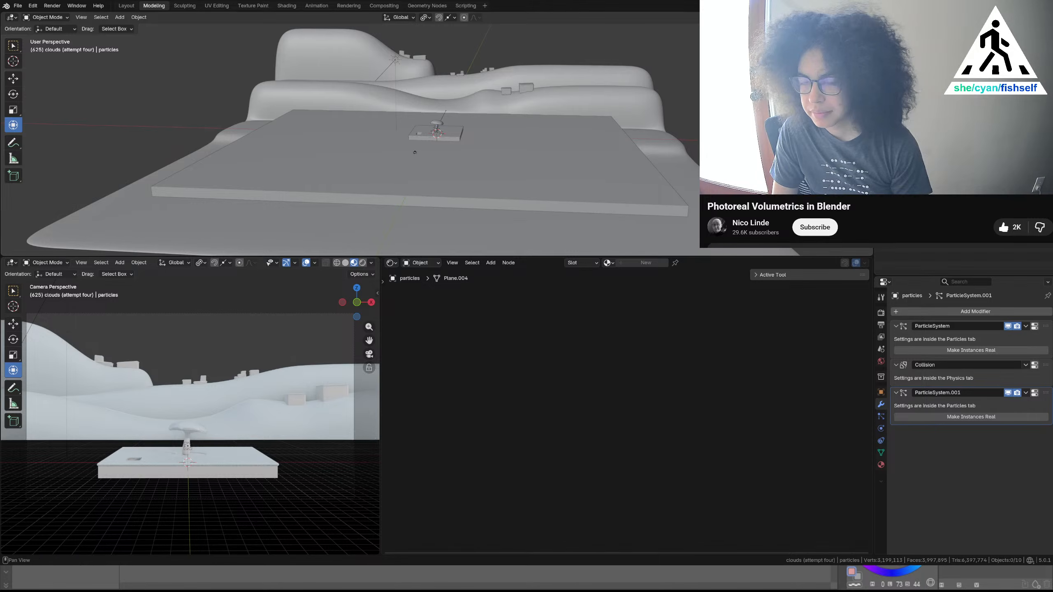
key(space)
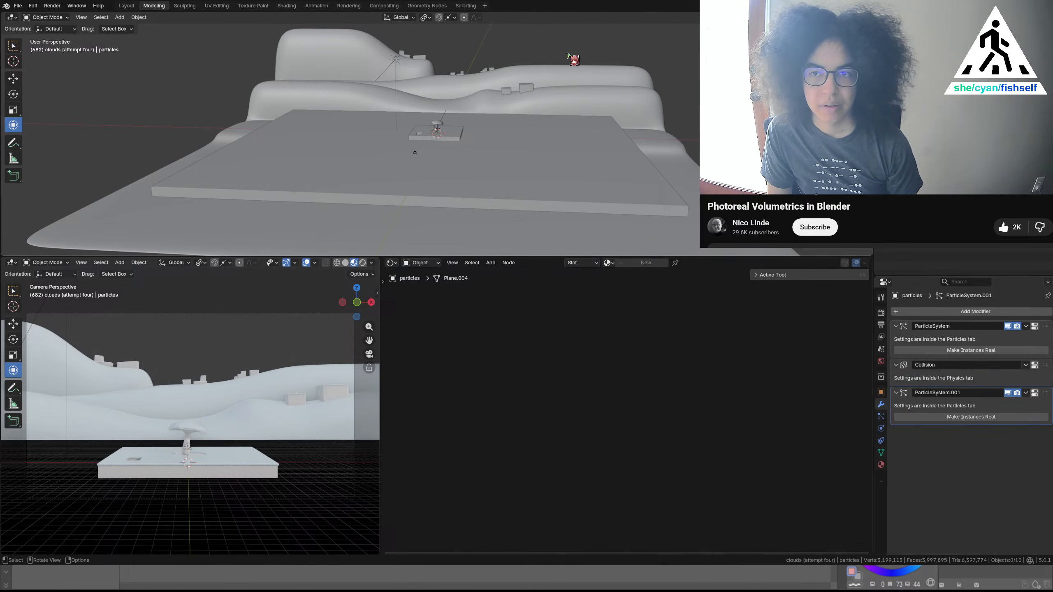
key(space)
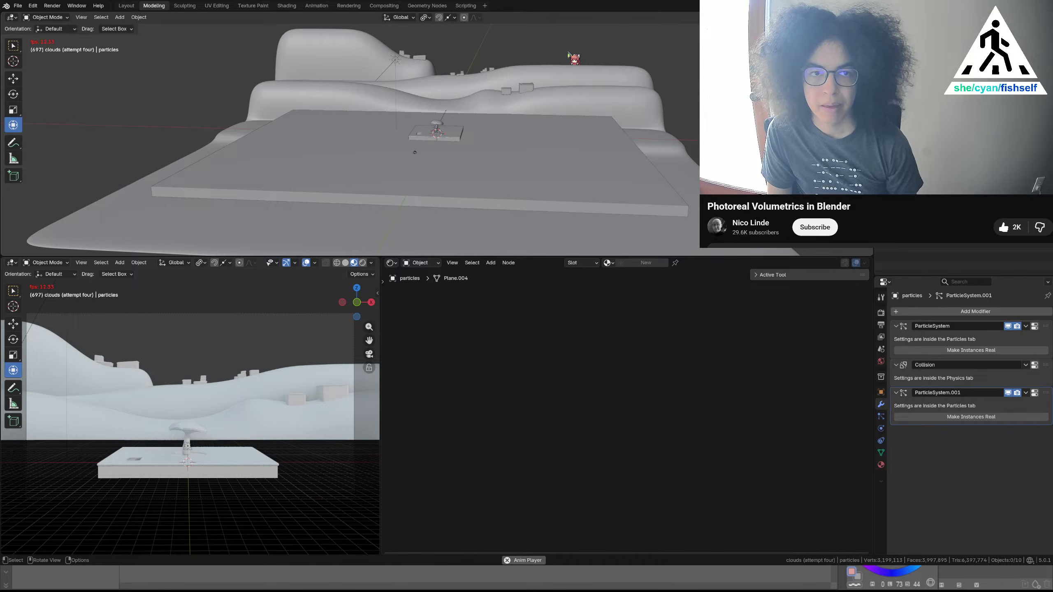
key(space)
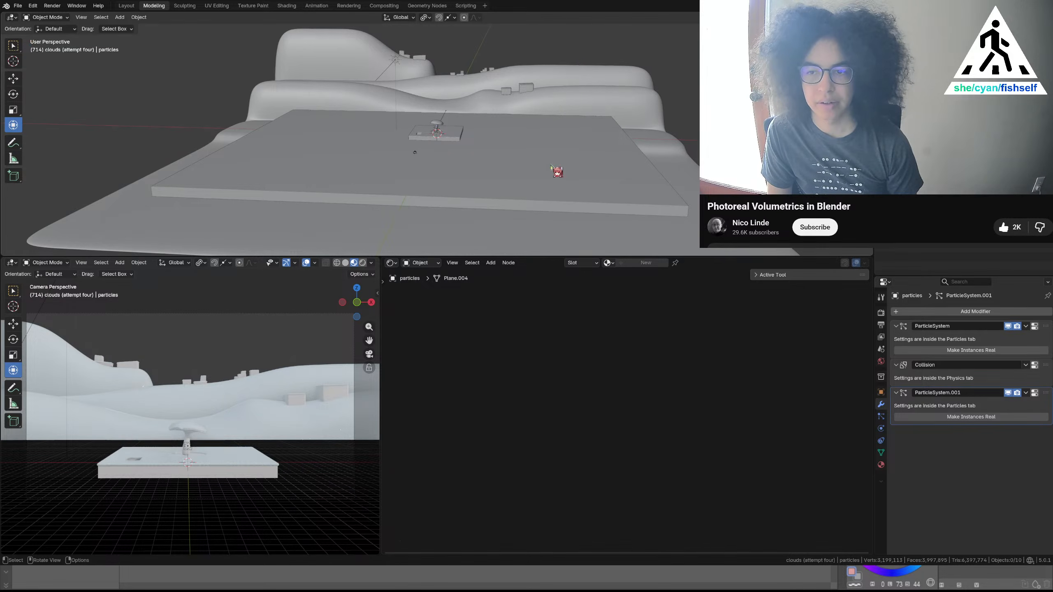
Add a Principled Volume node to the flat cube's fog material and connect it to the Material Output's Volume input
click(497, 176)
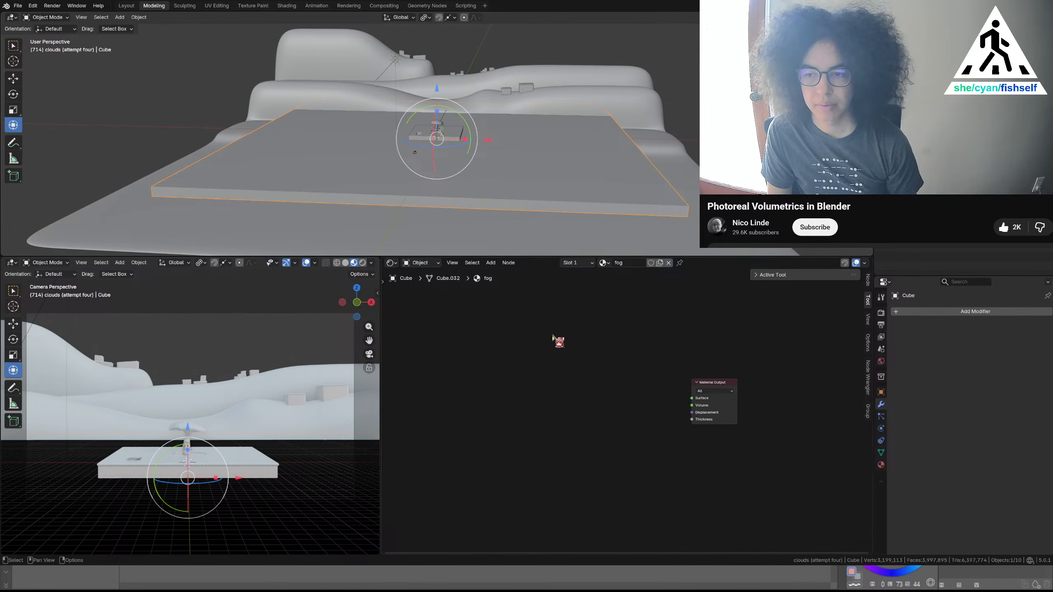
middle_drag(616, 358, 539, 353)
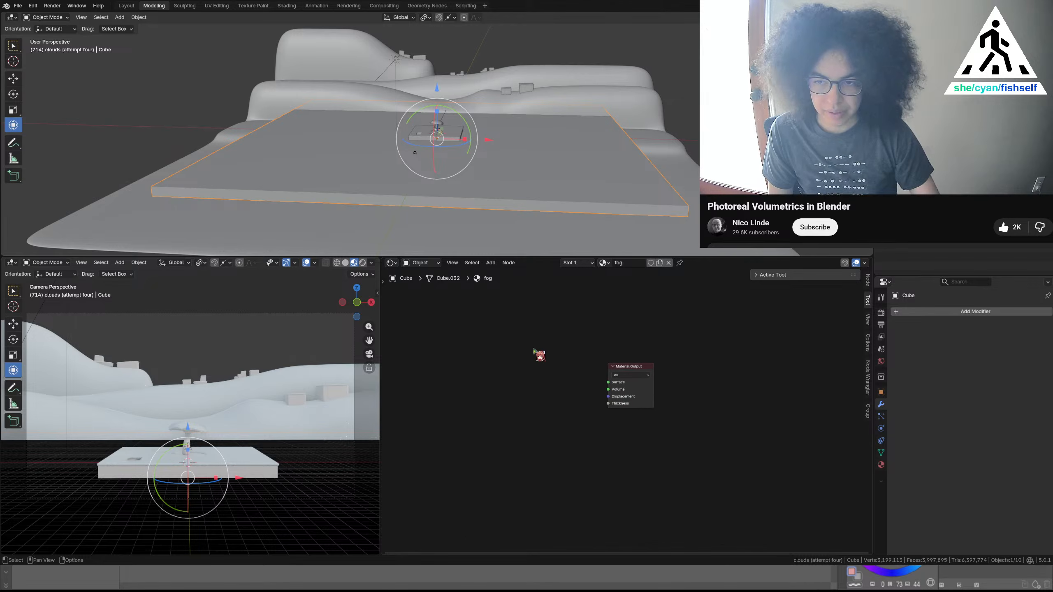
key(shift+a)
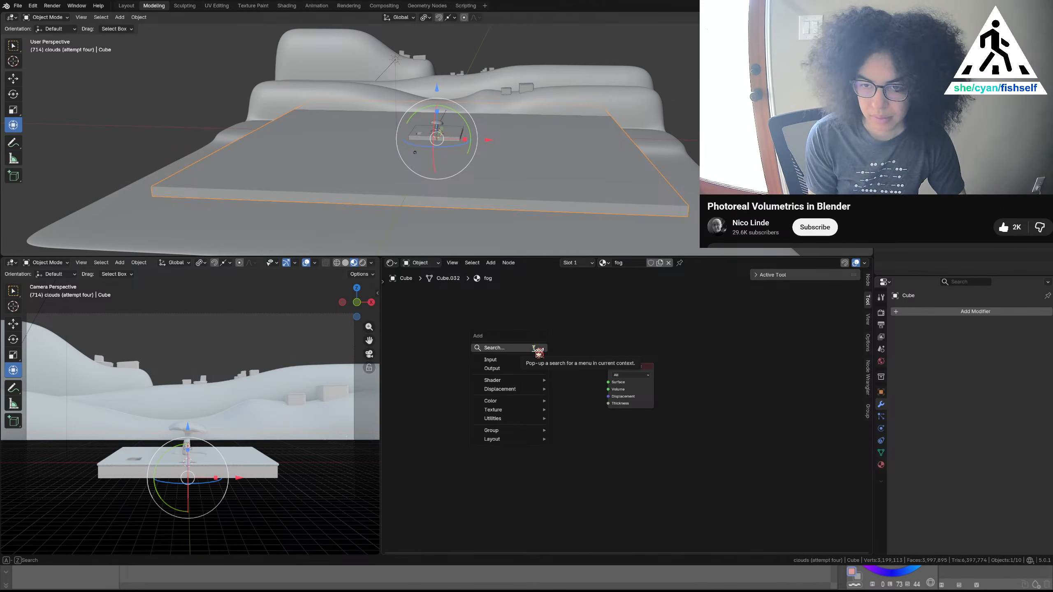
text(princ)
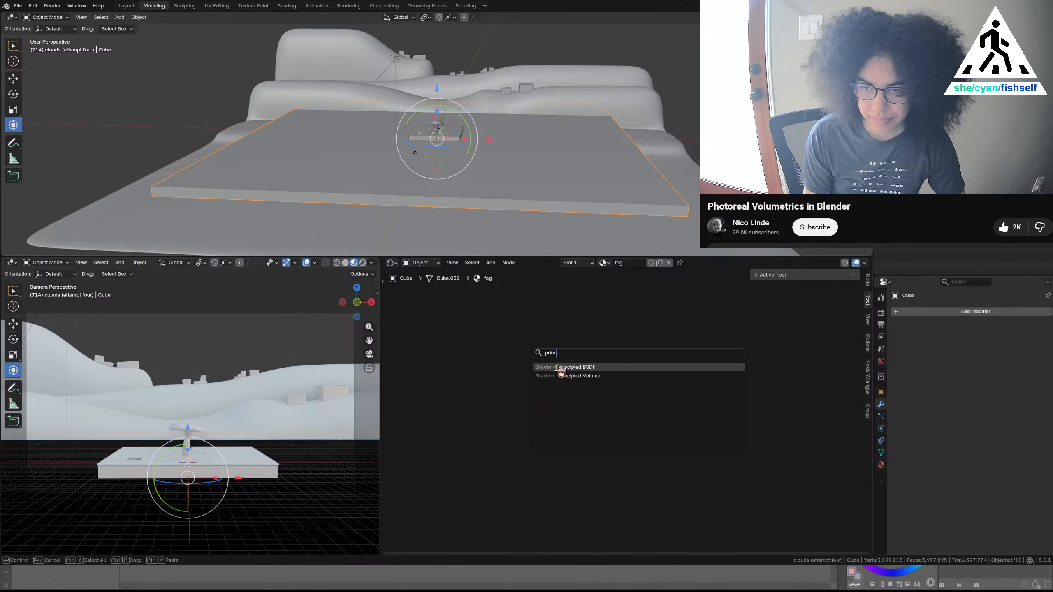
click(536, 376)
click(580, 378)
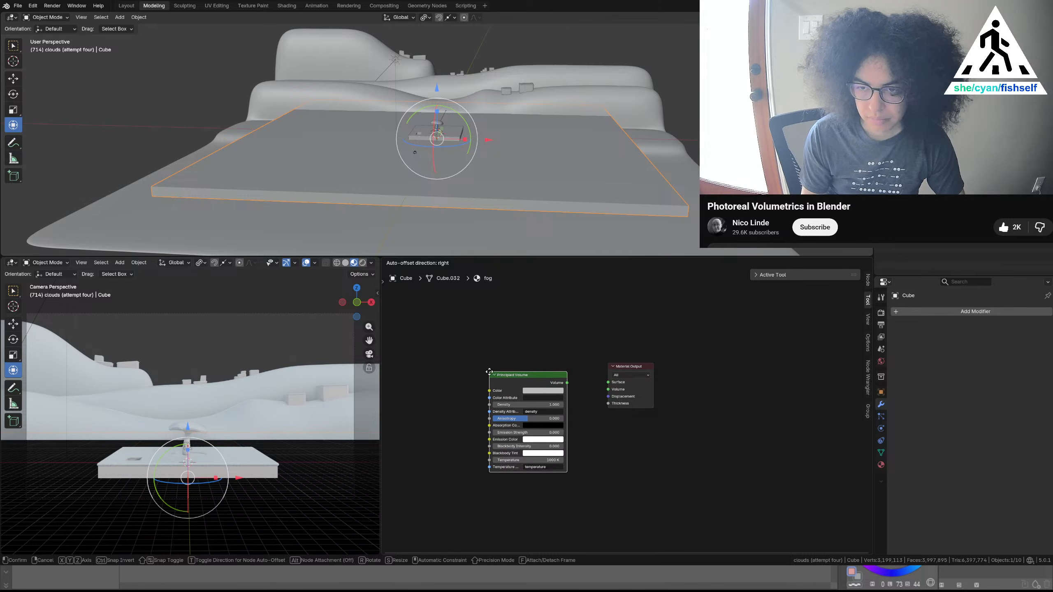
ctrl+shift+click(558, 385)
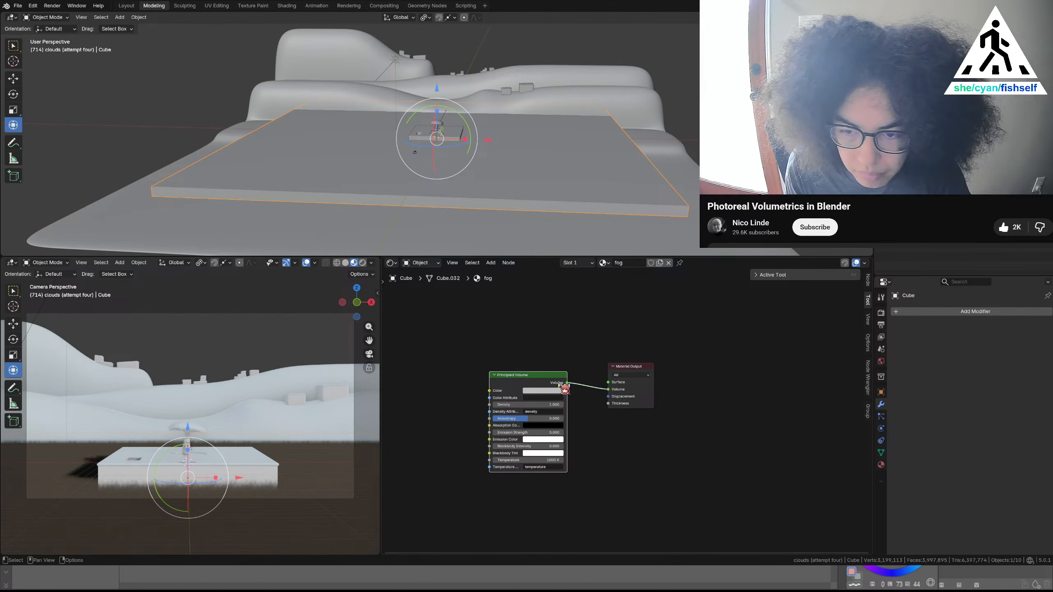
click(558, 390)
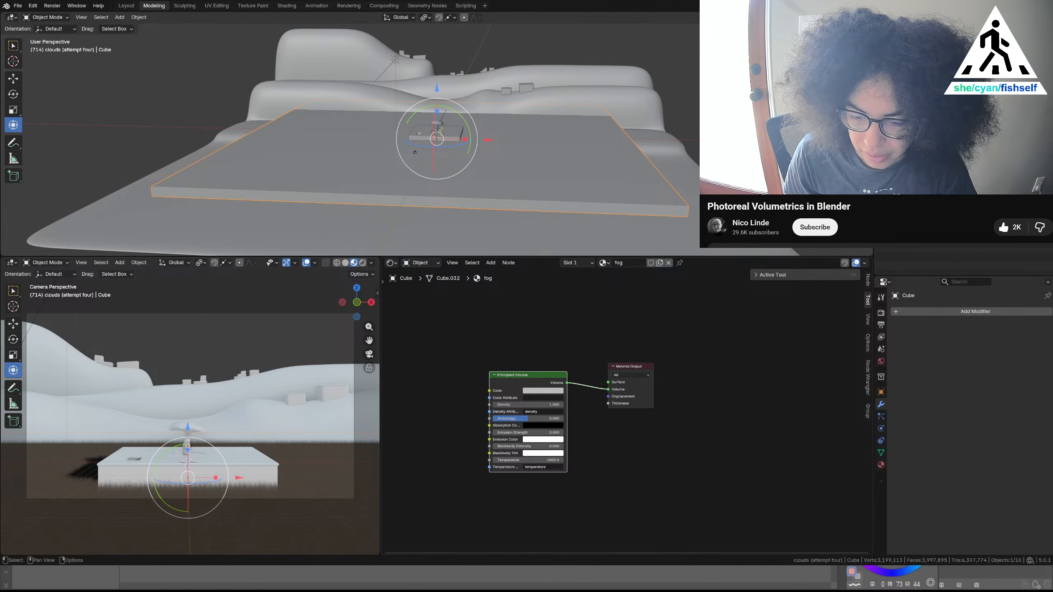
Save the file and add a Value node to the fog material, placed in front of the Principled Volume node
middle_drag(460, 326, 541, 290)
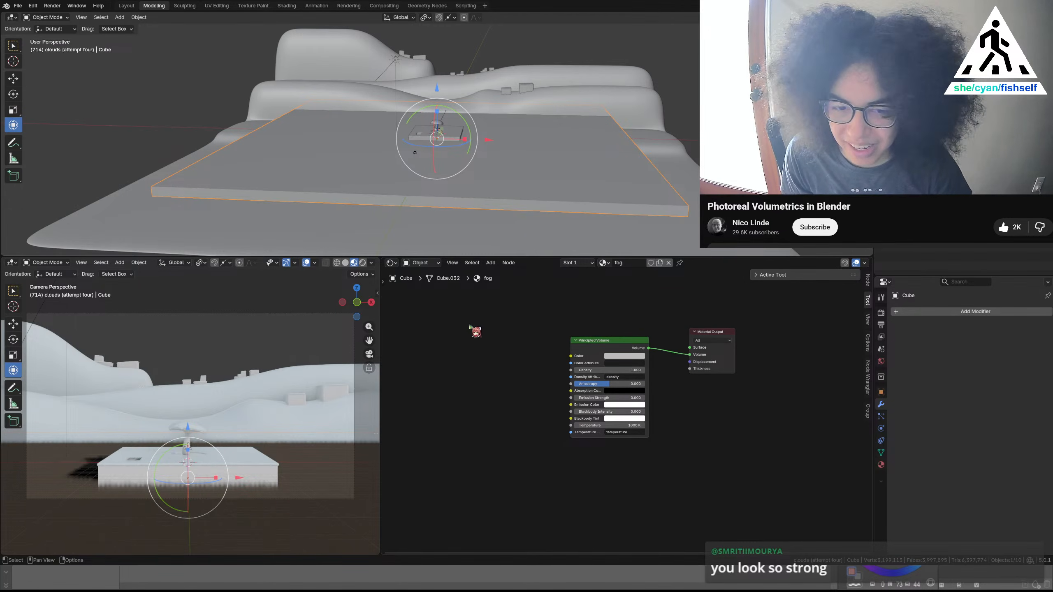
scroll(524, 332, down, 1)
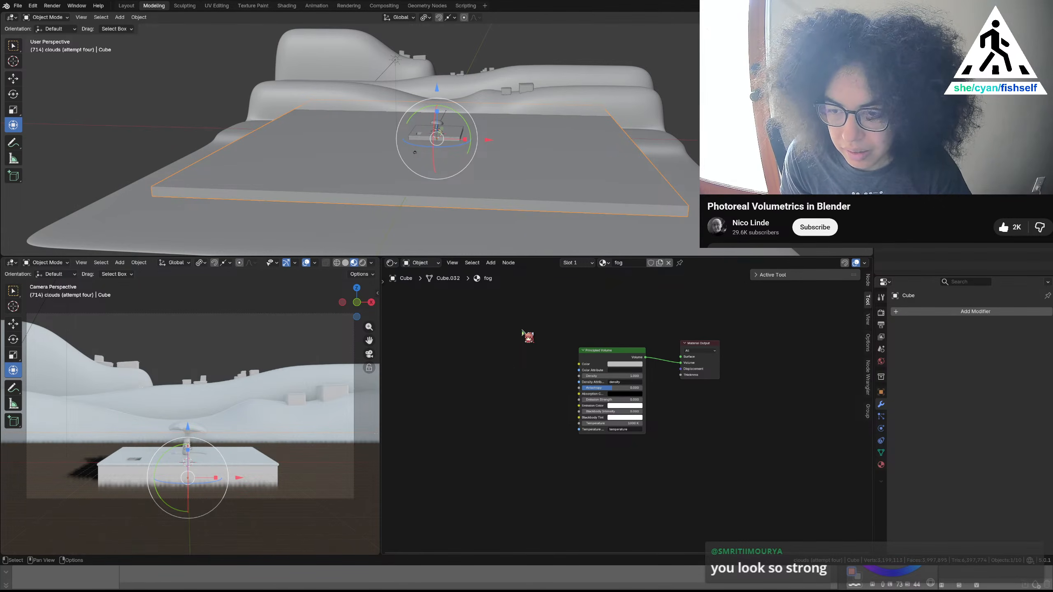
middle_drag(523, 332, 543, 353)
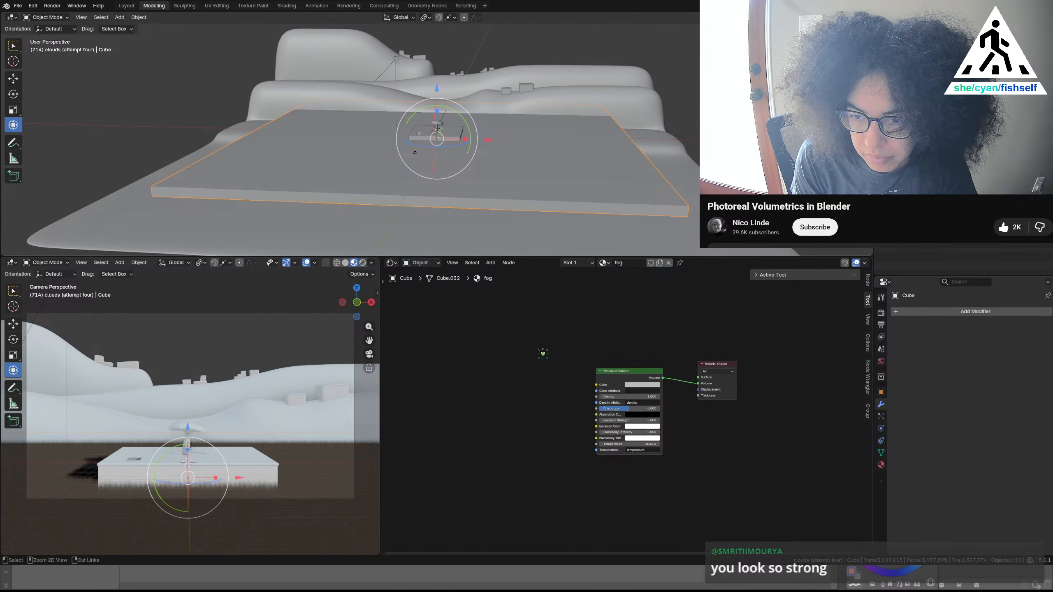
key(ctrl+s)
key(shift+a)
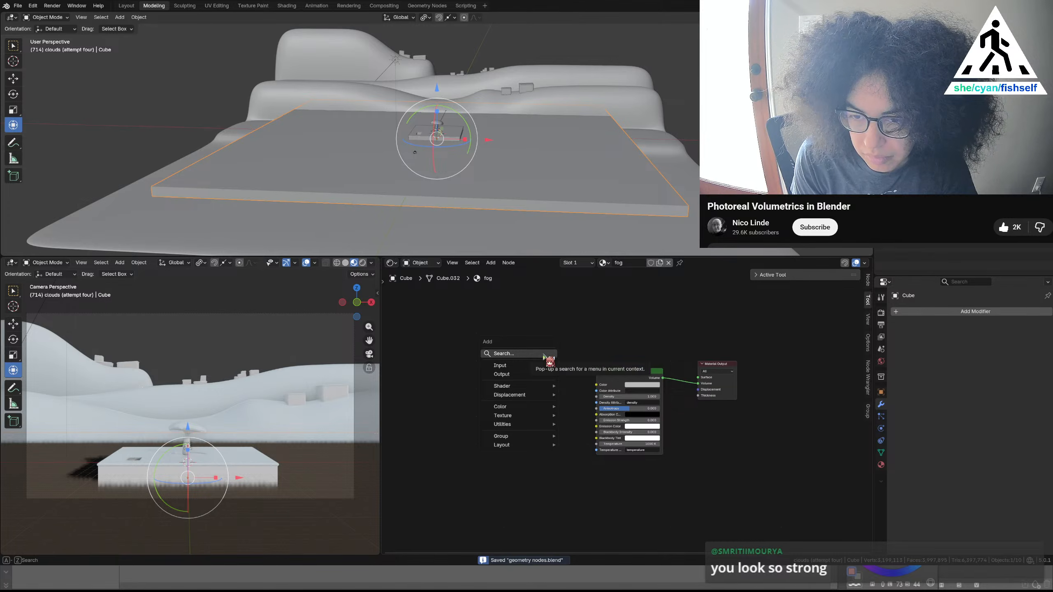
text(value)
key(Return)
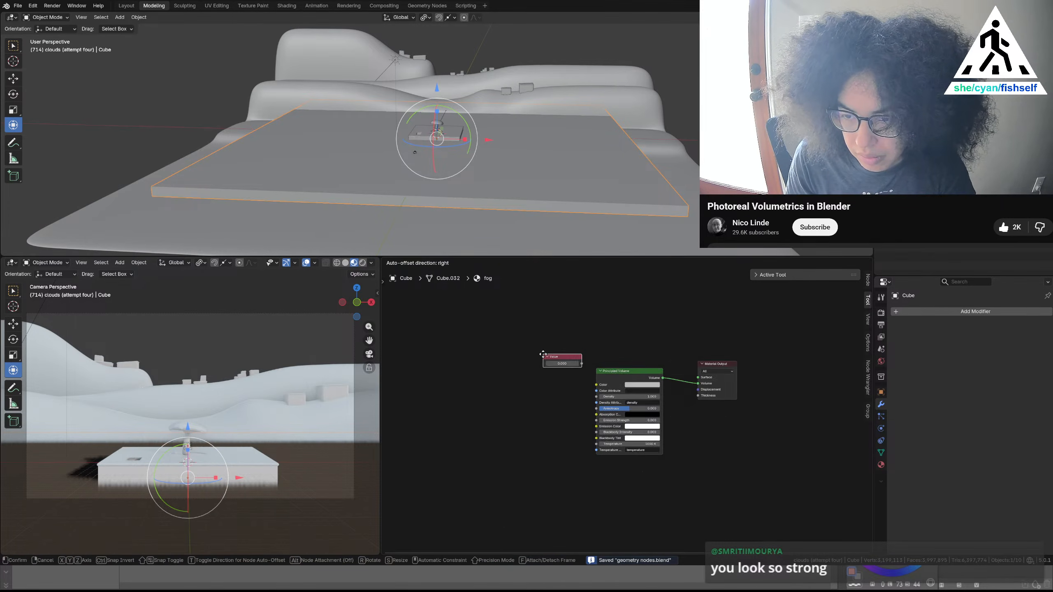
click(472, 380)
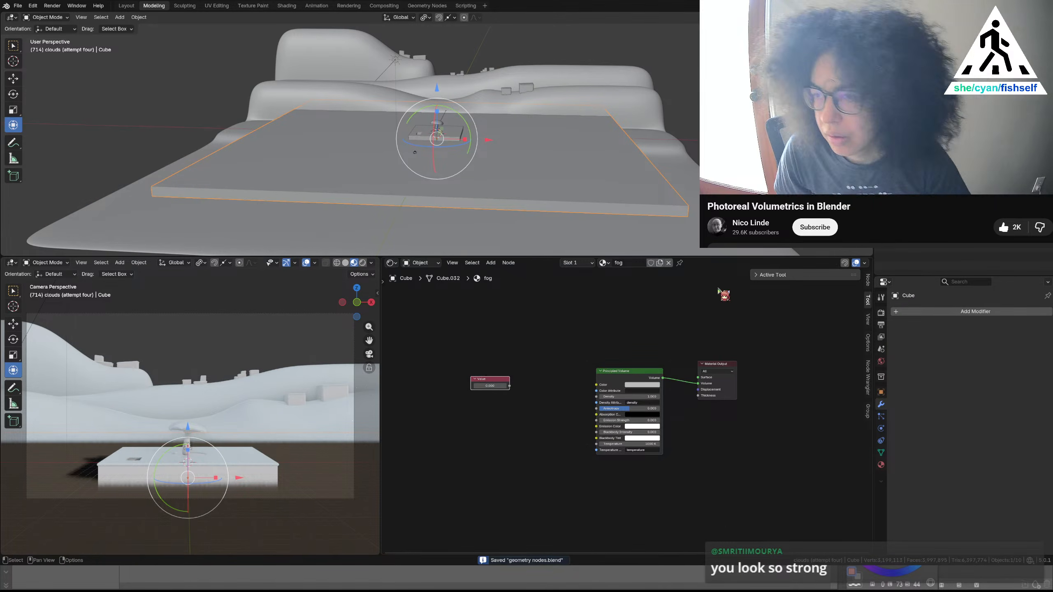
Hide the flat cube and play the animation in short bursts to check its playback speed, stopping at frame 774
key(Delete)
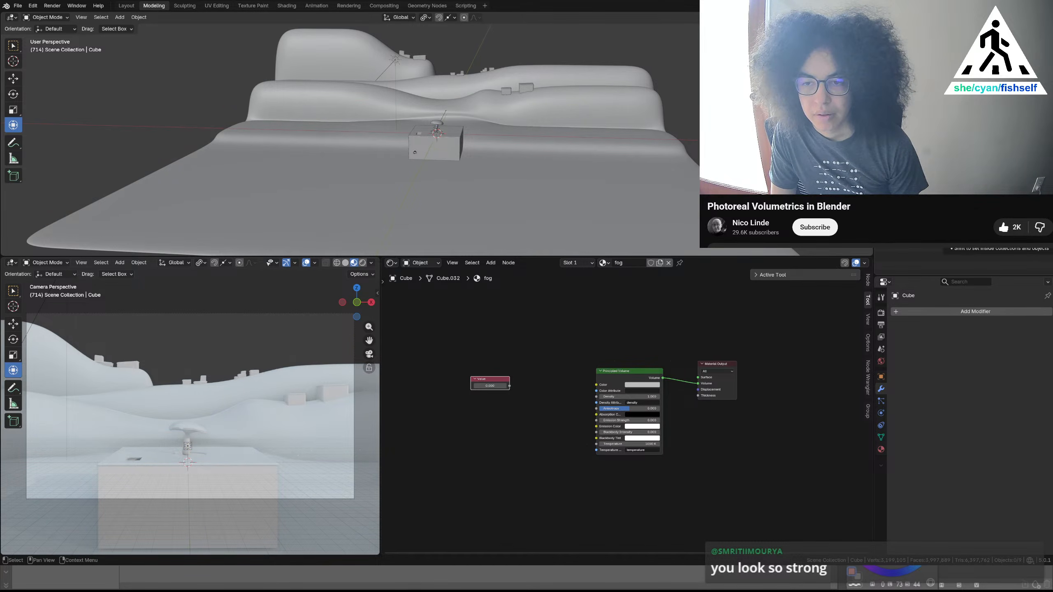
key(space)
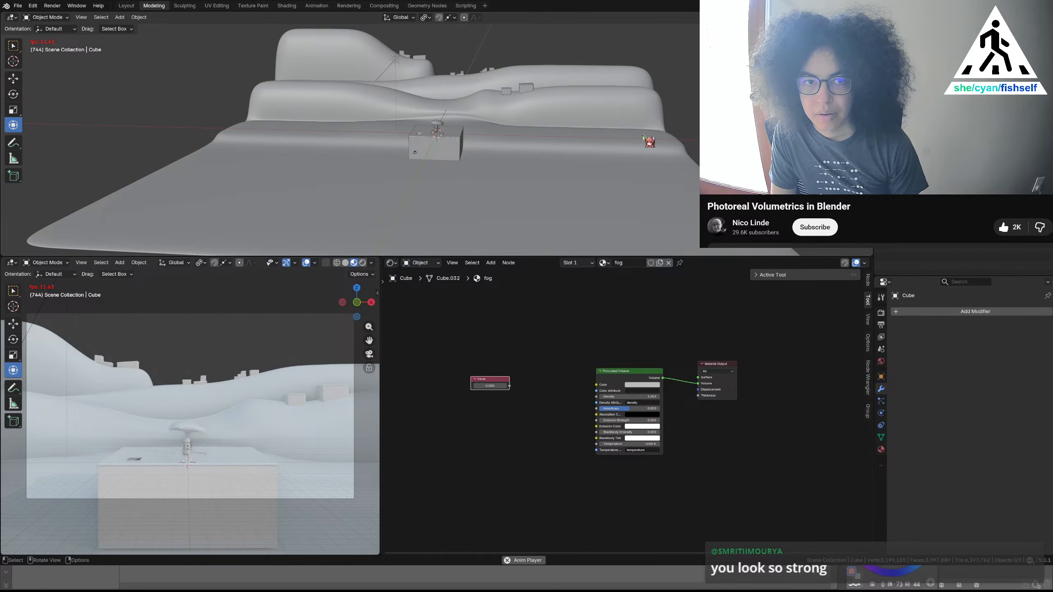
key(space)
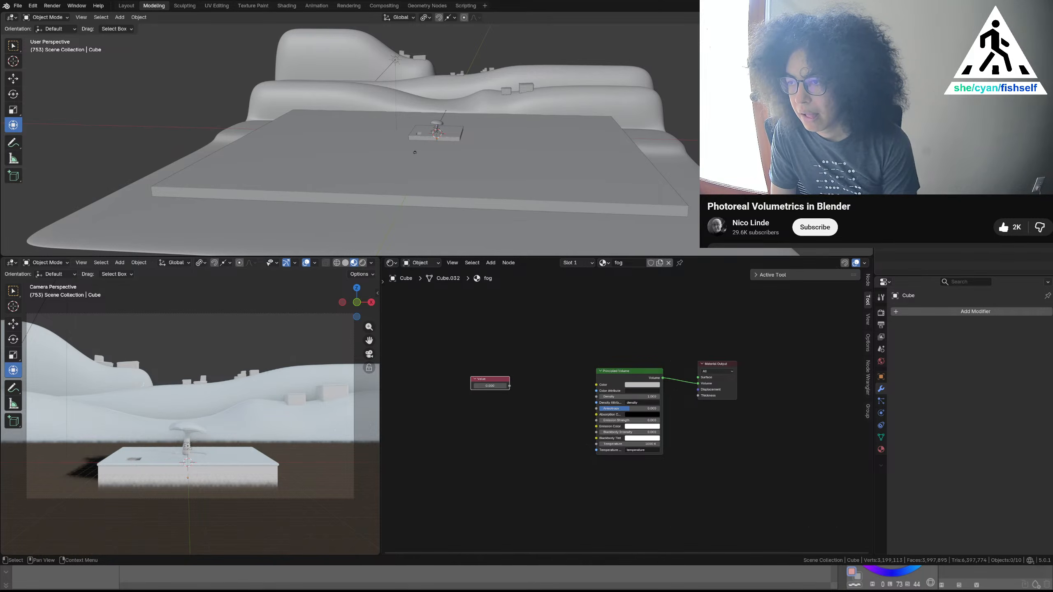
key(h)
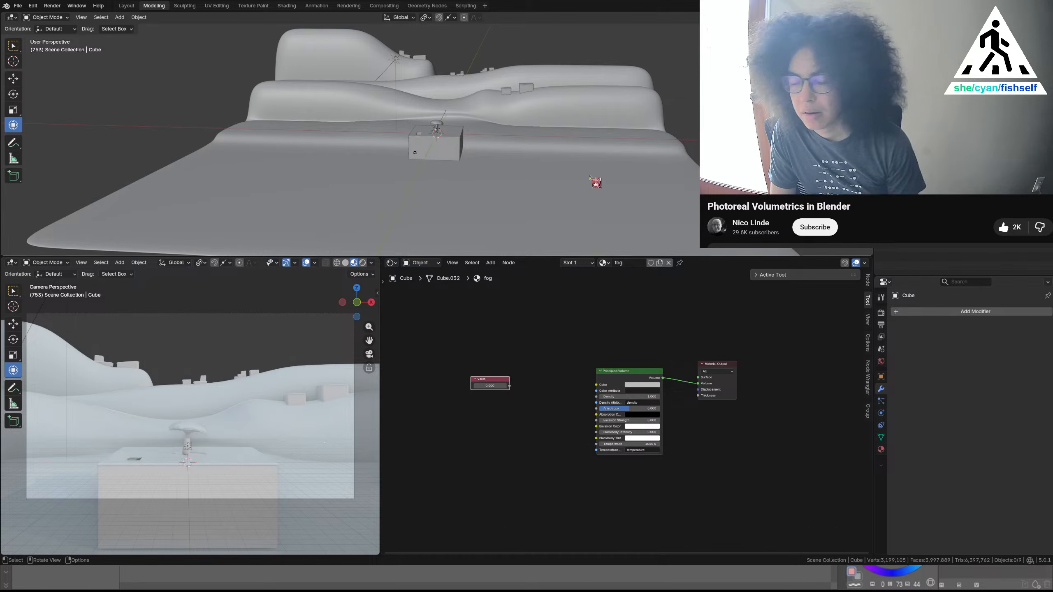
key(space)
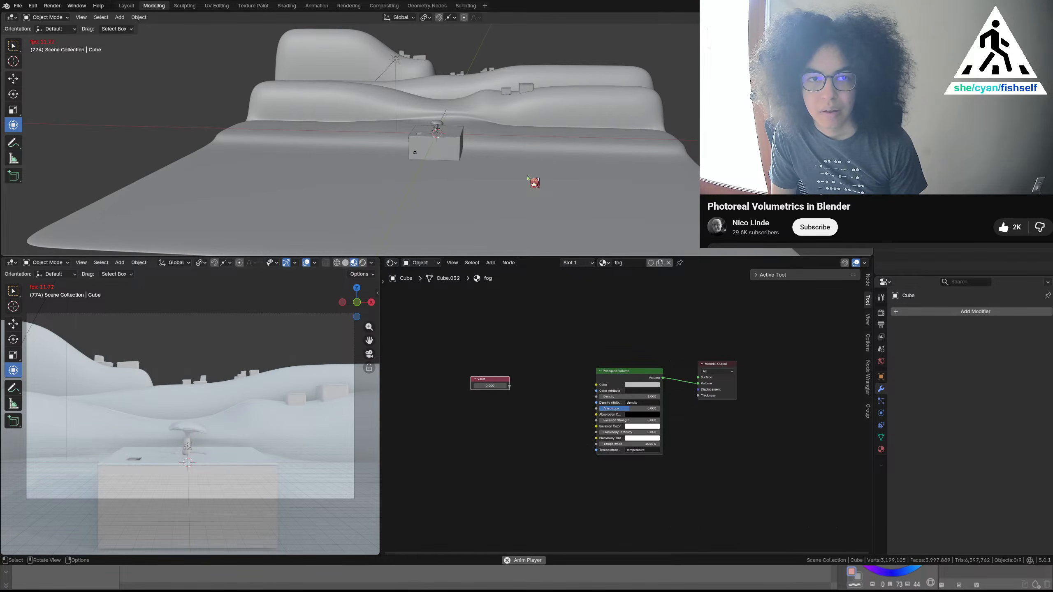
key(space)
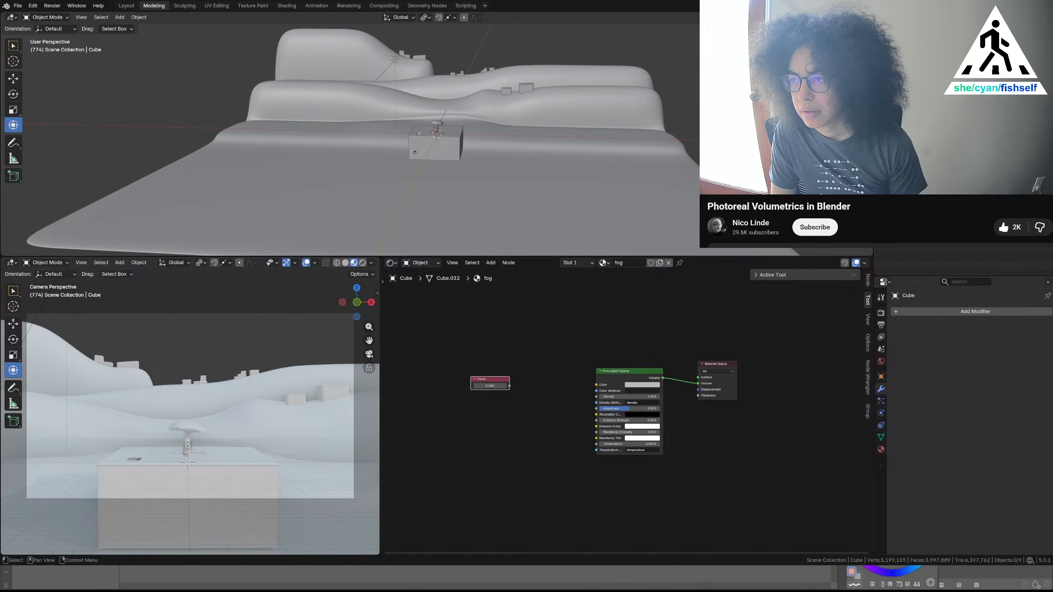
Play the animation with the scene's objects hidden to compare playback speed, stopping at frame 804
key(h)
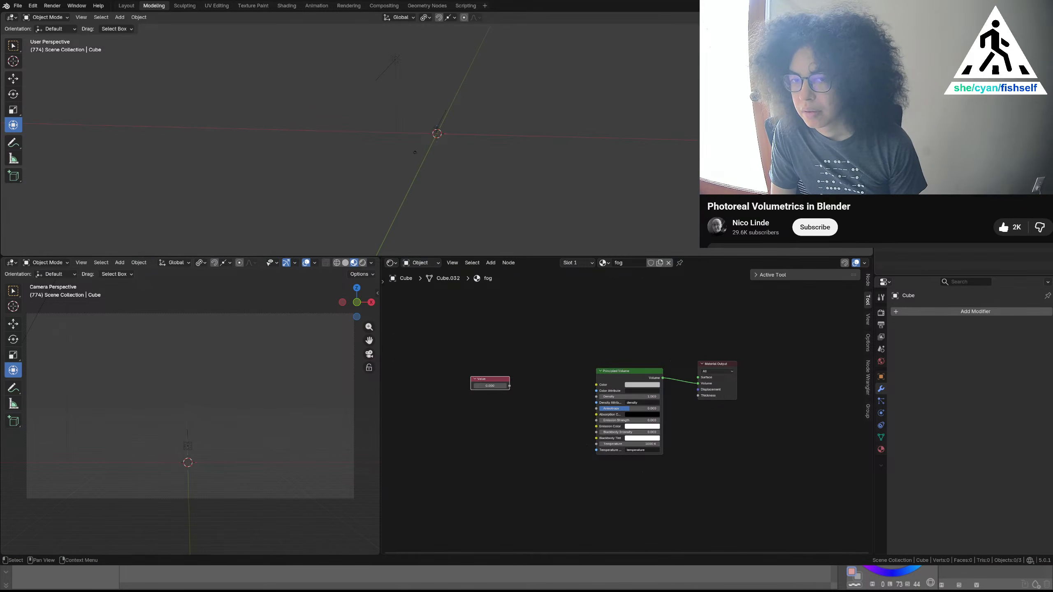
key(space)
key(space)
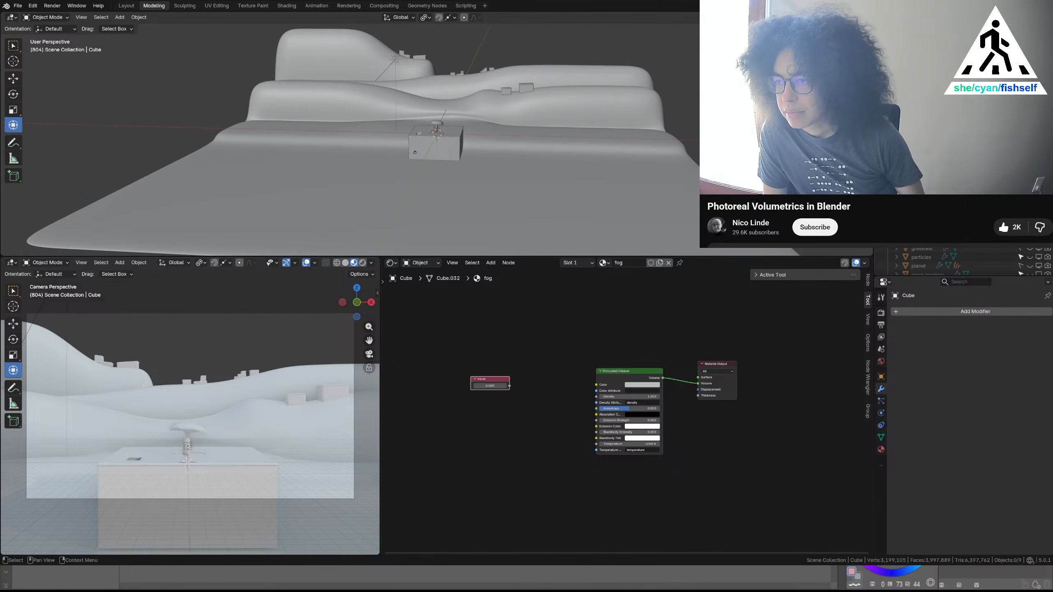
Apply the Subdivision modifier on the background hills object
scroll(953, 259, up, 2)
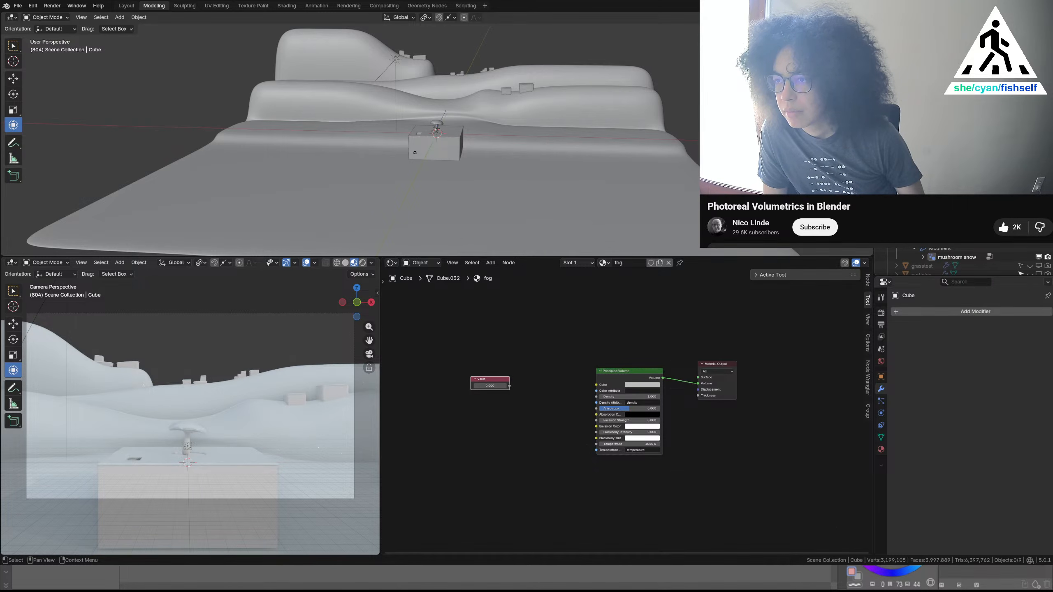
scroll(954, 260, up, 1)
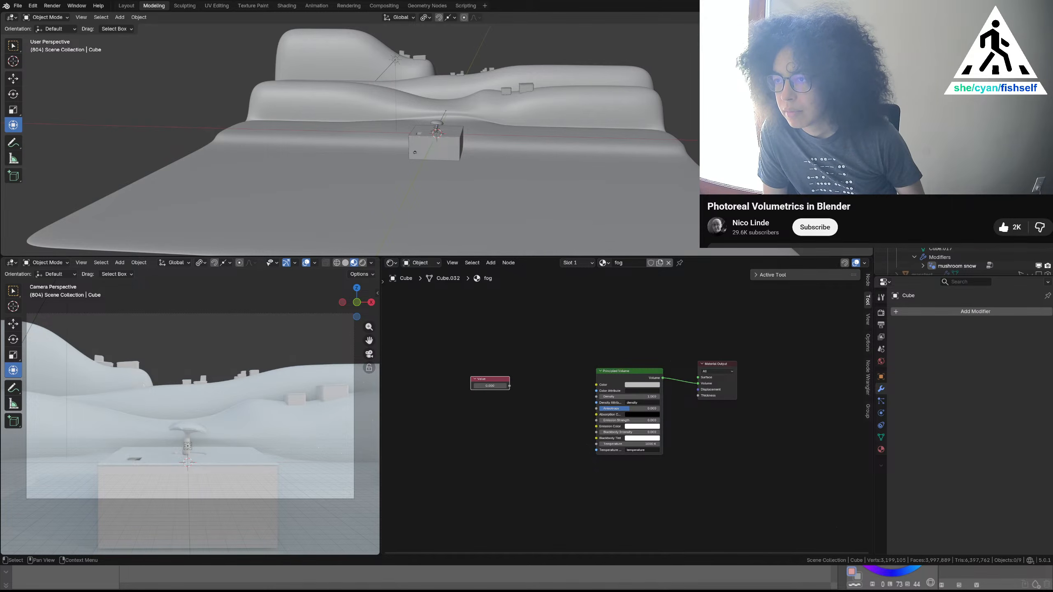
click(332, 186)
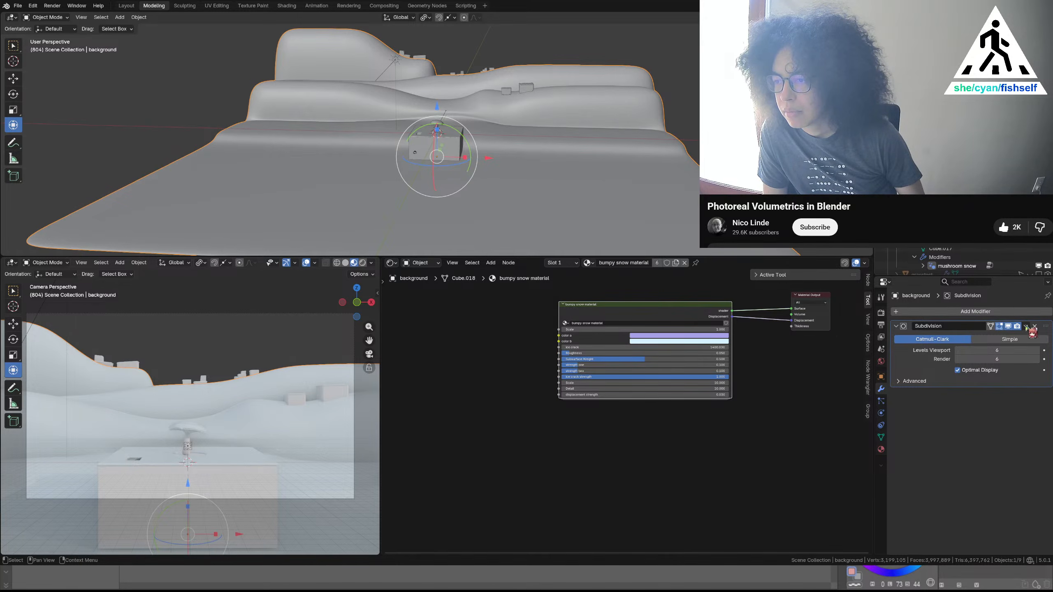
click(1027, 327)
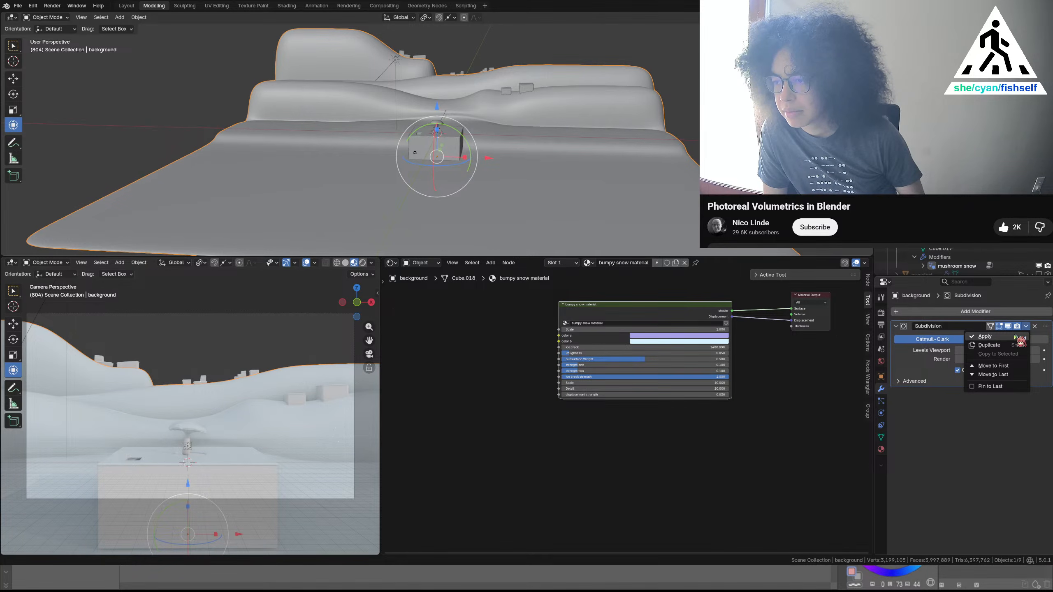
click(1015, 337)
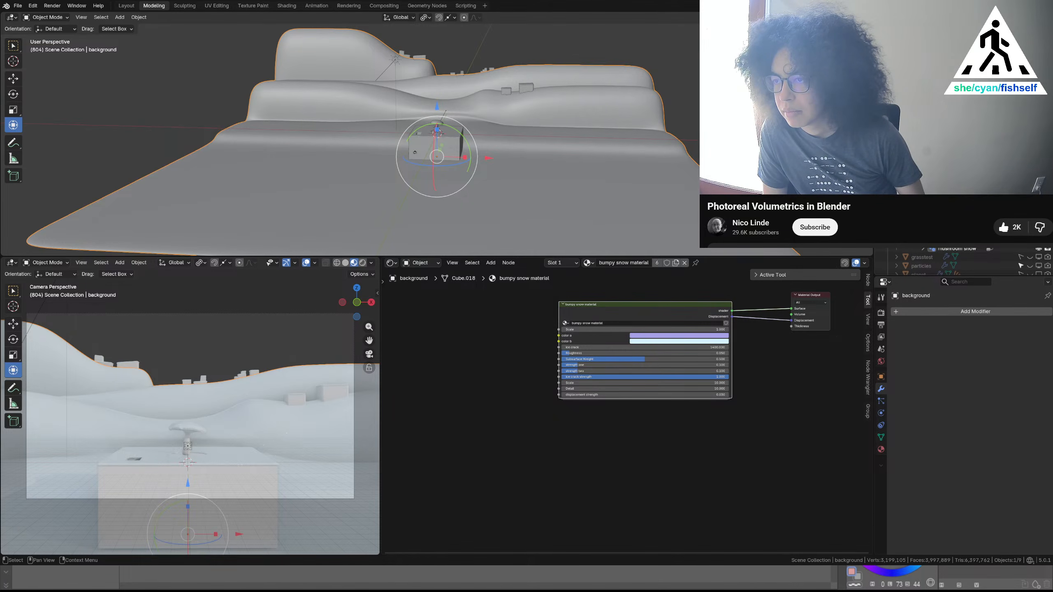
Play the animation to frame 850 with nothing selected, then unhide the flat cube in the clouds (attempt four) collection
click(415, 152)
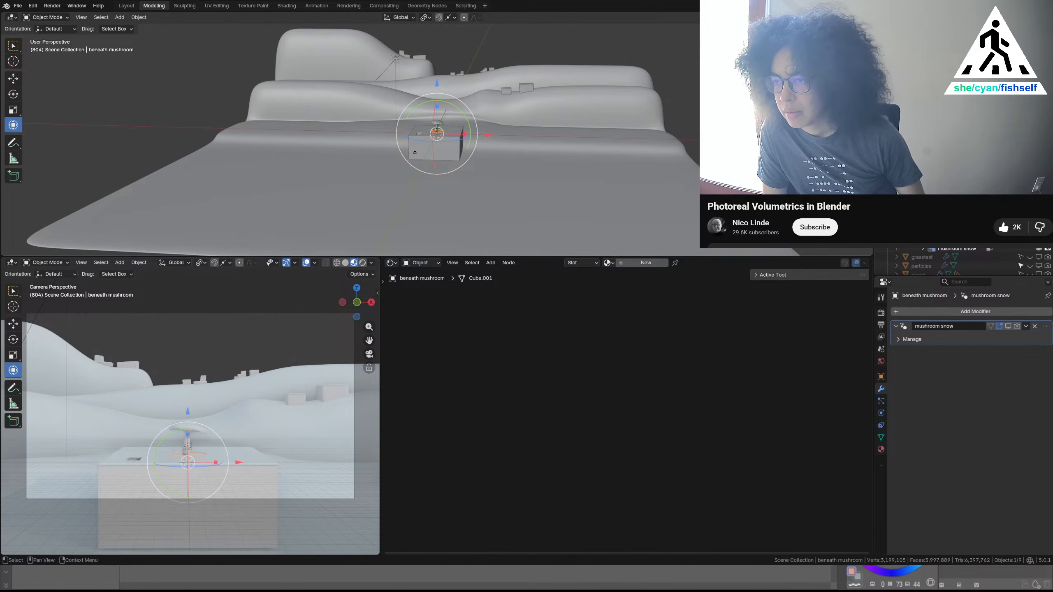
scroll(962, 262, up, 3)
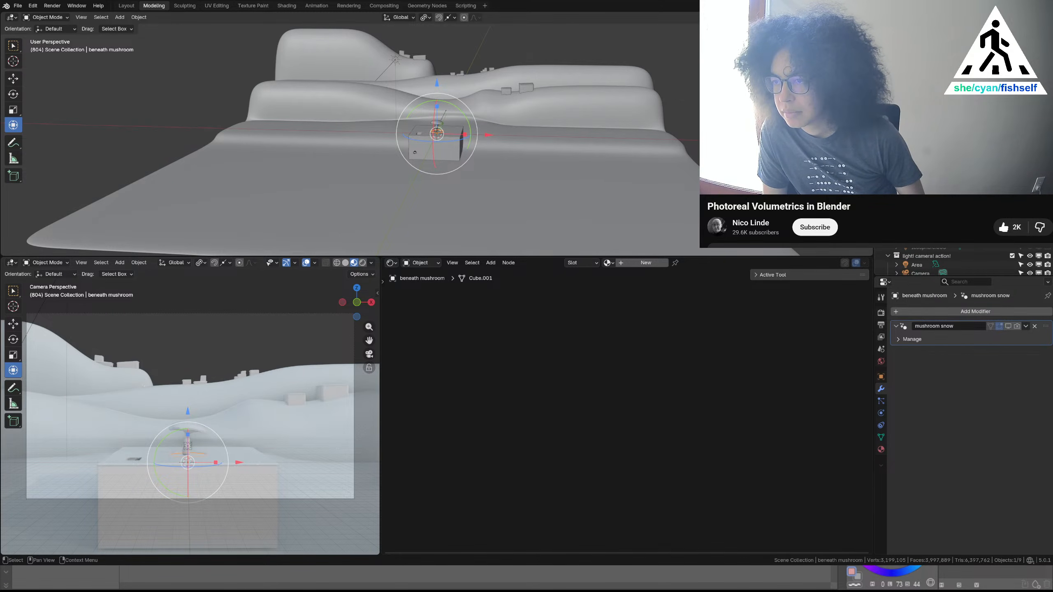
scroll(962, 261, up, 3)
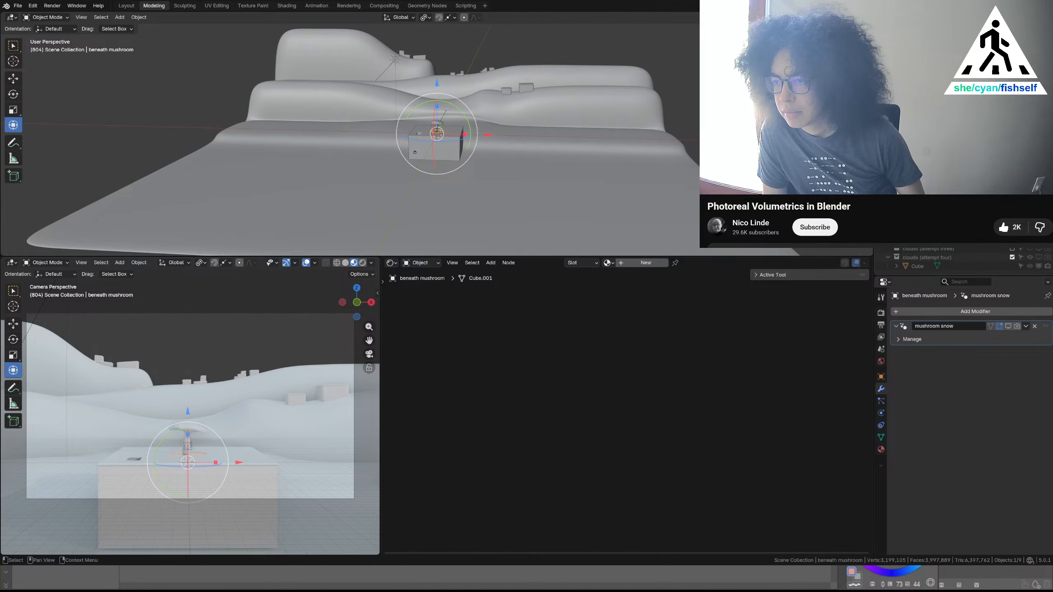
key(alt+a)
key(space)
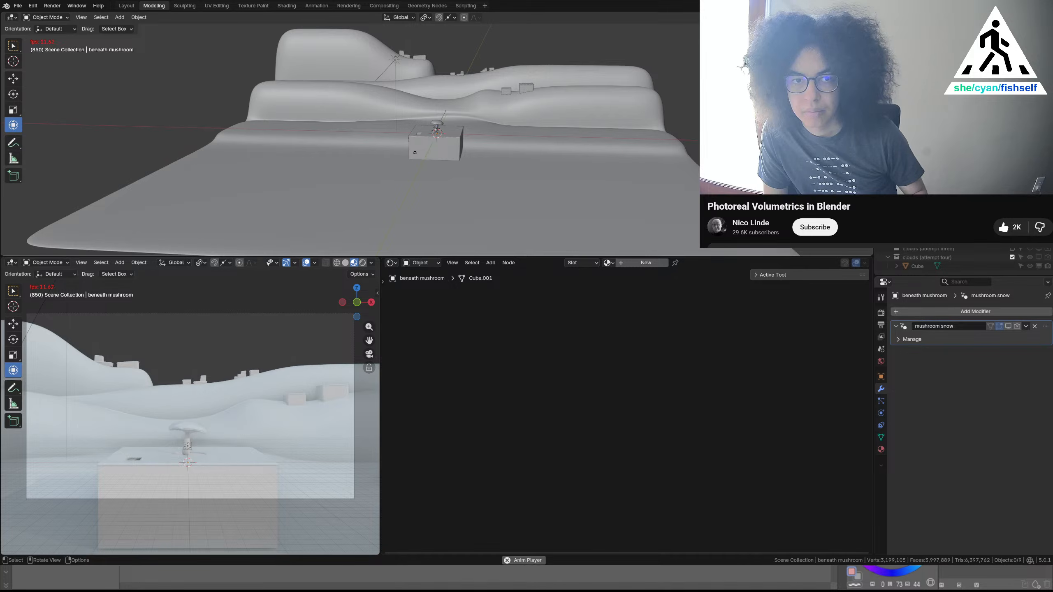
key(space)
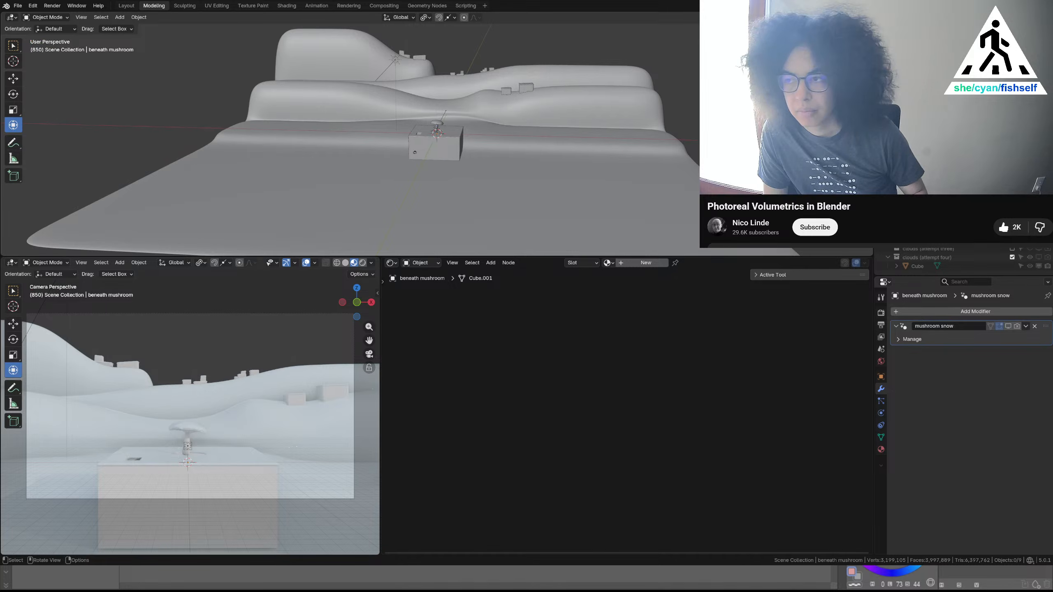
click(1039, 265)
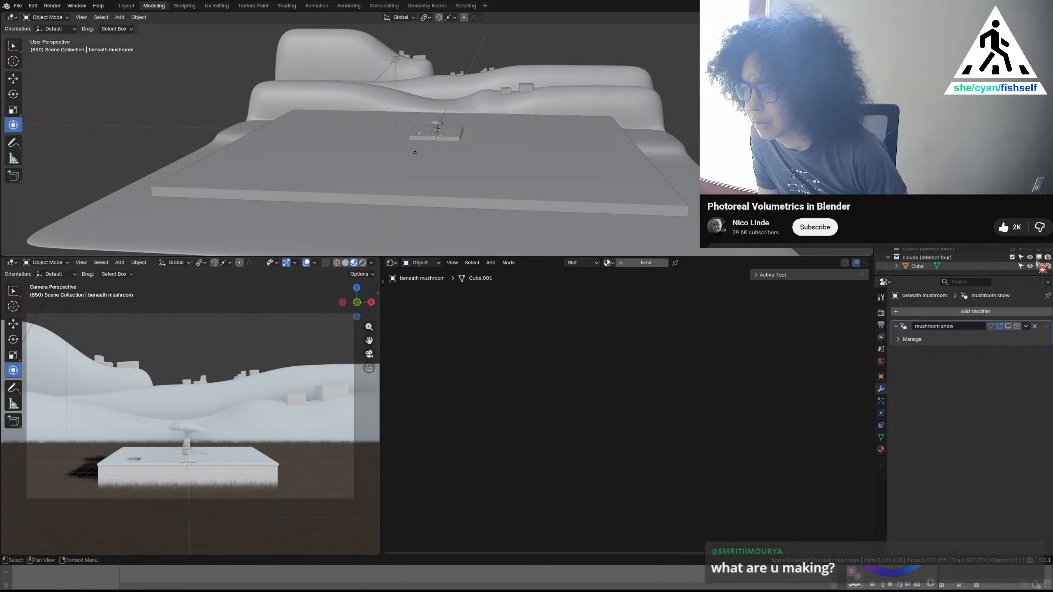
Move the flat cube about 35.2 m along the Y axis toward the background hills
scroll(963, 262, up, 2)
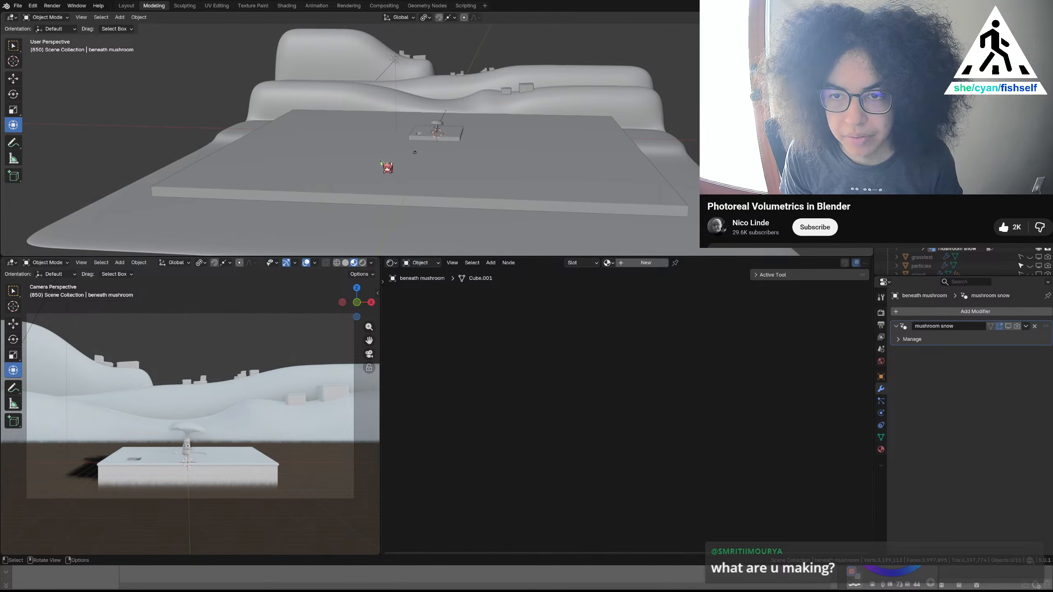
click(381, 162)
middle_drag(376, 169, 293, 189)
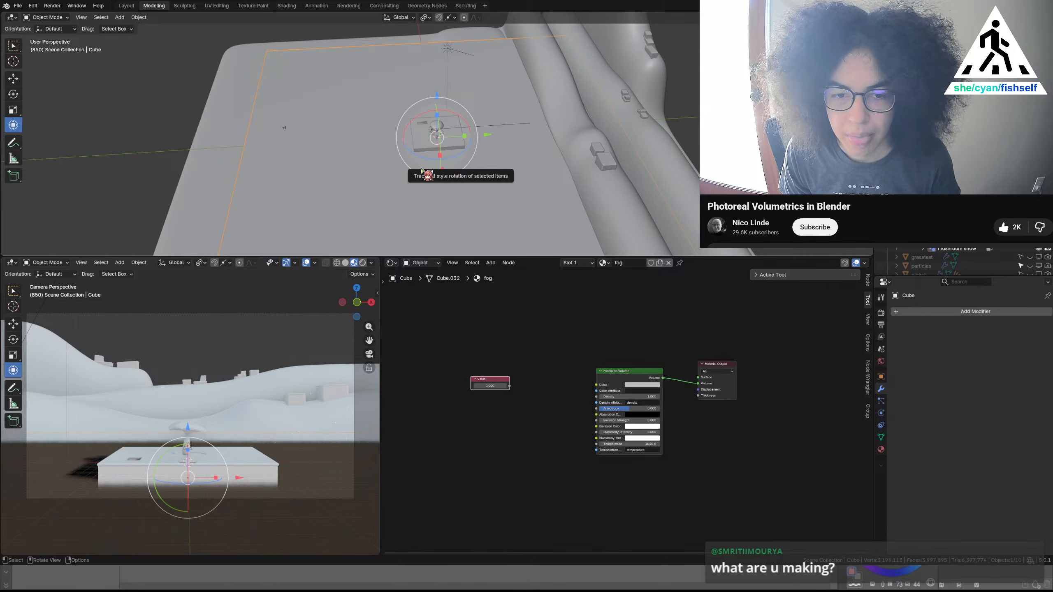
shift+middle_drag(511, 160, 458, 154)
shift+middle_drag(527, 152, 442, 150)
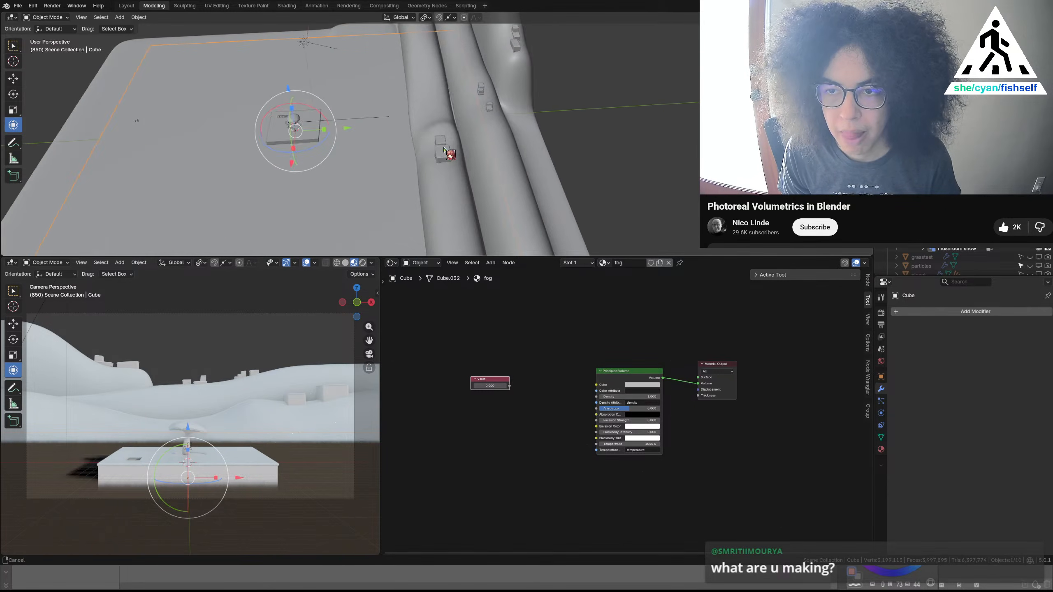
scroll(443, 148, down, 3)
drag(406, 132, 457, 133)
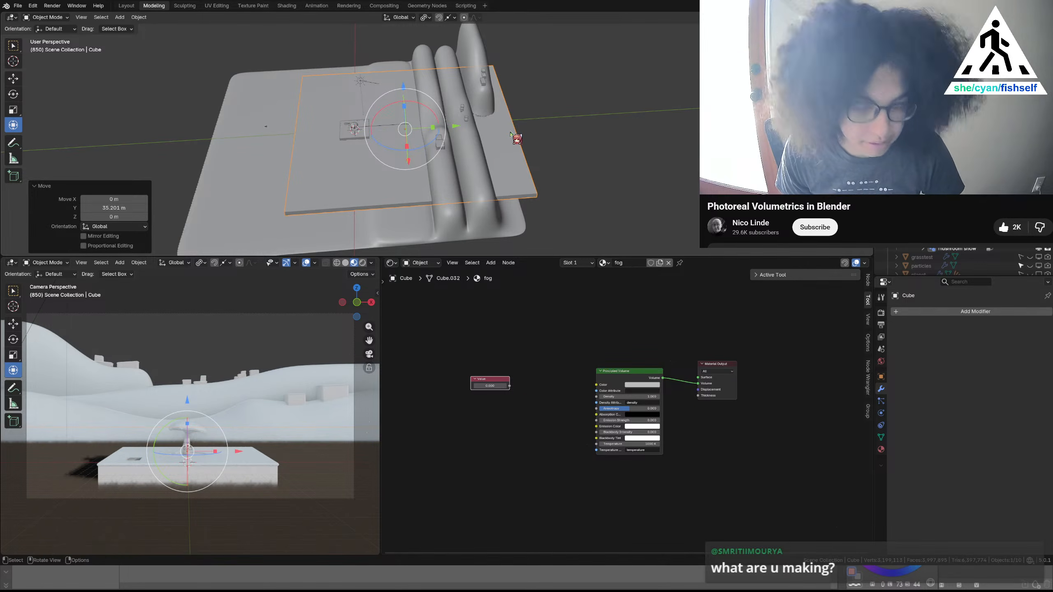
Add three evenly spaced loop cuts running along the flat cube's Y direction, without sliding them
key(Tab)
key(ctrl+r)
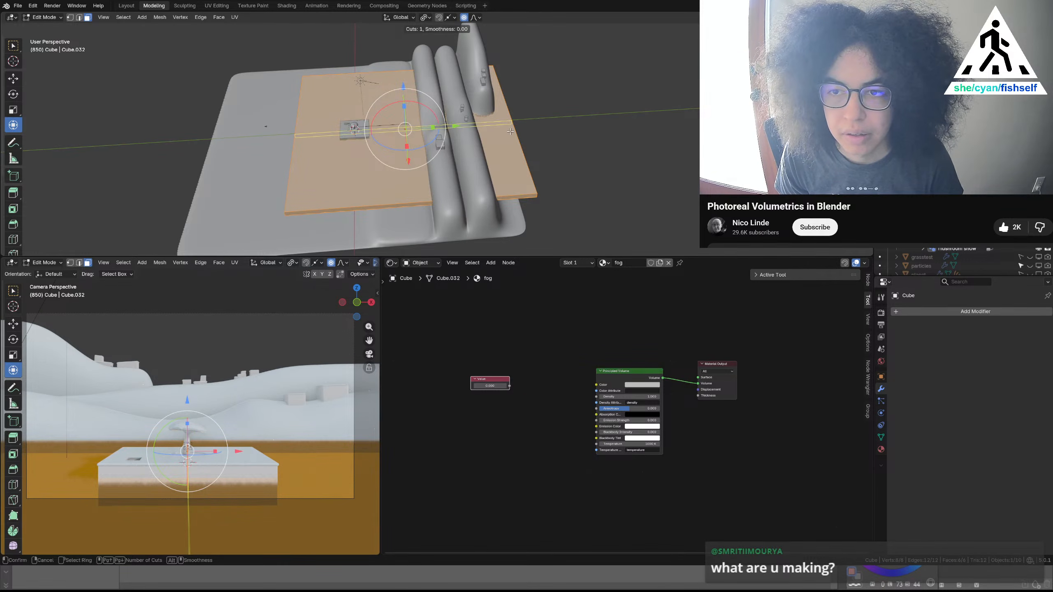
text(23)
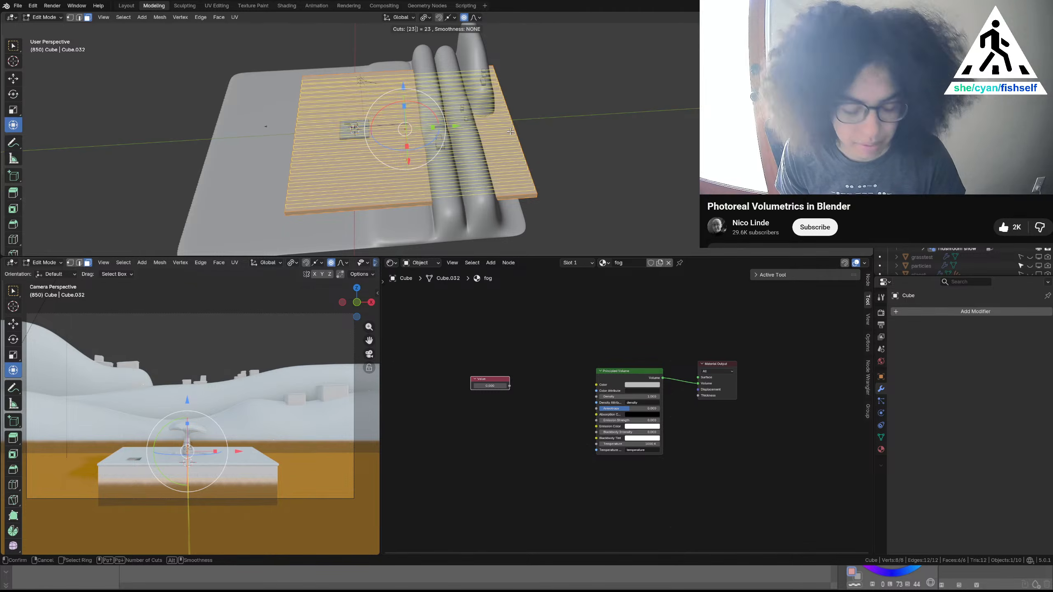
key(BackSpace)
key(BackSpace)
text(3)
click(511, 131)
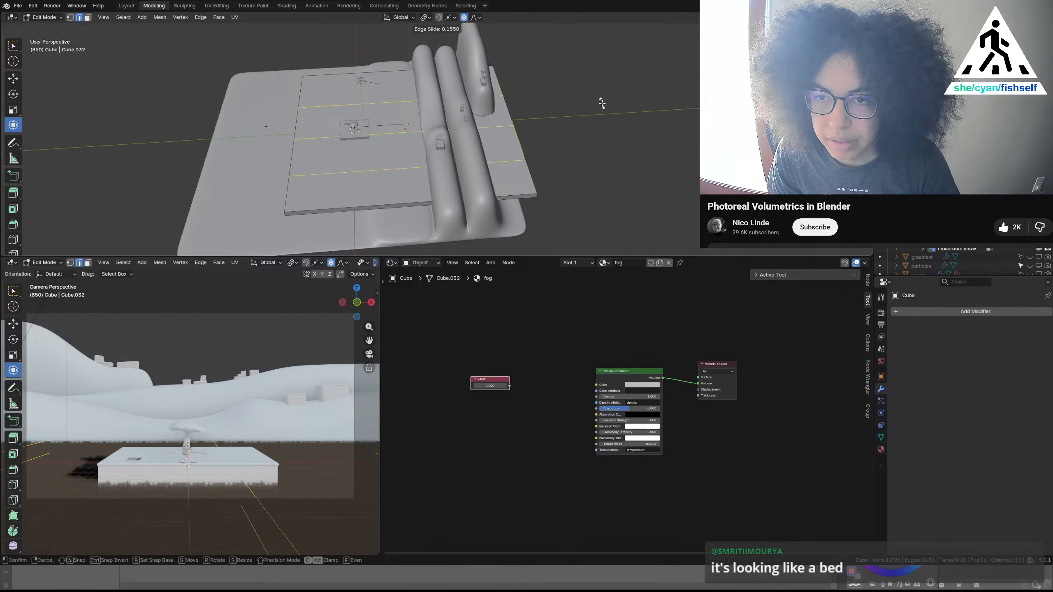
right_click(695, 100)
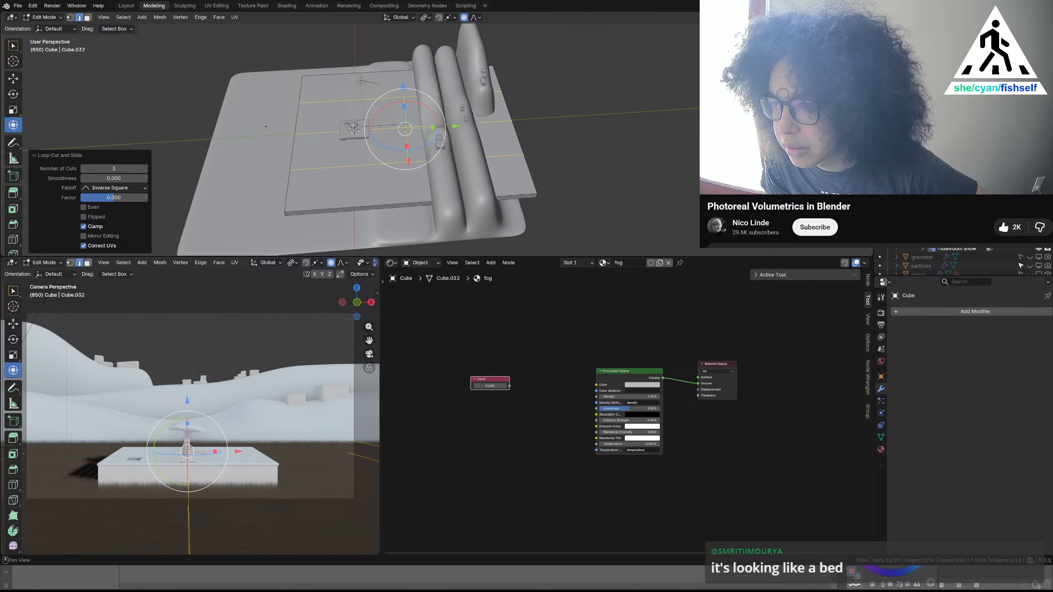
Add three evenly spaced loop cuts across the flat cube, running along its X direction, without sliding them
middle_drag(525, 136, 635, 136)
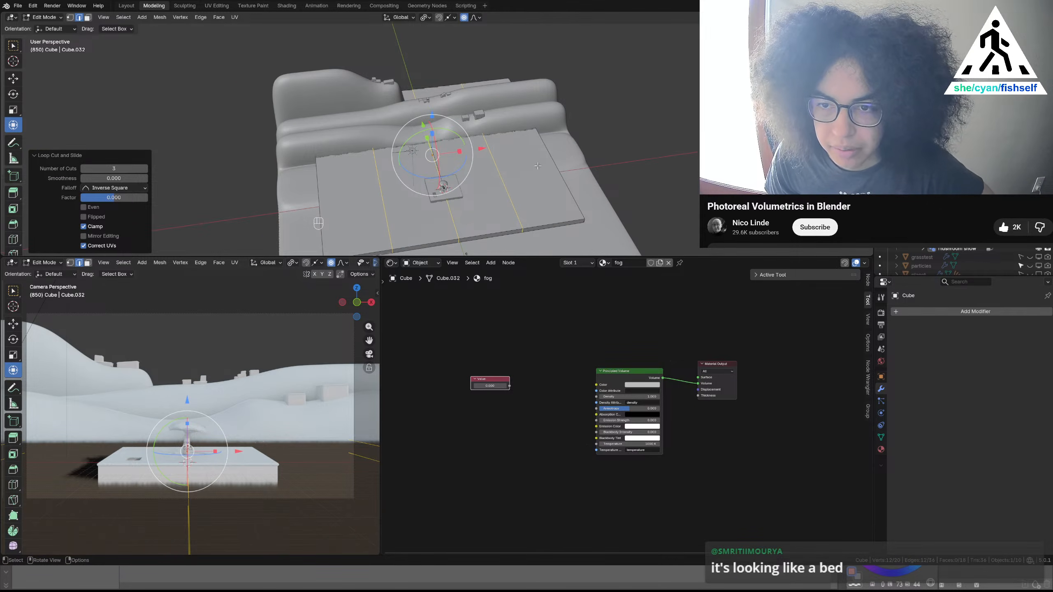
key(ctrl+r)
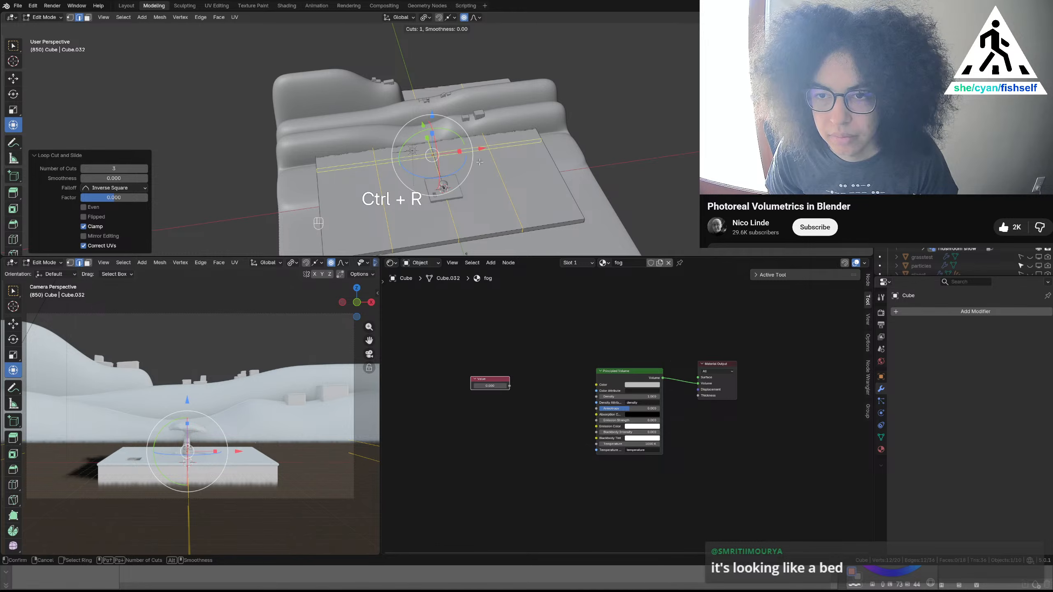
text(3)
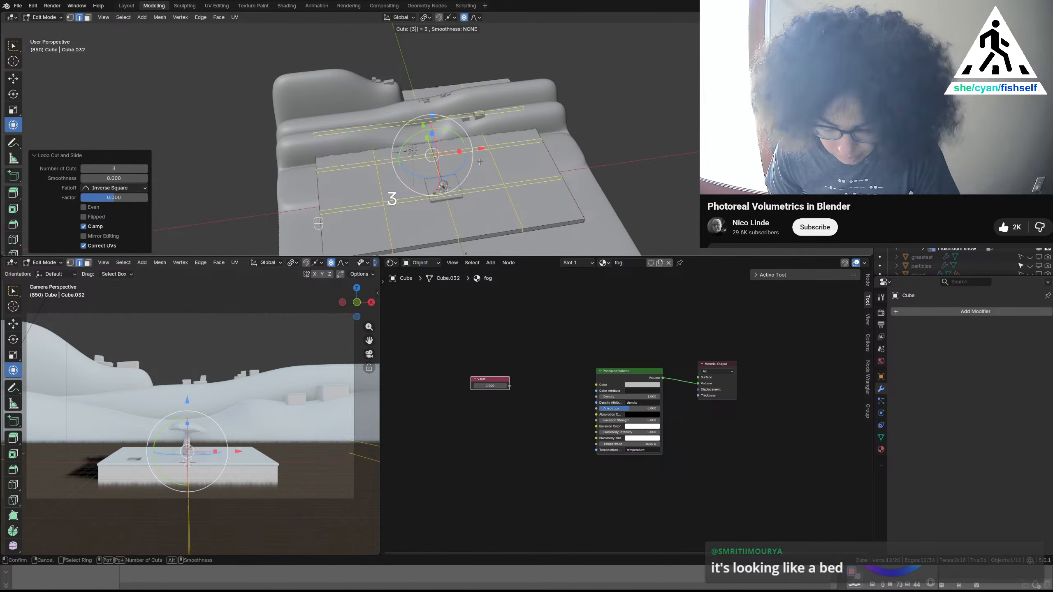
key(Return)
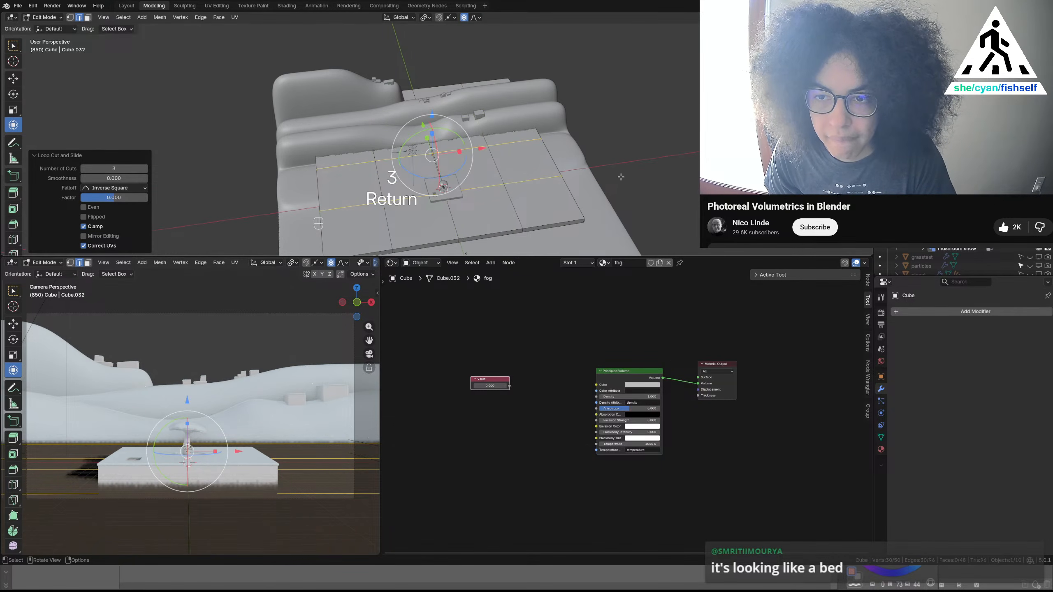
Extrude the two middle top faces of the flat cube behind the background hills upward by about 16.7 m
middle_drag(621, 177, 502, 192)
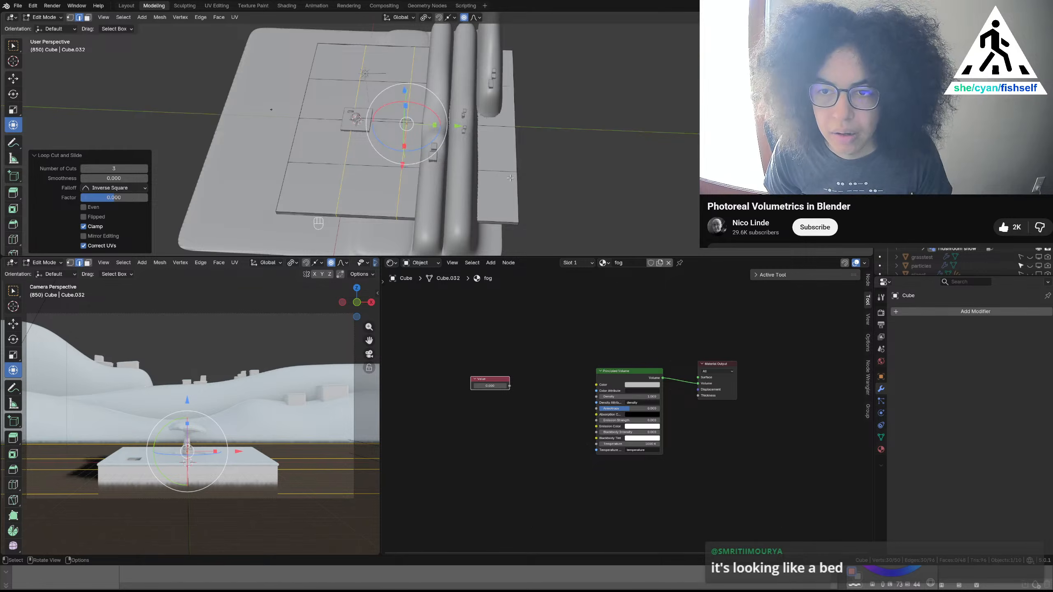
key(3)
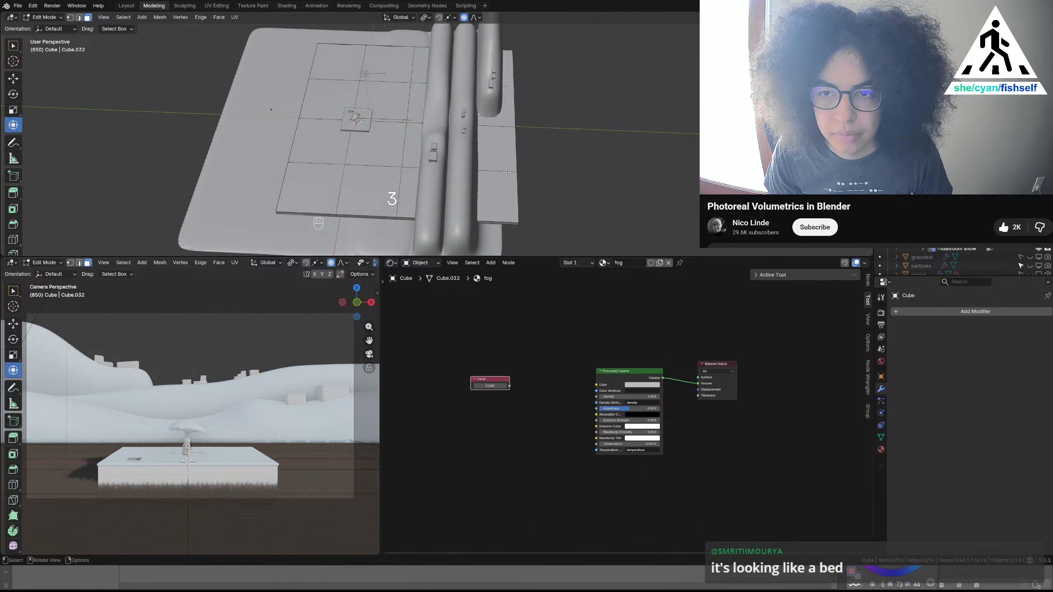
click(507, 159)
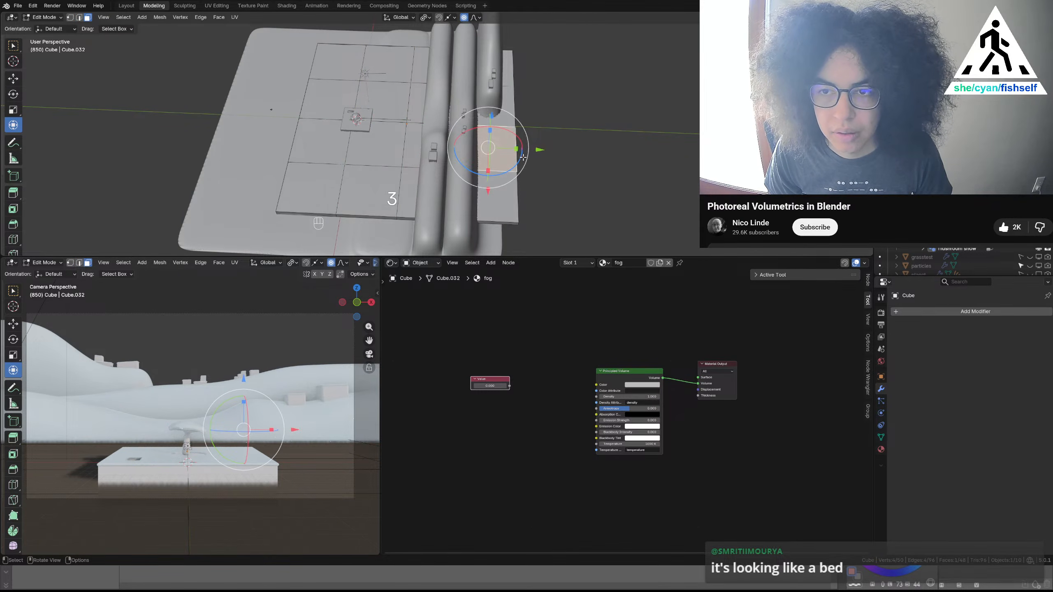
middle_drag(507, 159, 485, 163)
shift+click(495, 164)
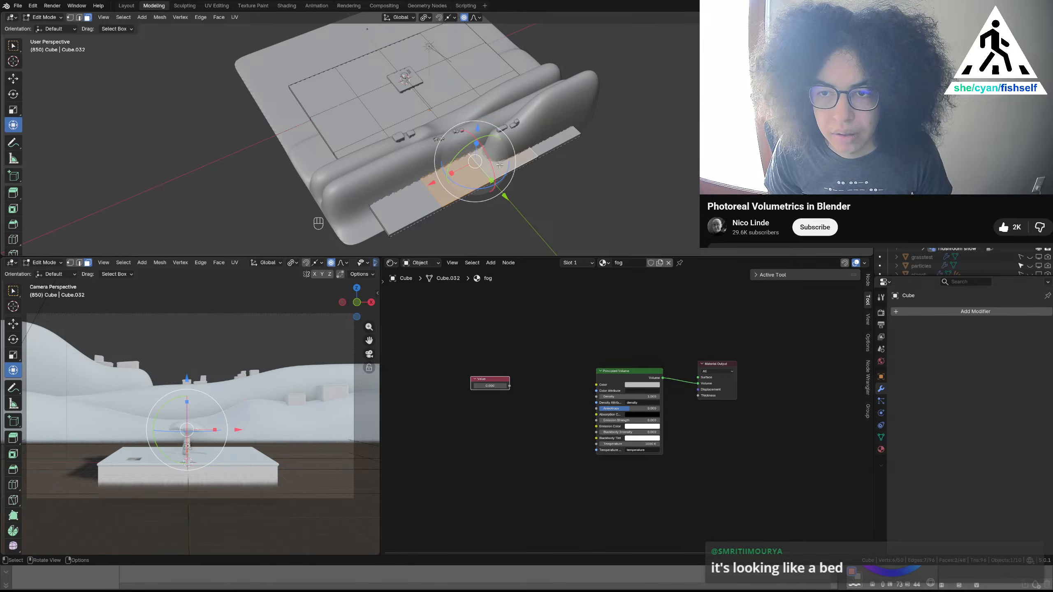
key(e)
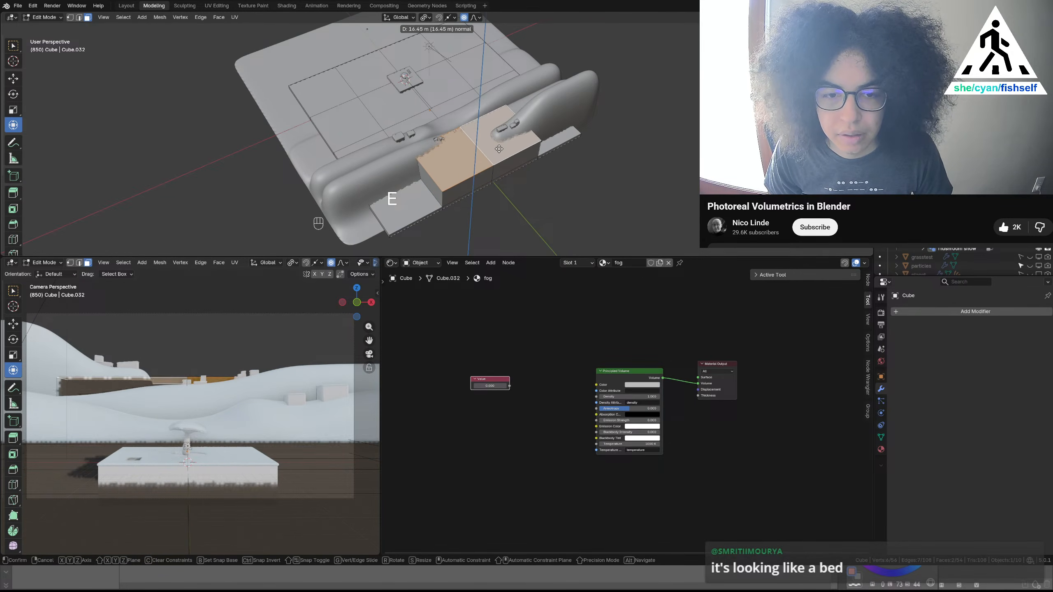
click(499, 148)
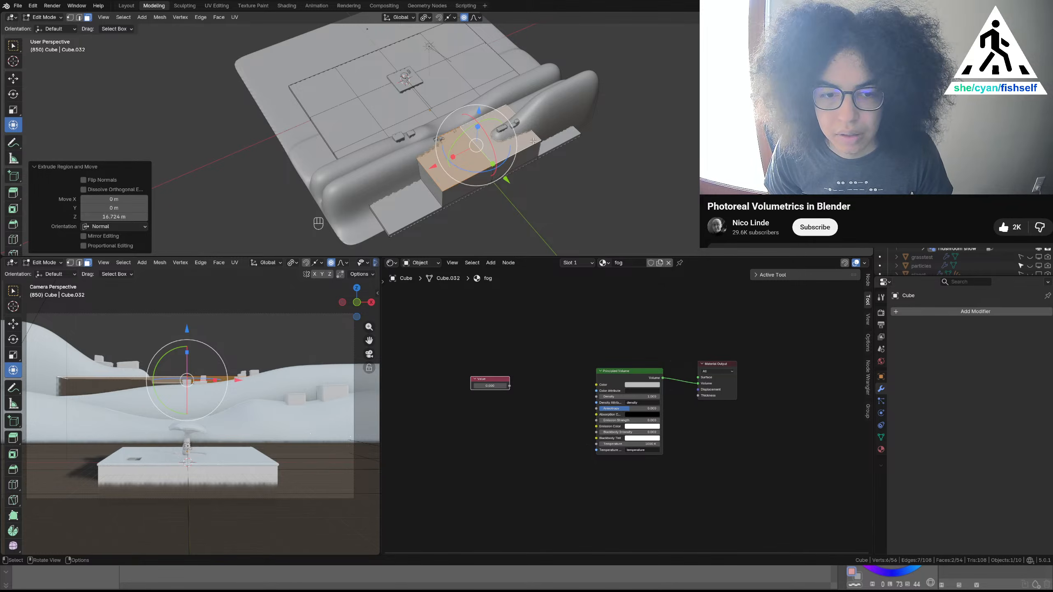
Move the raised block's top edge at its -X end about 3.25 m down and about 32.1 m along negative X
key(2)
click(538, 125)
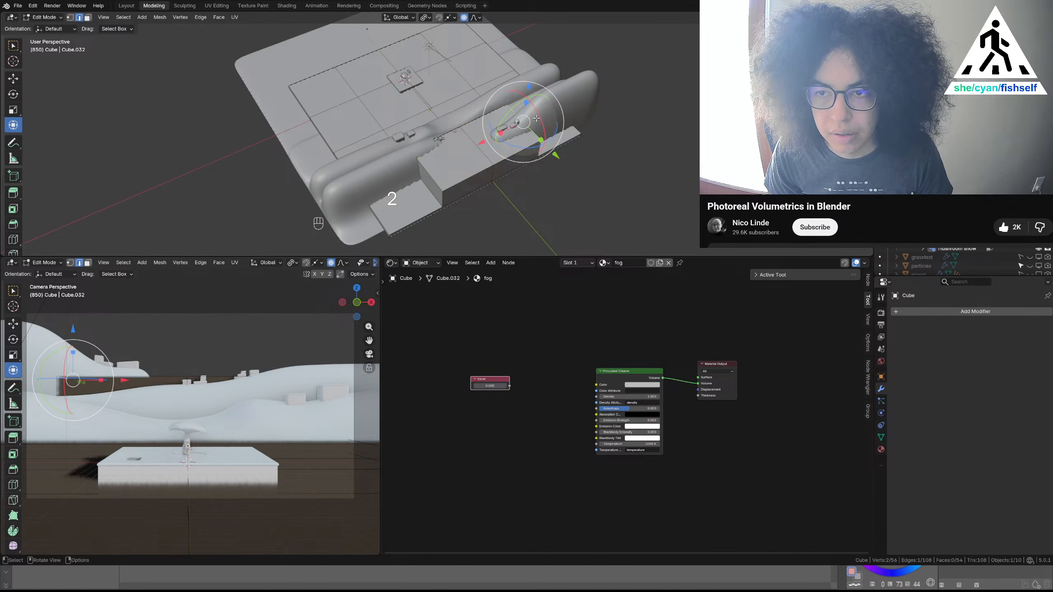
mouse_move(527, 89)
mouse_down()
mouse_move(531, 104)
mouse_move(532, 93)
mouse_up()
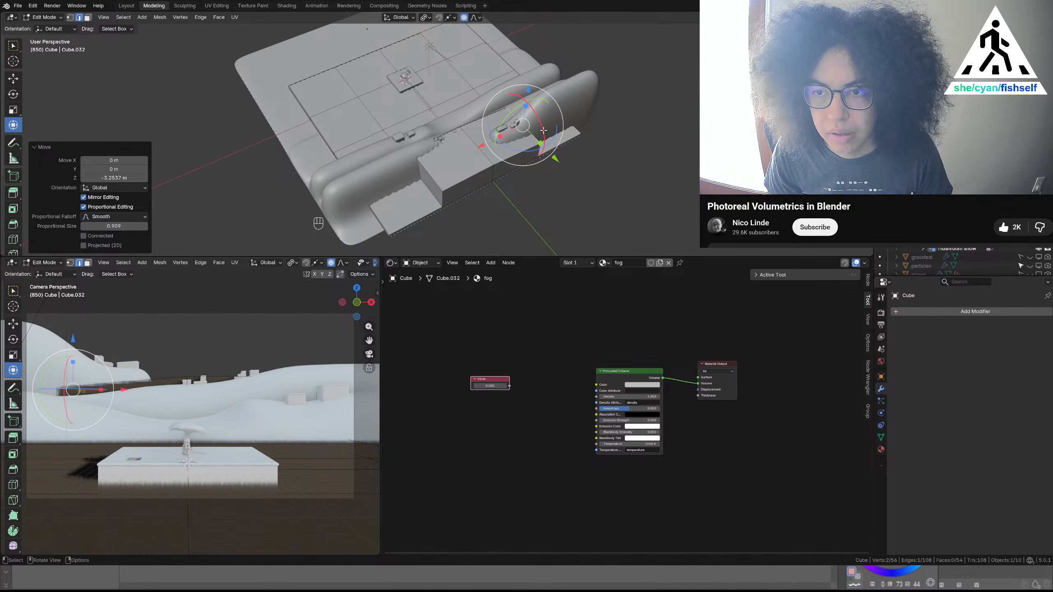
drag(483, 147, 523, 132)
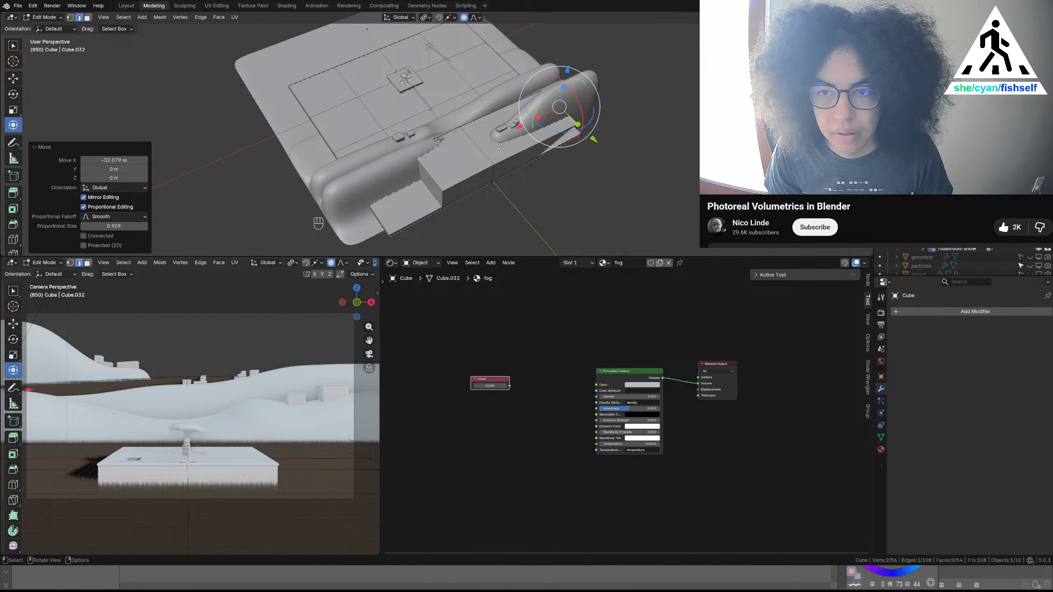
Try to extrude the two middle top faces in the row under the front hill upward by about 6.9 m
middle_drag(500, 148, 596, 162)
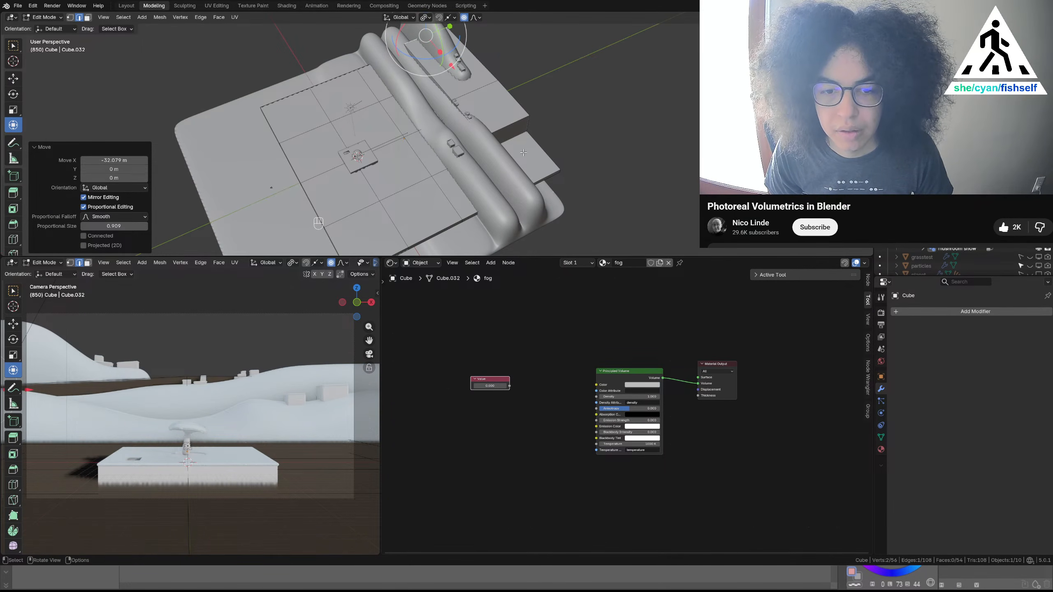
shift+middle_drag(446, 156, 513, 166)
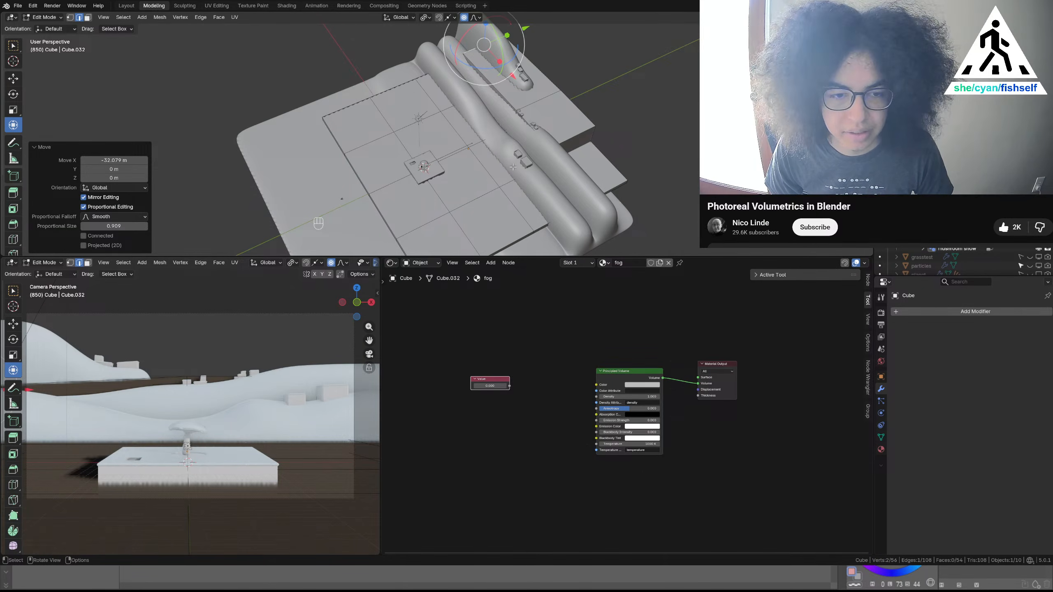
key(3)
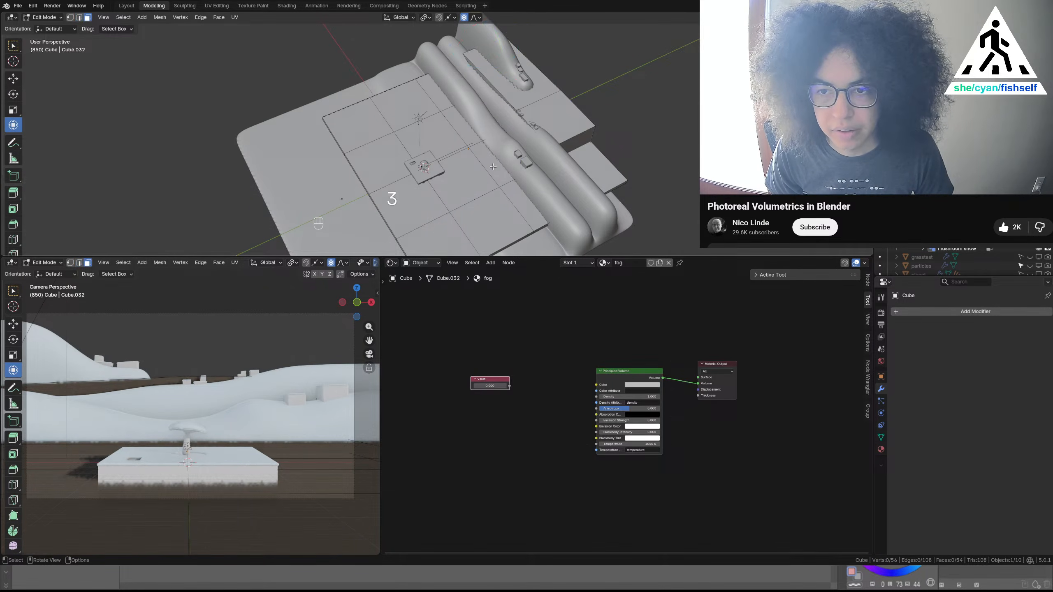
click(479, 151)
shift+click(464, 136)
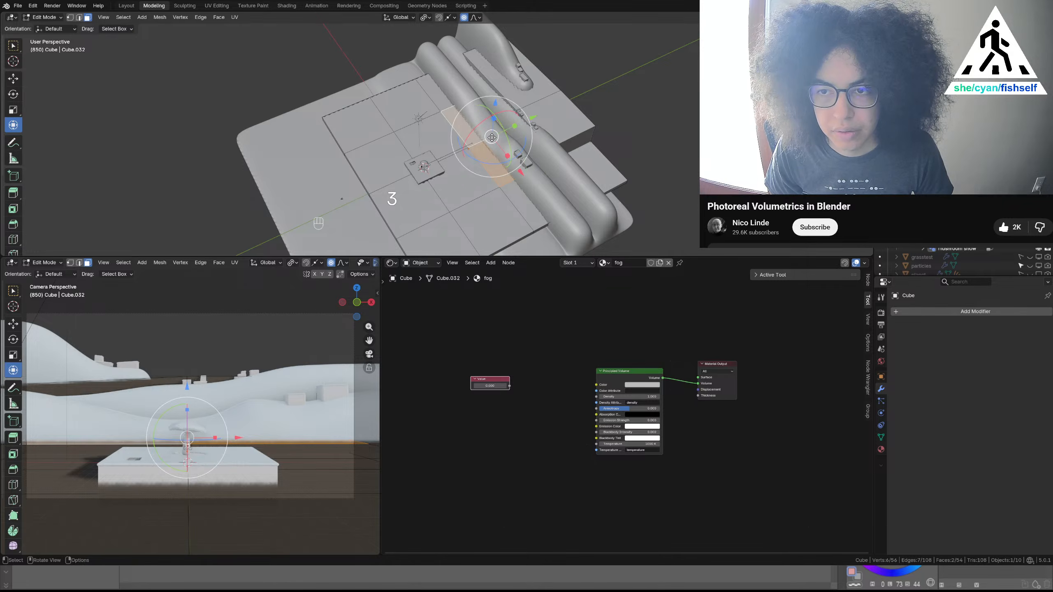
key(e)
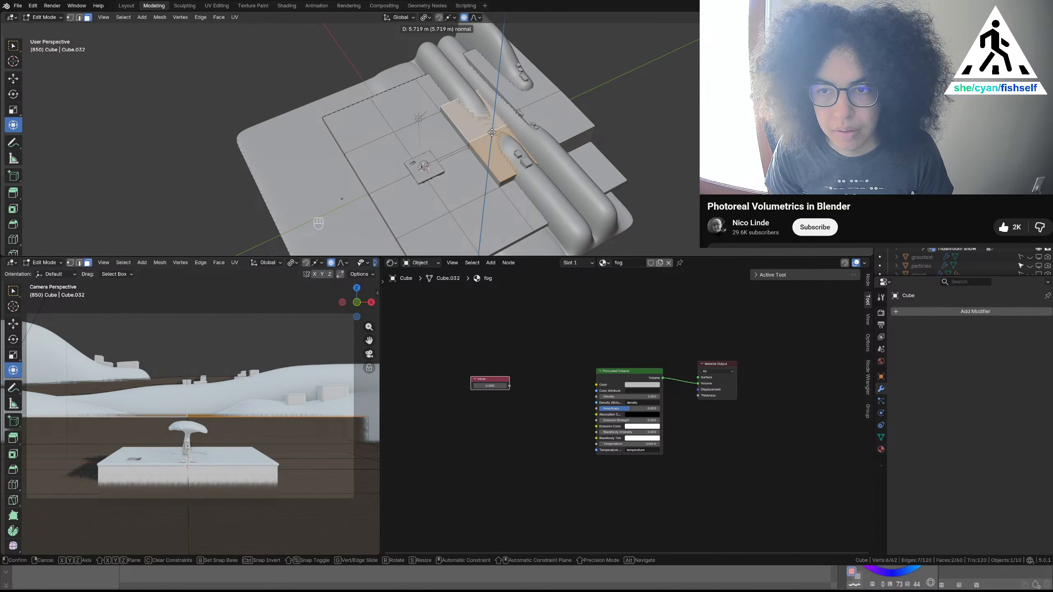
click(492, 131)
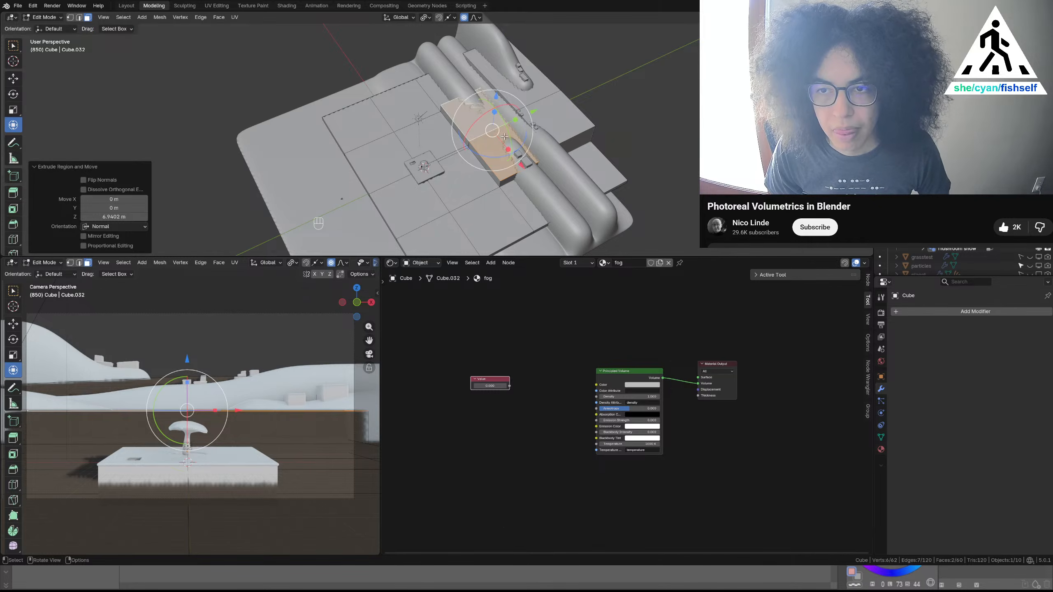
key(ctrl+z)
Try to add a single loop cut running along X through the flat cube's row under the hills
middle_drag(539, 159, 503, 153)
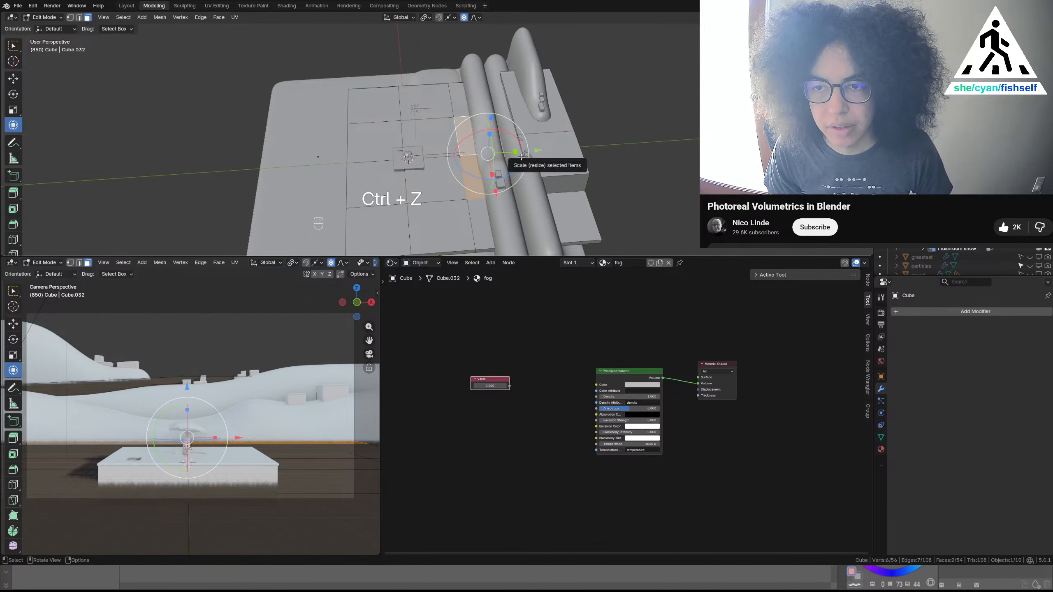
click(653, 102)
key(Tab)
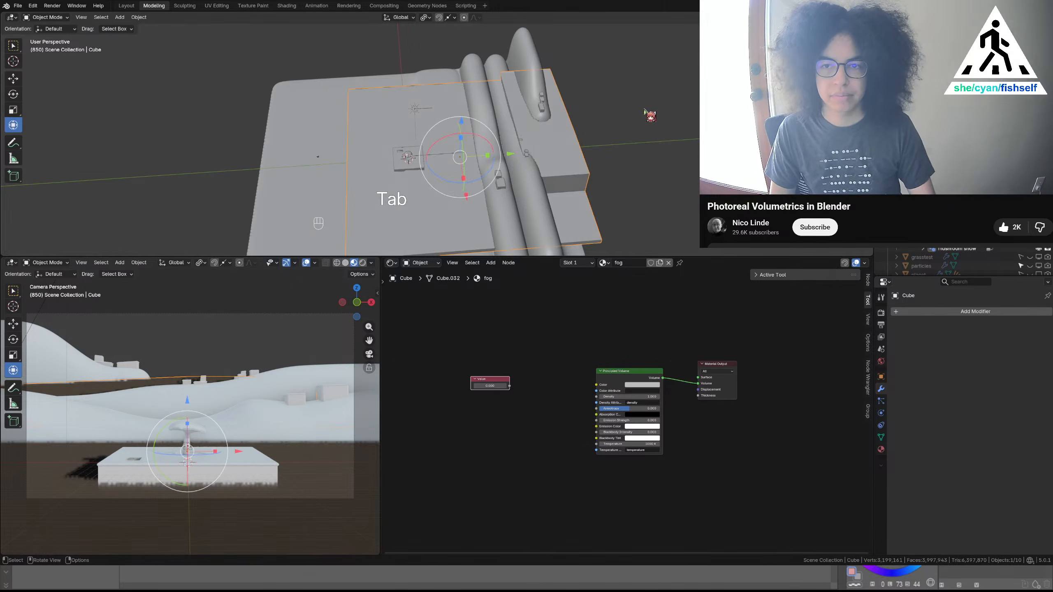
key(Tab)
key(ctrl+r)
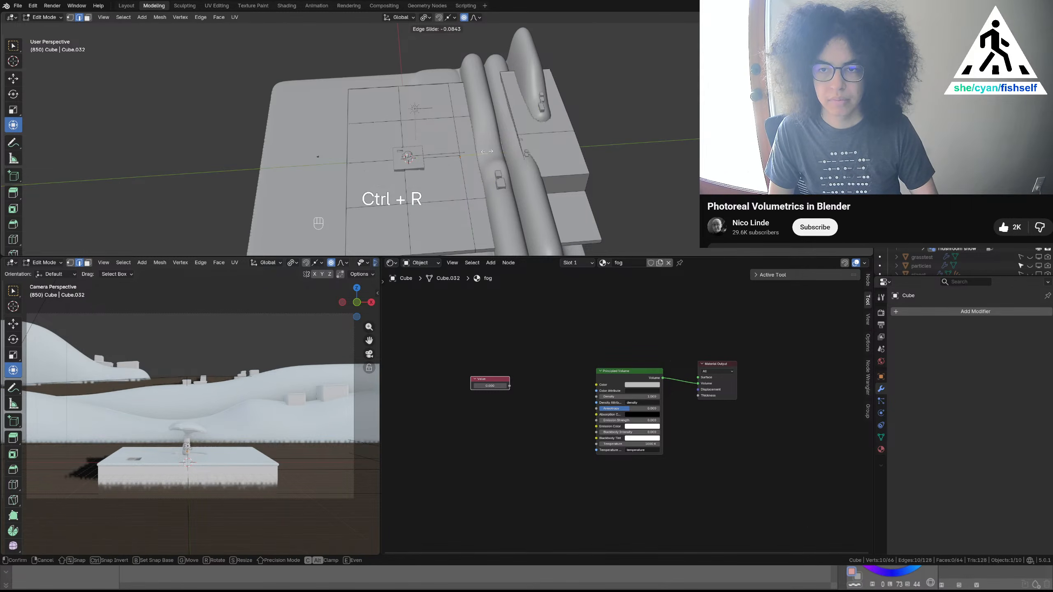
click(473, 154)
click(485, 153)
key(ctrl+z)
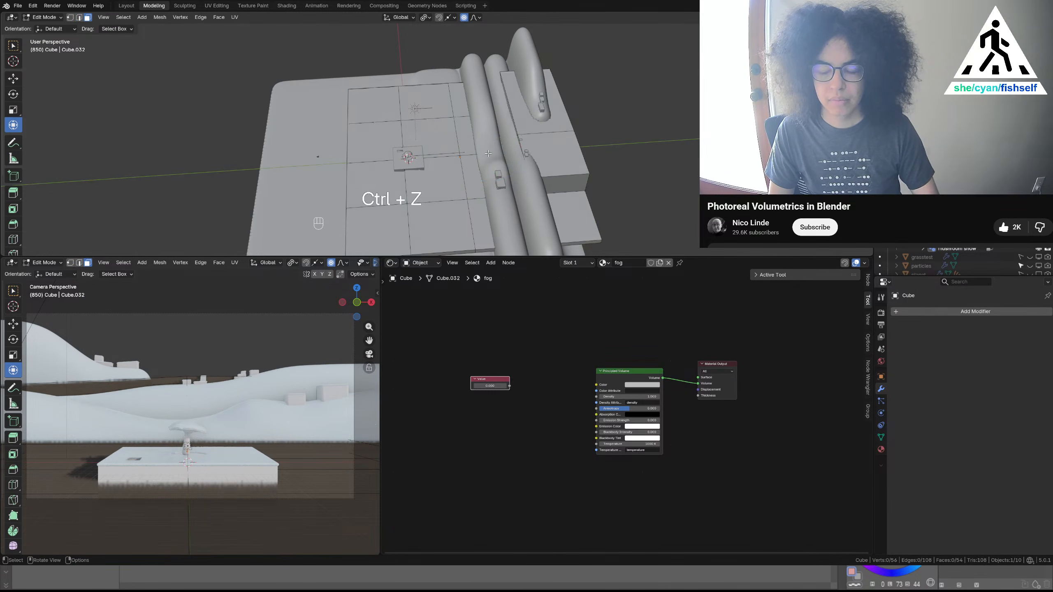
Add one loop cut along X through the row under the hills, slid by a factor of about 0.36 toward the rear hill
key(ctrl+r)
click(489, 153)
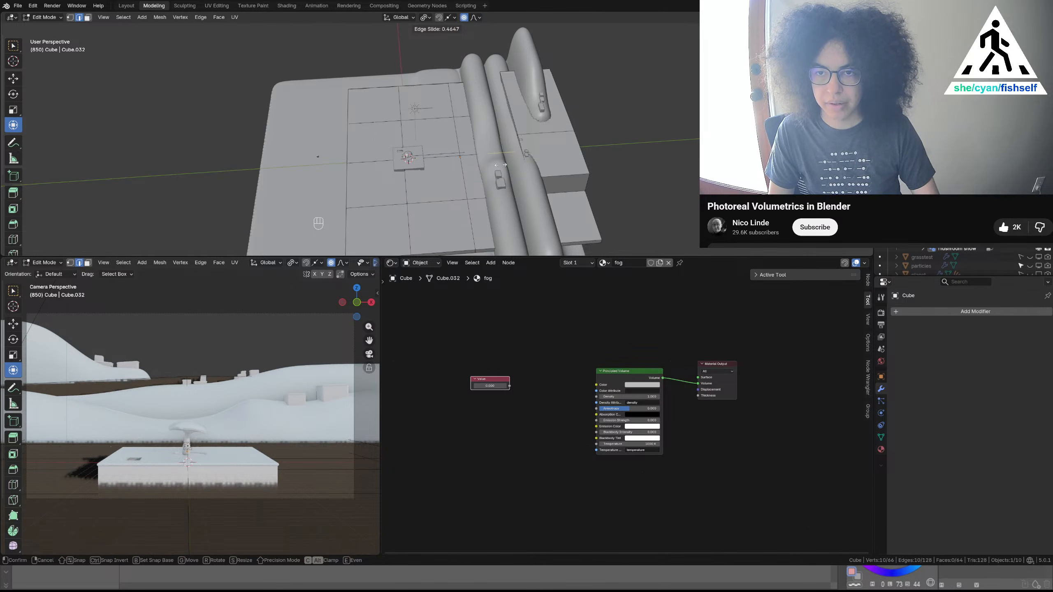
click(499, 165)
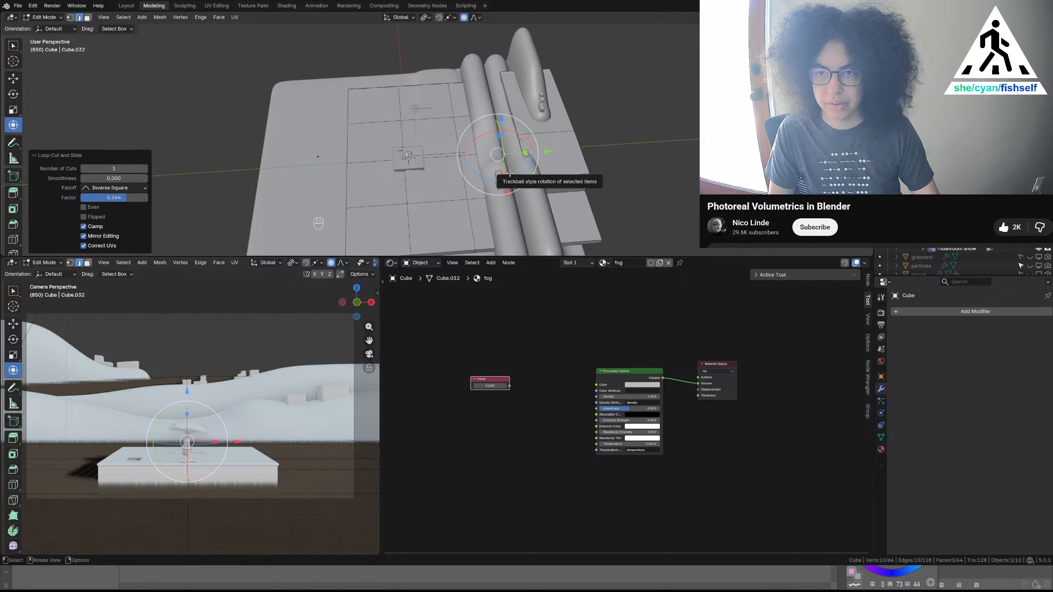
Extrude the two narrow middle faces between the hills upward by about 11 m
key(3)
mouse_move(510, 174)
middle_down()
mouse_move(535, 182)
mouse_move(492, 185)
middle_up()
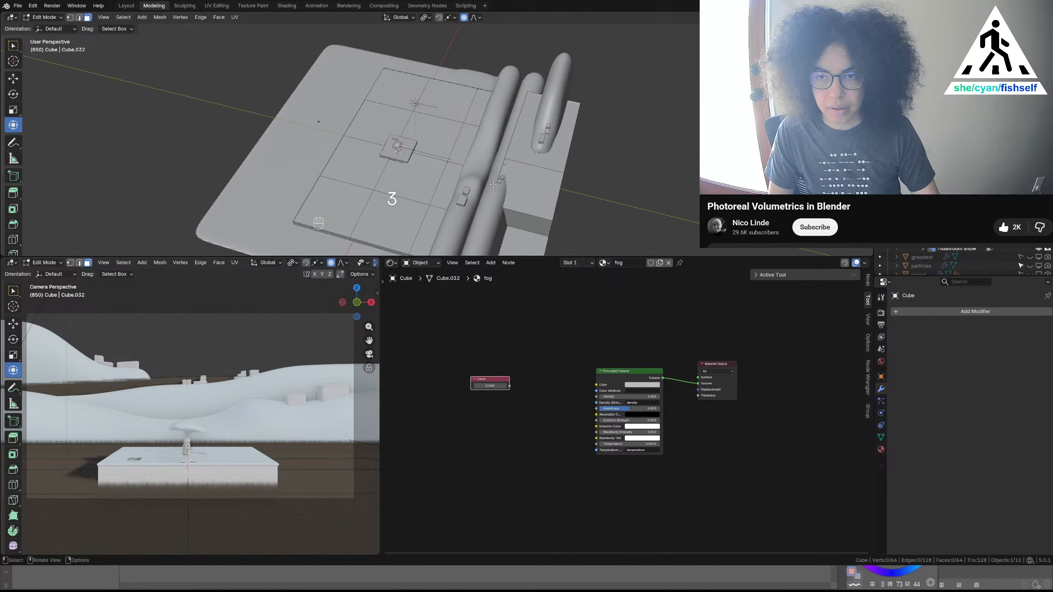
click(483, 190)
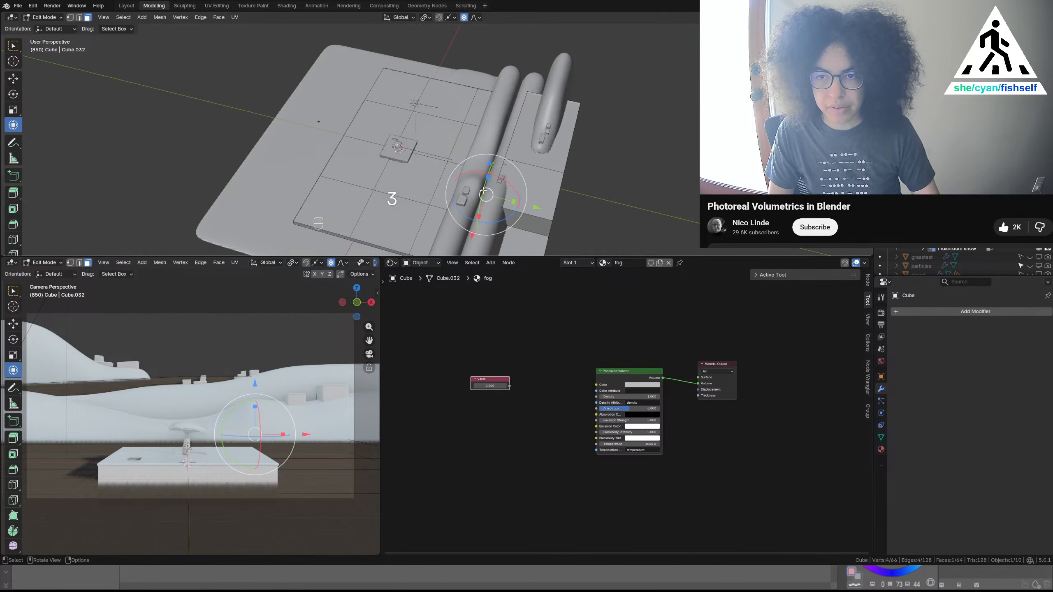
shift+click(493, 168)
key(e)
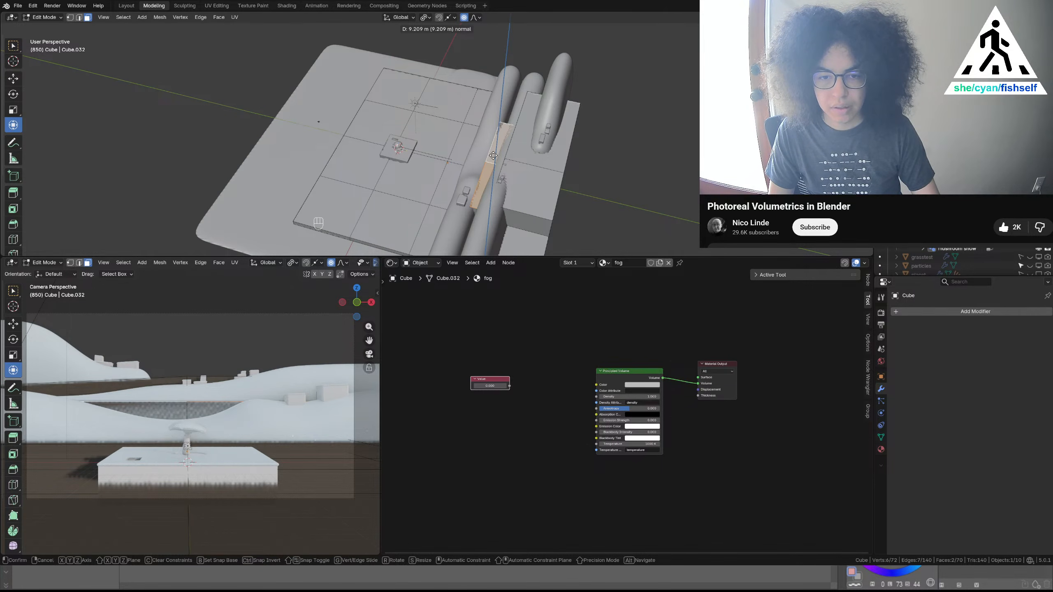
click(497, 154)
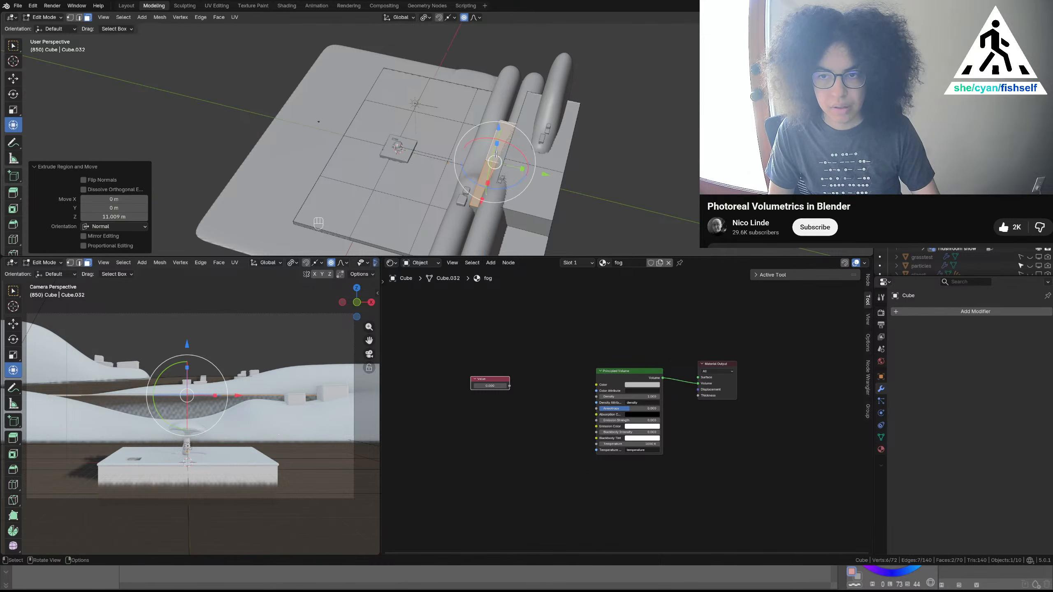
Lower the top edge at the -X end of the narrow raised block between the hills by about 3.87 m
middle_drag(496, 154, 530, 165)
click(666, 151)
scroll(701, 204, up, 4)
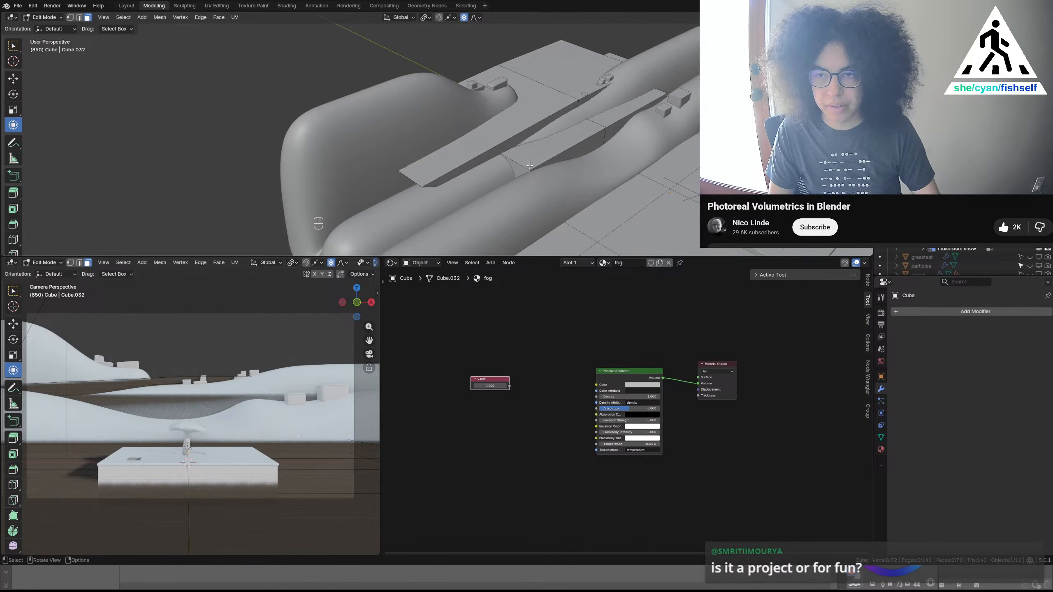
key(2)
click(517, 164)
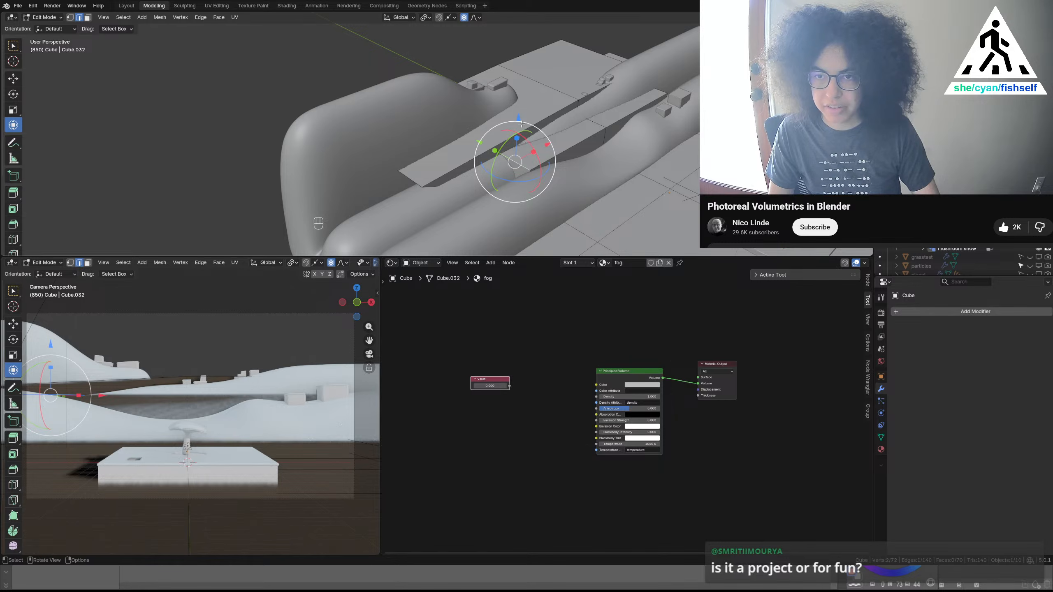
drag(519, 118, 518, 130)
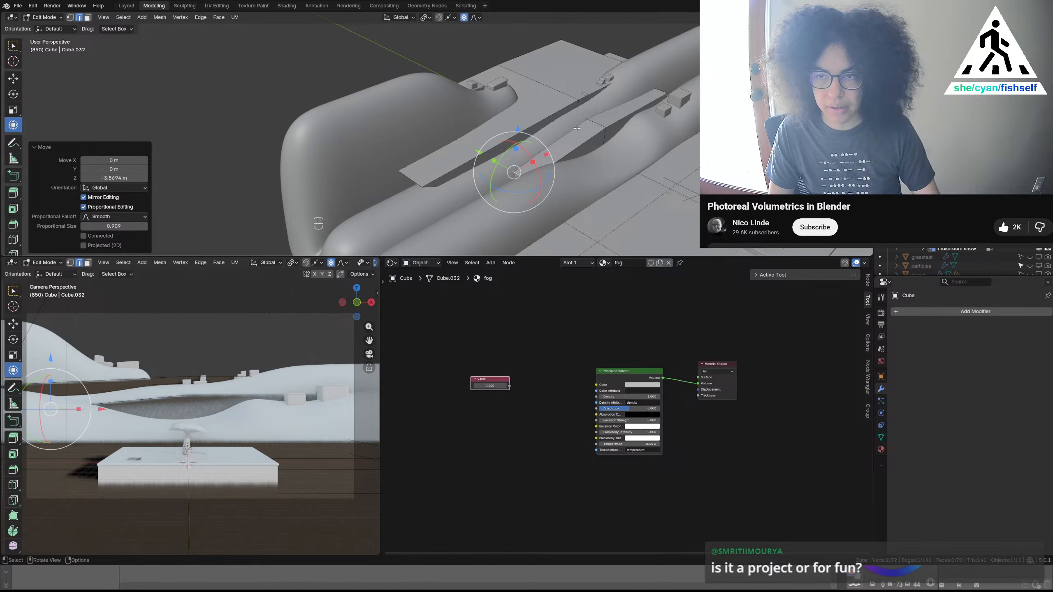
Save the file and deselect the Value node in the fog material
key(ctrl)
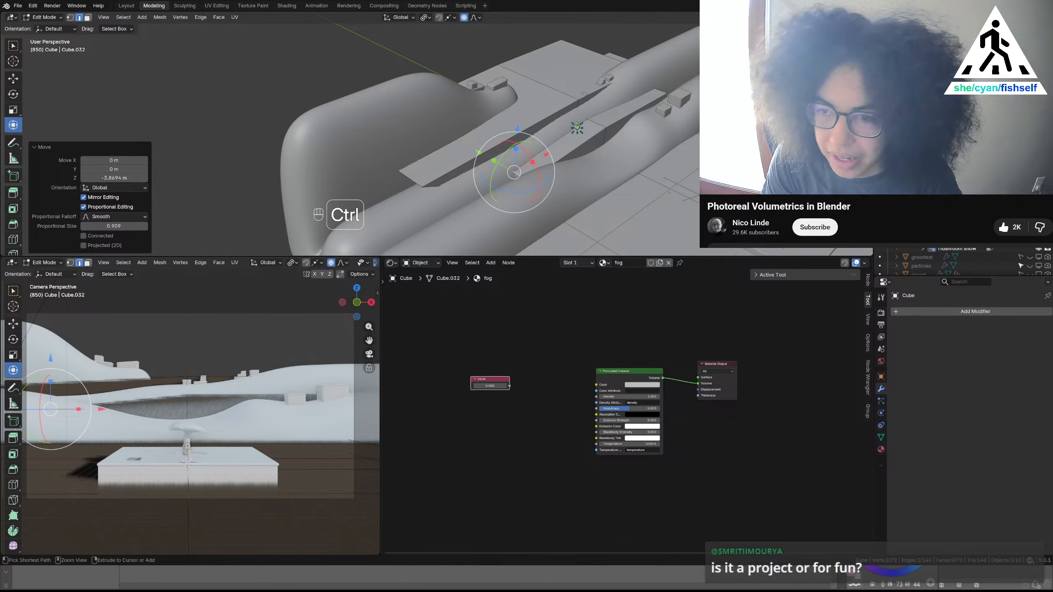
key(ctrl+s)
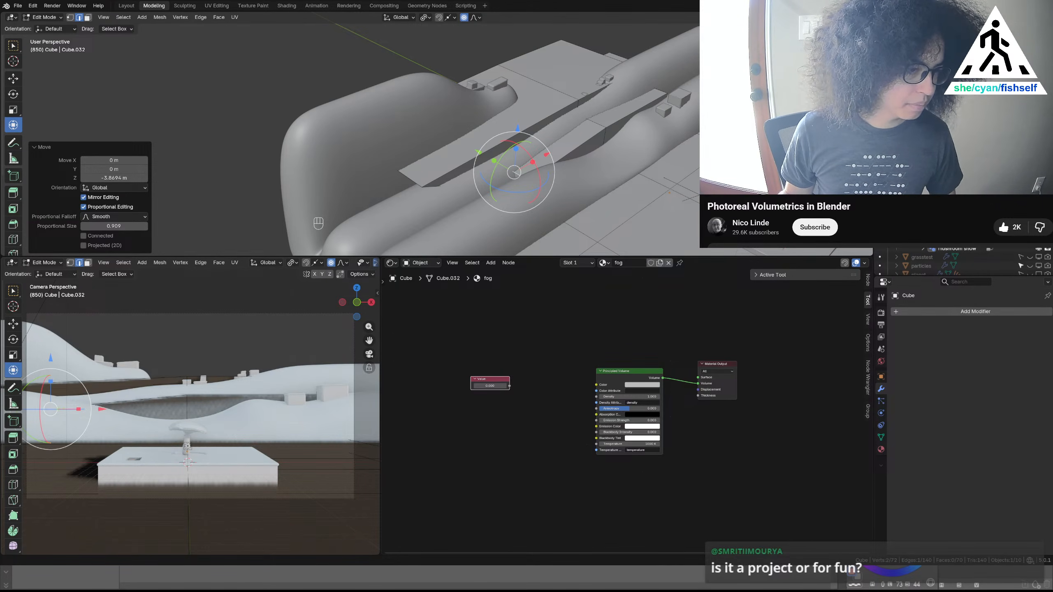
click(511, 428)
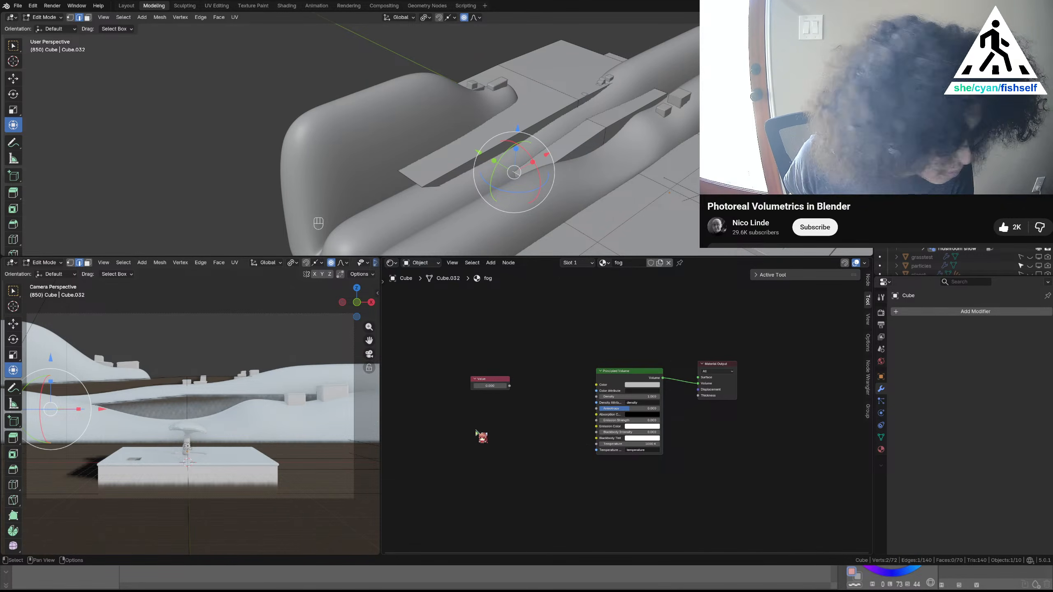
Set the Value node in the fog material to 0.001 and recheck the entry
click(484, 386)
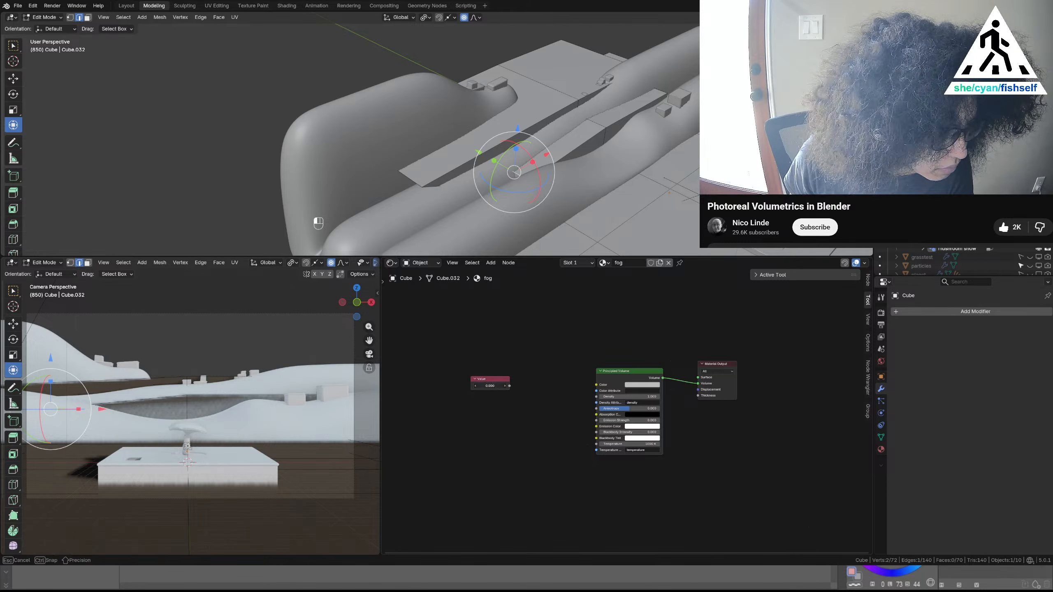
text(.001)
key(Return)
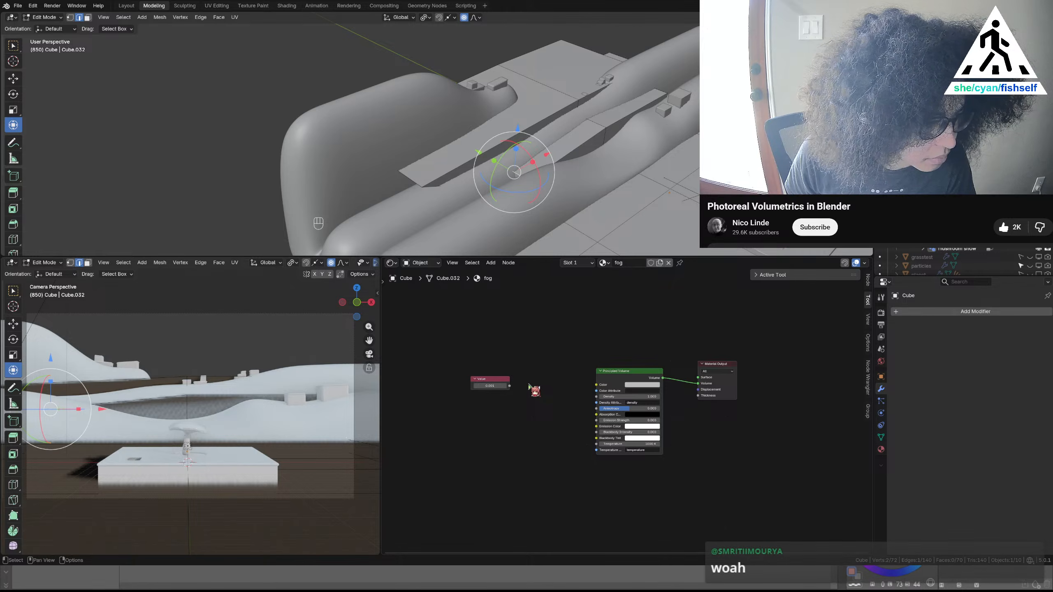
click(483, 386)
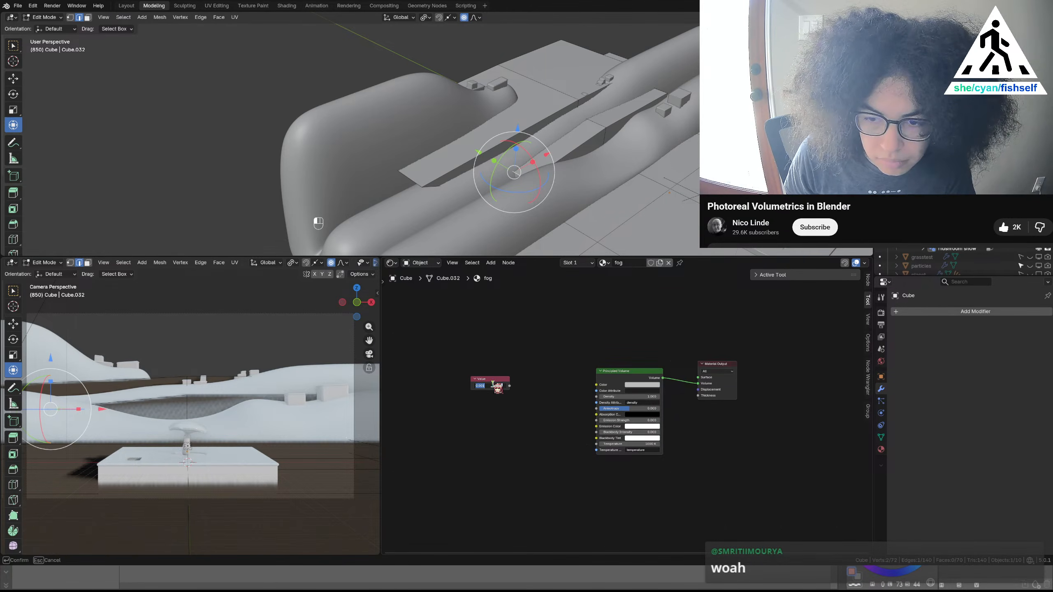
text(0)
key(Return)
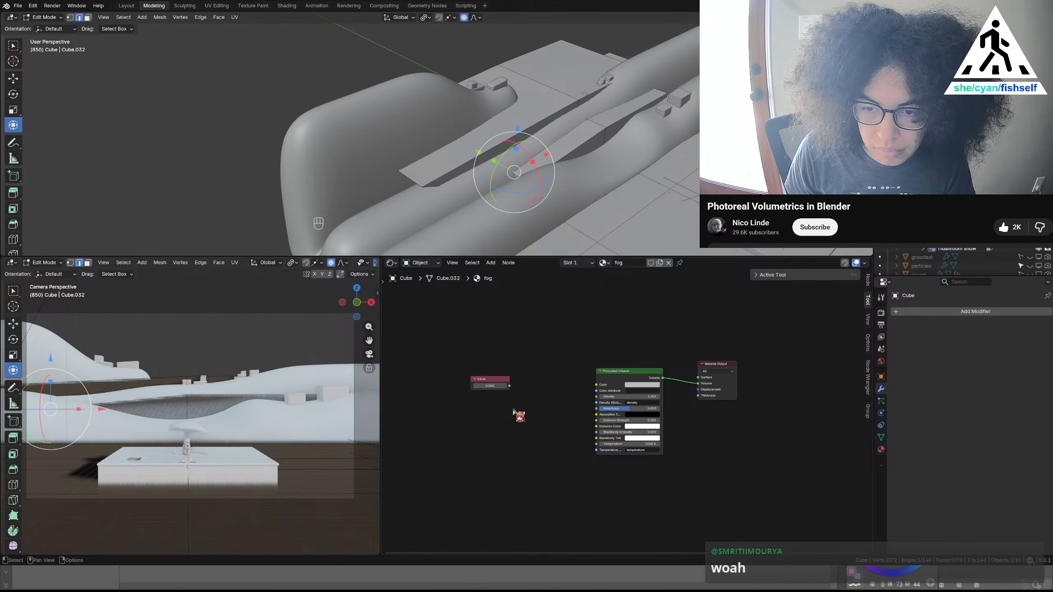
drag(501, 386, 500, 387)
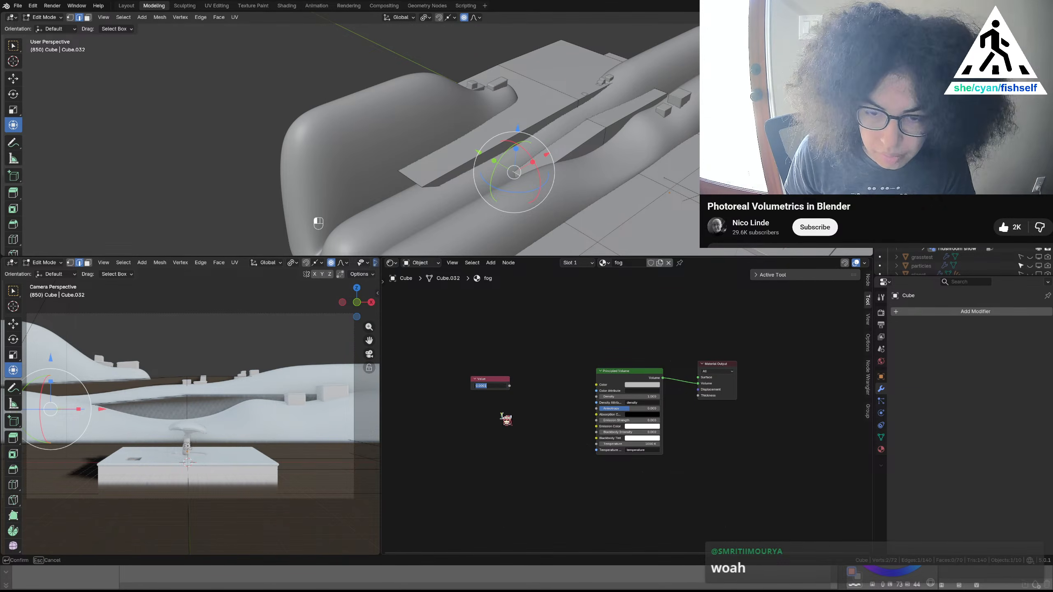
key(Return)
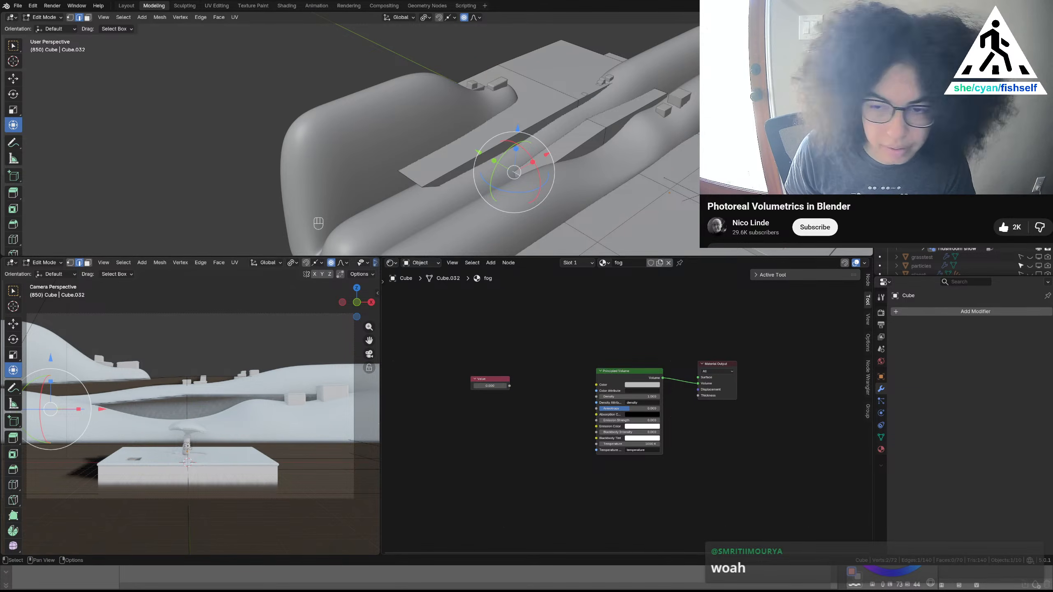
Add a Math node in front of the Principled Volume, place the Value node beside it, and save the file
key(shift+a)
text(math no)
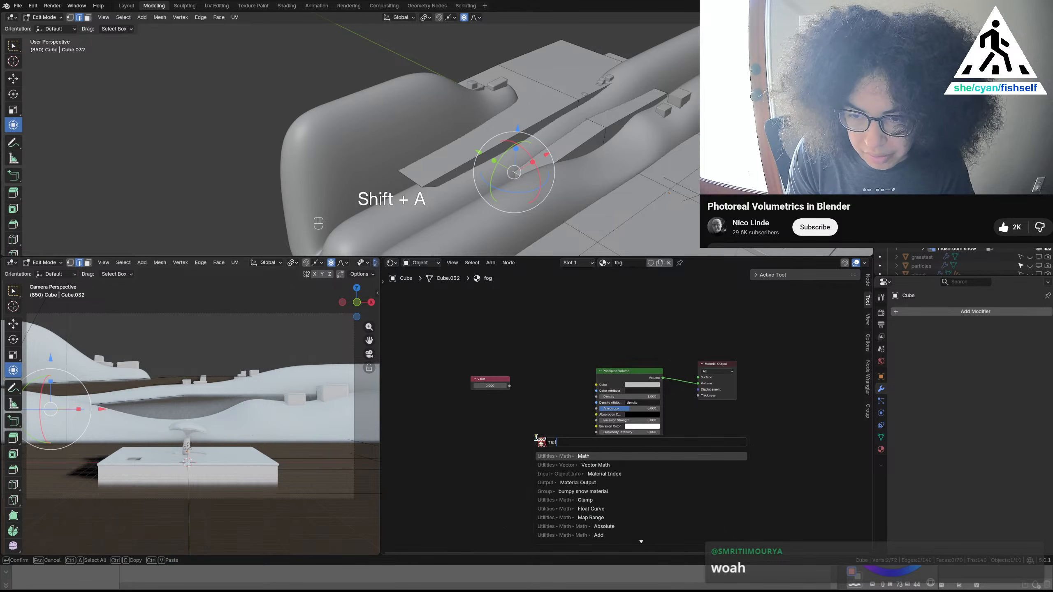
key(BackSpace)
key(BackSpace)
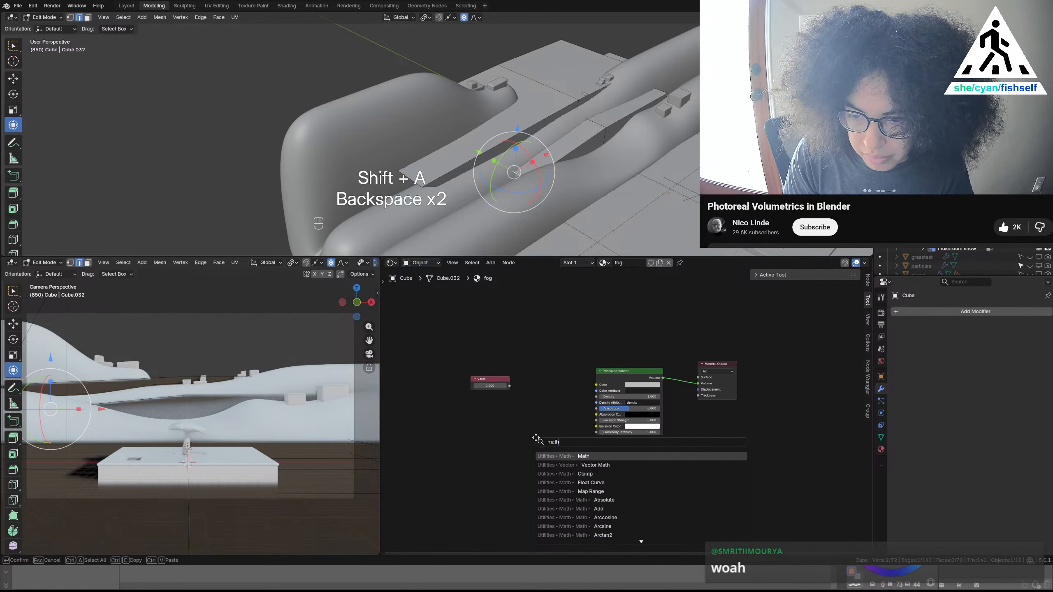
key(Return)
click(530, 389)
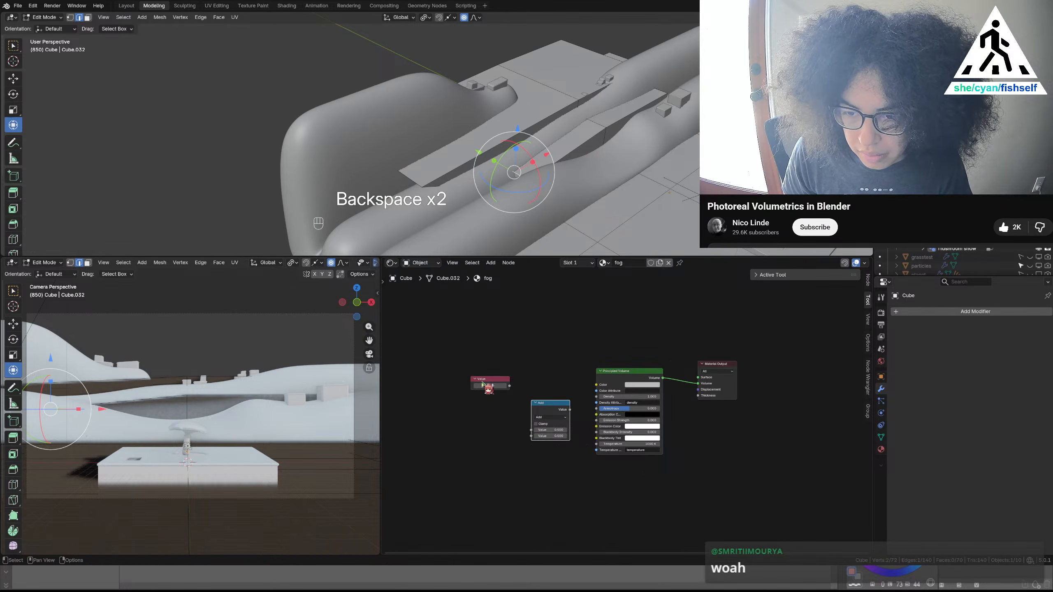
drag(483, 384, 477, 422)
key(ctrl)
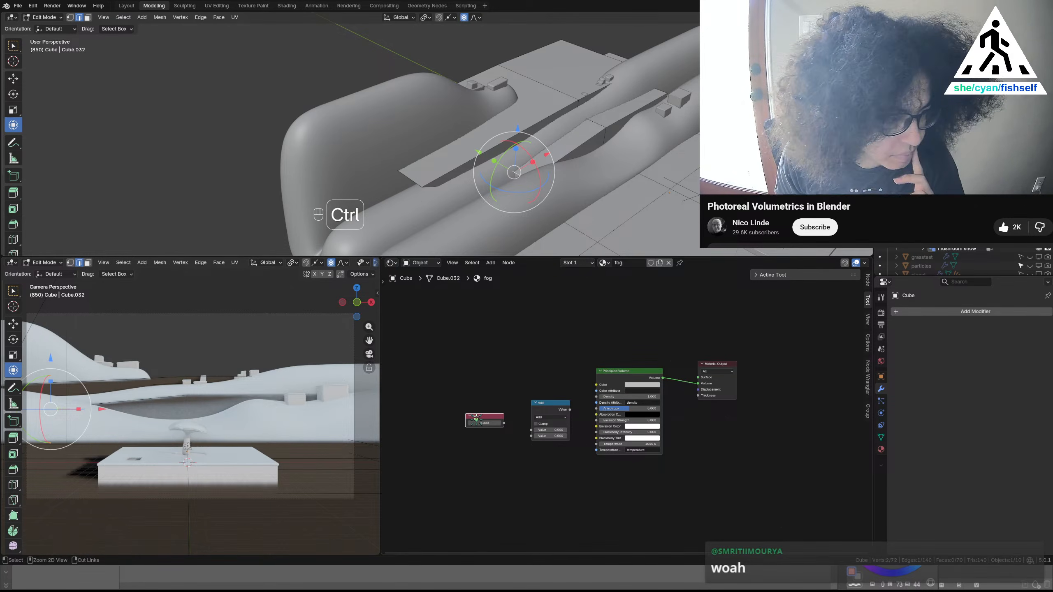
key(ctrl+s)
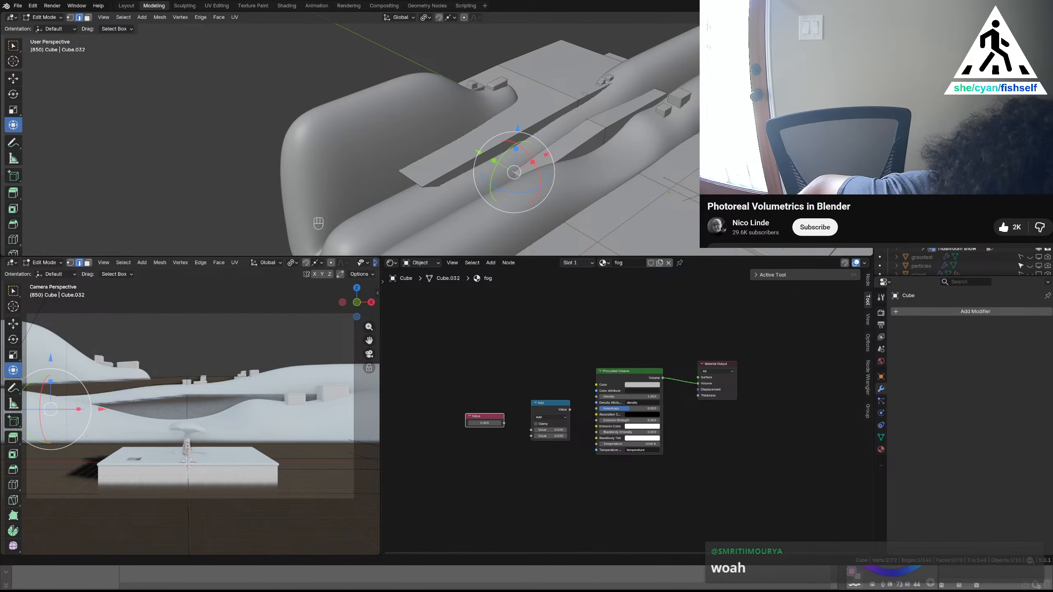
Set the Math node to Multiply and wire it between the Value node and the Principled Volume's Density and Emission Strength
click(537, 419)
click(546, 447)
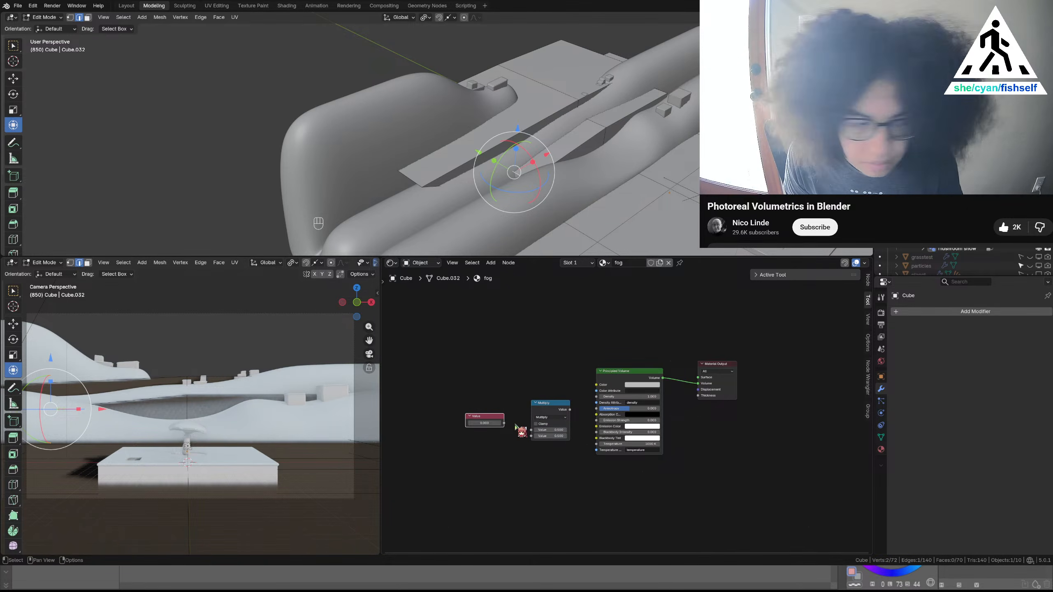
drag(505, 423, 533, 431)
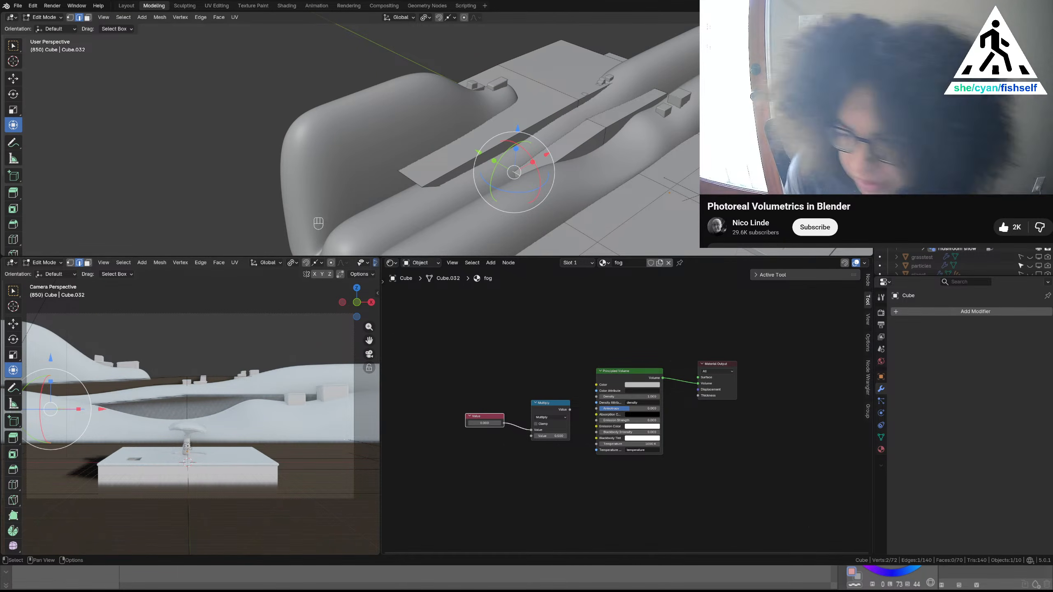
drag(570, 409, 596, 396)
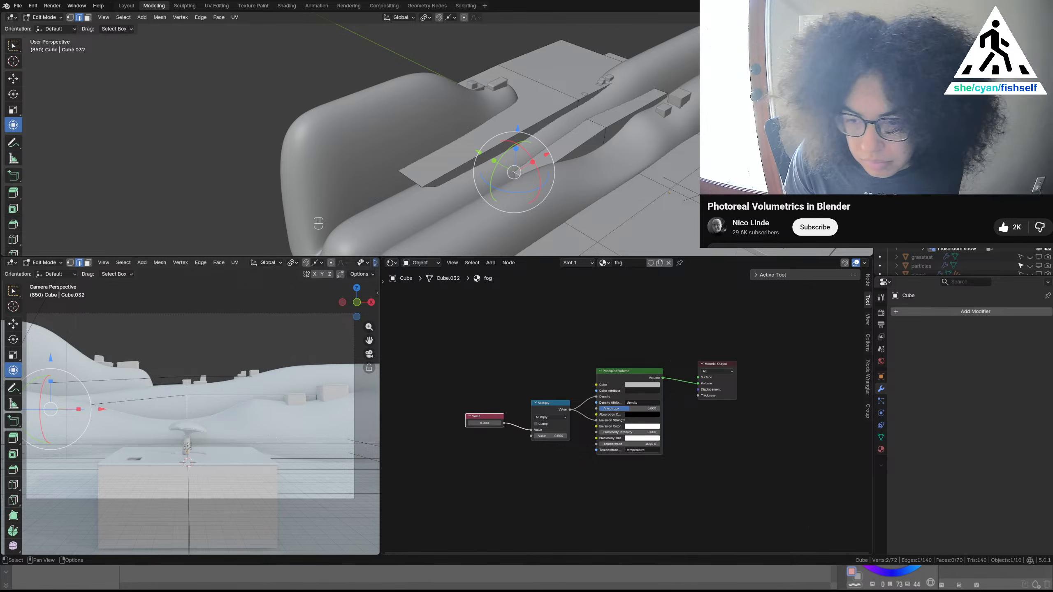
Try a different second value in the Multiply node and undo the recent changes
drag(550, 436, 481, 436)
key(ctrl+z)
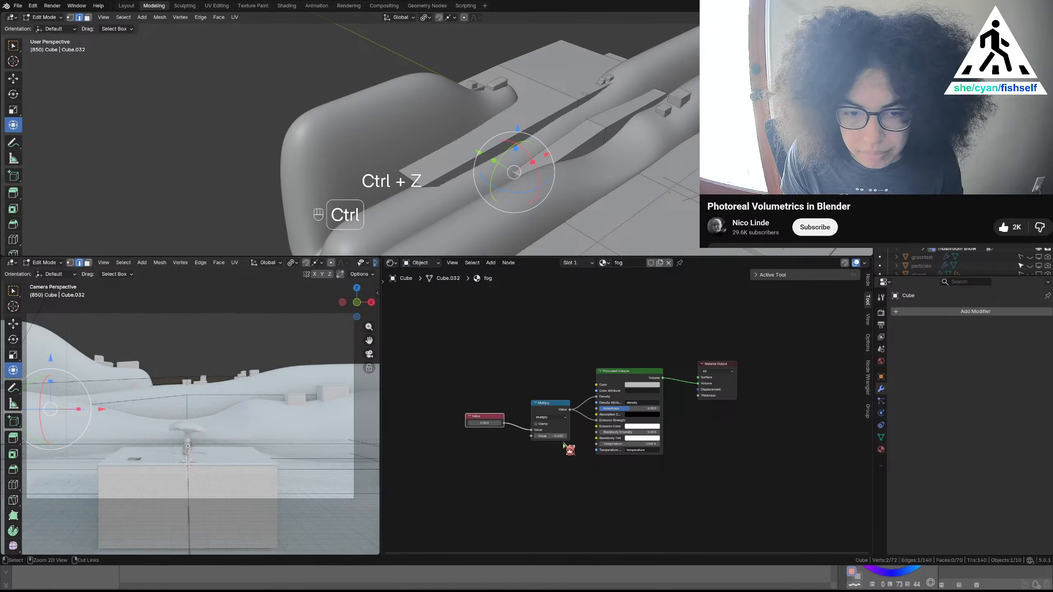
key(ctrl+z)
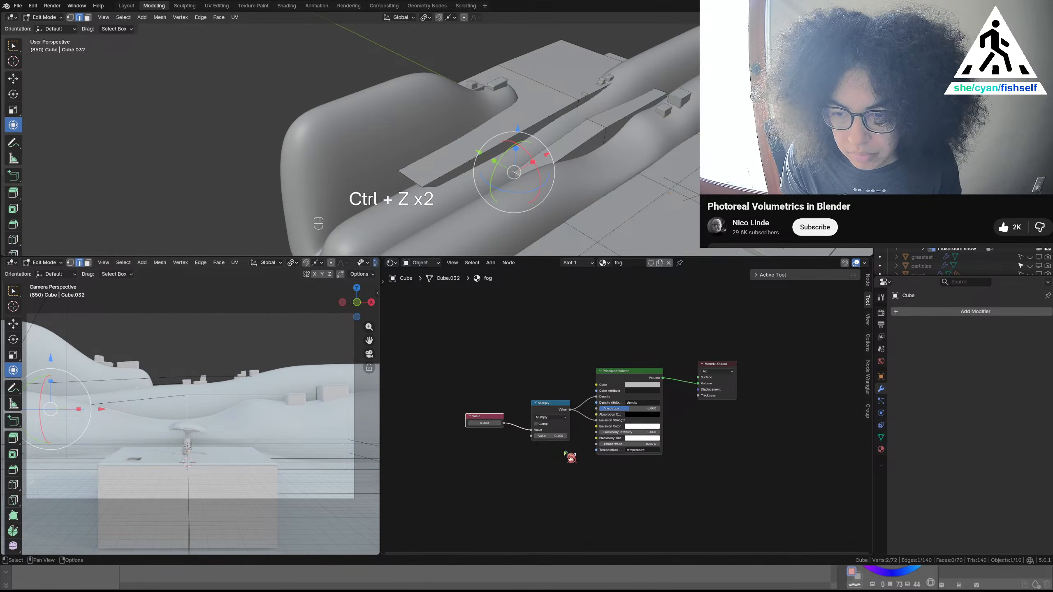
key(ctrl+z)
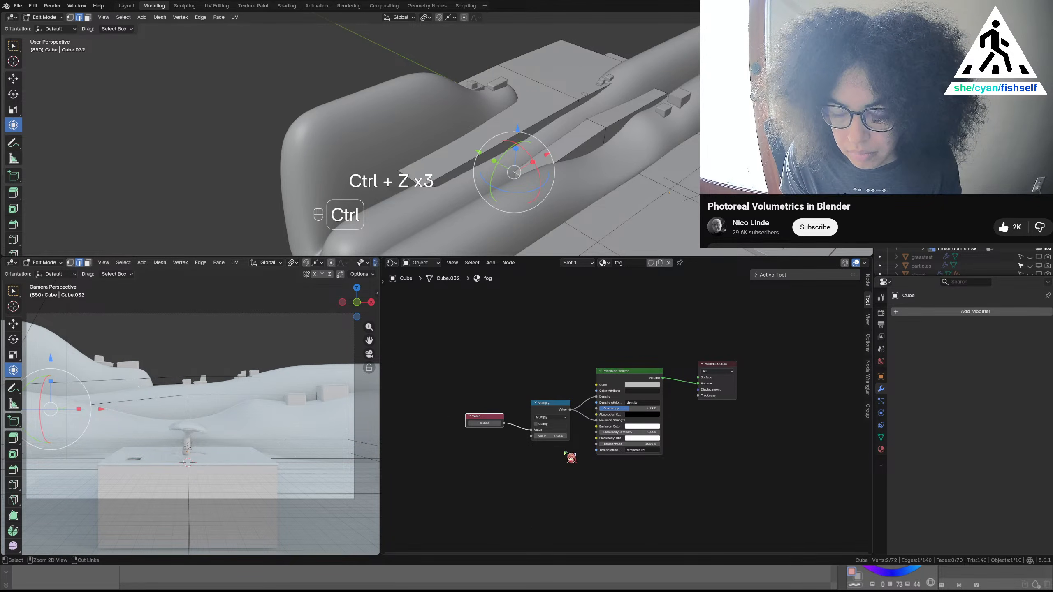
key(ctrl+z)
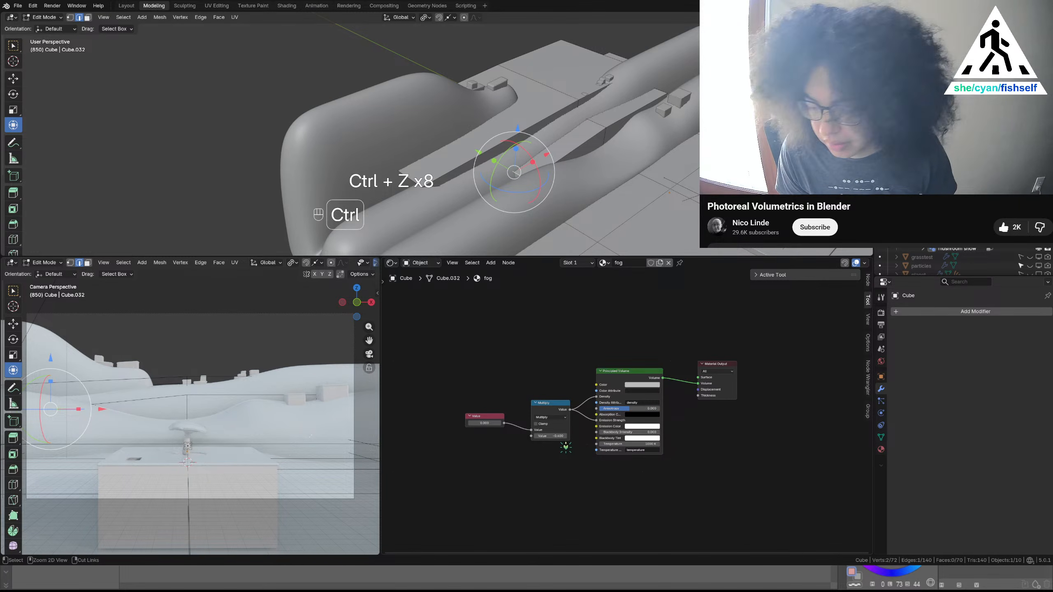
Save the file and raise the Multiply node's second value
key(ctrl+s)
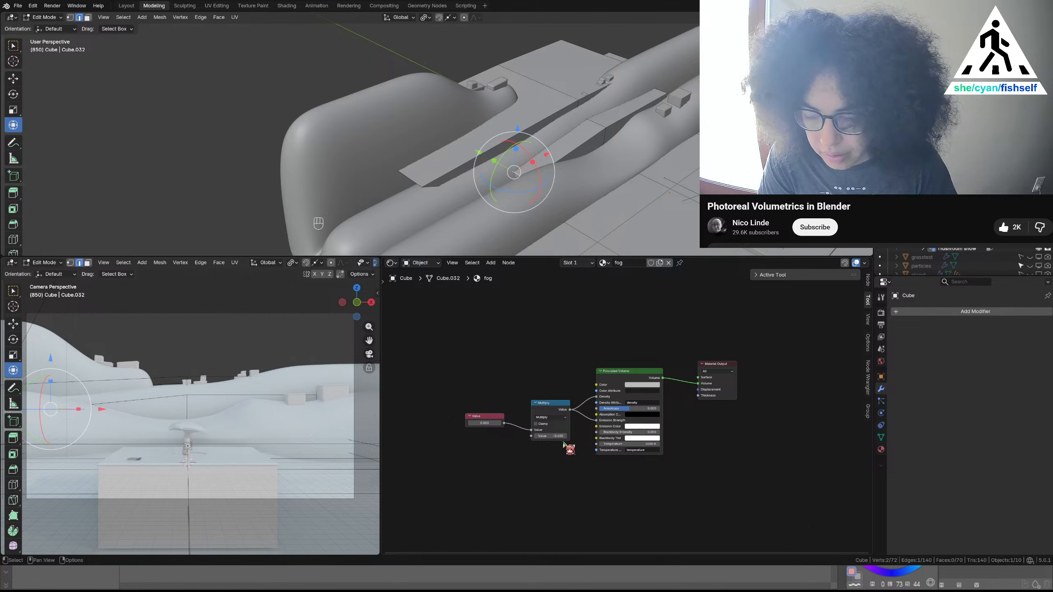
click(556, 436)
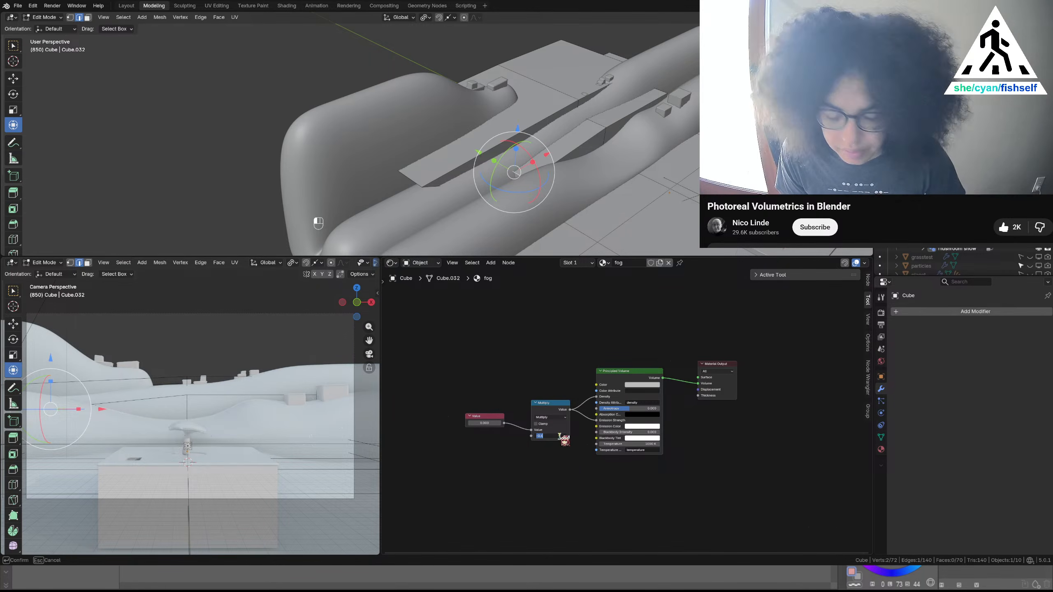
key(Return)
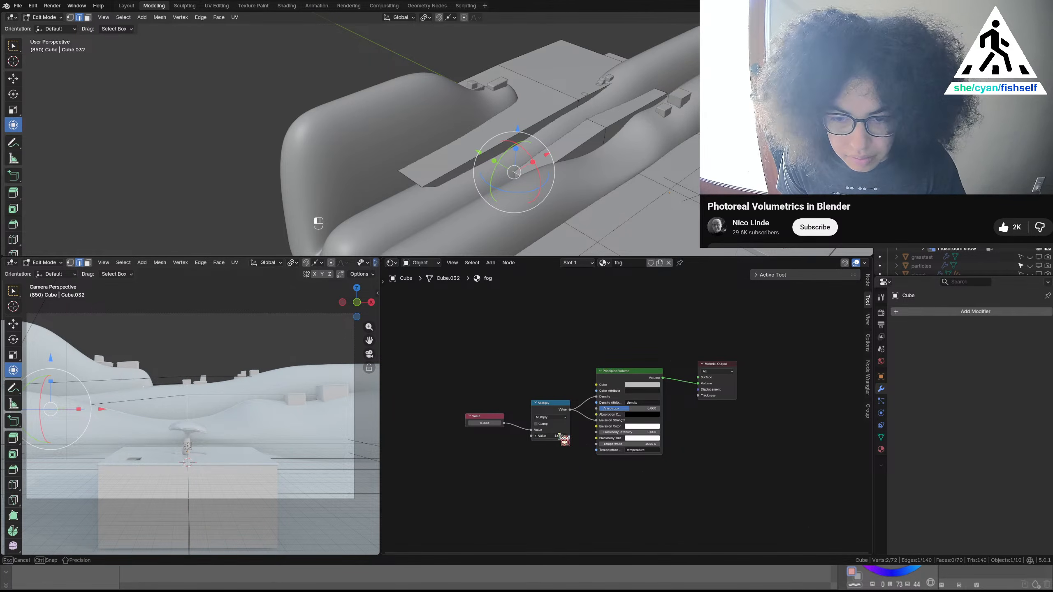
drag(556, 438, 557, 438)
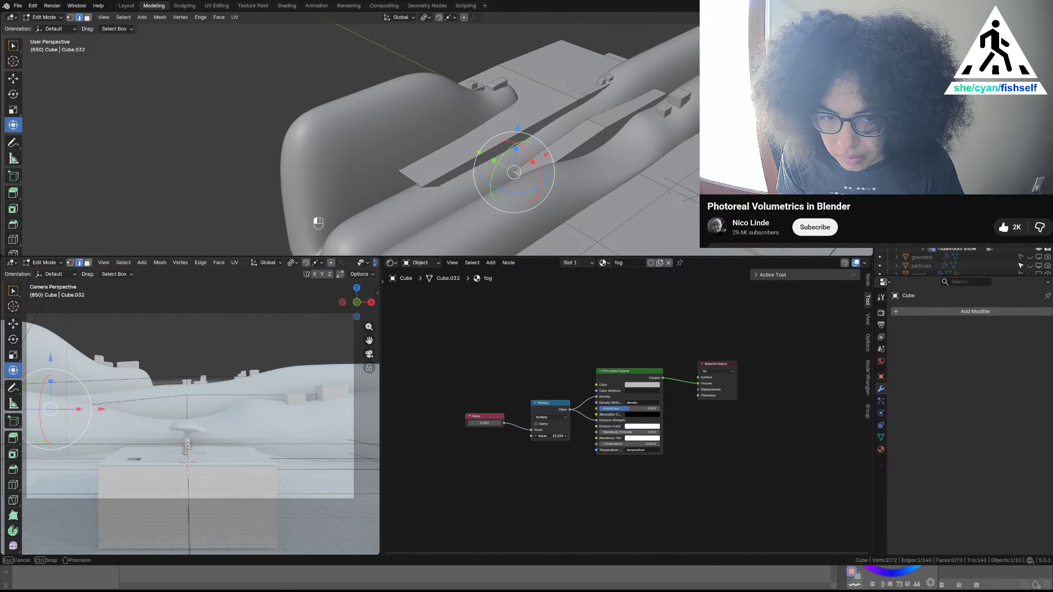
drag(557, 438, 556, 438)
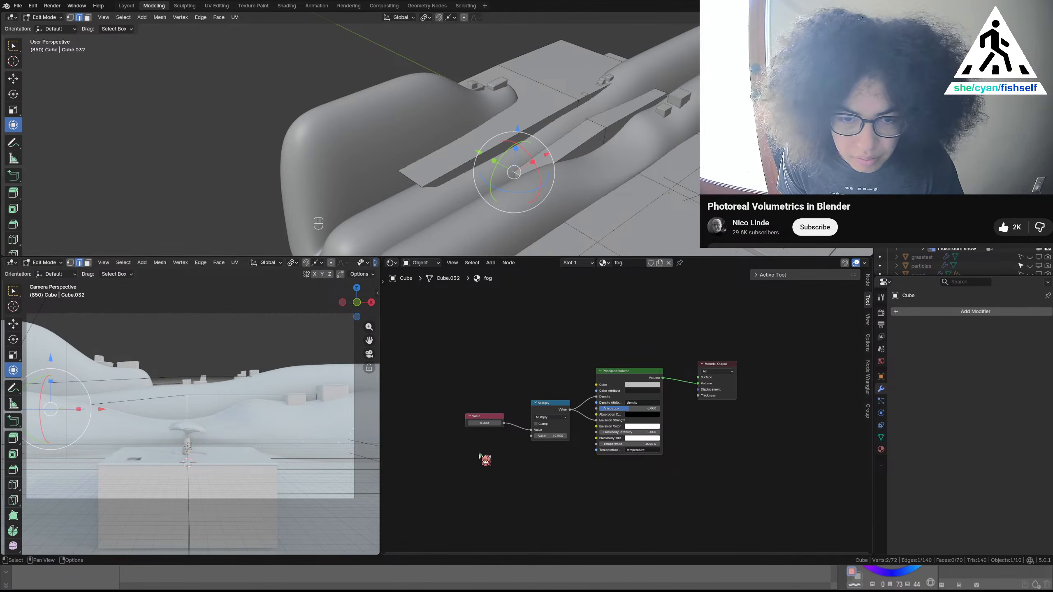
Deselect the cloud mesh, widen the camera viewport, and switch that viewport to Rendered shading
click(208, 303)
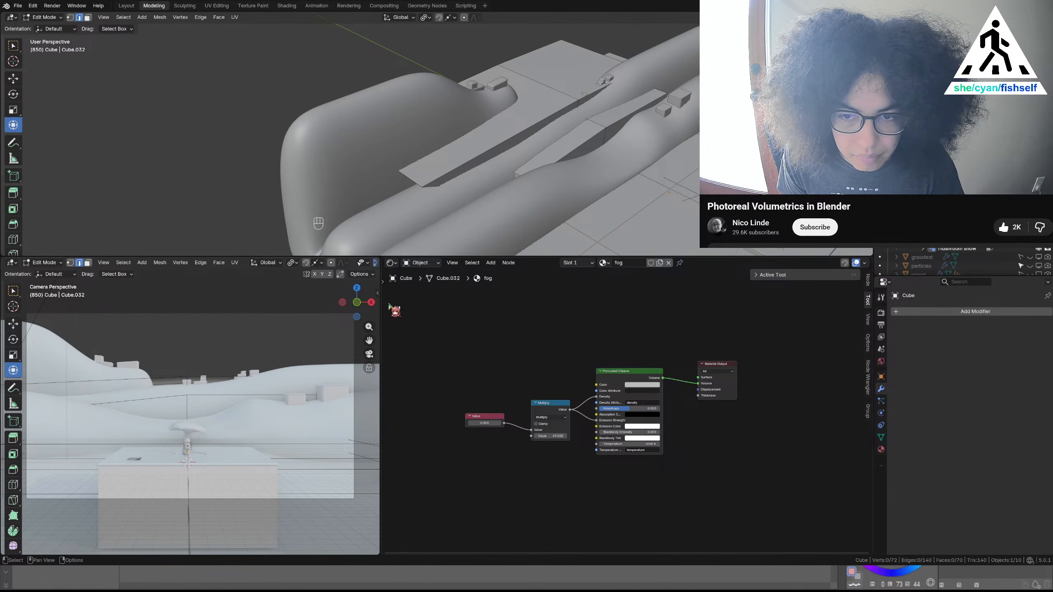
drag(381, 310, 496, 318)
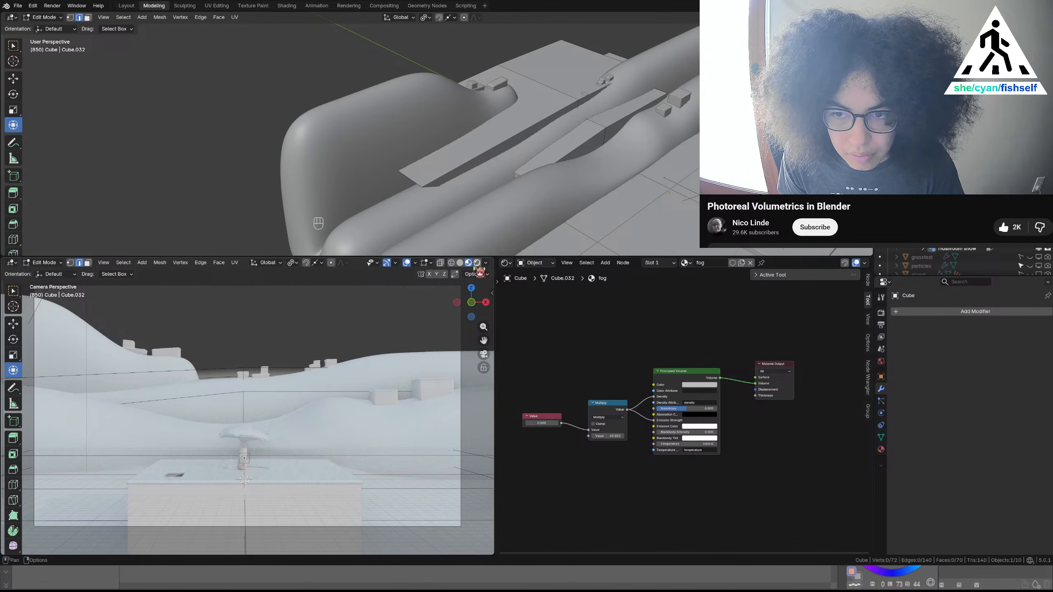
click(476, 263)
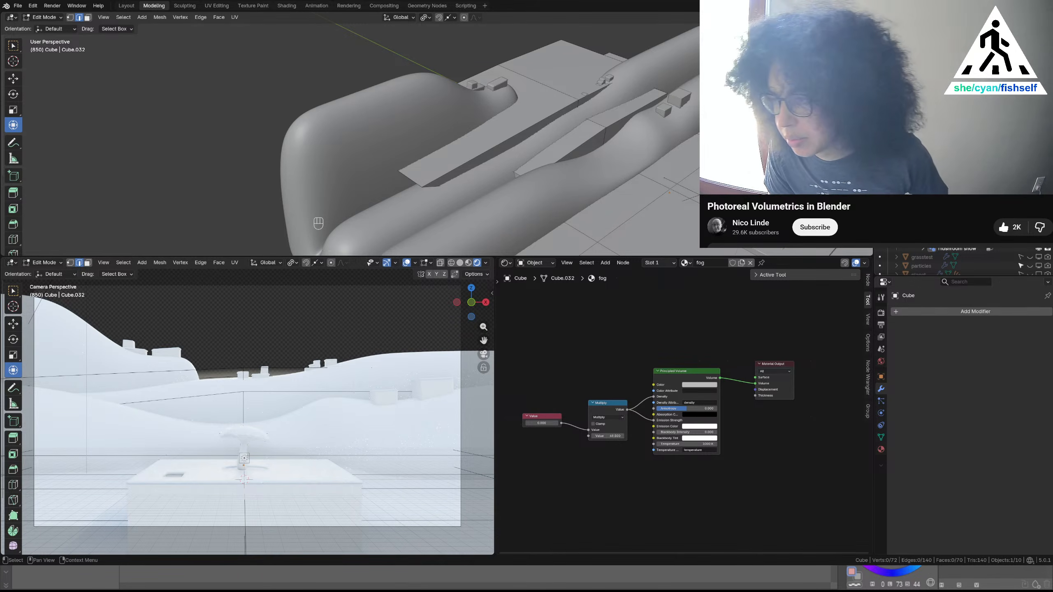
Leave Edit Mode on the cloud cube and open the light settings of the Sun
scroll(963, 261, down, 3)
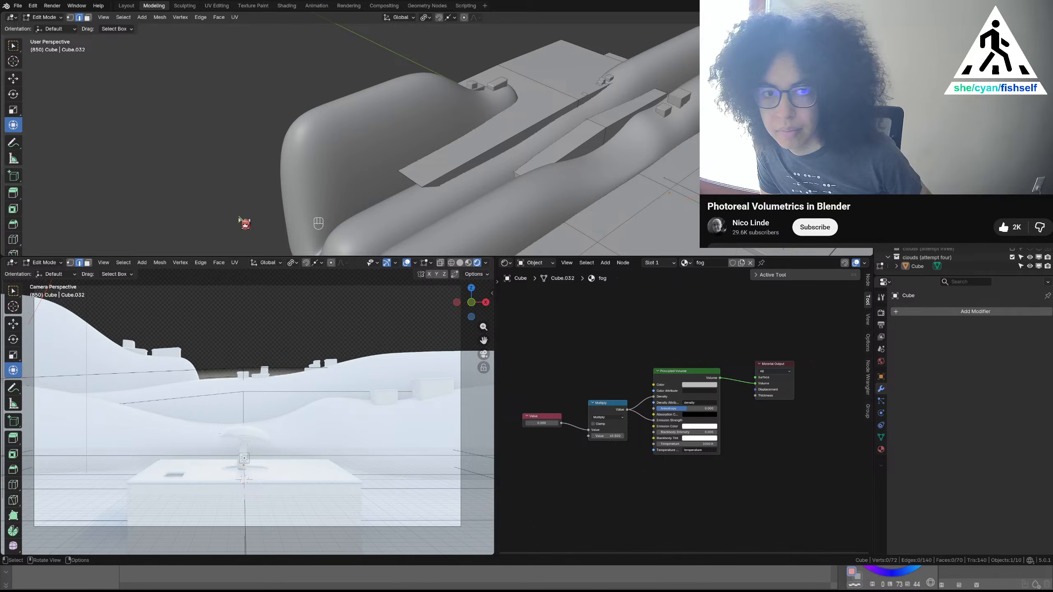
key(Tab)
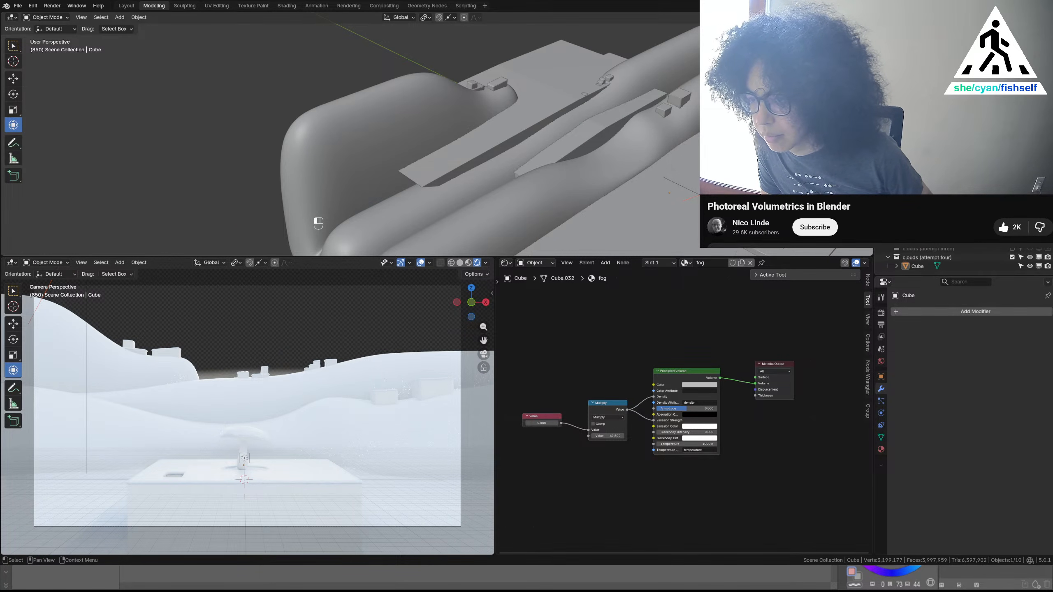
click(918, 125)
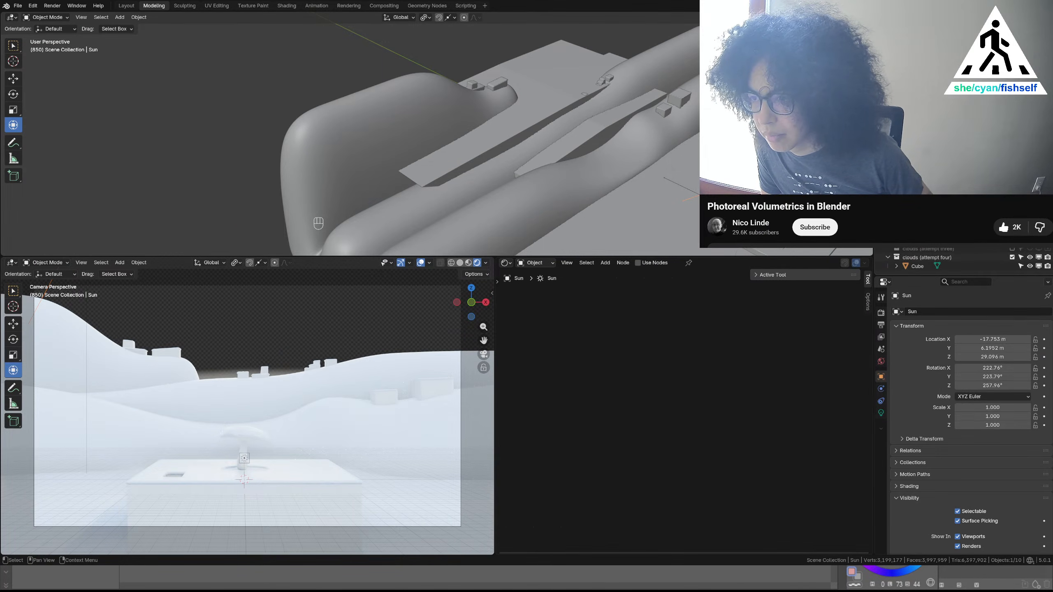
click(881, 413)
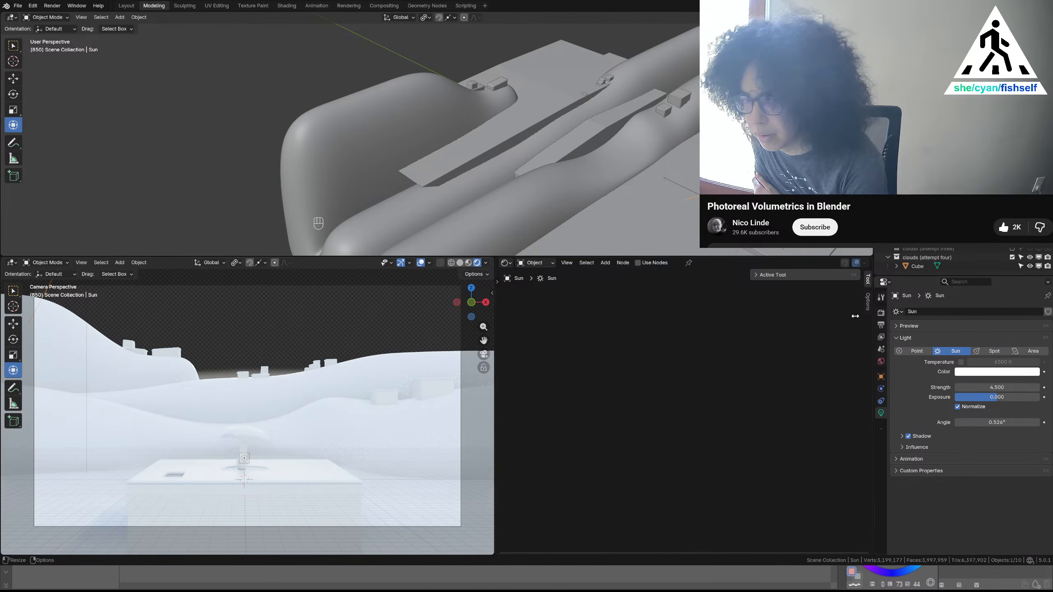
Switch the shader editor to the World nodes and delete the Sky Texture node feeding the Background
click(521, 266)
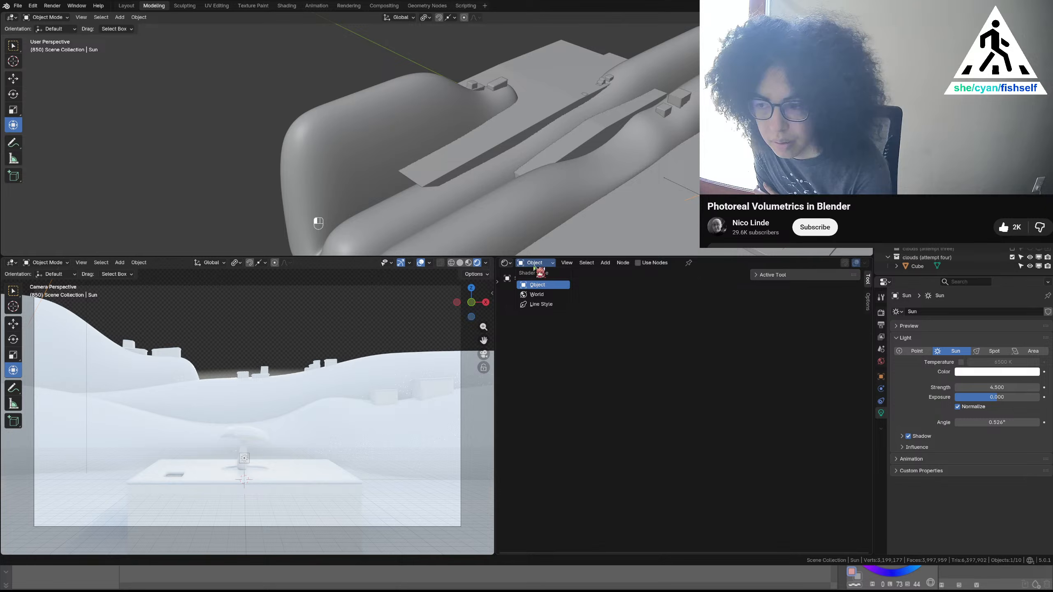
click(535, 297)
scroll(632, 429, up, 7)
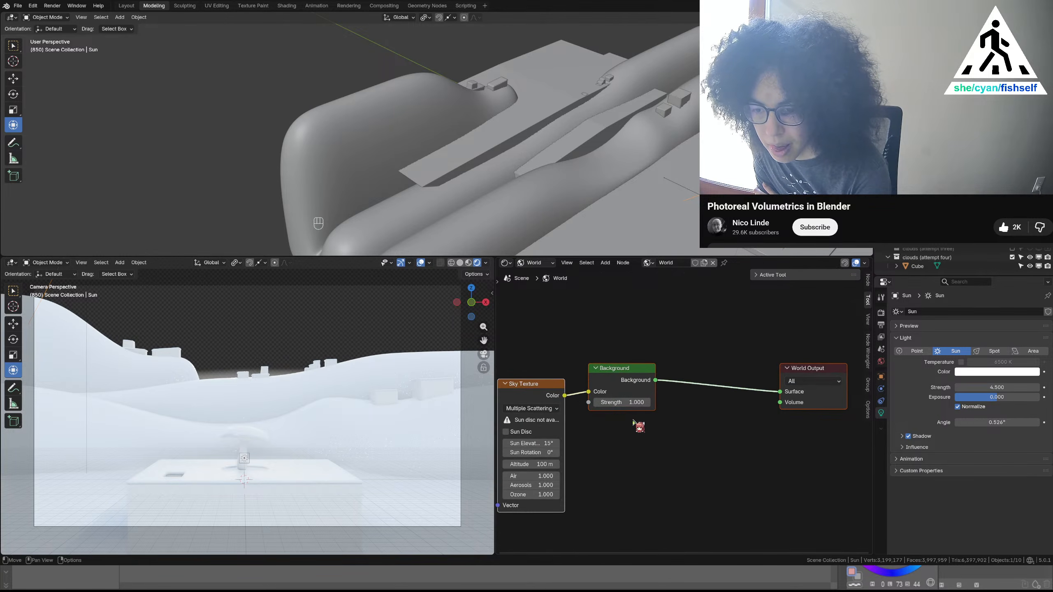
middle_drag(629, 432, 646, 427)
scroll(655, 431, down, 2)
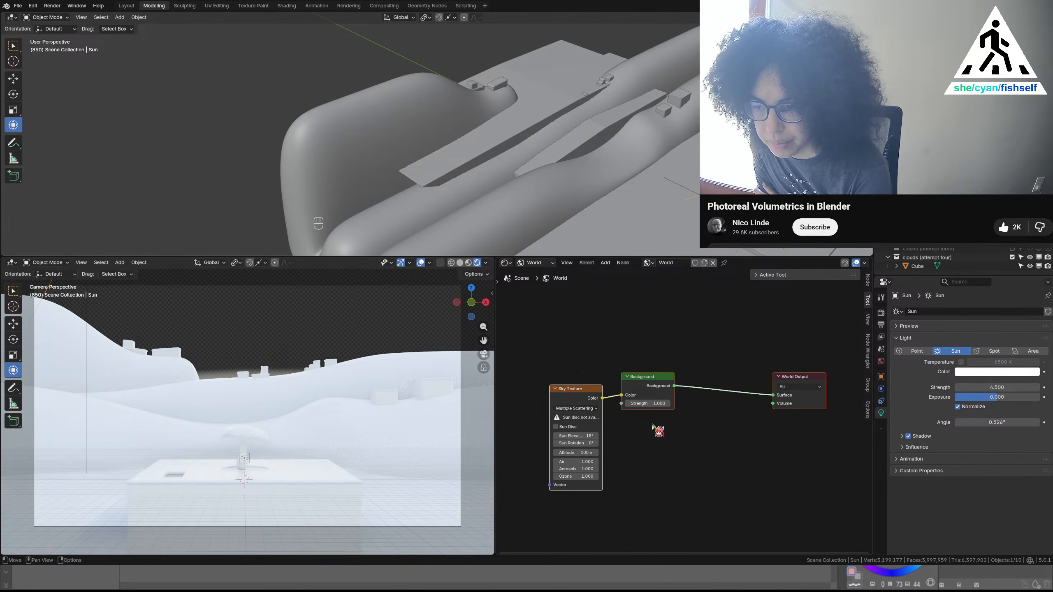
drag(663, 445, 577, 432)
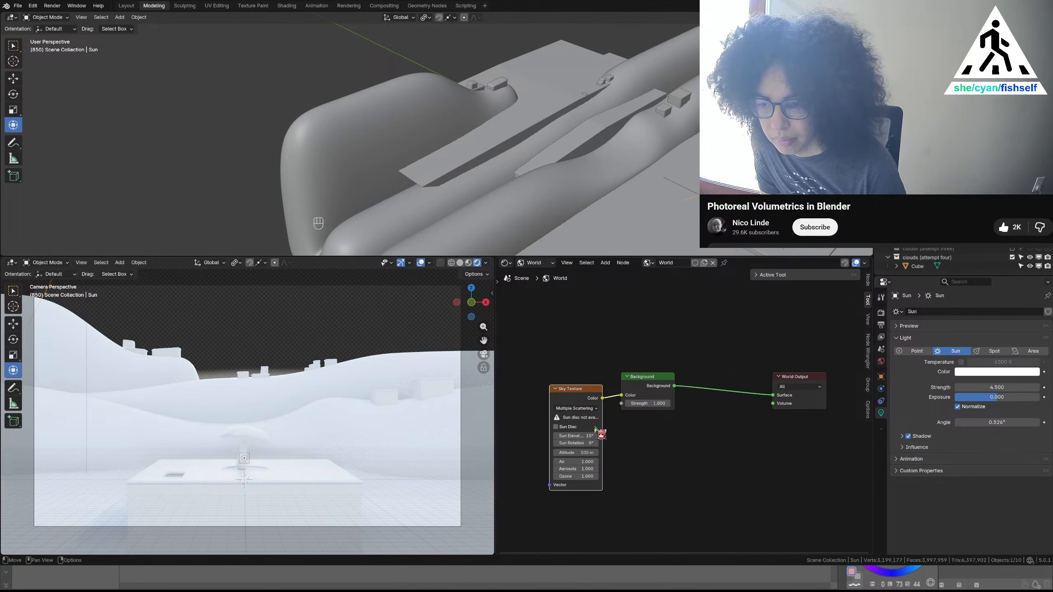
key(Delete)
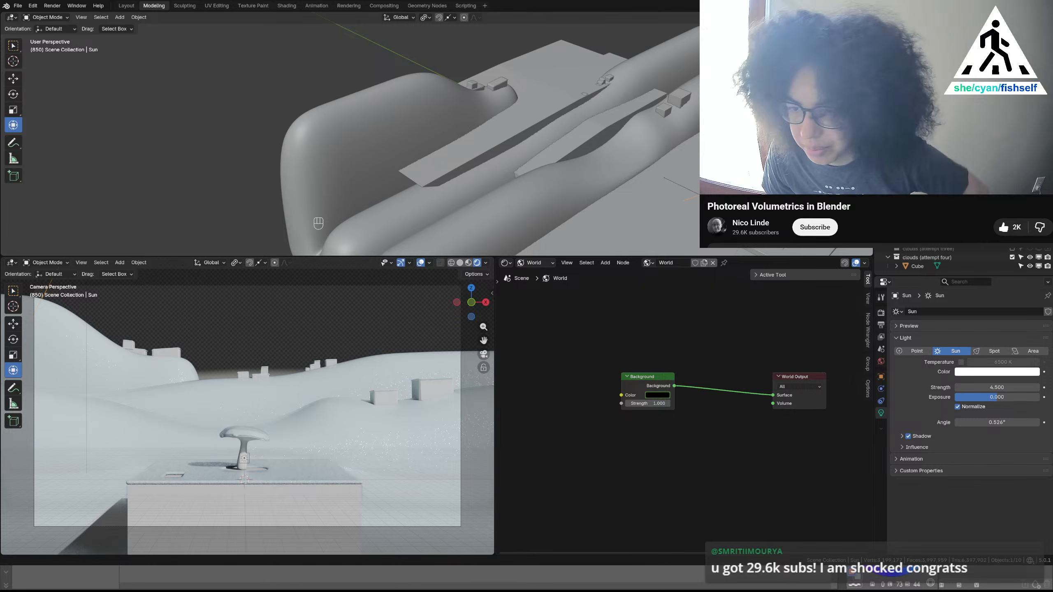
Switch the shader editor back to Object nodes and select the cloud cube to bring up its fog material
click(539, 263)
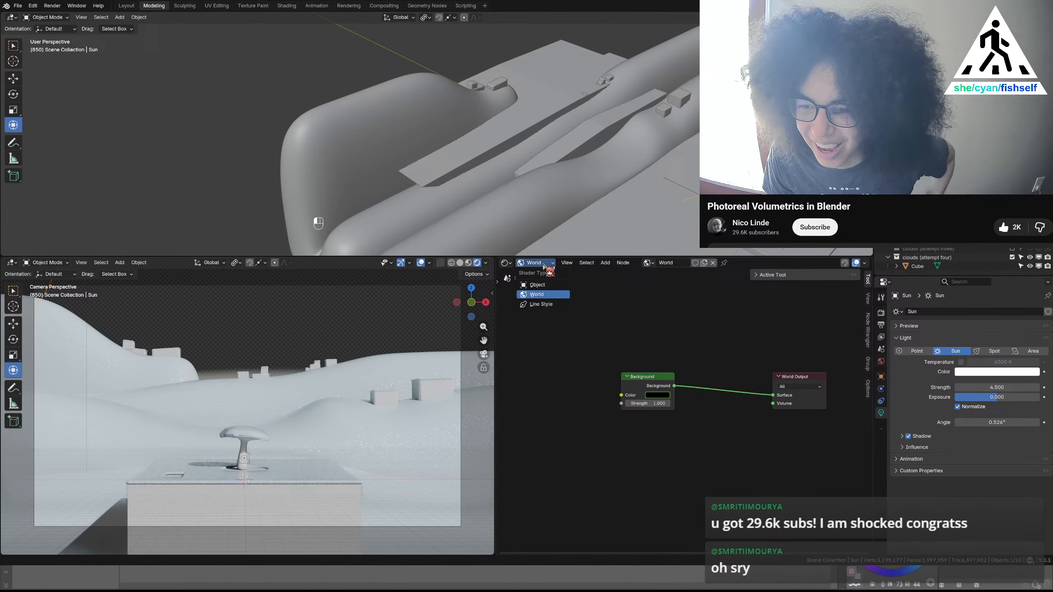
click(539, 286)
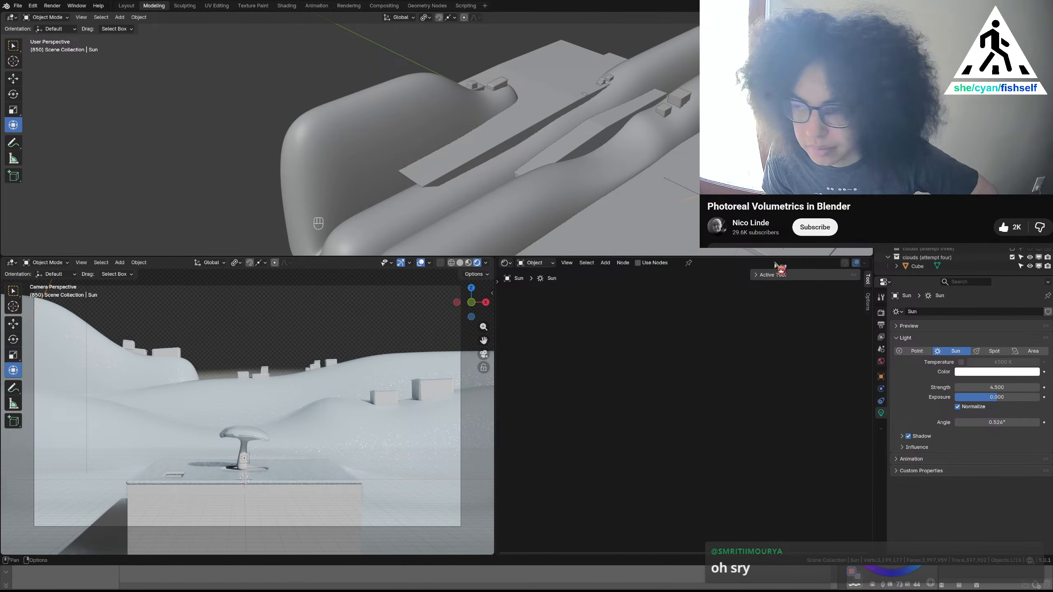
click(675, 213)
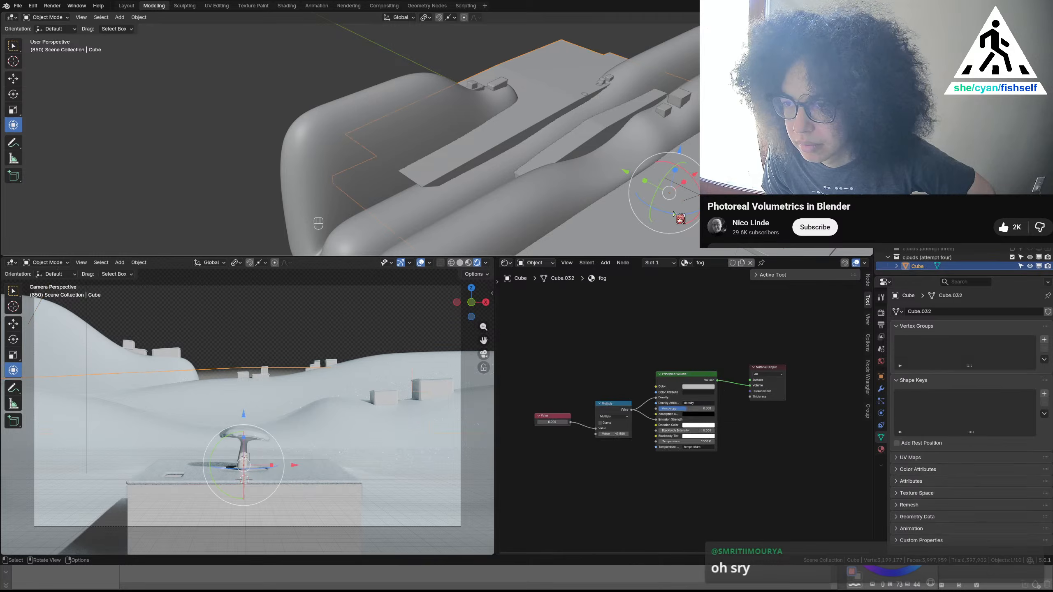
scroll(634, 419, up, 2)
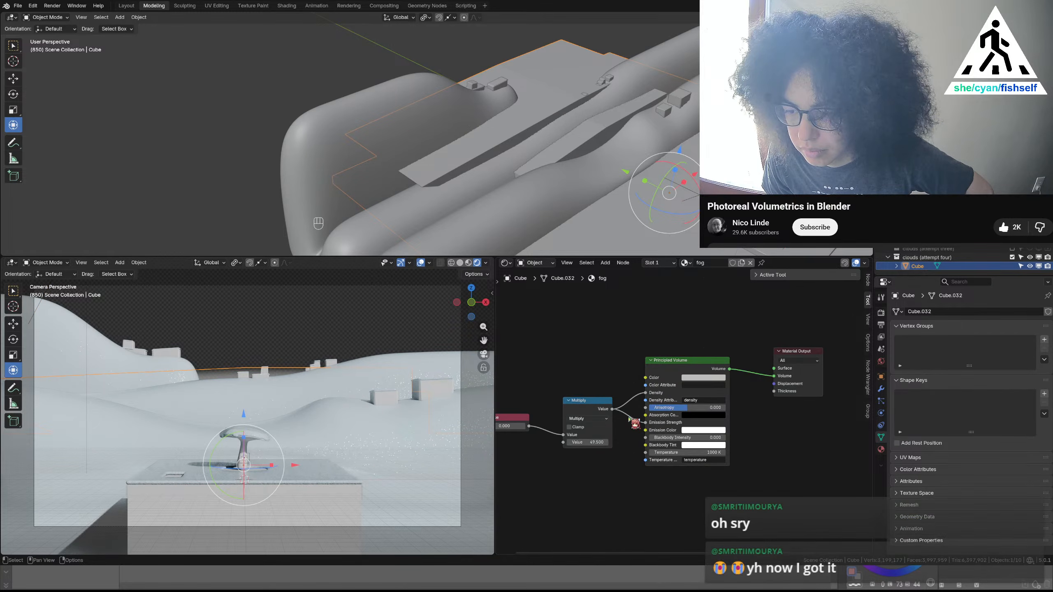
Try 200, 150 and 100 as the Multiply node's second value in the fog material
click(596, 442)
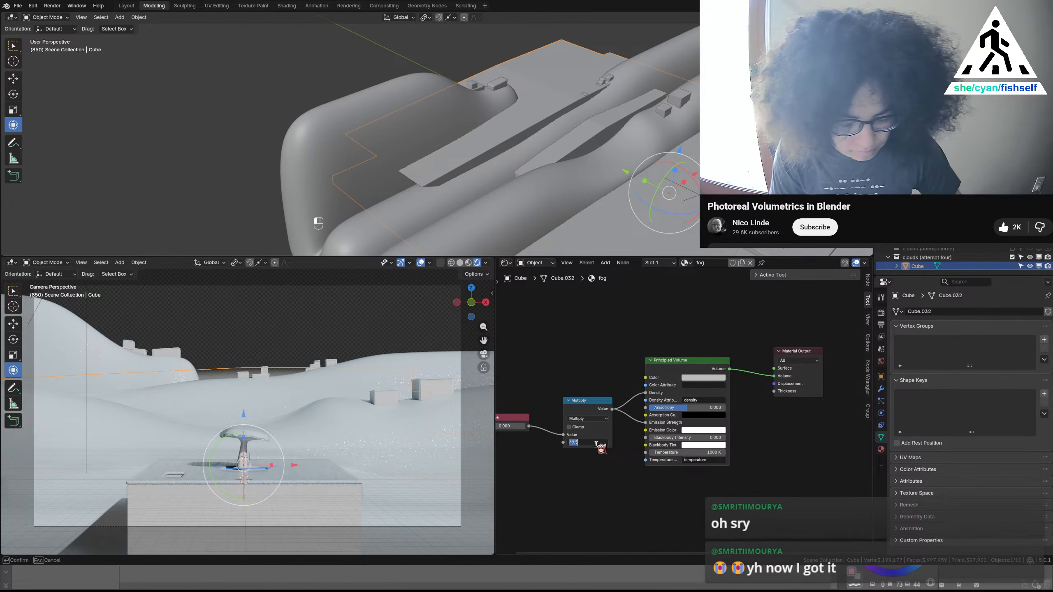
text(200)
key(Return)
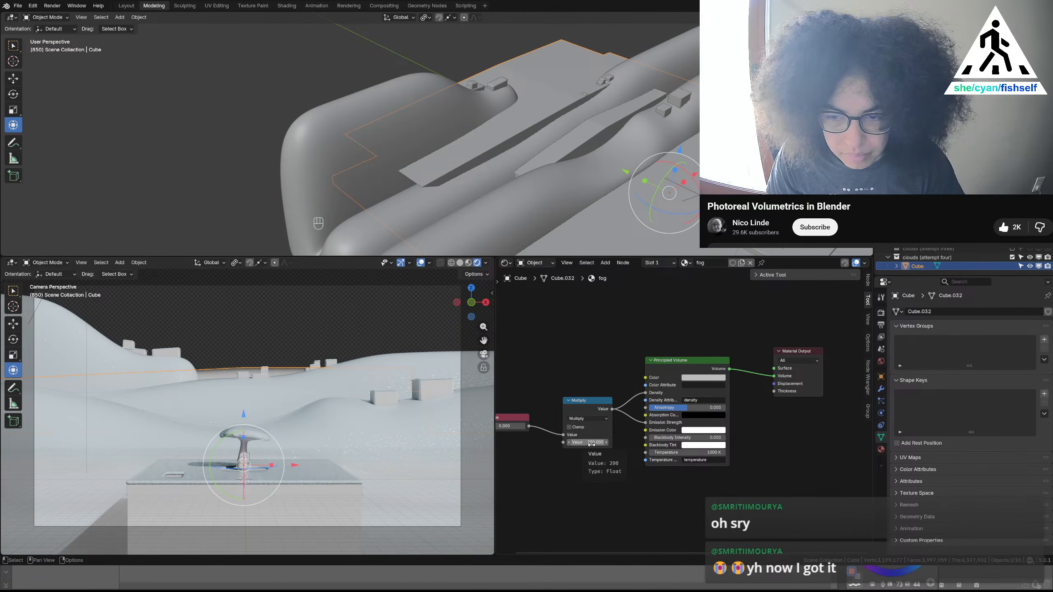
click(594, 443)
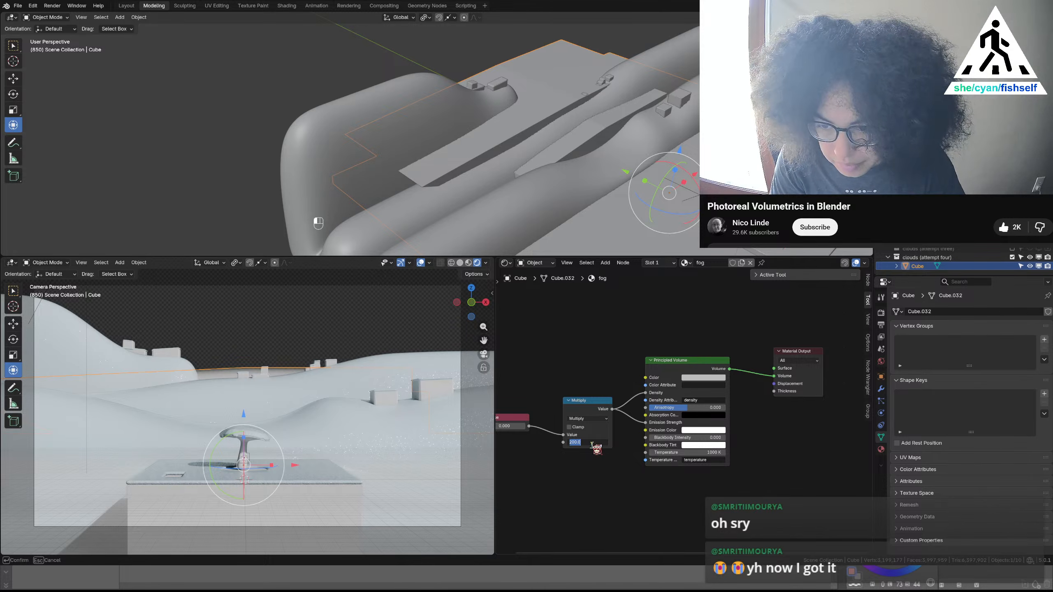
text(1)
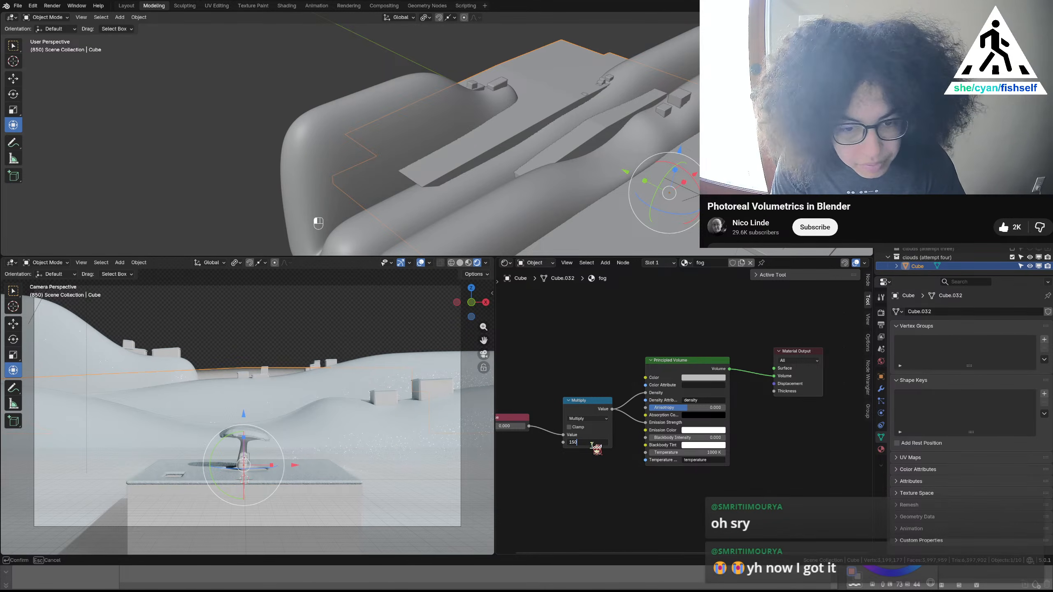
text(50)
key(Return)
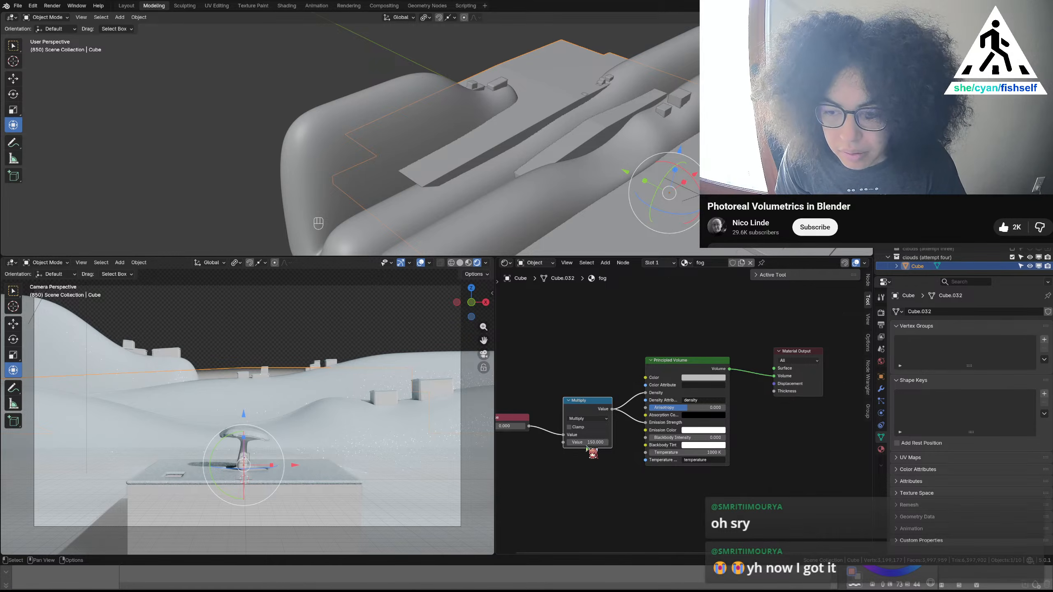
click(586, 444)
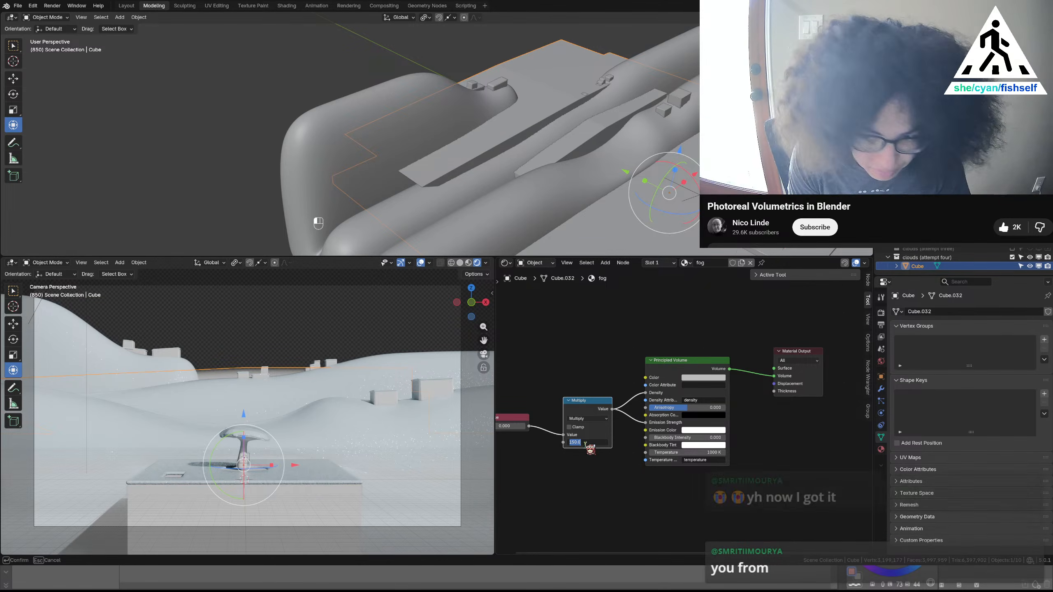
text(100)
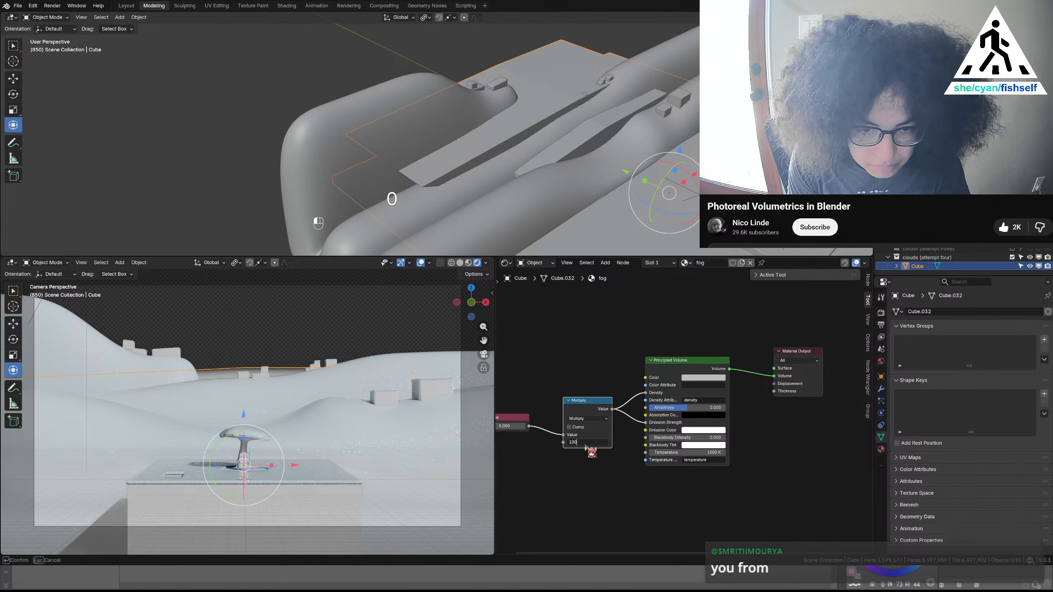
key(Return)
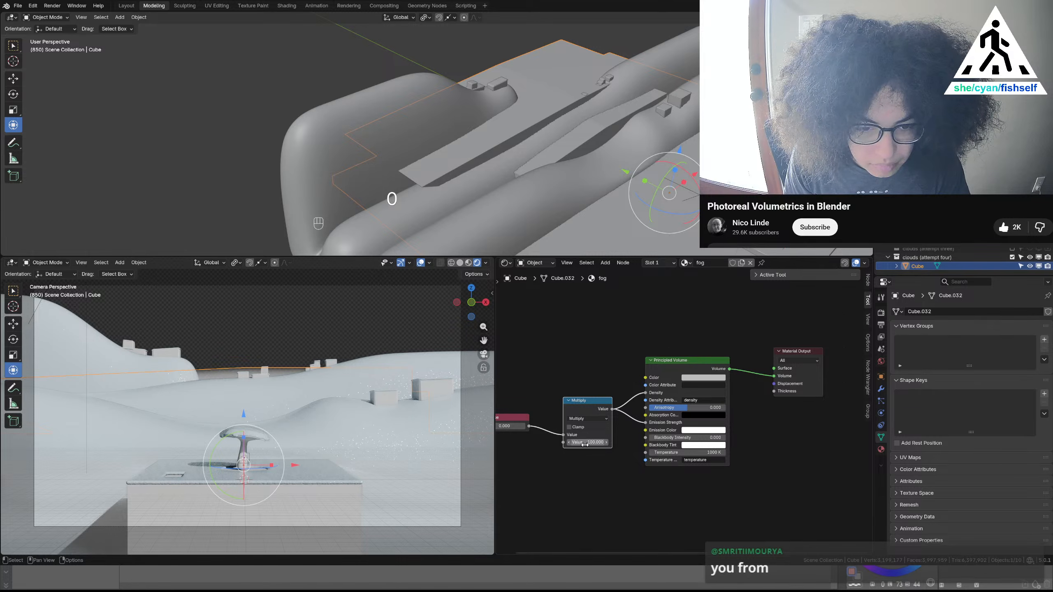
Set the second value of the fog material's Multiply node to 125
click(585, 443)
text(1)
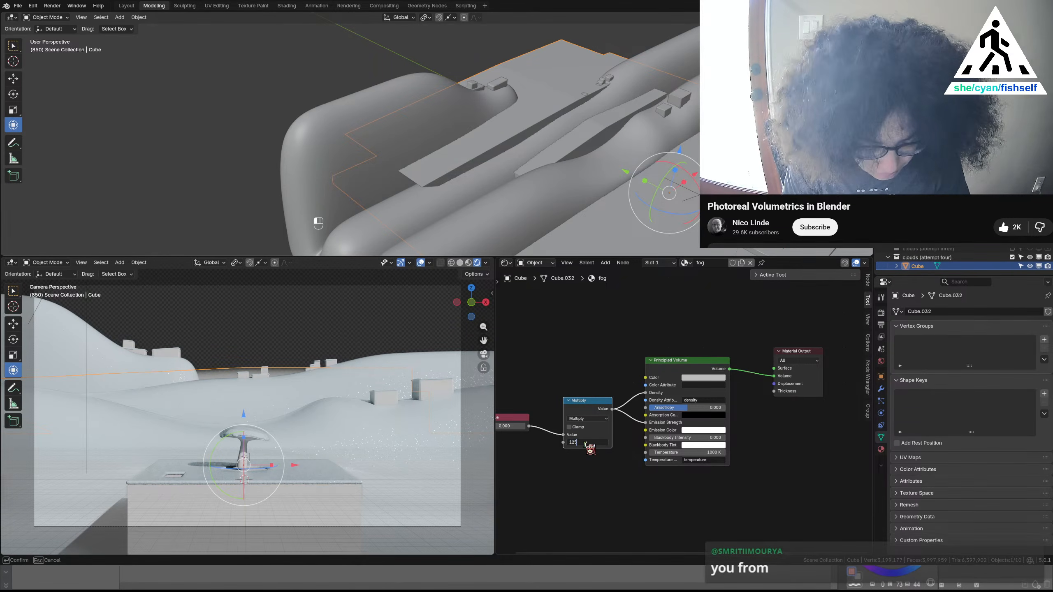
text(25)
key(Return)
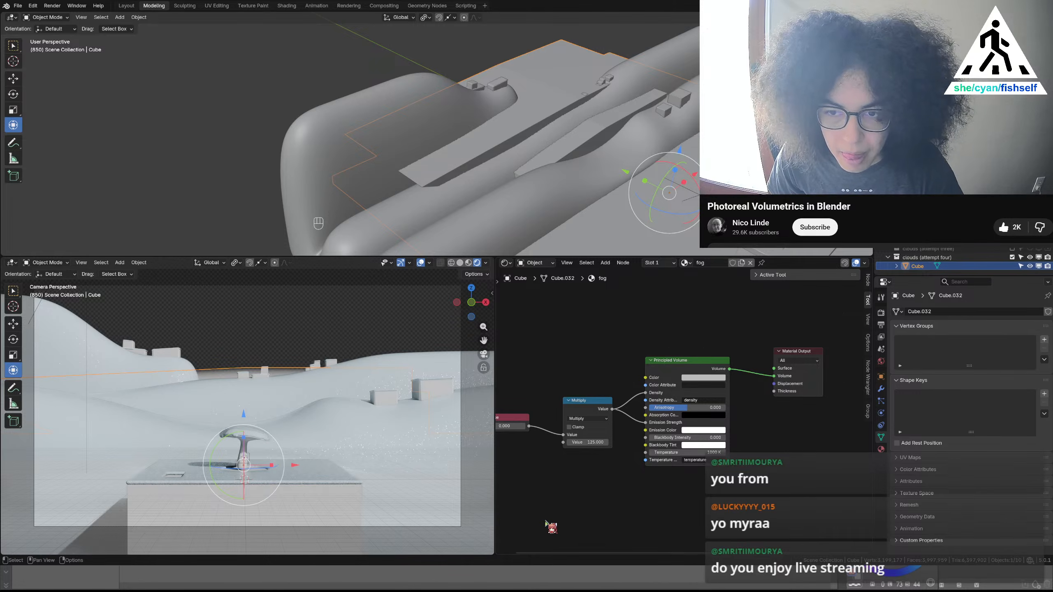
Compare the camera viewport's Solid, Wireframe, Rendered and Material Preview shading, leaving it in Material Preview
click(460, 263)
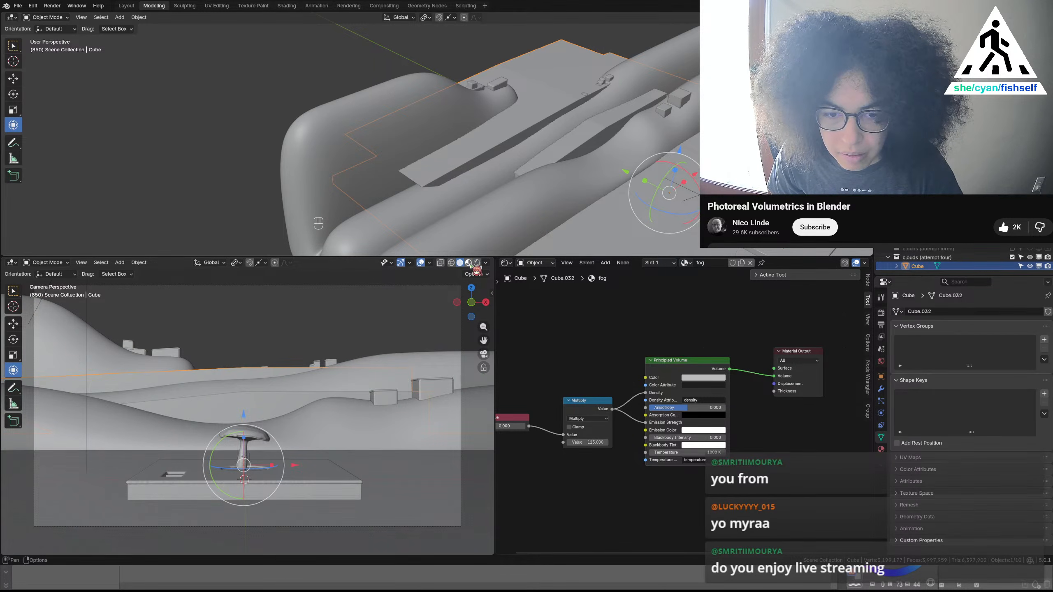
click(470, 264)
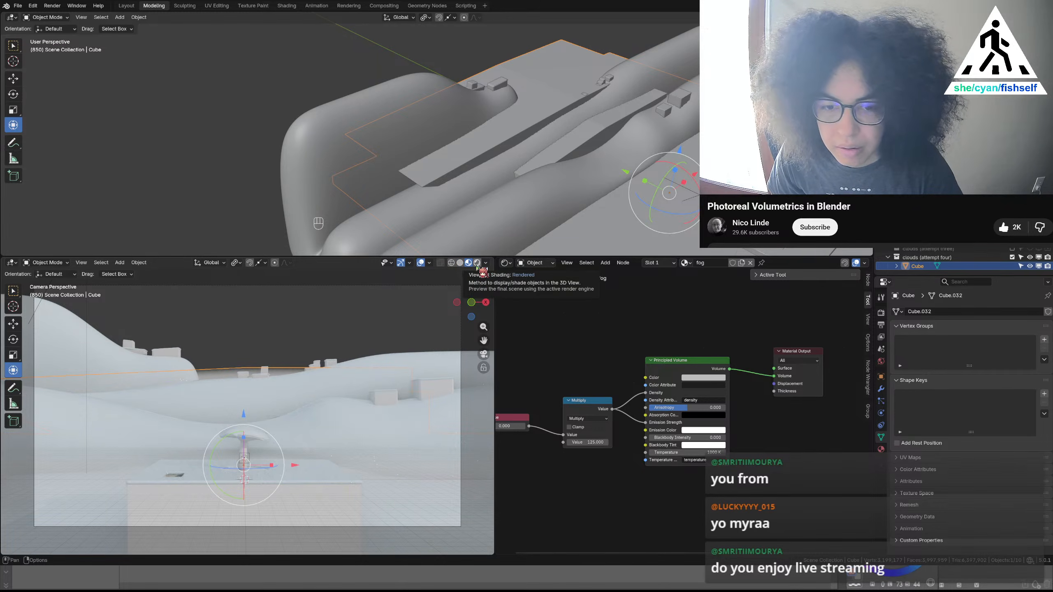
click(477, 264)
click(469, 265)
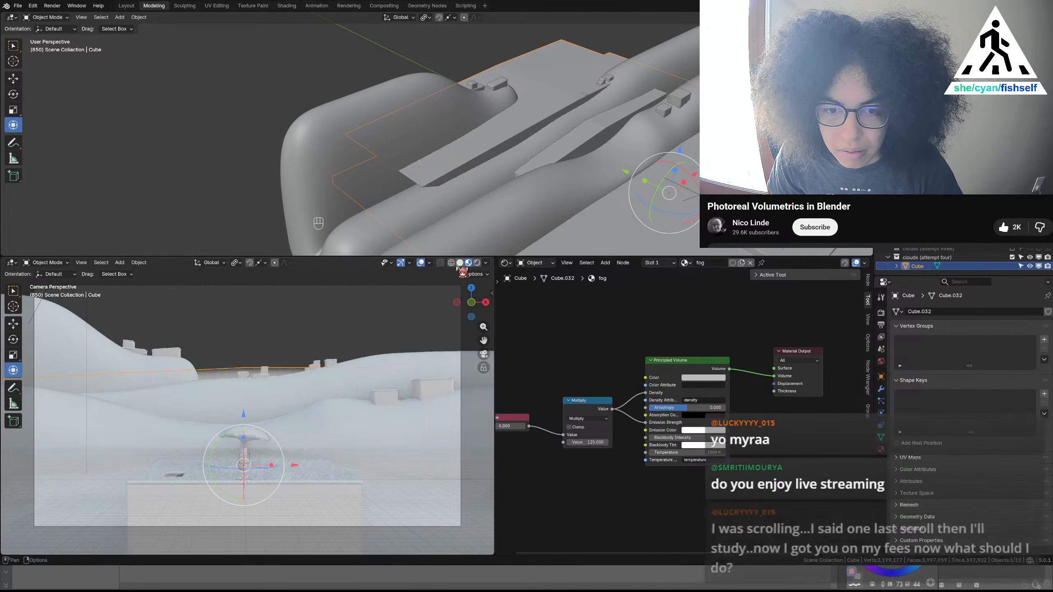
click(452, 262)
click(460, 262)
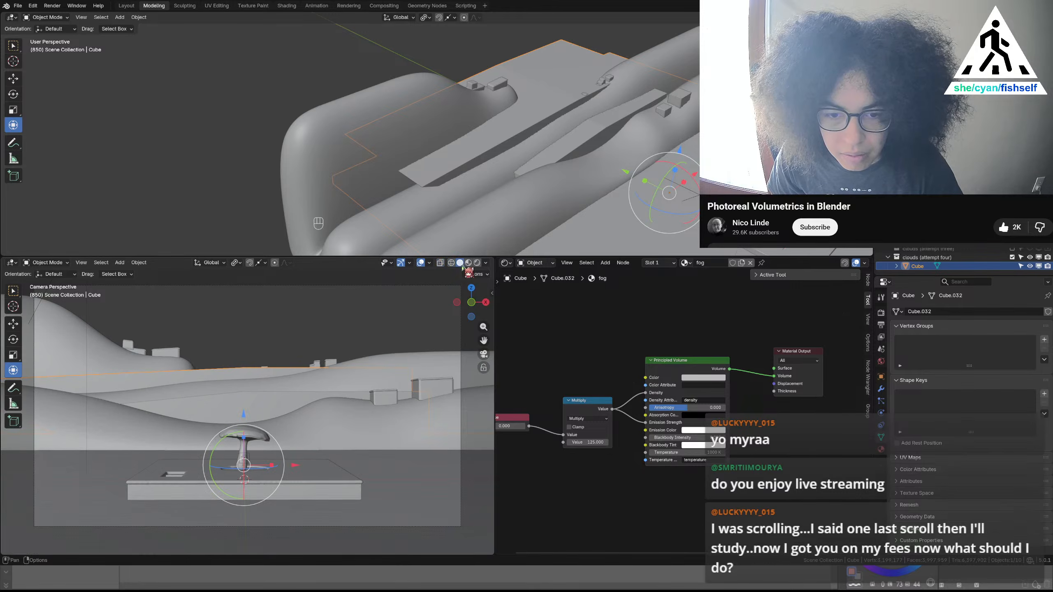
click(451, 262)
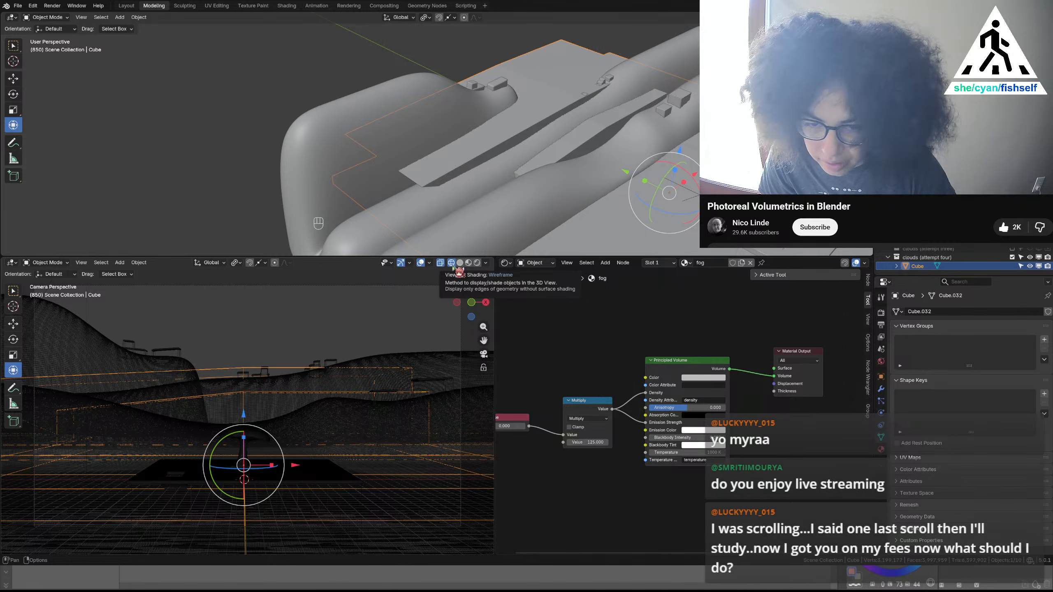
click(460, 263)
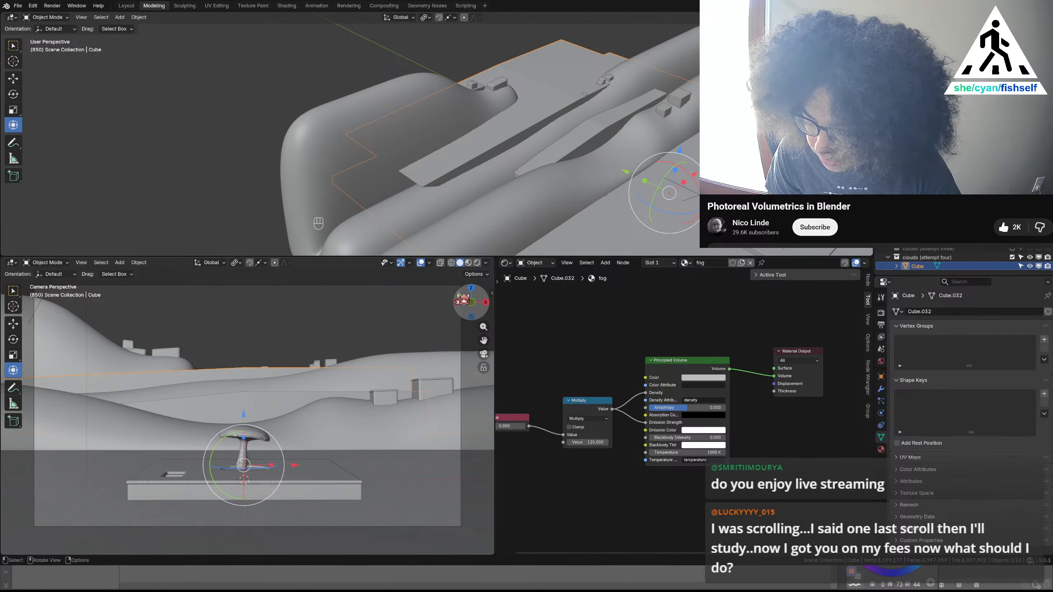
click(468, 263)
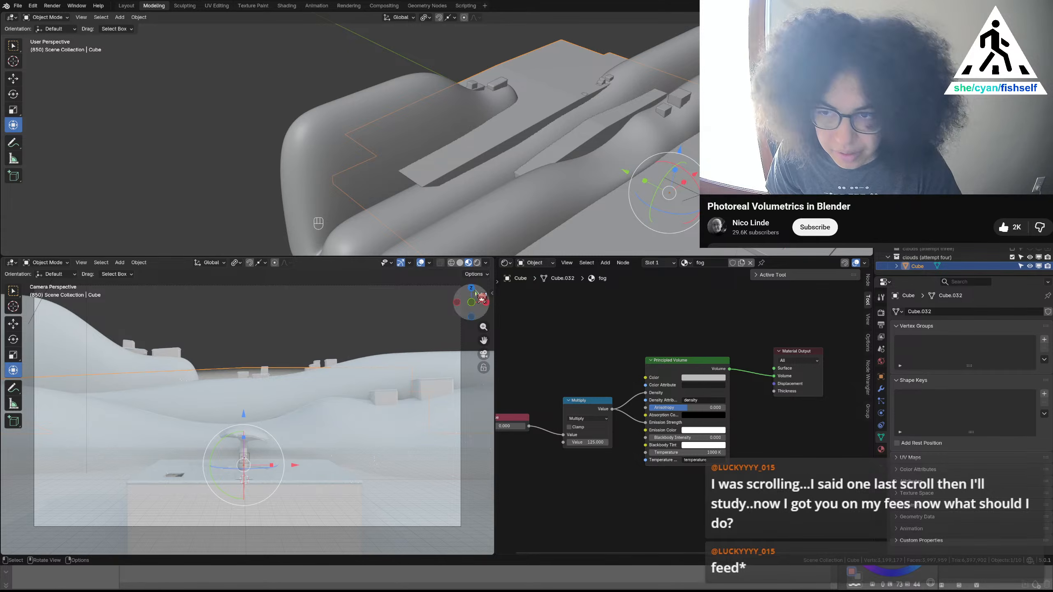
Enter Edit Mode on the cloud cube with vertex selection and raise the top vertex just behind the mushroom by about 3.27 m
middle_drag(578, 216, 524, 182)
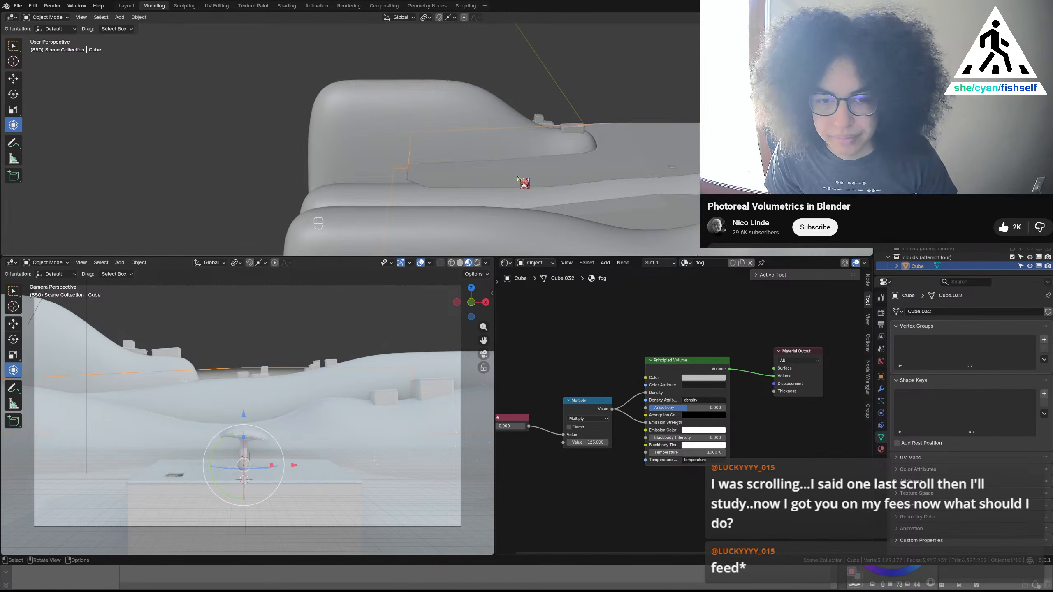
scroll(517, 178, down, 6)
shift+middle_drag(582, 200, 626, 165)
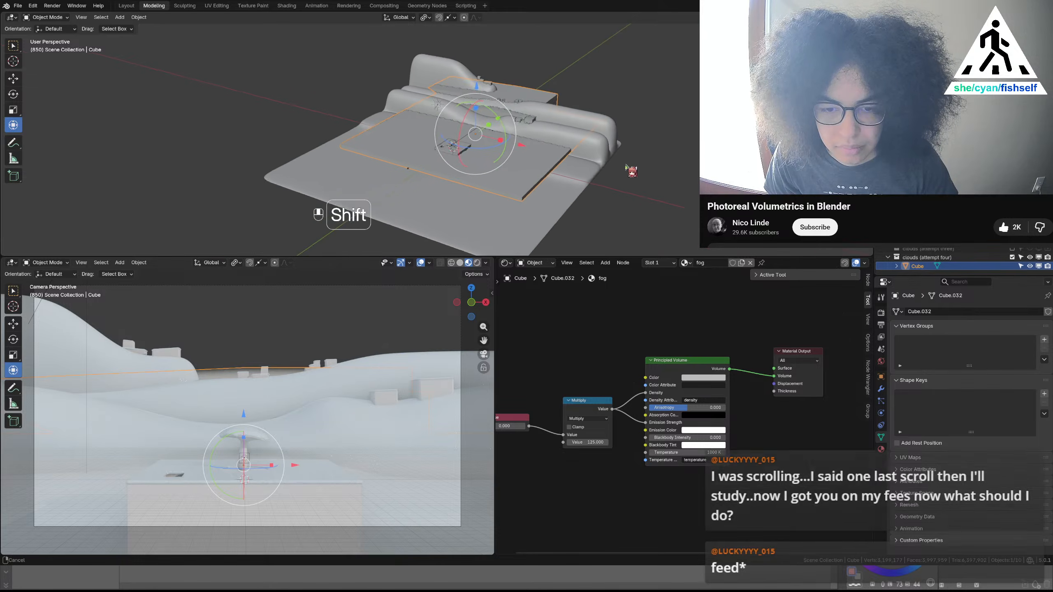
shift+middle_drag(485, 200, 563, 201)
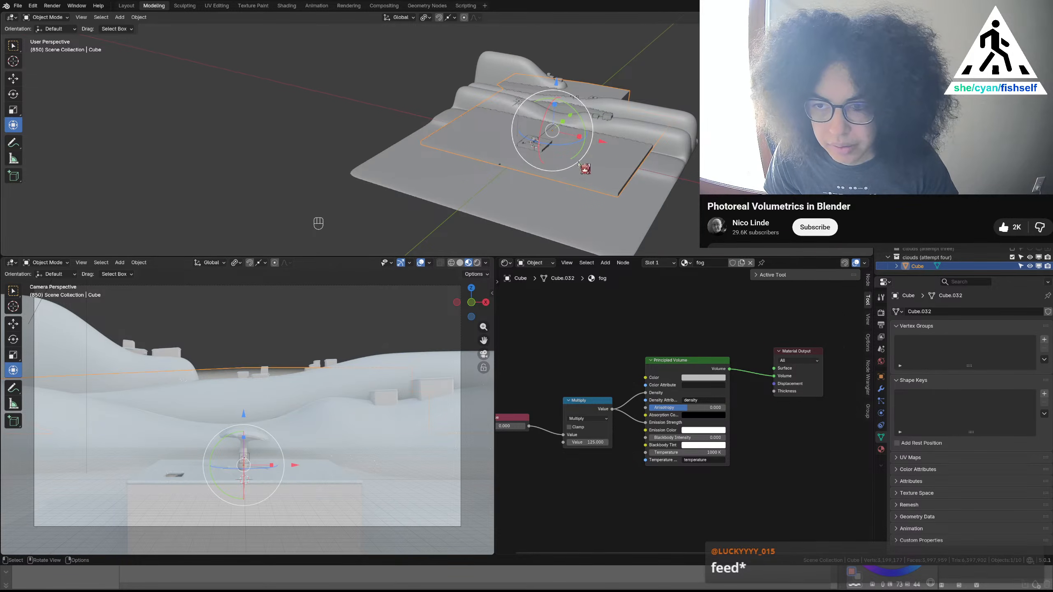
key(Tab)
scroll(580, 158, up, 2)
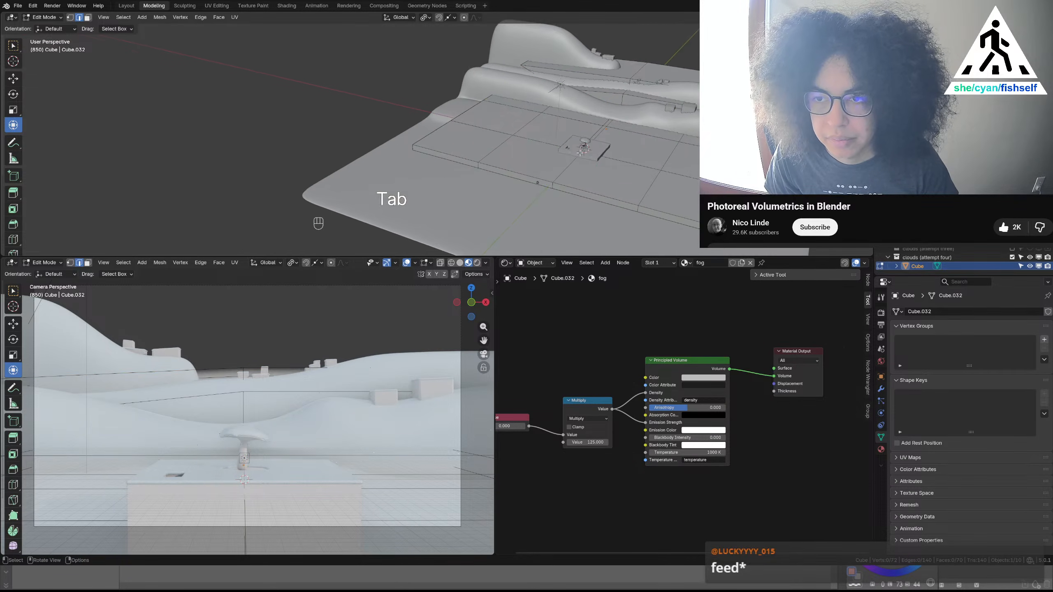
scroll(589, 142, up, 4)
key(1)
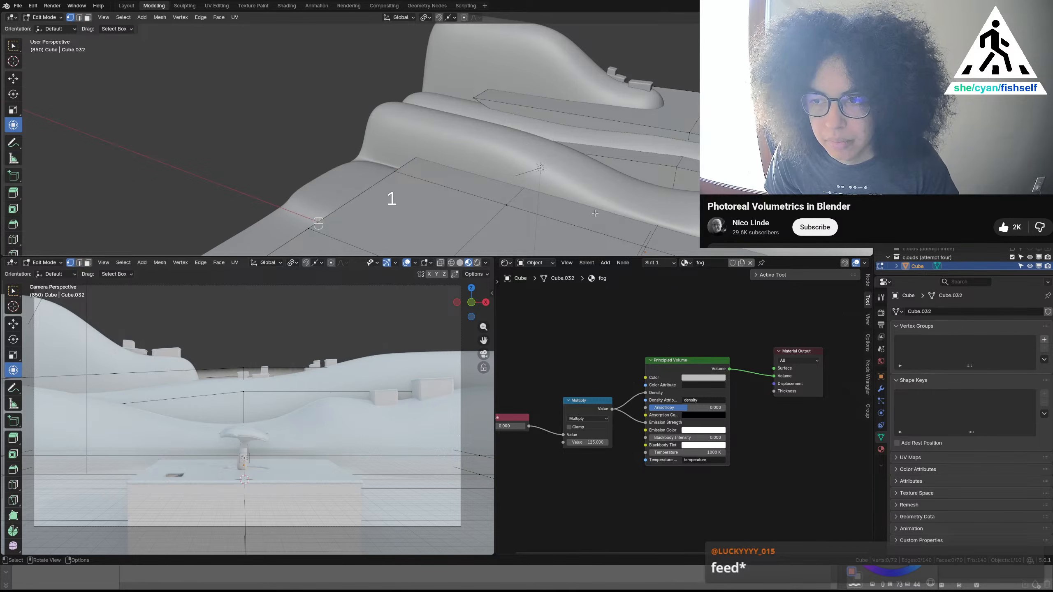
shift+middle_drag(618, 226, 538, 171)
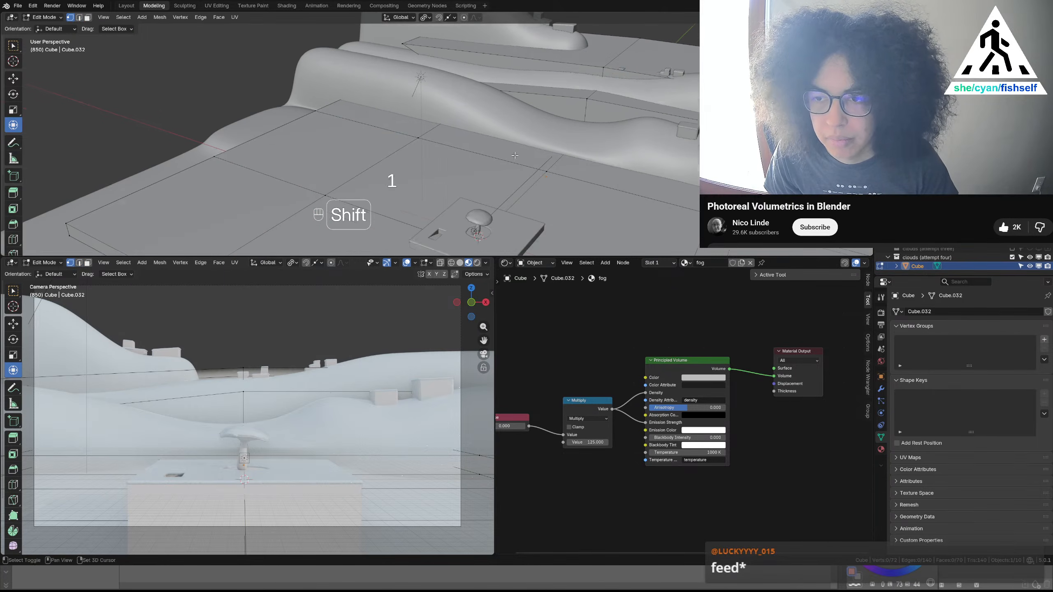
click(545, 172)
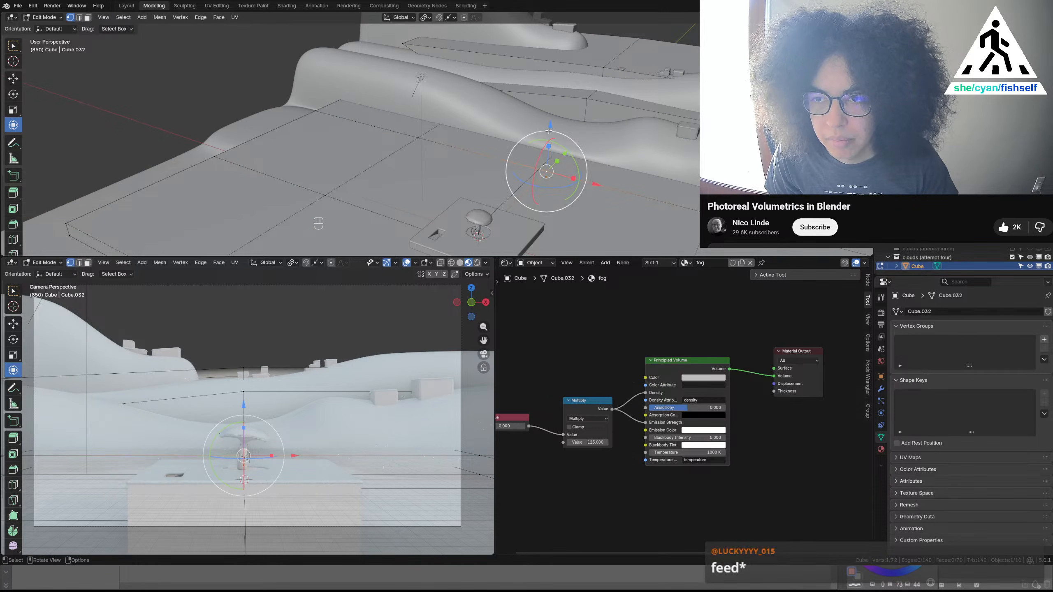
mouse_move(549, 130)
mouse_down()
mouse_move(552, 115)
mouse_move(551, 137)
mouse_up()
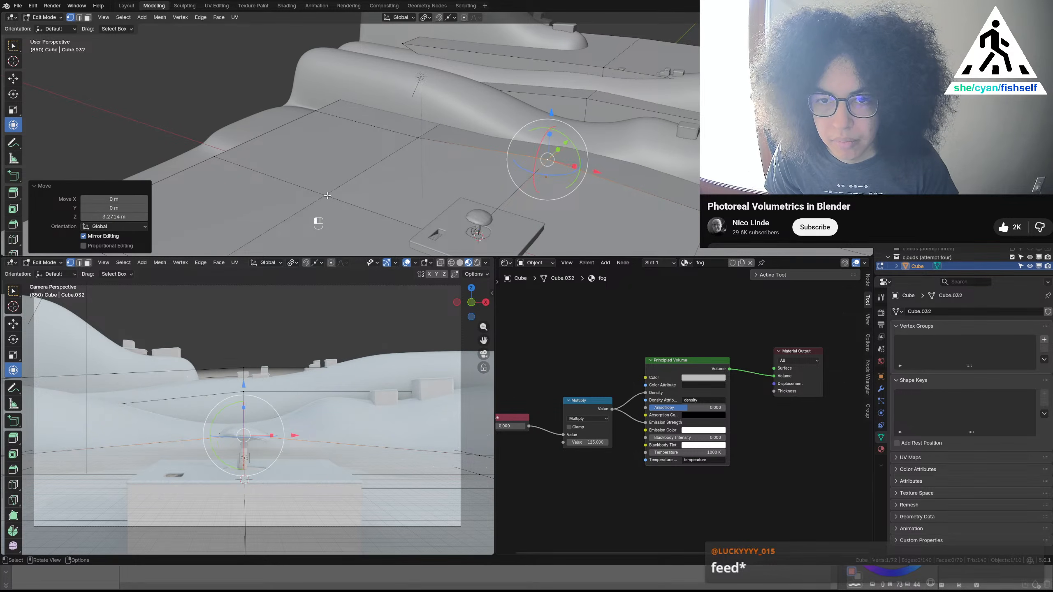
Raise the fog surface vertex to the left of the mushroom about 3.77 m and lower the vertex behind it about 2.97 m
click(328, 196)
drag(325, 151, 324, 128)
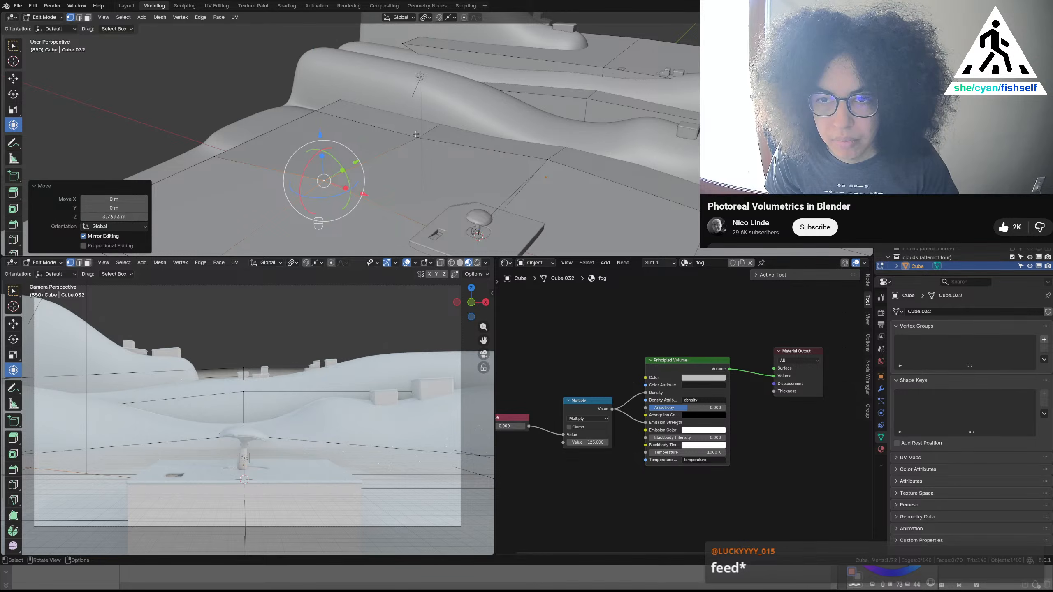
click(417, 135)
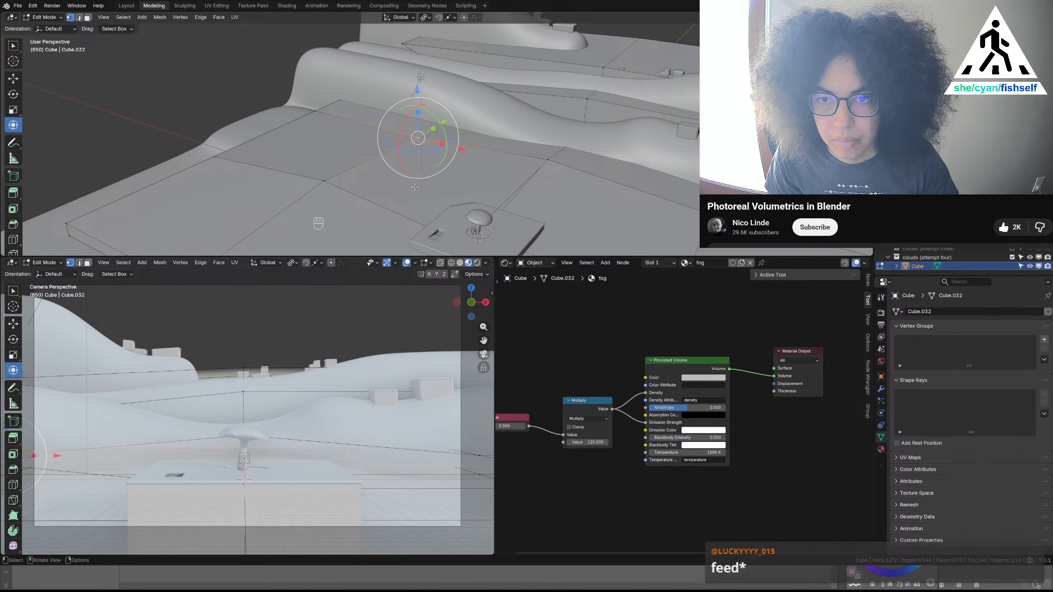
drag(420, 91, 419, 101)
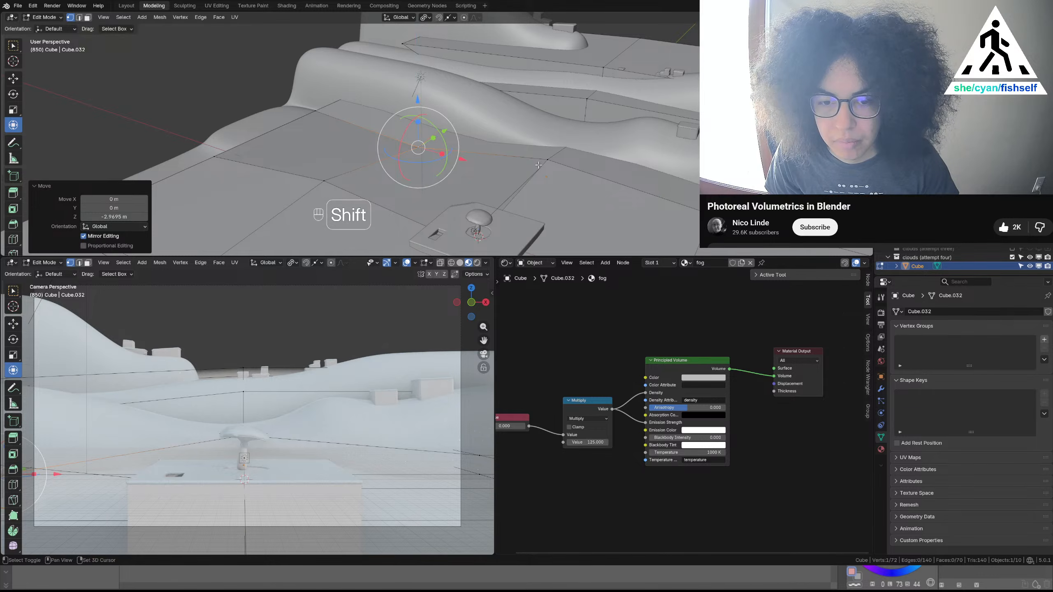
Raise the fog surface vertex to the right of the mushroom platform by about 6.44 m
shift+middle_drag(547, 163, 418, 125)
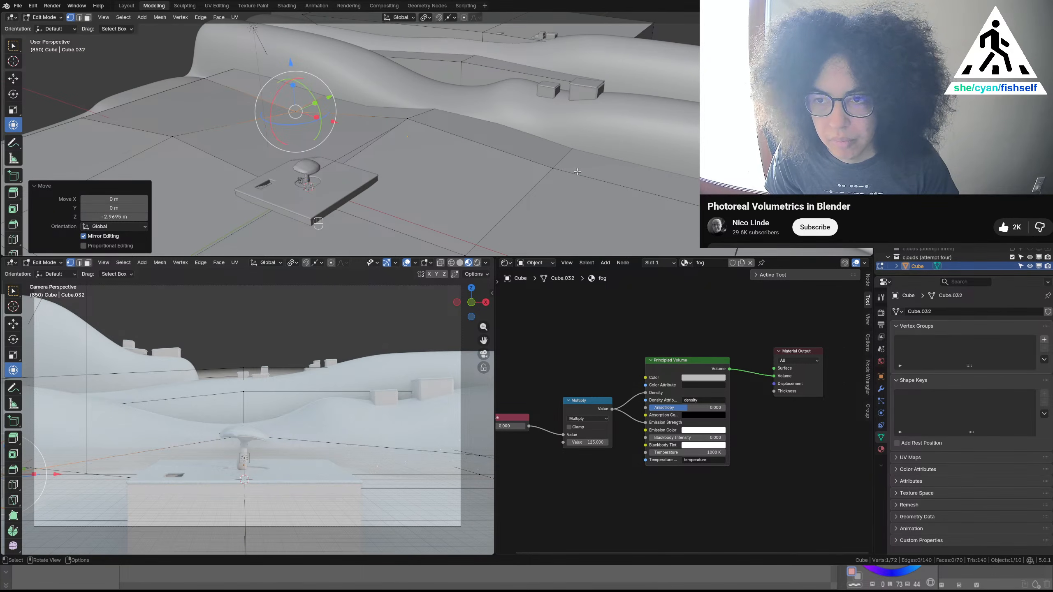
click(559, 169)
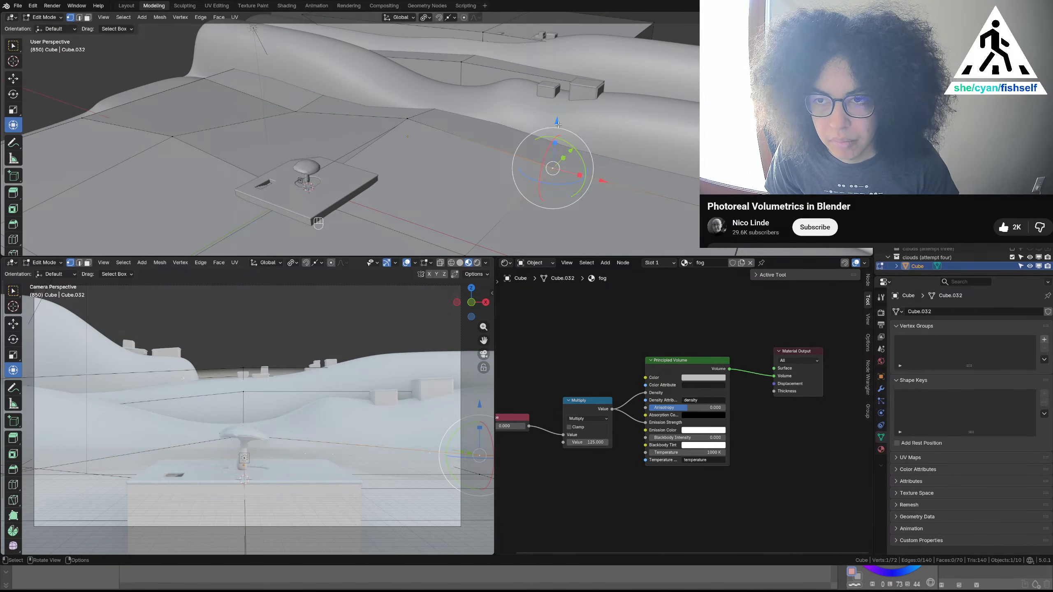
drag(558, 122, 564, 100)
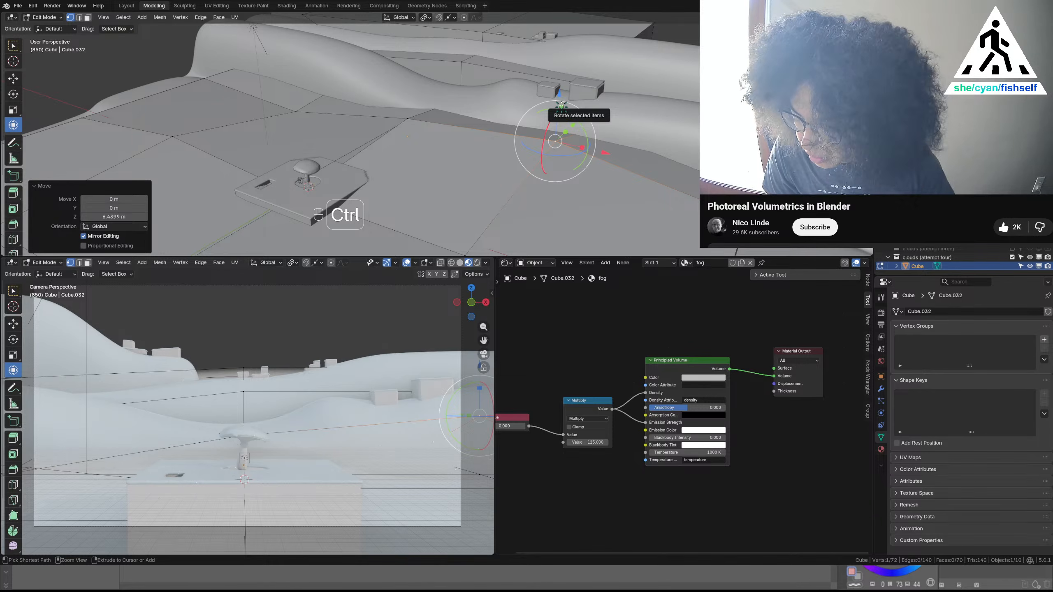
Save the file, switch to edge selection and select the fog surface edge running behind the mushroom toward the hills
key(ctrl+s)
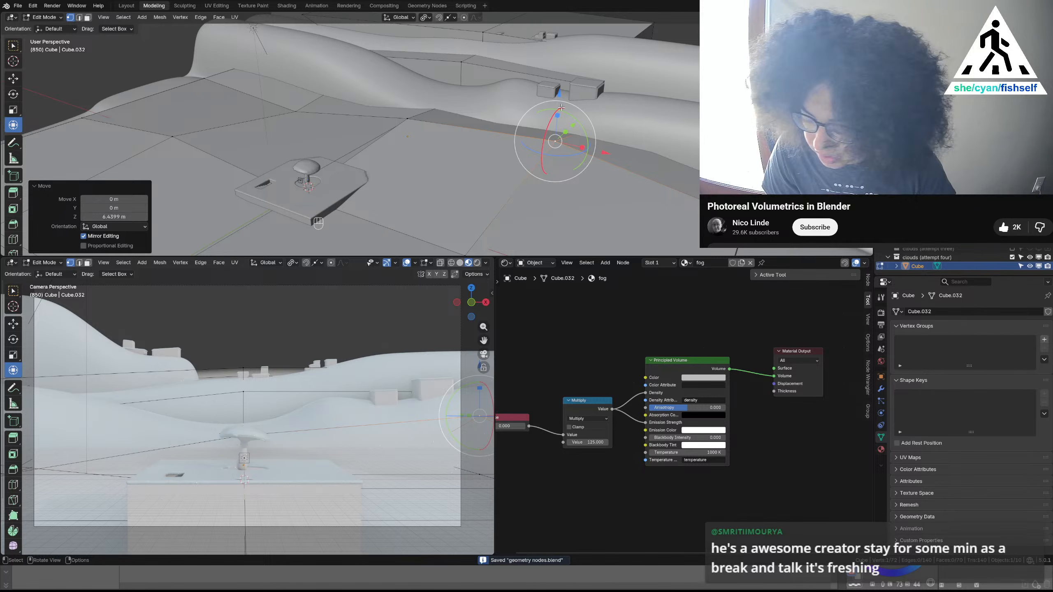
shift+middle_drag(561, 108, 460, 141)
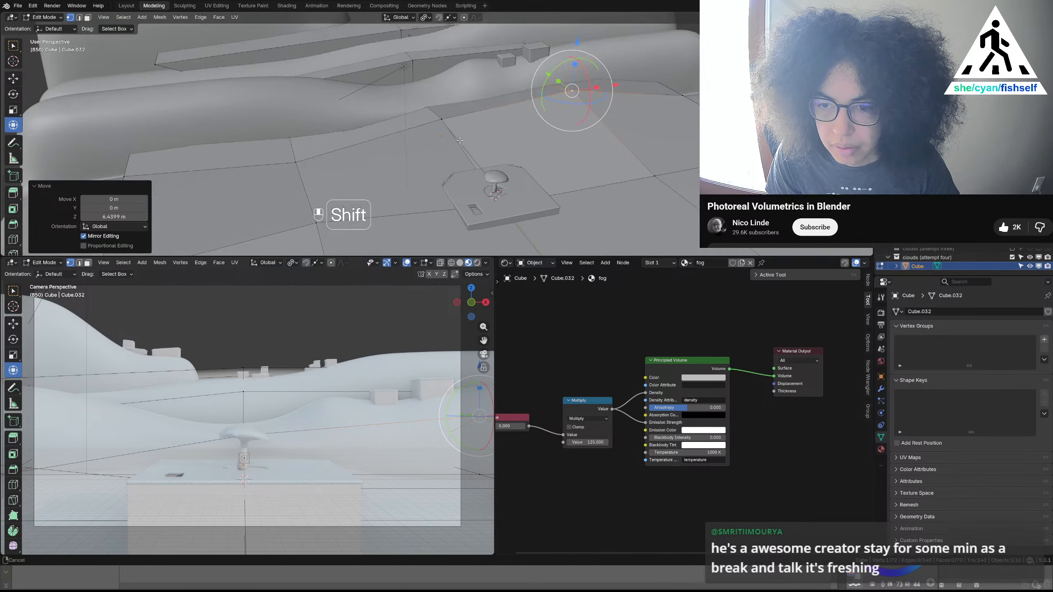
shift+middle_drag(522, 243, 439, 137)
key(2)
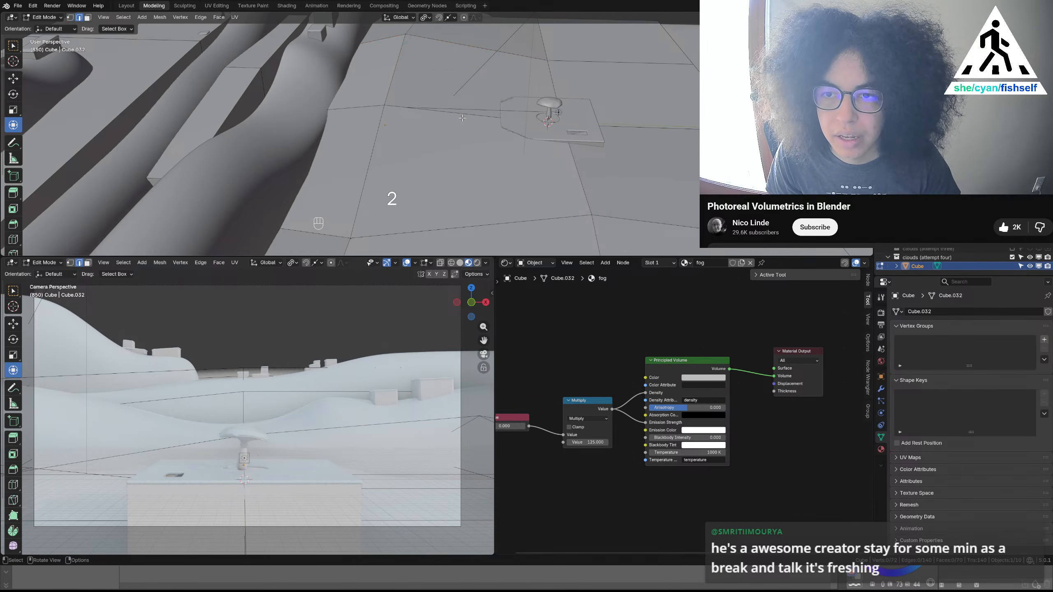
click(463, 118)
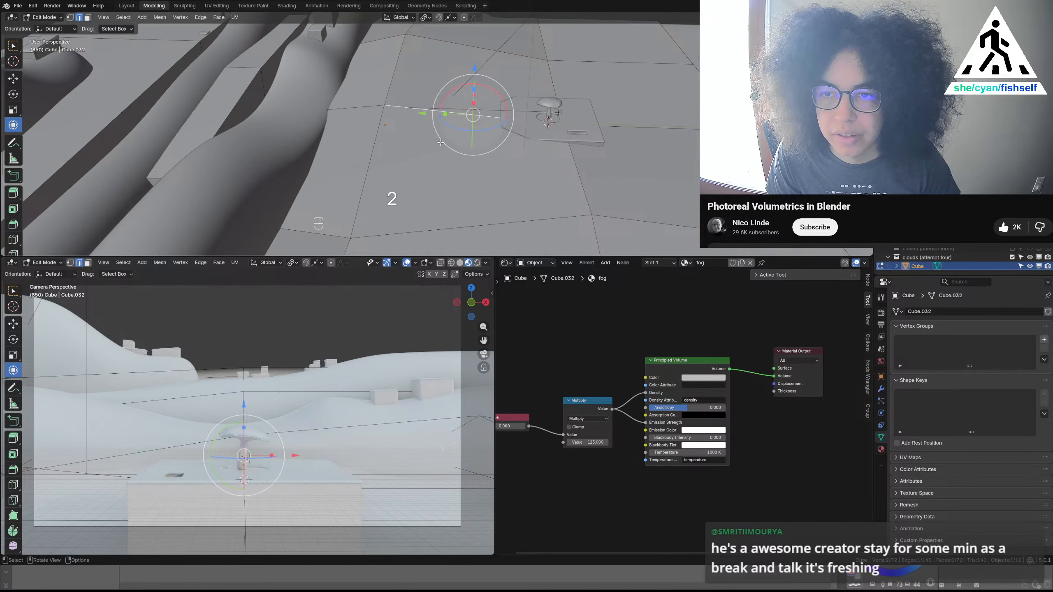
middle_drag(440, 143, 500, 179)
shift+middle_drag(393, 144, 496, 162)
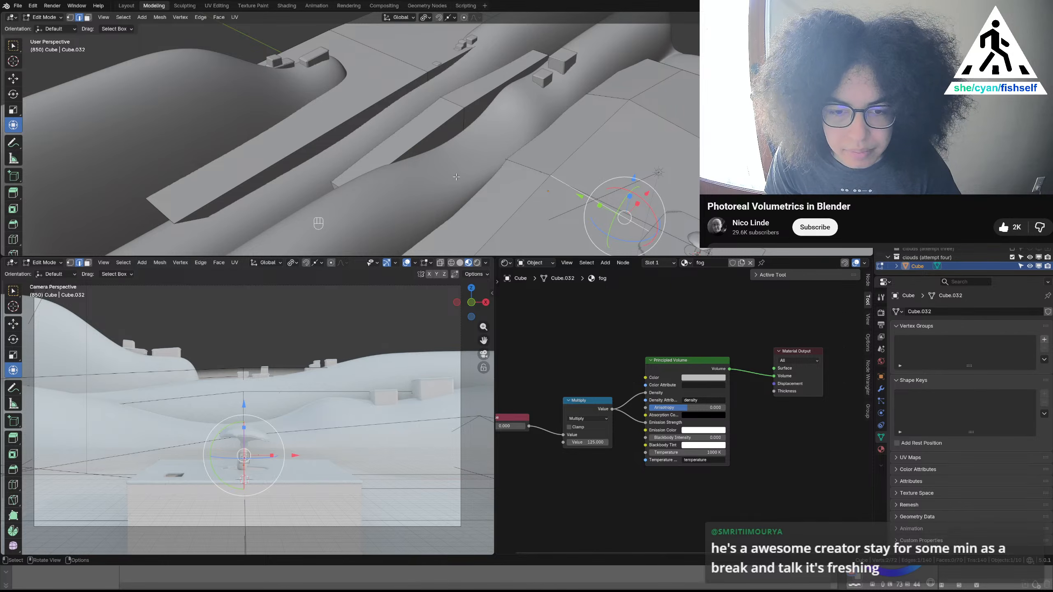
key(shift)
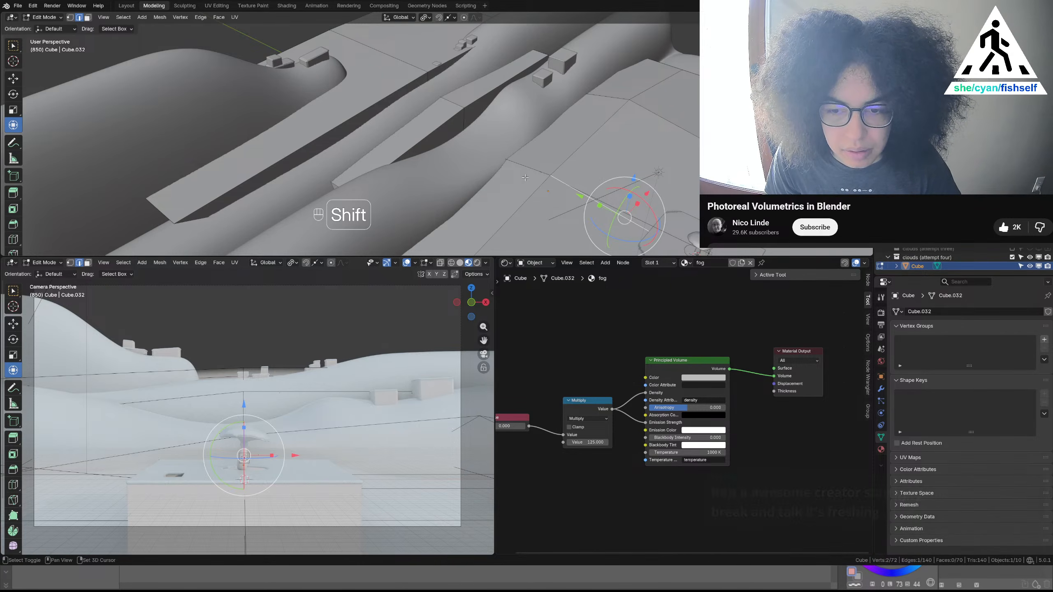
shift+middle_drag(560, 167, 534, 177)
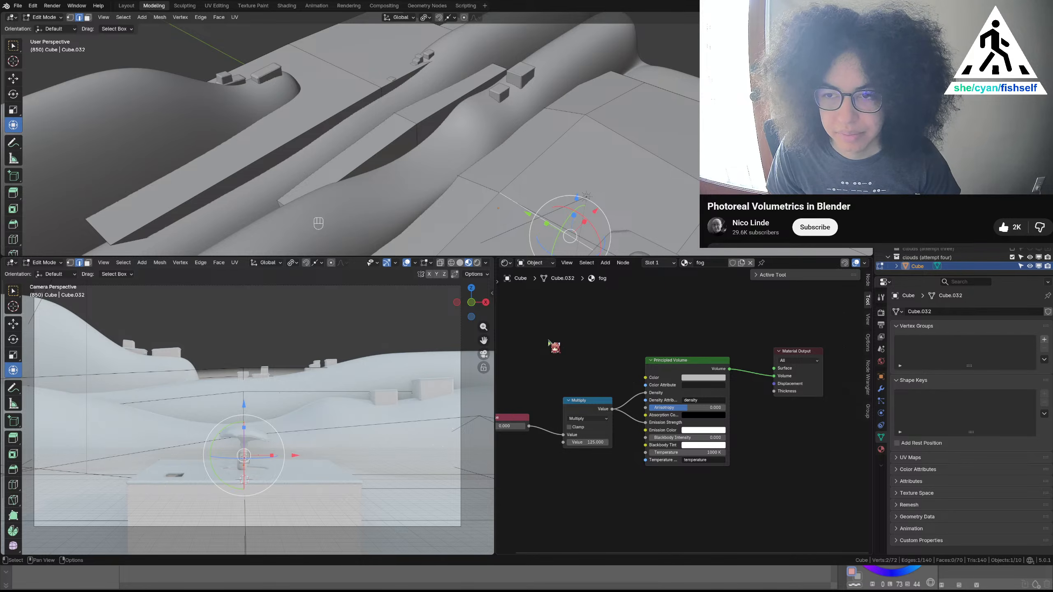
Try an RGB Curves node in the fog material, found by searching "rgb color", and remove it
key(shift+a)
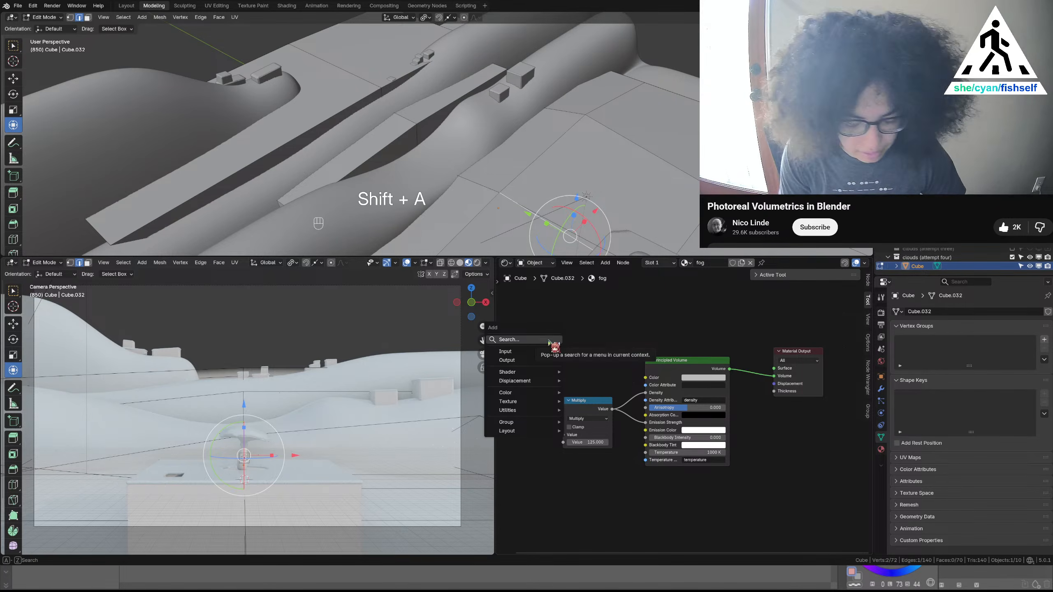
text(rgb color)
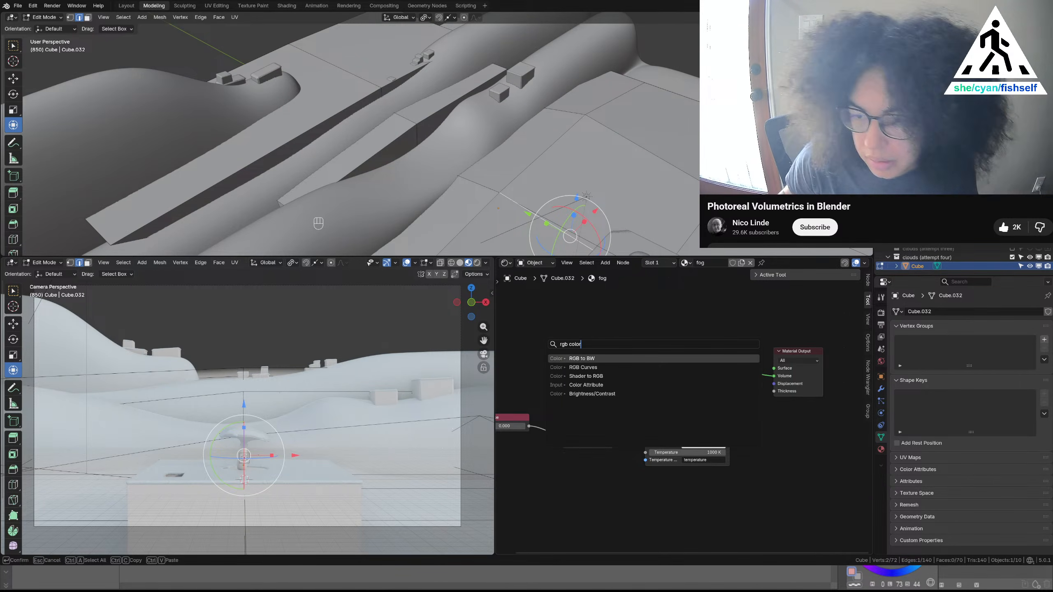
key(Down)
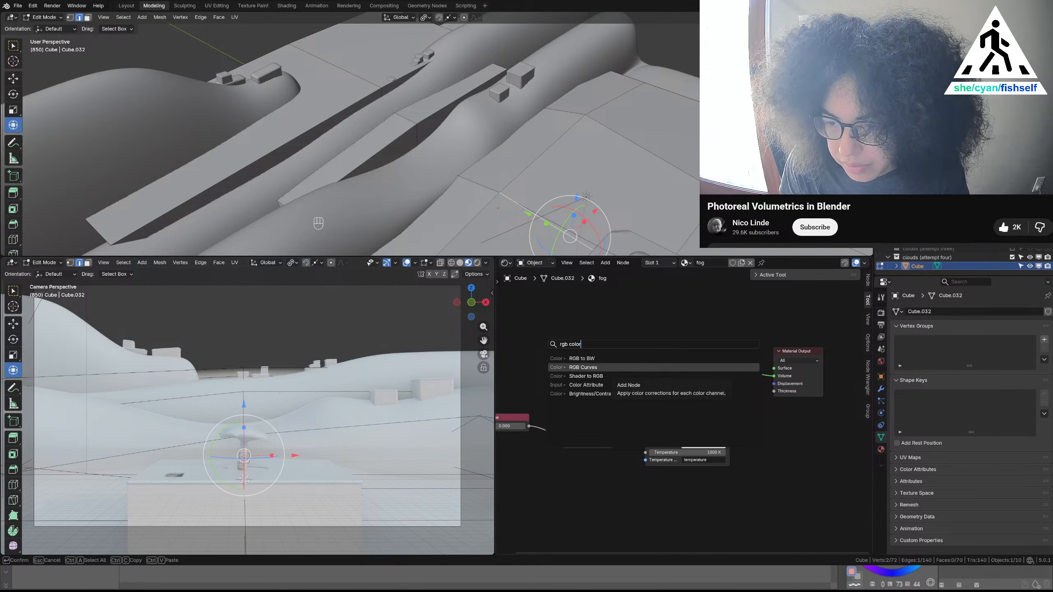
key(Return)
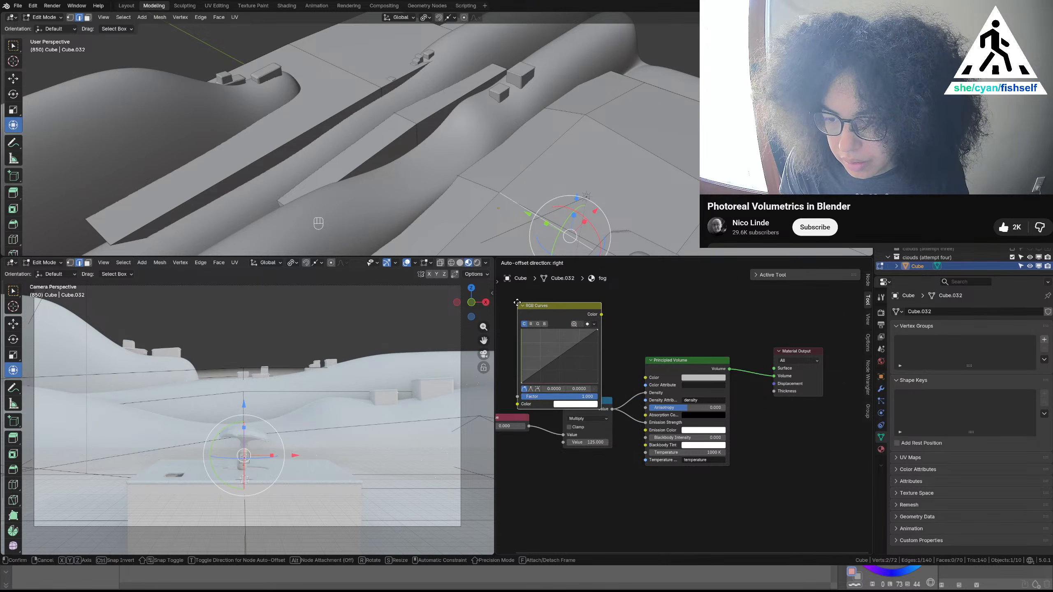
click(535, 311)
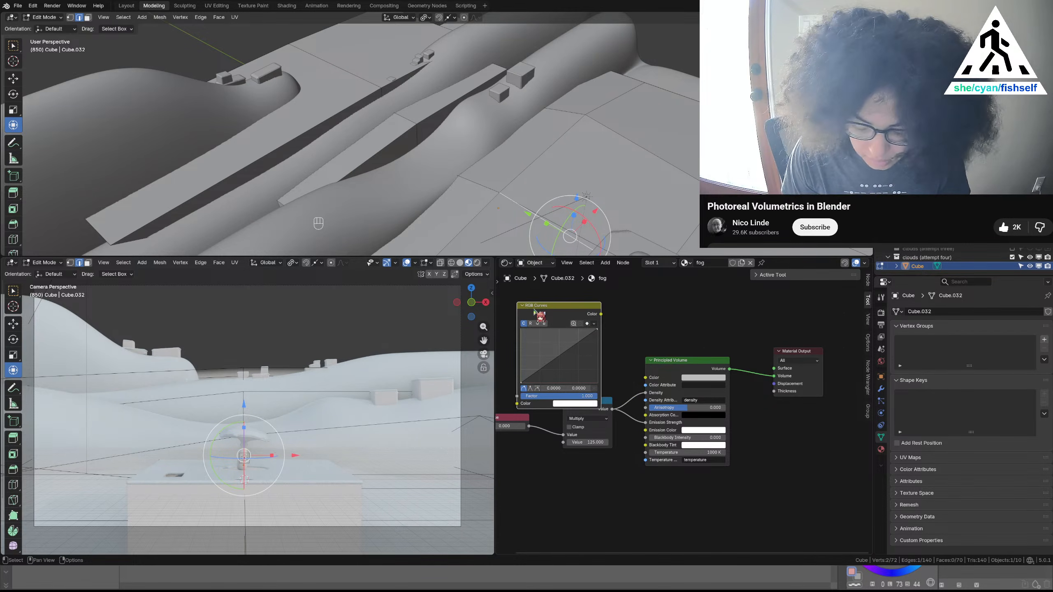
key(Delete)
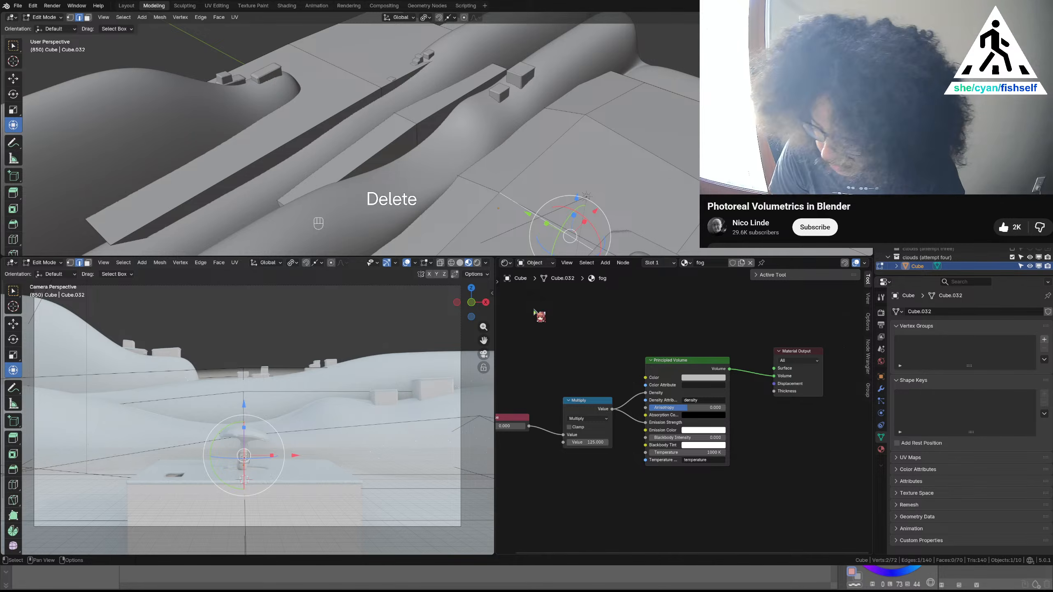
Try a Shader to RGB node above the Multiply node in the fog material and delete it
key(shift+a)
text(rg)
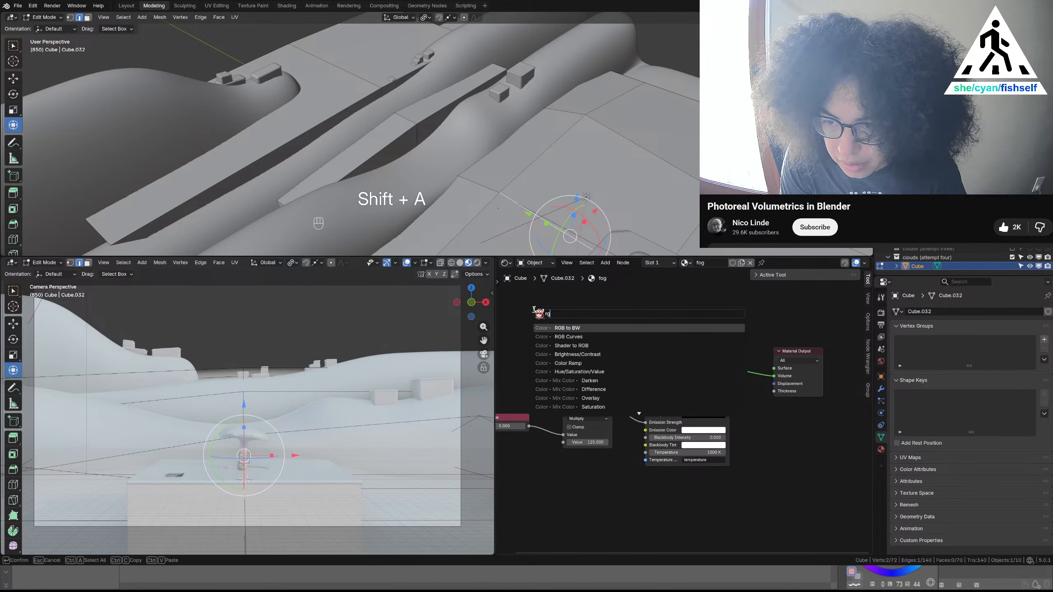
text(b)
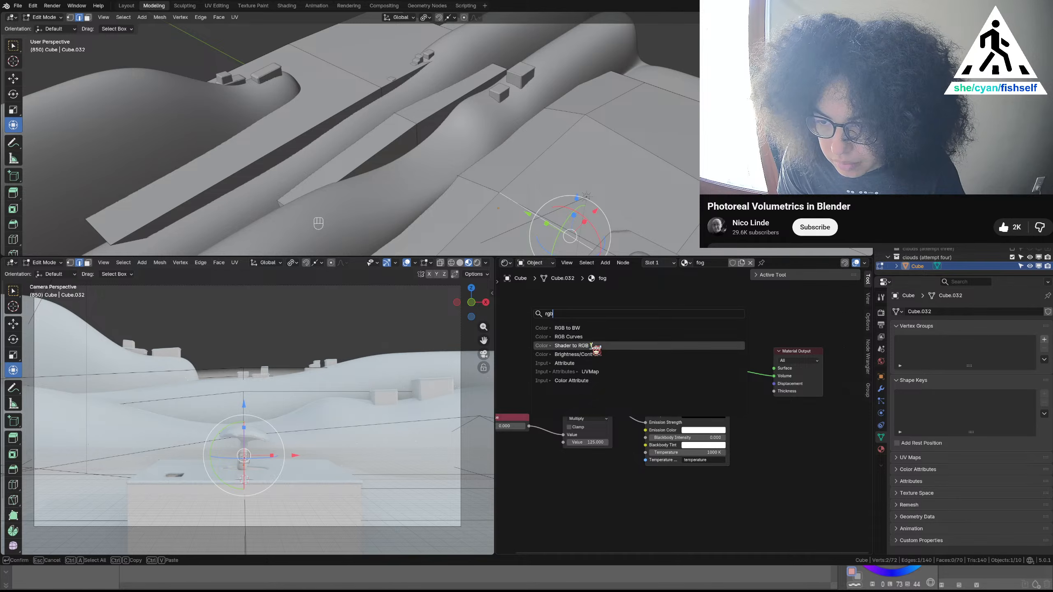
click(592, 346)
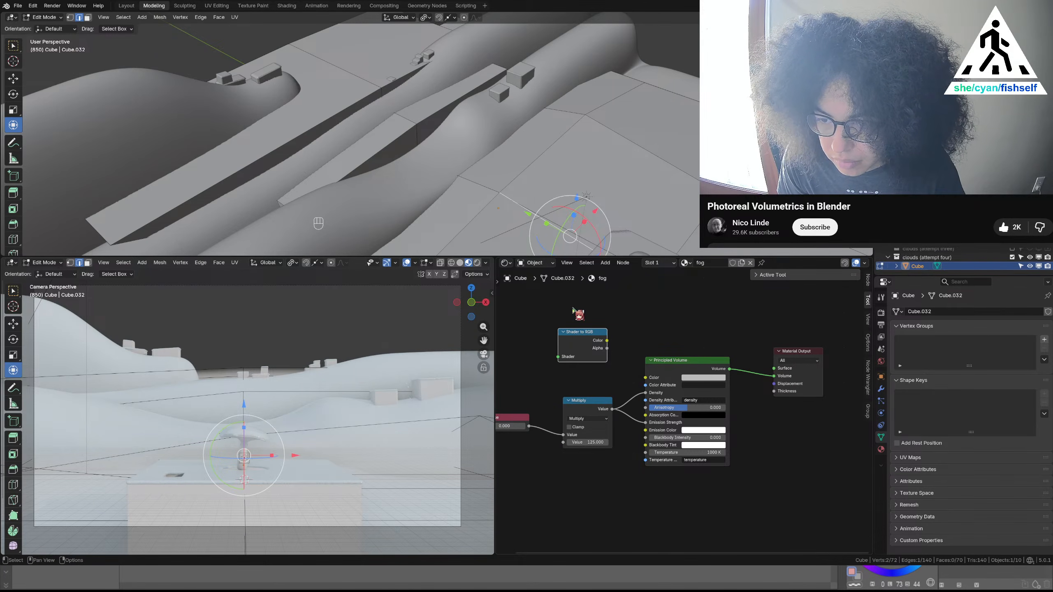
key(Delete)
Search the shader nodes for "srgb" and "rgb", try a Color Attribute node above Multiply, and delete it
key(shift+a)
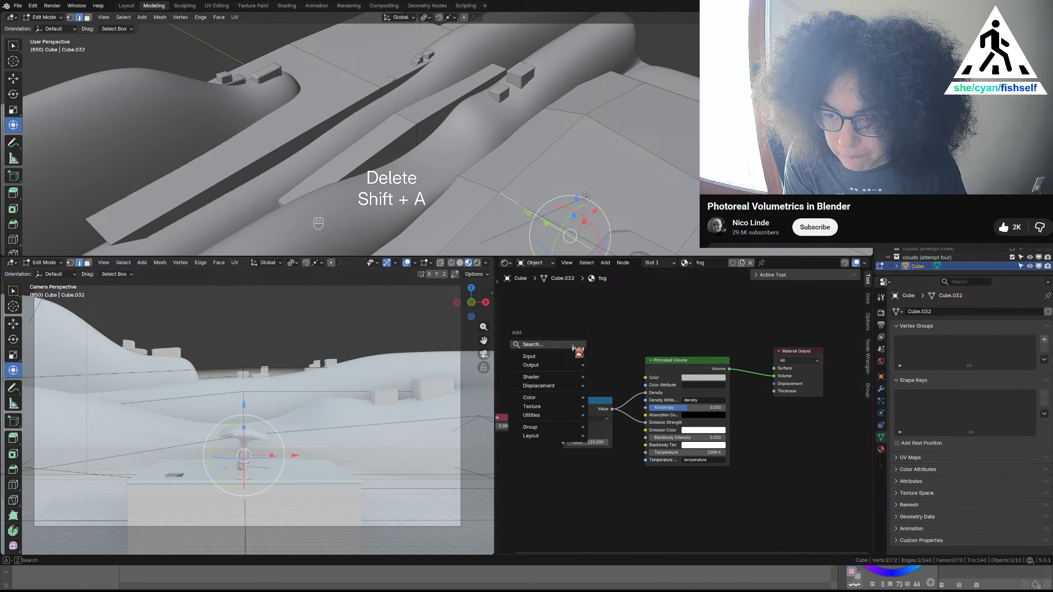
text(srgb)
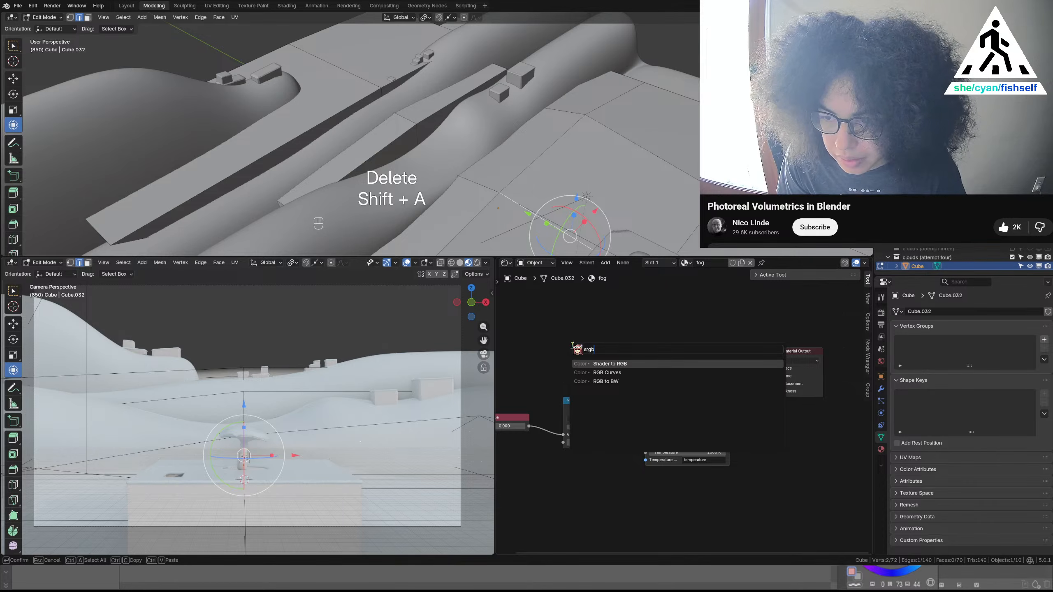
key(BackSpace)
key(BackSpace)
key(BackSpace)
key(BackSpace)
text(rgb)
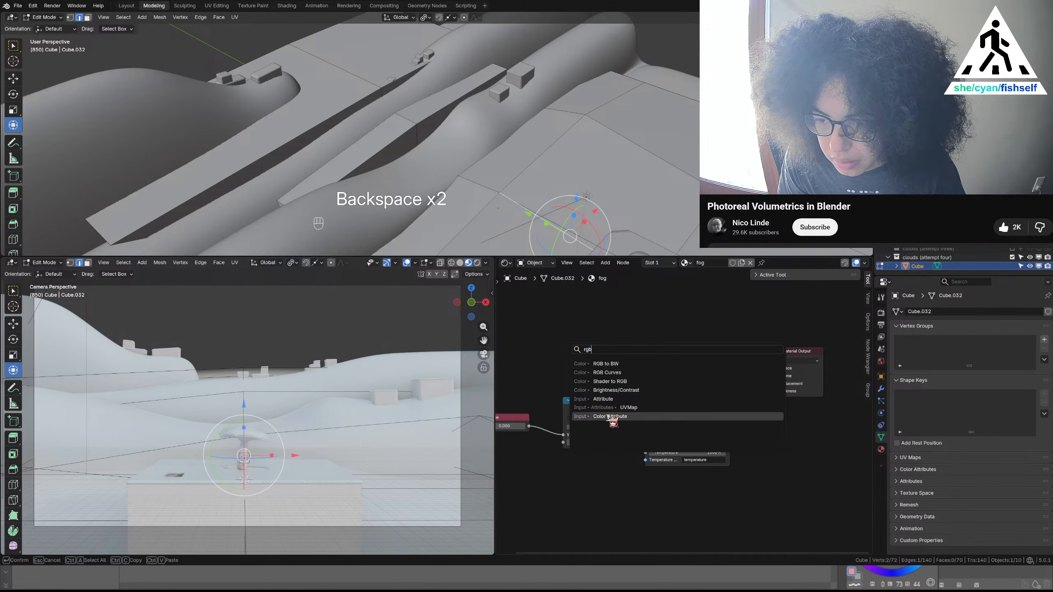
click(639, 418)
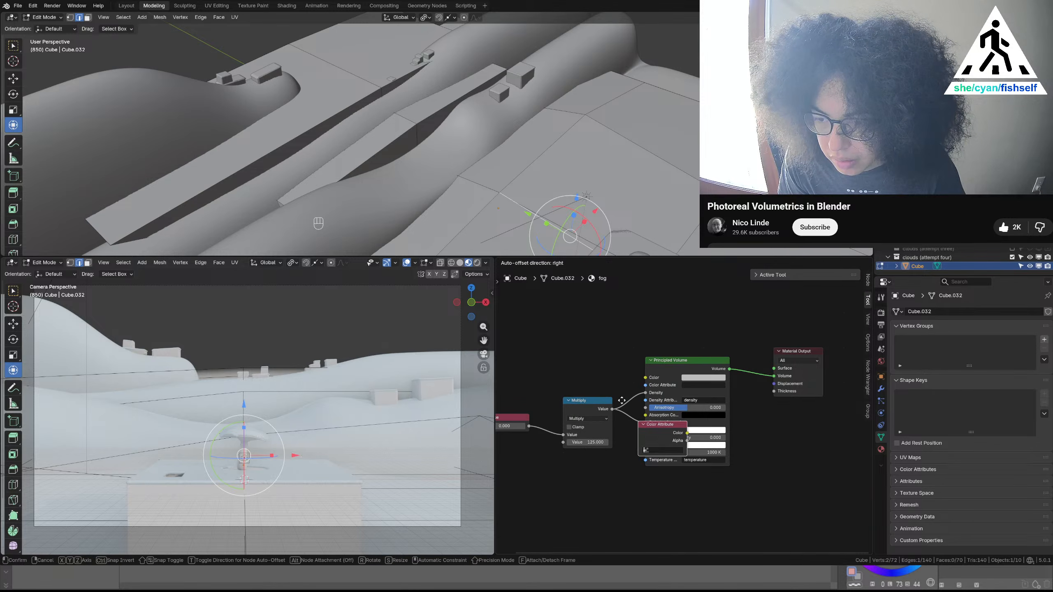
click(549, 340)
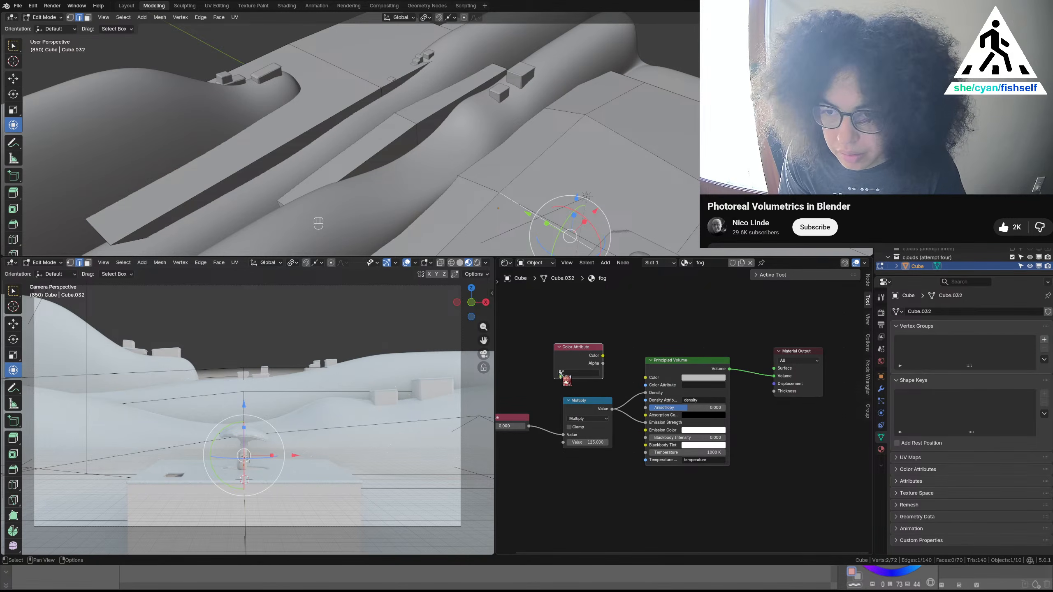
key(Delete)
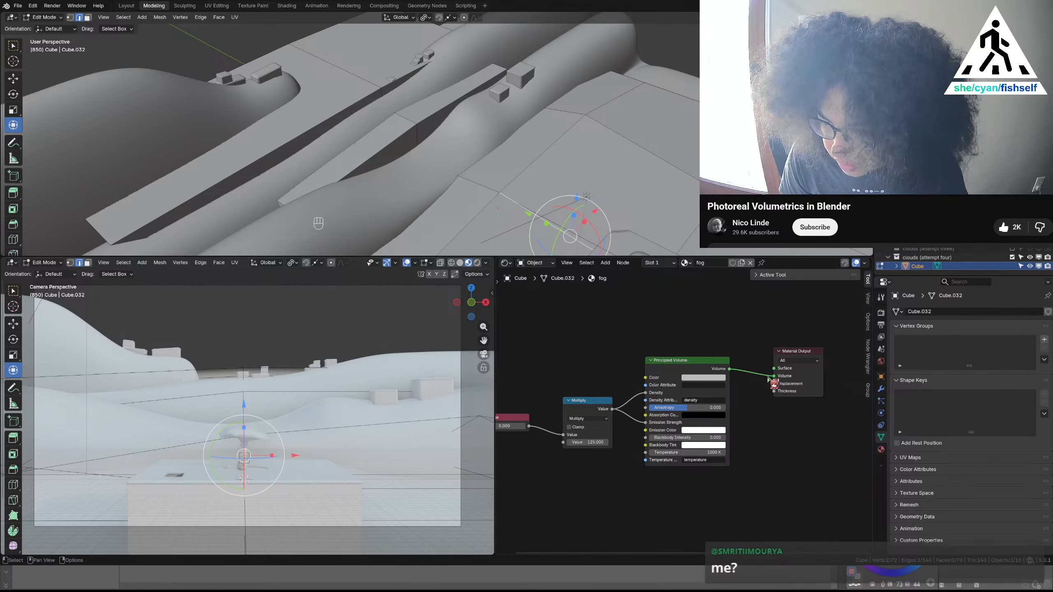
Save the file and return the cloud cube to Object Mode with the whole landscape in view
key(ctrl)
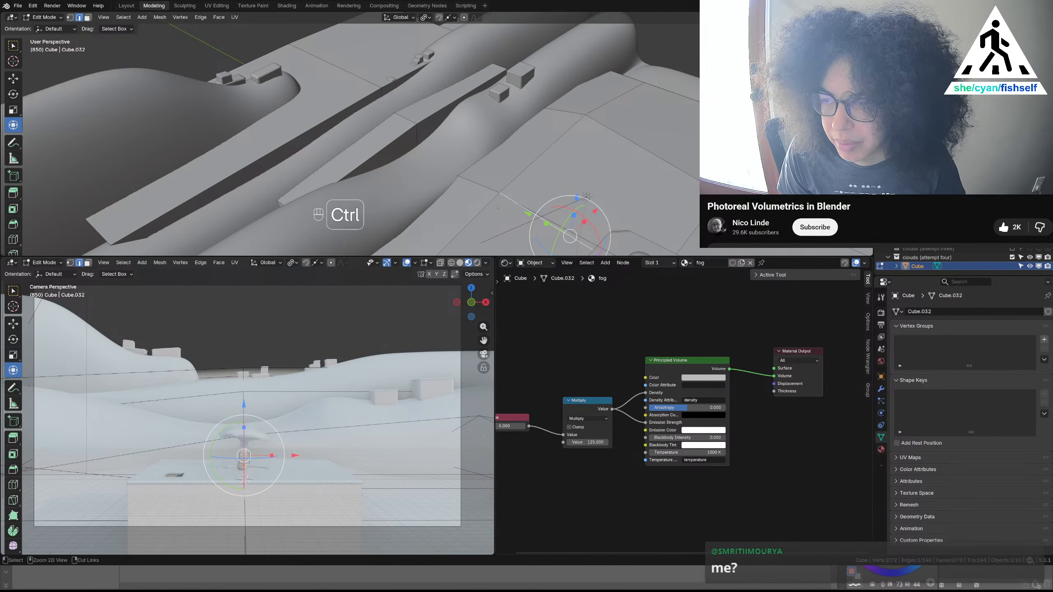
key(ctrl+s)
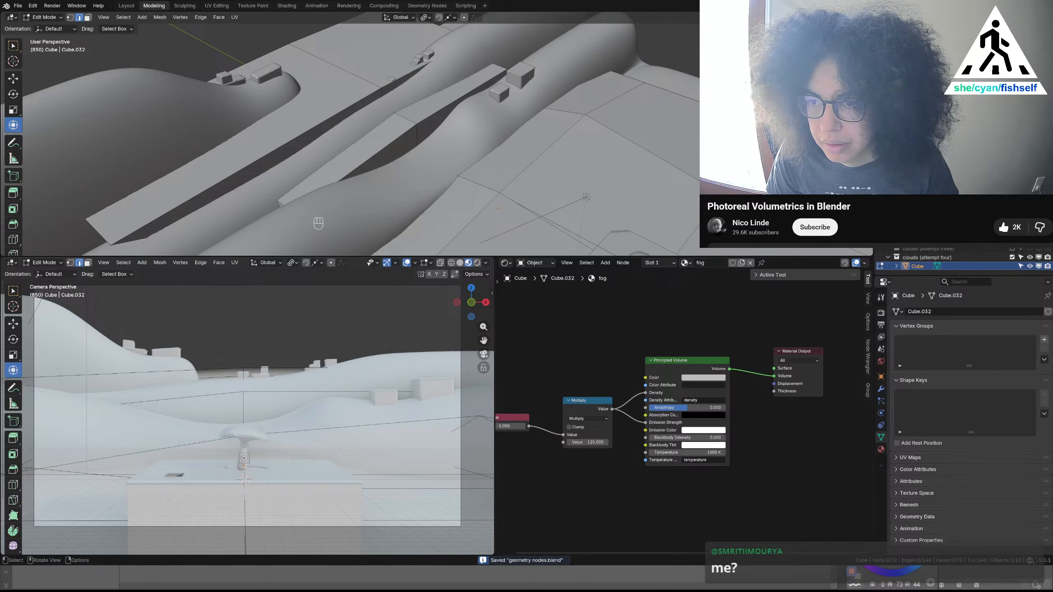
key(Tab)
middle_drag(696, 166, 776, 137)
scroll(614, 164, down, 5)
middle_drag(83, 160, 262, 152)
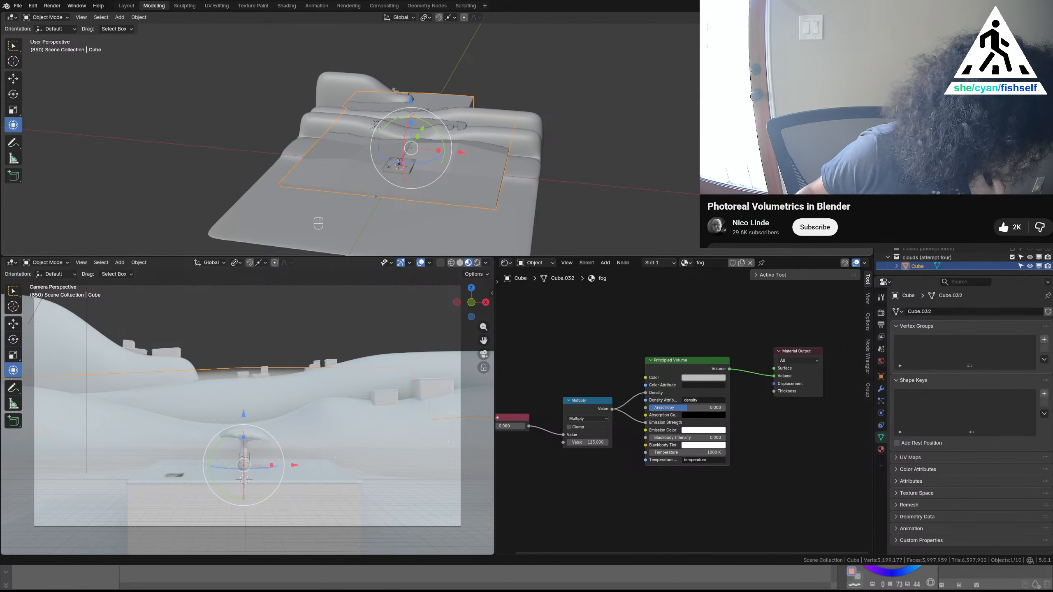
scroll(876, 221, down, 5)
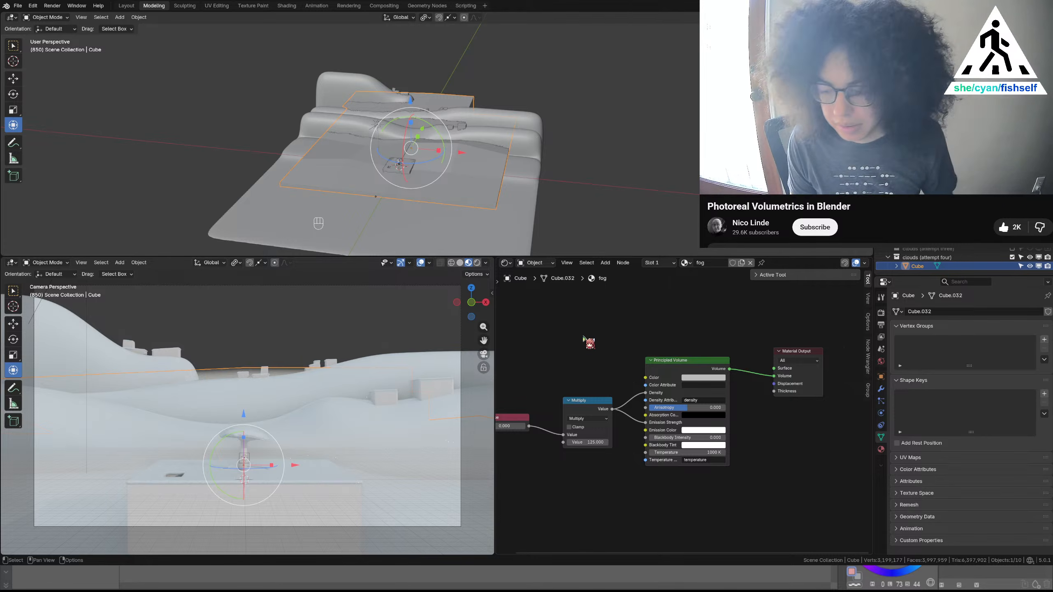
Try the Shader to RGB node in the fog material once more and remove it
key(shift+a)
text(rgb)
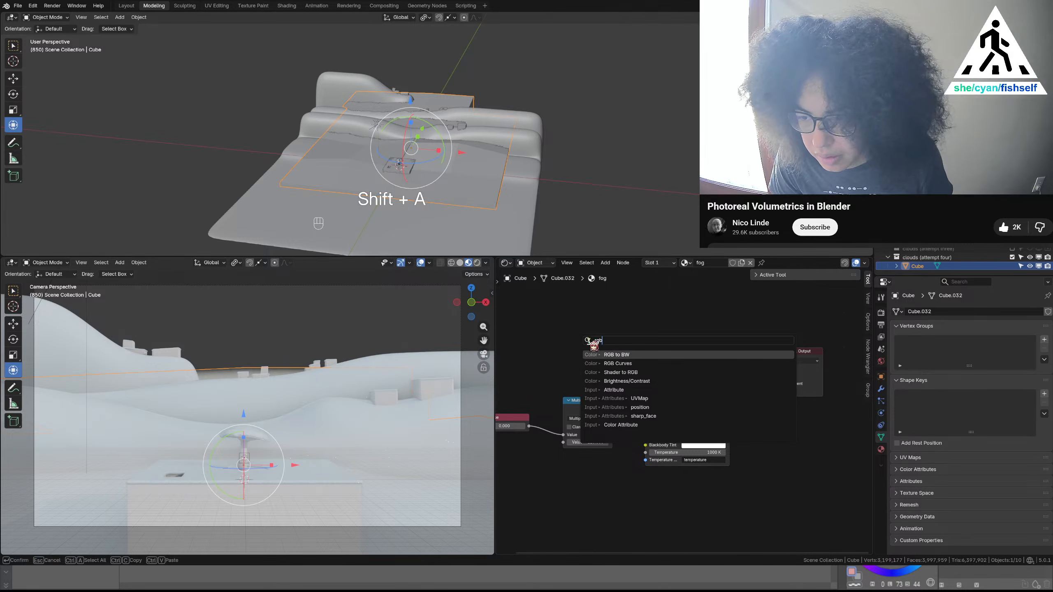
click(637, 372)
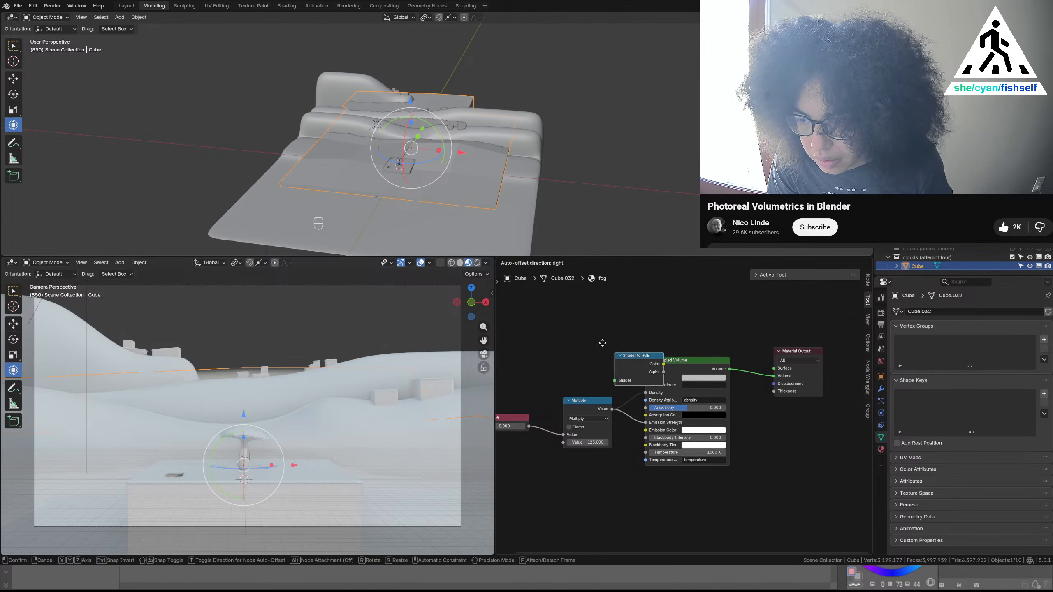
click(578, 330)
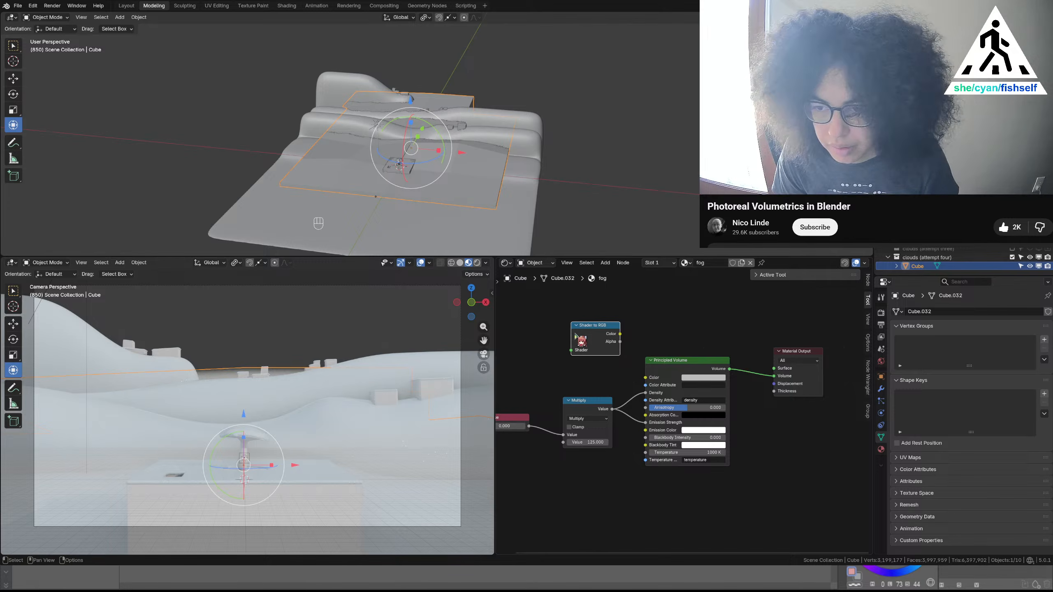
key(Delete)
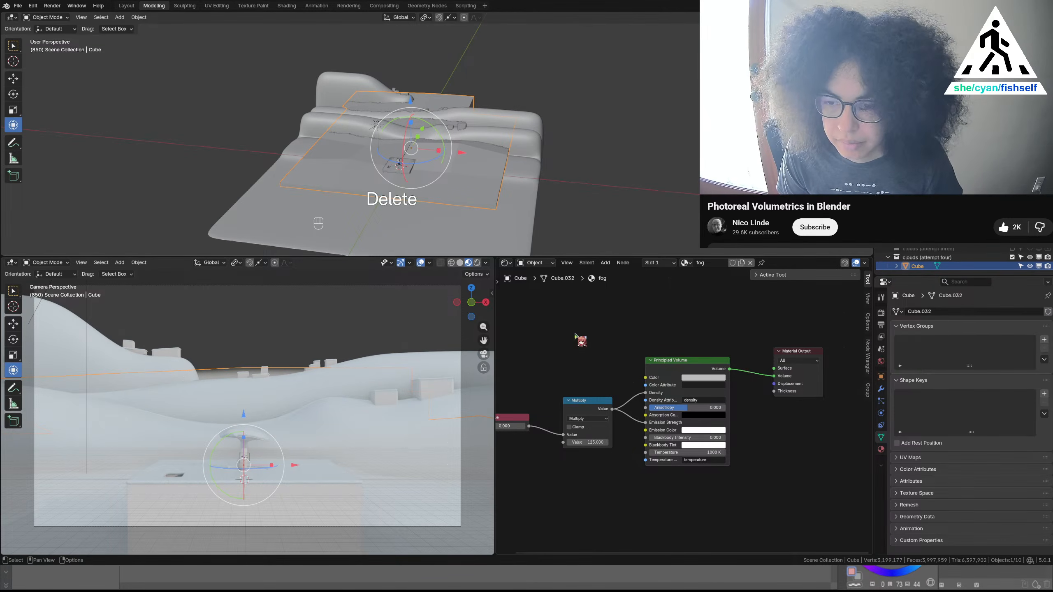
Deselect the cloud cube and save the file
click(623, 113)
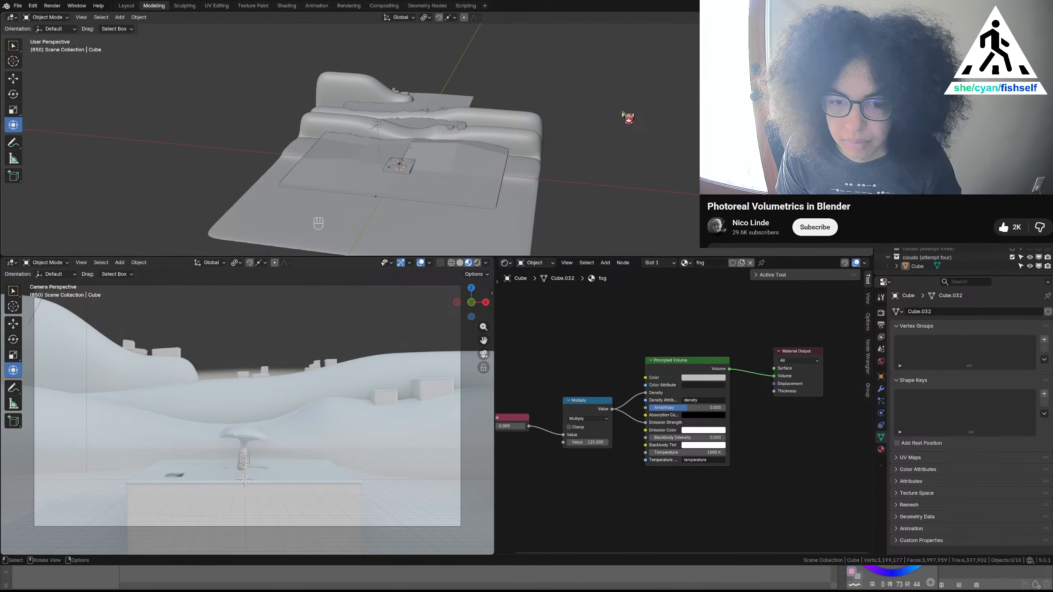
key(ctrl)
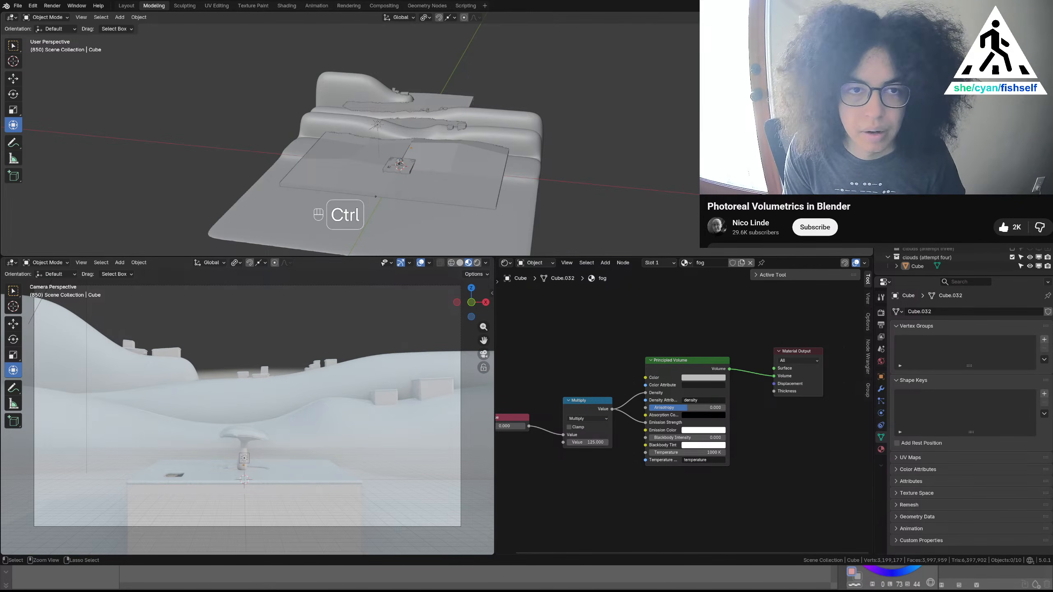
key(ctrl+s)
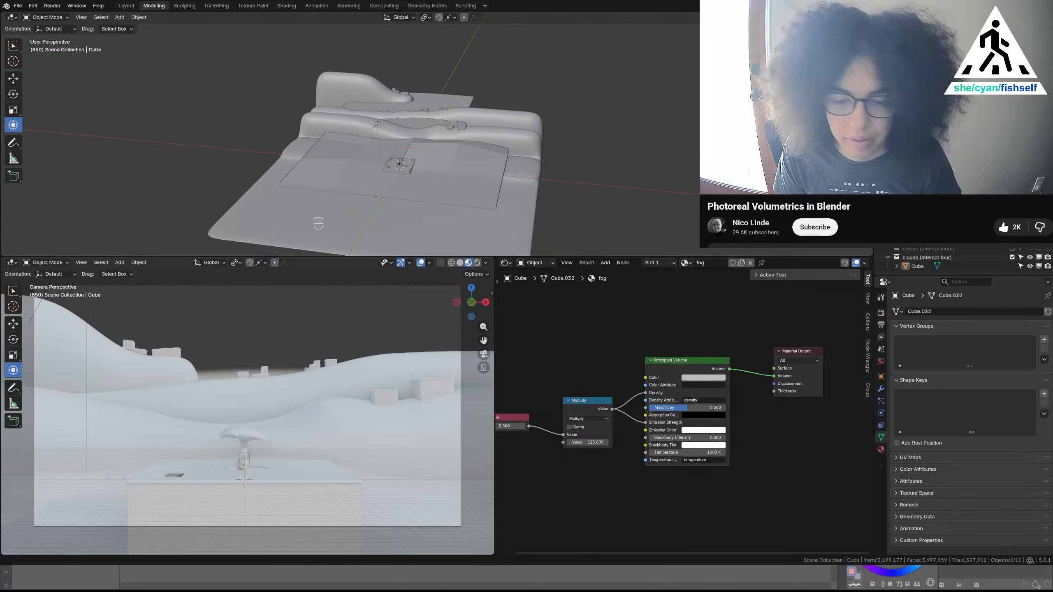
Add a Color node above Multiply and connect it to the Principled Volume's Color and Emission Color inputs
key(shift+a)
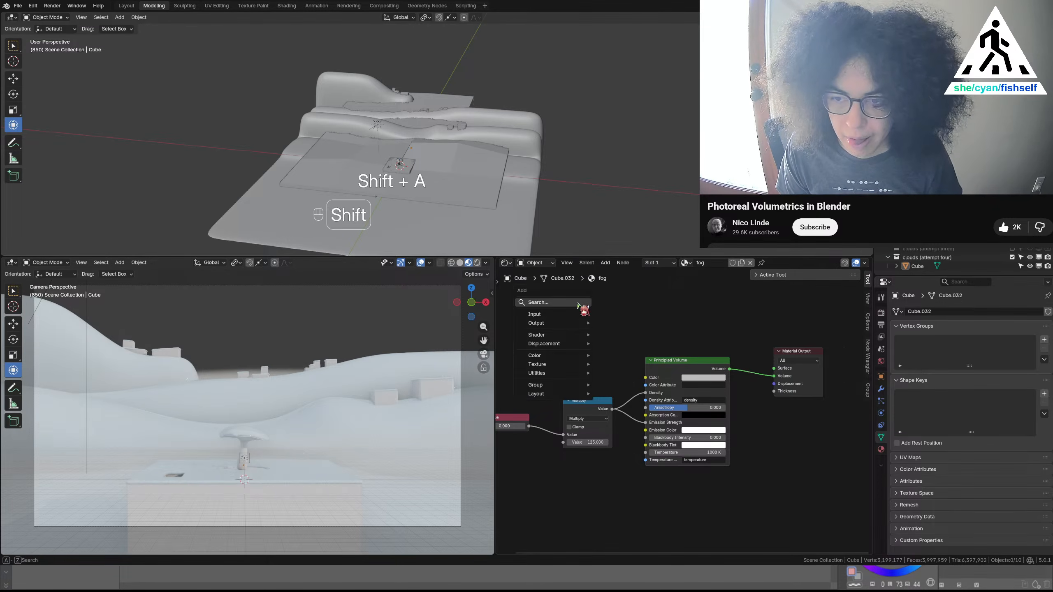
text(color)
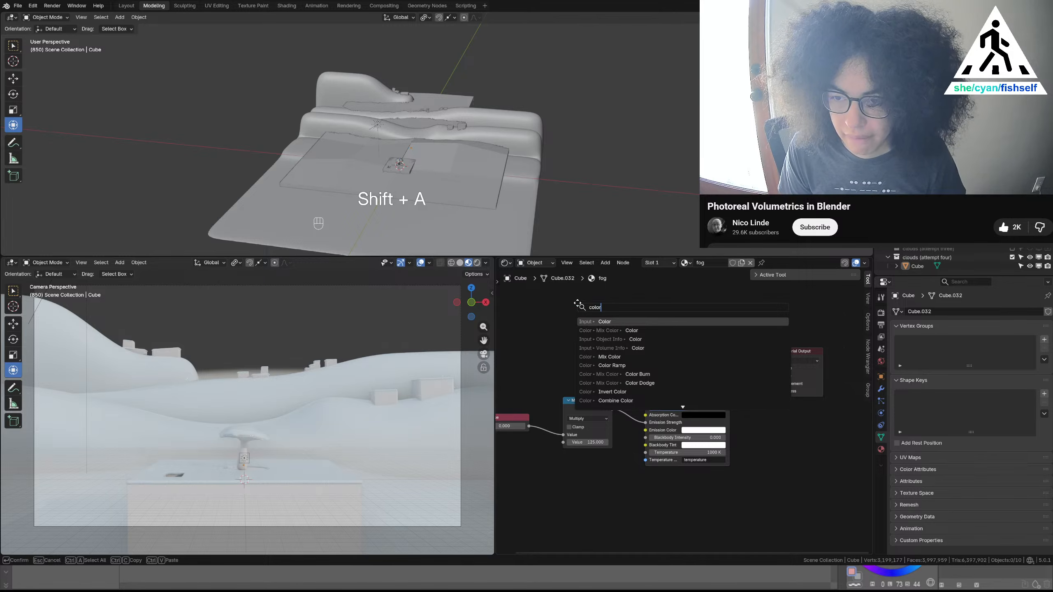
key(Return)
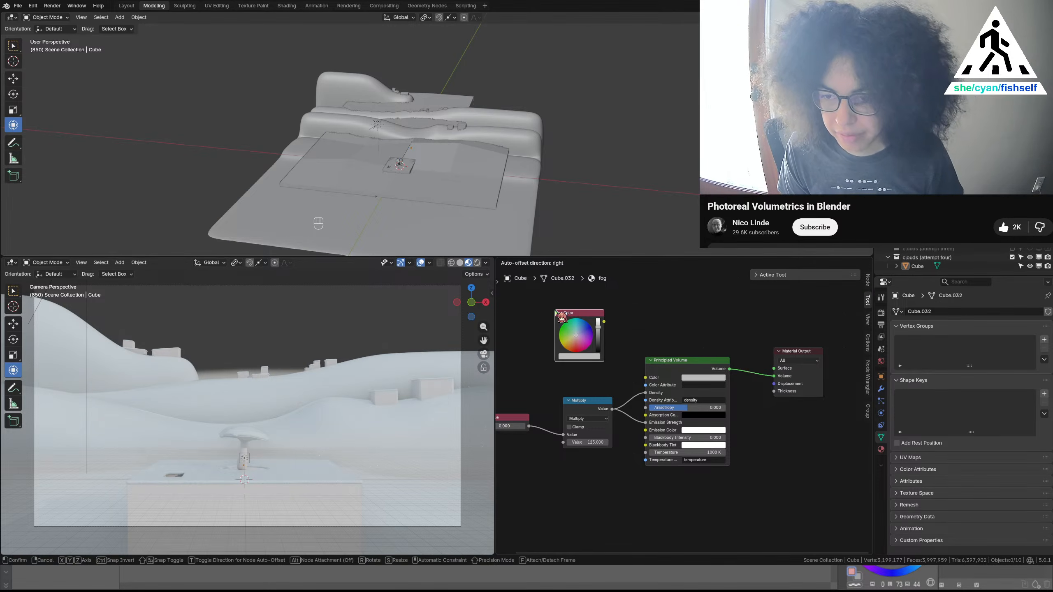
click(555, 310)
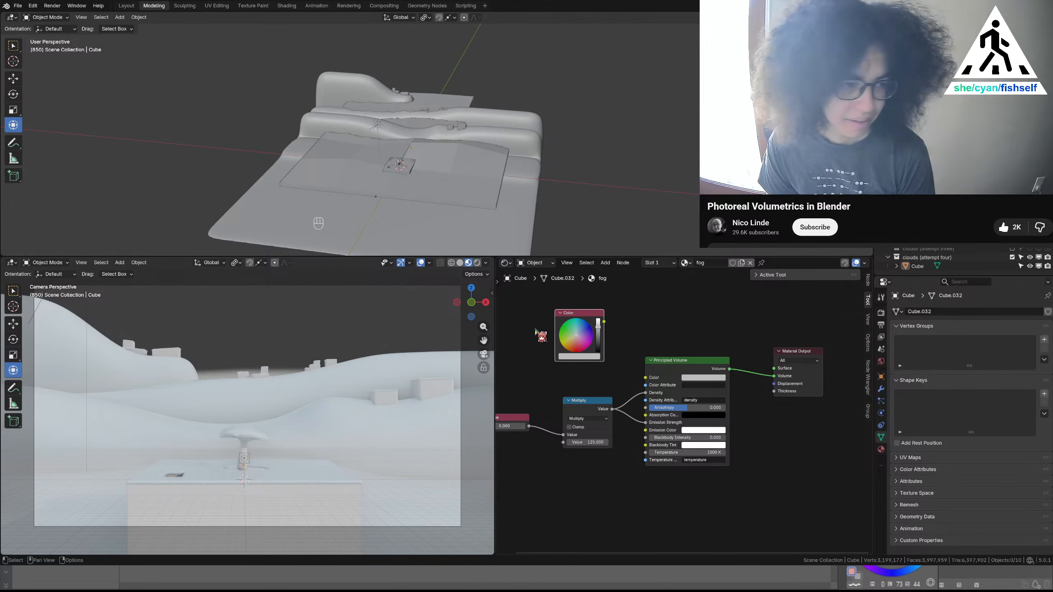
drag(575, 313, 574, 323)
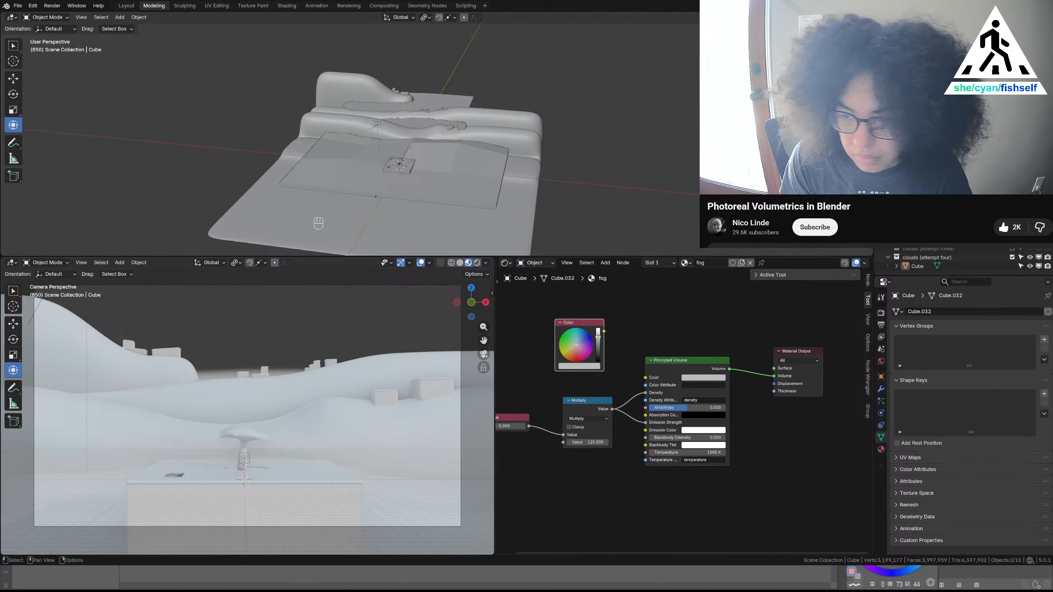
drag(604, 331, 645, 378)
drag(605, 332, 645, 431)
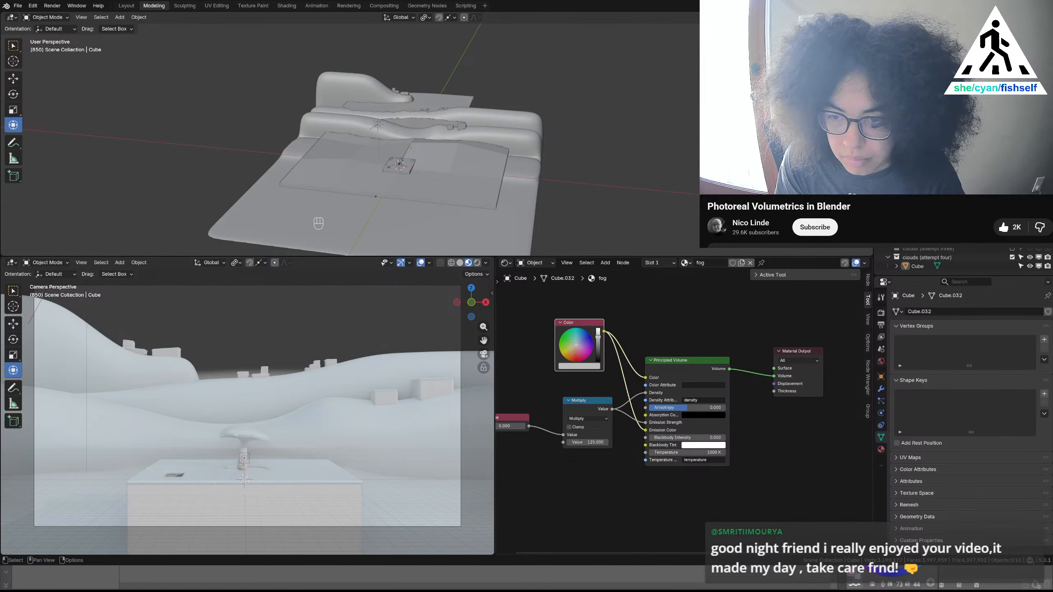
Set the fog's Color node to a very pale blue at full brightness and save the file
drag(576, 344, 597, 330)
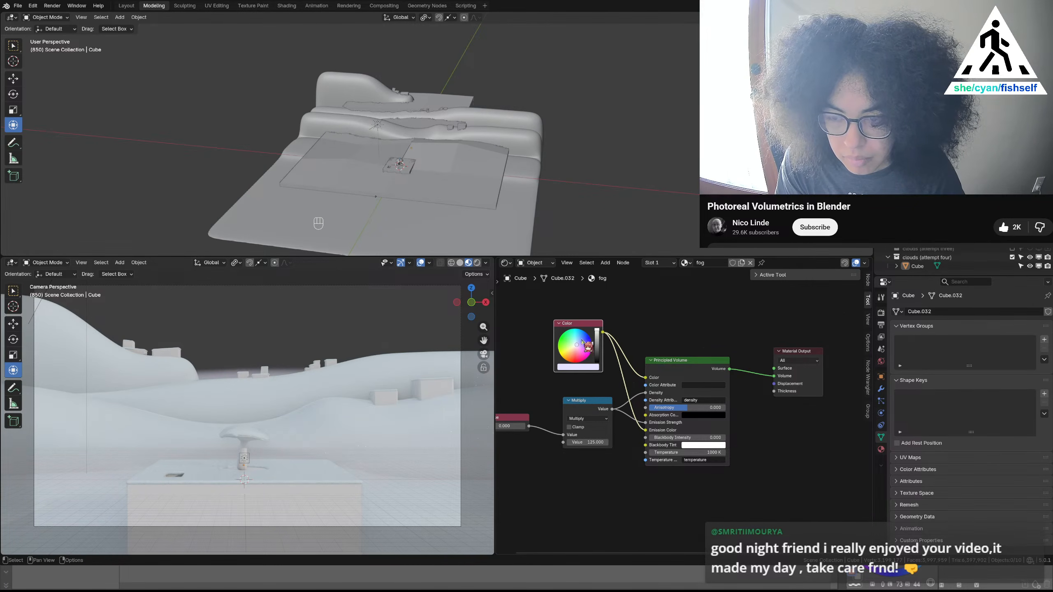
scroll(601, 350, up, 5)
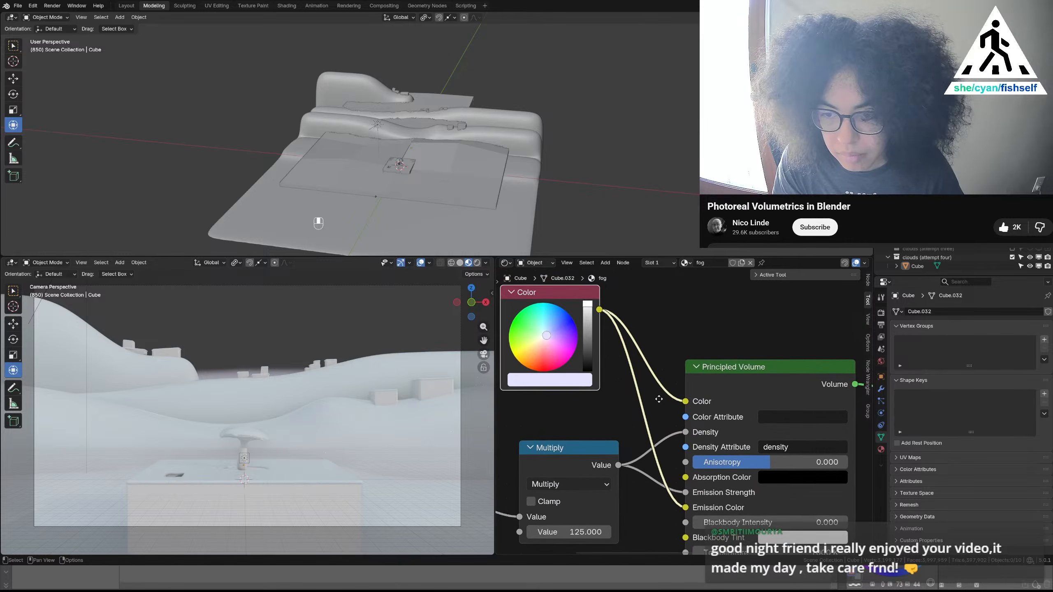
click(589, 381)
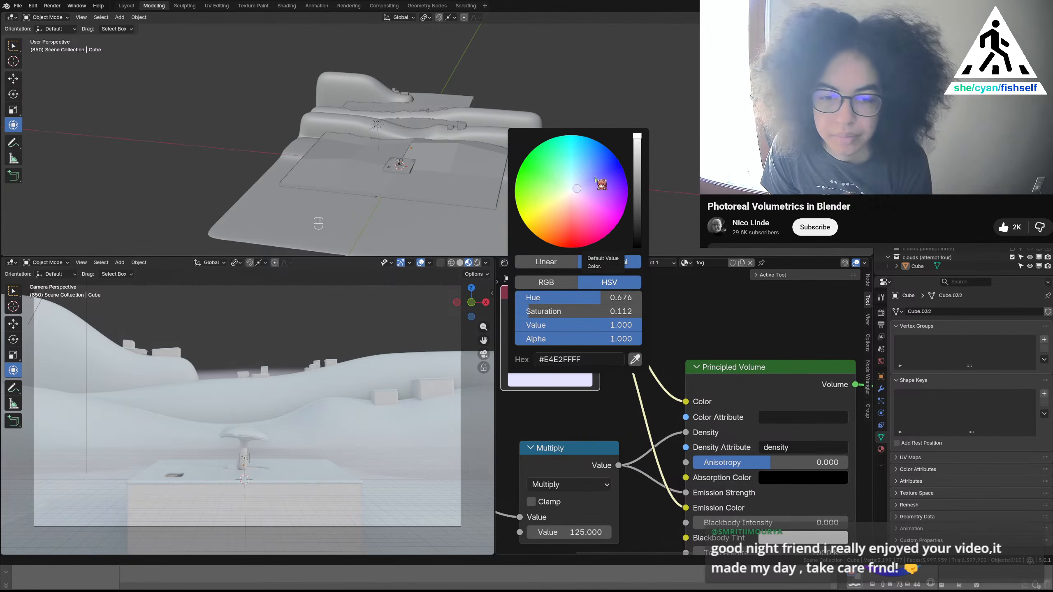
mouse_move(593, 173)
mouse_down()
mouse_move(564, 204)
mouse_move(576, 183)
mouse_up()
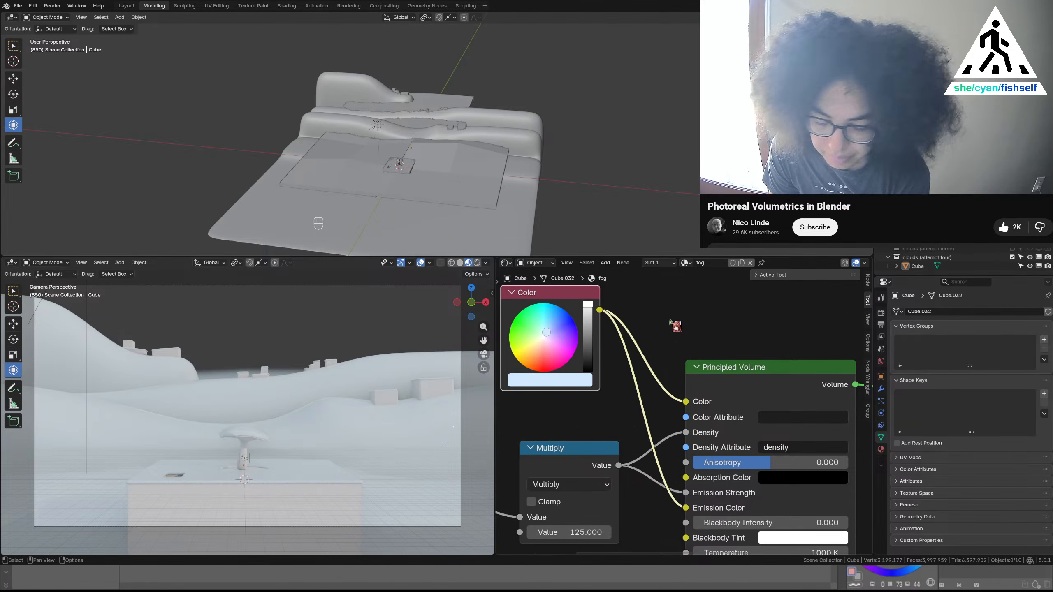
scroll(672, 324, down, 5)
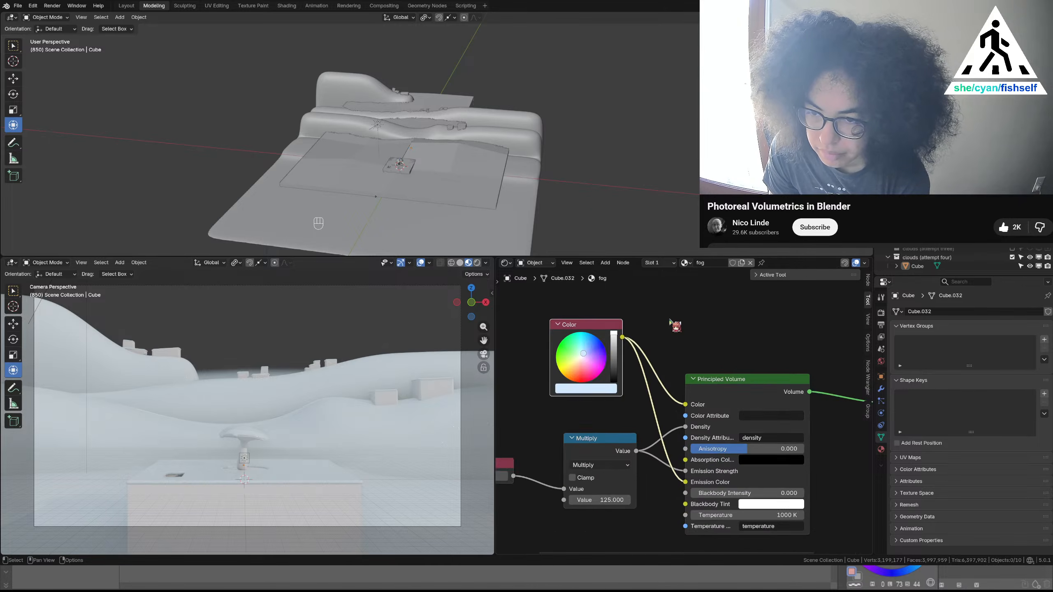
middle_drag(764, 337, 707, 334)
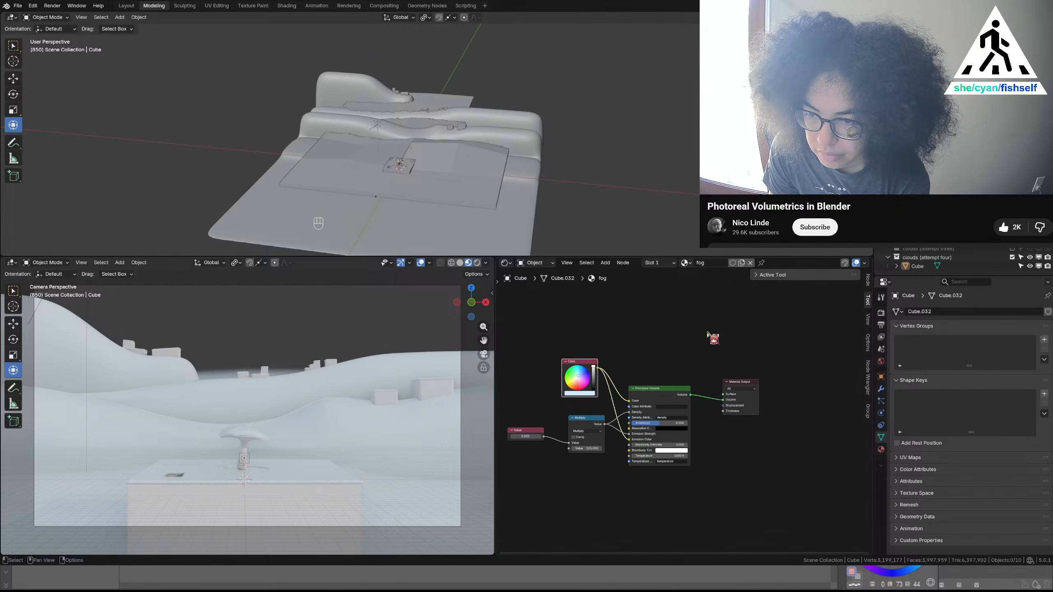
key(ctrl)
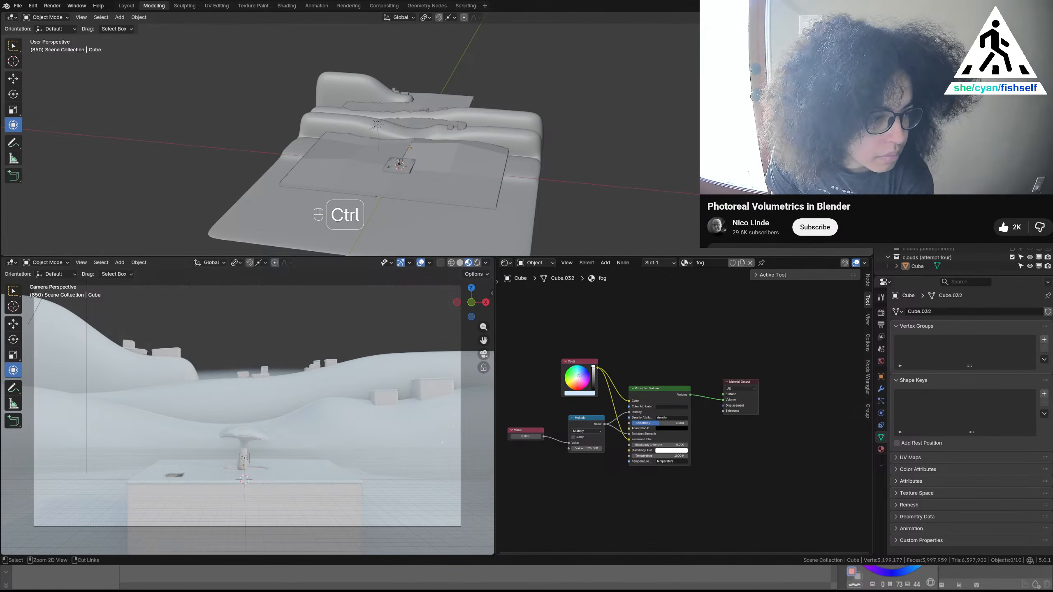
key(ctrl+s)
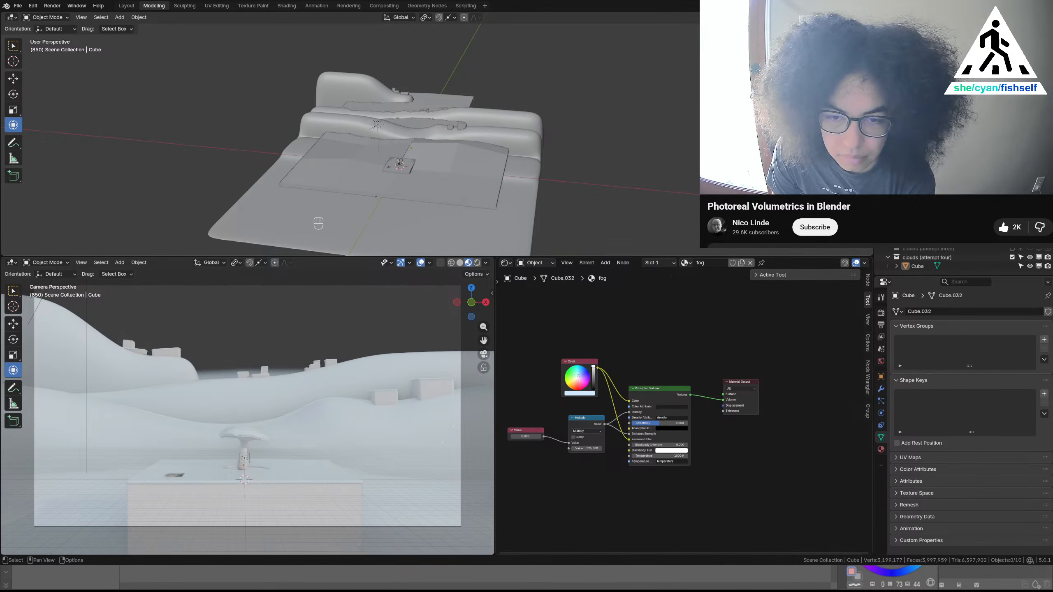
Shift the fog's Color node to a slightly more saturated light cyan-blue
mouse_move(579, 376)
mouse_down()
mouse_move(571, 388)
mouse_move(576, 380)
mouse_up()
scroll(575, 381, up, 2)
middle_drag(564, 381, 654, 396)
scroll(581, 376, up, 3)
drag(567, 353, 567, 352)
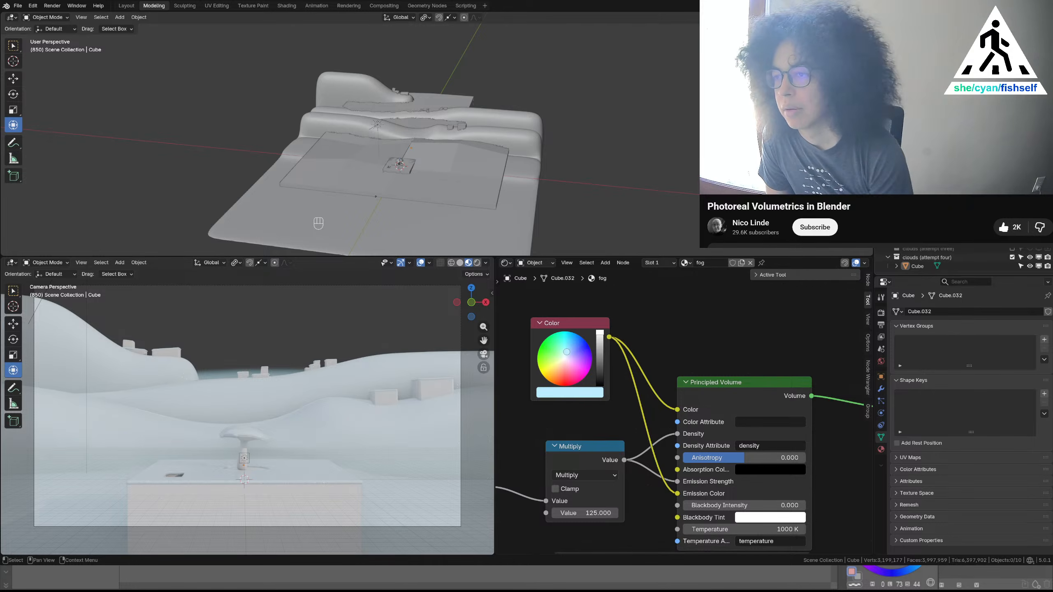
Try a paler color b in the background's bumpy snow material and undo the change
click(918, 187)
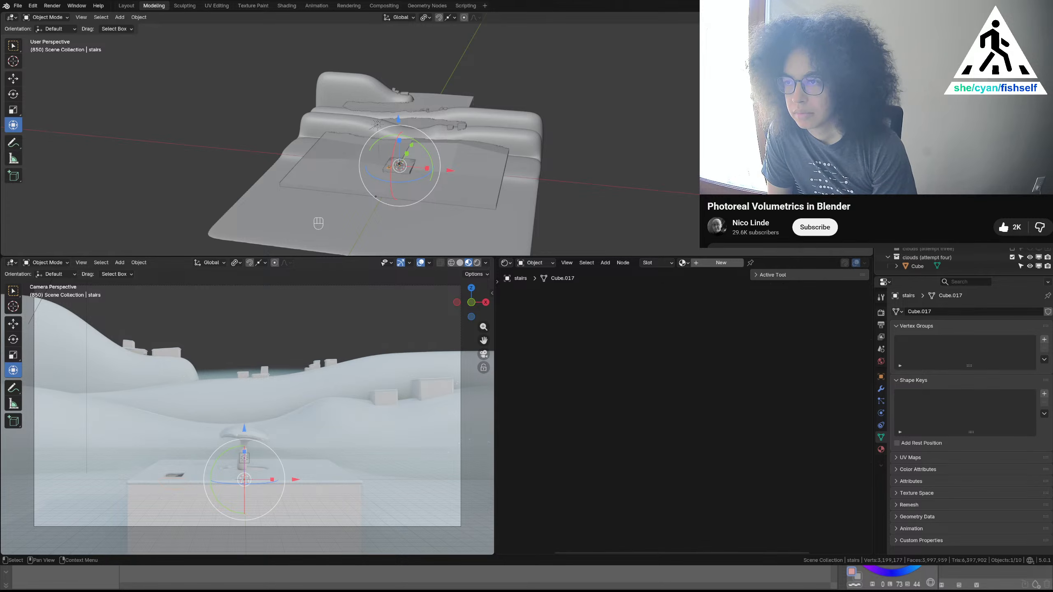
scroll(962, 261, down, 5)
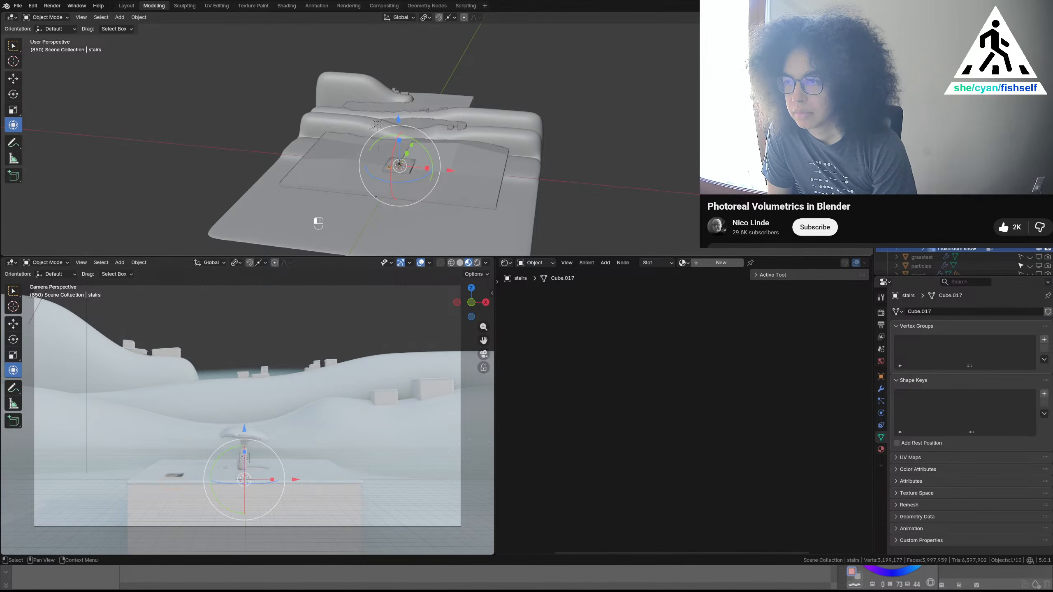
click(319, 224)
scroll(712, 335, down, 6)
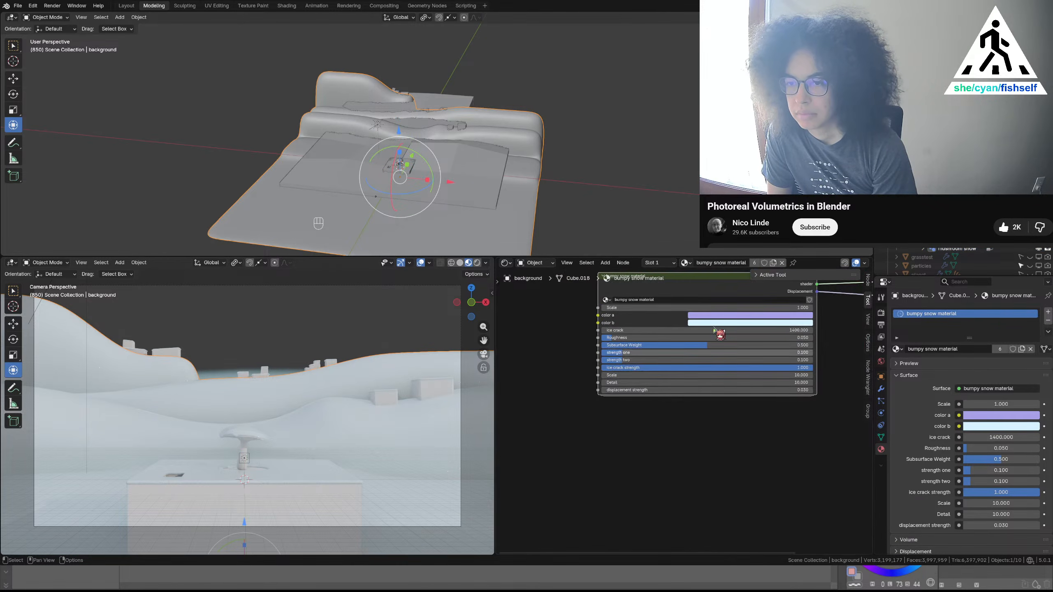
middle_drag(661, 461, 572, 507)
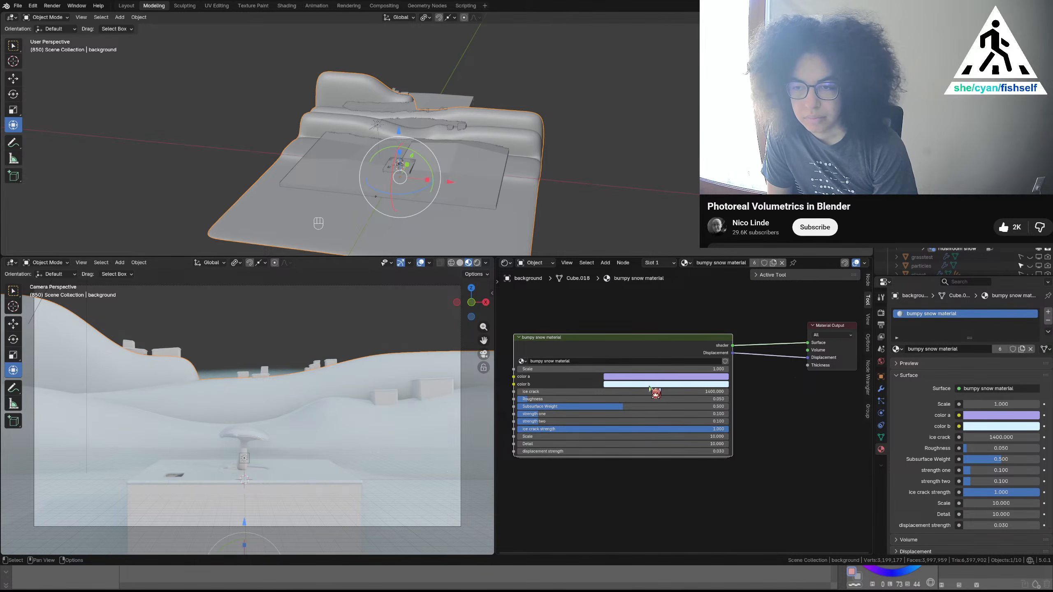
click(655, 384)
drag(637, 290, 636, 289)
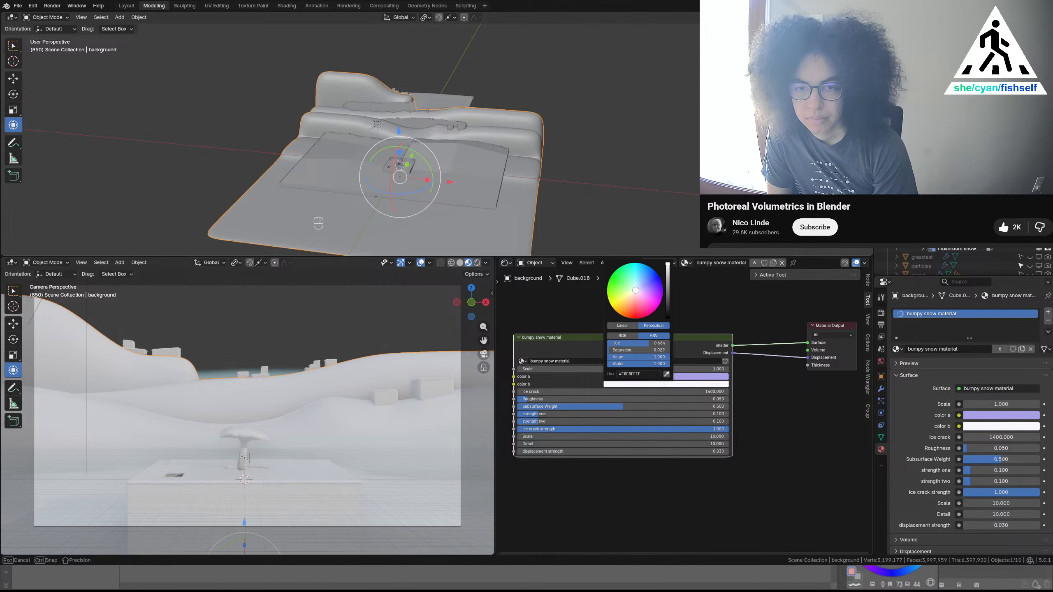
drag(635, 291, 637, 287)
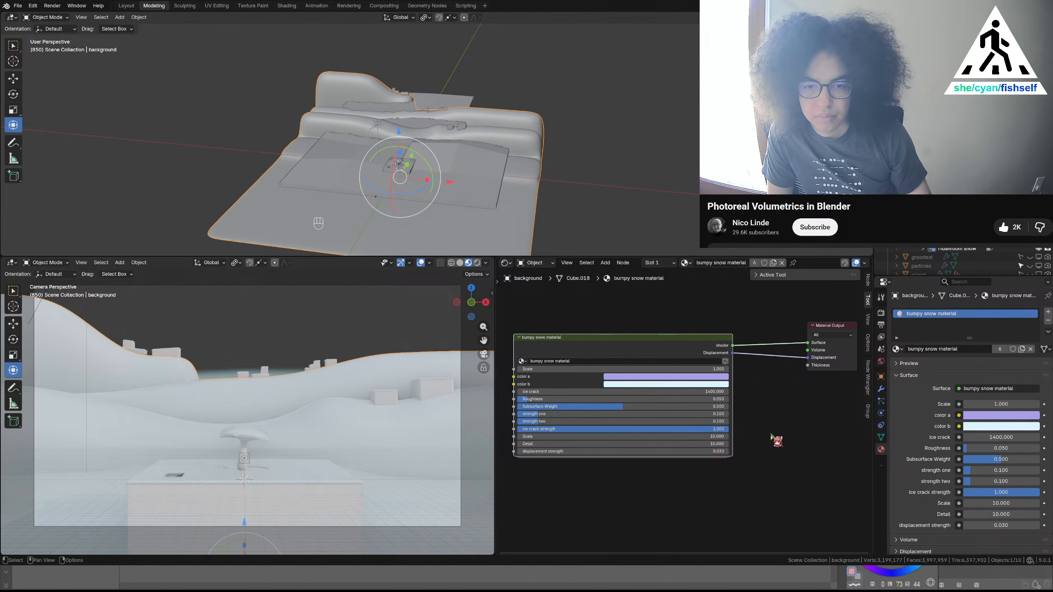
key(ctrl)
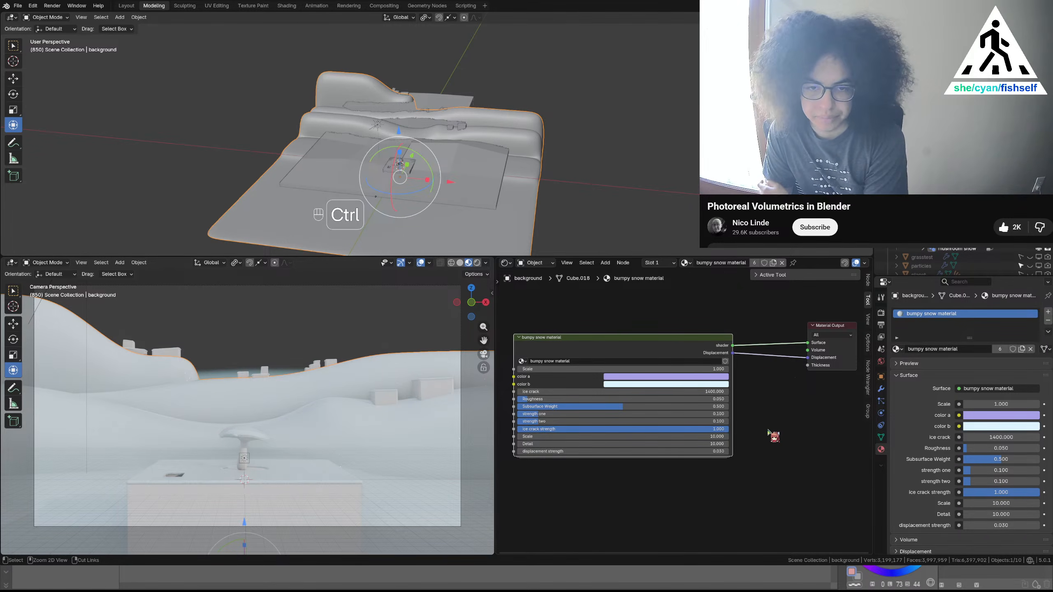
key(ctrl+z)
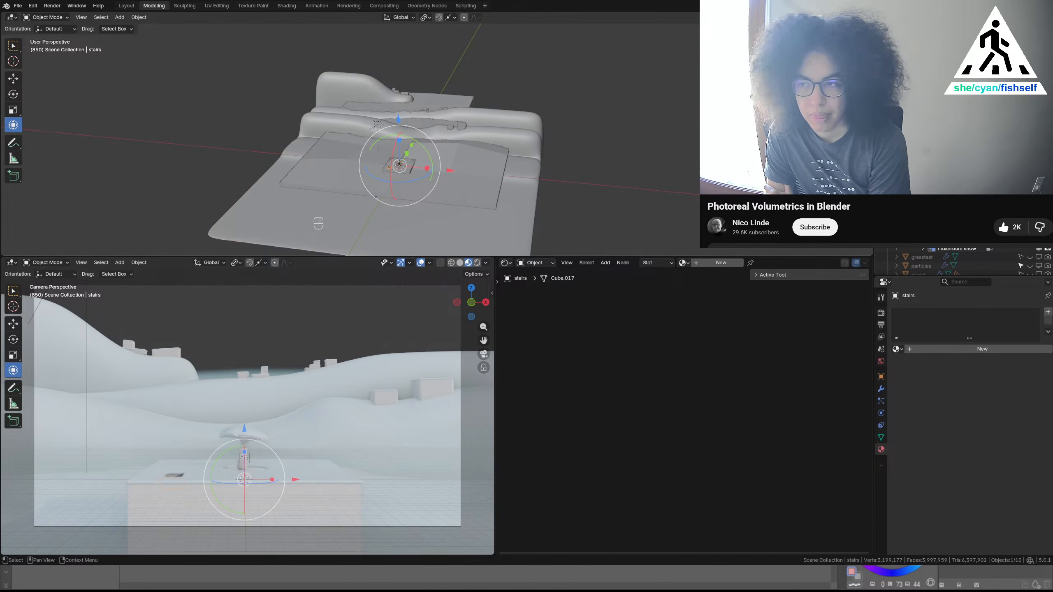
Enable the clouds (attempt three) collection, expand it and make its Icosphere.004 the active object
click(680, 207)
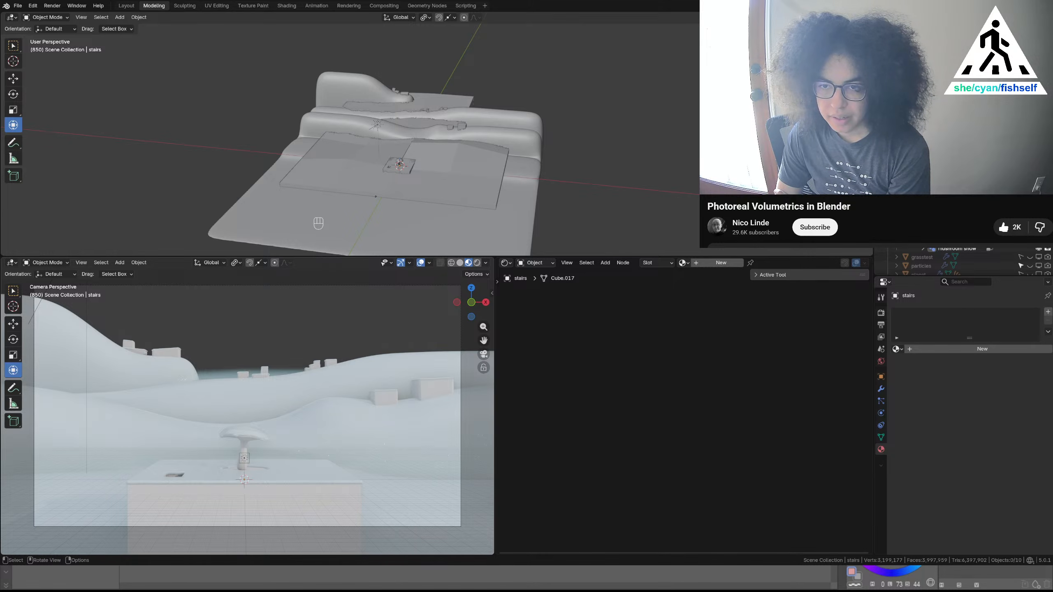
click(464, 183)
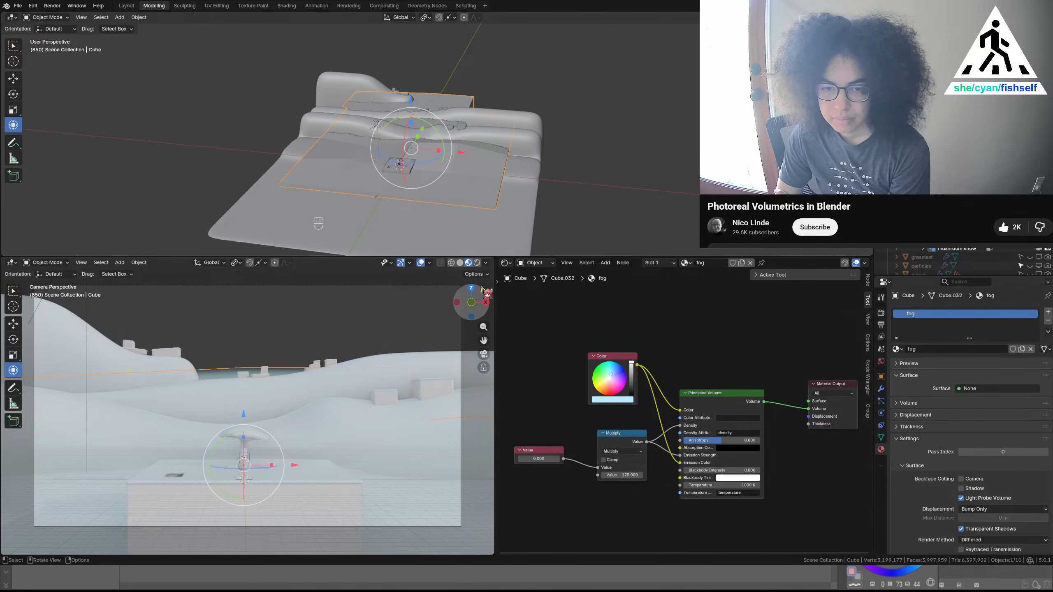
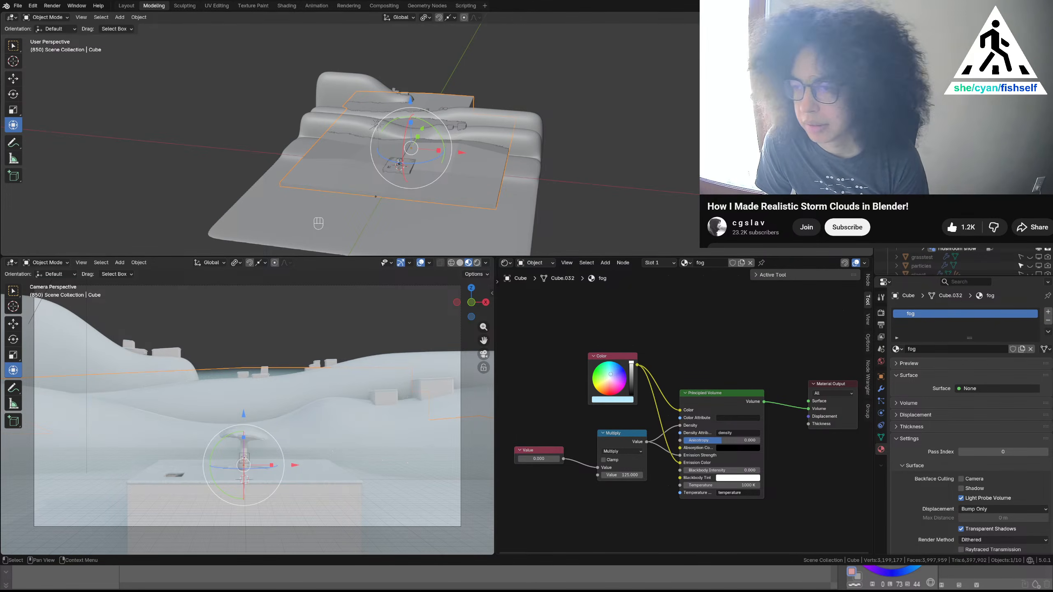
scroll(964, 262, down, 5)
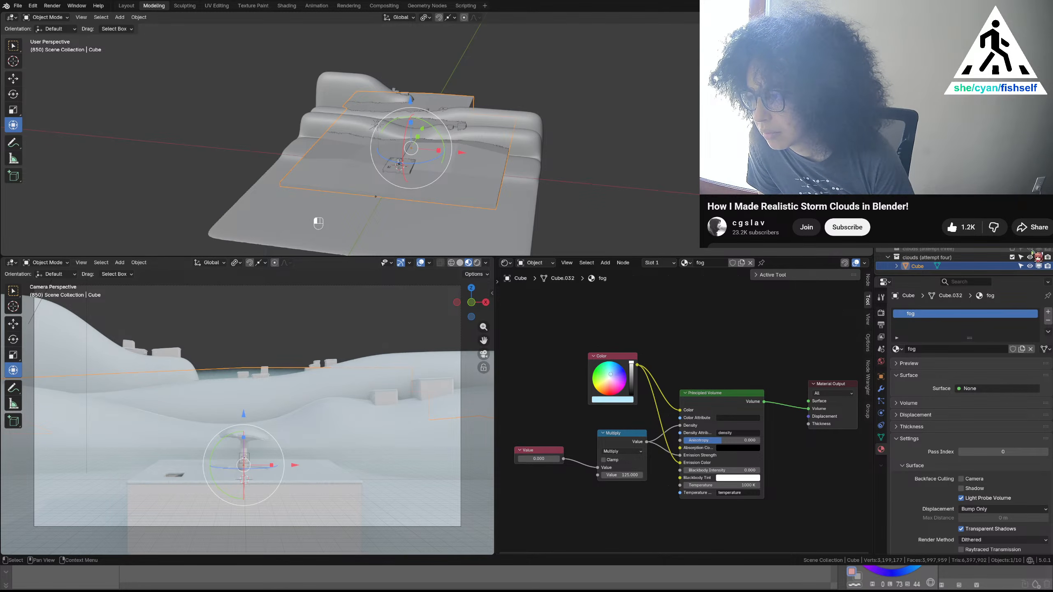
click(1011, 250)
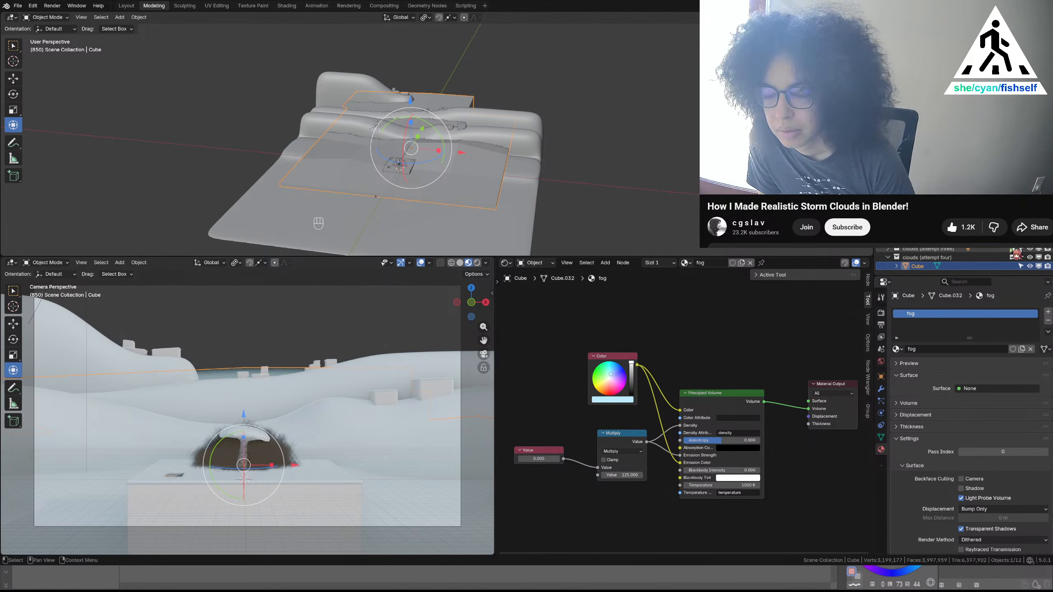
click(889, 249)
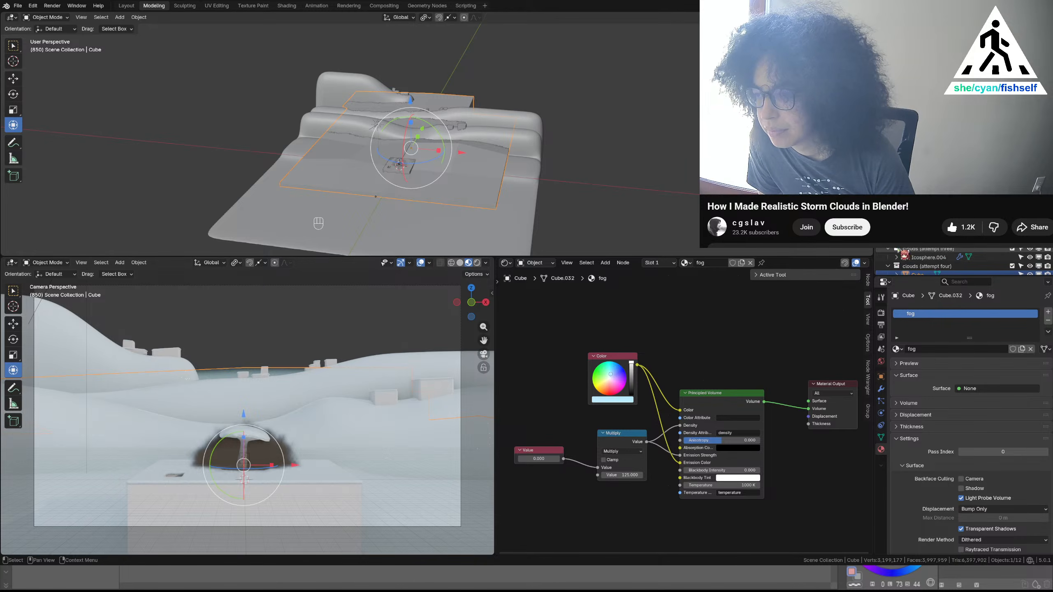
click(931, 257)
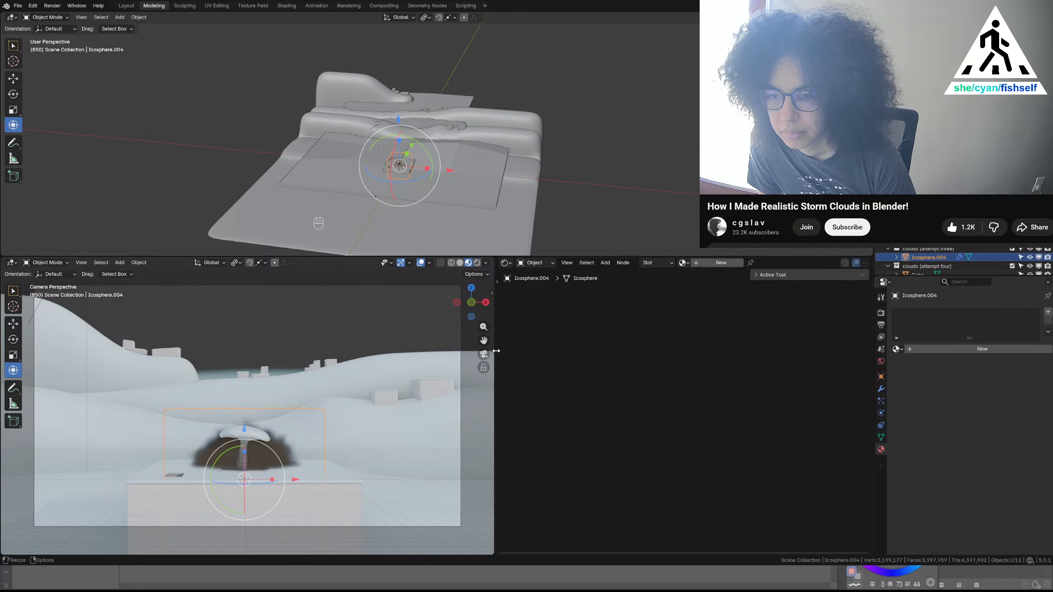
click(942, 249)
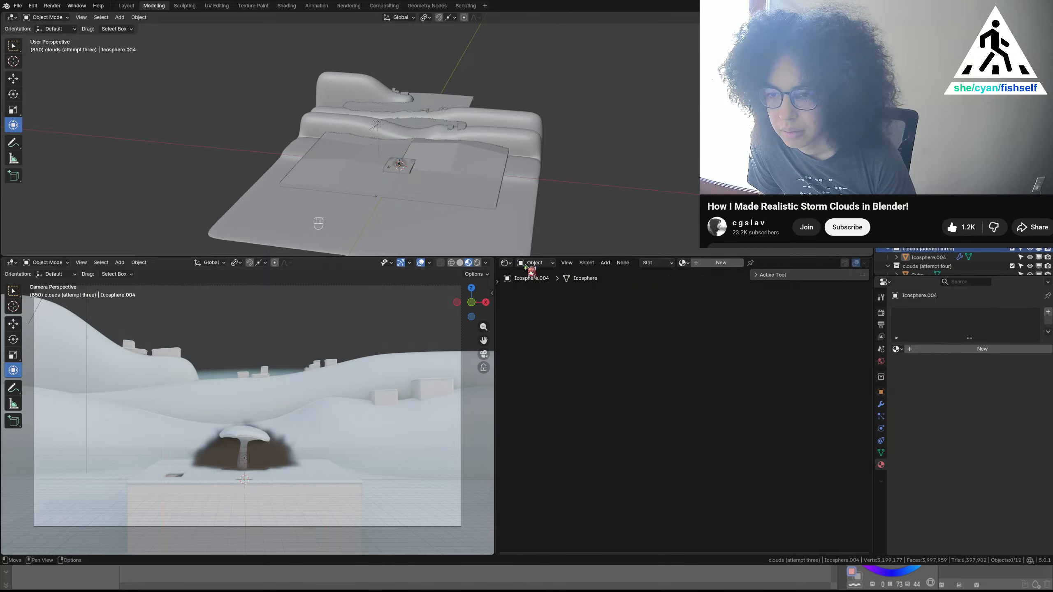
Switch the node editor to Geometry Nodes and bring the Set Position and volume nodes of Icosphere.004 into view
click(507, 262)
click(534, 318)
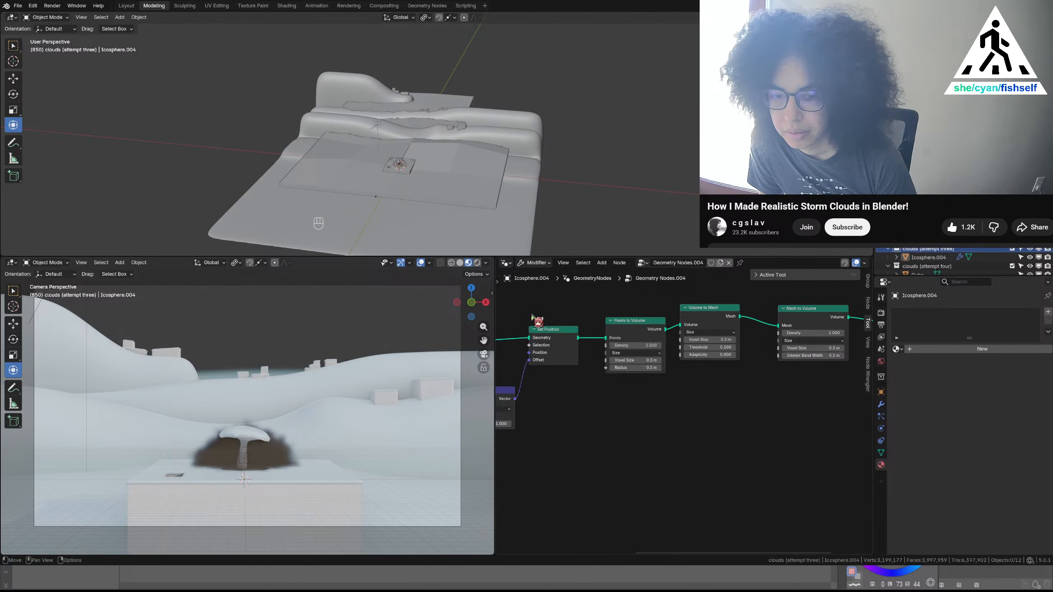
scroll(583, 356, down, 4)
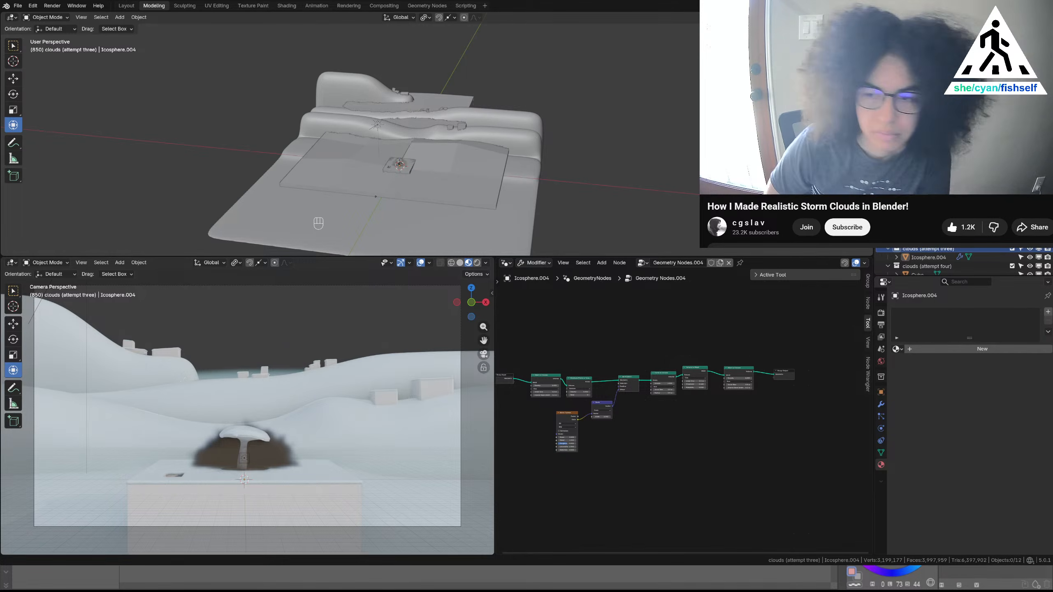
scroll(682, 411, up, 3)
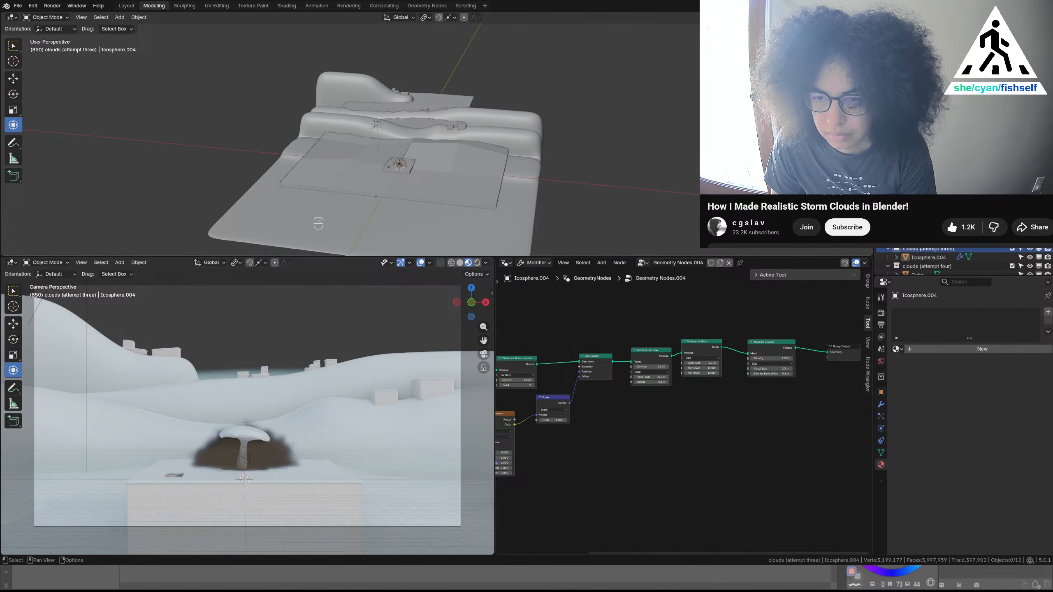
middle_drag(637, 434, 682, 434)
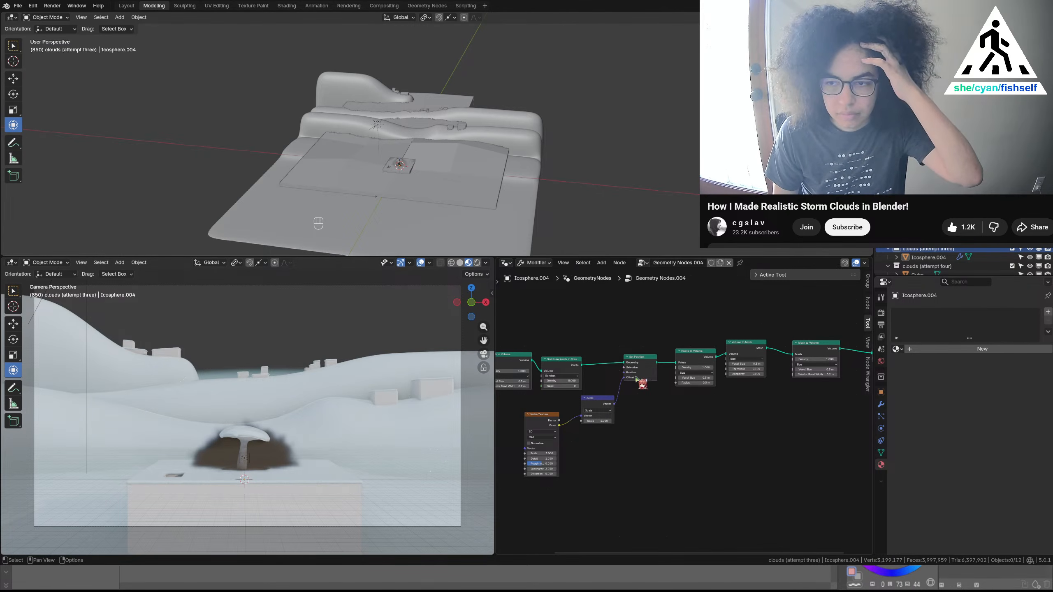
Move the Set Position, Scale and Noise Texture nodes back toward the point distribution node, widening the gap before Points to Volume
key(g)
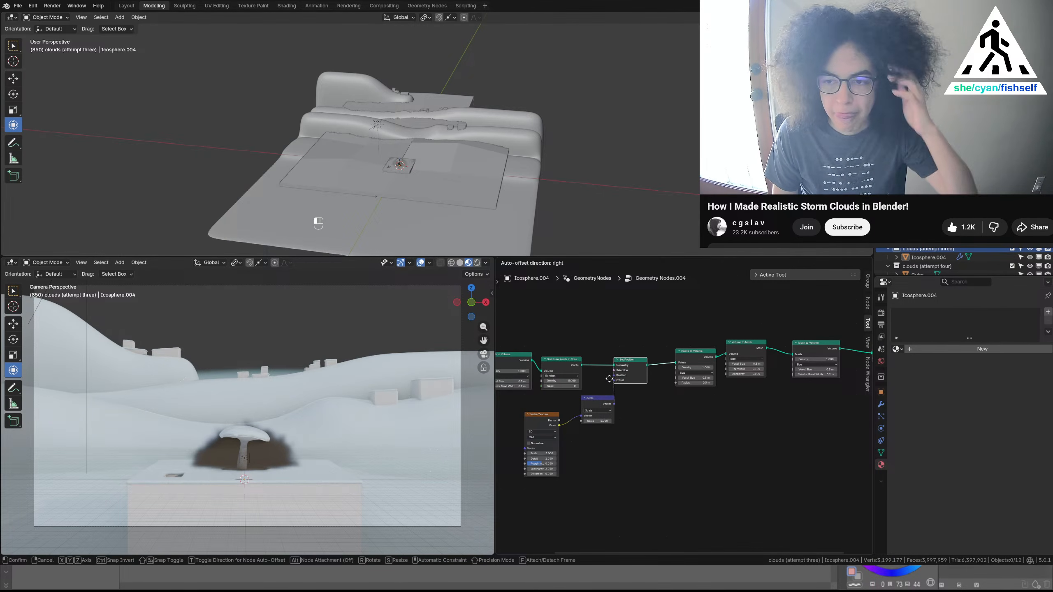
shift+drag(622, 472, 540, 422)
shift+drag(617, 429, 611, 417)
drag(590, 421, 583, 420)
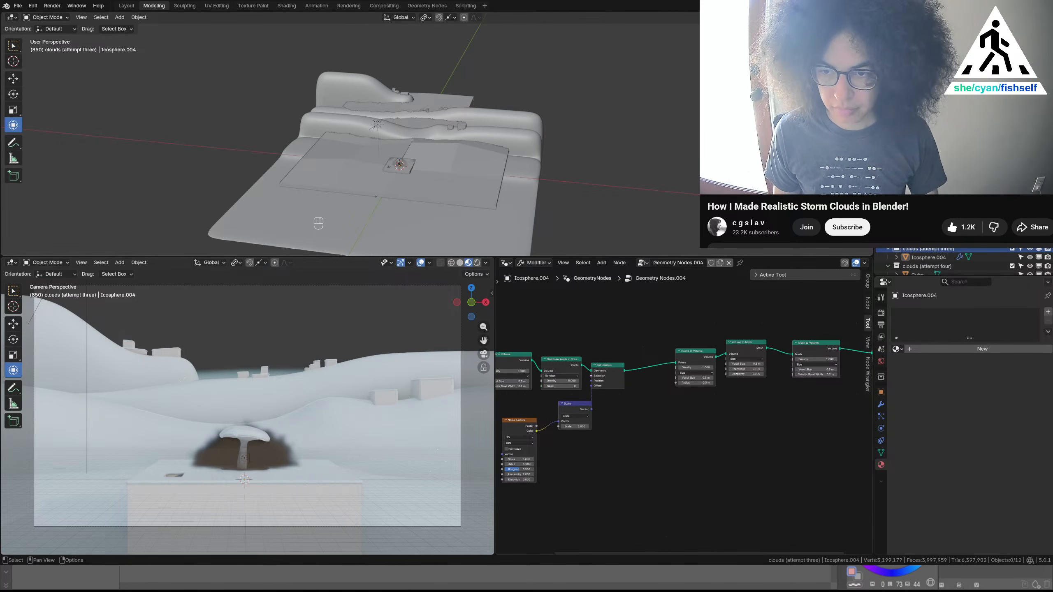
Duplicate the Set Position node into the link before Points to Volume and save the file
key(shift+d)
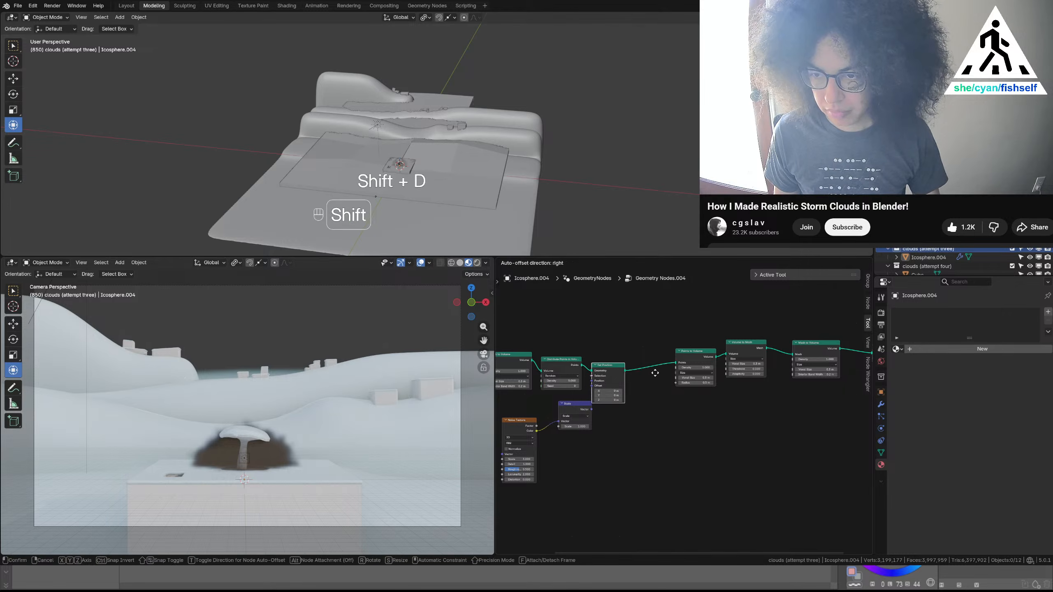
click(676, 373)
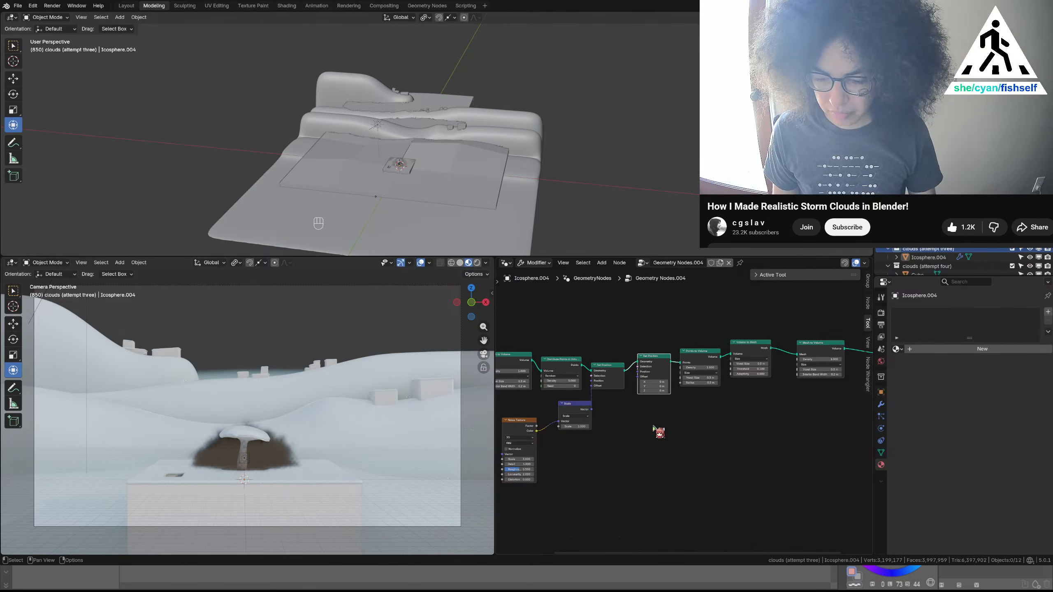
click(639, 442)
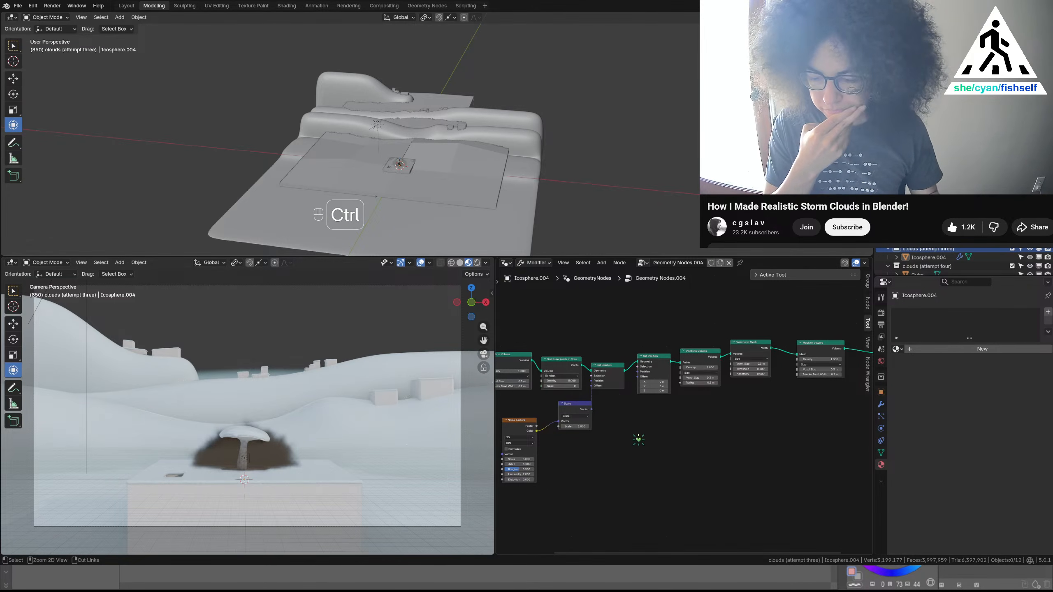
key(ctrl+s)
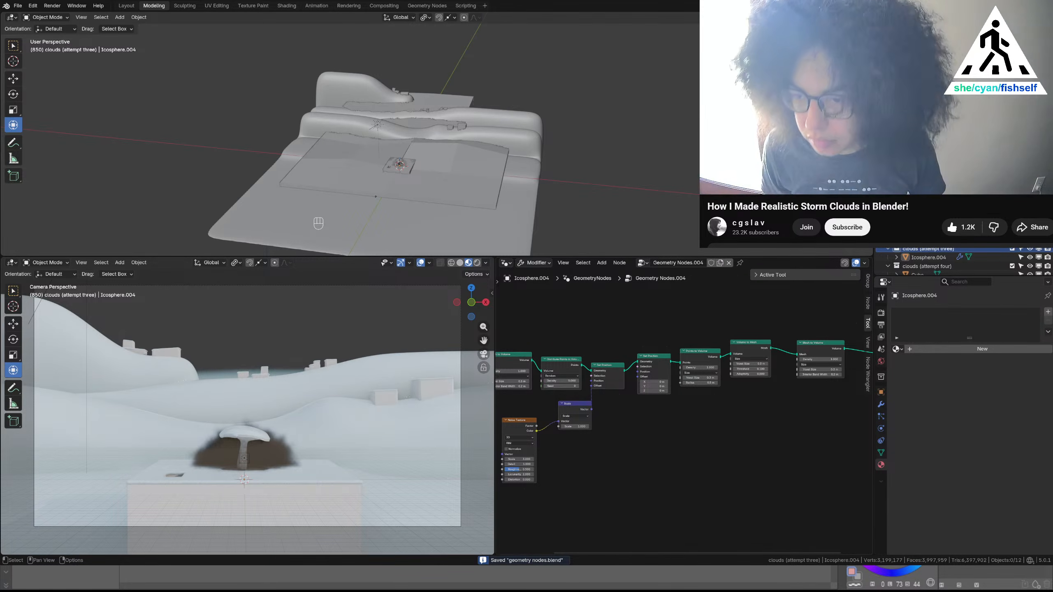
Shift the second Set Position node and all nodes after it farther away from the first Set Position
scroll(630, 414, down, 4)
middle_drag(624, 432, 565, 435)
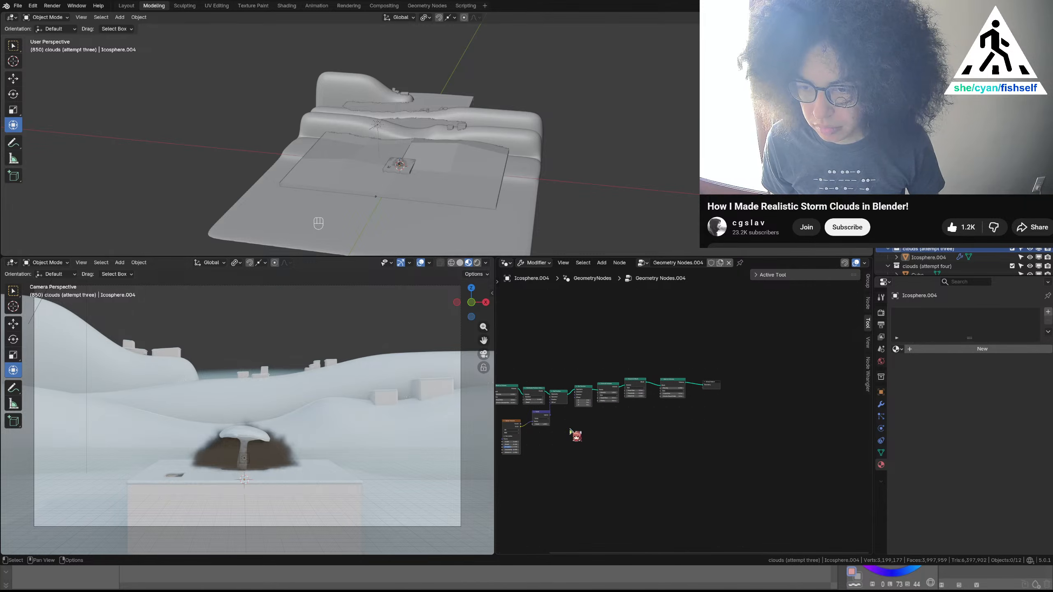
drag(579, 418, 800, 386)
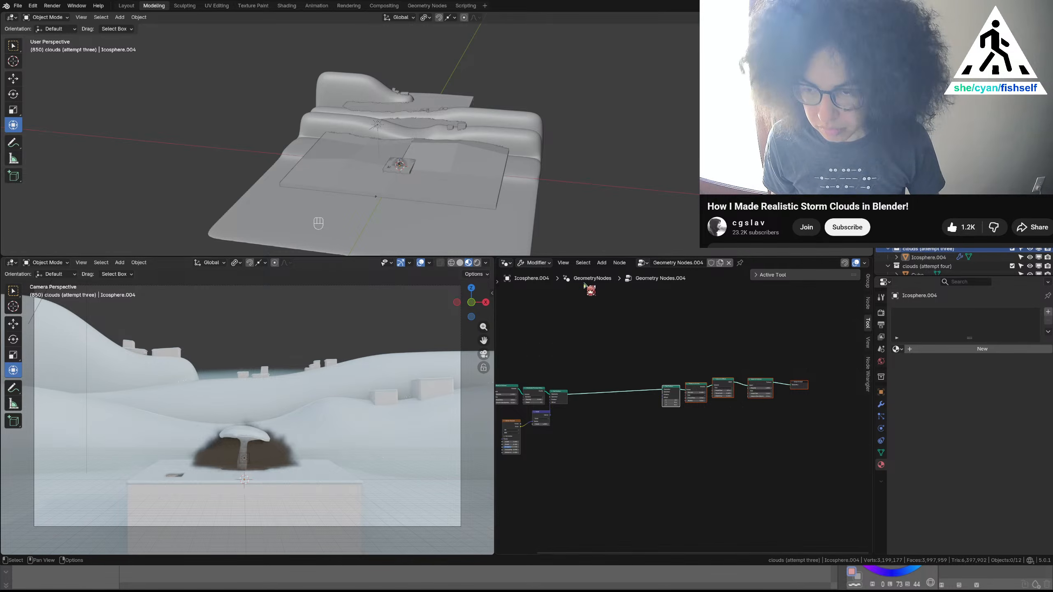
Add a Voronoi Texture node below the gap between the two Set Position nodes
key(shift+a)
mouse_move(592, 439)
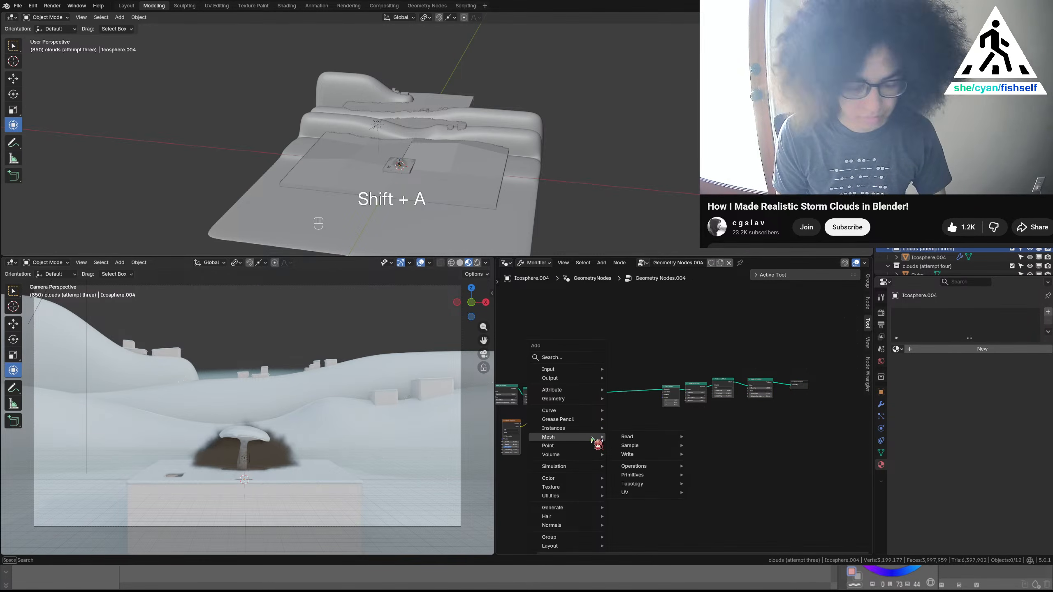
text(voronoi)
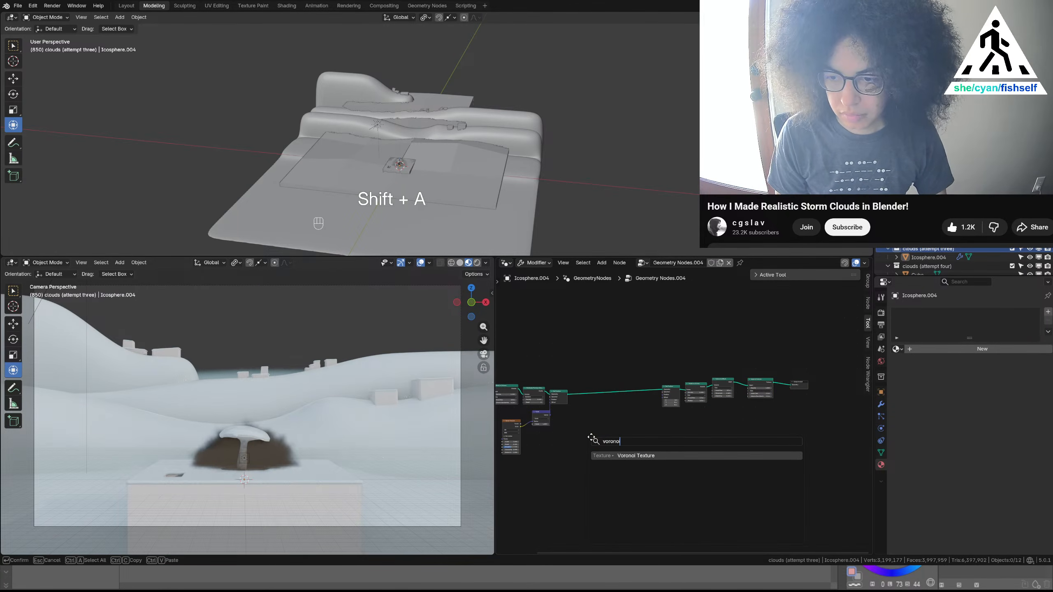
key(Return)
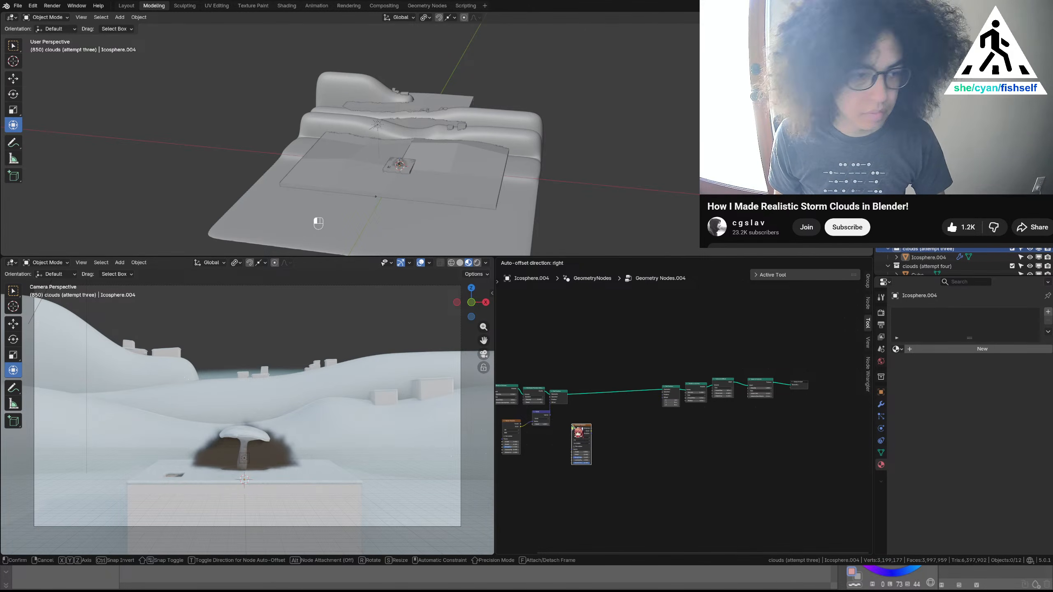
click(573, 427)
scroll(573, 426, up, 2)
middle_drag(593, 425, 659, 430)
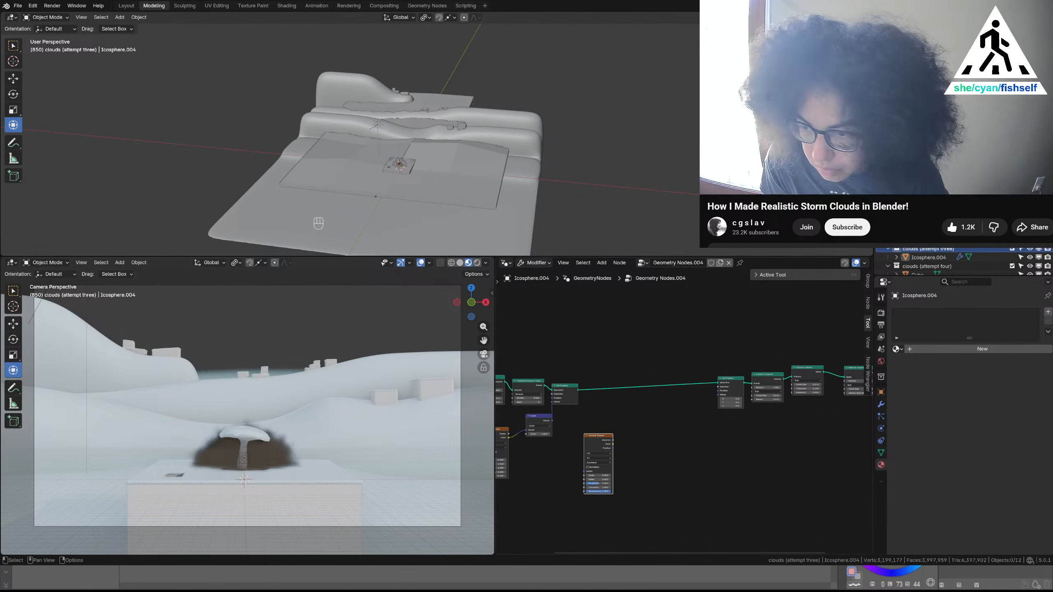
scroll(649, 399, up, 5)
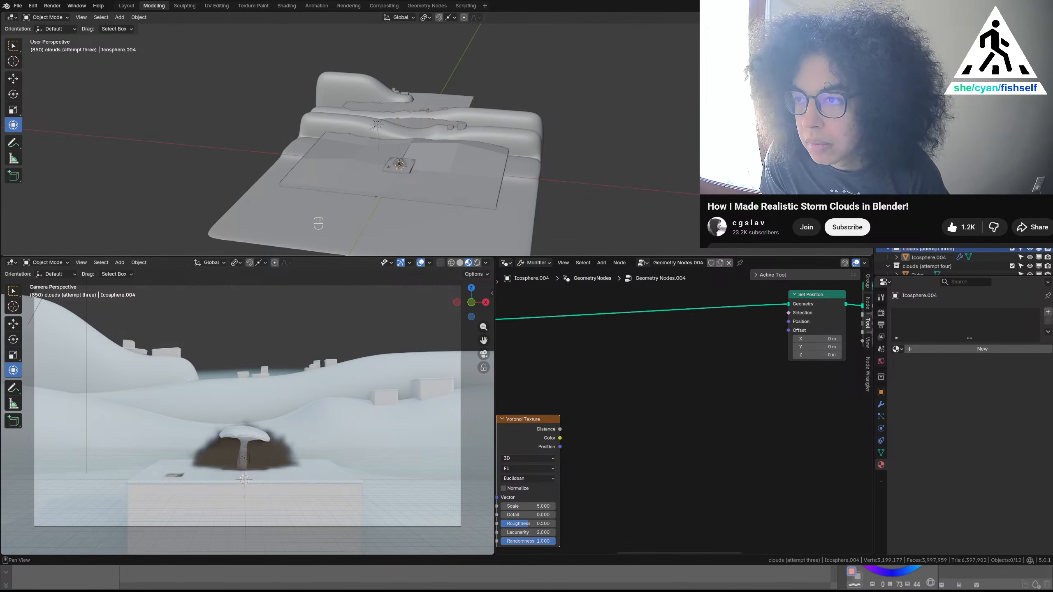
click(12, 17)
click(16, 18)
right_click(170, 17)
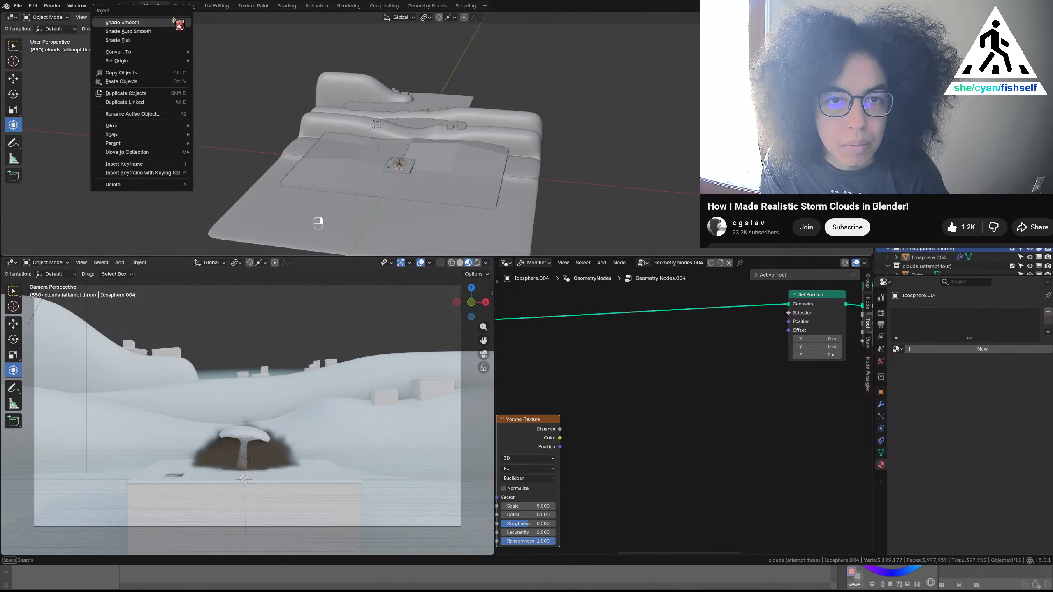
right_click(209, 17)
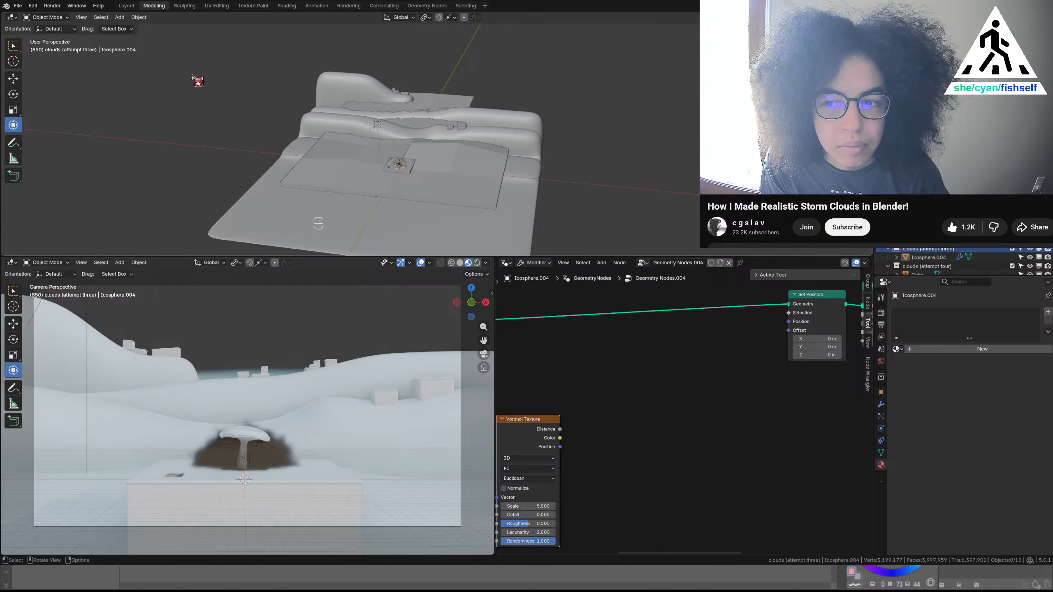
Rename the Icosphere.004 geometry node tree to clouds3 and pin it in the node editor
click(740, 262)
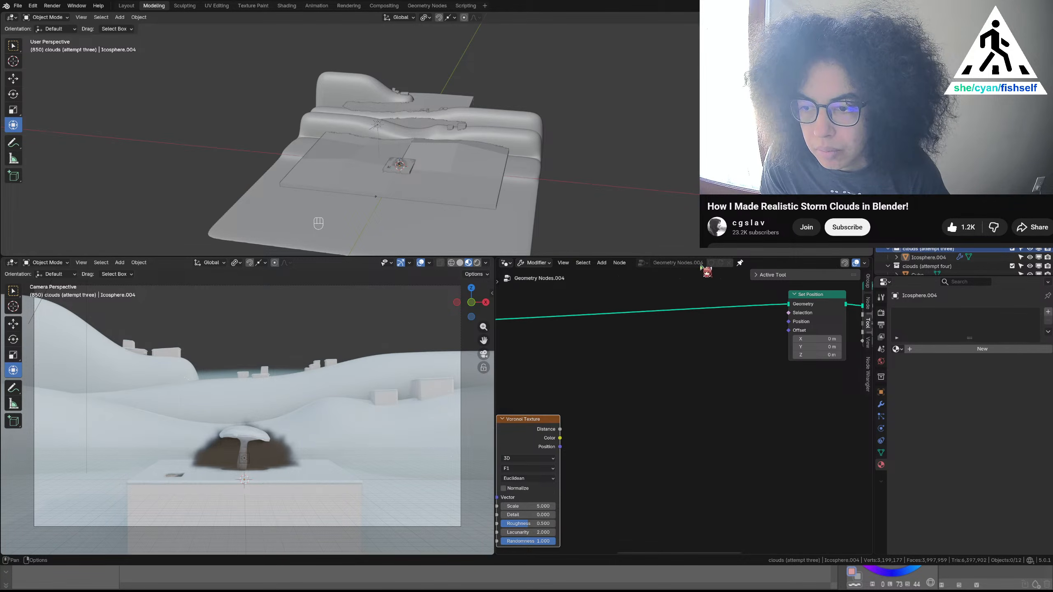
click(740, 263)
double_click(691, 264)
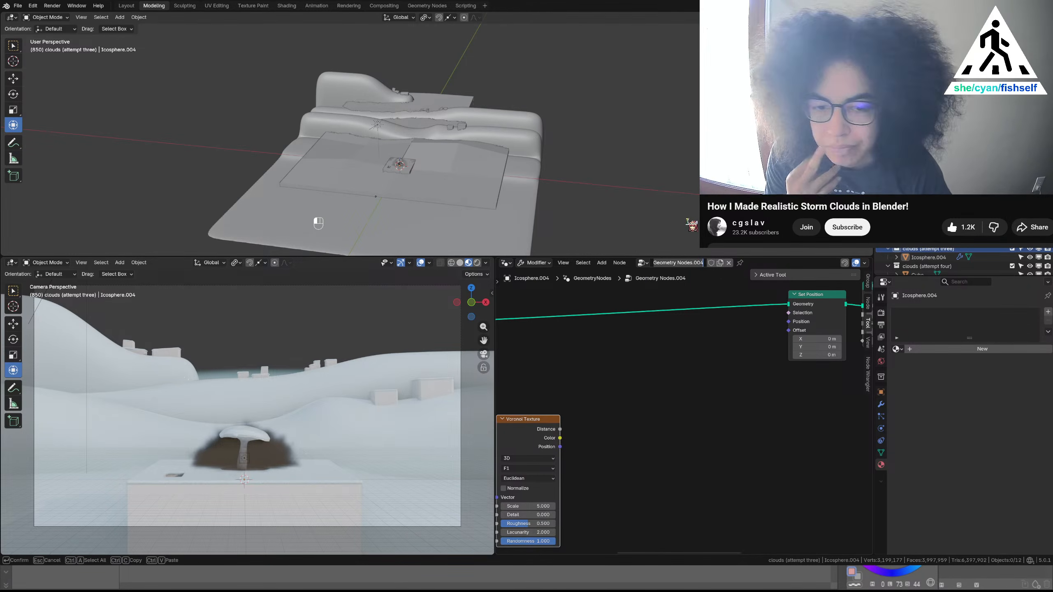
text(clouds)
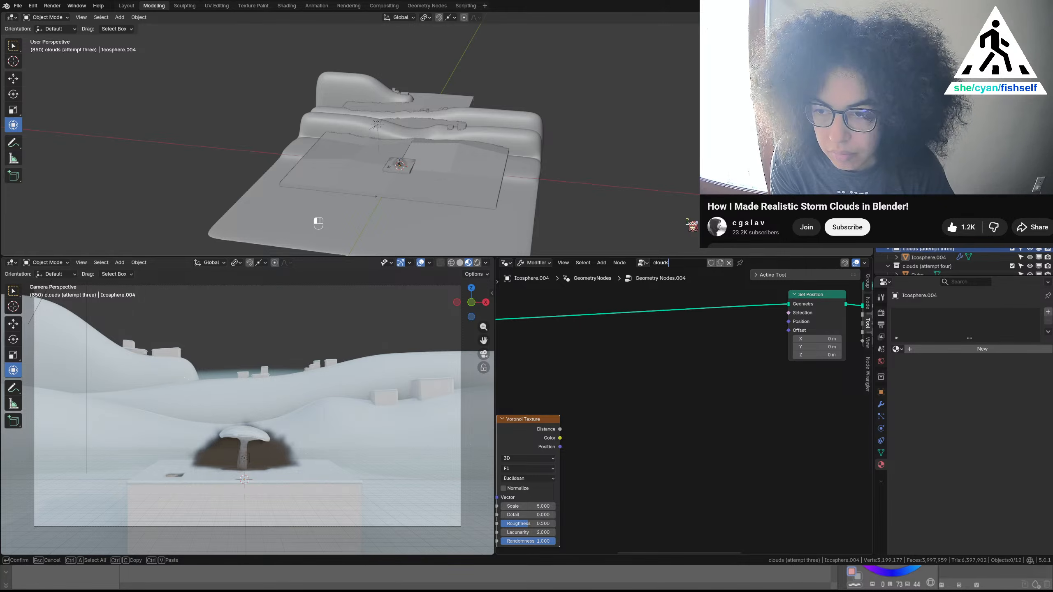
text(3)
key(Return)
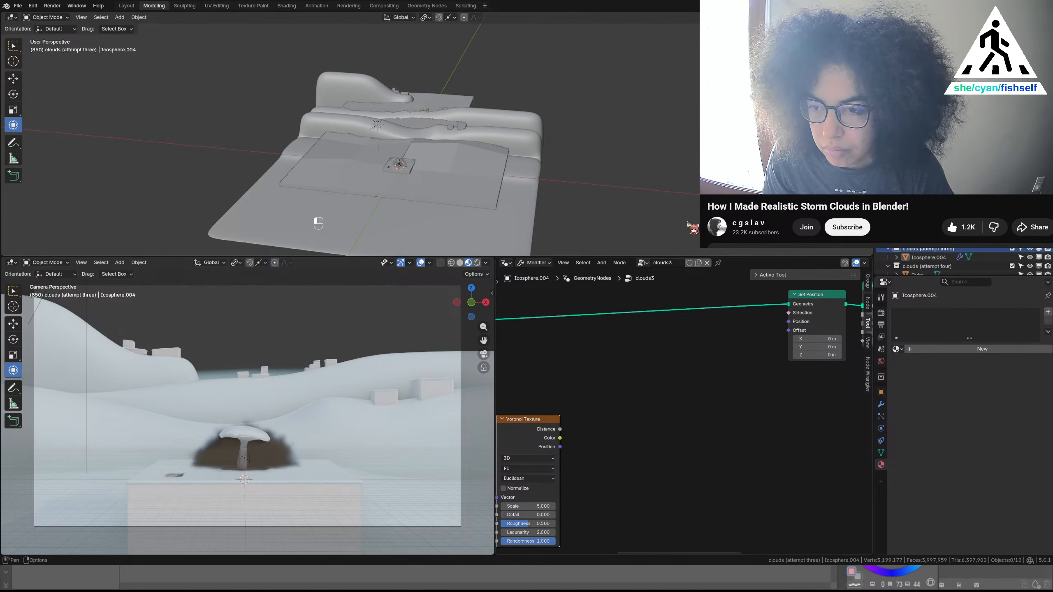
click(718, 263)
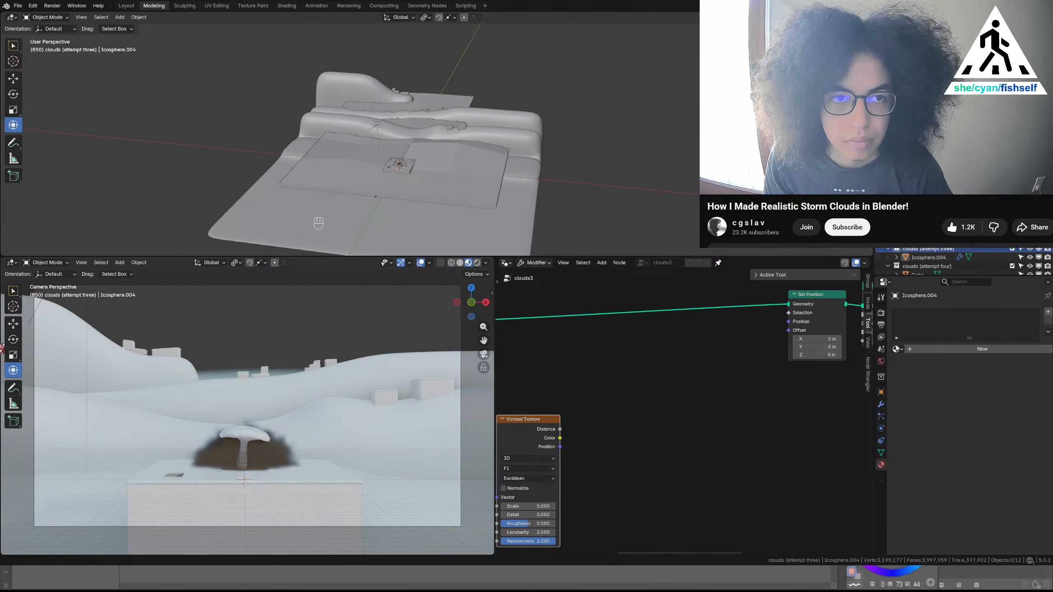
right_click(3, 16)
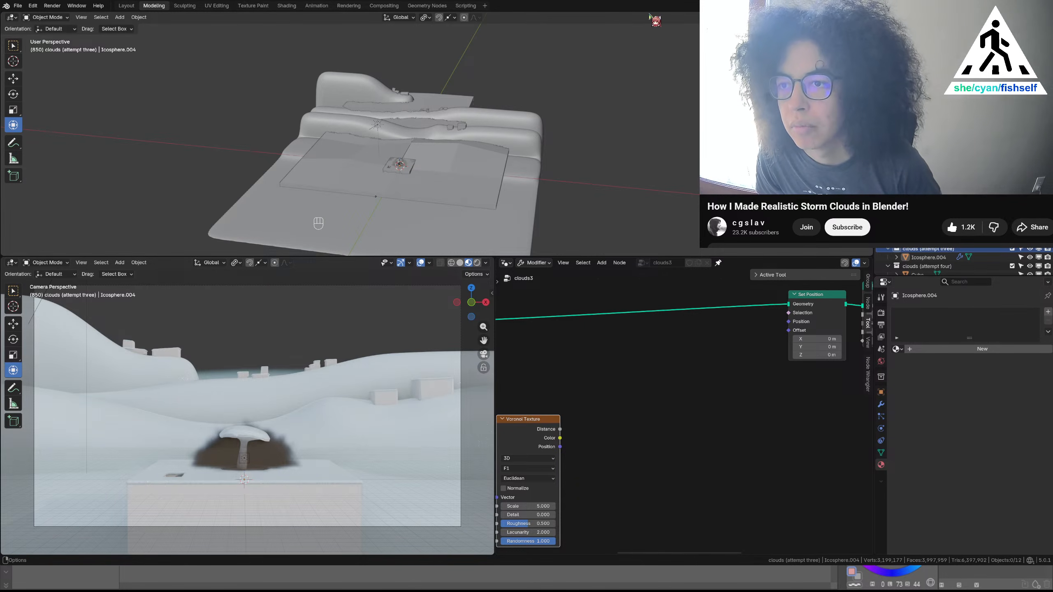
drag(649, 13, 649, 18)
right_click(652, 21)
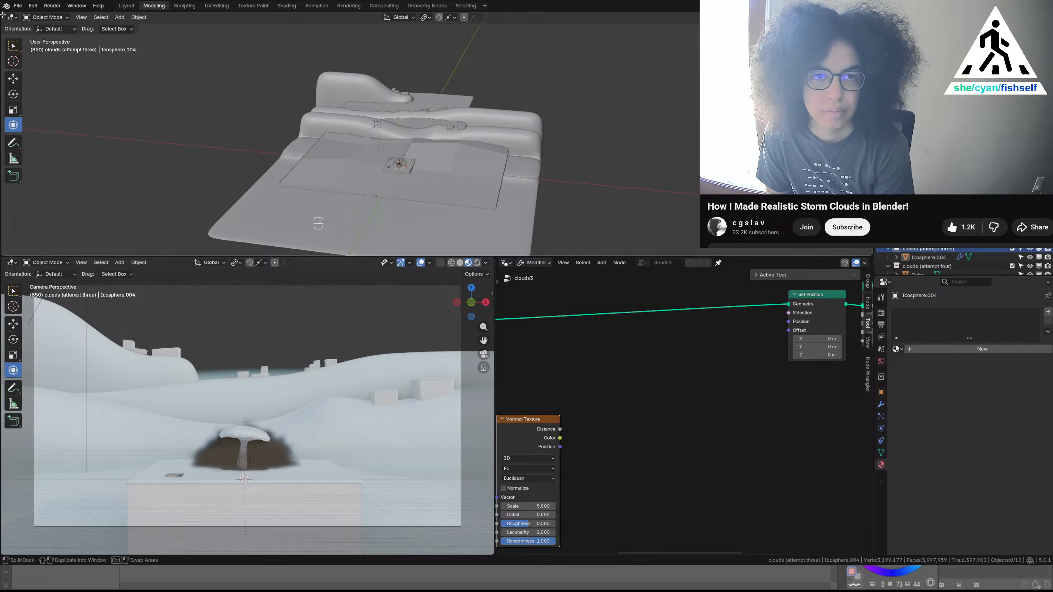
drag(3, 14, 326, 18)
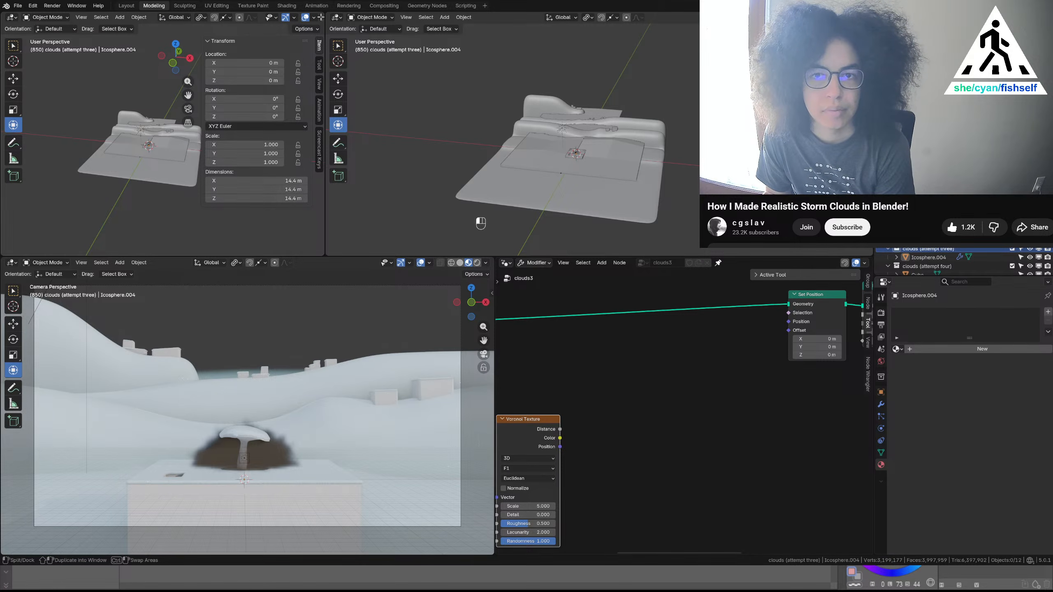
drag(326, 14, 284, 22)
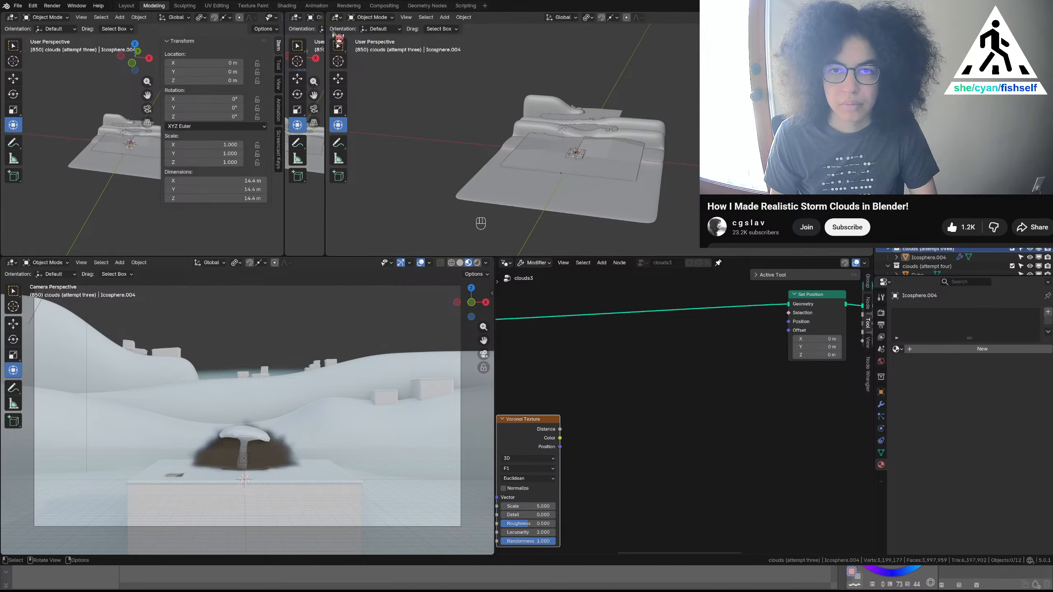
drag(284, 16, 9, 16)
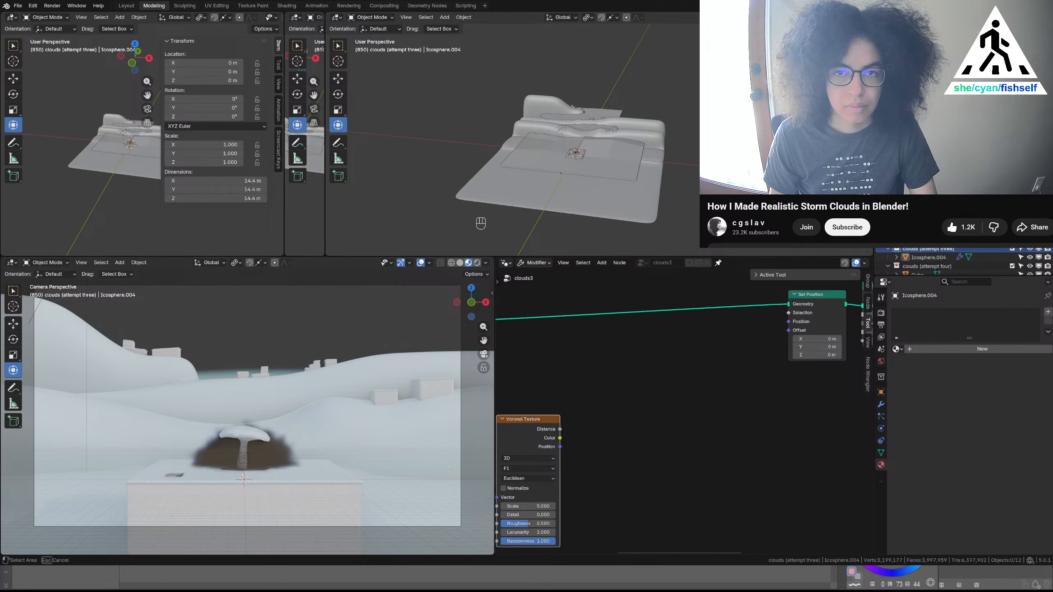
drag(283, 16, 305, 16)
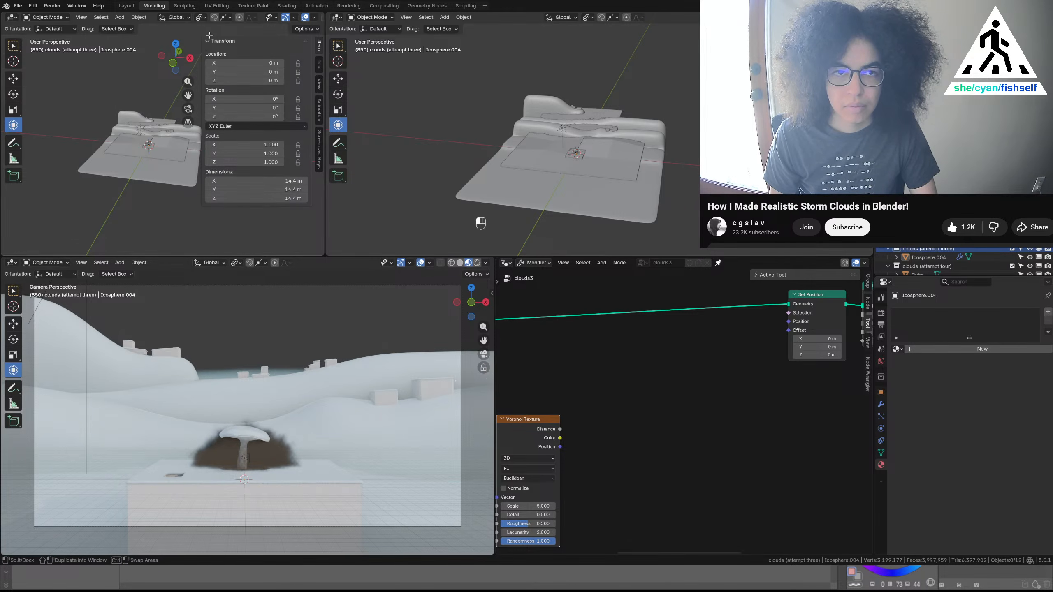
drag(209, 35, 100, 208)
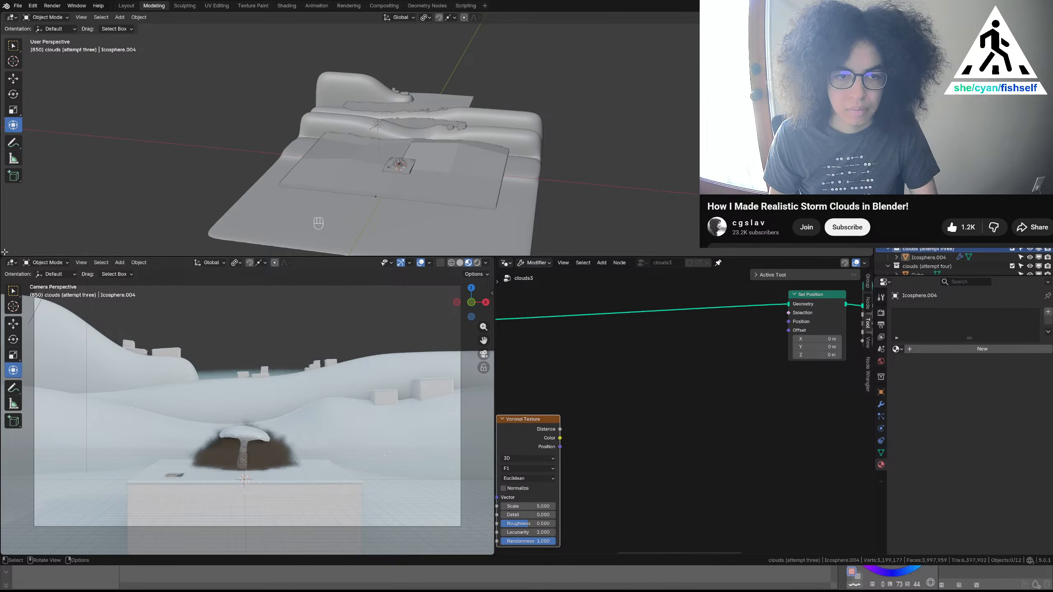
Extend the Outliner over the upper viewport and split that area again, making its wide part a 3D Viewport
drag(5, 252, 66, 6)
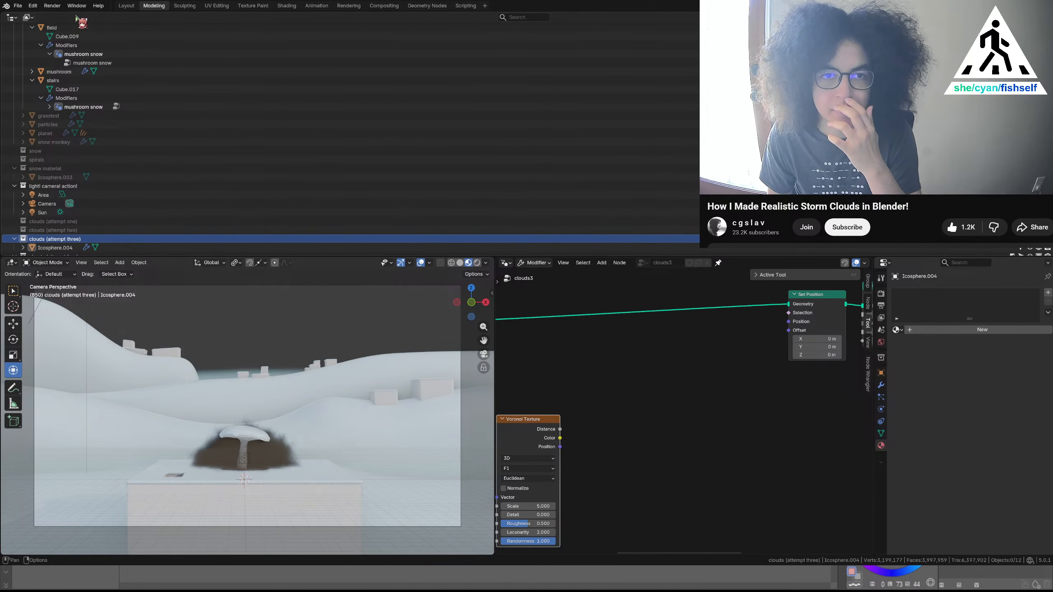
drag(3, 14, 887, 14)
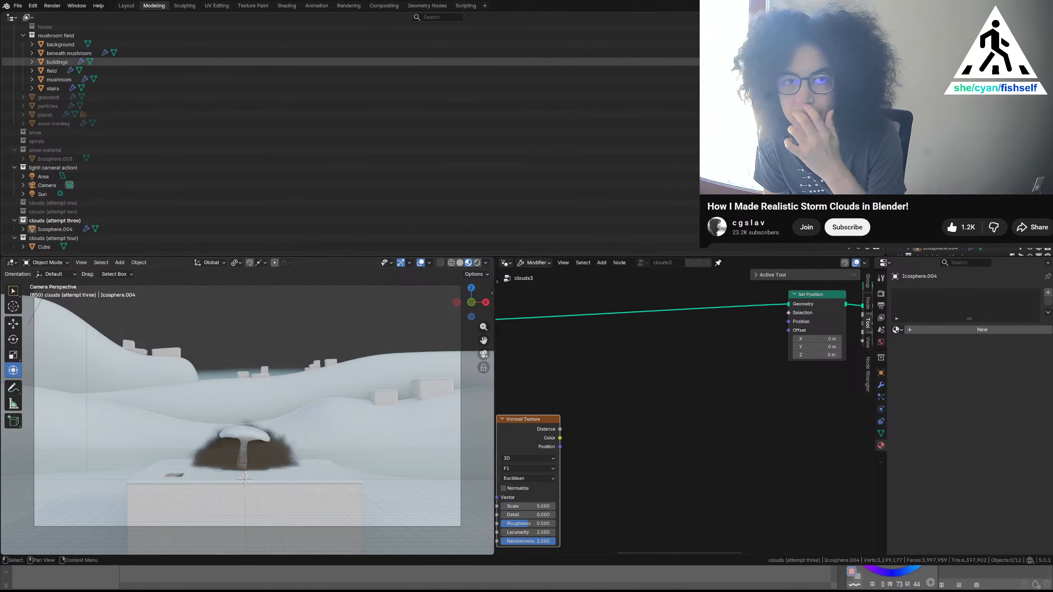
click(13, 17)
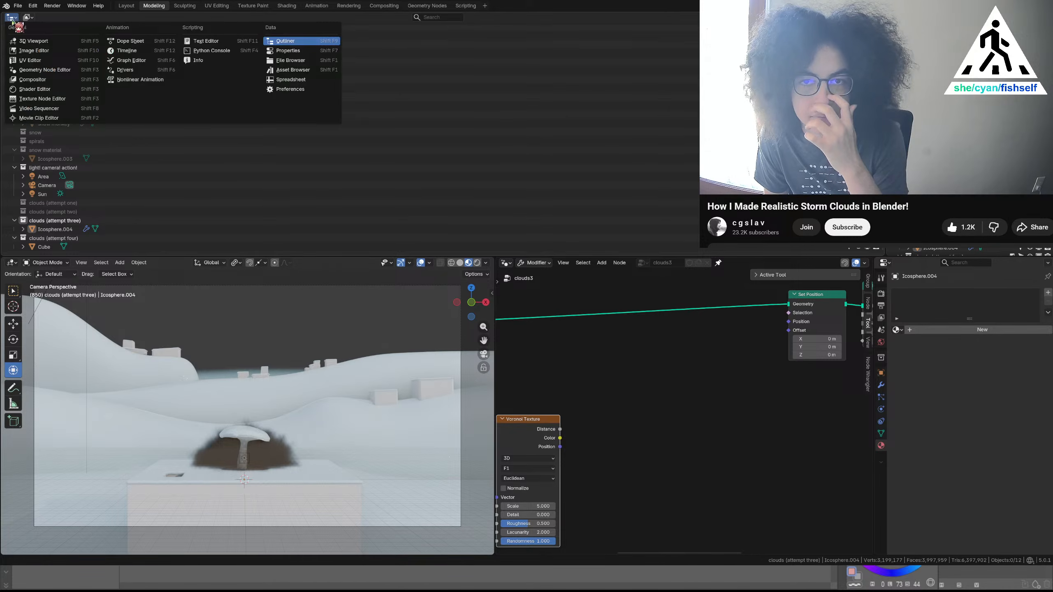
click(33, 41)
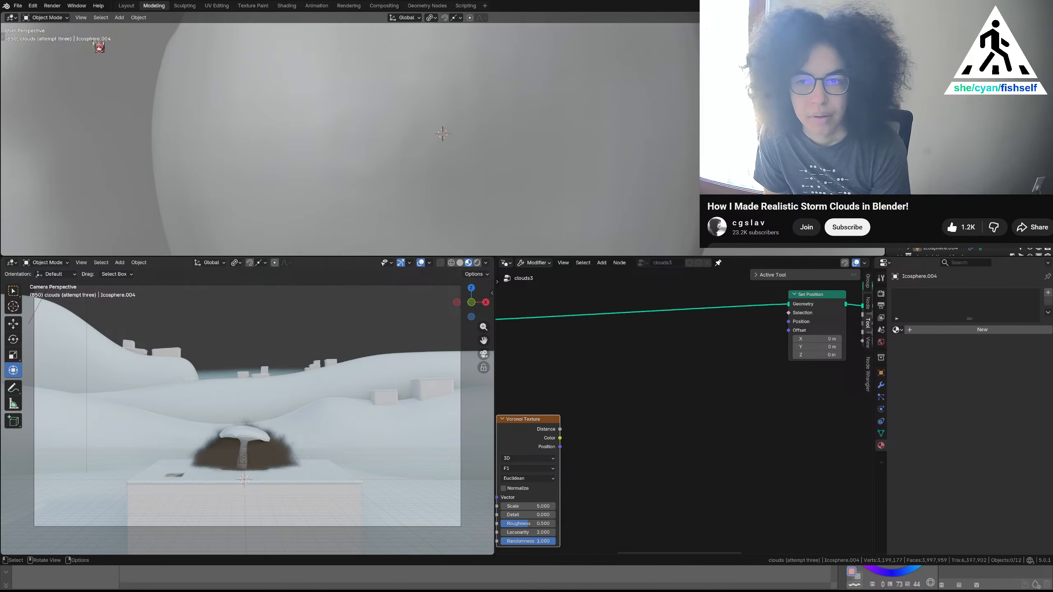
Collapse the upper 3D Viewport to a header strip so the camera view and node editor fill the height
scroll(235, 89, down, 10)
middle_drag(235, 89, 408, 88)
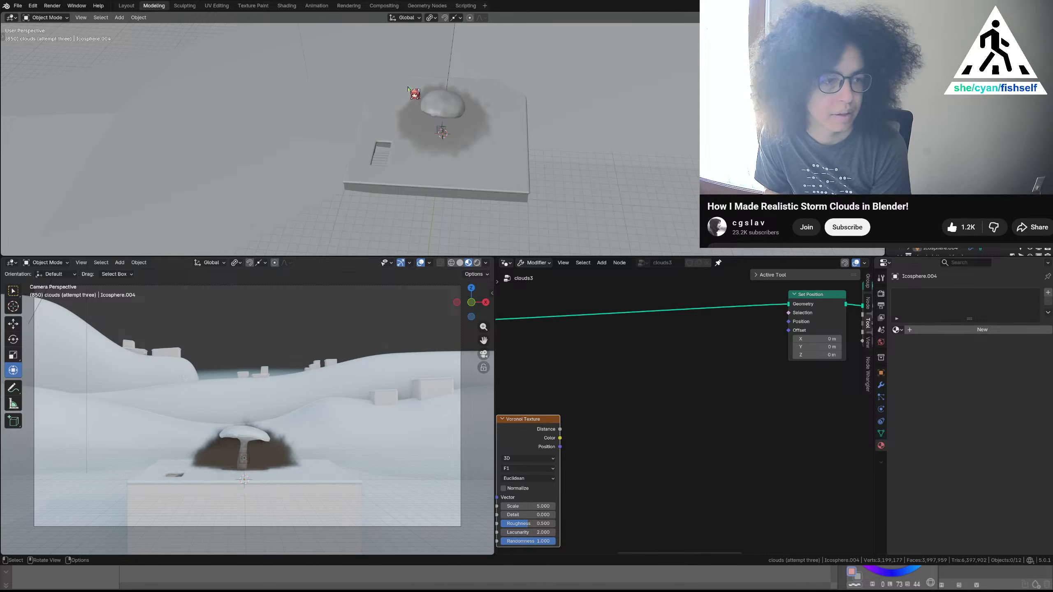
scroll(415, 93, down, 6)
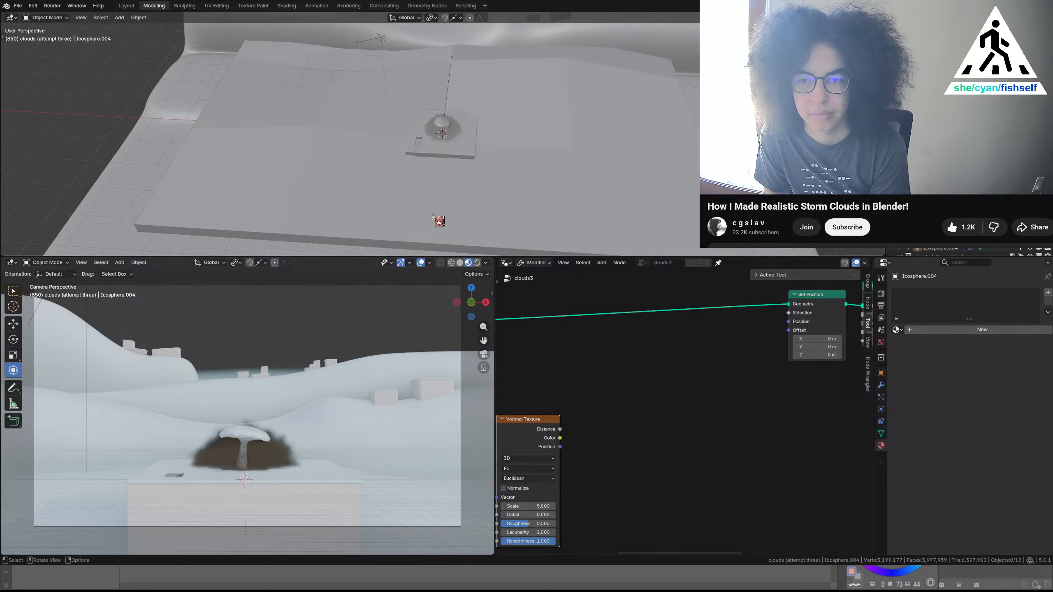
drag(423, 256, 430, 1)
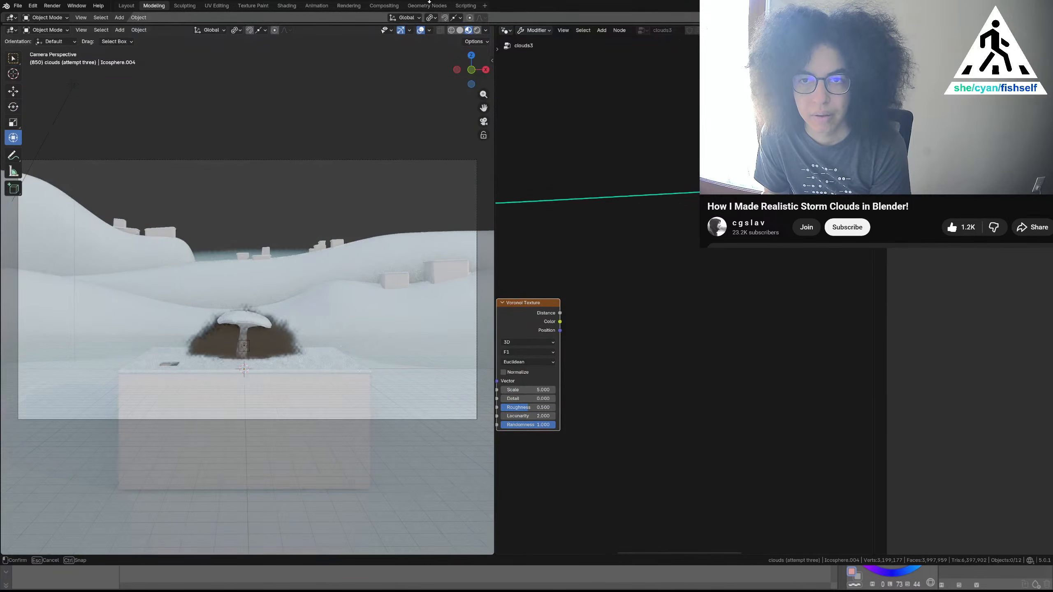
right_click(299, 23)
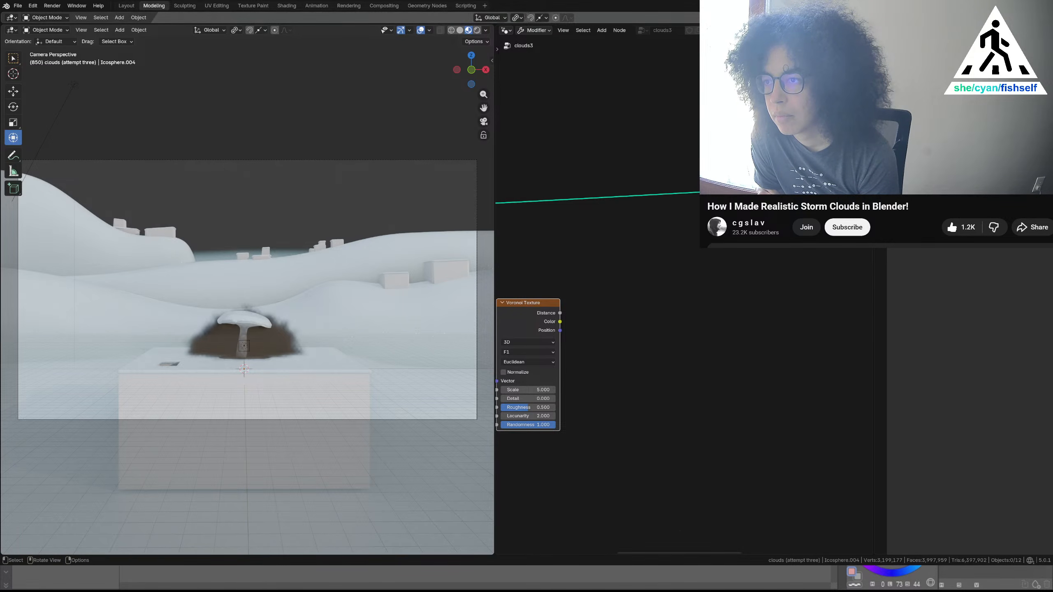
Close the upper 3D Viewport and collapse the Outliner replacing it, so the camera view and node editor fill the height
drag(349, 24, 350, 166)
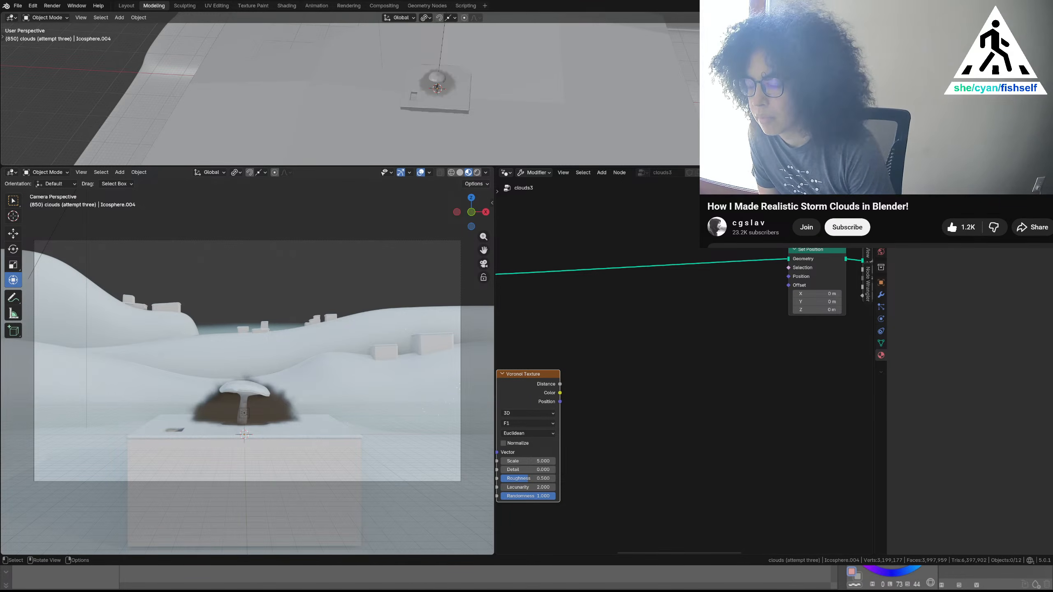
click(537, 19)
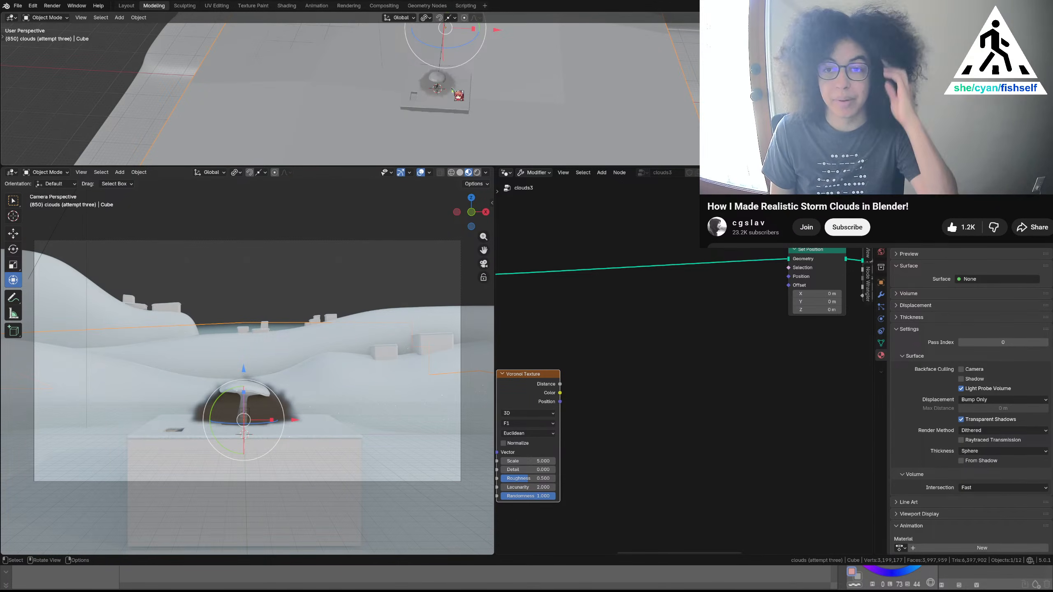
right_click(156, 19)
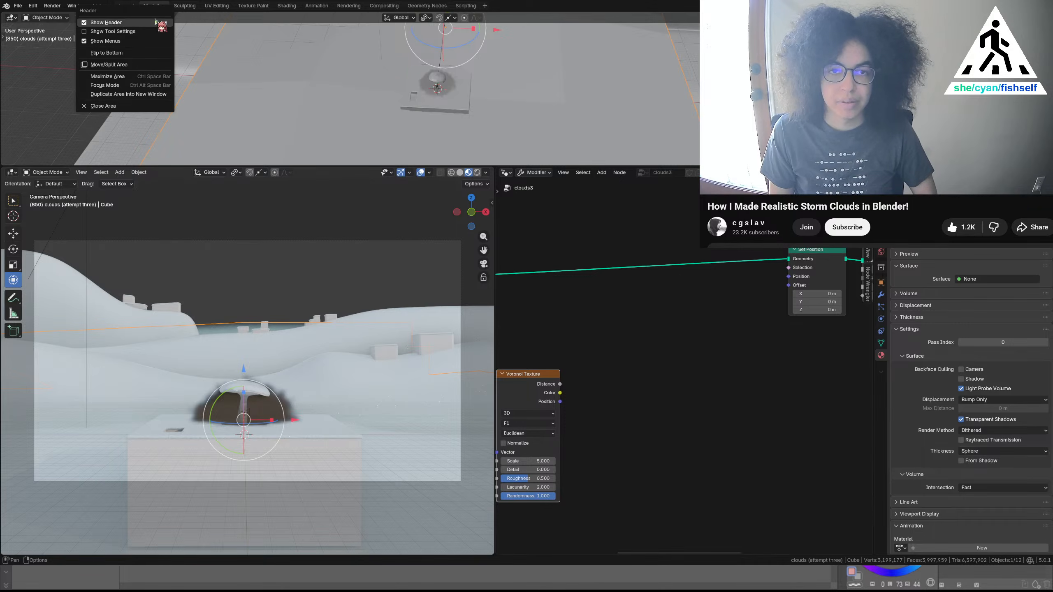
click(103, 106)
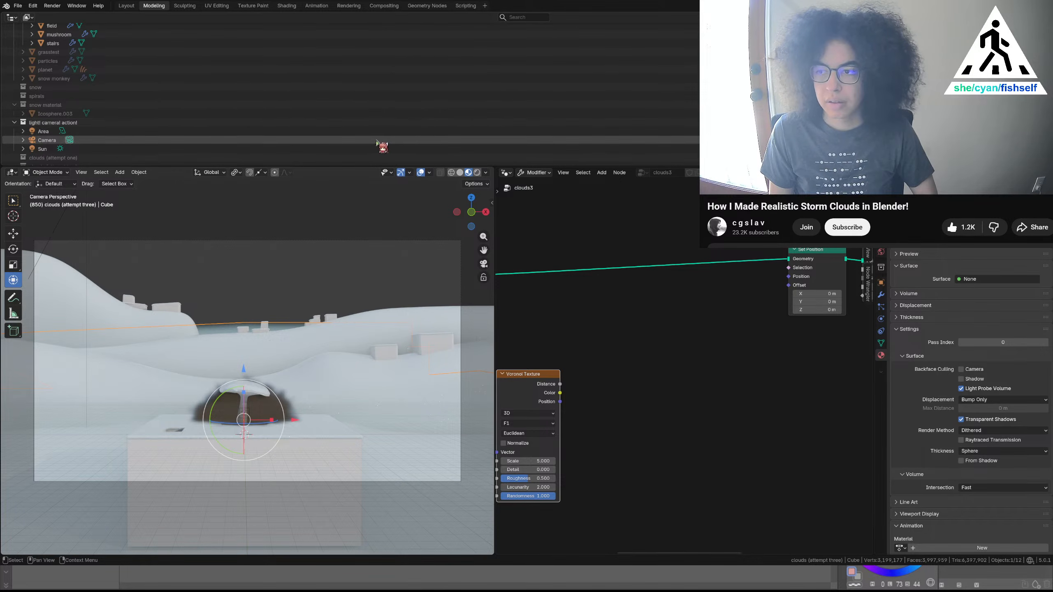
drag(451, 163, 479, 3)
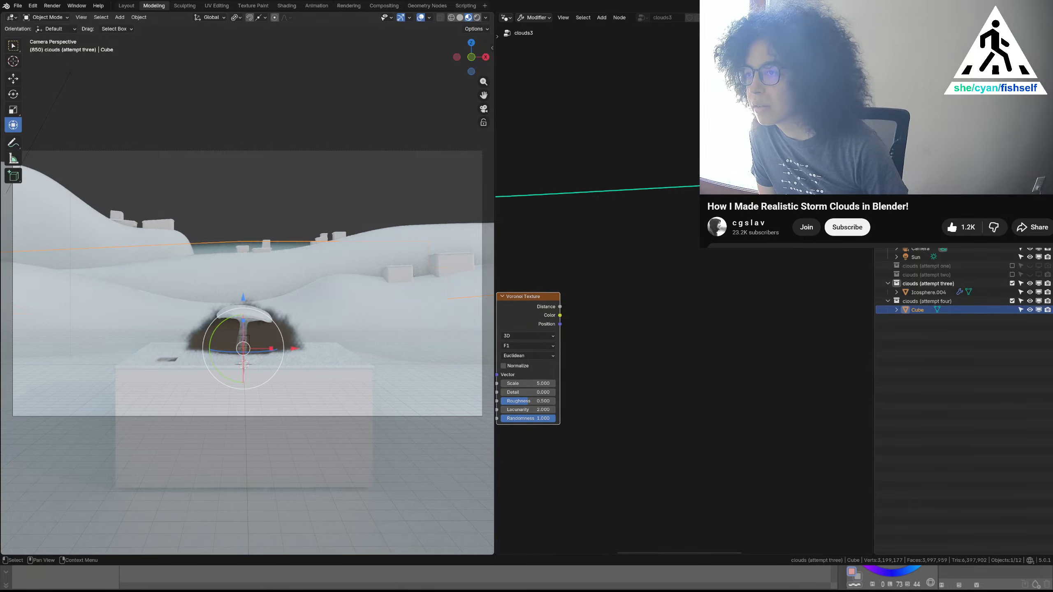
drag(944, 556, 944, 556)
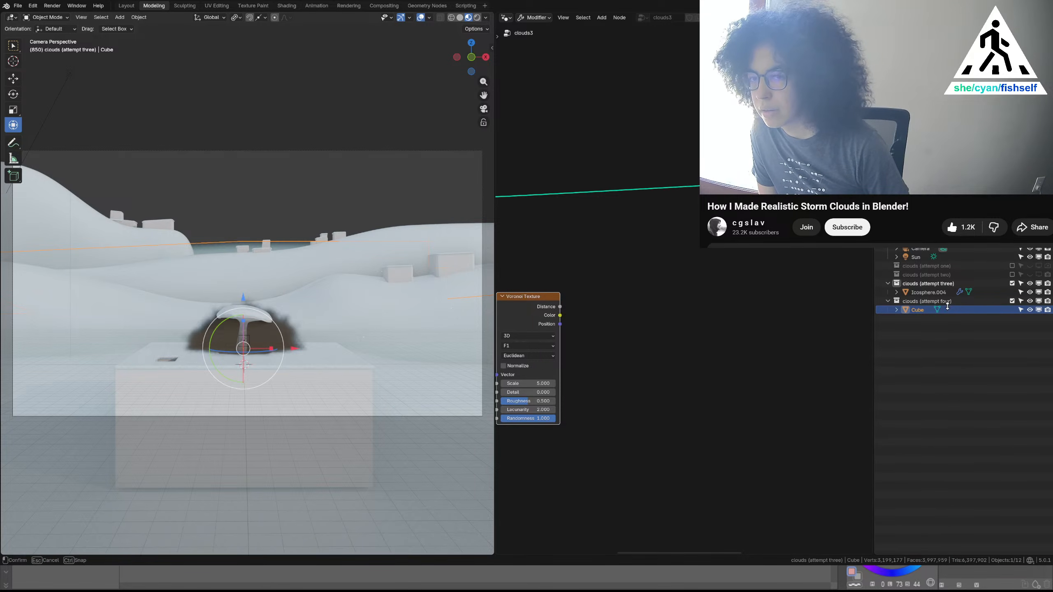
drag(947, 306, 949, 328)
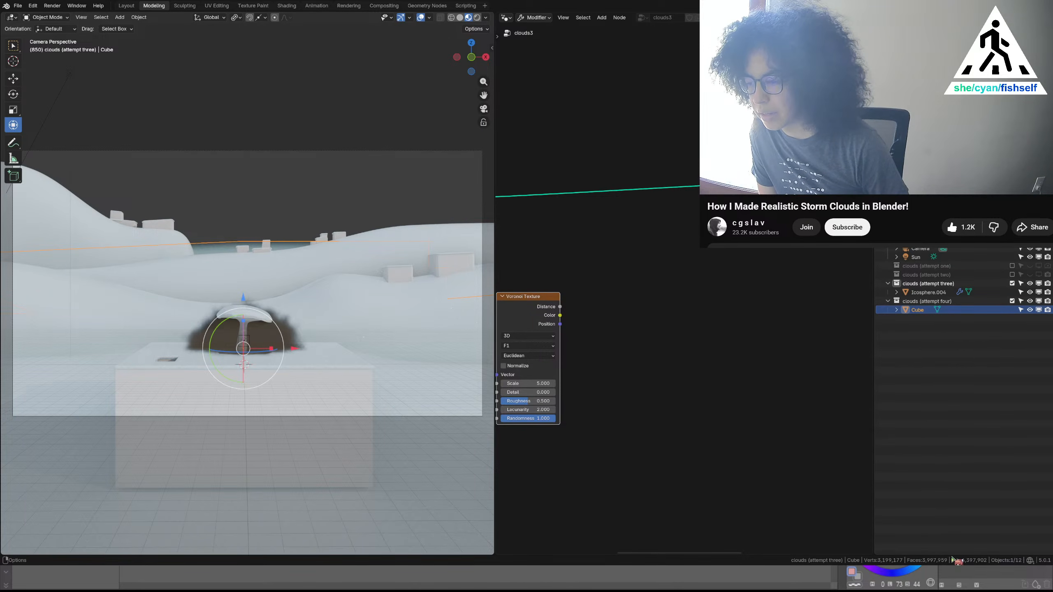
drag(952, 555, 953, 486)
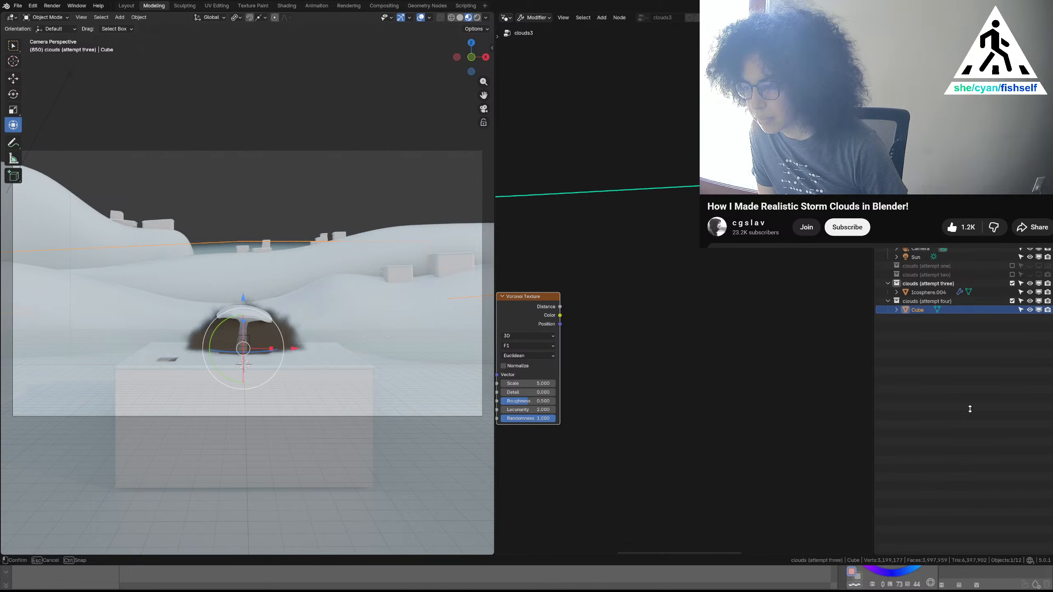
drag(970, 393, 969, 395)
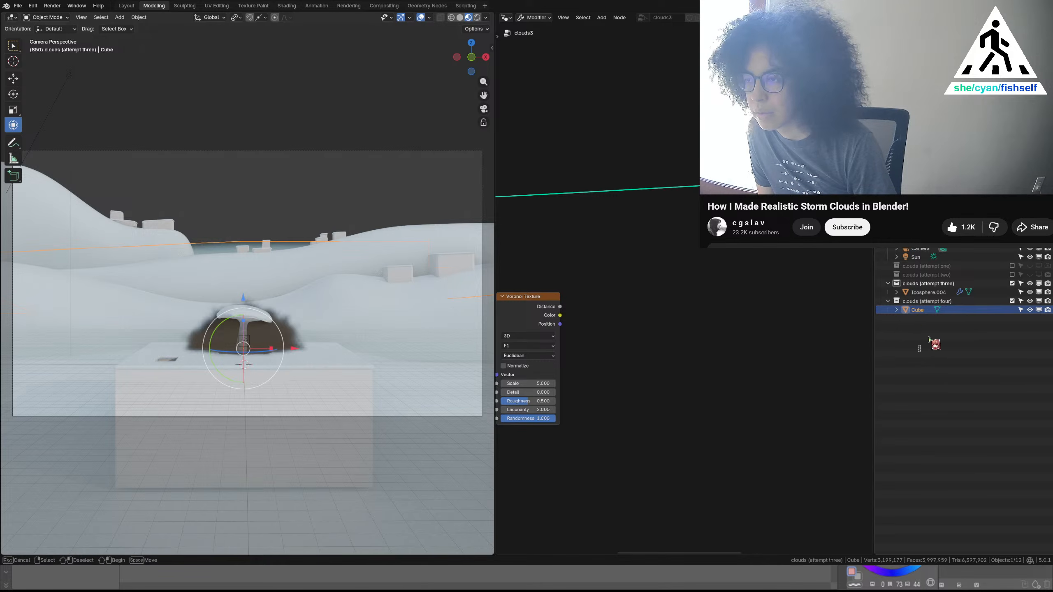
click(932, 358)
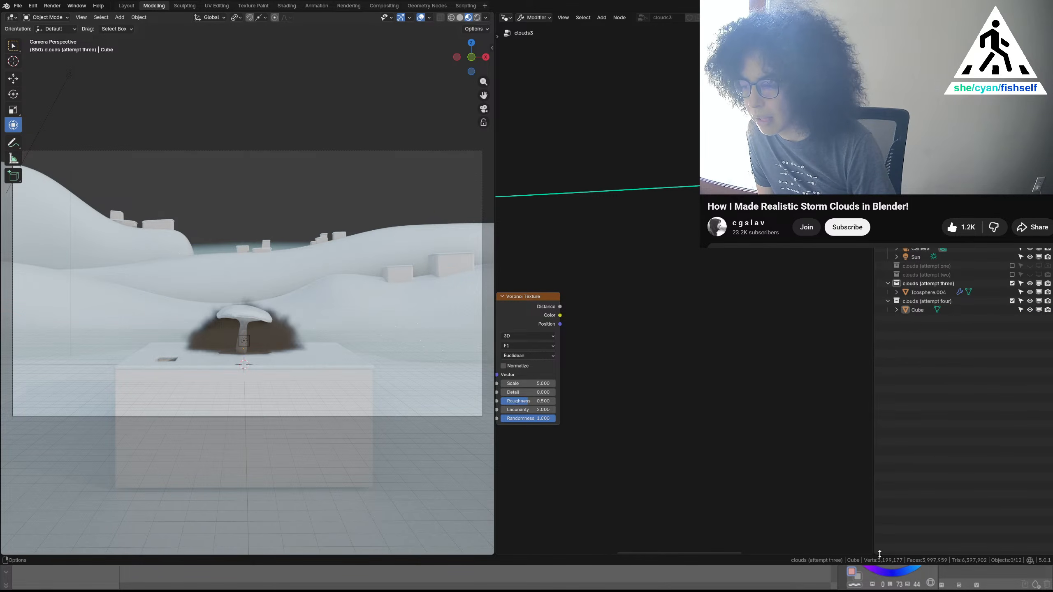
Split the Outliner column into two areas and make the lower one a Properties editor covering most of the column
drag(880, 554, 910, 297)
click(884, 303)
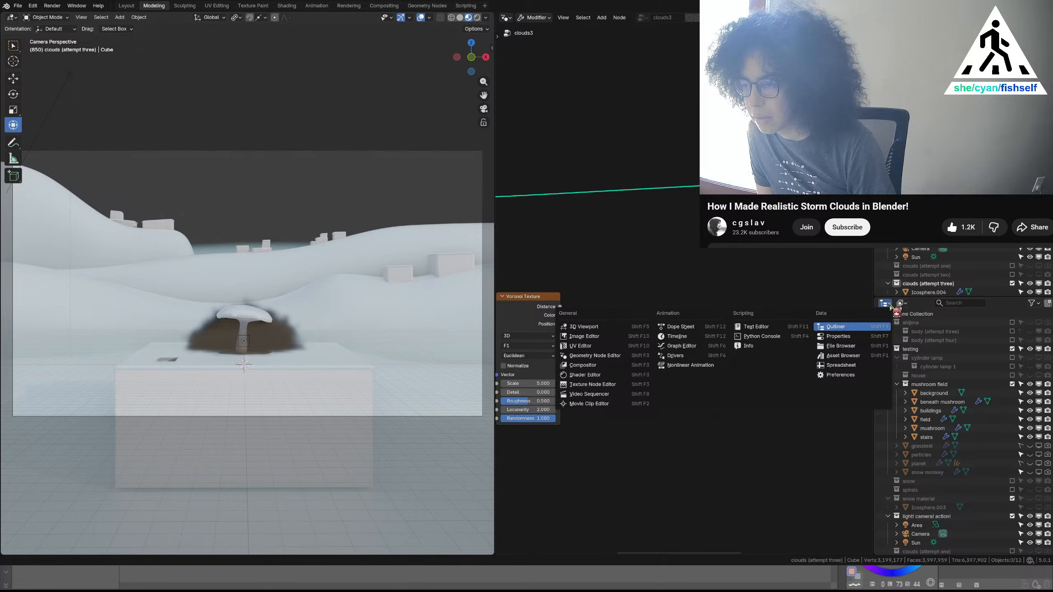
click(869, 337)
drag(890, 298, 889, 248)
drag(889, 195, 890, 202)
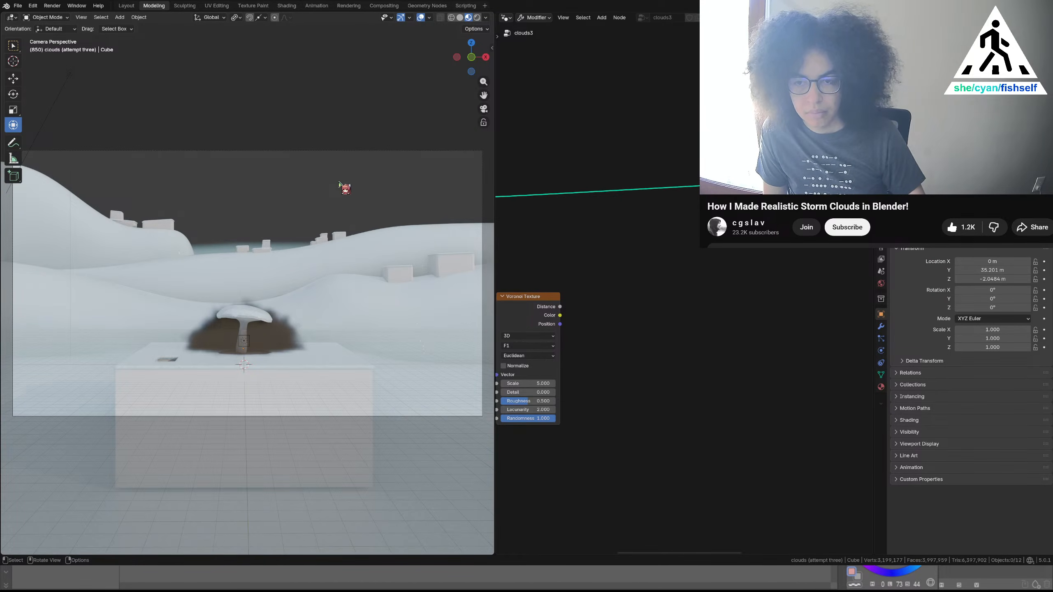
Select the Icosphere.004 cloud object around the mushroom in the camera view
key(a)
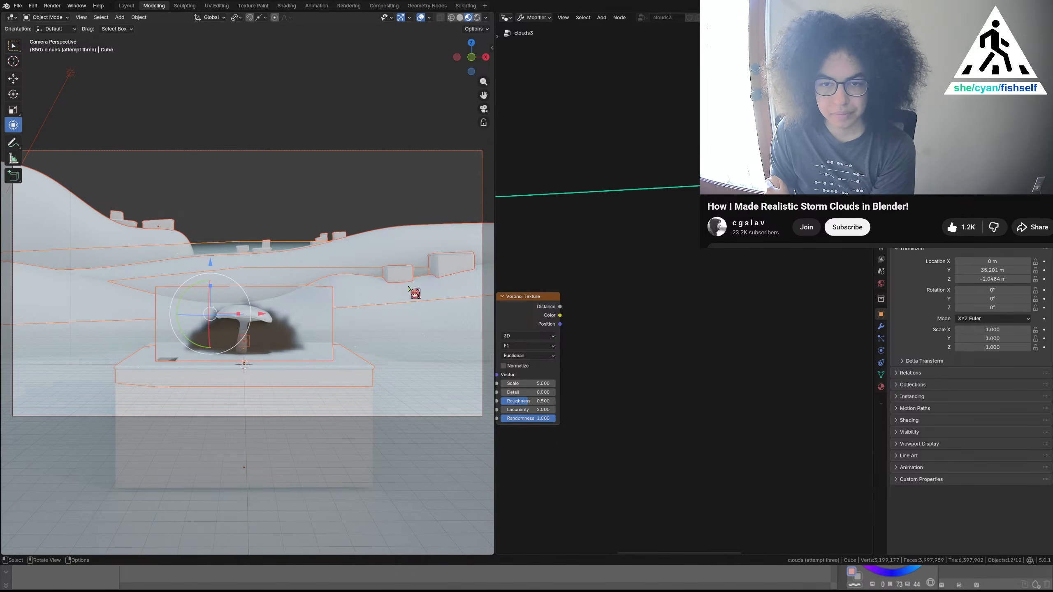
click(275, 344)
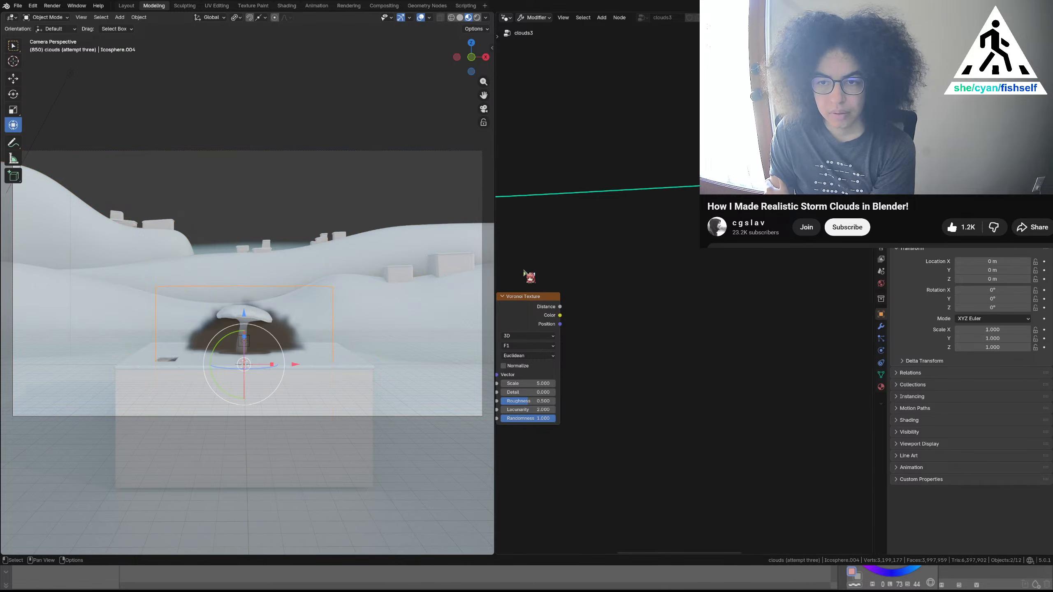
mouse_move(495, 275)
mouse_down()
mouse_move(430, 276)
mouse_move(574, 284)
mouse_move(497, 290)
mouse_up()
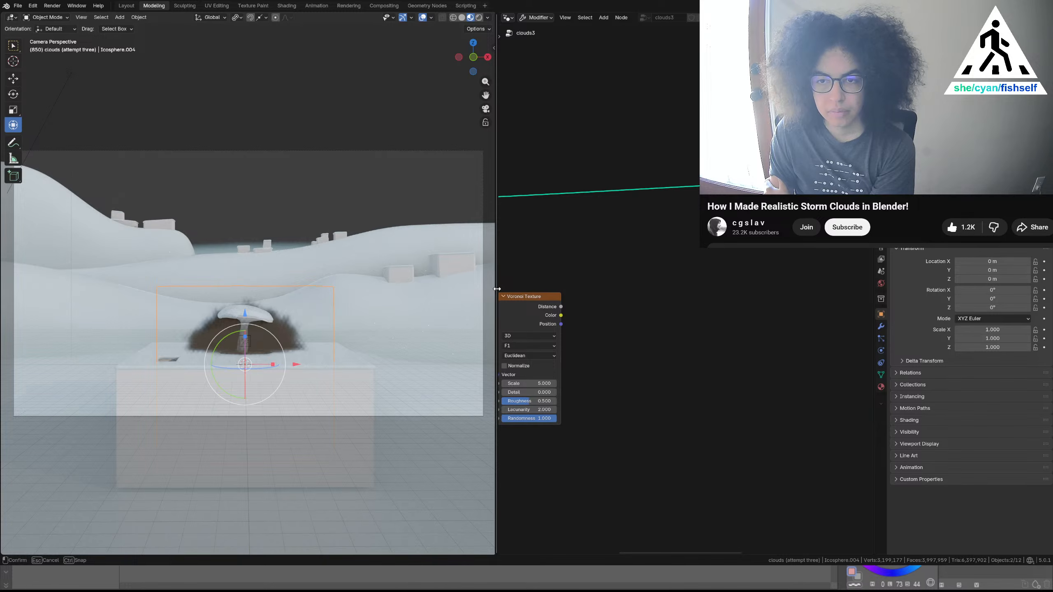
scroll(729, 301, down, 4)
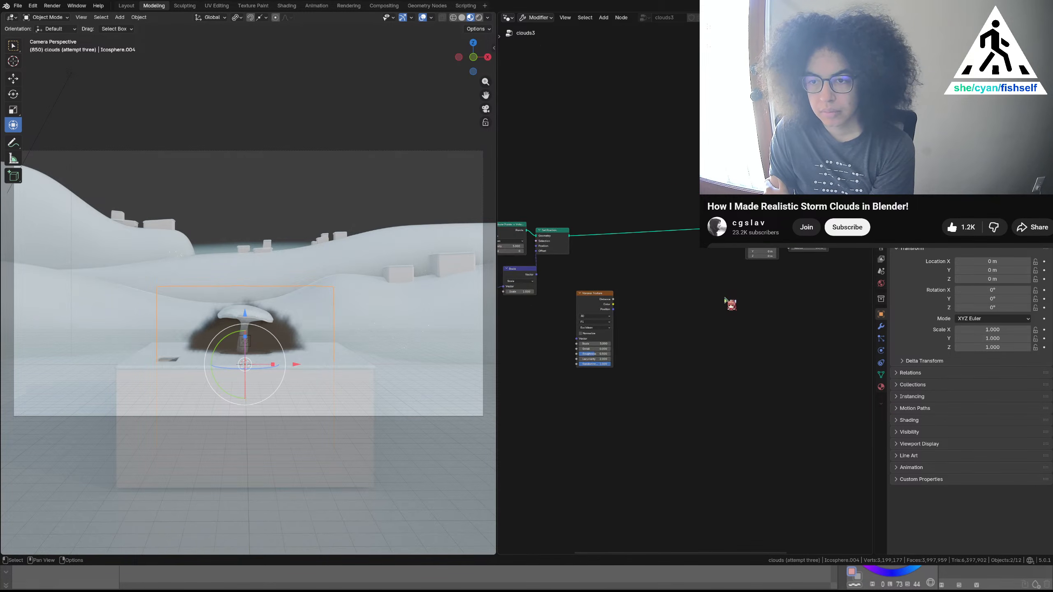
middle_drag(729, 301, 693, 296)
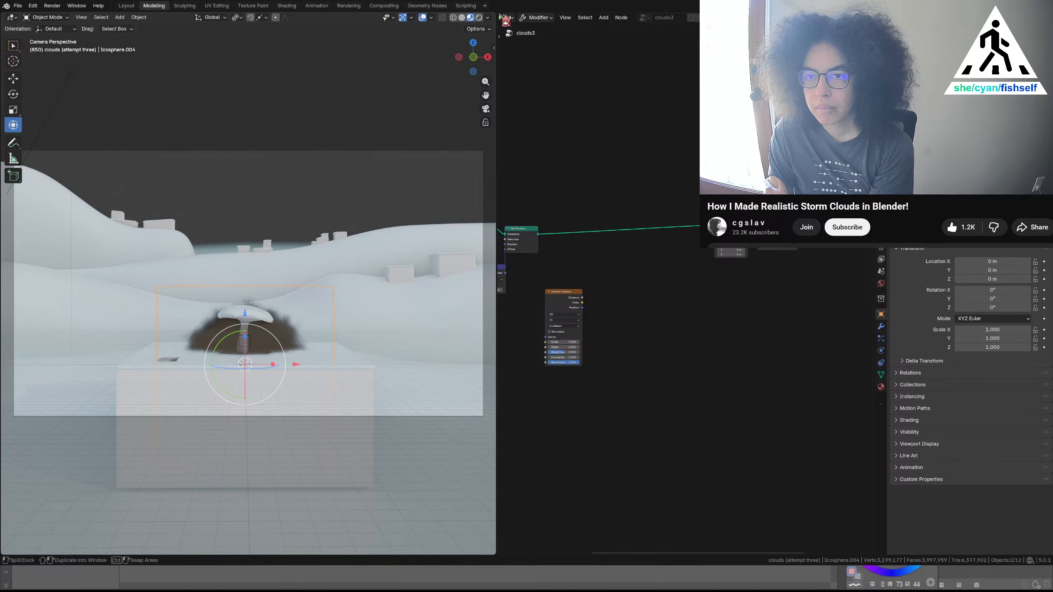
Close the node editor beside the camera view so the 3D Viewport takes over its width
drag(498, 15, 850, 54)
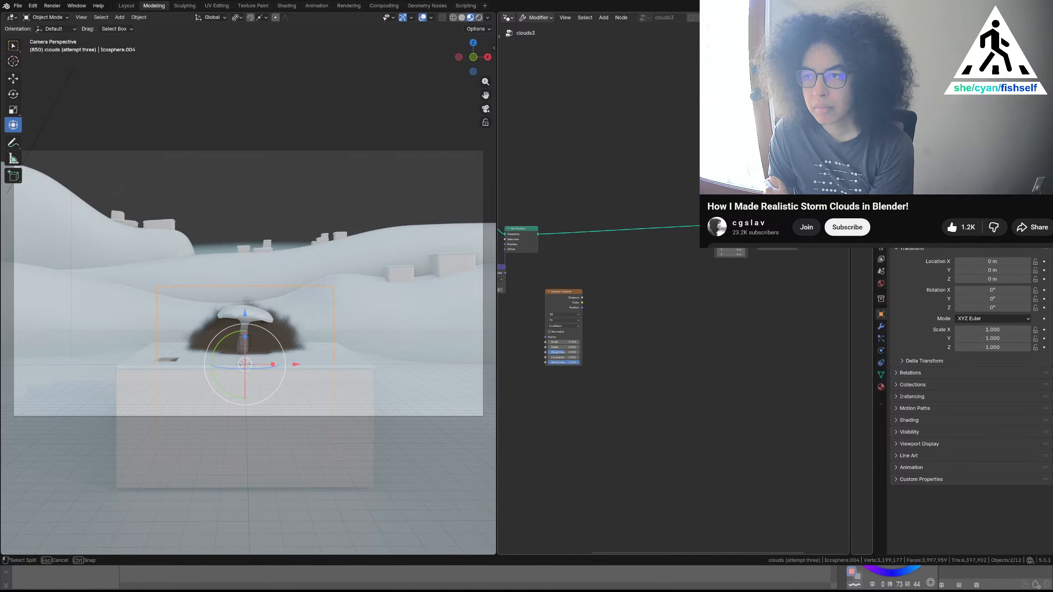
drag(594, 51, 504, 17)
right_click(504, 18)
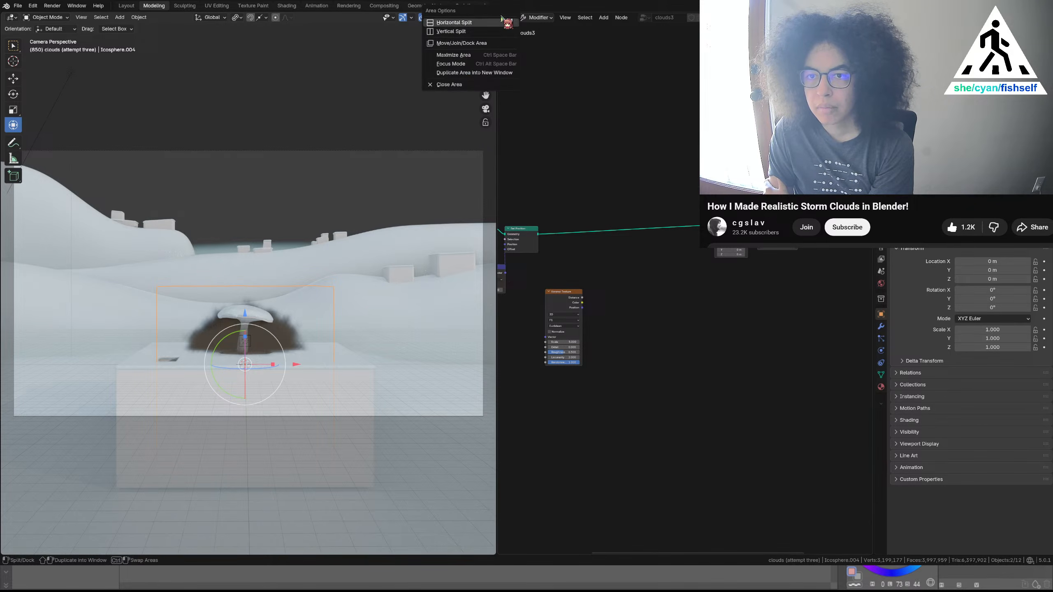
click(494, 84)
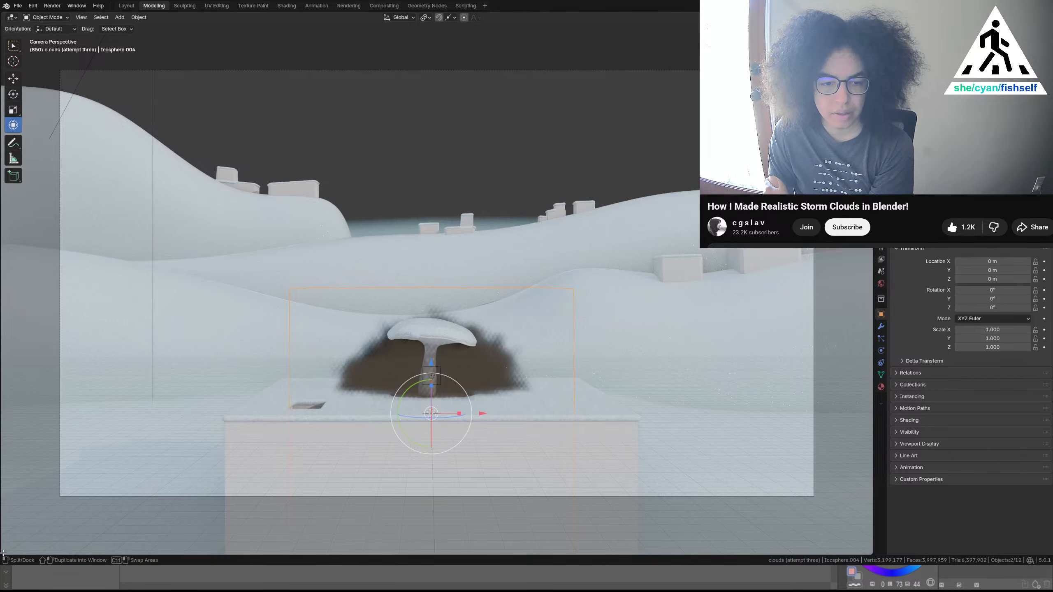
Split off a Geometry Node Editor below the camera view and connect the Voronoi Texture's Distance to the second Set Position's Offset
drag(4, 552, 38, 400)
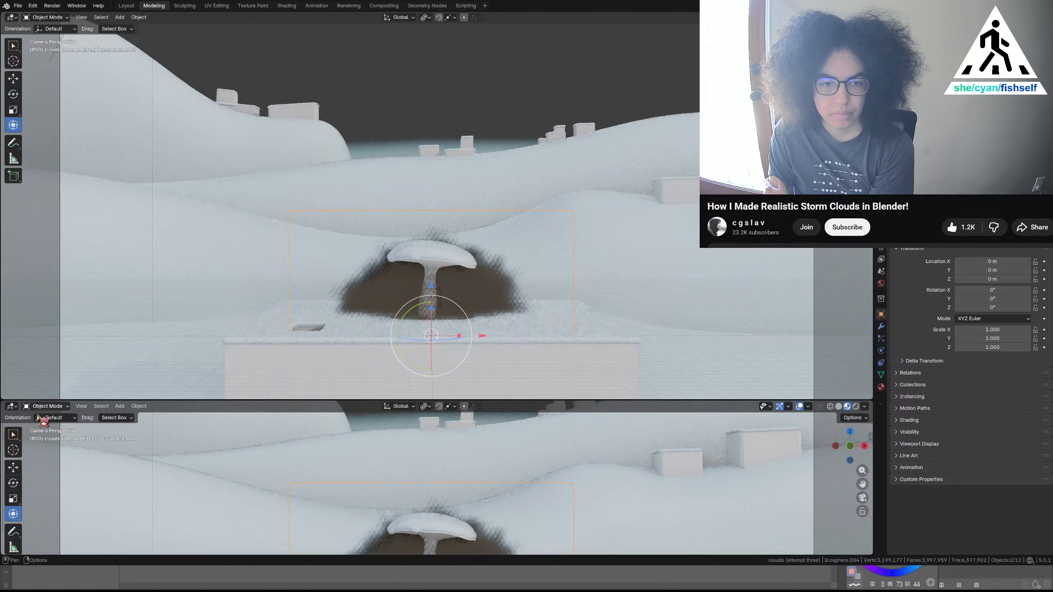
click(12, 406)
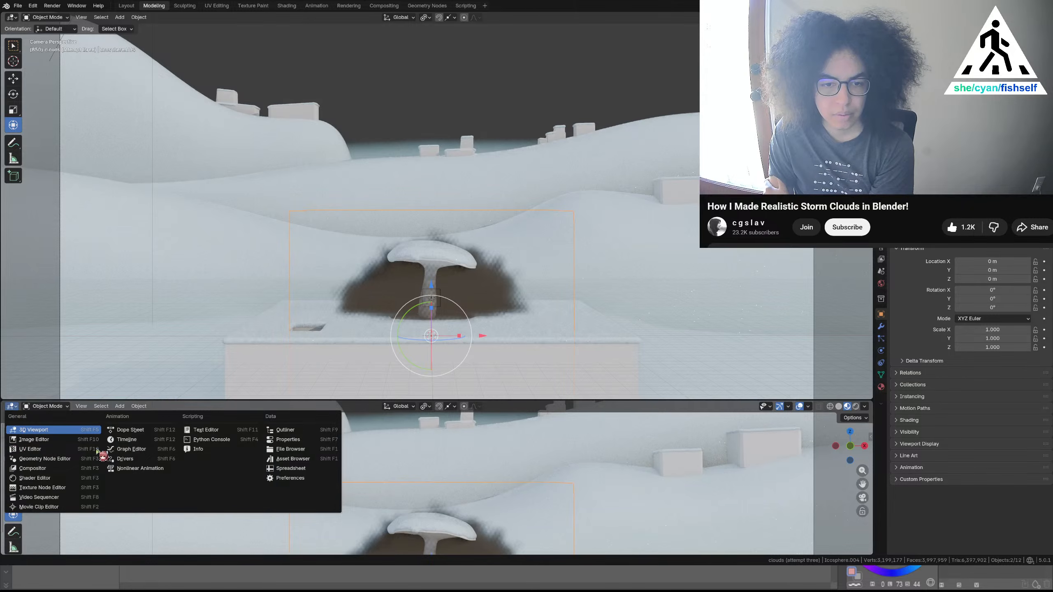
click(53, 479)
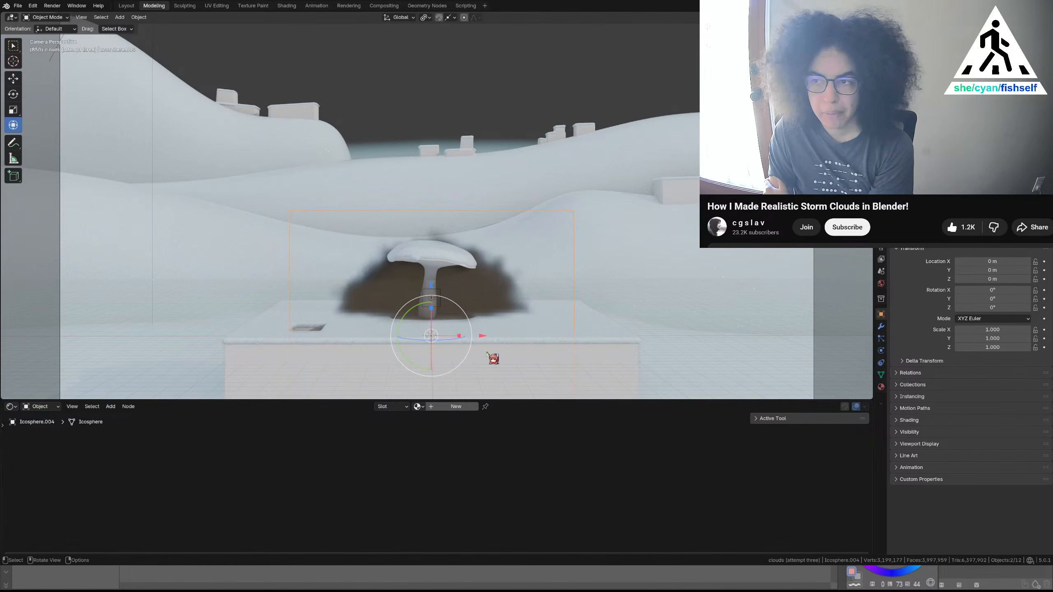
click(11, 407)
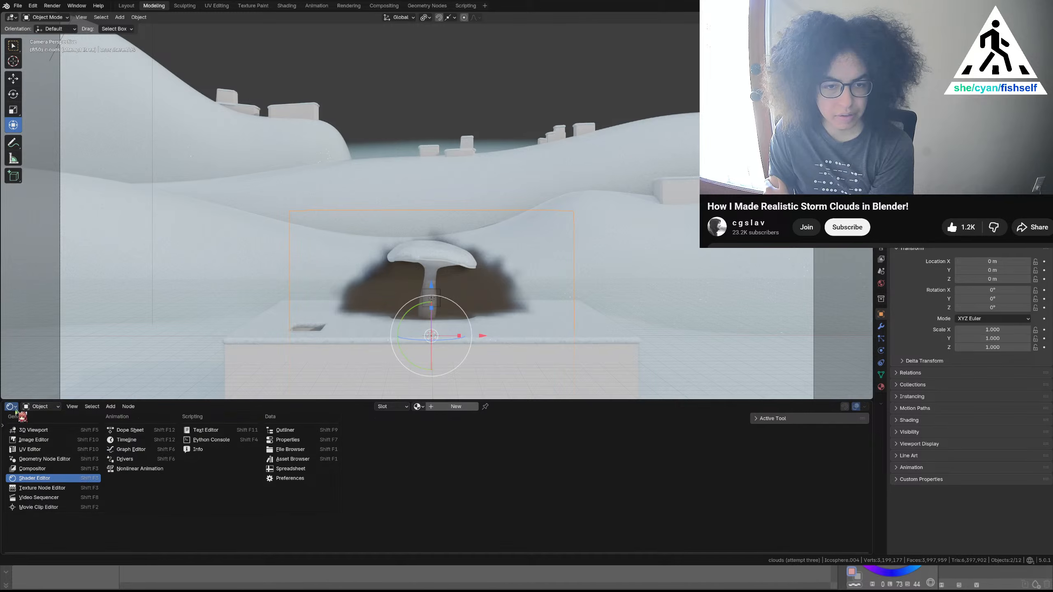
click(44, 466)
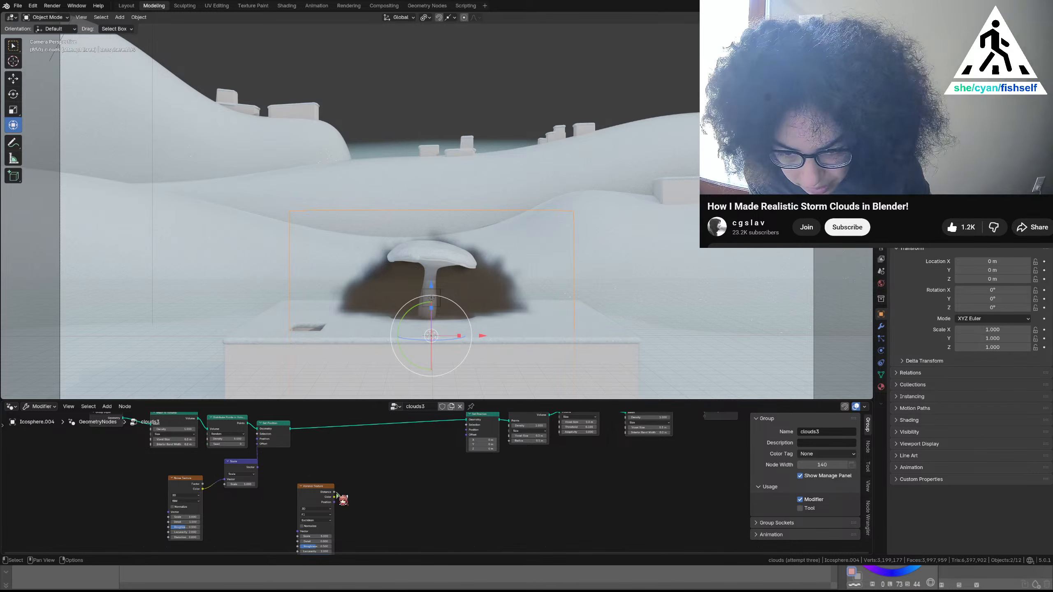
drag(334, 492, 464, 441)
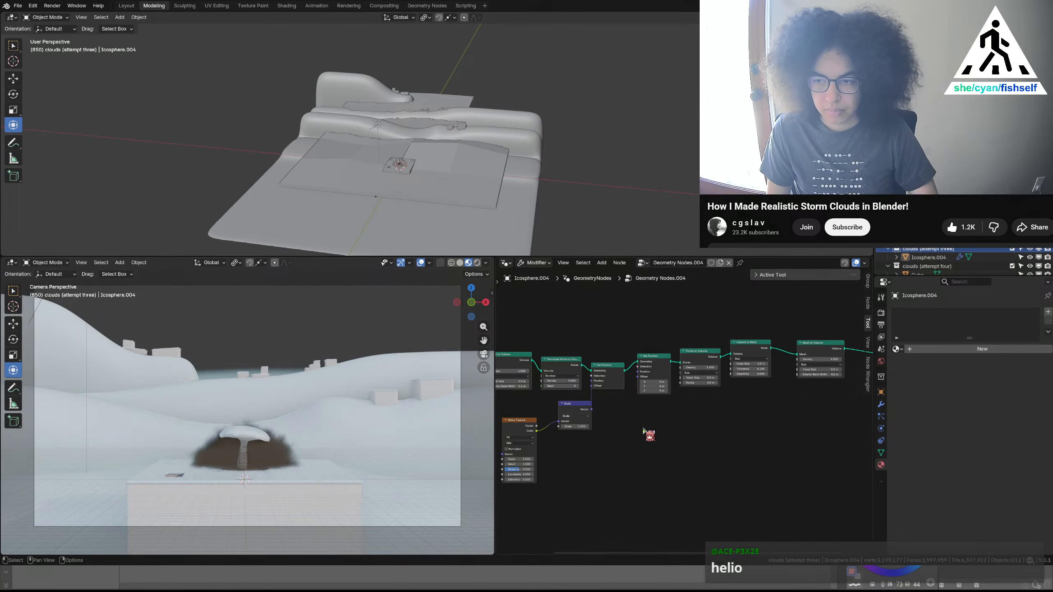
Move the second Set Position node and all nodes following it away from the first one to open a gap
scroll(651, 434, down, 3)
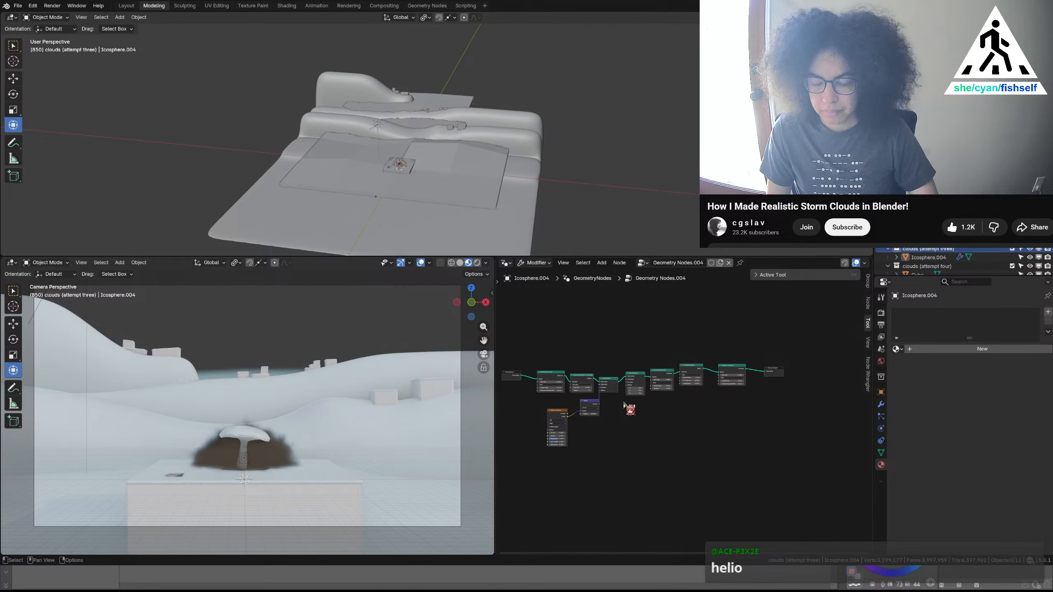
drag(635, 402, 771, 354)
drag(638, 385, 677, 382)
scroll(616, 386, up, 5)
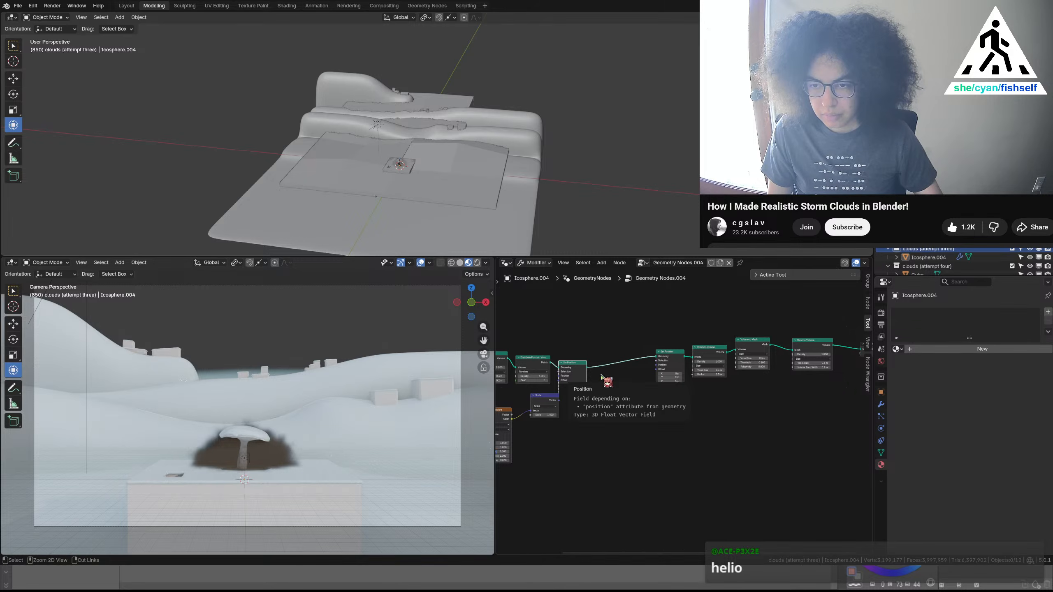
click(576, 378)
key(ctrl+x)
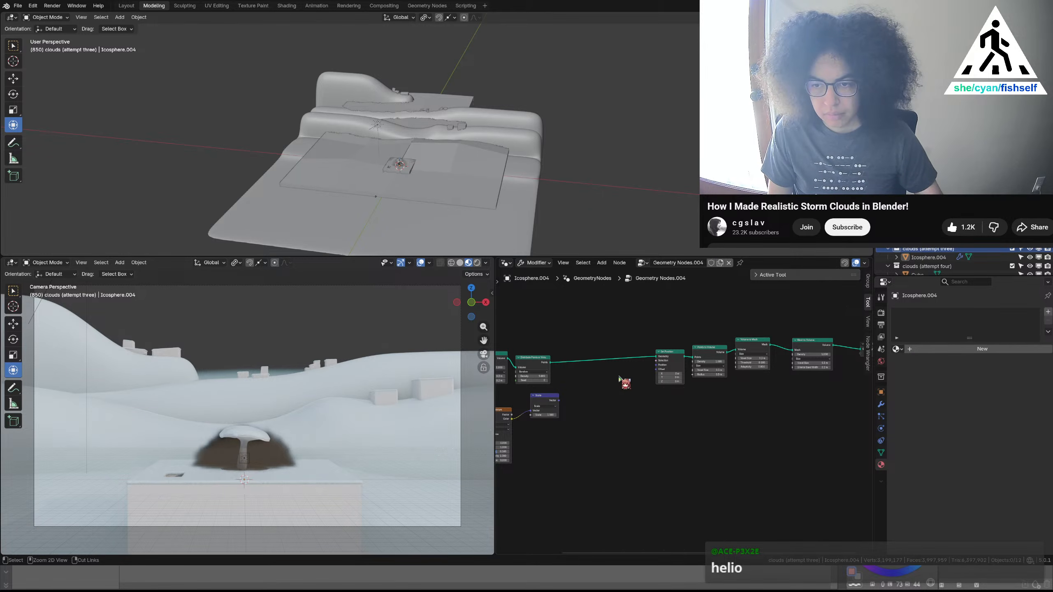
key(ctrl+z)
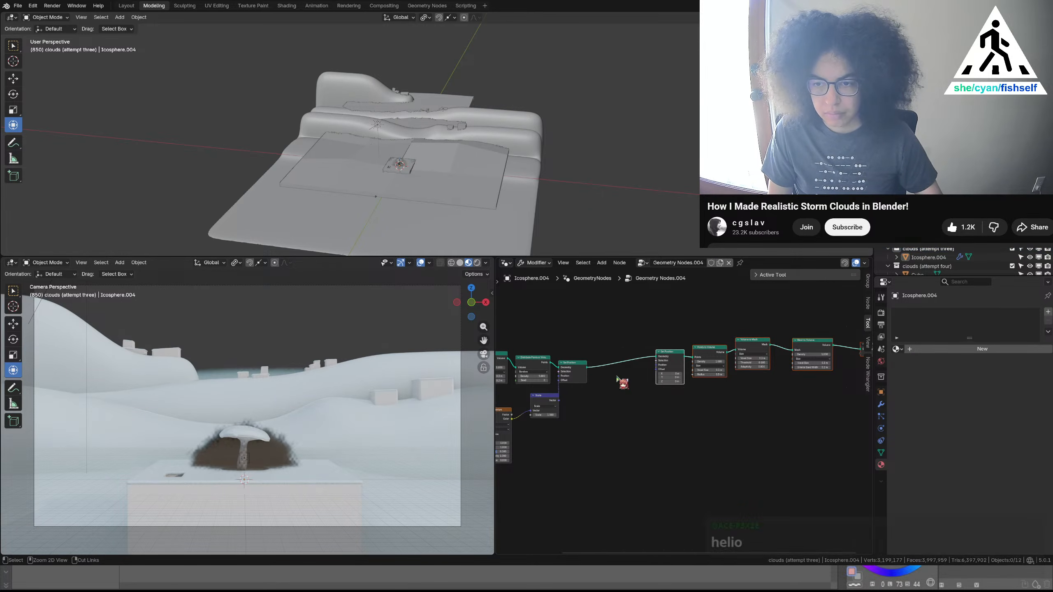
Duplicate the first Set Position node and insert the copy into the link between the two Set Position nodes
click(581, 380)
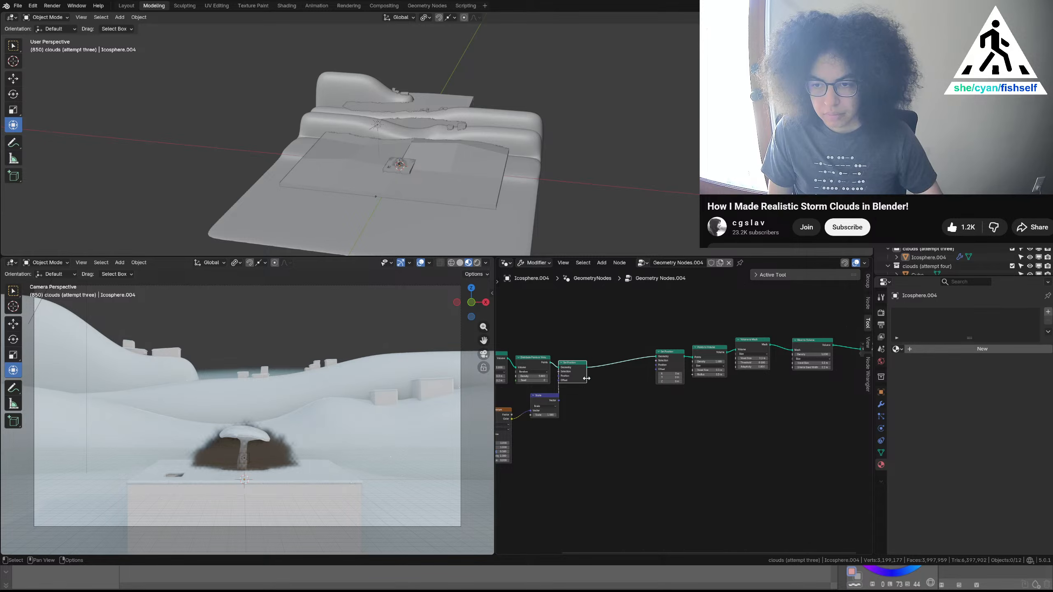
key(shift+d)
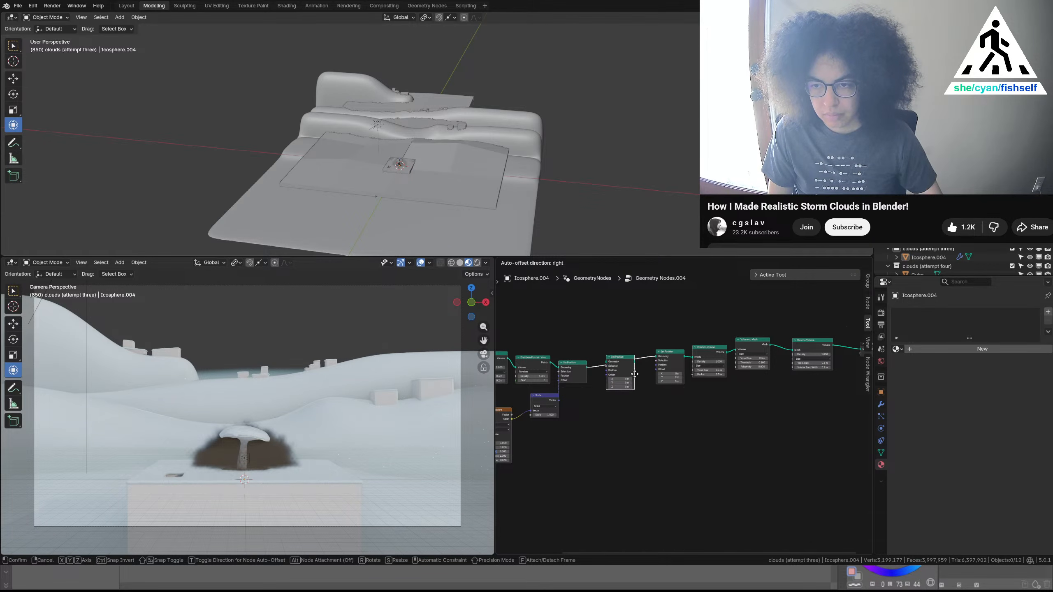
click(637, 376)
Add a Voronoi Texture node below the newly inserted Set Position and connect its Distance to that node's Offset
key(shift+a)
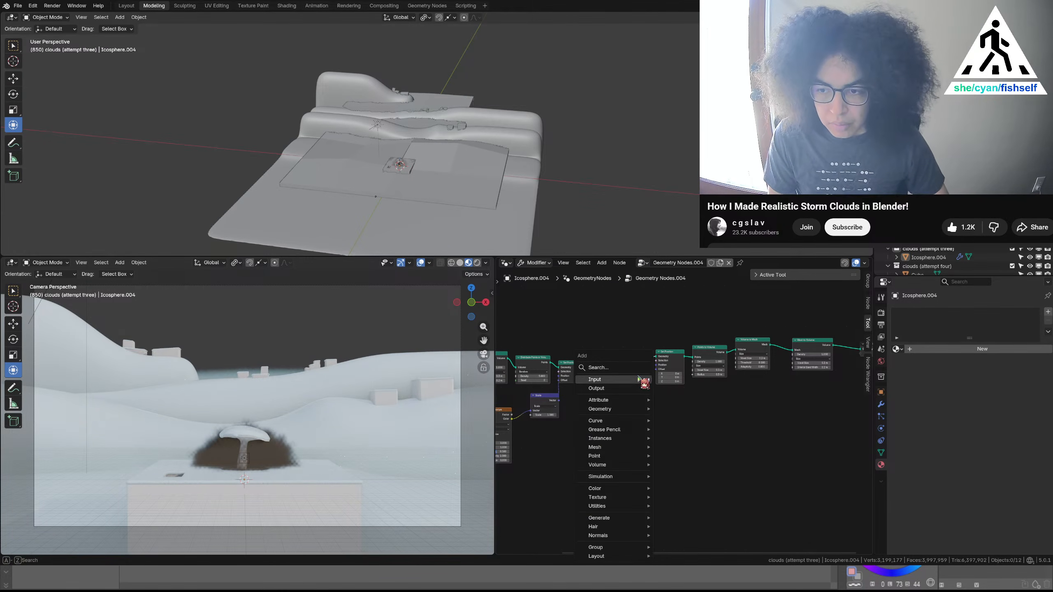
text(voronoi)
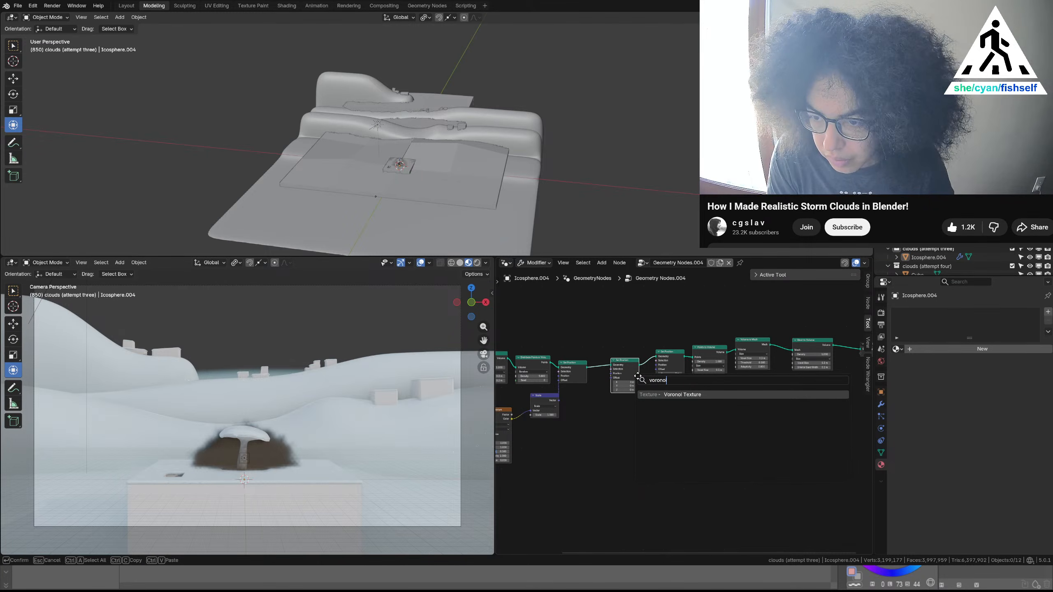
key(Return)
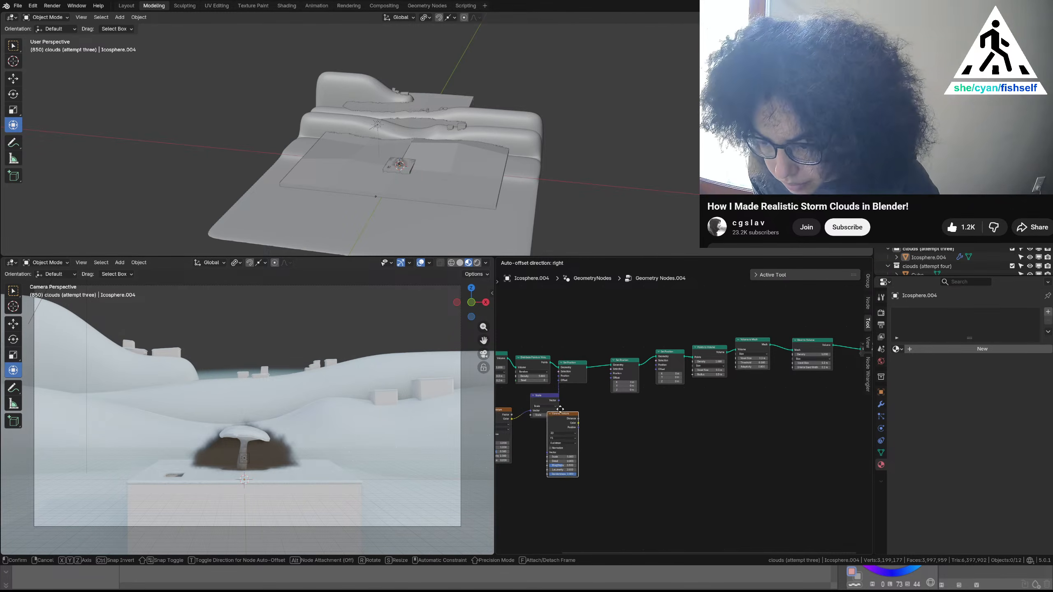
click(543, 417)
drag(600, 414, 611, 378)
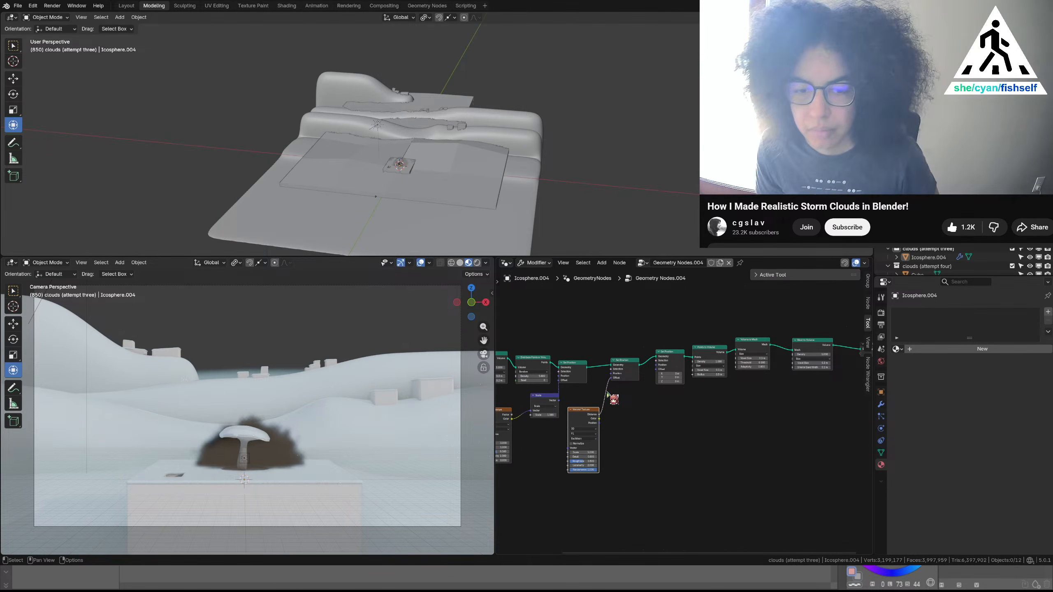
Move the inserted Set Position and all nodes following it away from the new Voronoi Texture to make room
scroll(613, 397, up, 3)
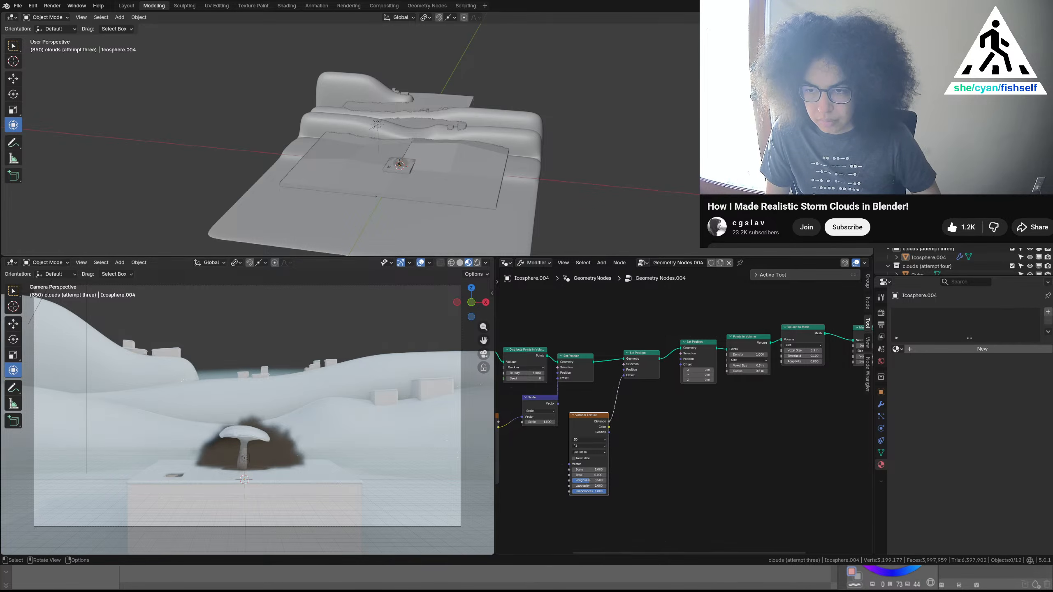
key(Home)
middle_drag(707, 424, 639, 431)
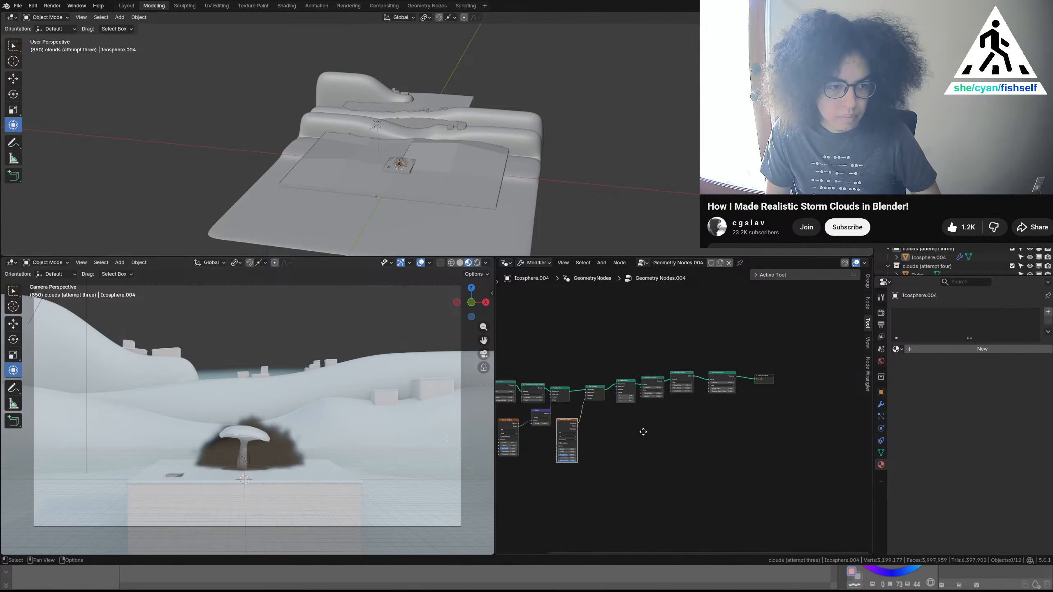
drag(594, 412, 777, 375)
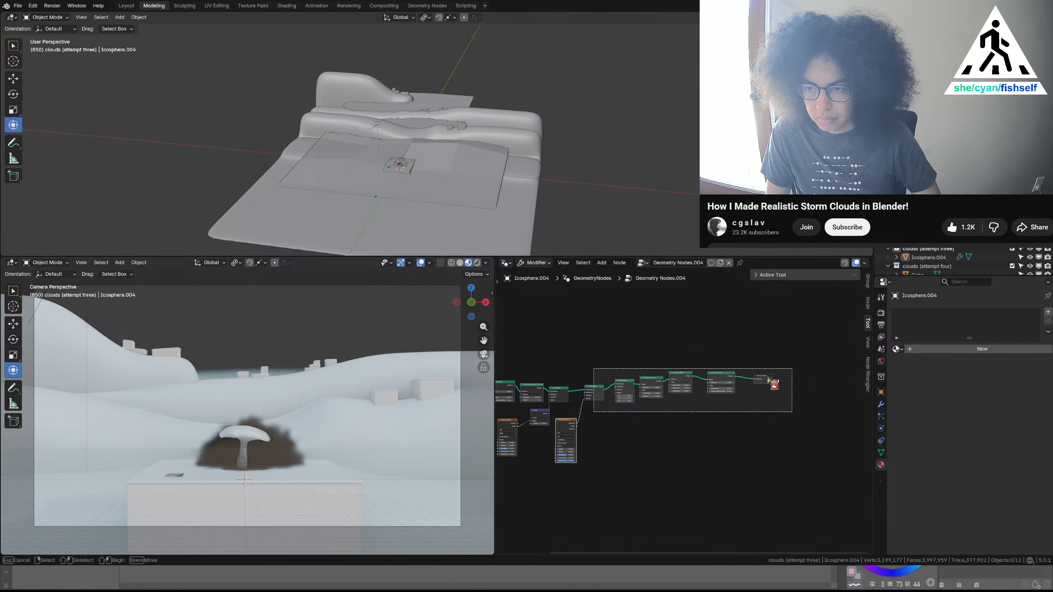
key(g)
click(834, 391)
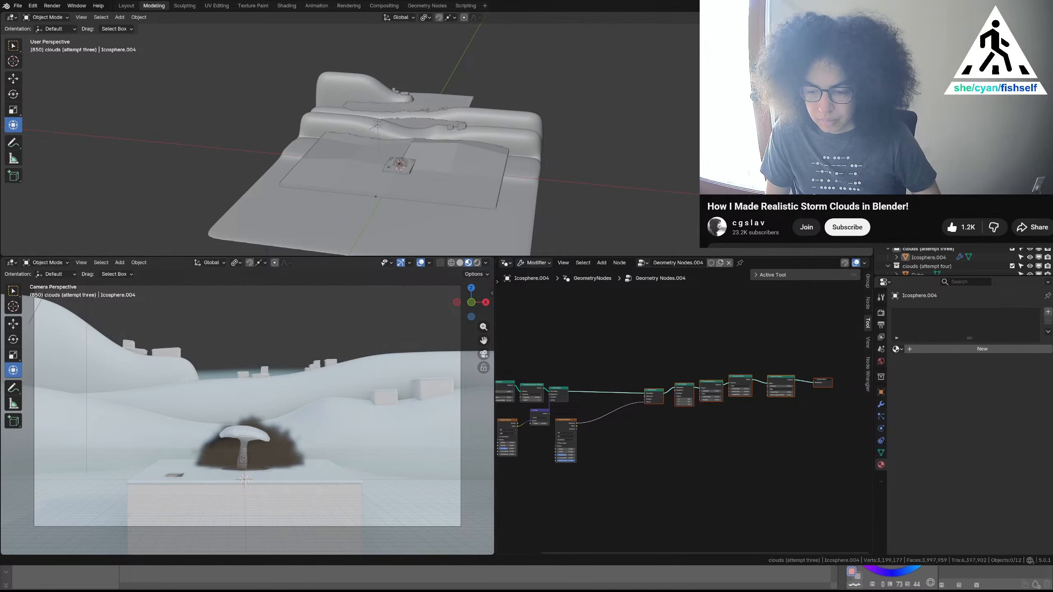
Add a Vector Math node just below the inserted Set Position node, near the new Voronoi Texture's link
key(shift+a)
mouse_move(644, 432)
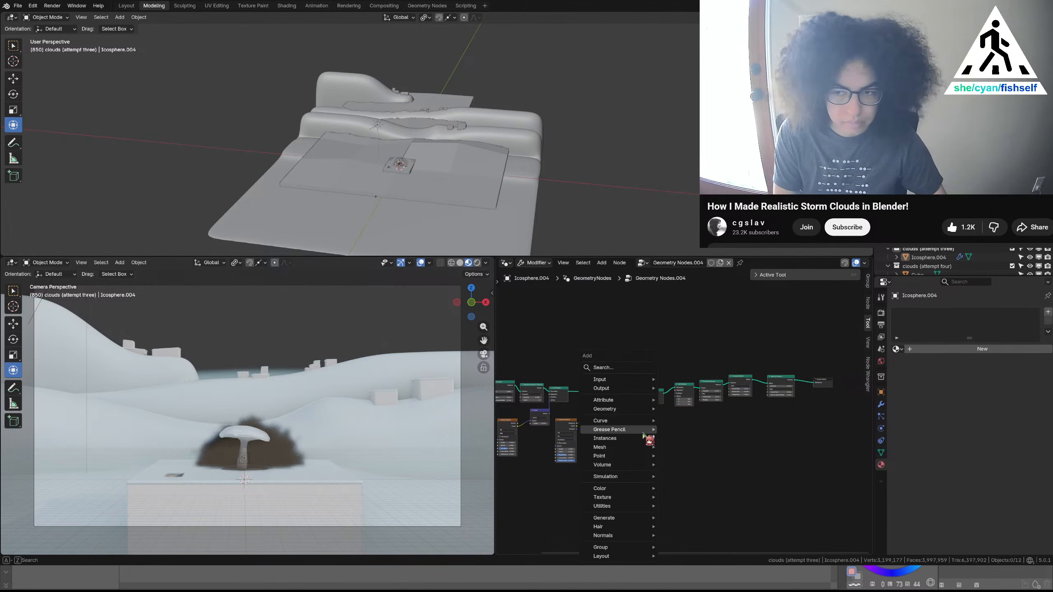
text(vectpr ,a)
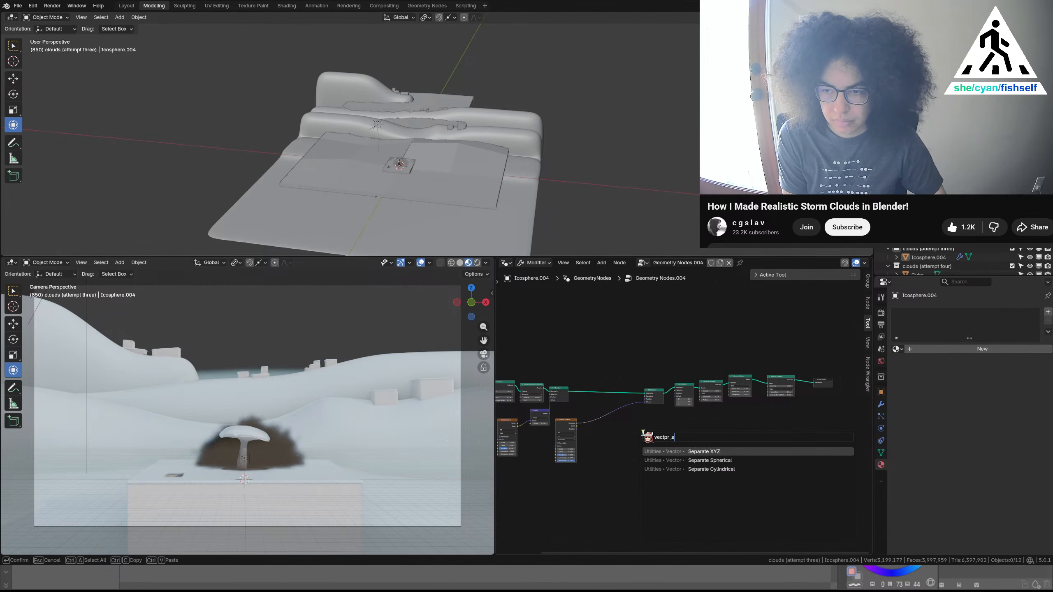
key(BackSpace)
key(BackSpace)
key(BackSpace)
key(BackSpace)
key(BackSpace)
text(or math)
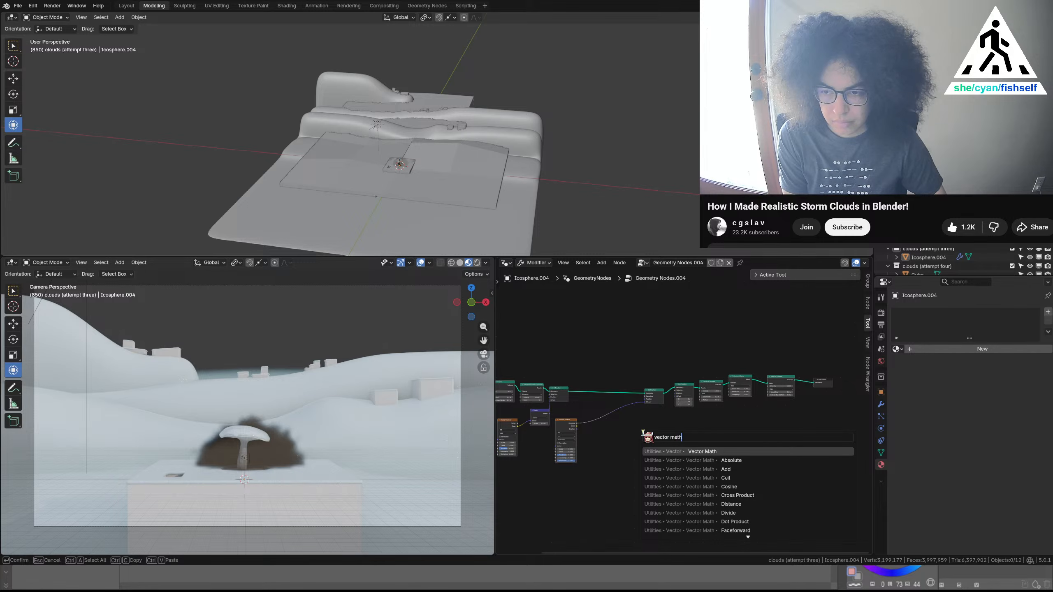
key(Return)
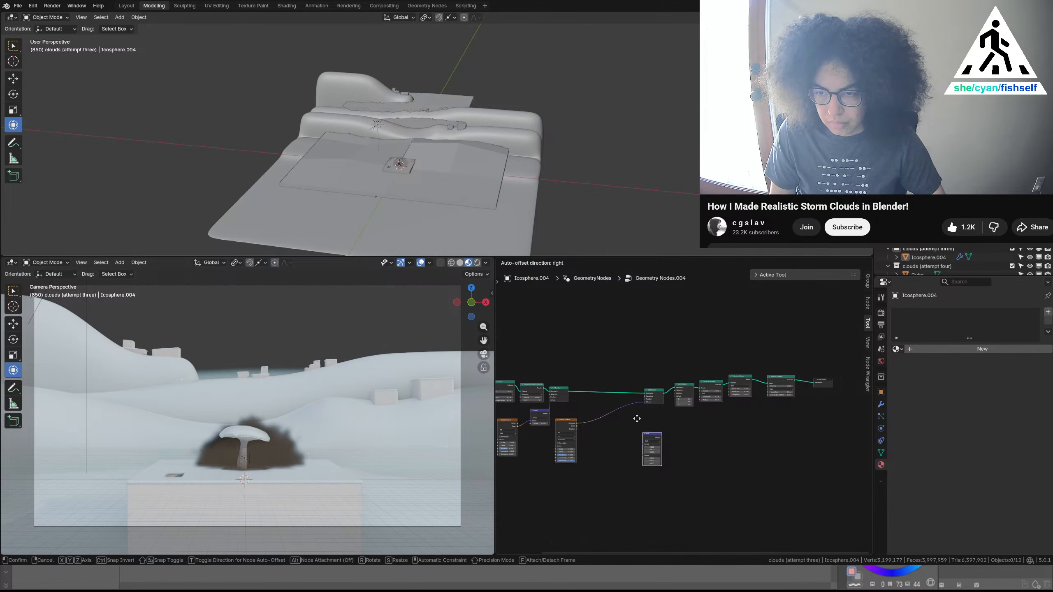
click(633, 415)
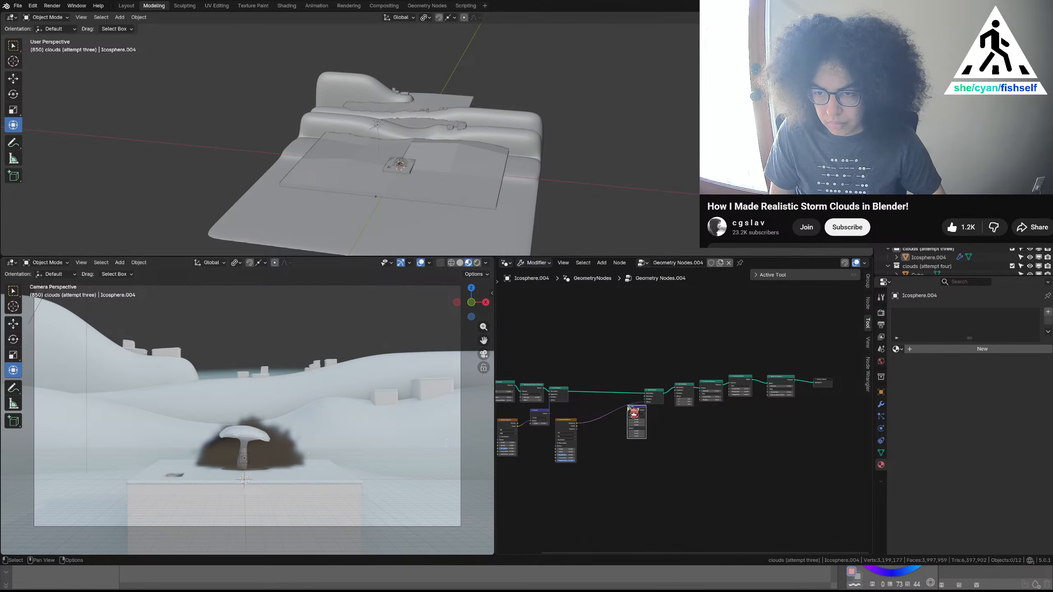
Open the operation choices of the new Vector Math node
scroll(633, 417, up, 2)
scroll(633, 416, up, 1)
click(603, 416)
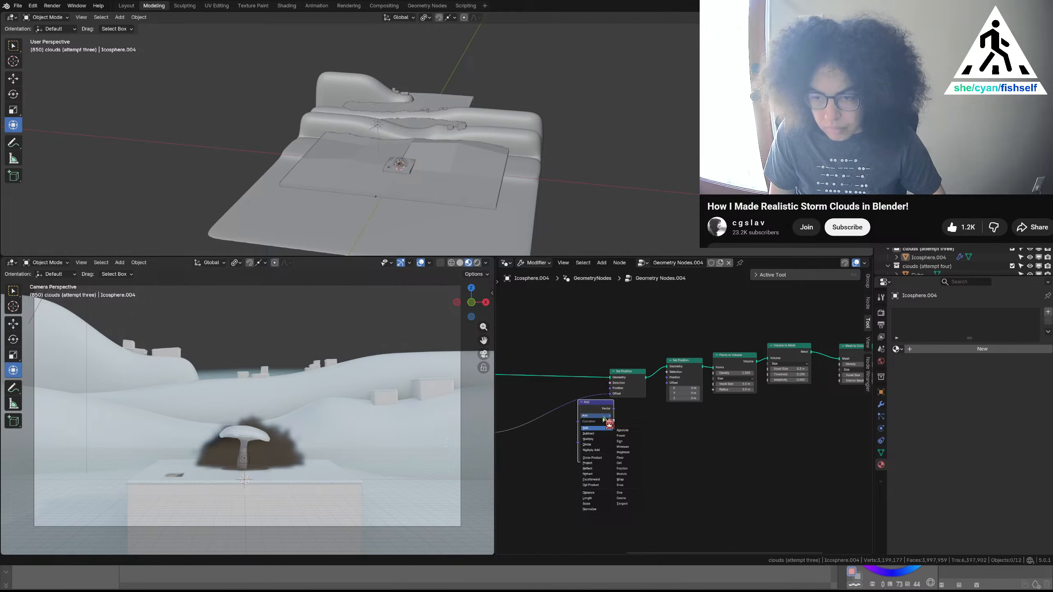
Set the vector math node feeding the Set Position offset to Scale, place it in the offset link, and save the file
click(586, 504)
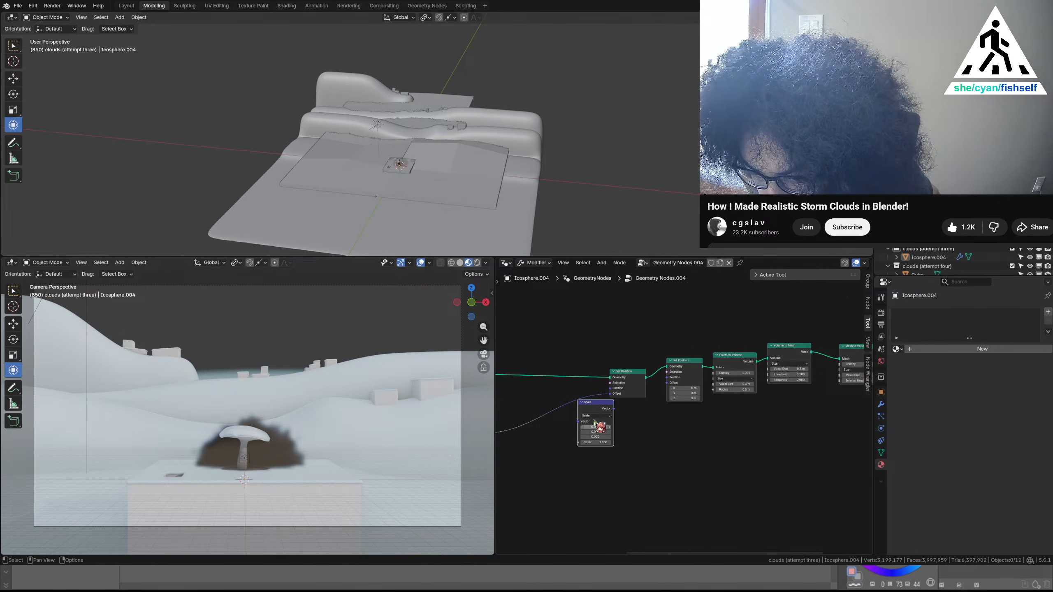
drag(587, 408, 574, 402)
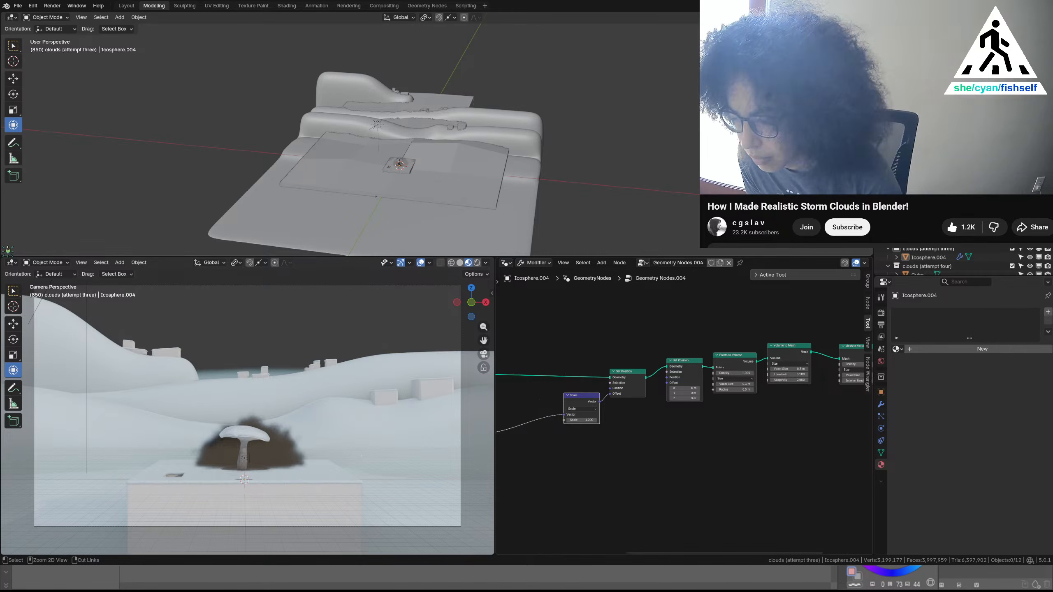
key(ctrl+s)
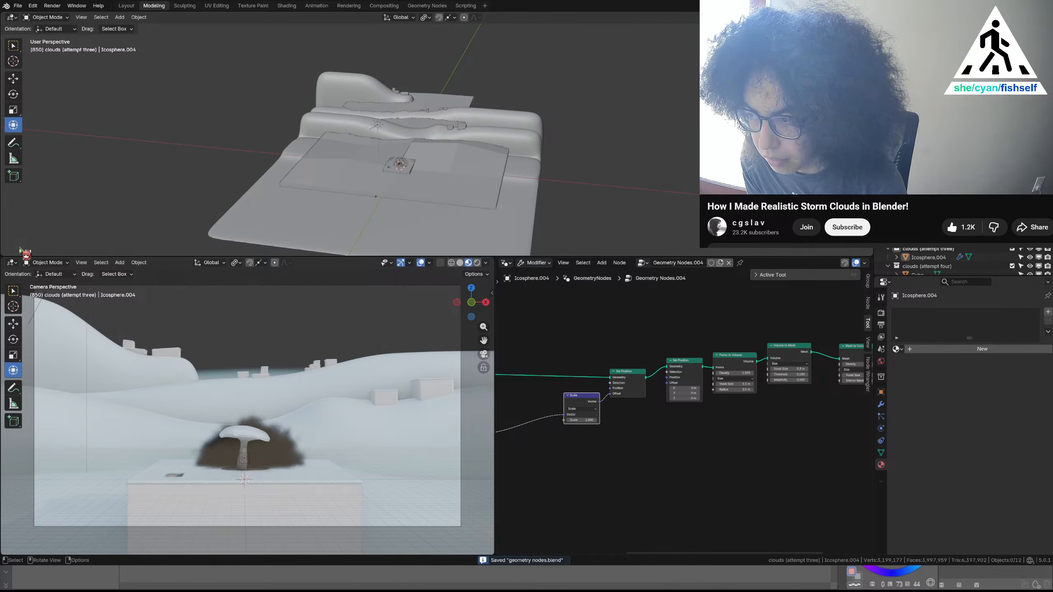
Remove the upper workspace area and split the outliner column to hold a Properties editor beneath the outliner
drag(15, 253, 76, 4)
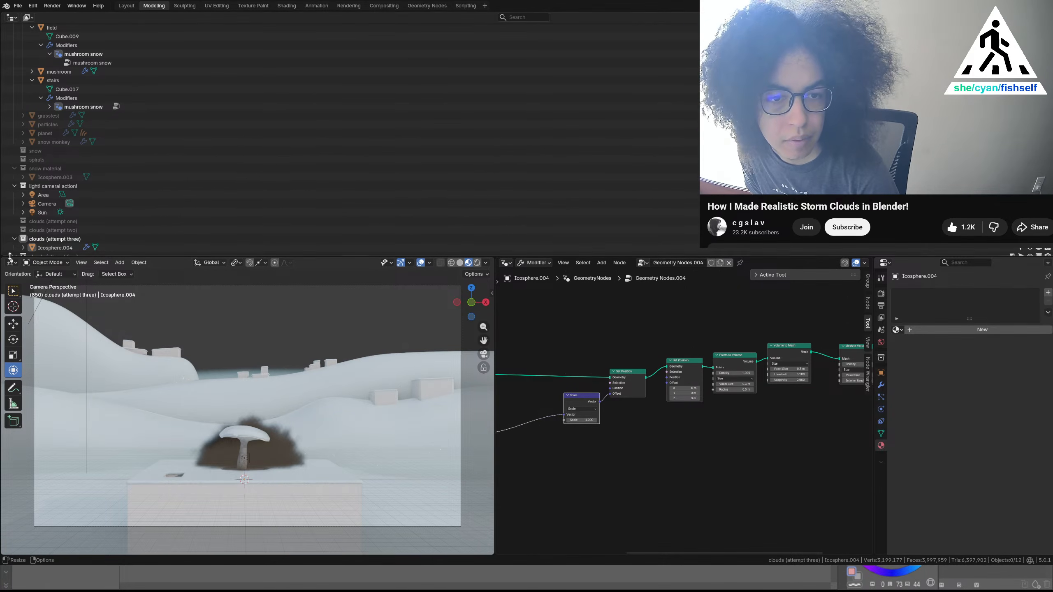
drag(4, 253, 935, 290)
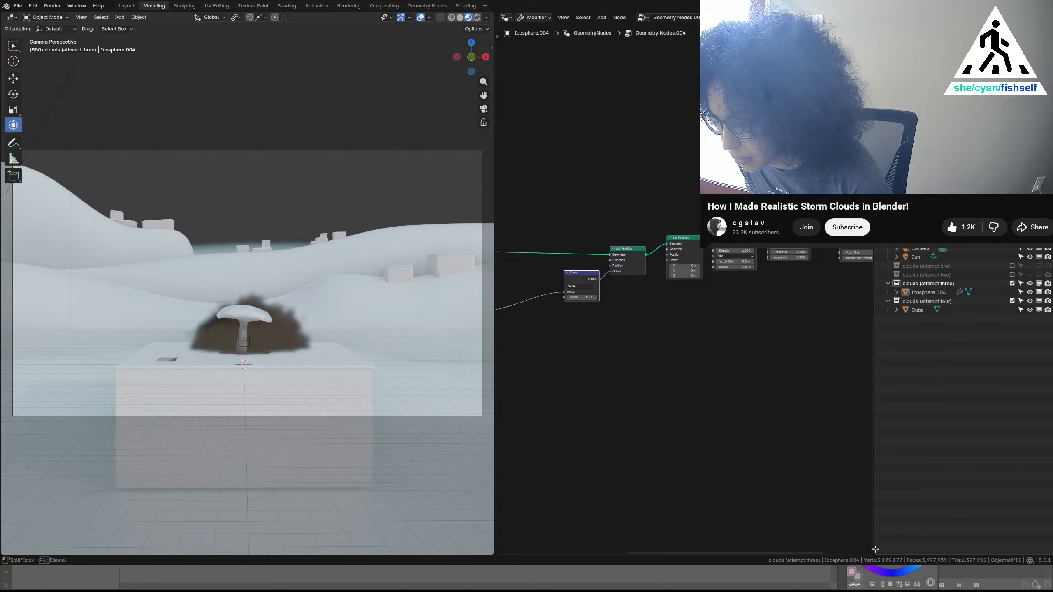
drag(877, 549, 899, 329)
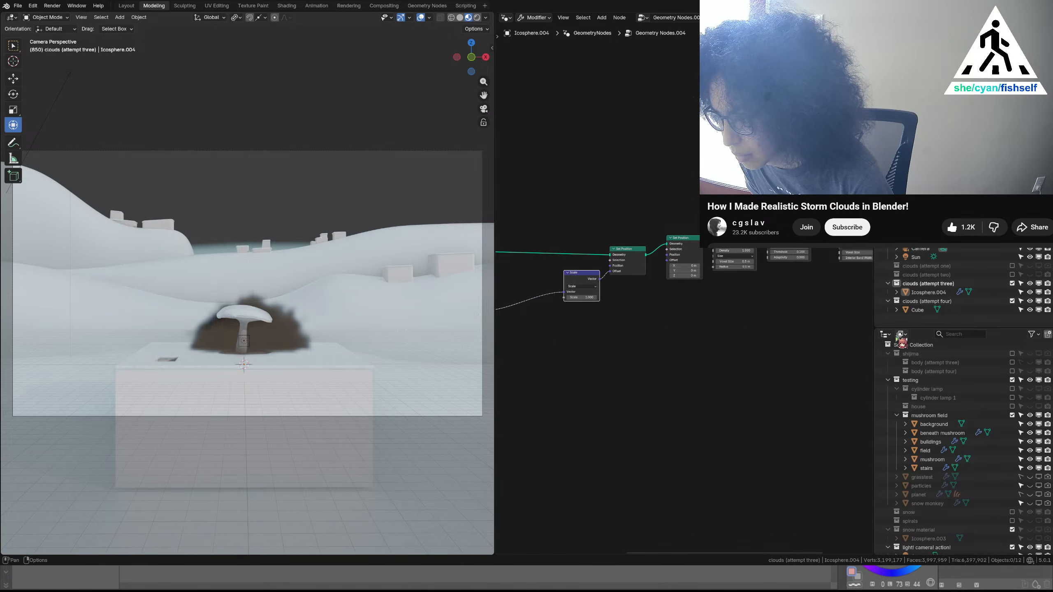
click(886, 335)
click(871, 367)
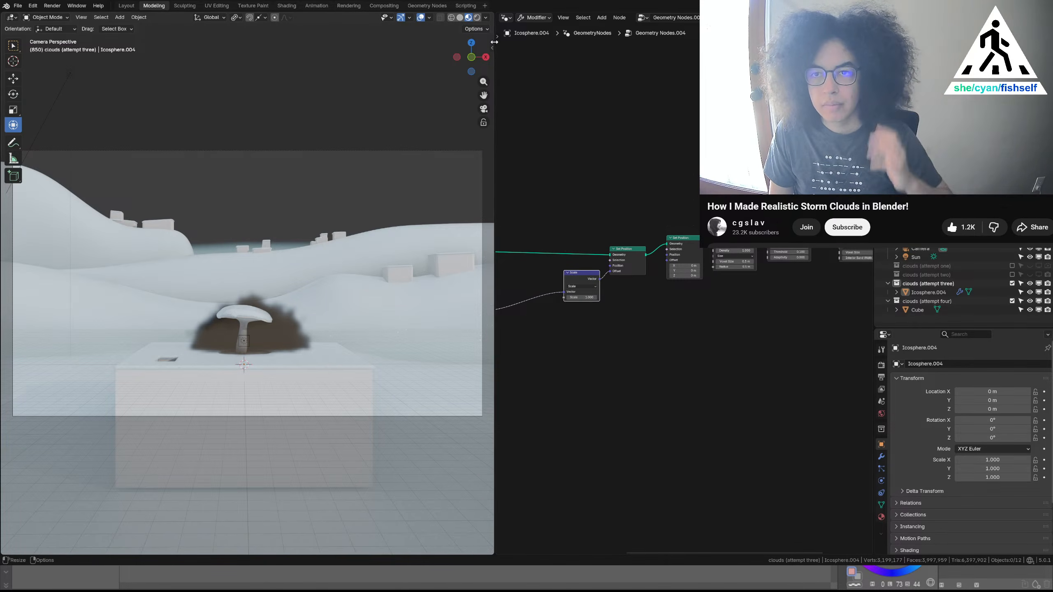
Close the tall node editor area, save the file, and split the viewport to show a Geometry Node Editor beneath it
right_click(496, 18)
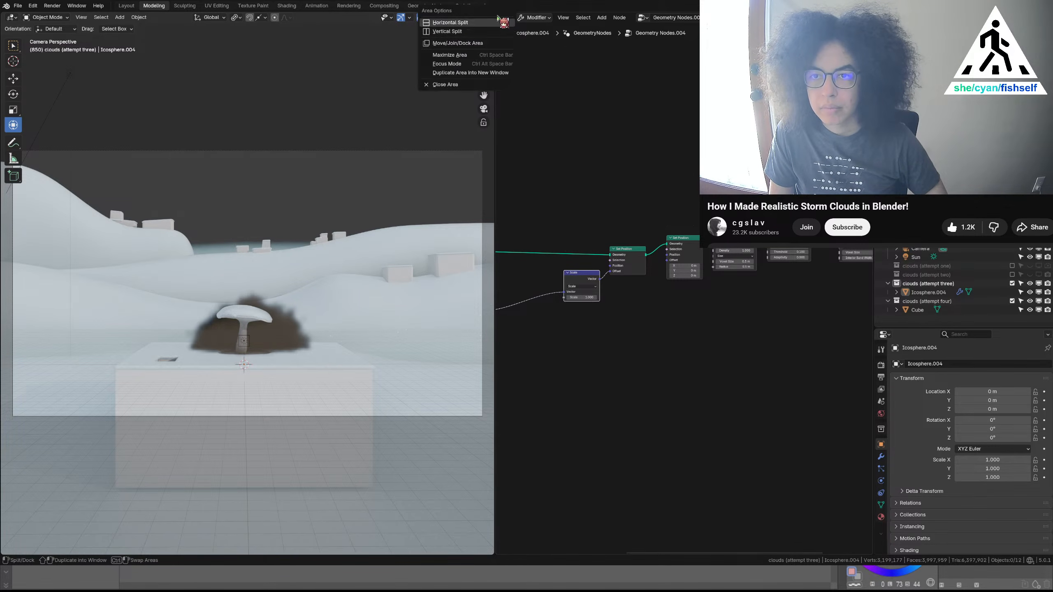
click(481, 85)
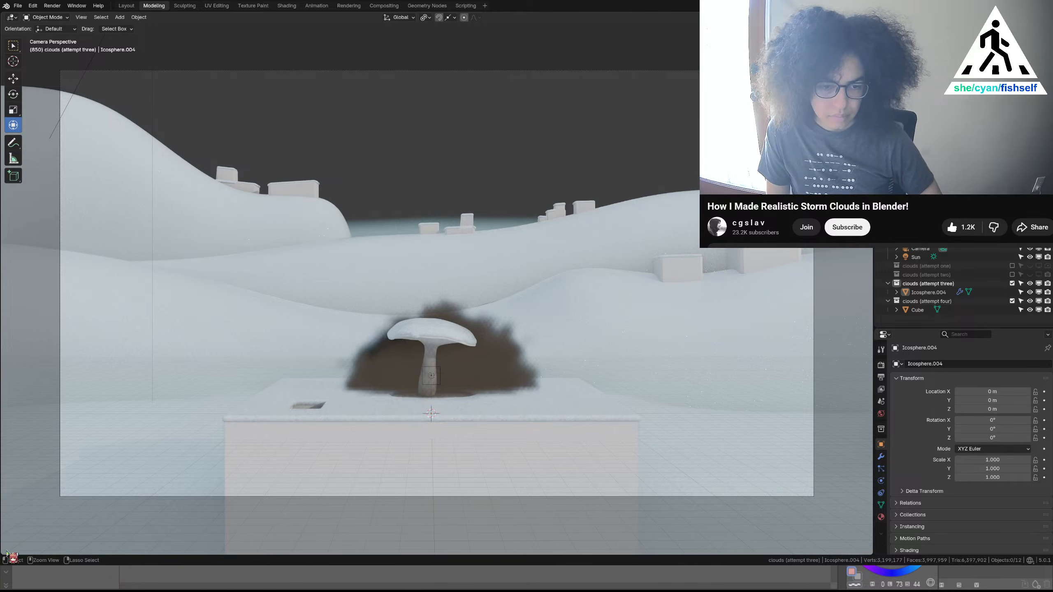
key(ctrl+s)
drag(8, 554, 61, 401)
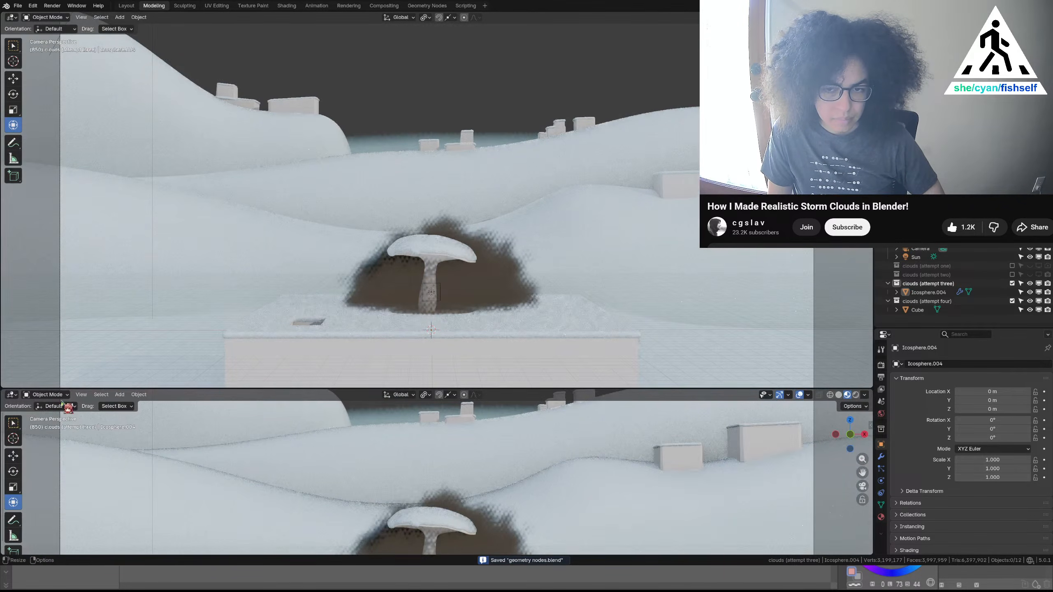
click(16, 397)
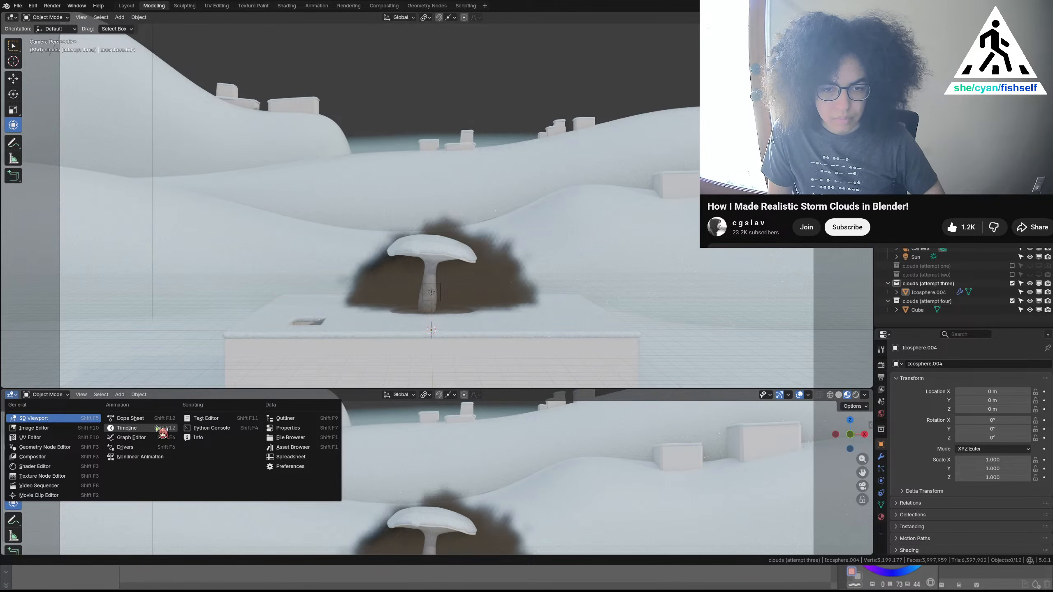
click(58, 448)
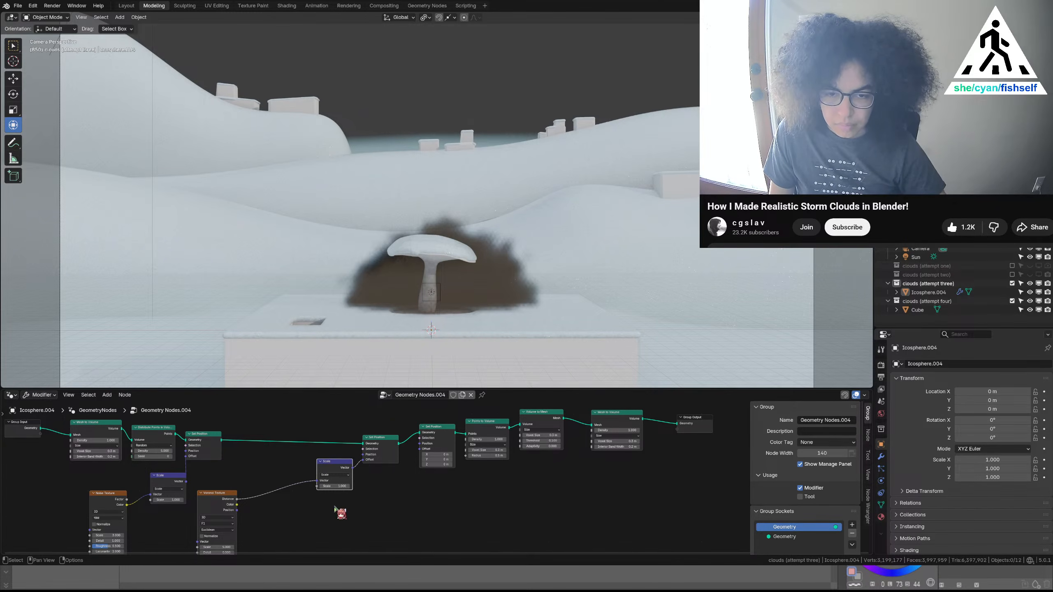
Insert a Math node set to Multiply between the Voronoi Texture and Scale nodes, and duplicate it into the same link
middle_drag(335, 509, 413, 456)
key(shift+a)
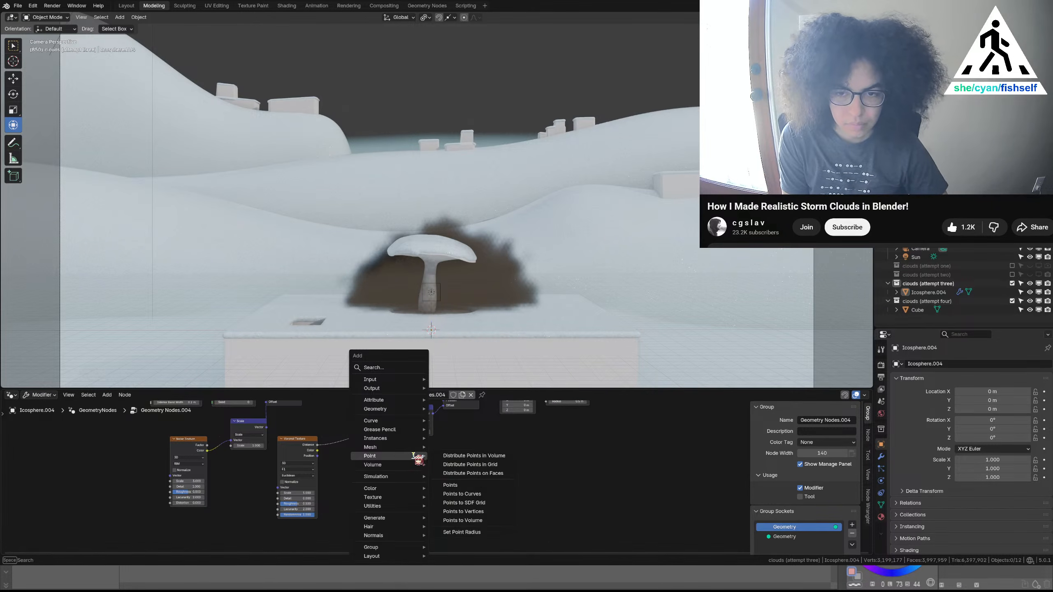
text(math)
key(Return)
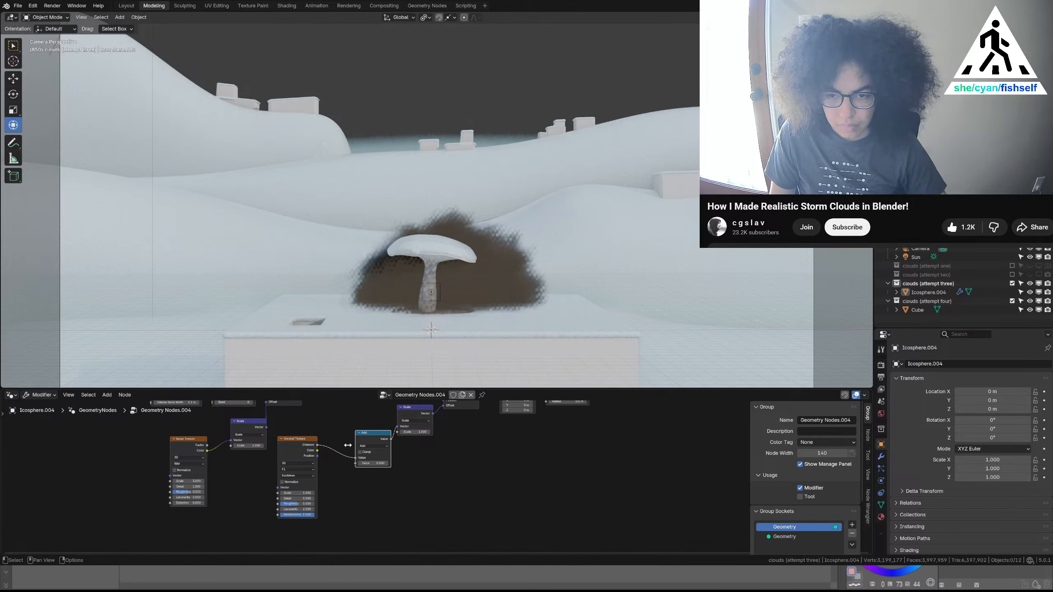
click(357, 445)
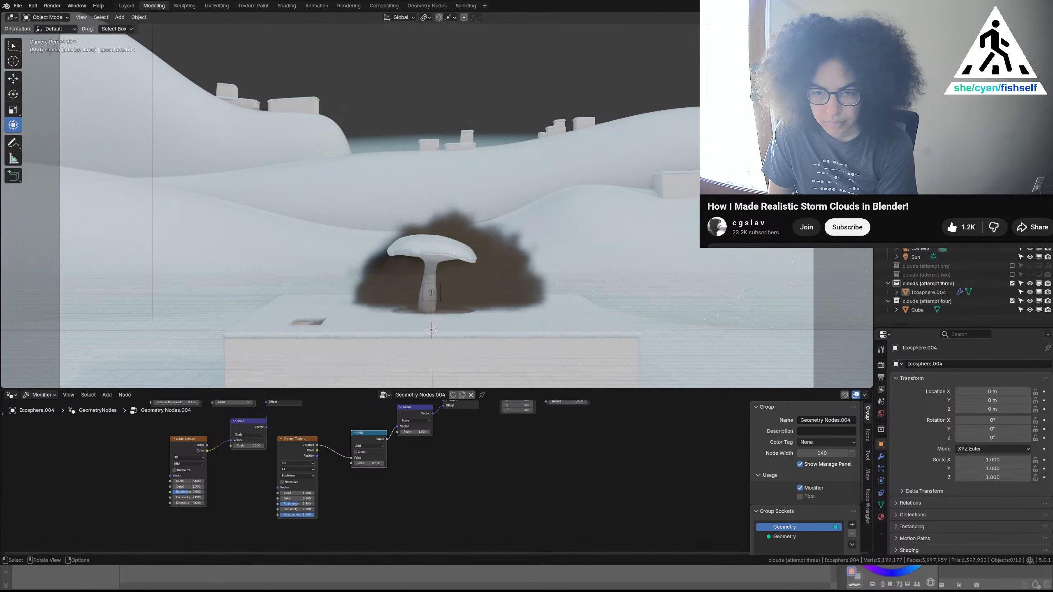
click(366, 446)
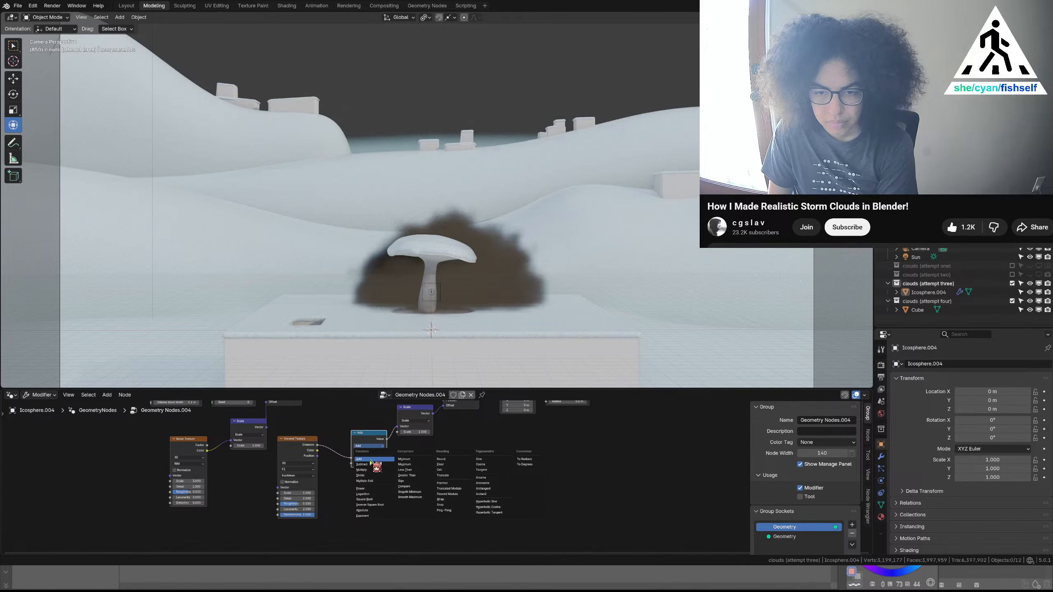
click(370, 471)
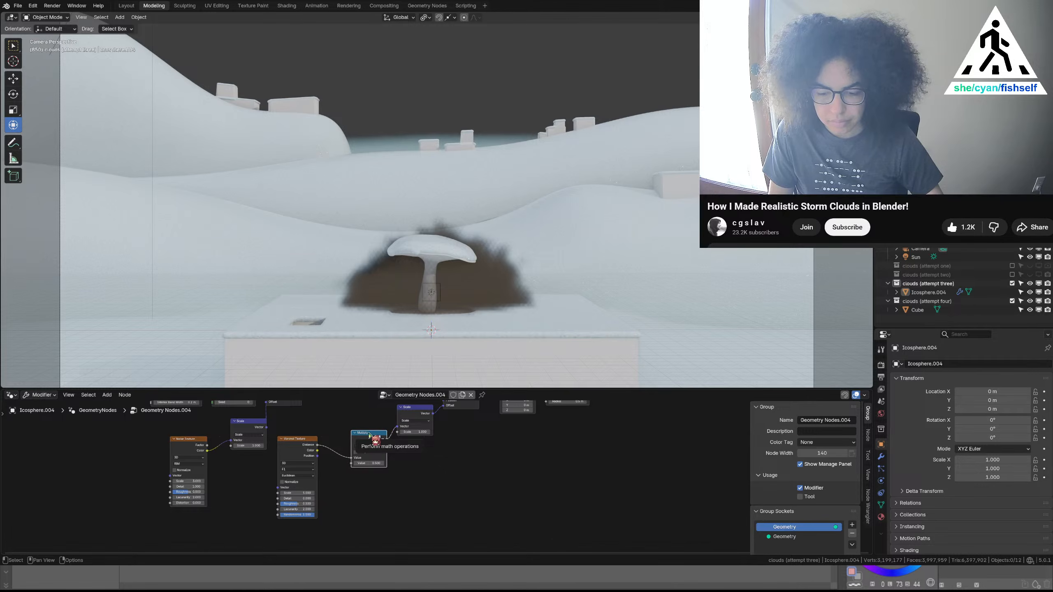
key(shift+d)
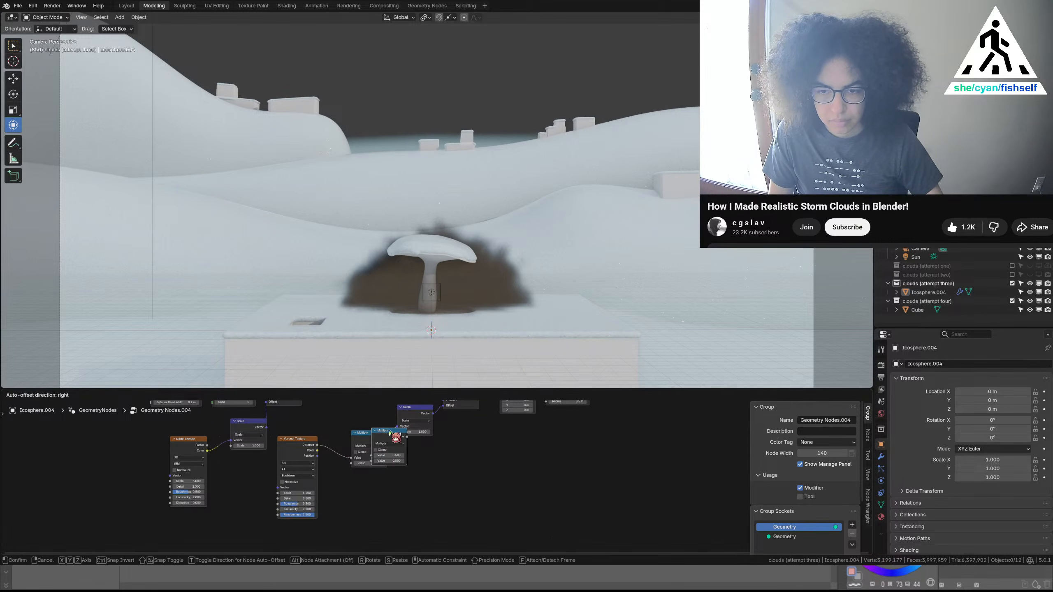
click(396, 434)
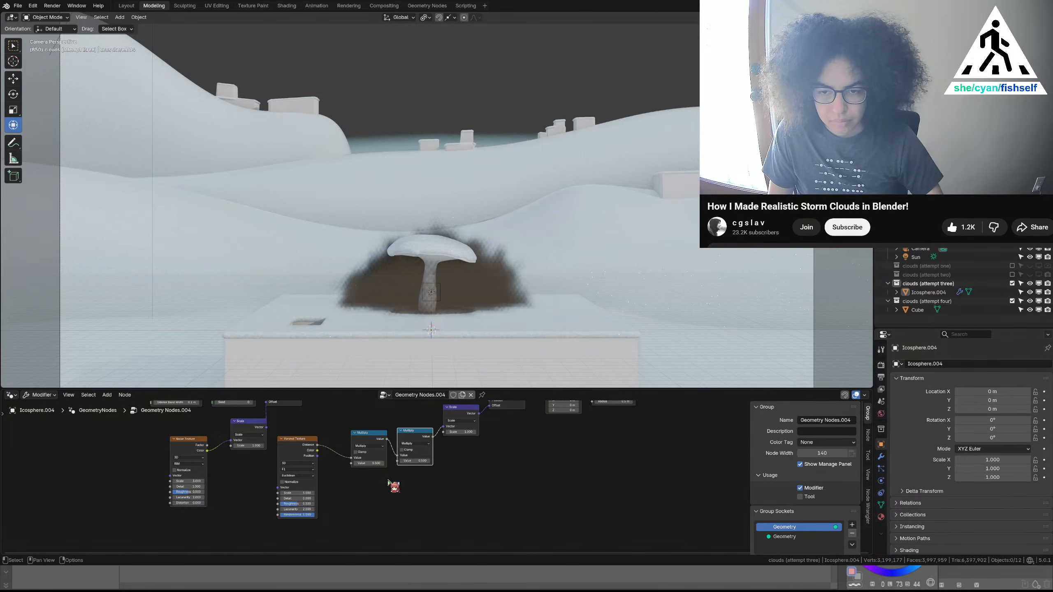
Add a Position node and connect it to the Scale node's Vector, with the second Multiply node driving its Scale factor
key(shift+a)
text(position)
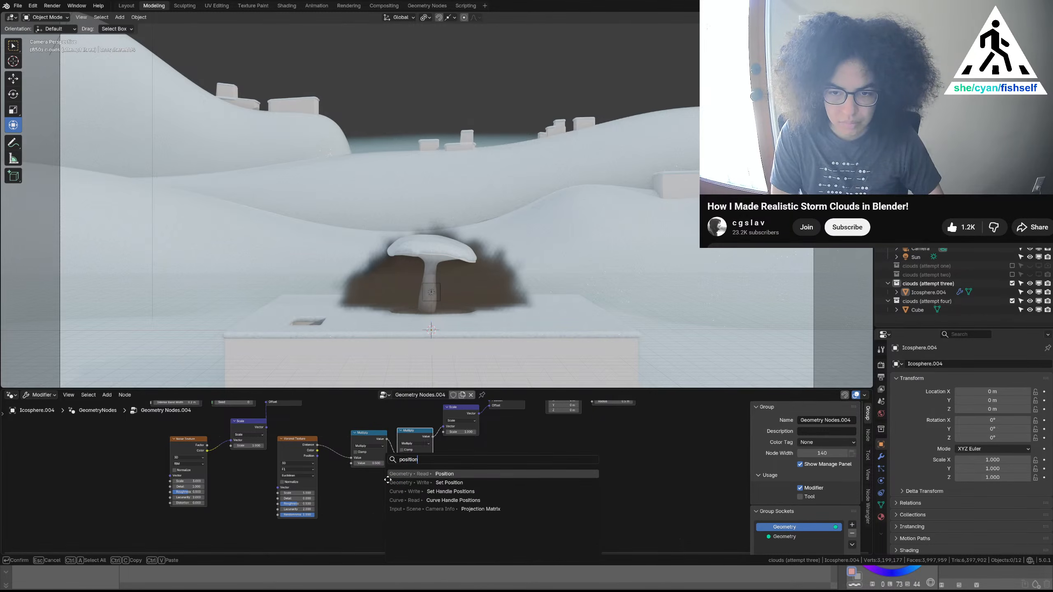
key(Return)
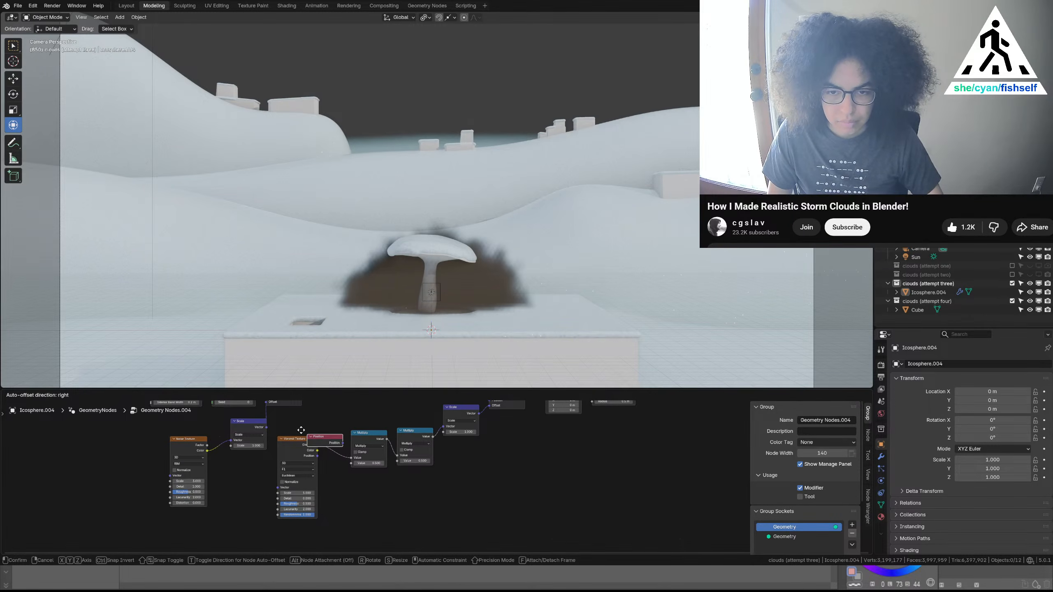
click(325, 433)
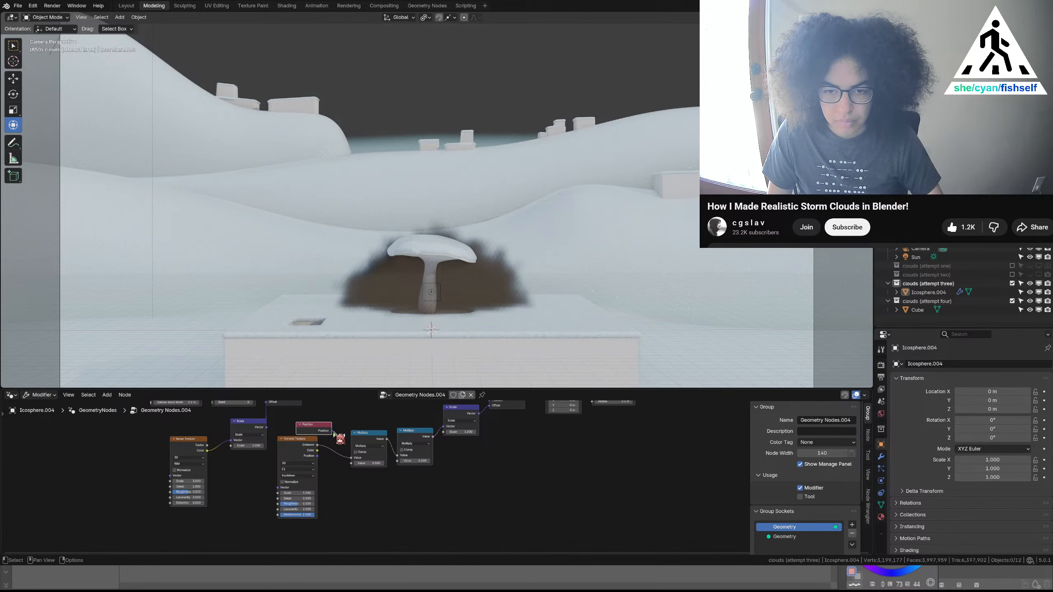
drag(333, 432, 477, 443)
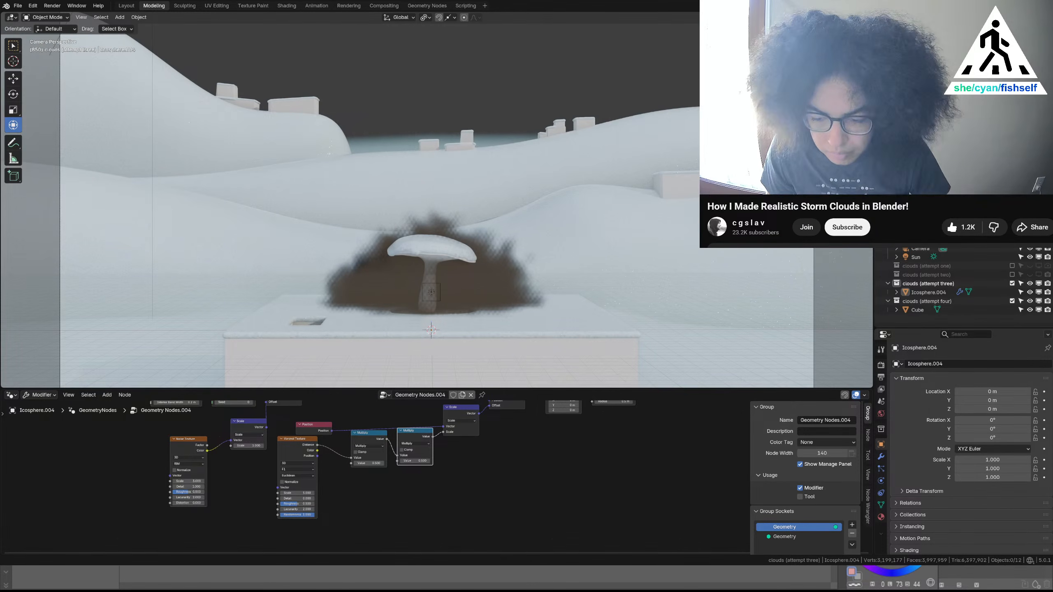
Set the second Multiply node's value to 1, change the first Multiply node's value, and save the file with the cloud icosphere selected
click(421, 461)
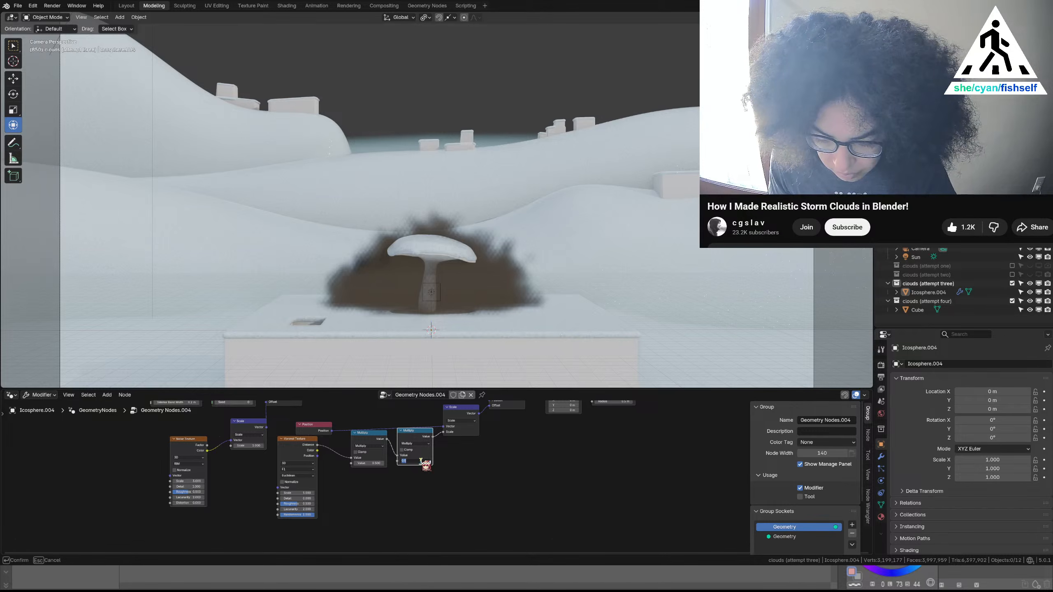
text(1)
key(Return)
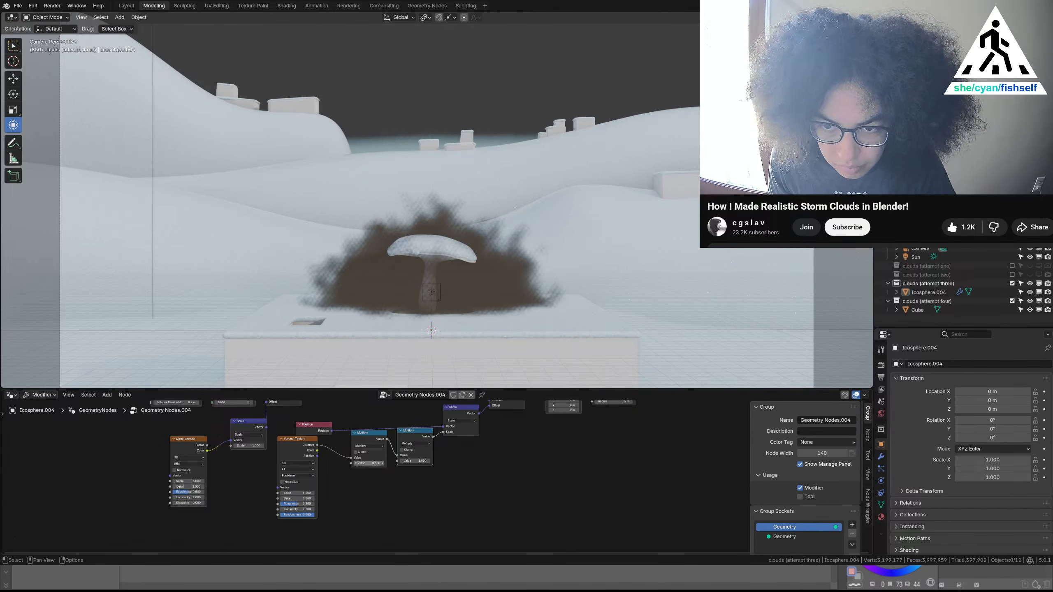
click(376, 463)
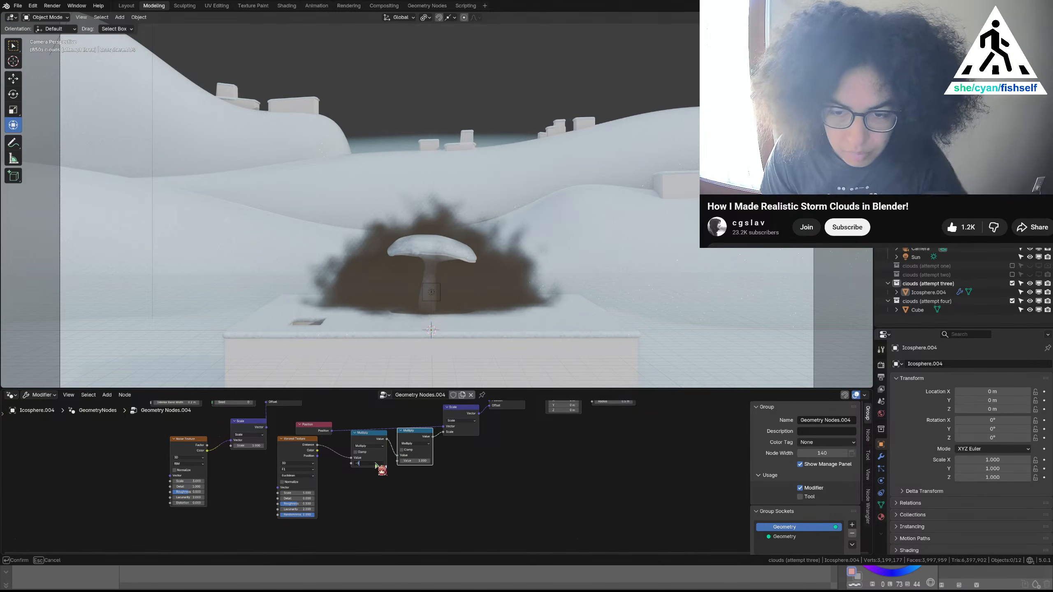
key(Return)
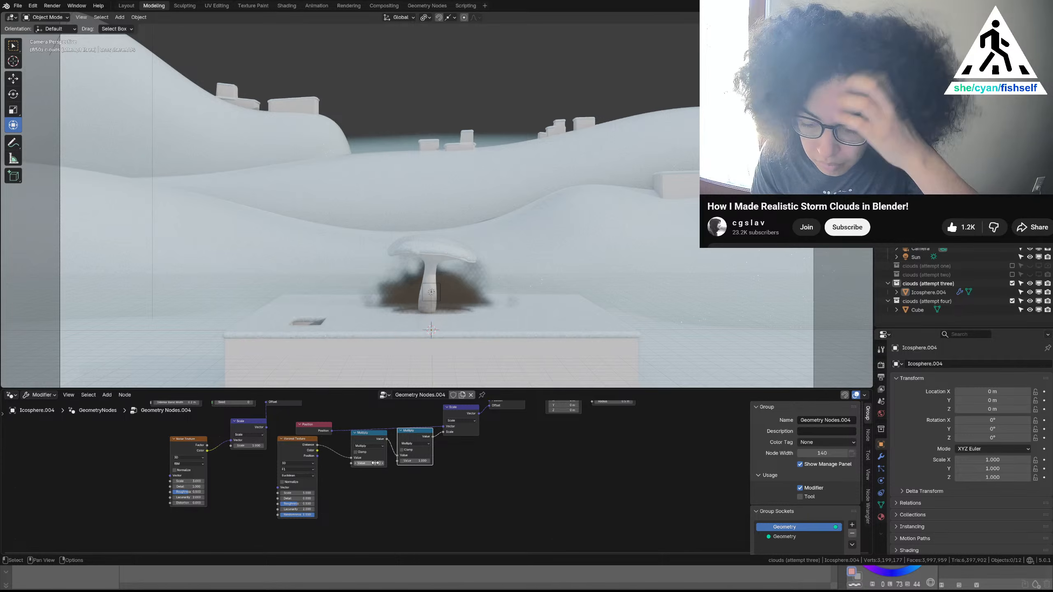
click(449, 282)
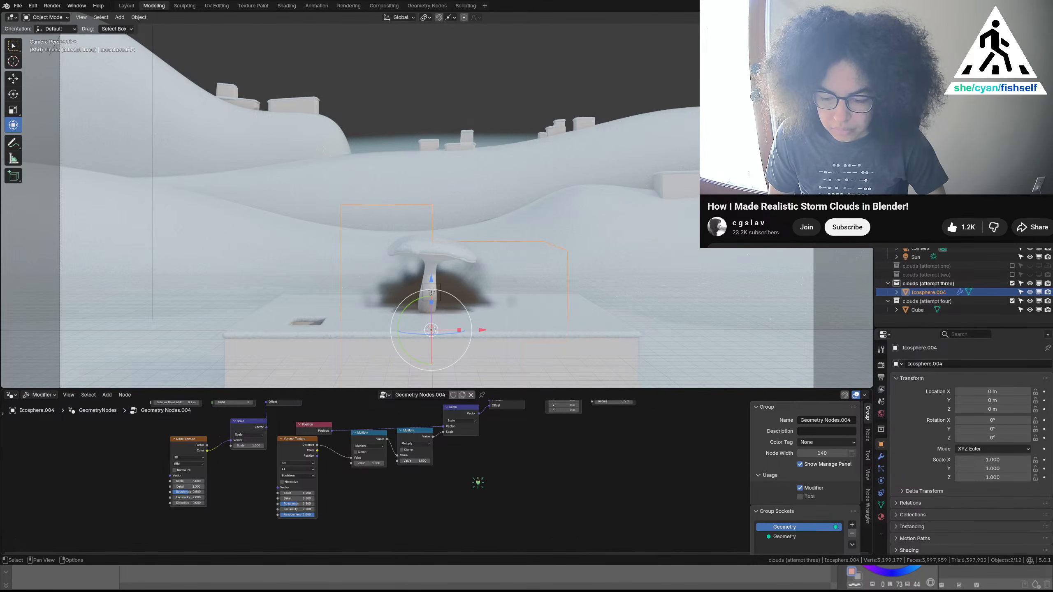
key(ctrl+s)
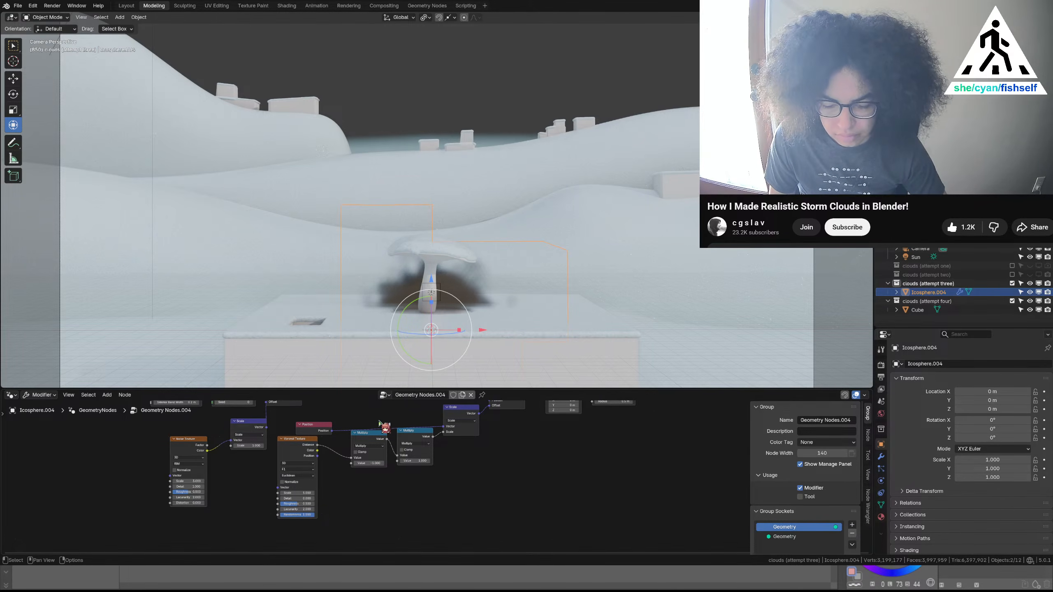
Lower the Scale value of the Voronoi Texture node
mouse_move(321, 433)
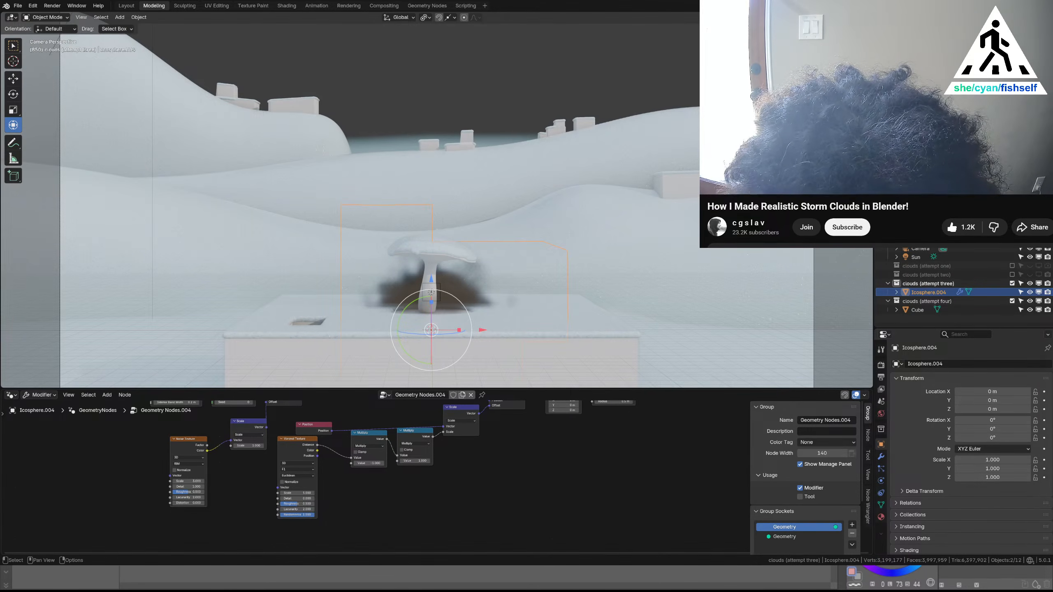
drag(297, 493, 297, 492)
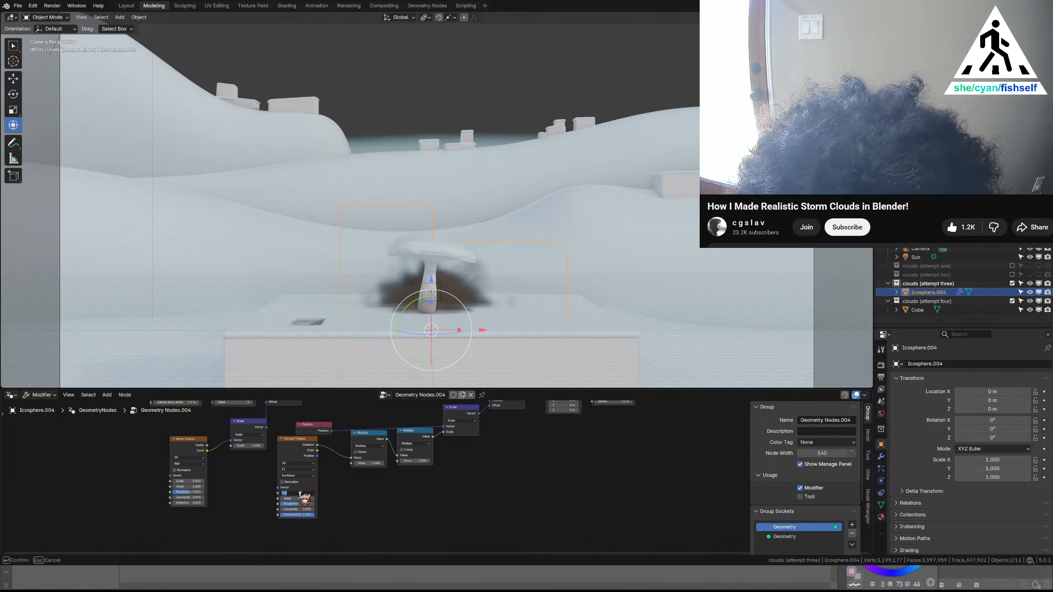
text(3)
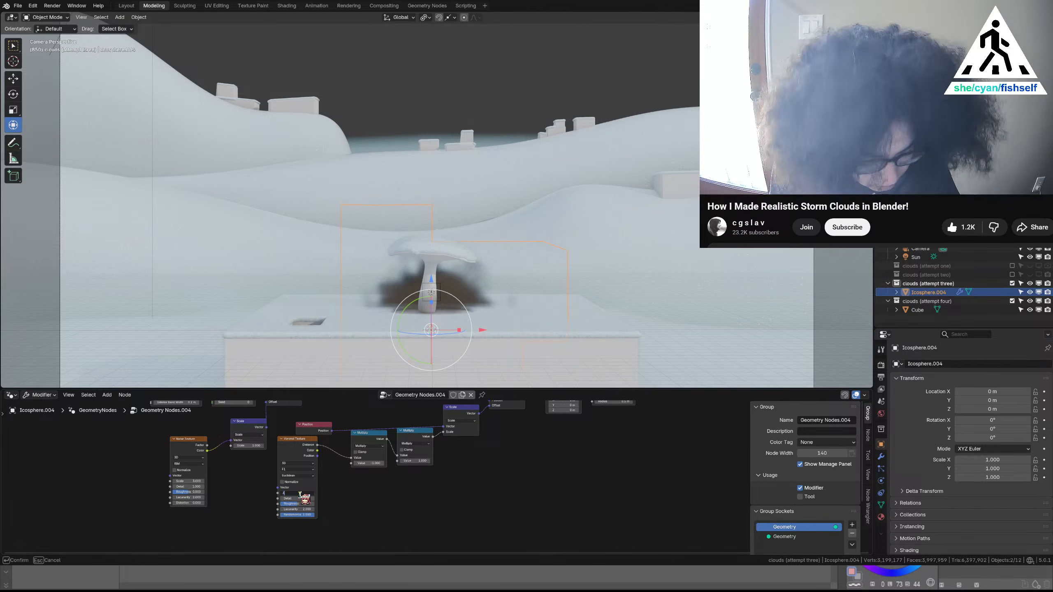
key(Return)
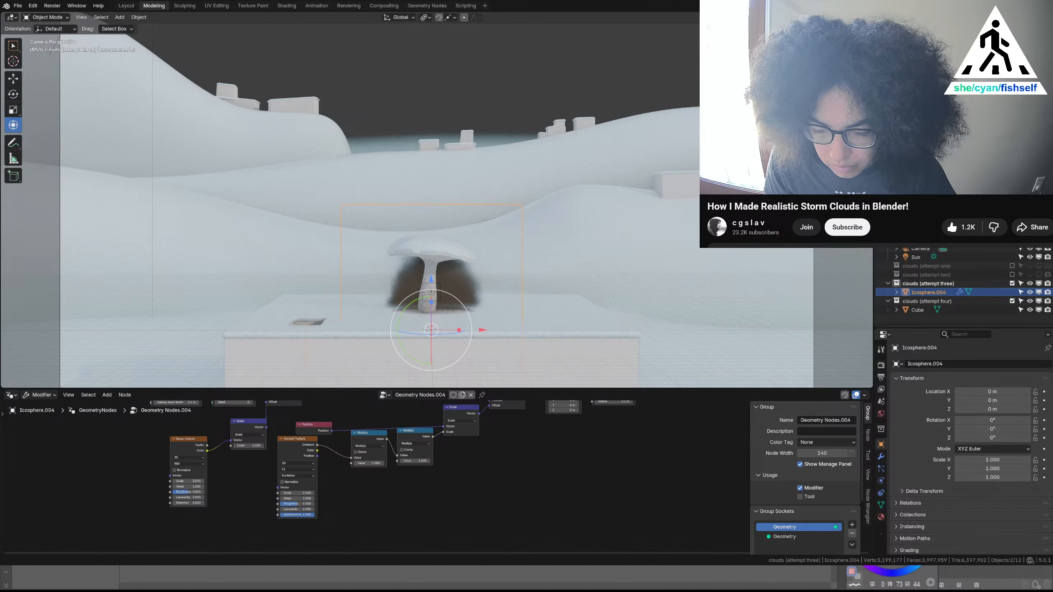
Try raising the cloud icosphere about 7 m along the Z axis, and undo the move
middle_drag(353, 299, 388, 348)
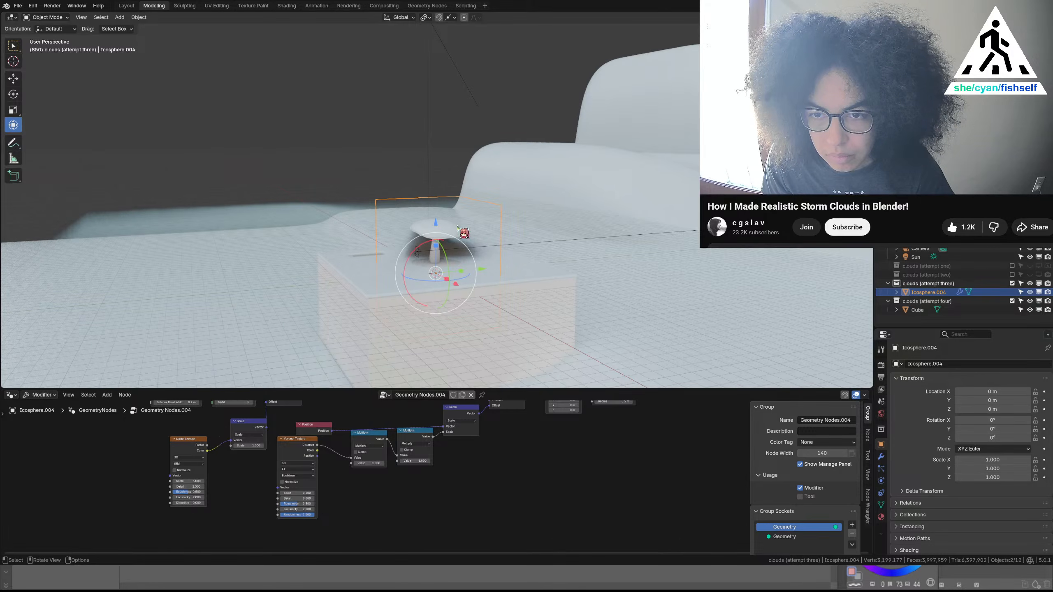
key(g)
key(z)
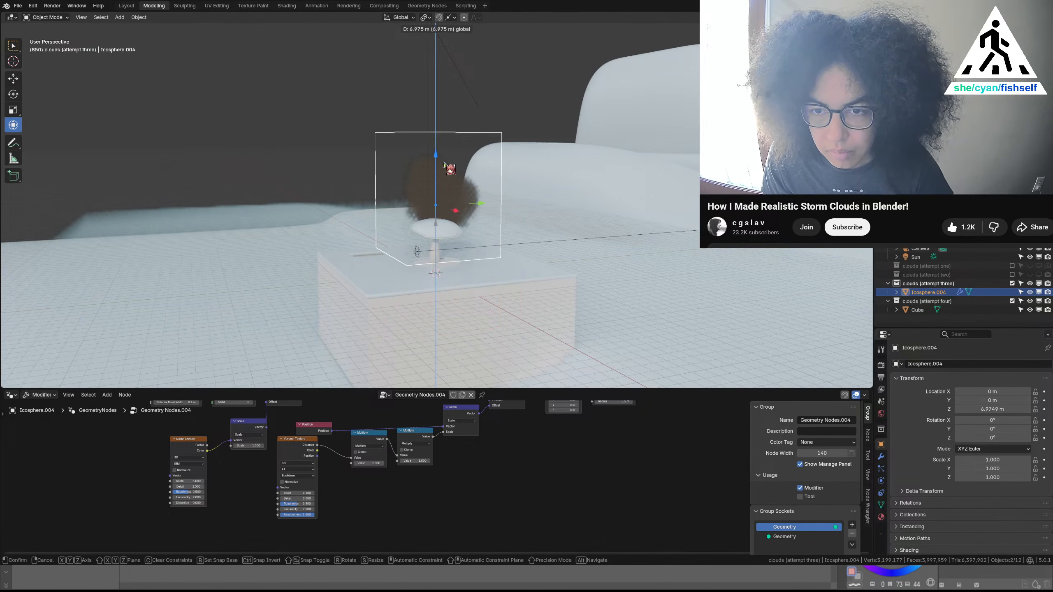
click(447, 168)
key(ctrl+z)
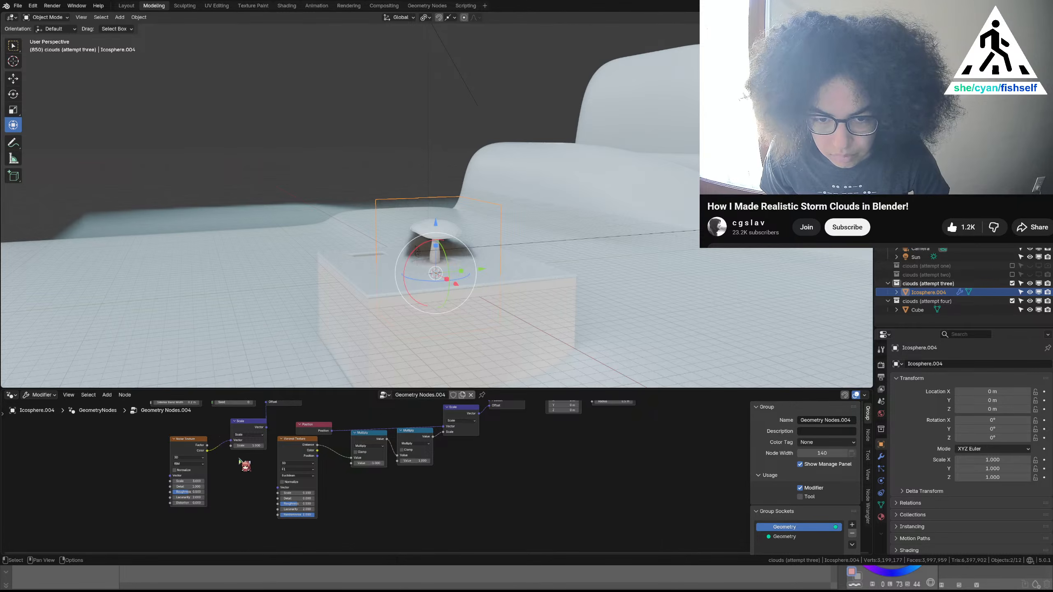
Change the Scale value of the Scale node driven by the Noise Texture
scroll(246, 465, up, 2)
middle_drag(242, 463, 323, 453)
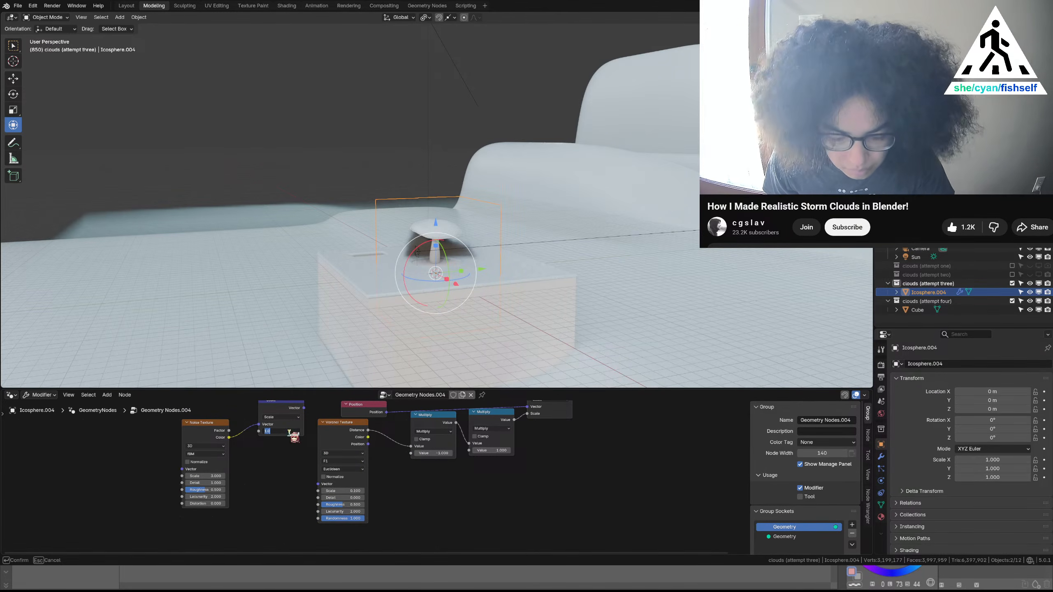
text(4)
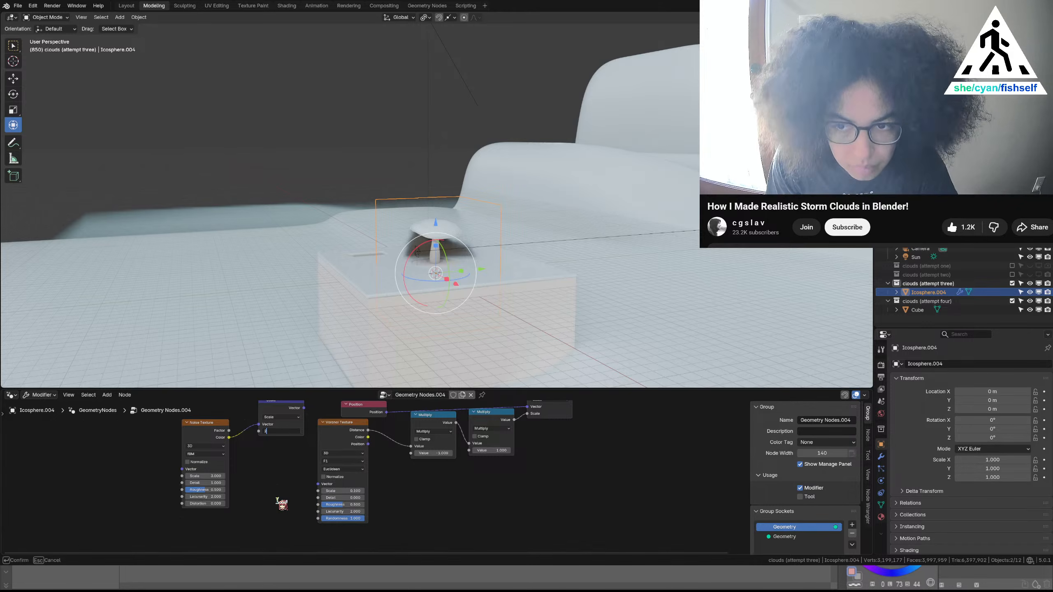
key(Return)
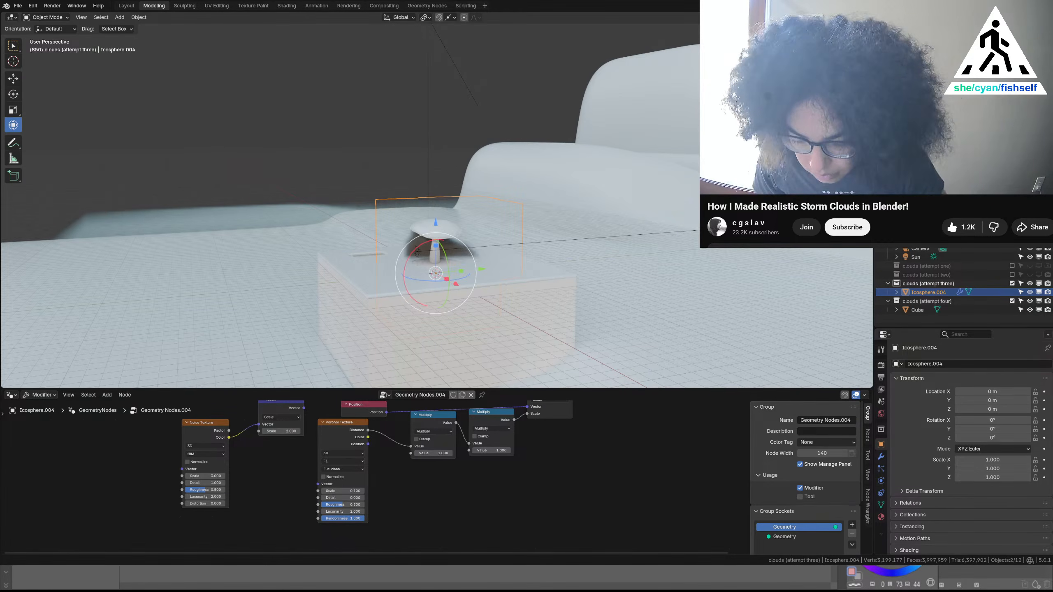
Add a second Noise Texture node in the empty area below the last Set Position node
scroll(377, 498, down, 5)
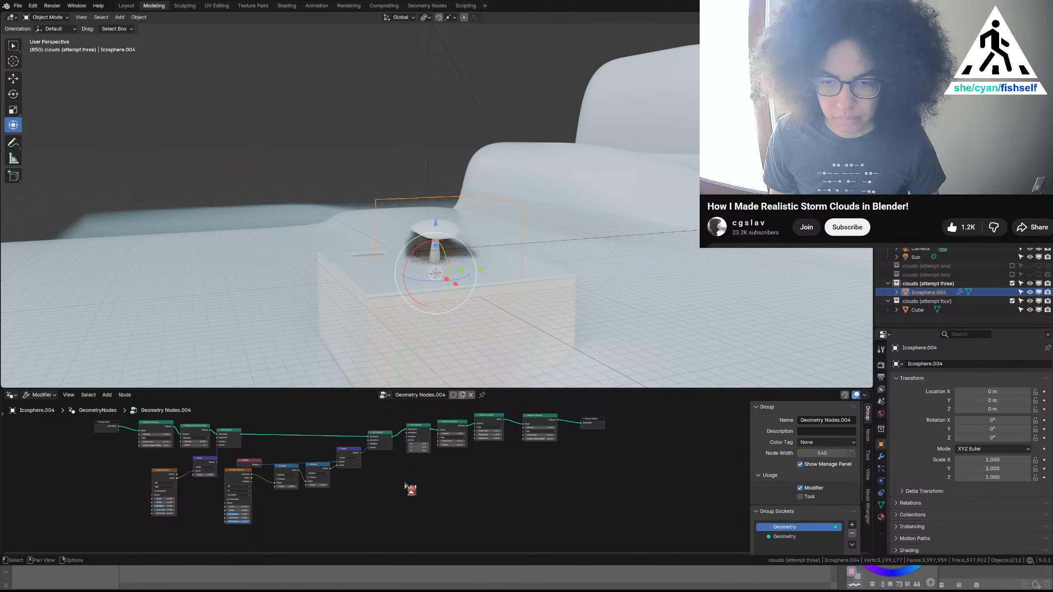
key(shift+a)
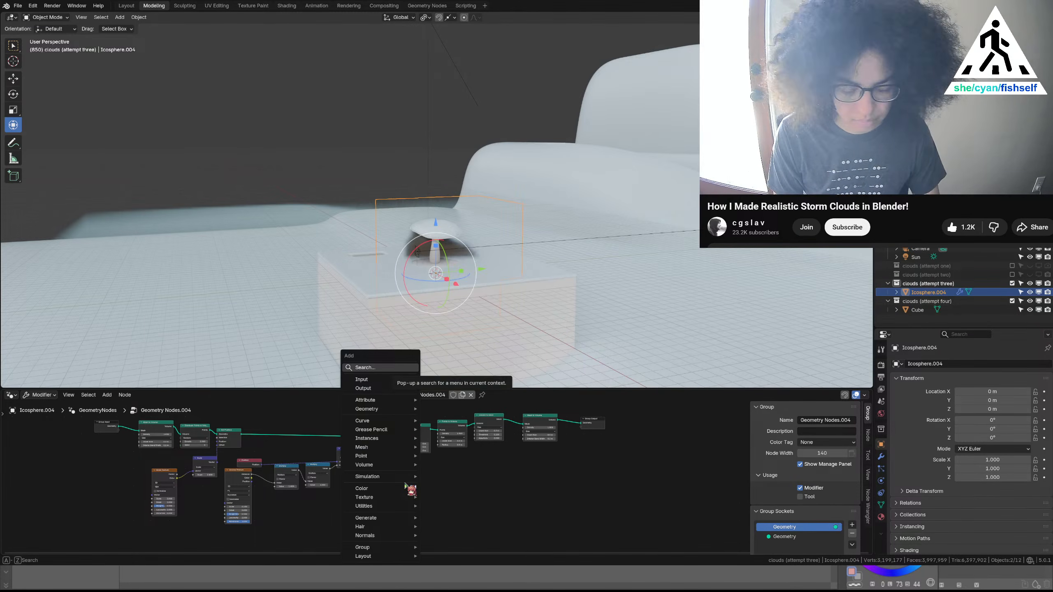
text(noise)
key(Return)
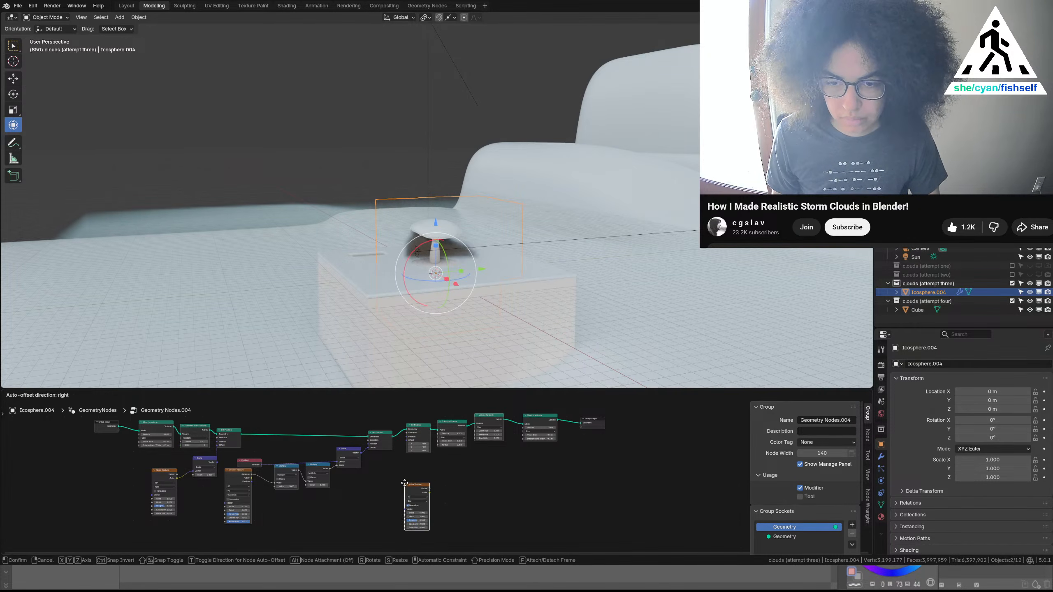
click(414, 482)
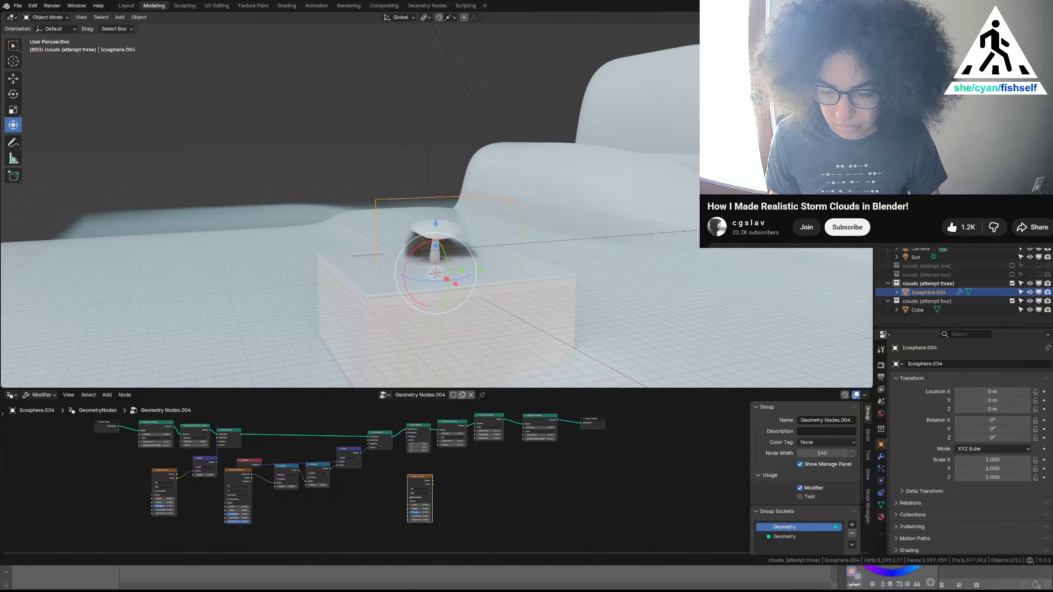
scroll(435, 479, up, 3)
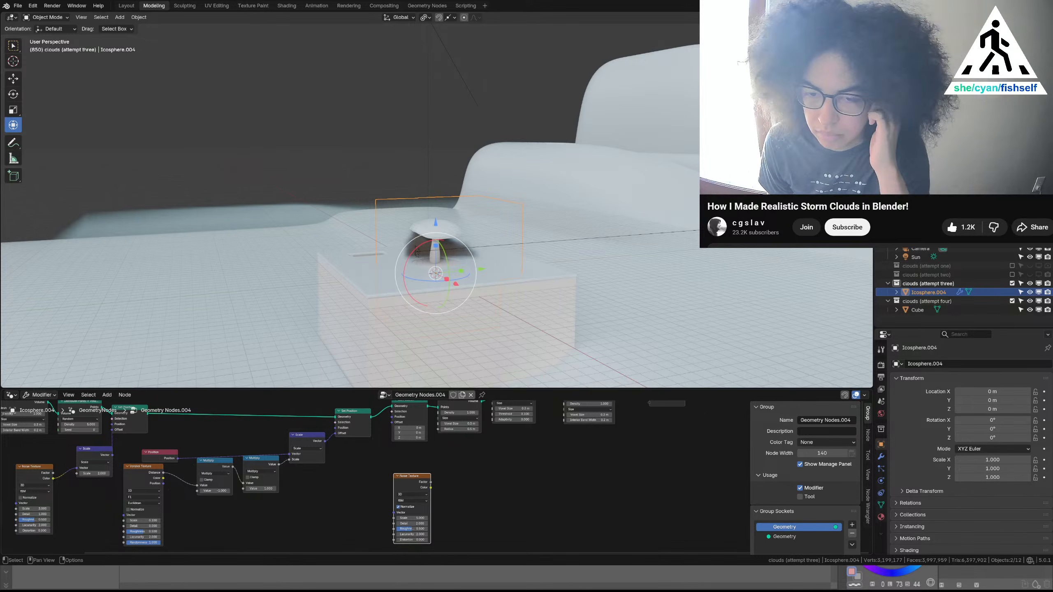
scroll(437, 478, up, 5)
scroll(437, 478, down, 6)
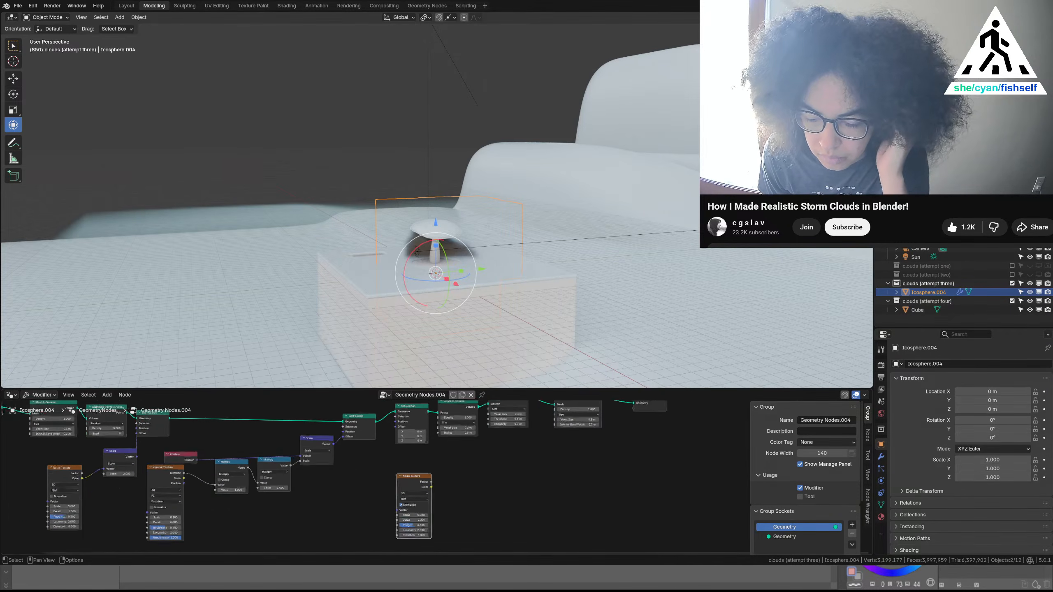
scroll(437, 476, down, 2)
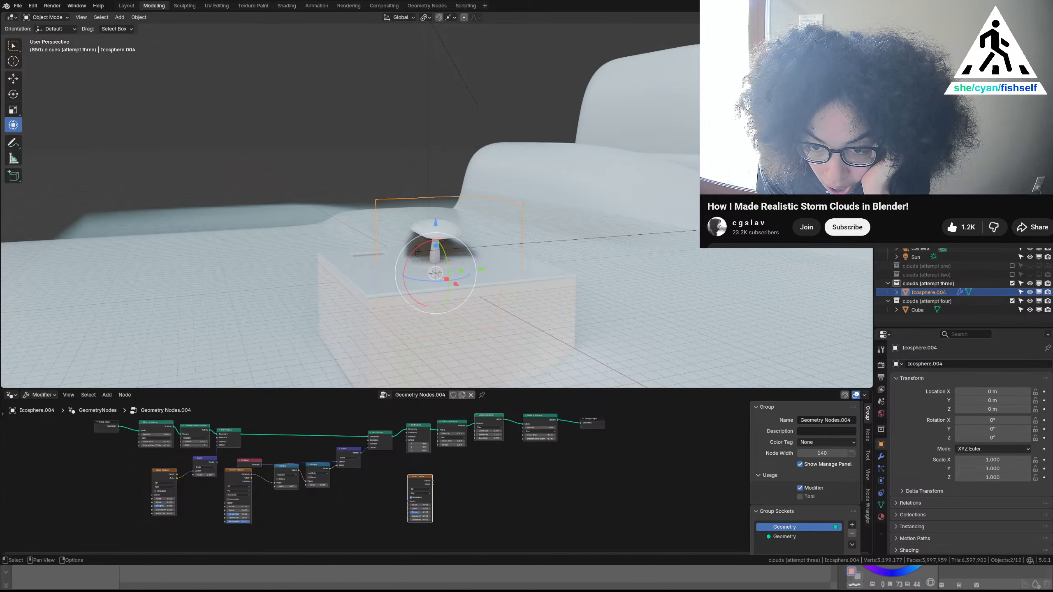
mouse_move(418, 474)
mouse_down()
mouse_move(376, 483)
mouse_move(418, 482)
mouse_up()
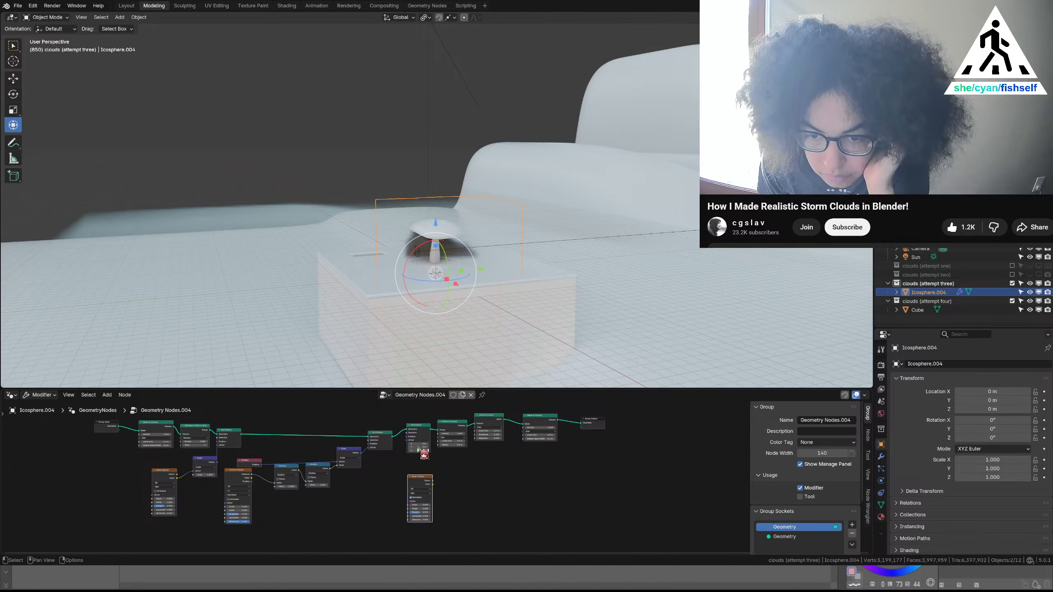
Delete the Set Position node before Points to Volume and reconnect the remaining Set Position node directly to Points to Volume
mouse_move(419, 438)
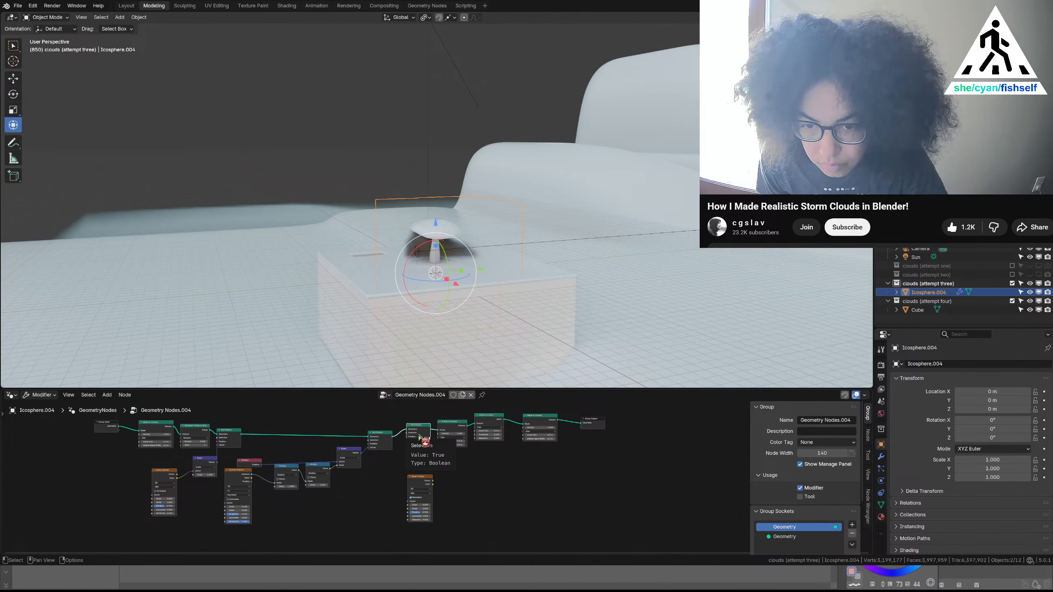
key(x)
drag(393, 436, 437, 432)
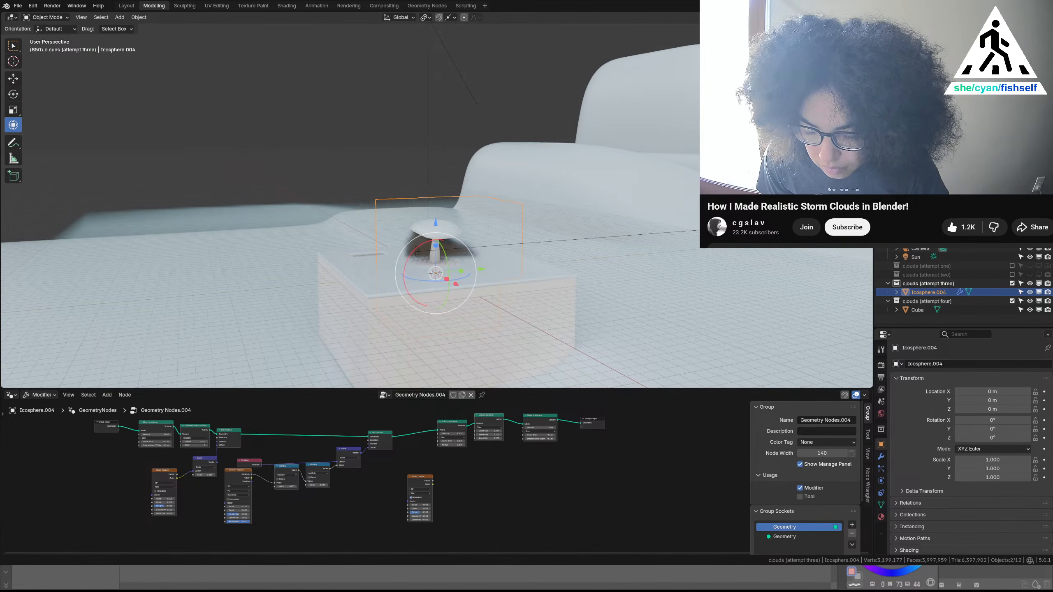
Insert a Set Position node between the Volume to Mesh and Mesh to Volume nodes, then deselect everything and view the scene through the camera
key(shift+a)
text(set pos)
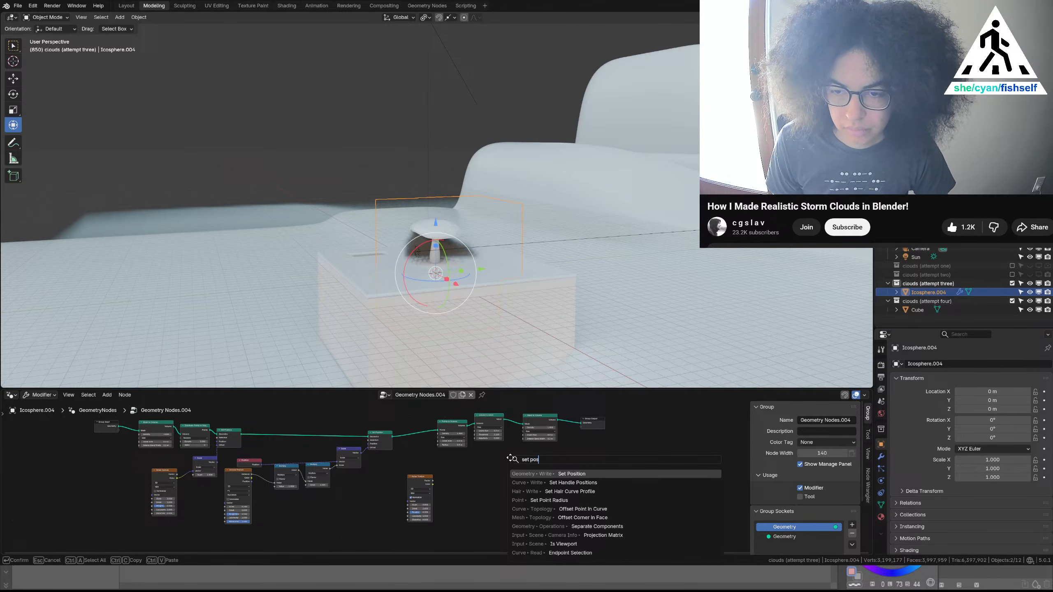
key(Return)
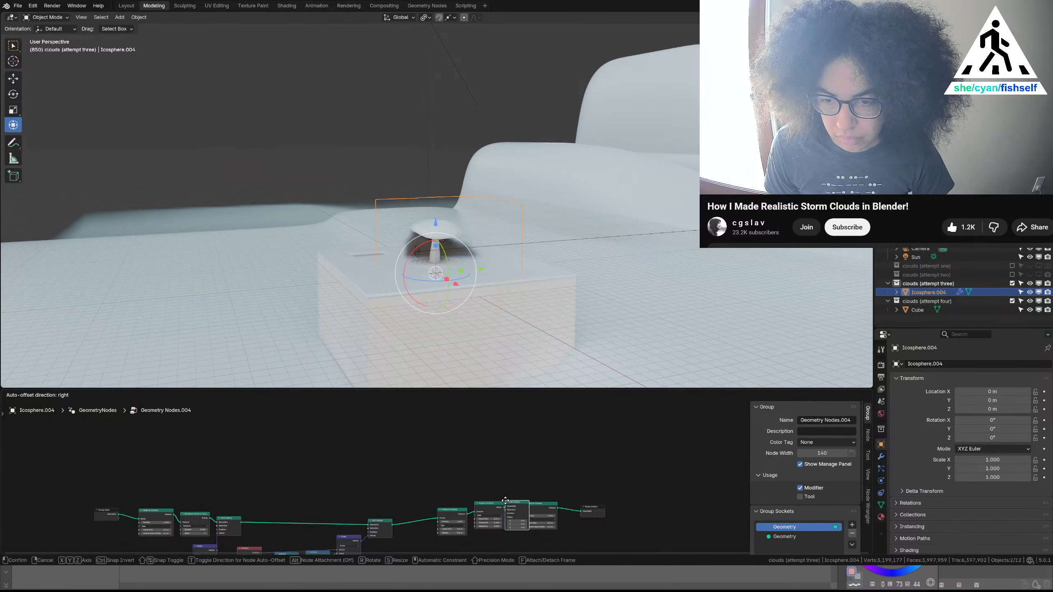
click(506, 512)
middle_drag(534, 480, 502, 379)
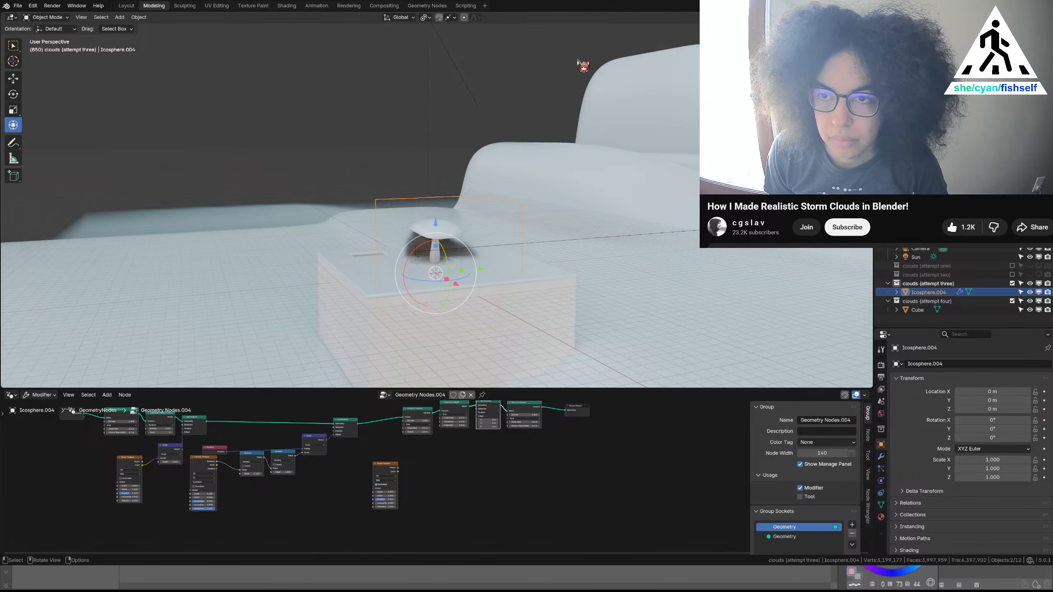
key(alt+a)
key(KP_0)
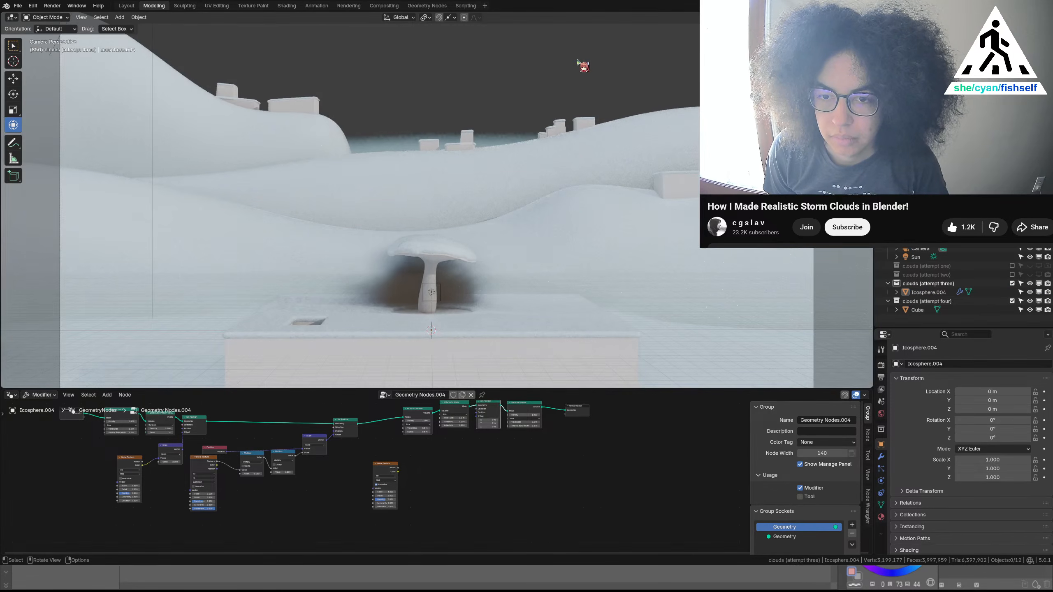
Remove the unconnected Noise Texture node and restore it in the same place
click(383, 469)
right_click(442, 461)
click(451, 459)
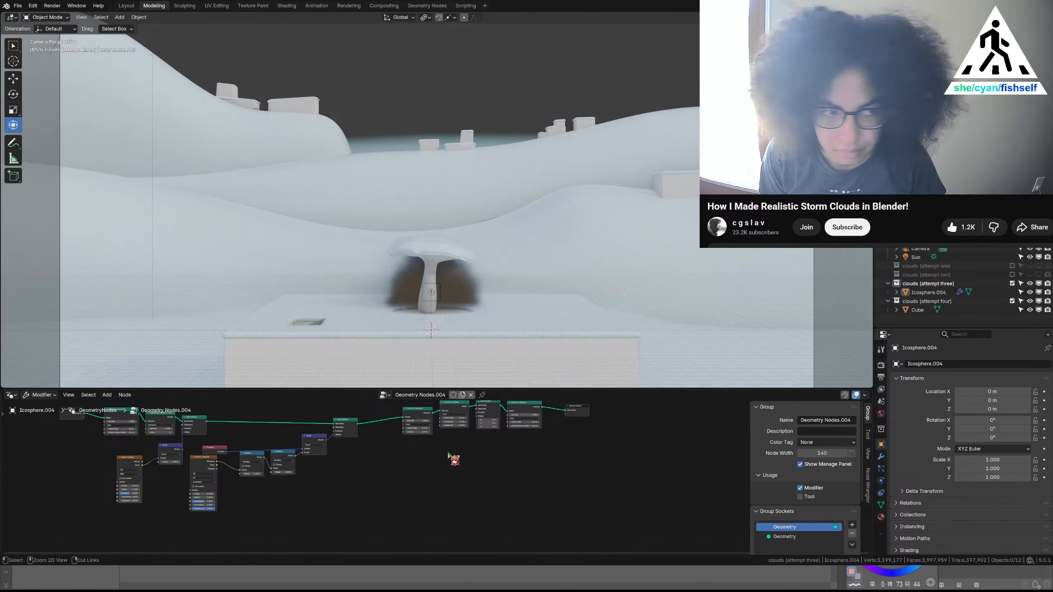
key(ctrl+v)
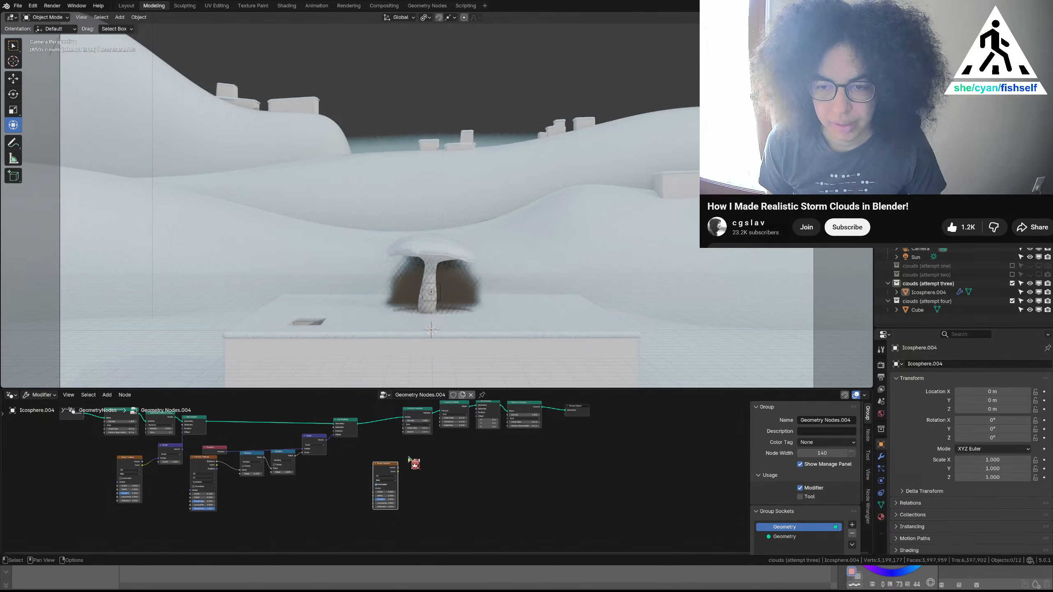
Rename the geometry node group as clouds3
click(423, 395)
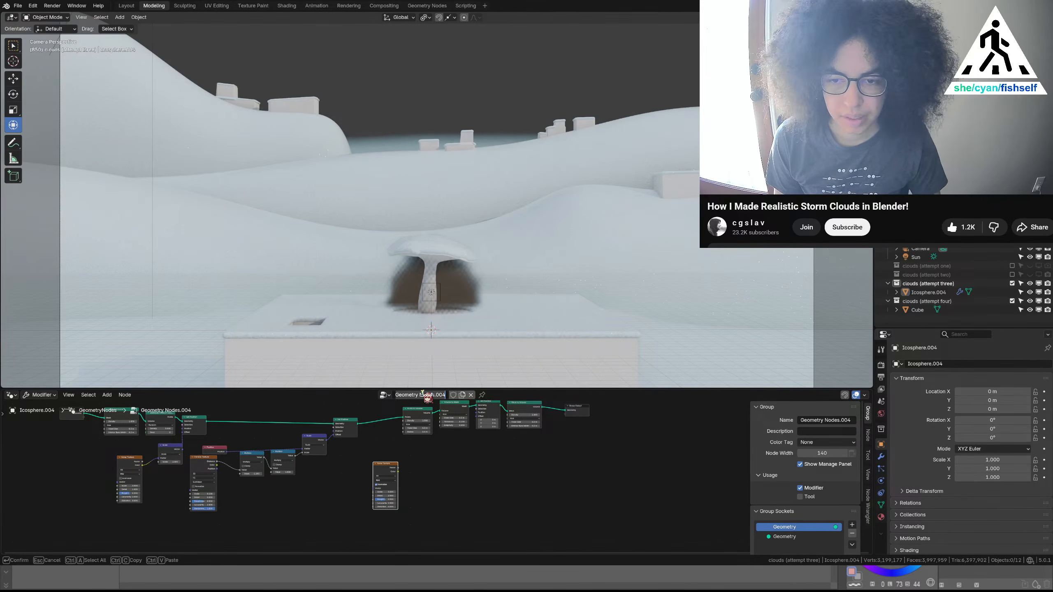
text(clouds3)
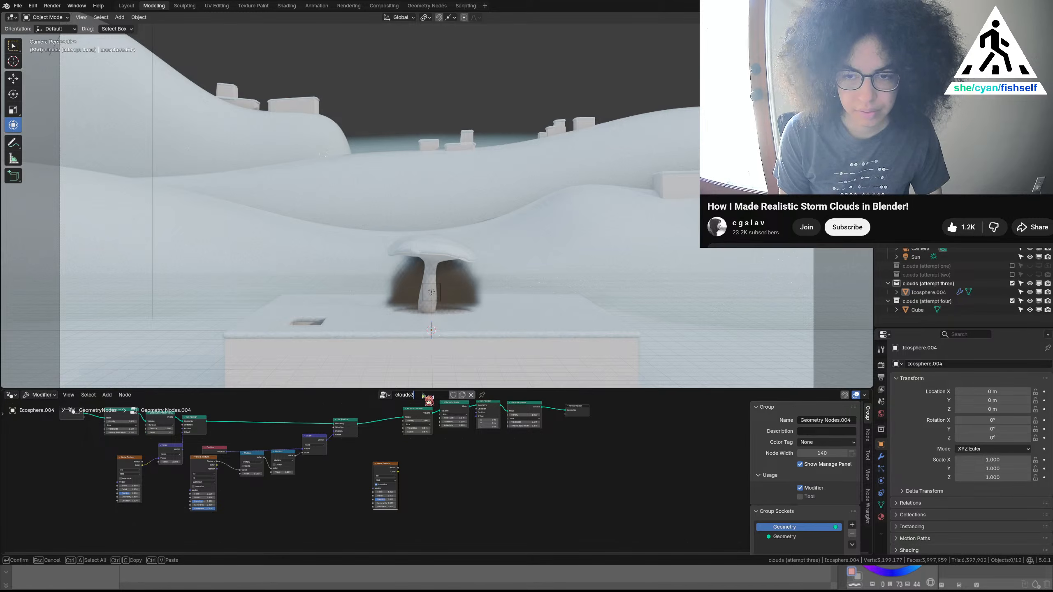
key(Return)
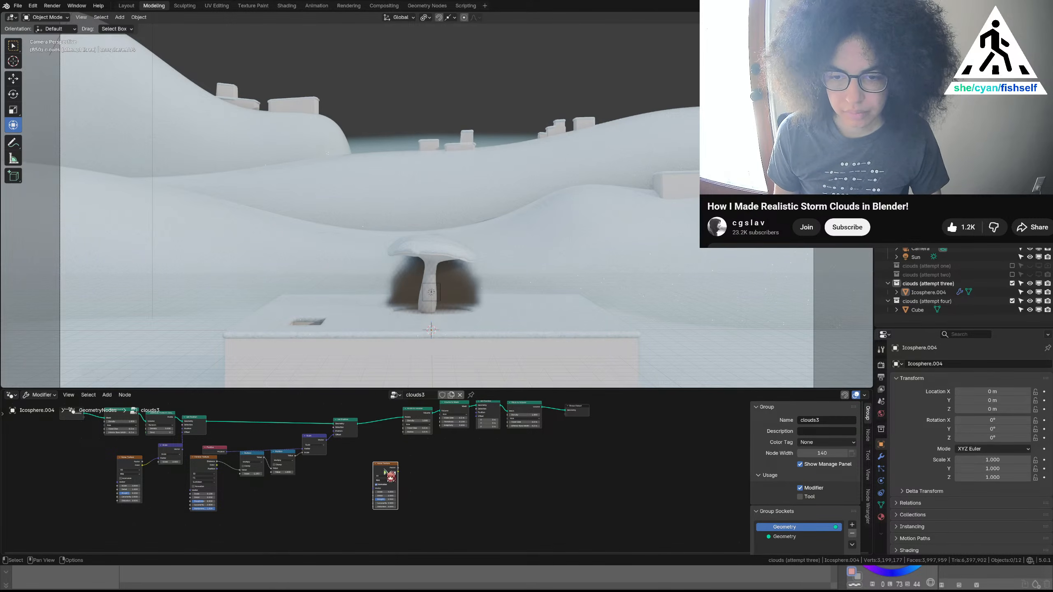
Rearrange the nodes around the new Noise Texture and connect its Color output to the Offset of the newly inserted Set Position node
drag(390, 471, 499, 455)
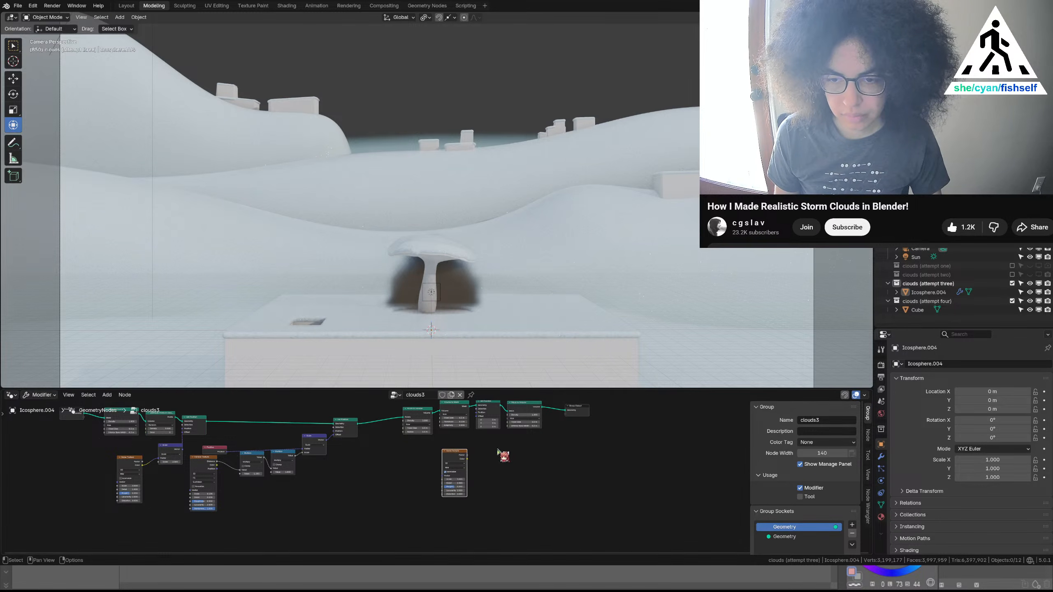
scroll(495, 455, up, 4)
scroll(515, 447, down, 3)
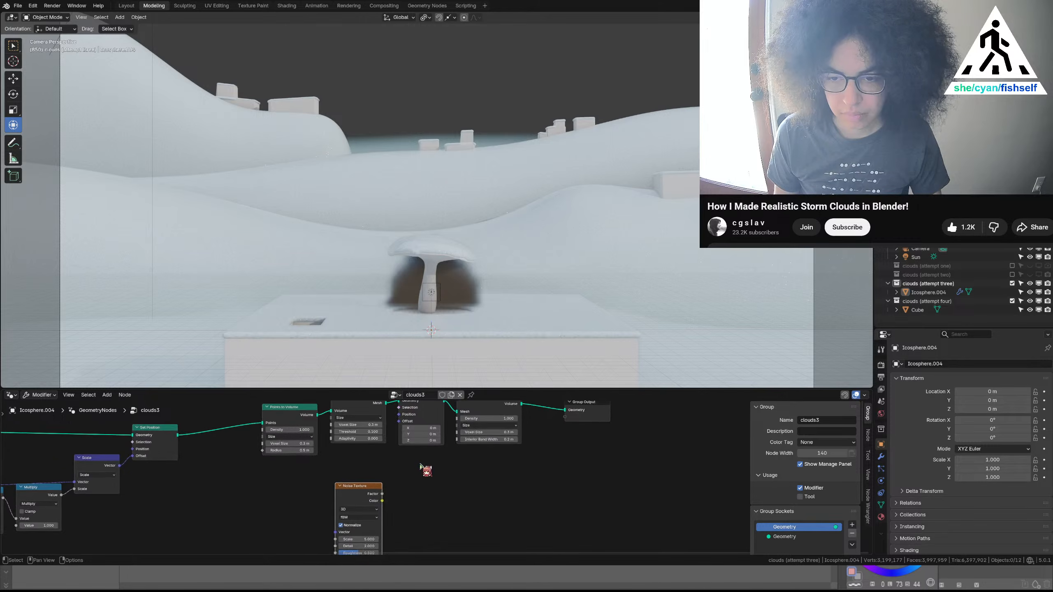
scroll(428, 470, down, 2)
drag(556, 472, 495, 453)
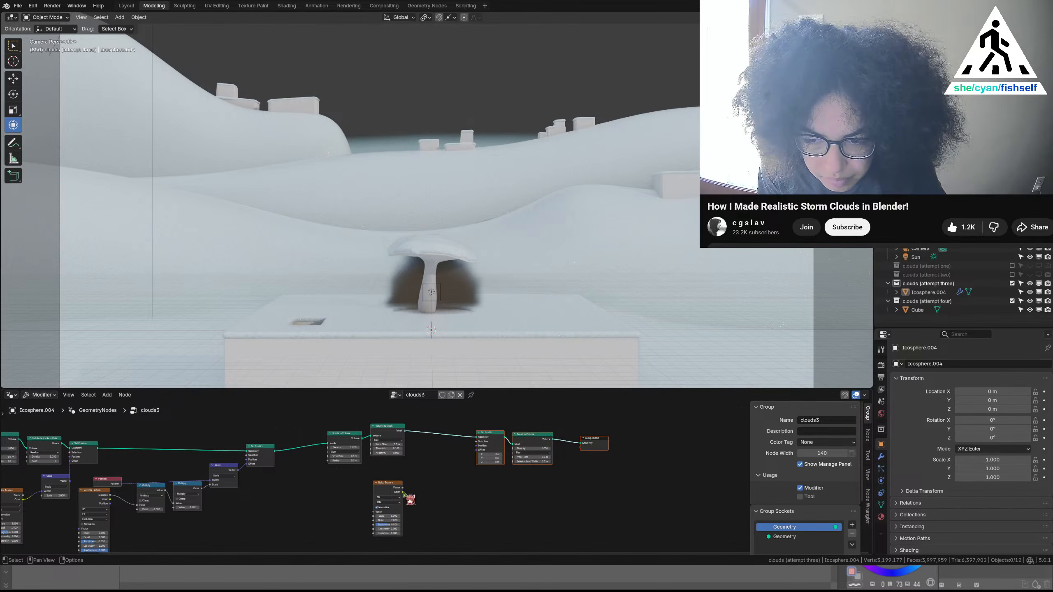
drag(403, 492, 472, 461)
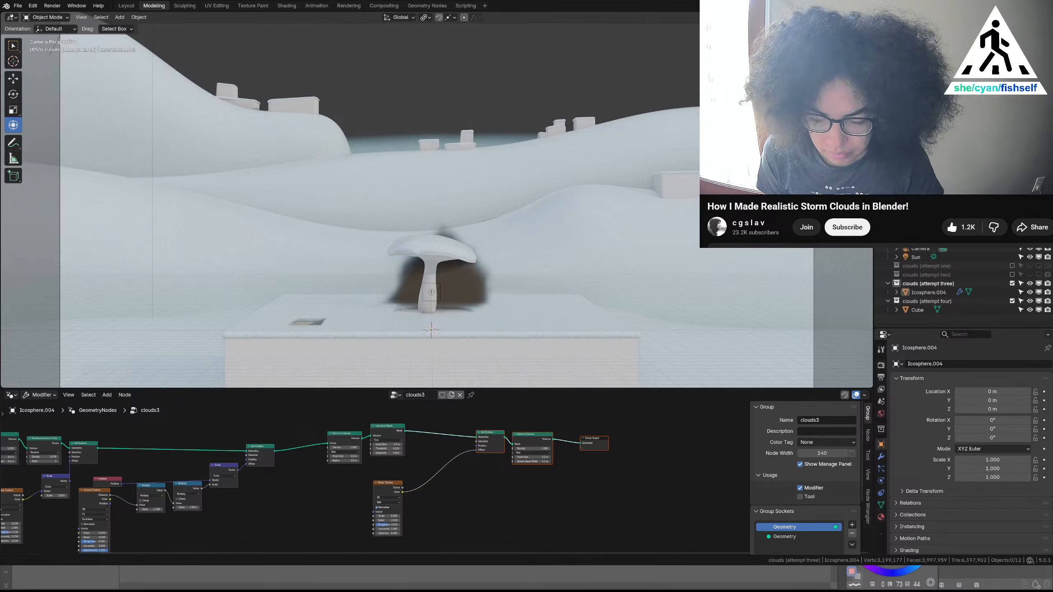
Duplicate the Scale node and insert the copy between the new Noise Texture and the Set Position node's Offset
click(235, 486)
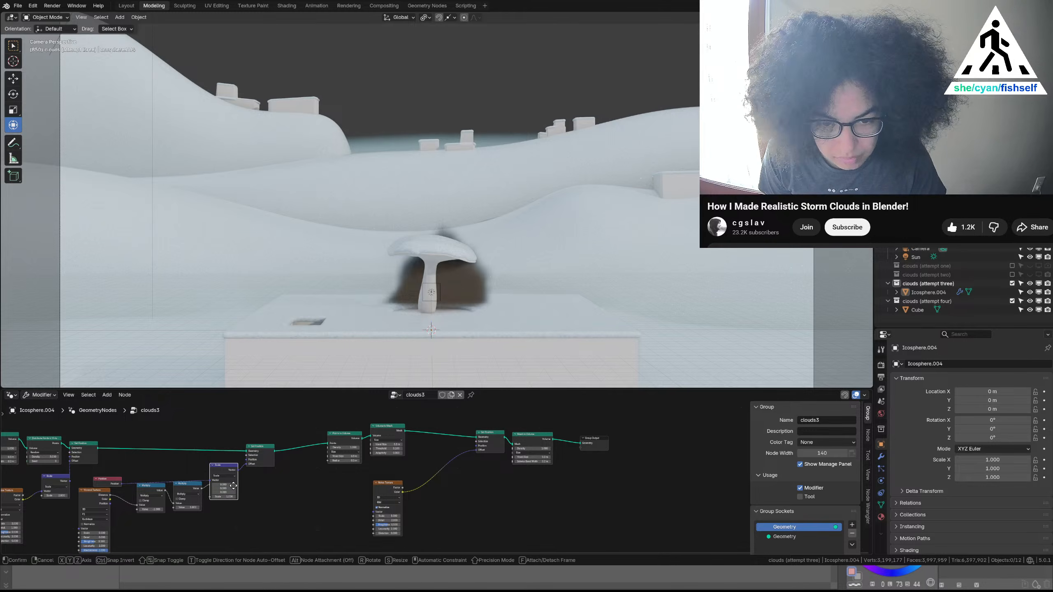
key(shift+d)
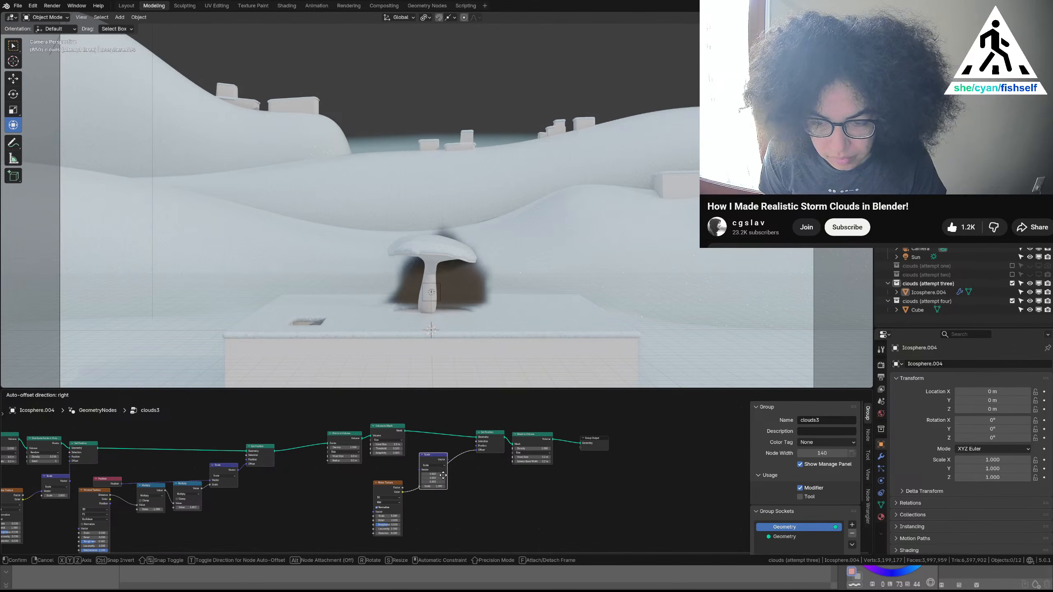
click(443, 475)
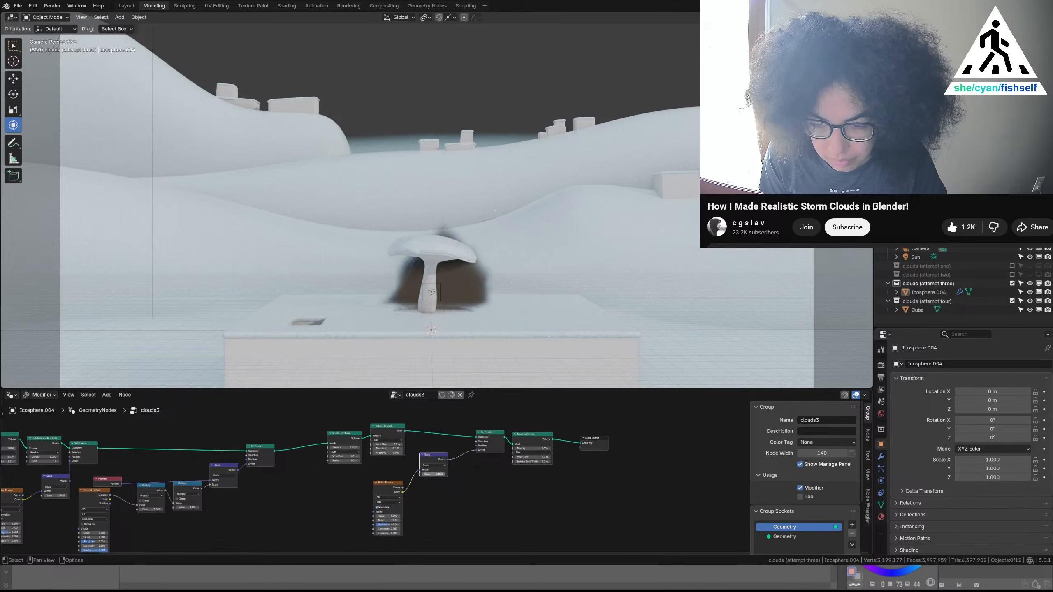
Try a higher Scale value on the duplicated Scale node
drag(433, 475, 470, 479)
key(Escape)
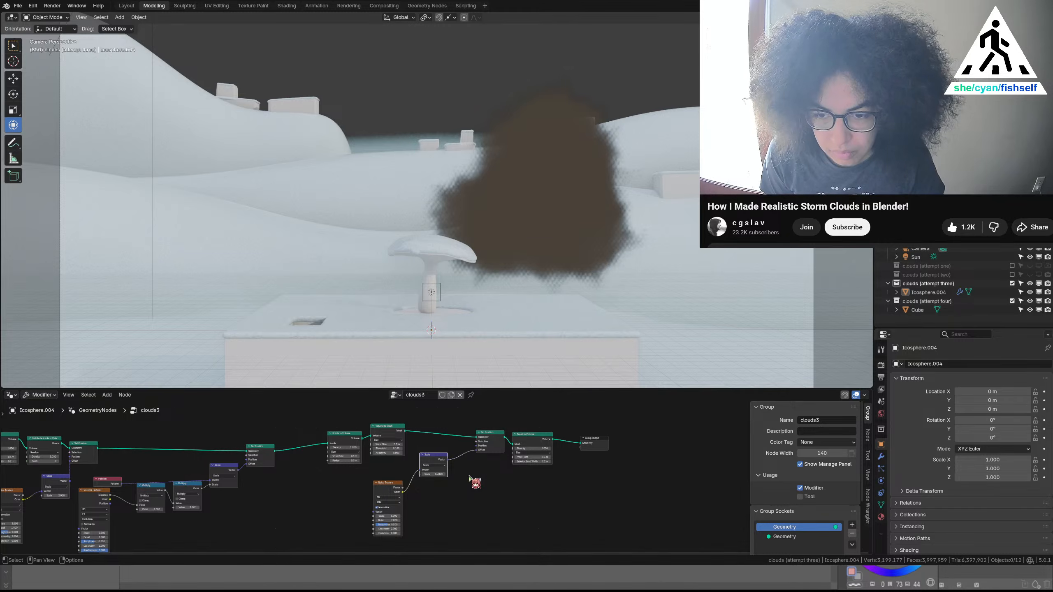
right_click(526, 436)
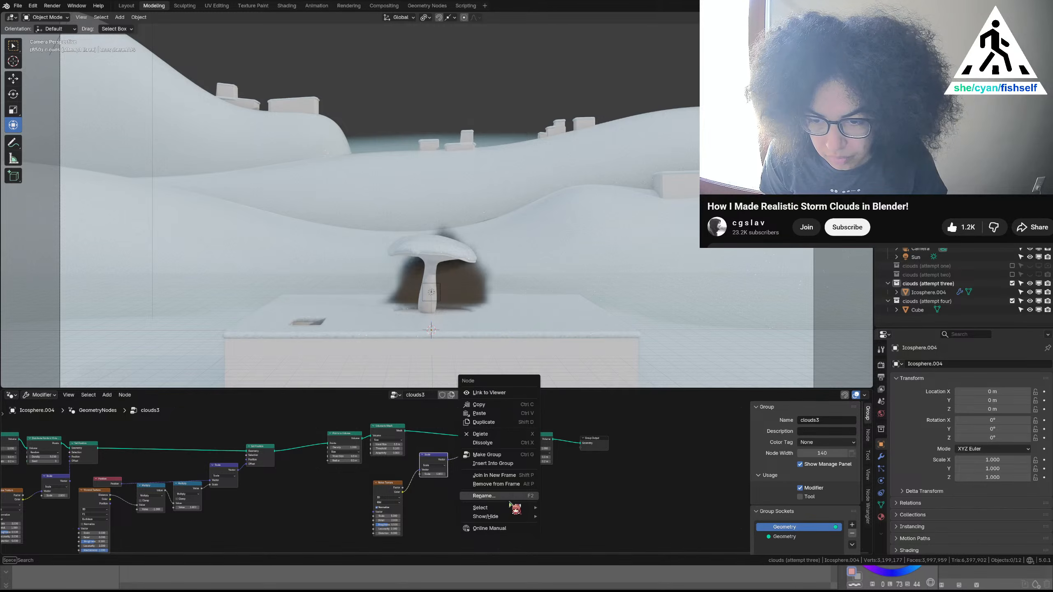
mouse_move(511, 506)
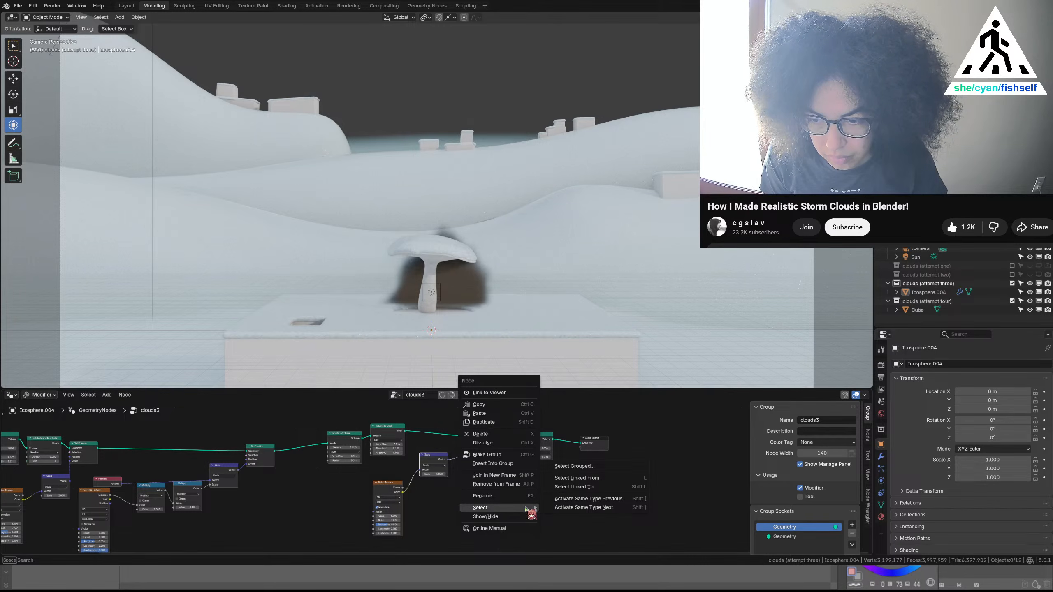
Select the cloud icosphere and create a new material for it in the Shader Editor
click(563, 533)
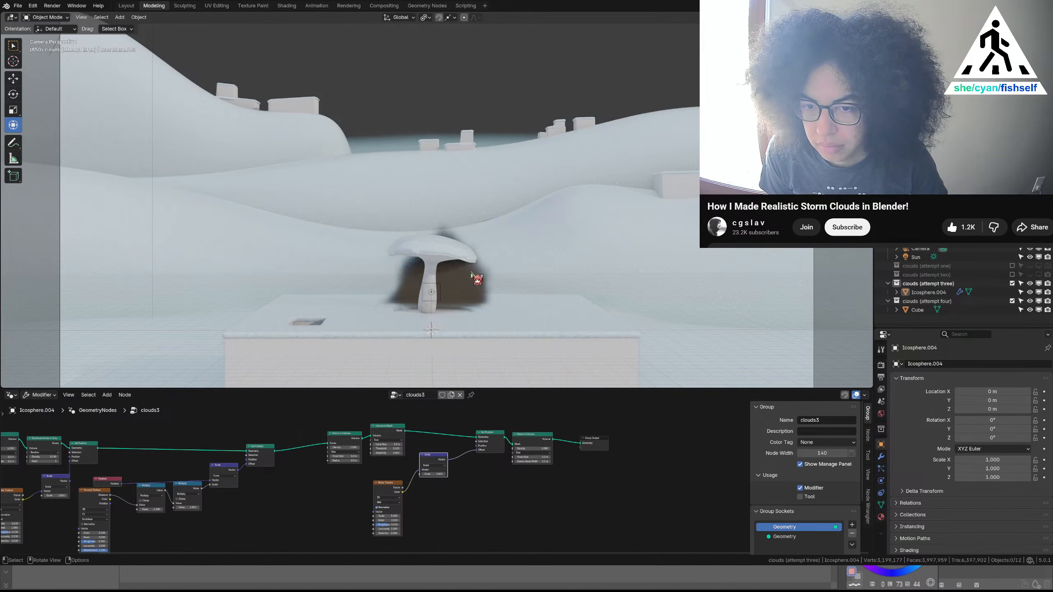
click(475, 286)
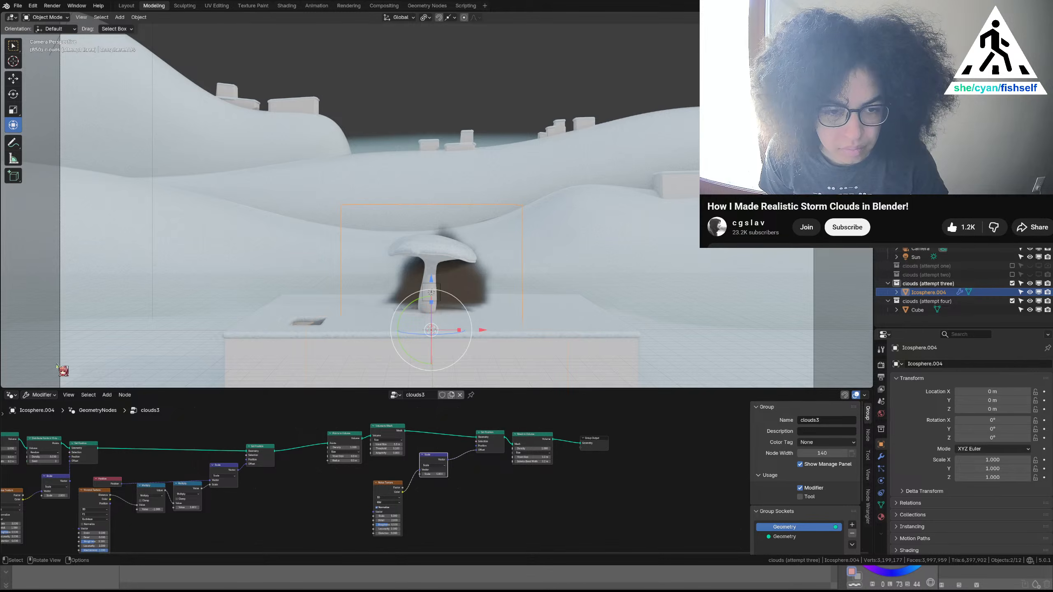
click(17, 399)
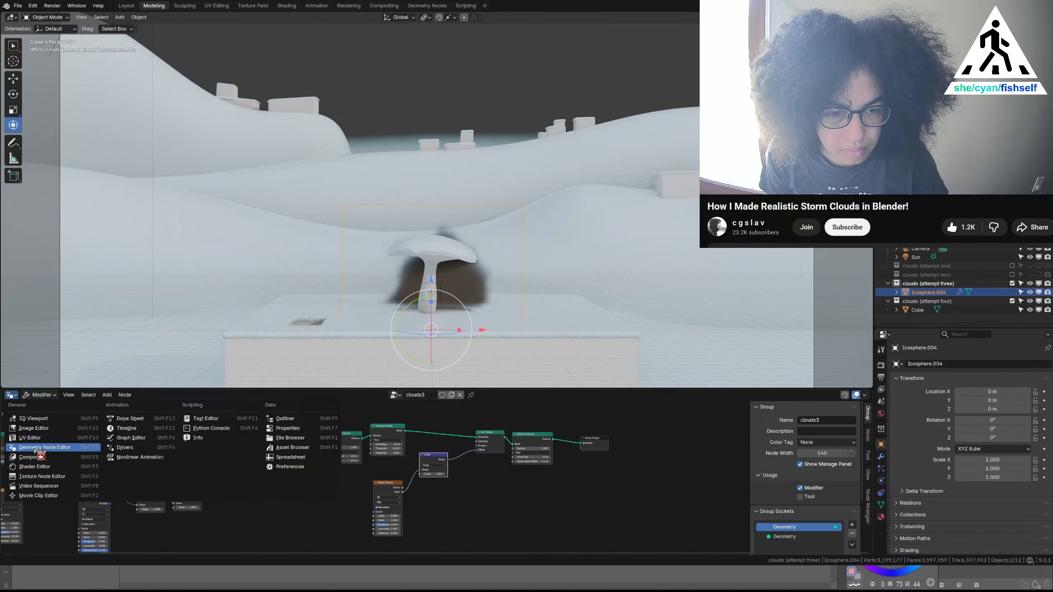
click(37, 476)
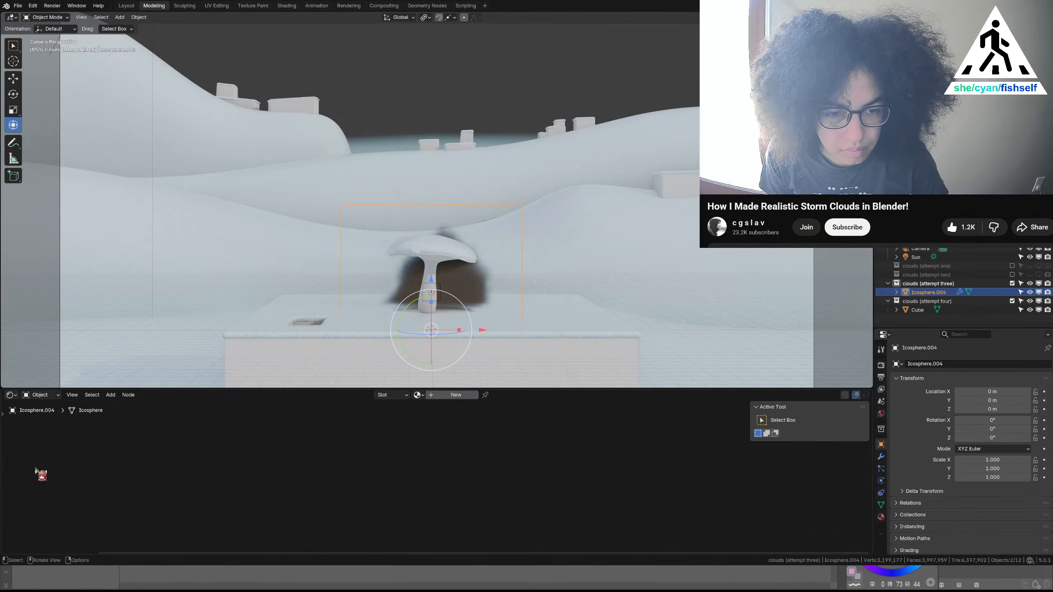
click(436, 399)
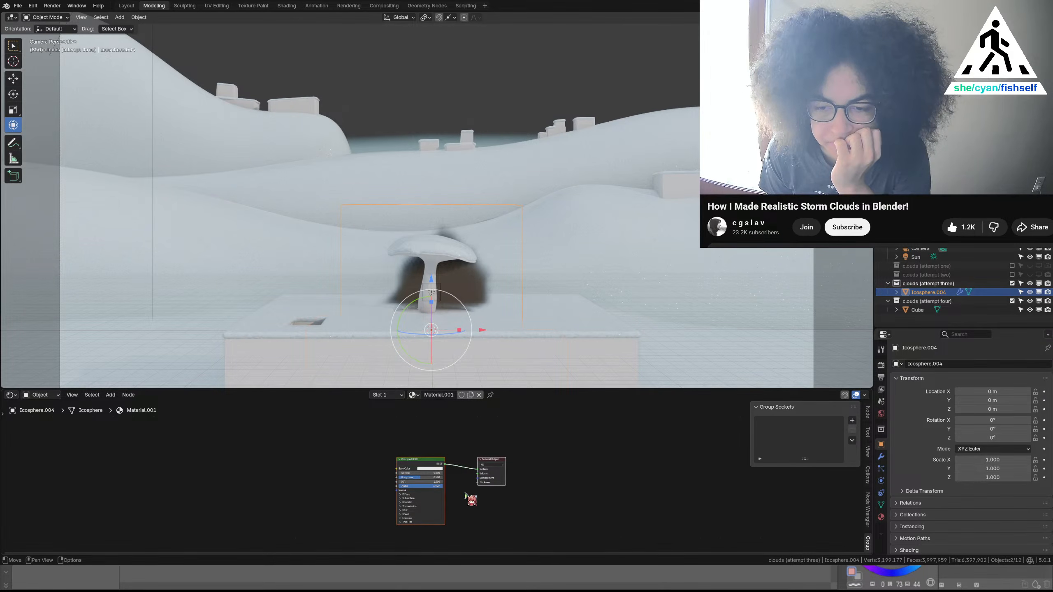
scroll(460, 493, up, 5)
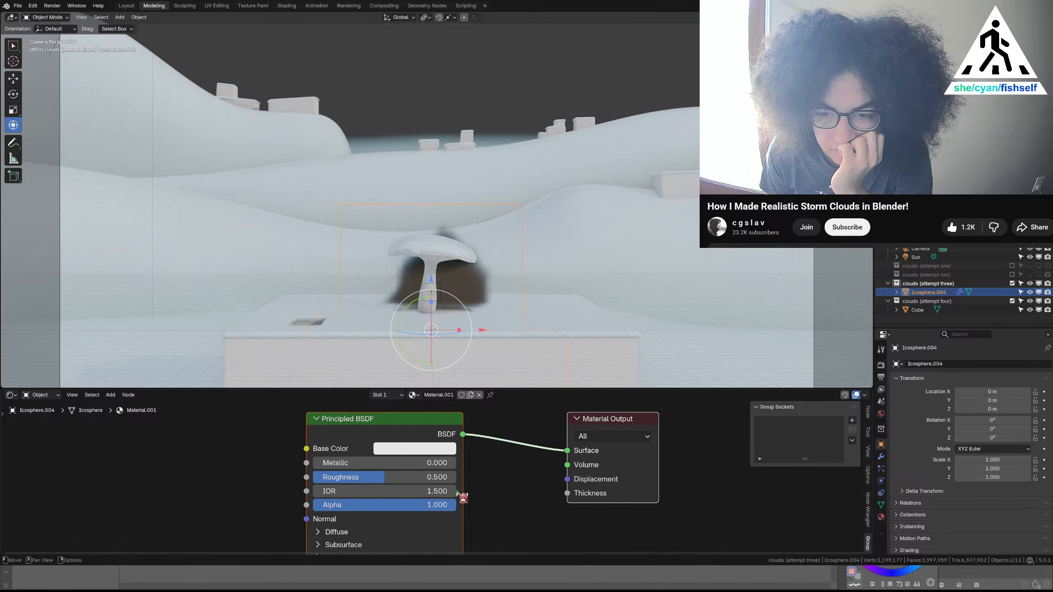
mouse_move(431, 509)
mouse_down()
mouse_move(286, 511)
mouse_move(463, 512)
mouse_up()
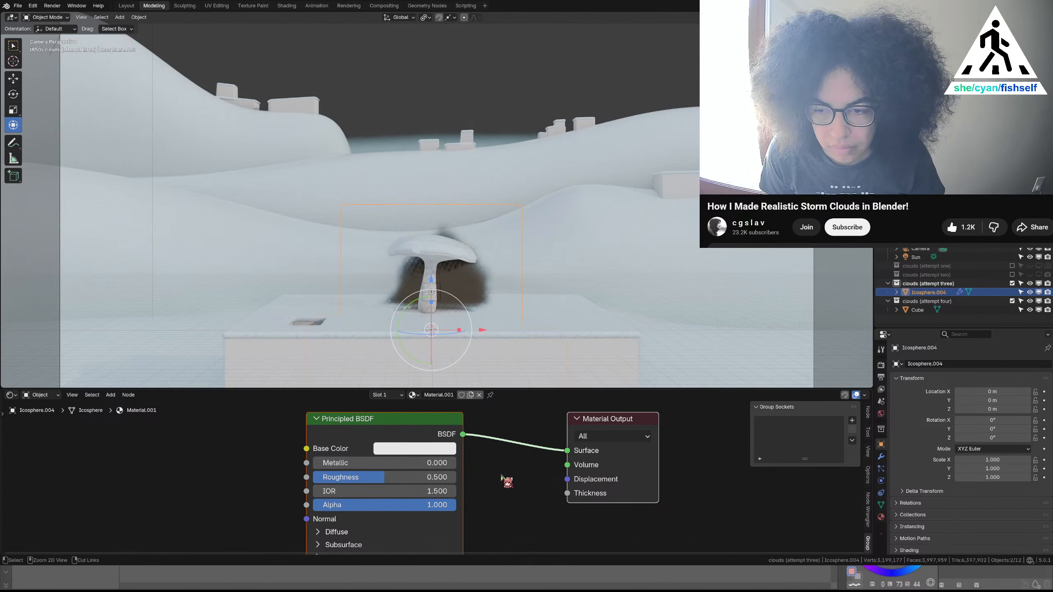
Undo the material creation and return to the Geometry Node Editor
key(ctrl+z)
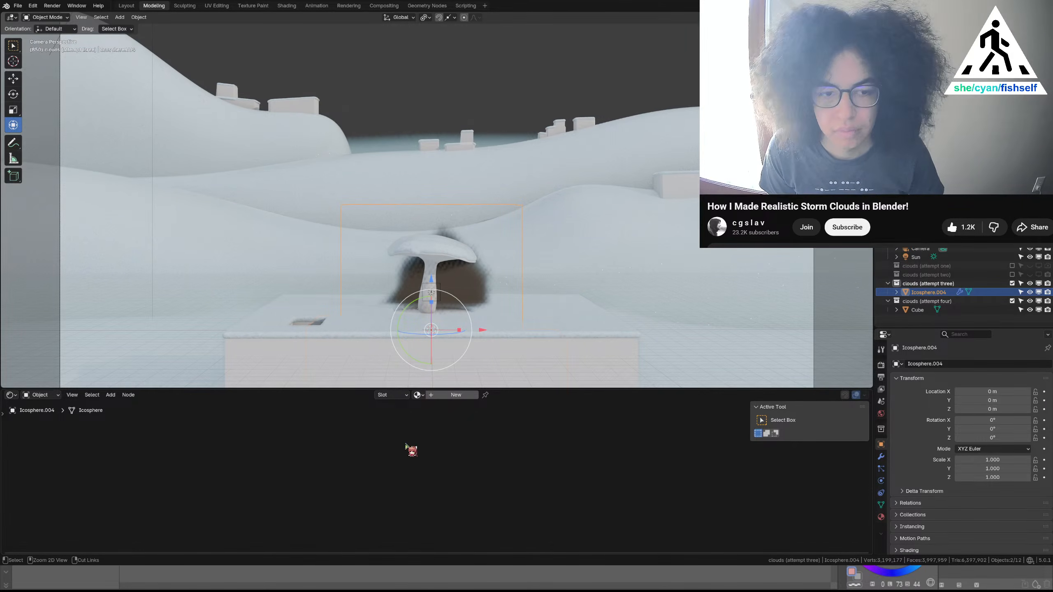
click(14, 395)
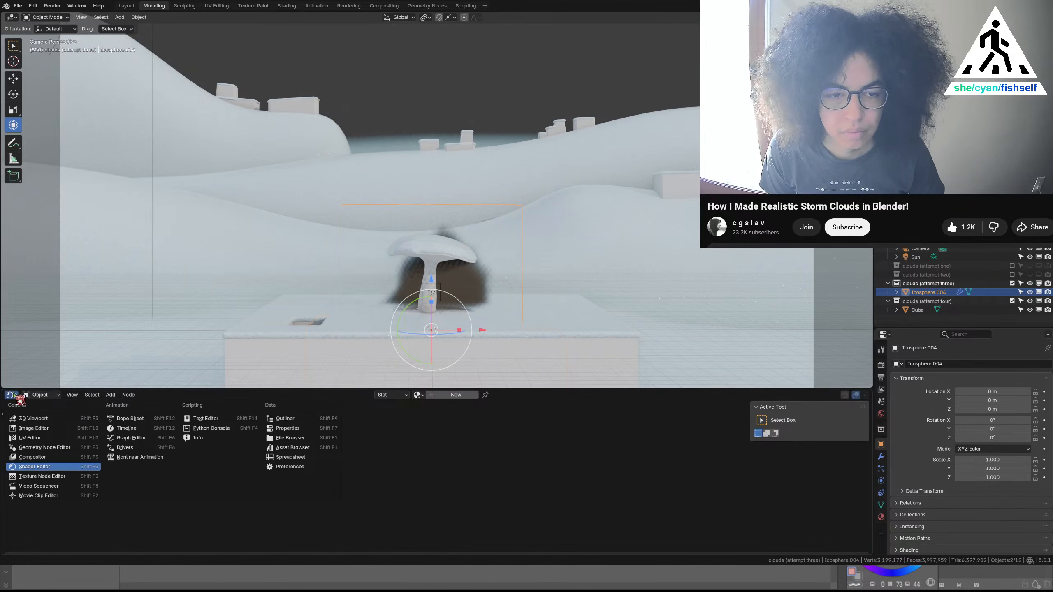
click(46, 448)
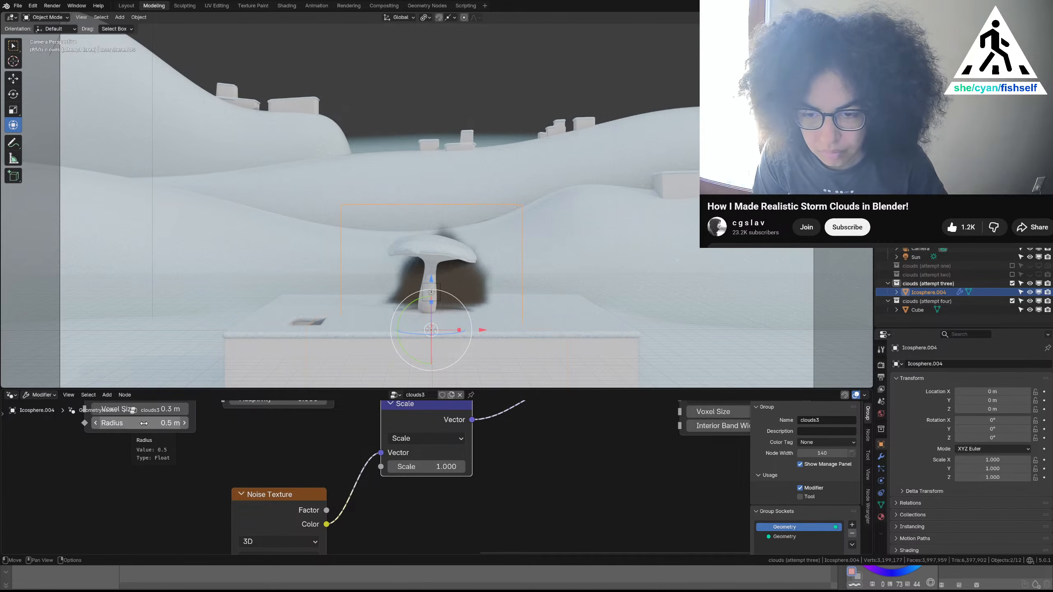
Examine the clouds3 node tree, including how the last Noise Texture and Scale nodes feed the Set Position node's Offset
scroll(319, 478, down, 3)
scroll(328, 460, up, 3)
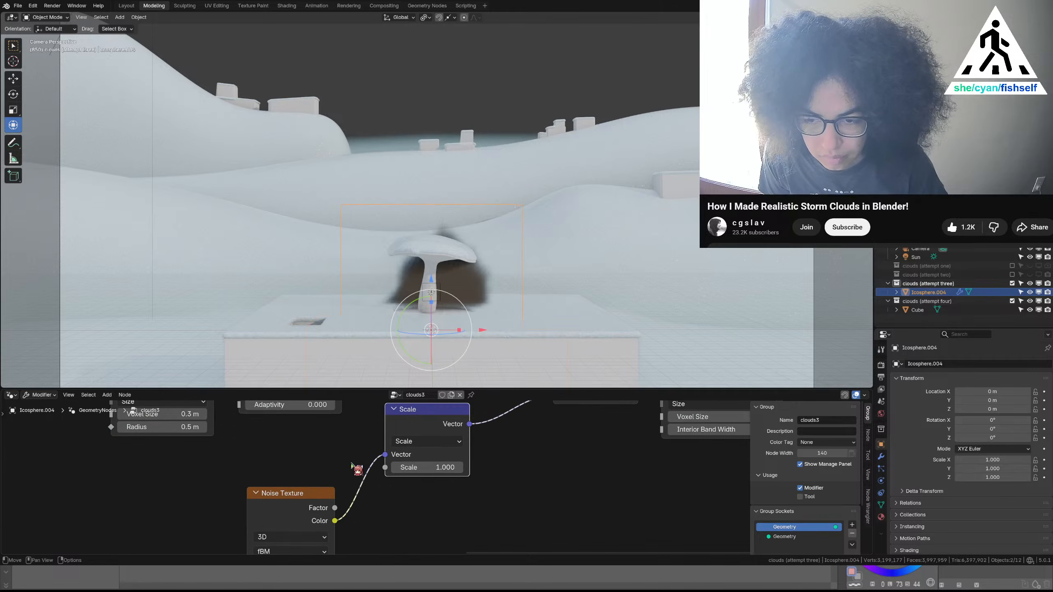
middle_drag(483, 473, 404, 543)
scroll(437, 479, up, 3)
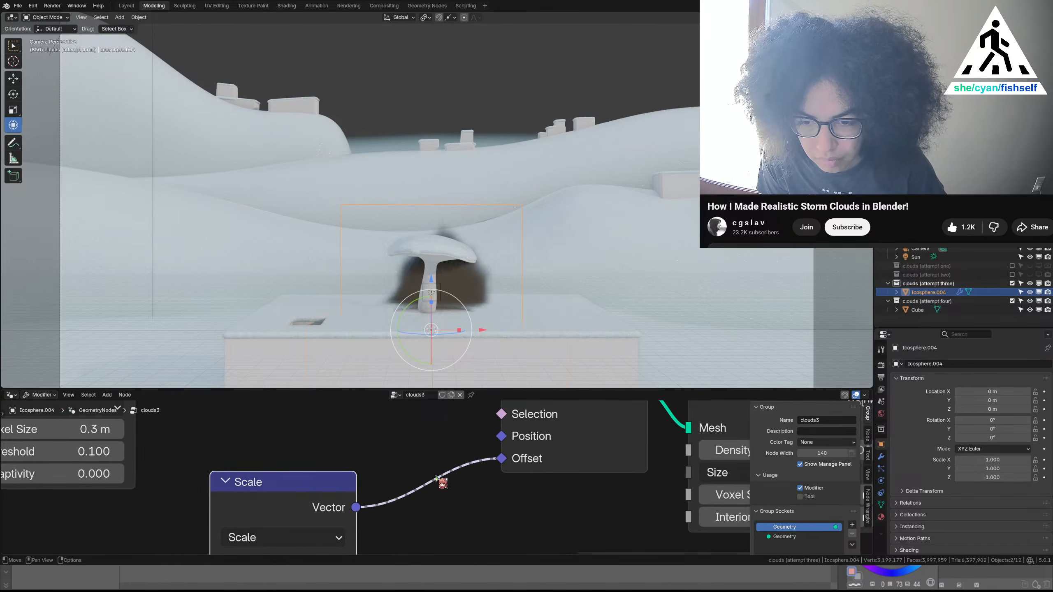
scroll(442, 483, down, 6)
scroll(469, 482, down, 1)
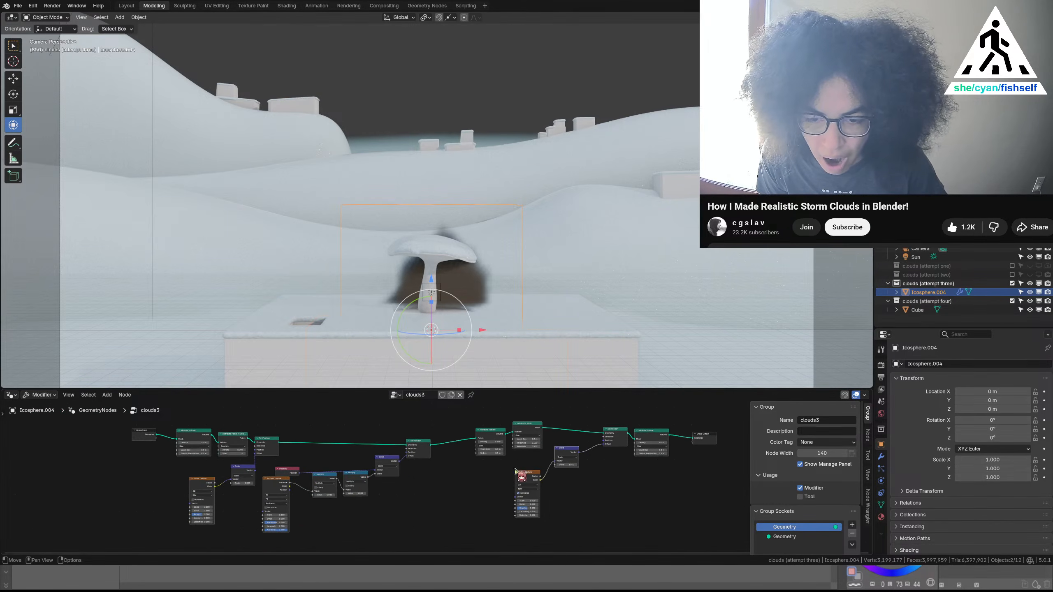
middle_drag(356, 491, 409, 491)
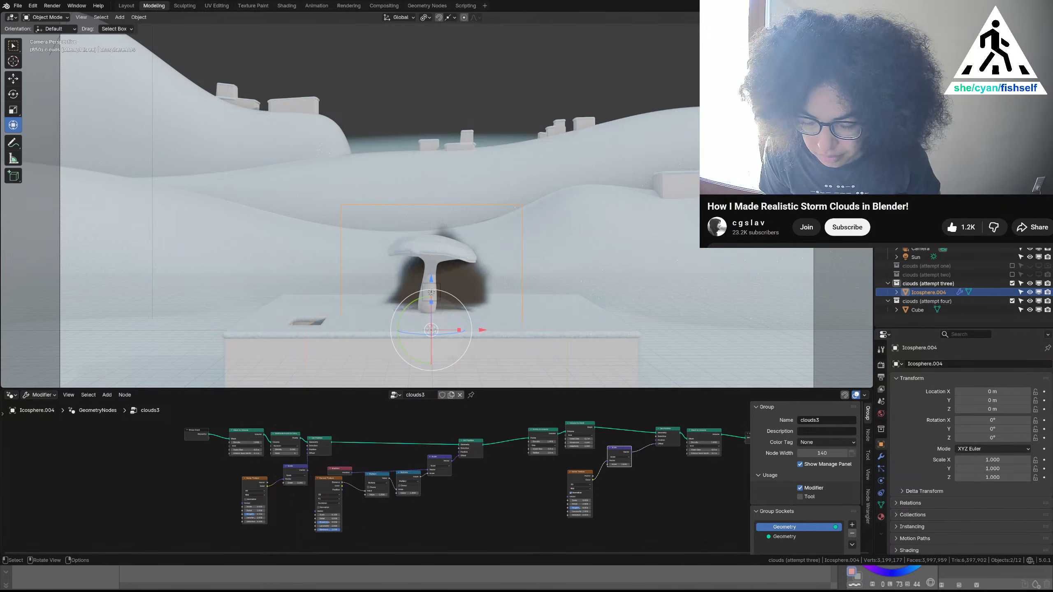
middle_drag(580, 439, 343, 421)
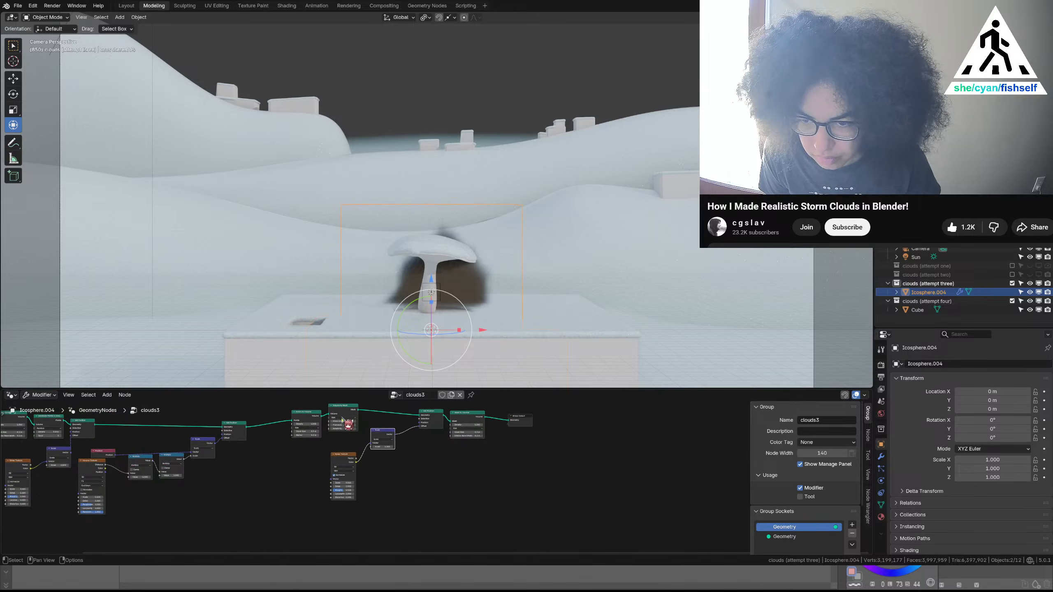
click(521, 425)
key(g)
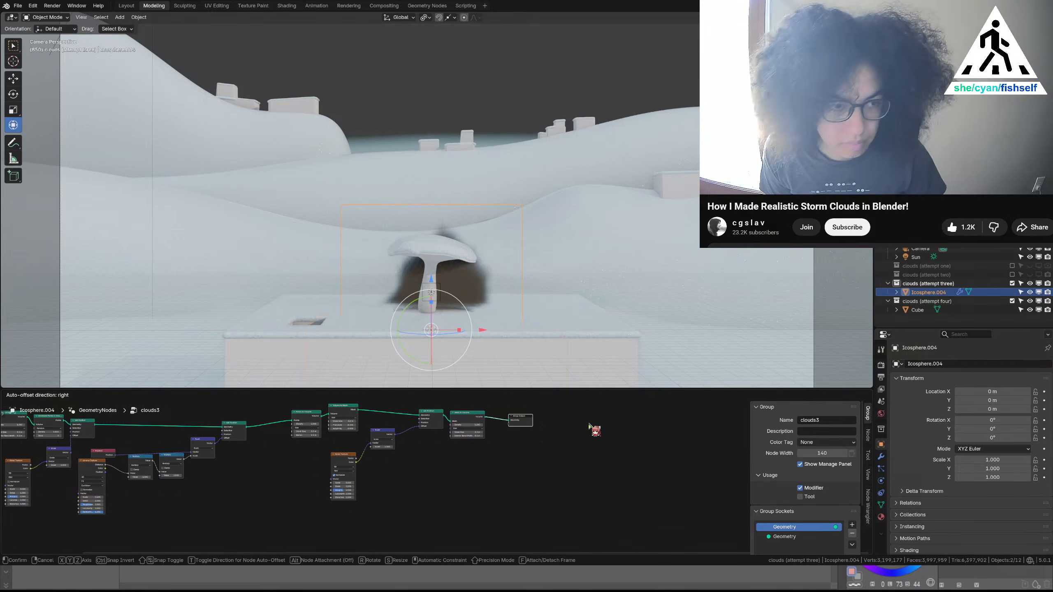
right_click(583, 428)
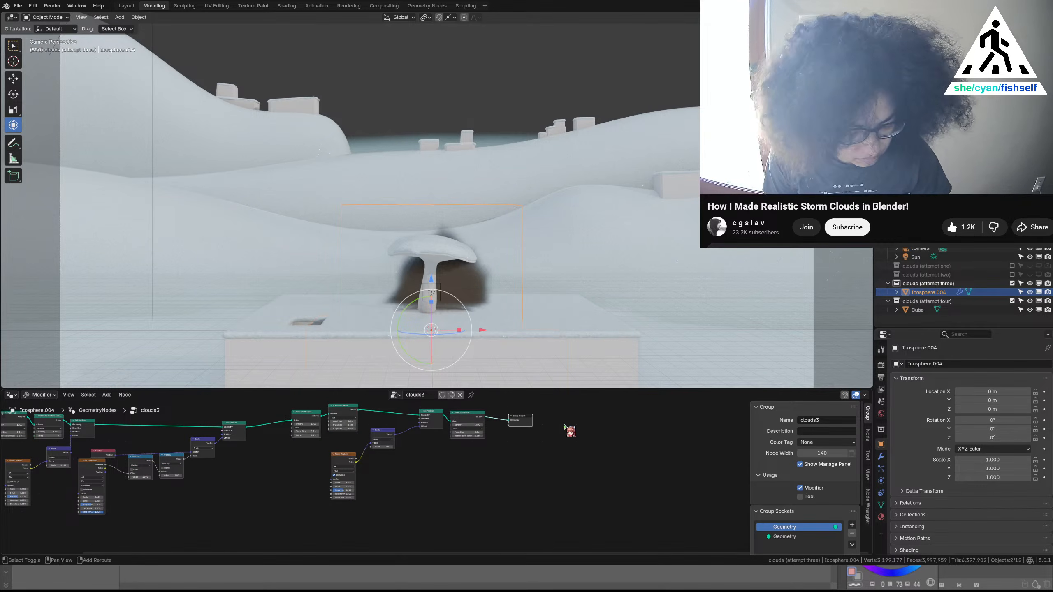
Add a Set Material node fed by the Mesh to Volume node and move the Group Output node clear of it
key(shift+a)
text(s)
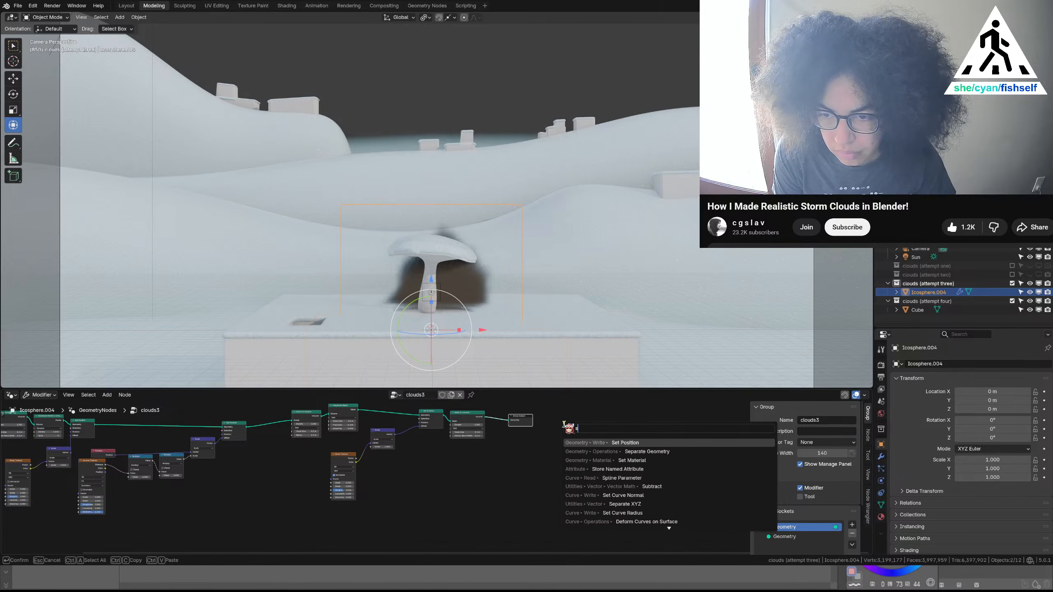
text(et mat)
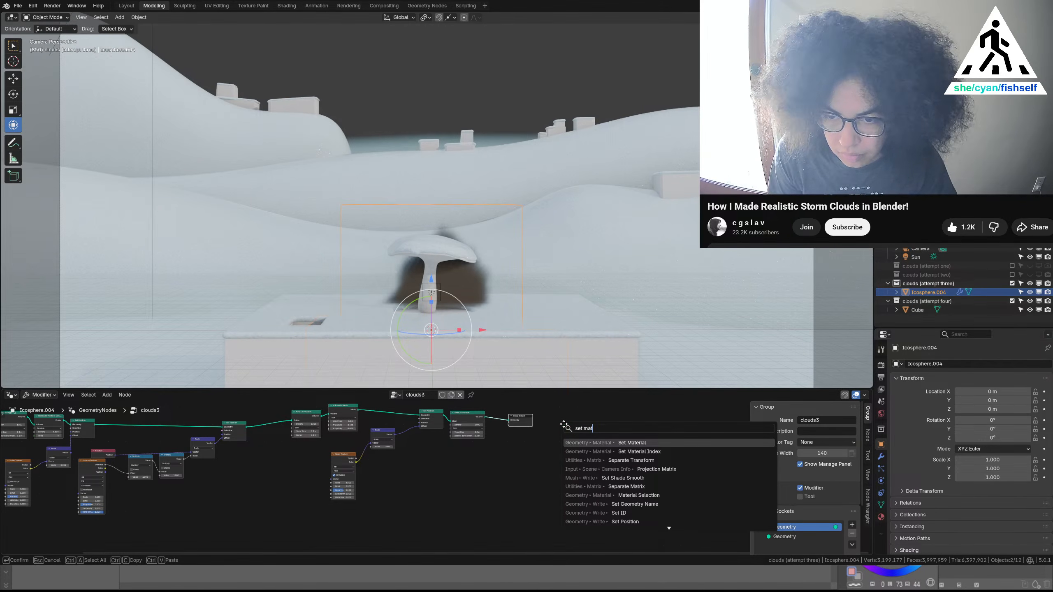
key(Return)
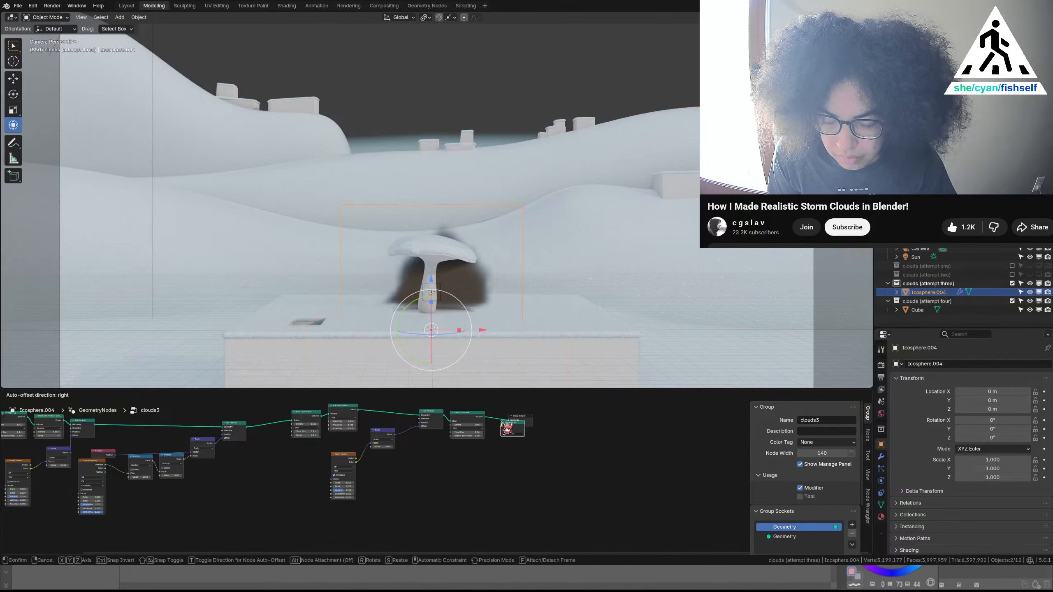
click(507, 429)
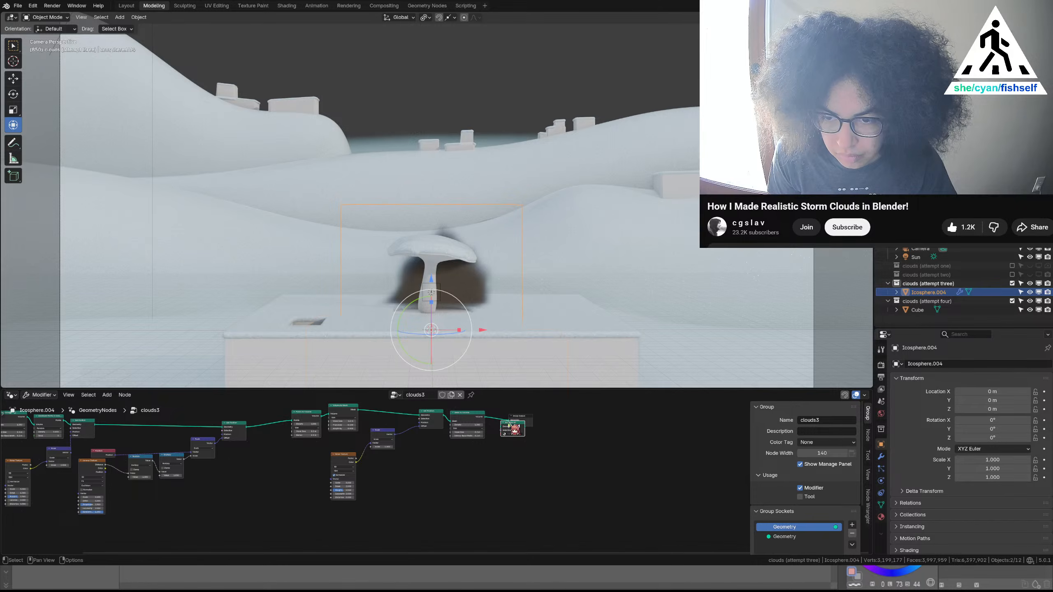
drag(504, 425, 531, 430)
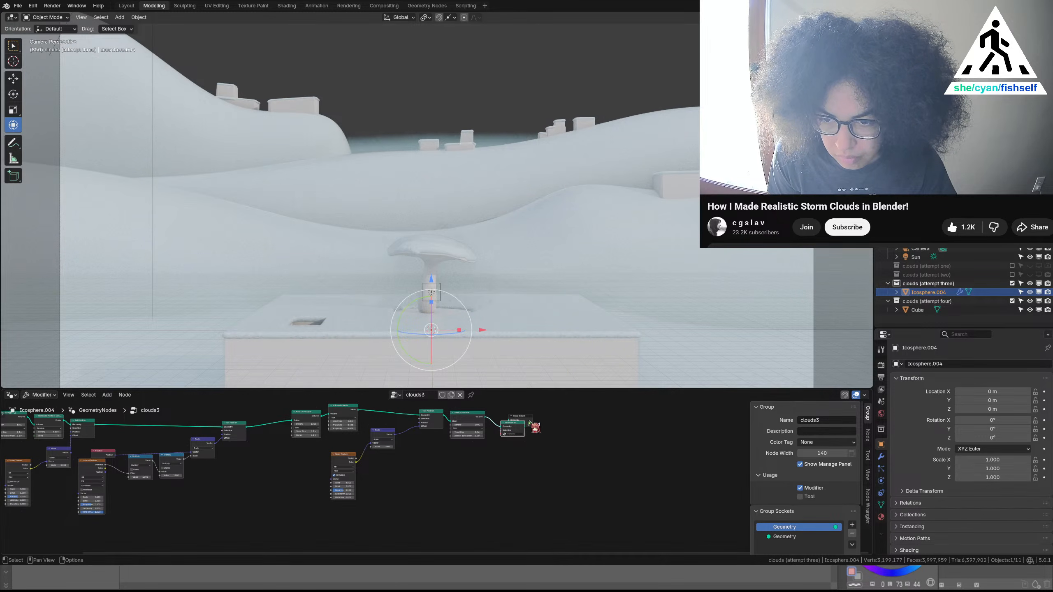
key(g)
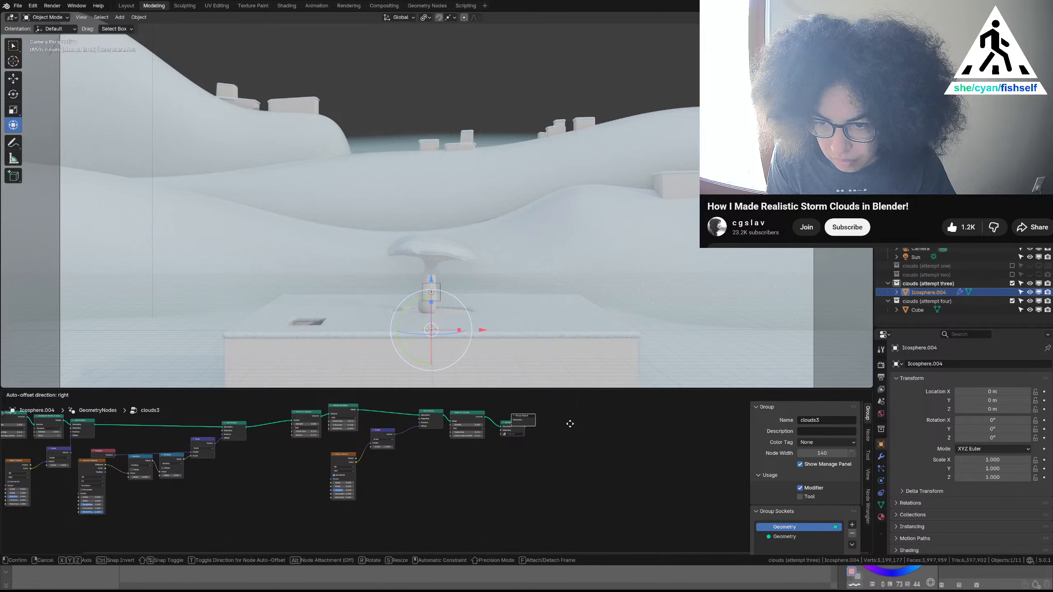
click(611, 437)
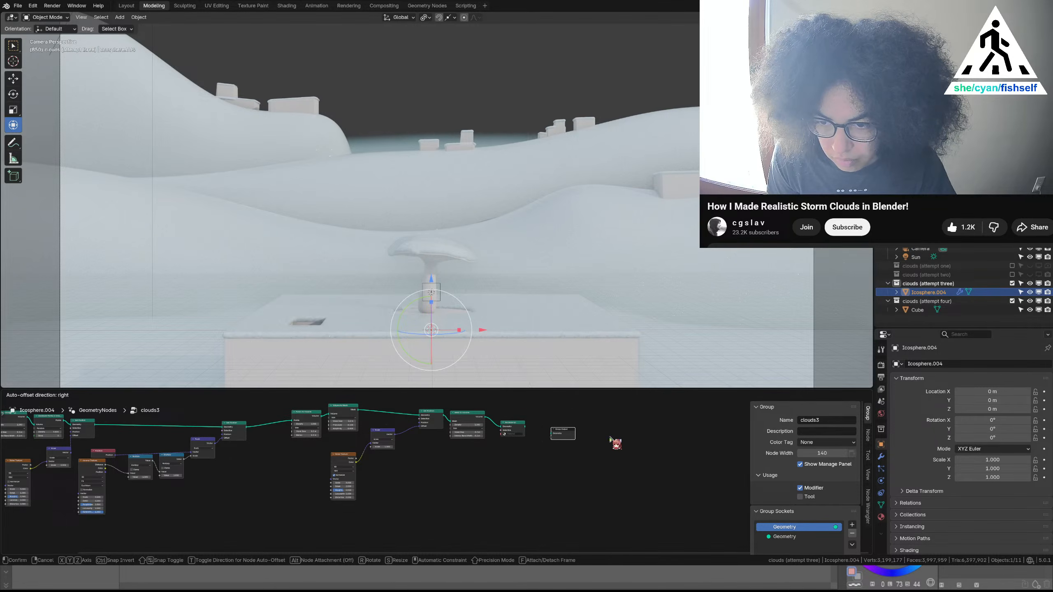
Preview the Set Material node's output through a Viewer node and delete the Viewer
click(525, 429)
ctrl+shift+click(525, 432)
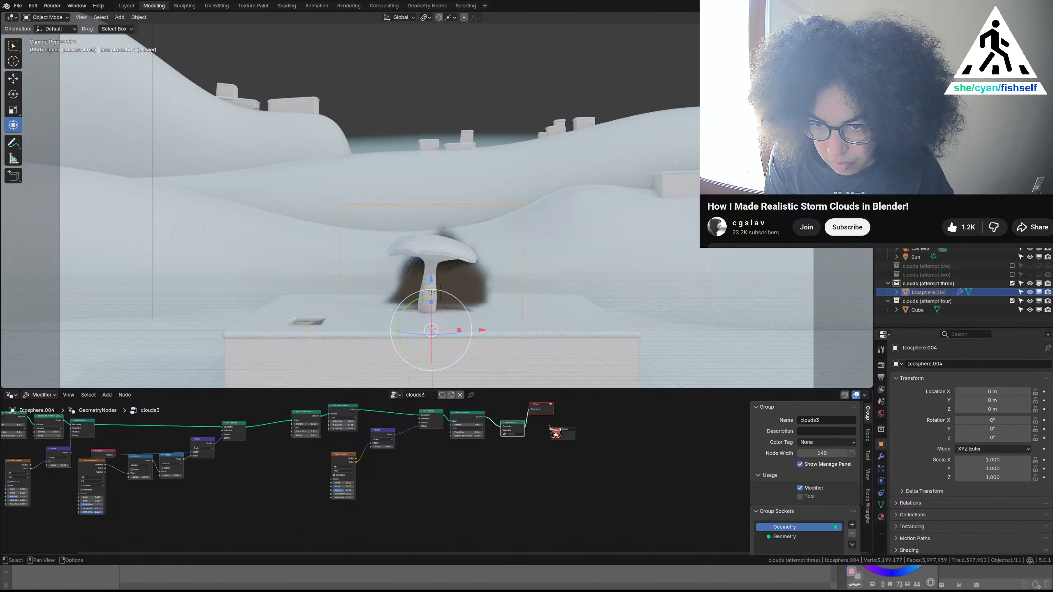
scroll(551, 428, up, 2)
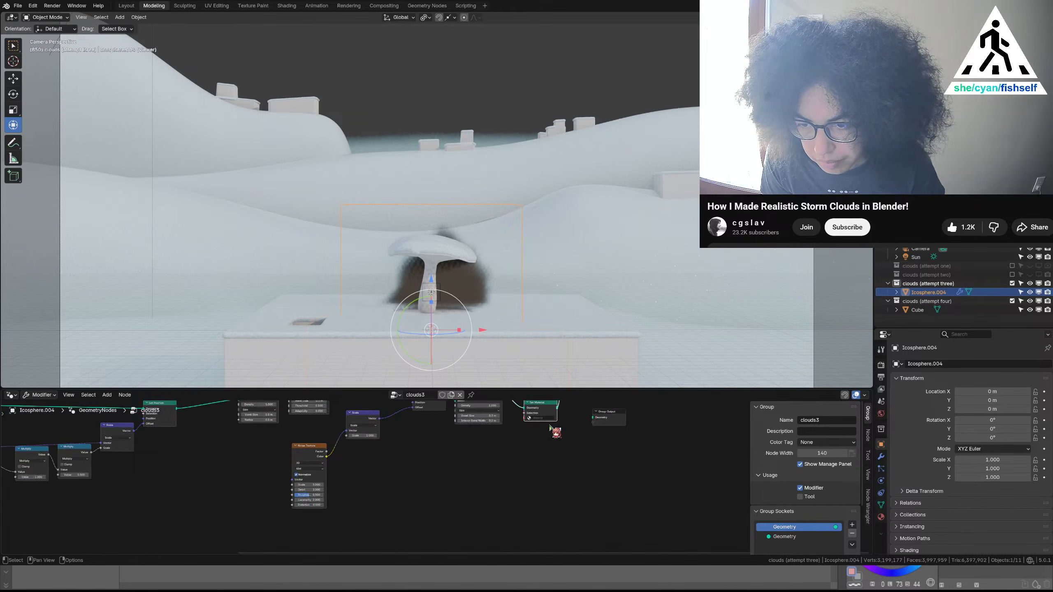
middle_drag(594, 437, 468, 528)
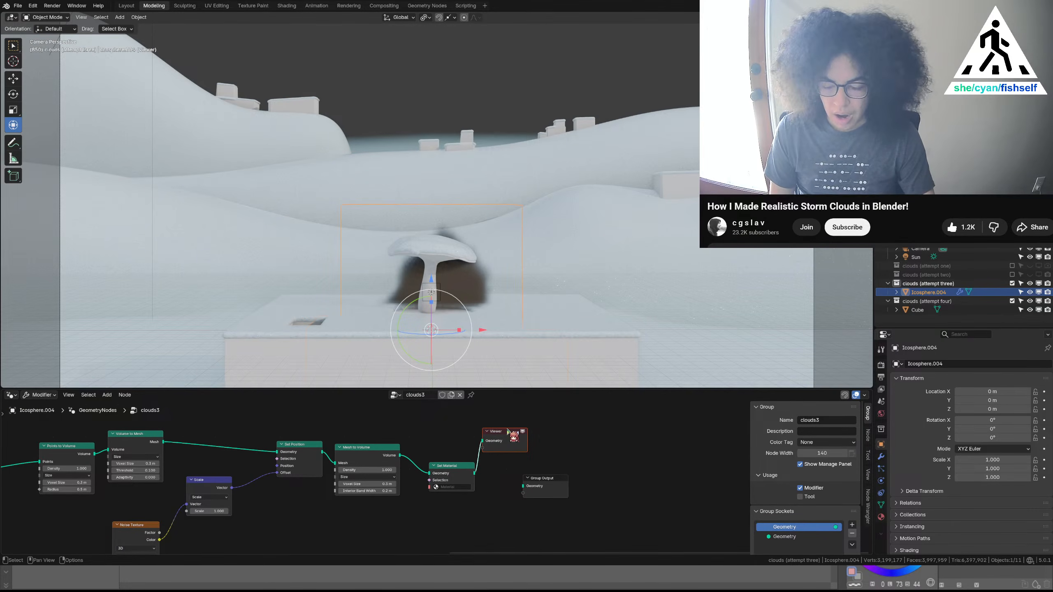
key(x)
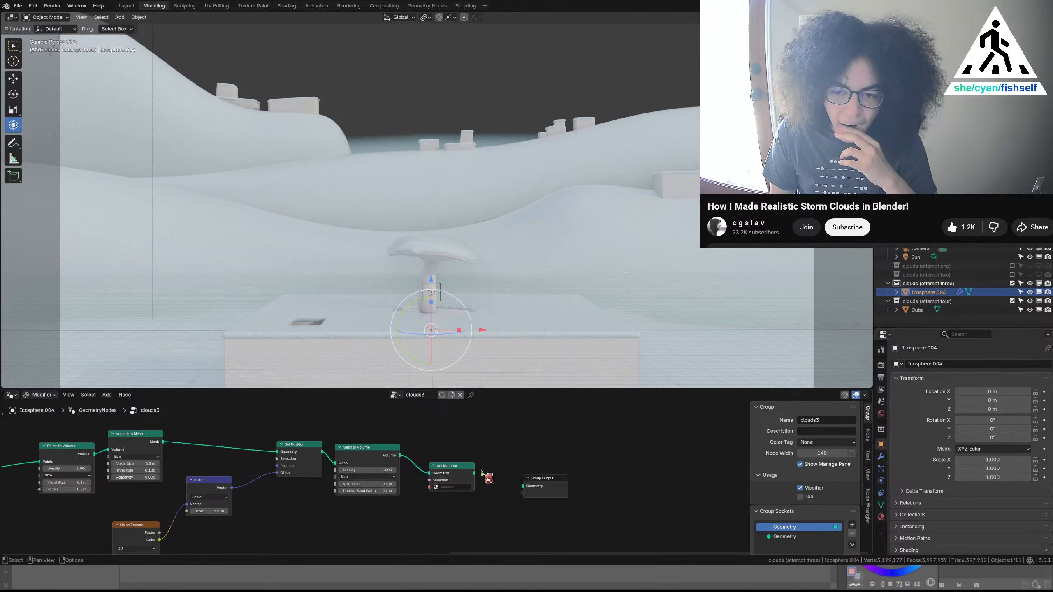
Connect the Set Material node's Geometry output to the Group Output node
drag(474, 473, 524, 487)
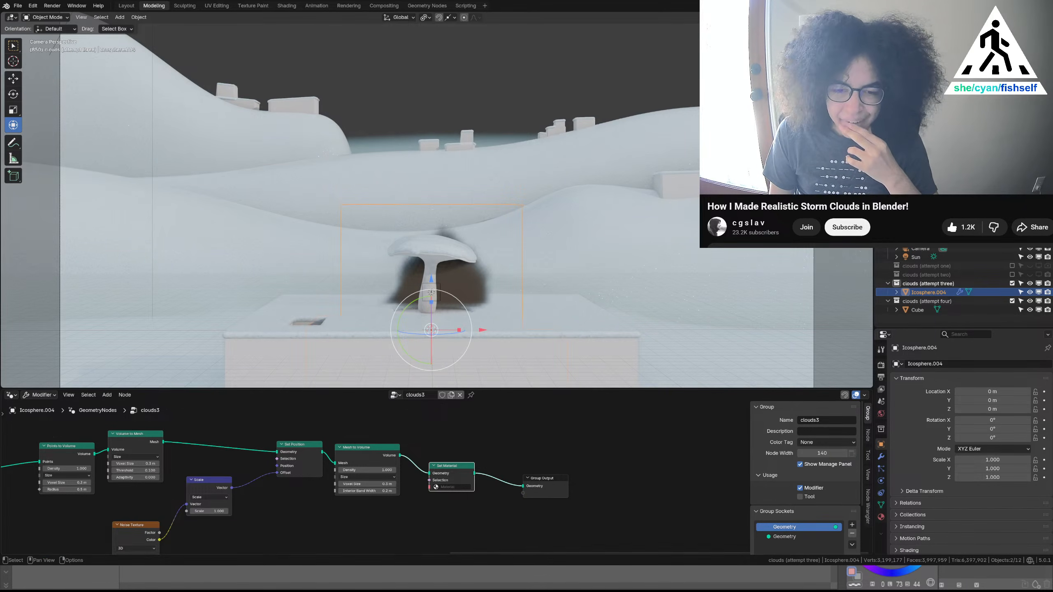
scroll(344, 490, down, 5)
middle_drag(345, 490, 448, 481)
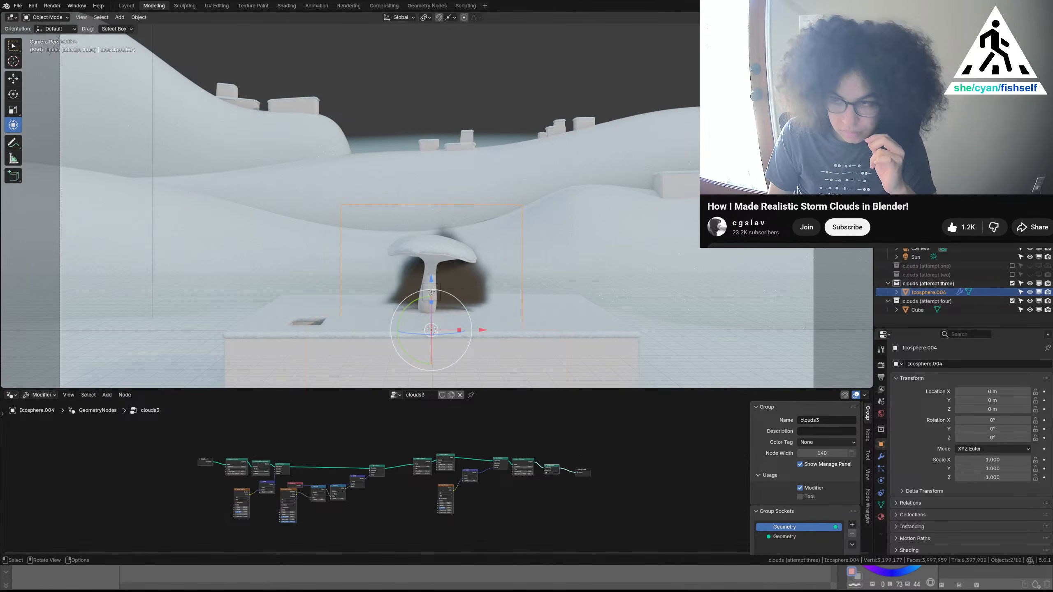
Expand the Raytracing and Fast GI Approximation sections of the scene's render settings and examine their options
click(881, 365)
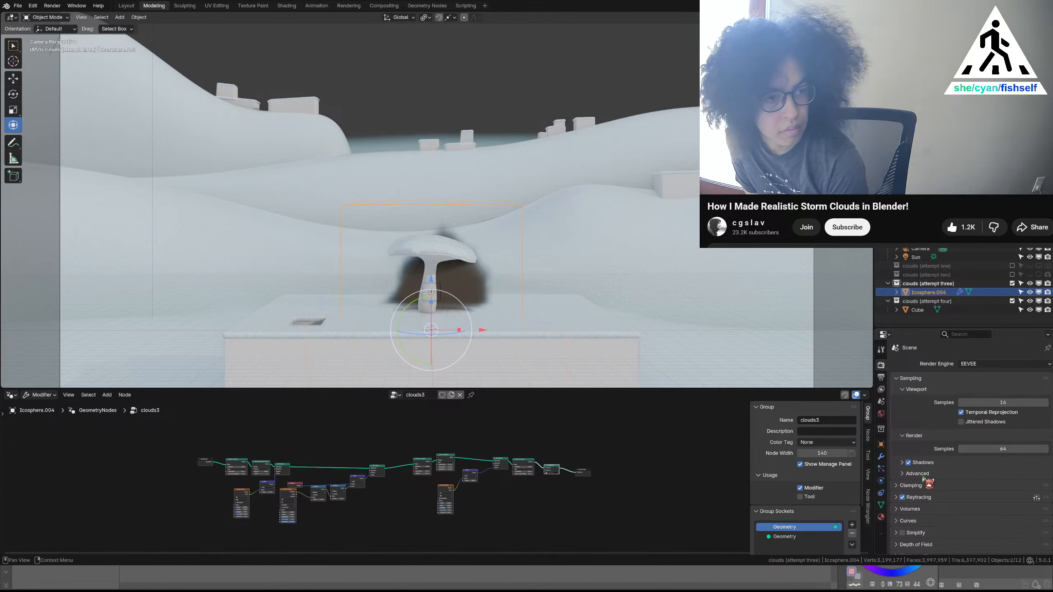
scroll(925, 494, down, 4)
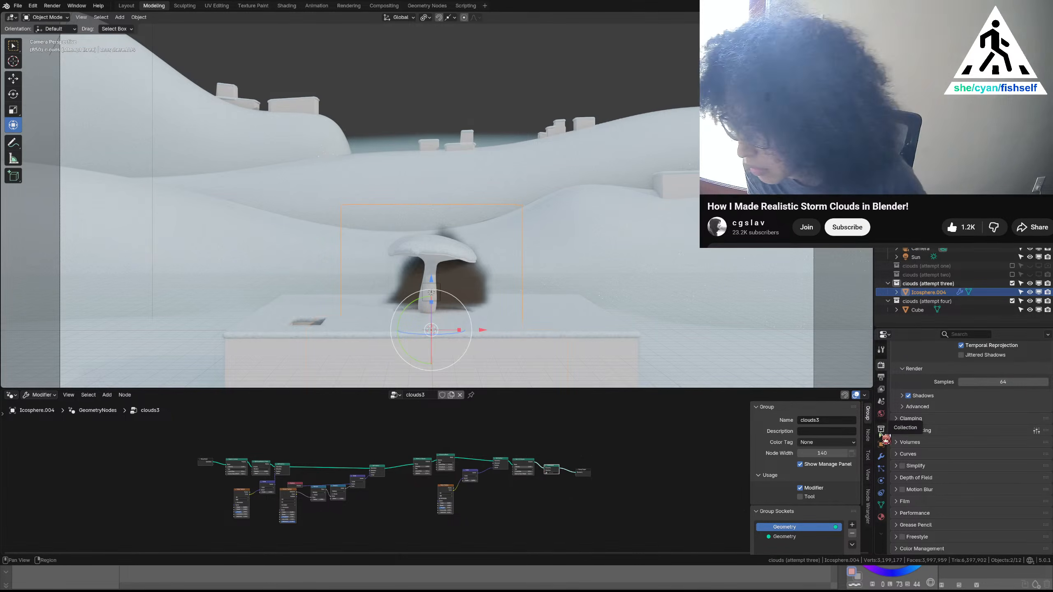
click(897, 431)
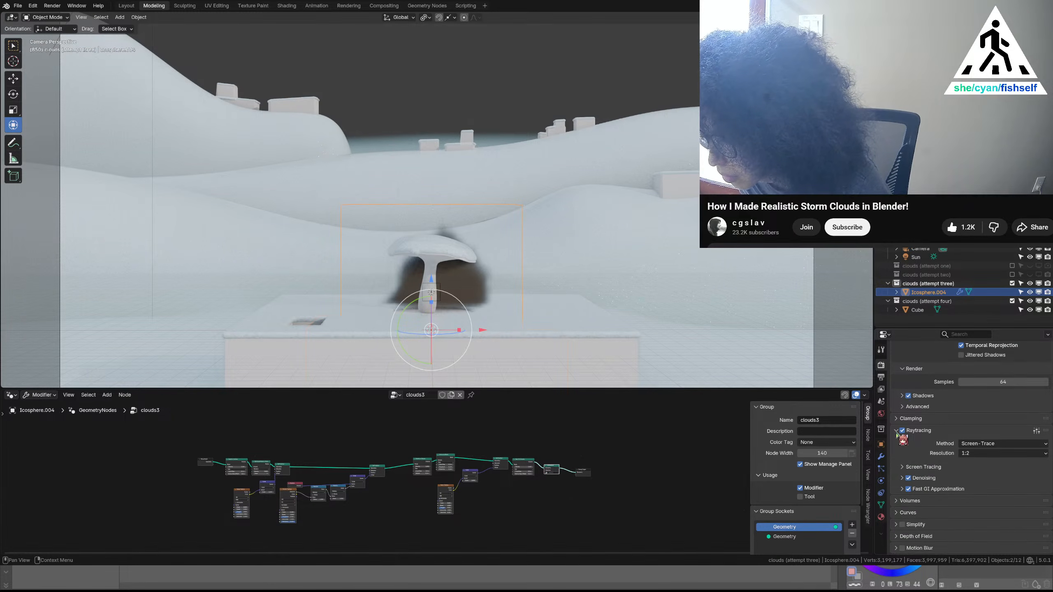
click(902, 490)
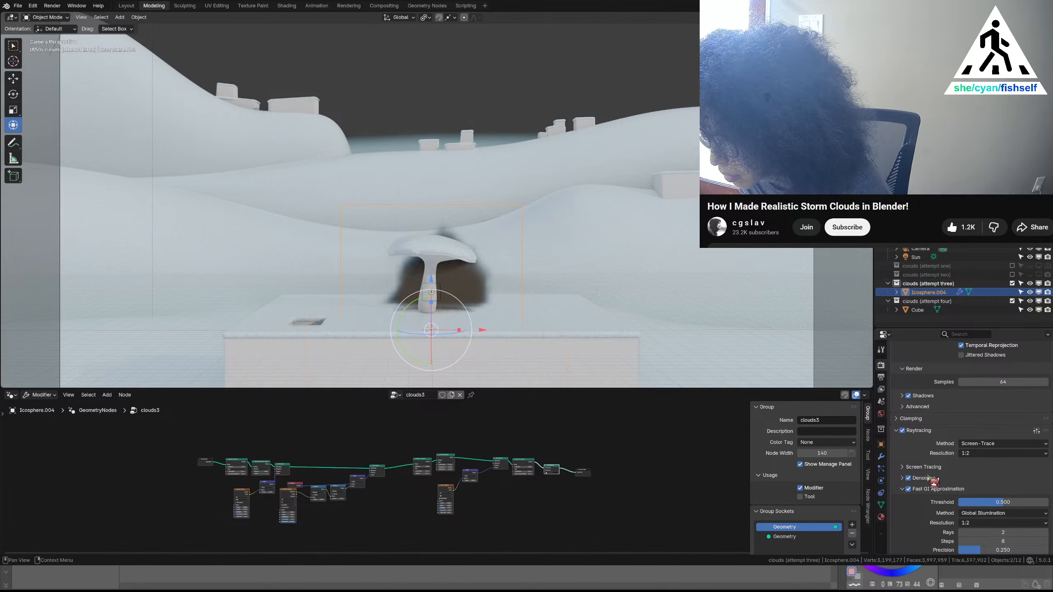
scroll(928, 478, down, 5)
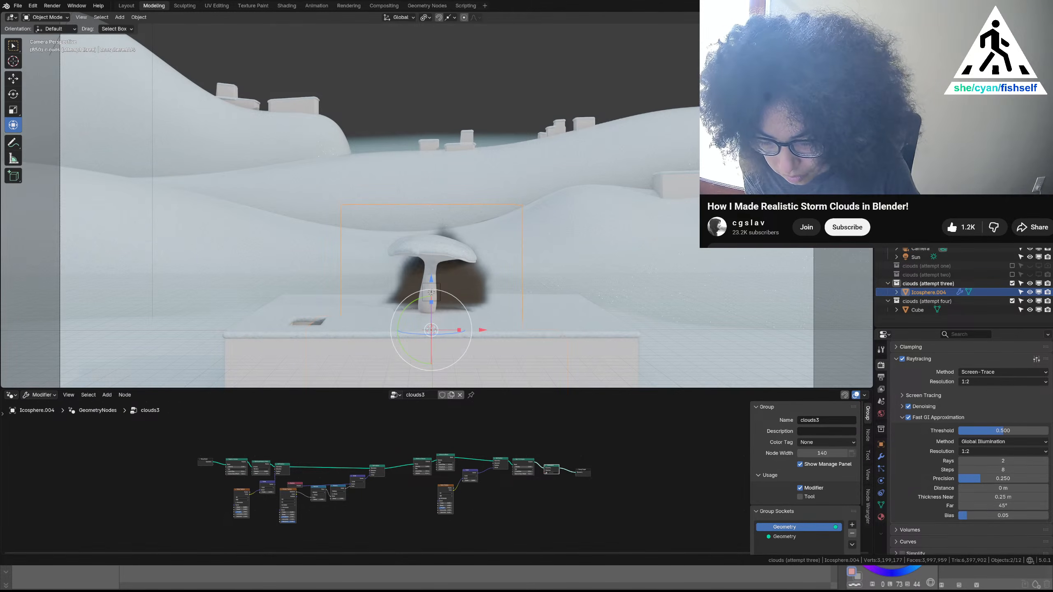
Collapse the Viewport, Render and Raytracing sections of the scene's render settings
scroll(934, 436, up, 8)
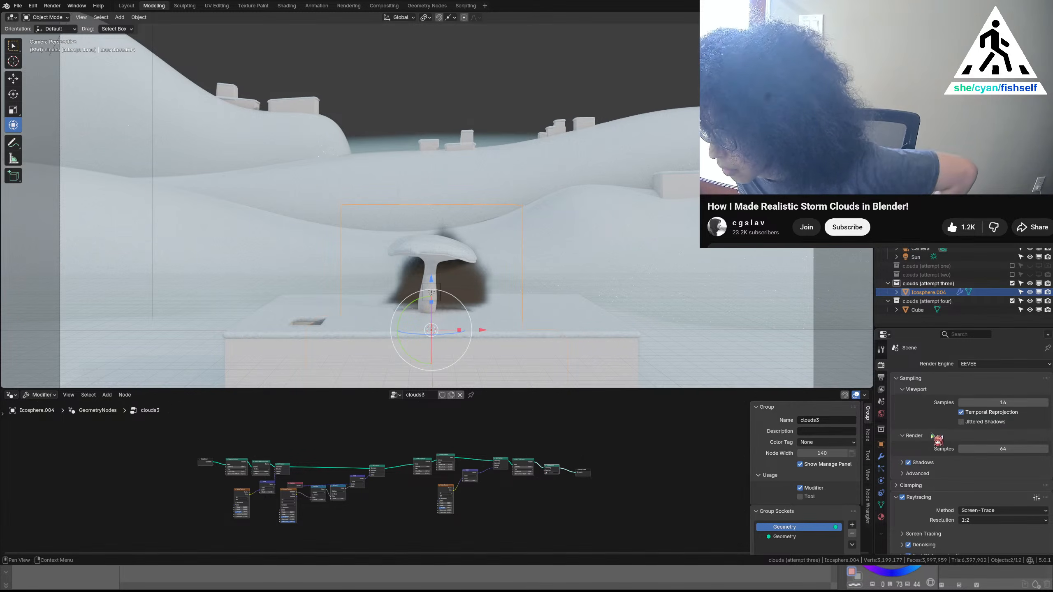
click(904, 390)
click(905, 400)
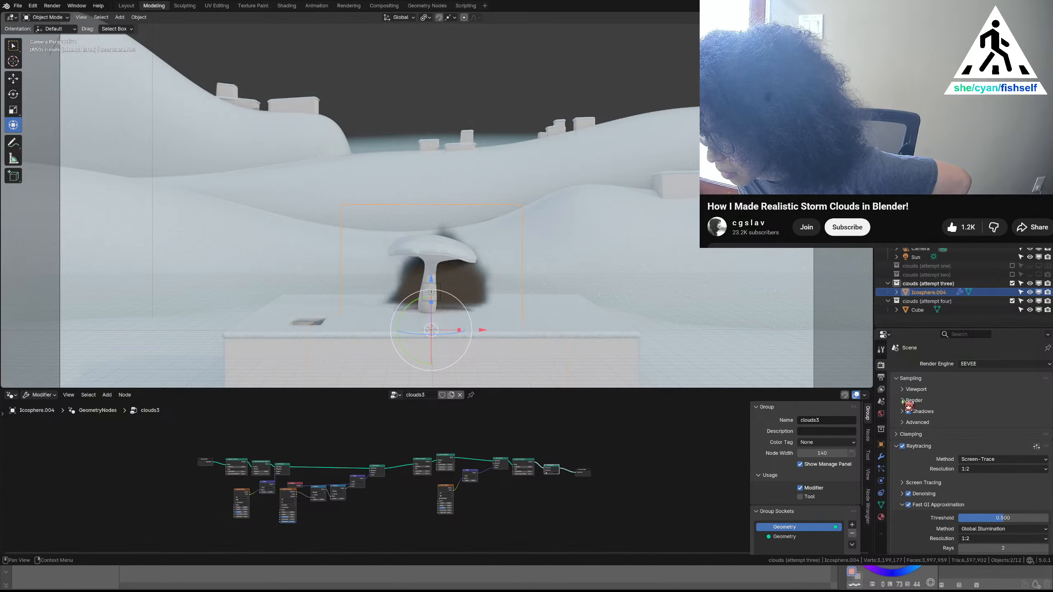
click(903, 401)
click(904, 400)
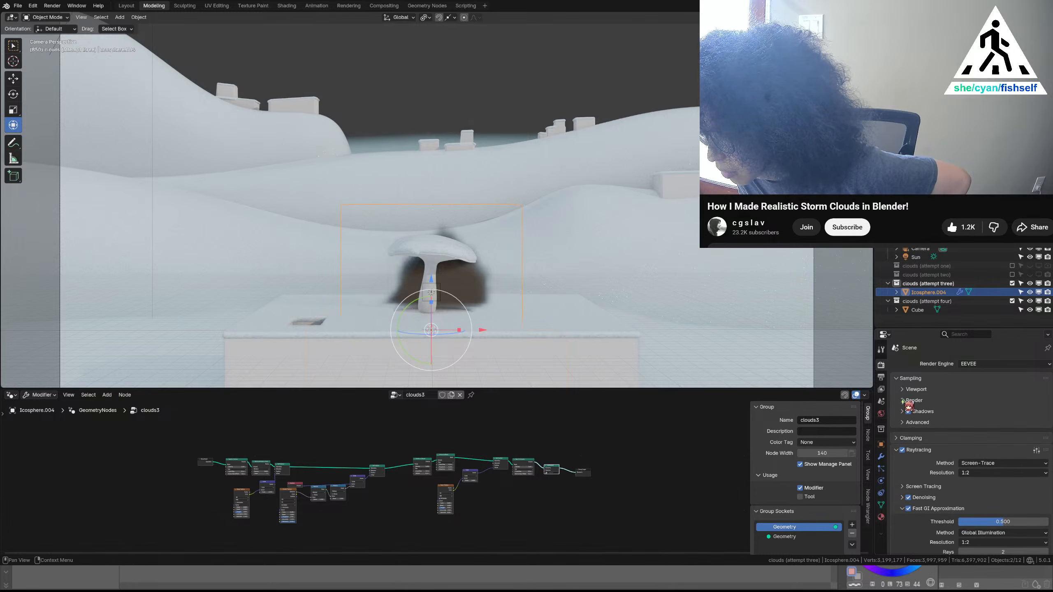
click(898, 447)
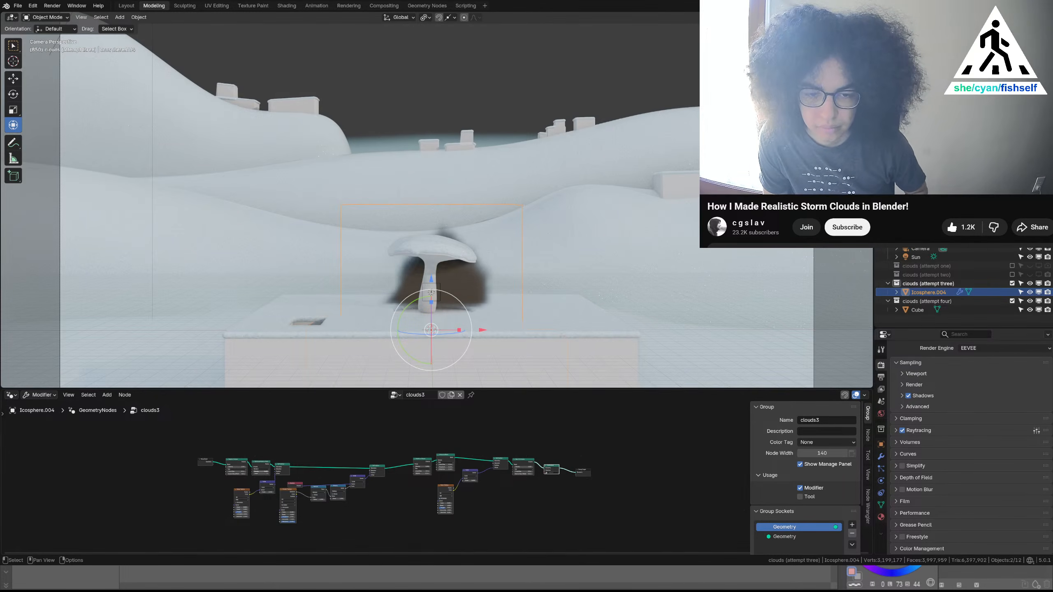
Set the Volume to Mesh node's Voxel Size to 0.1 m in the clouds3 node tree
scroll(393, 480, up, 5)
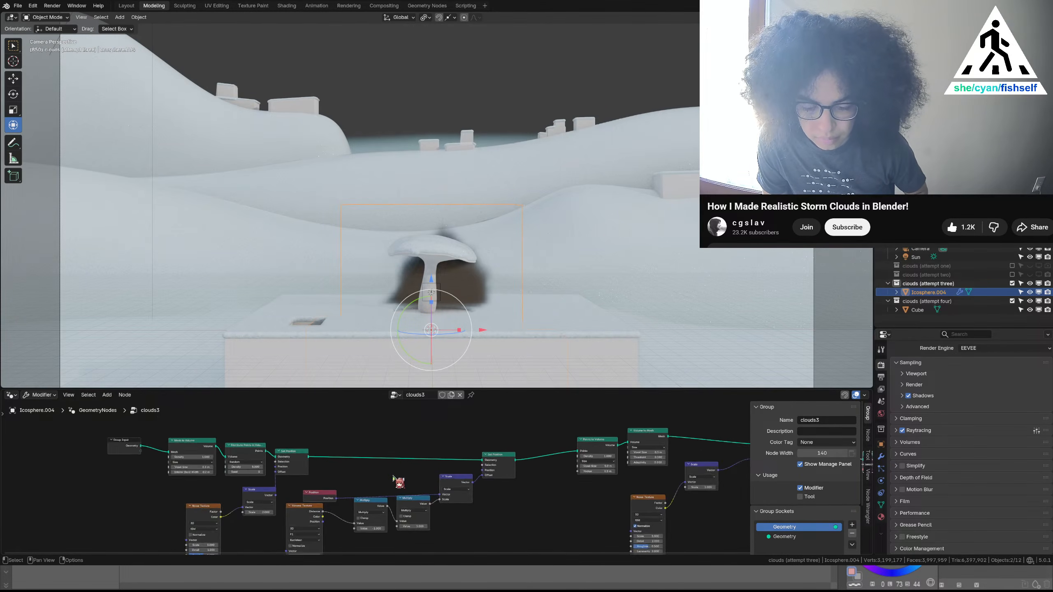
scroll(393, 478, up, 3)
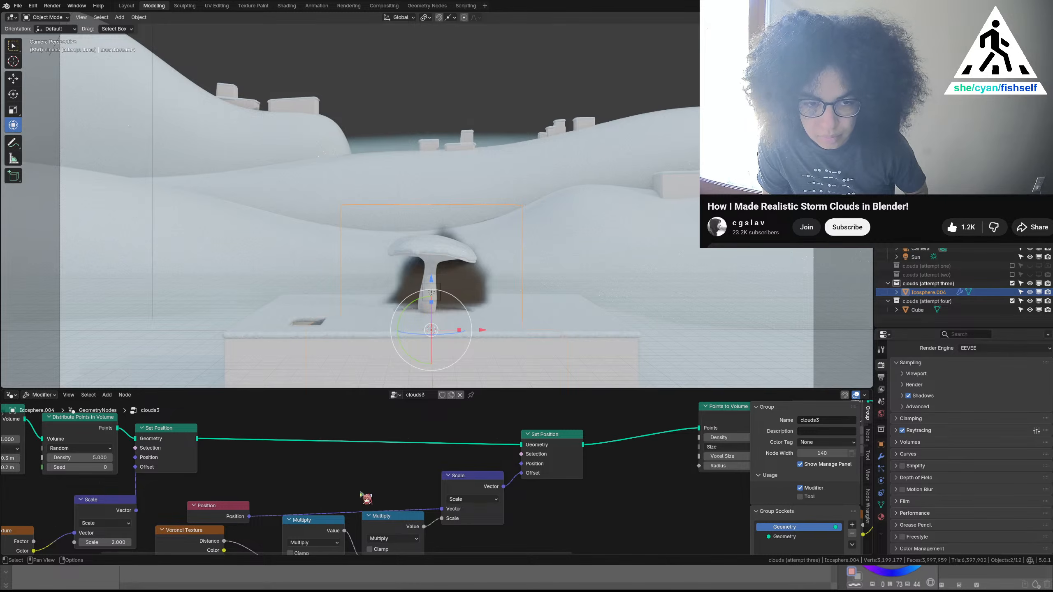
middle_drag(347, 486, 417, 491)
scroll(418, 490, down, 2)
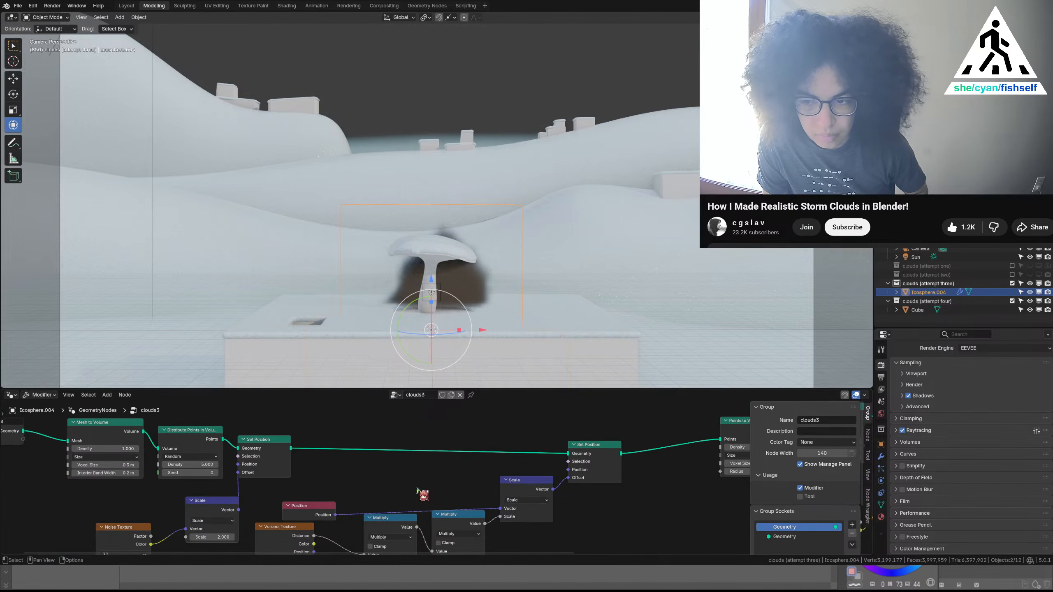
middle_drag(487, 487, 355, 511)
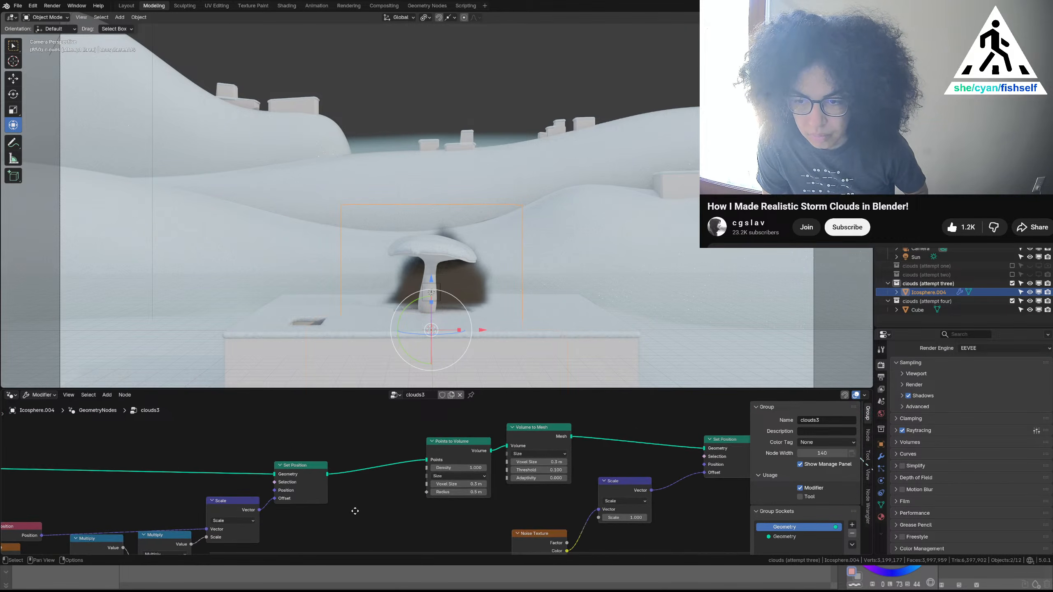
middle_drag(506, 500, 447, 498)
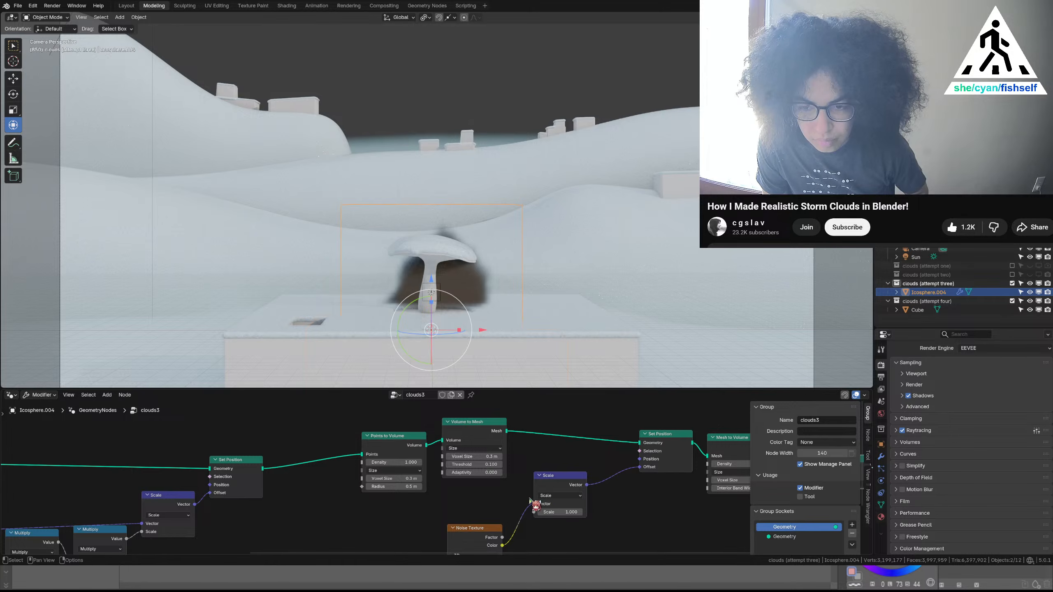
middle_drag(527, 501, 512, 499)
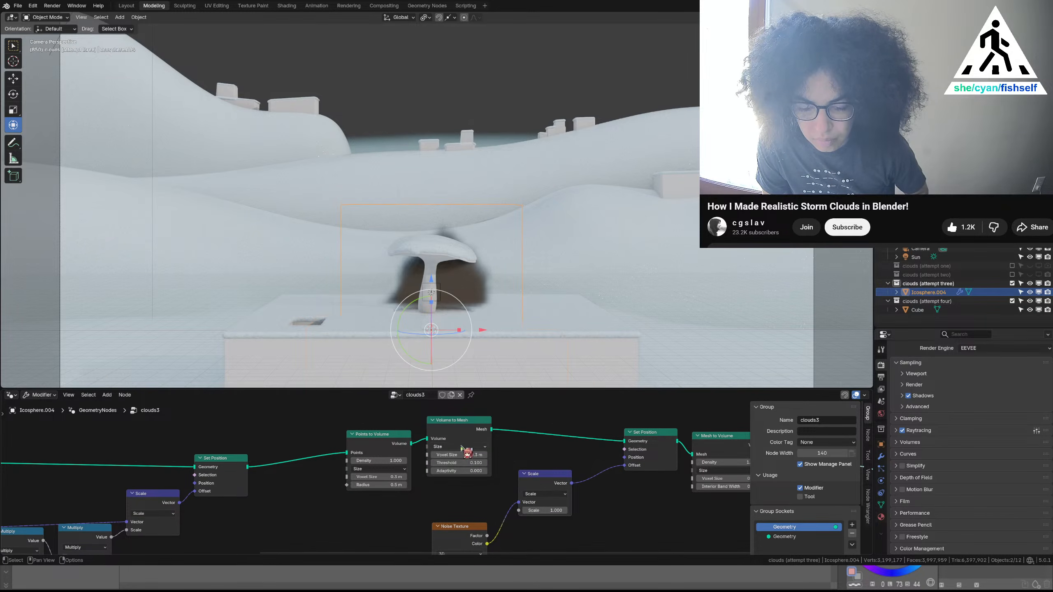
drag(468, 455, 468, 455)
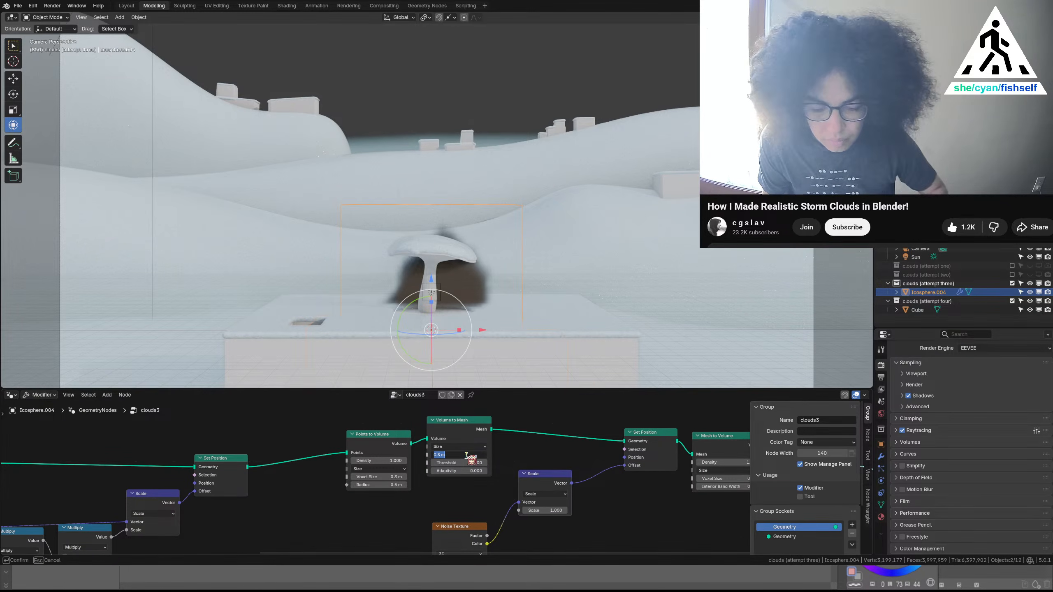
text(.1)
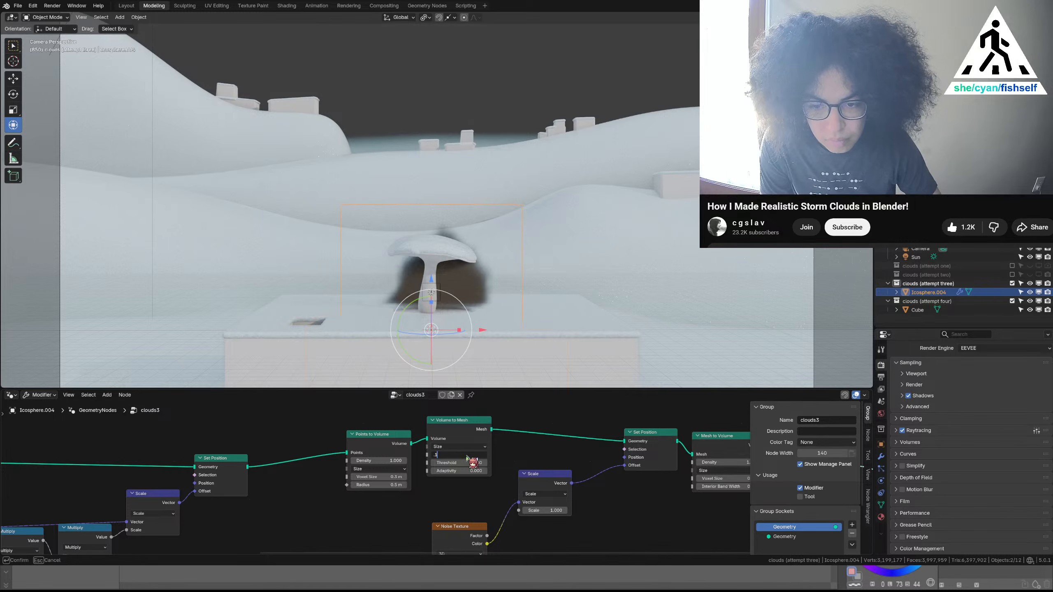
key(Return)
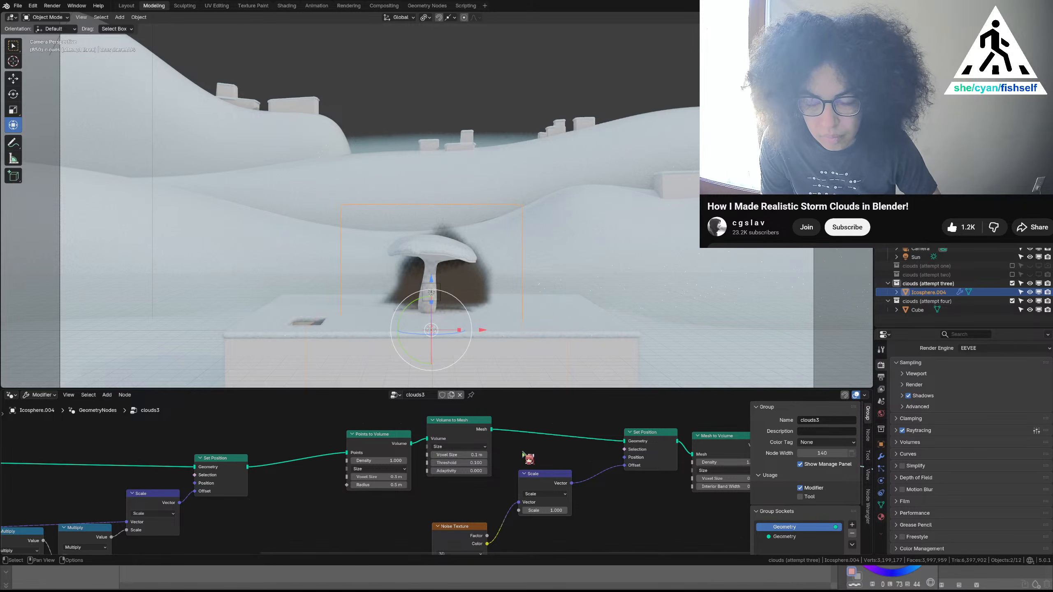
Switch the node area to the Shader Editor and create a new material for the icosphere
middle_drag(522, 452, 379, 452)
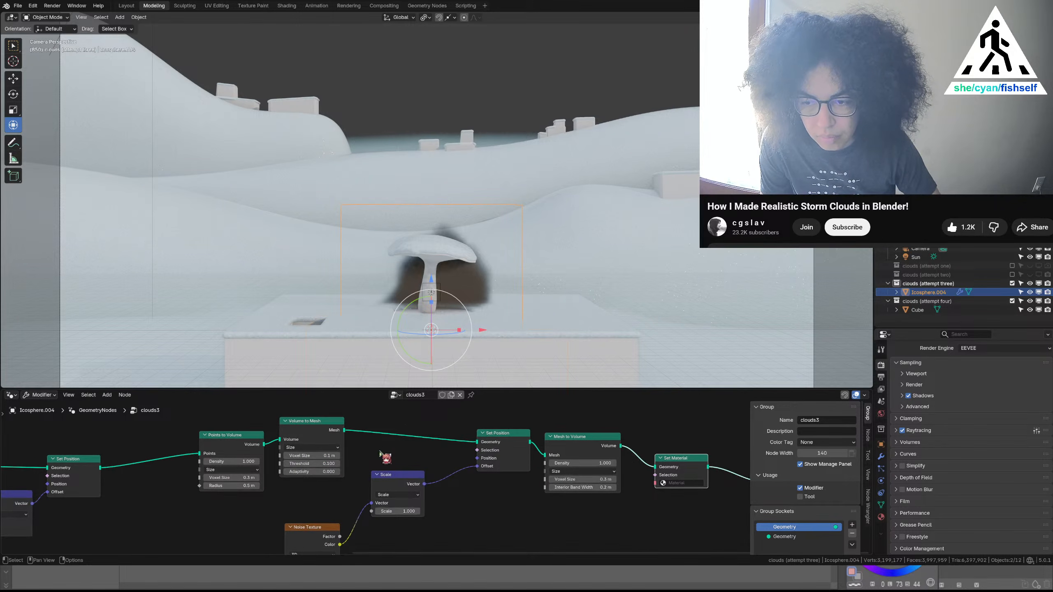
mouse_move(493, 449)
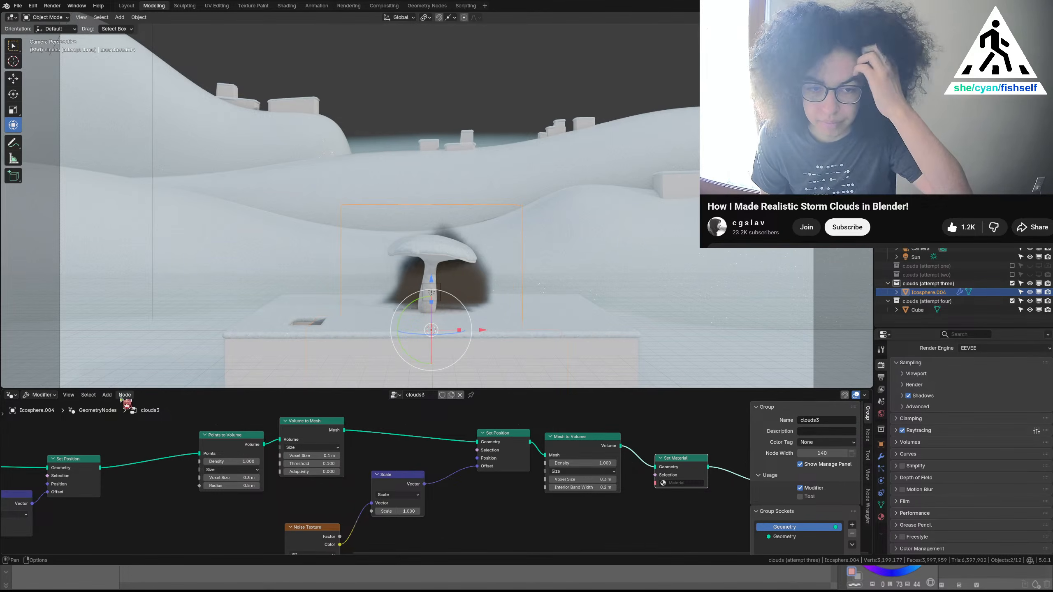
click(13, 395)
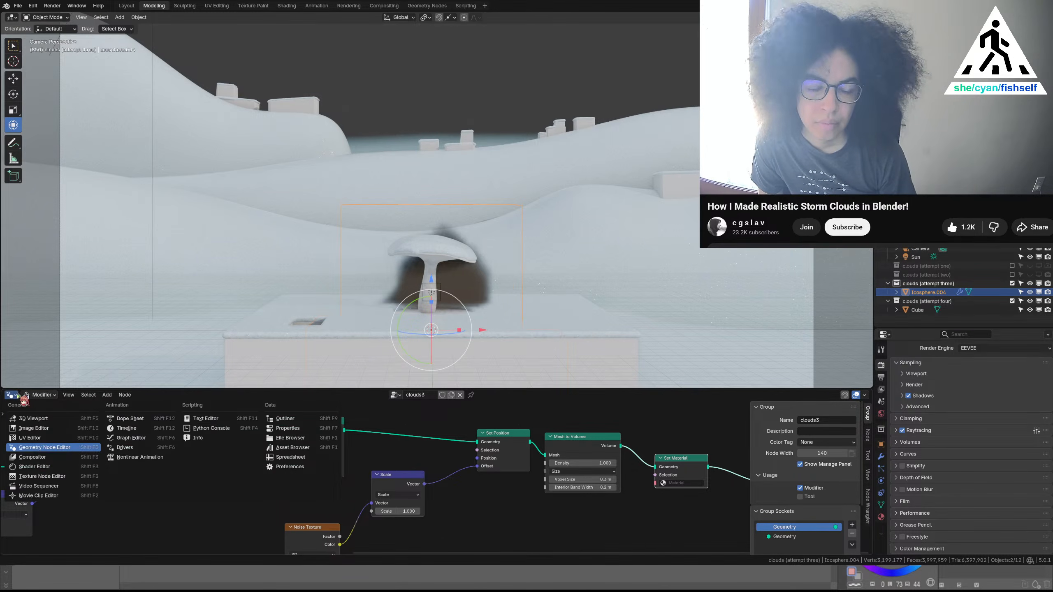
click(49, 466)
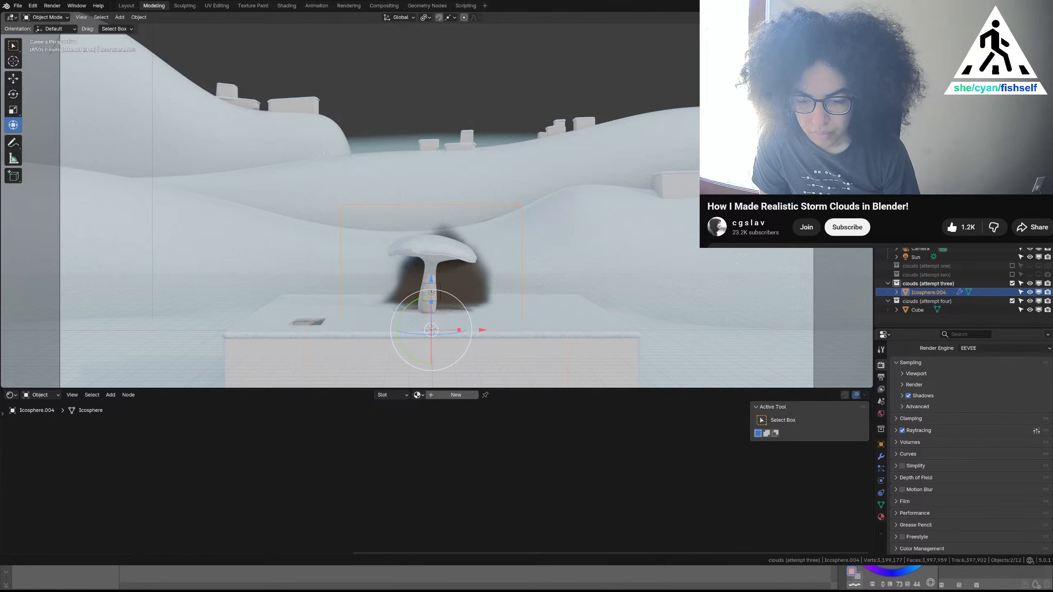
click(438, 399)
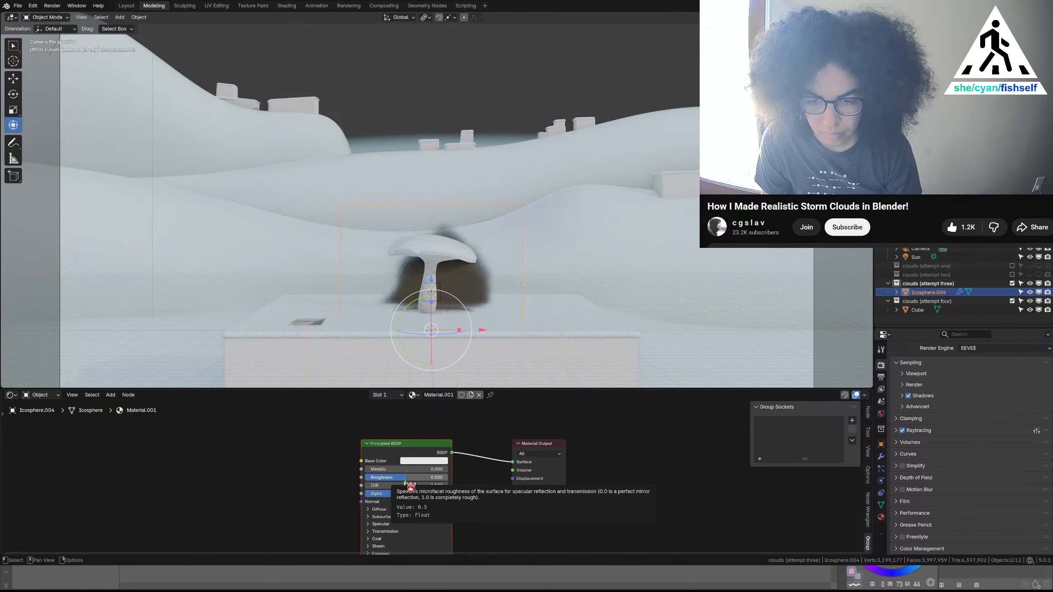
Delete the Principled BSDF node and place a Principled Volume node beside the Material Output
key(x)
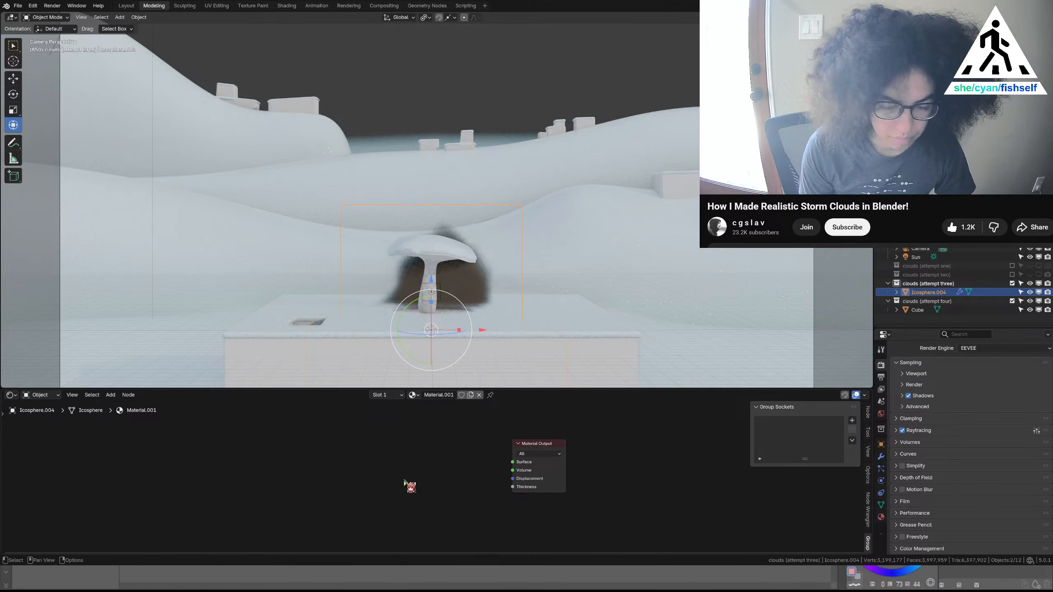
key(shift+a)
mouse_move(405, 480)
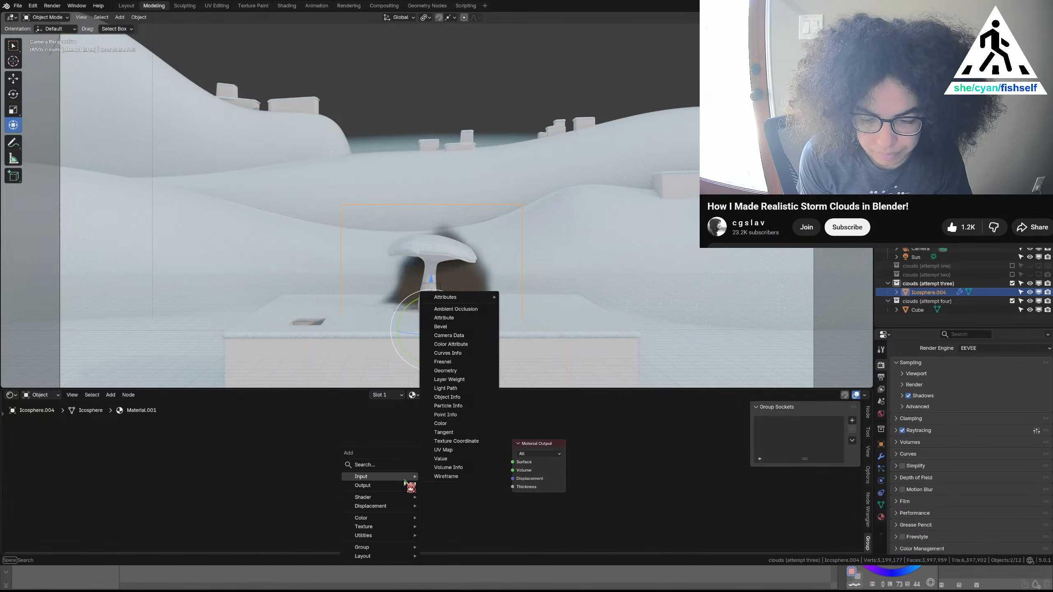
text(pr)
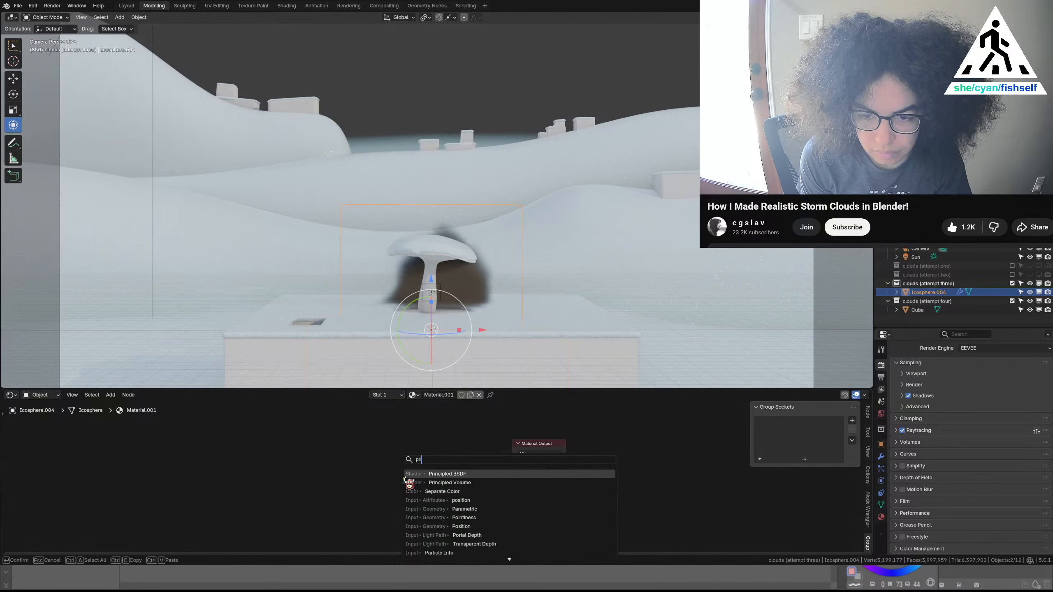
text(inciple)
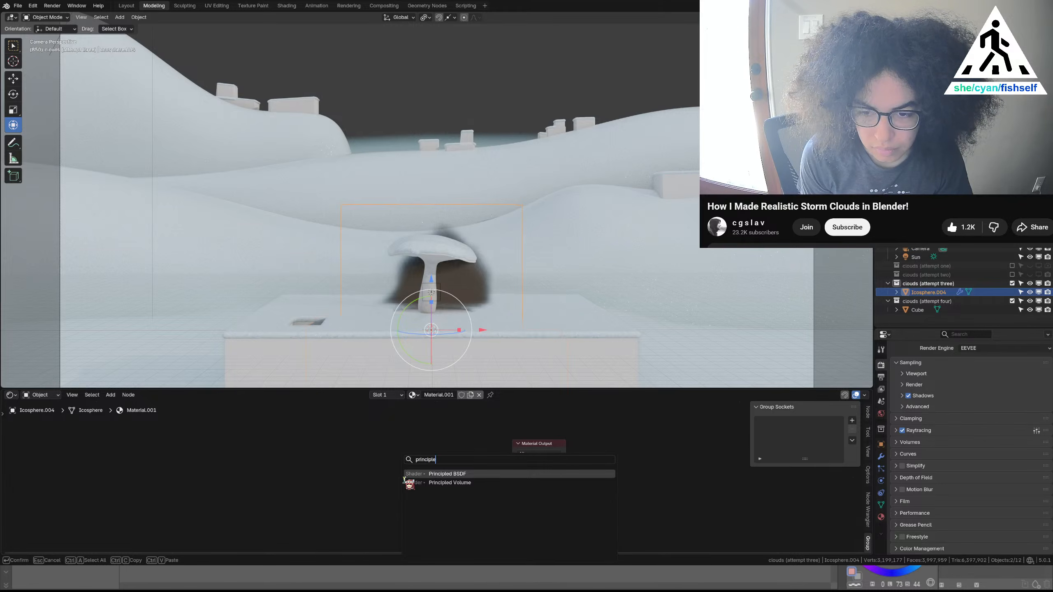
text(d vol)
key(Return)
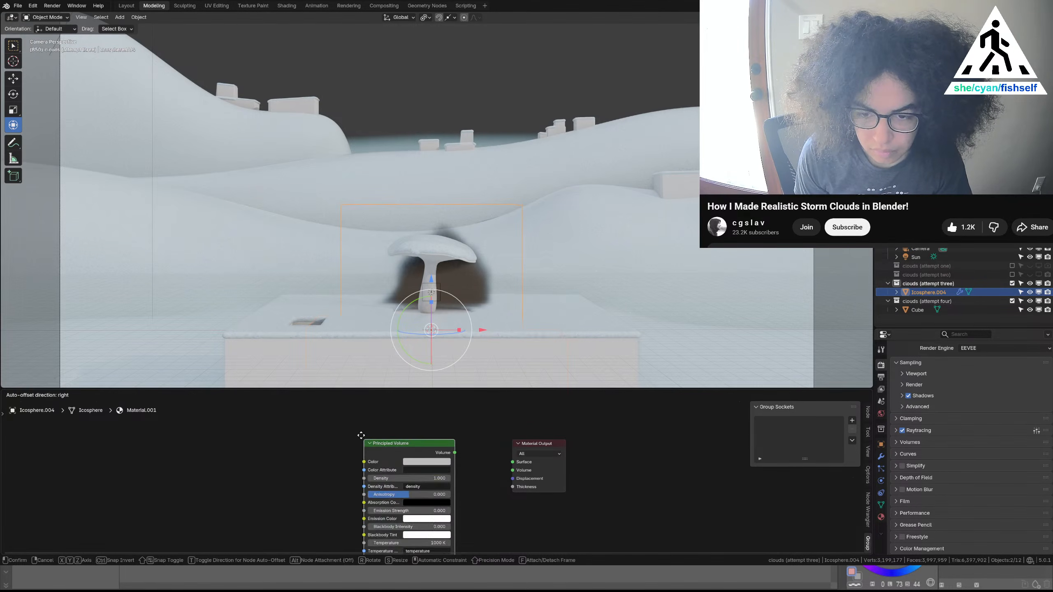
click(404, 452)
Set the Principled Volume's Color to white and connect its Volume output to the Material Output's Volume input
click(427, 457)
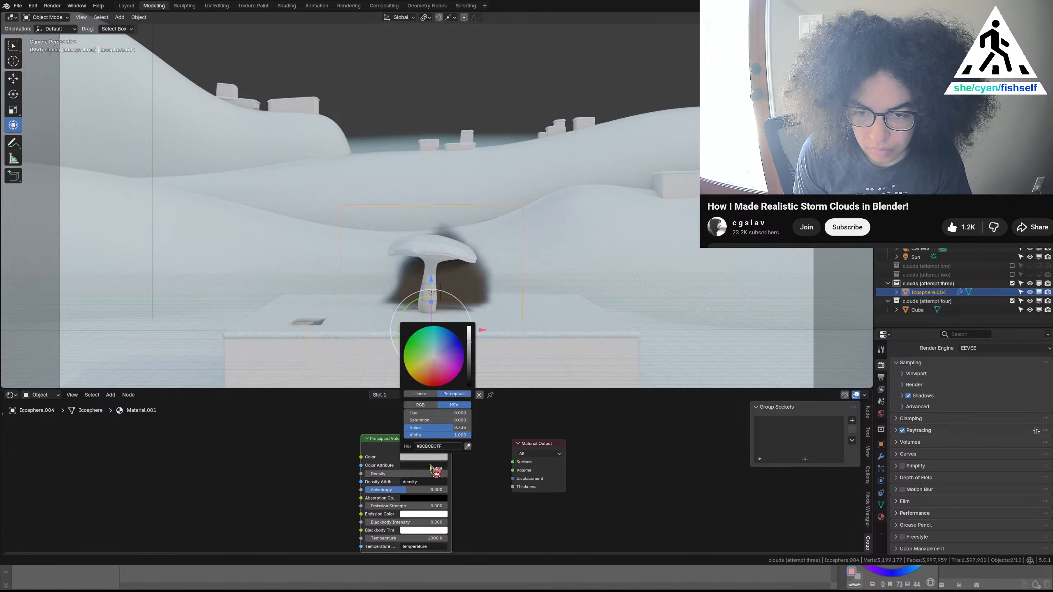
drag(471, 353, 478, 334)
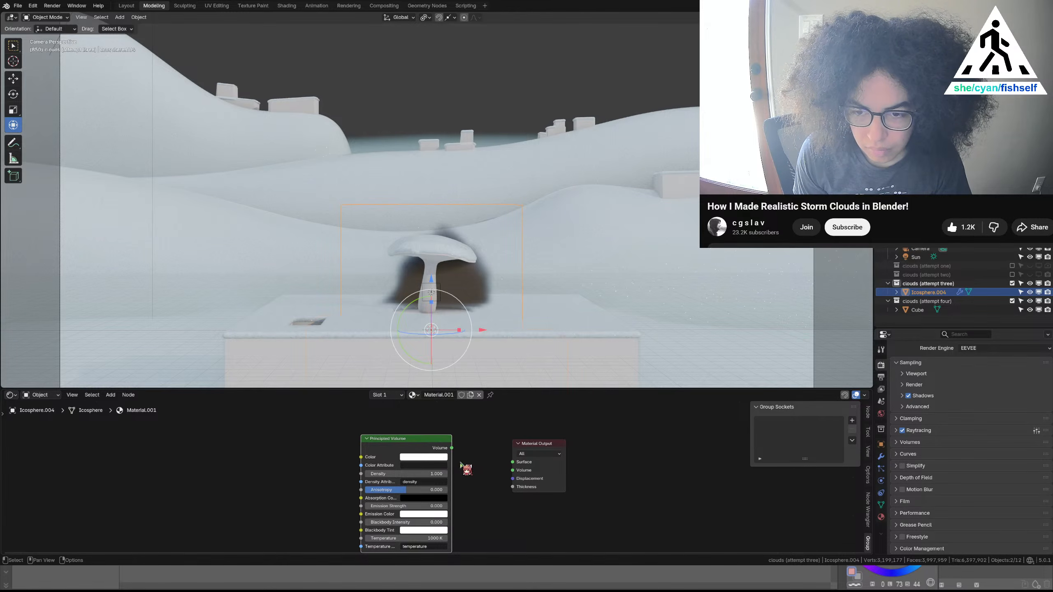
drag(453, 449, 513, 475)
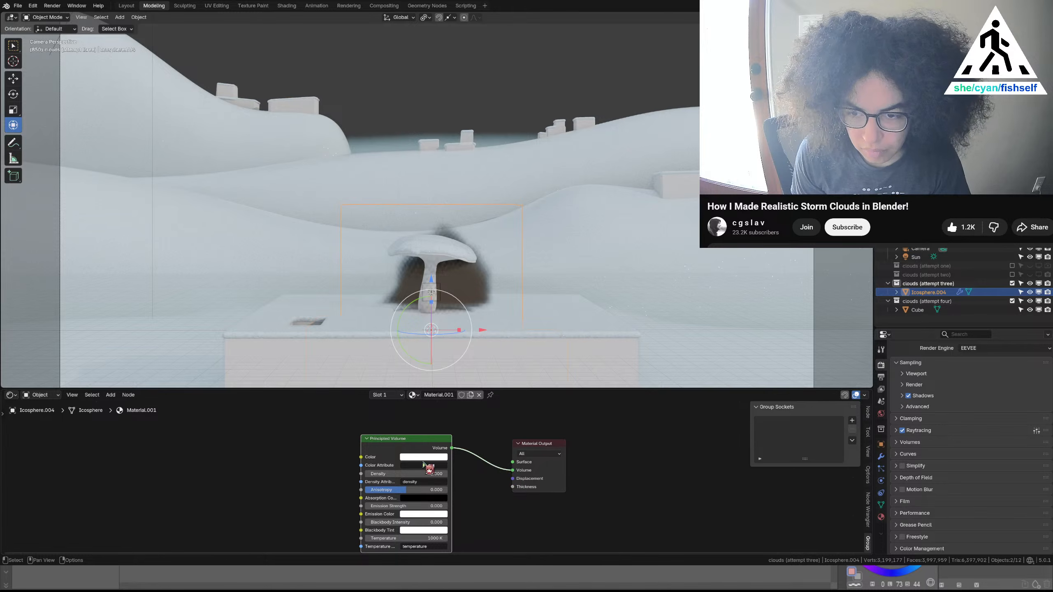
Rename the icosphere's new material as clouds3 in the Shader Editor
click(15, 396)
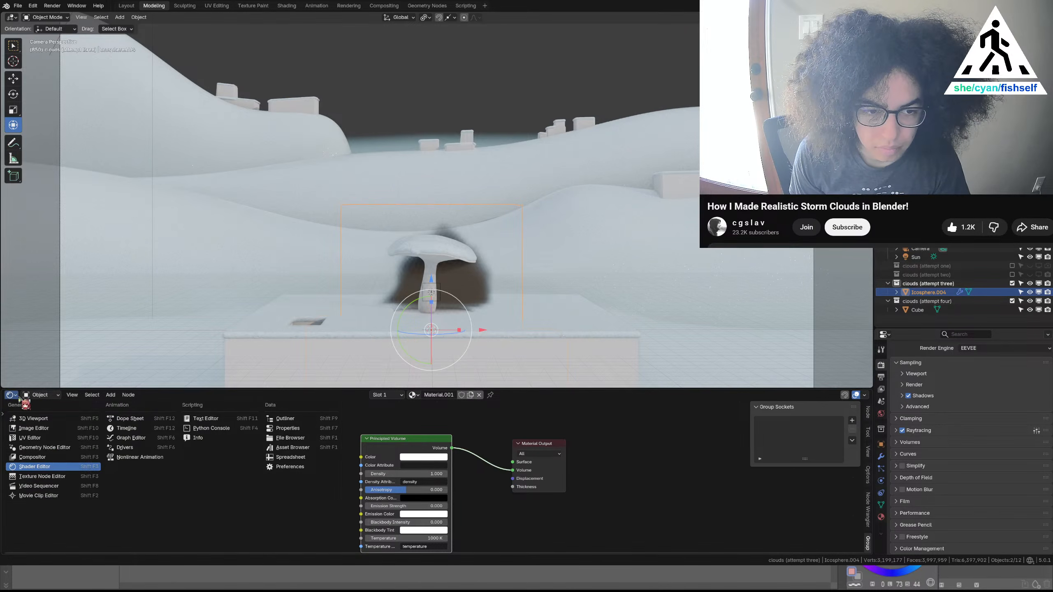
click(50, 449)
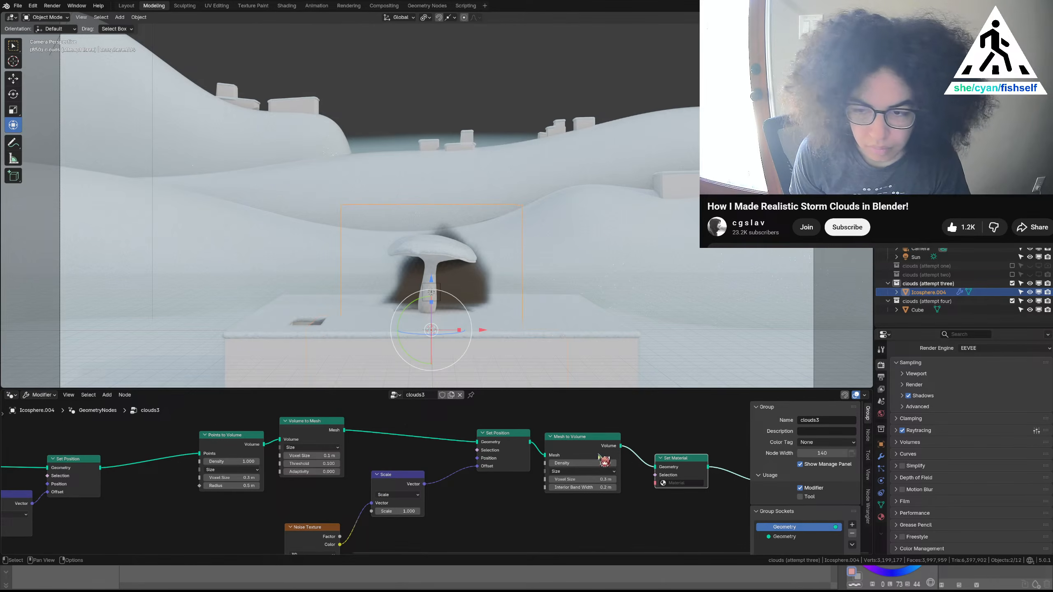
click(15, 397)
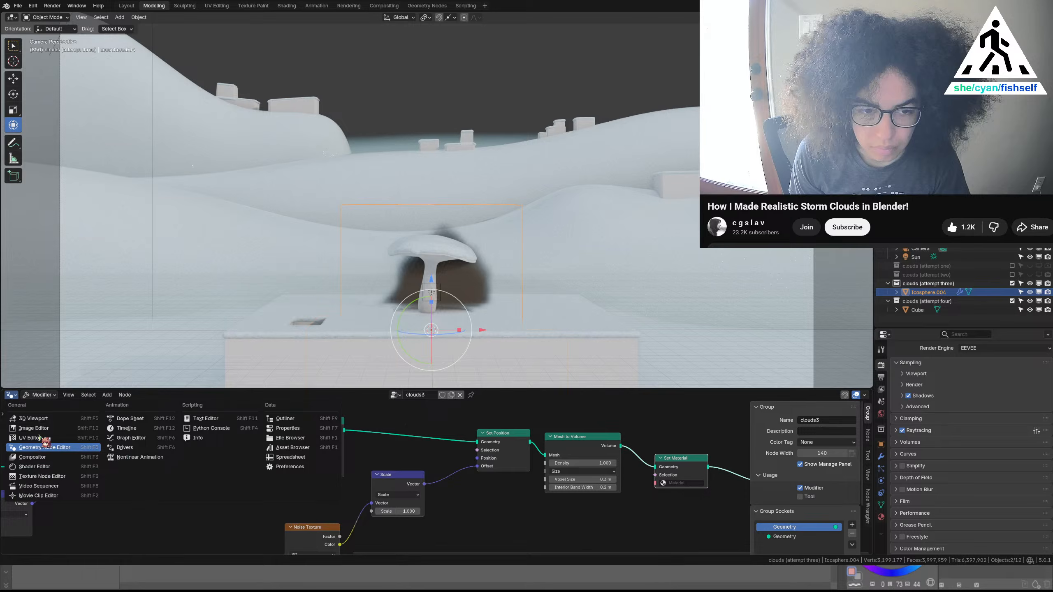
click(43, 466)
click(443, 396)
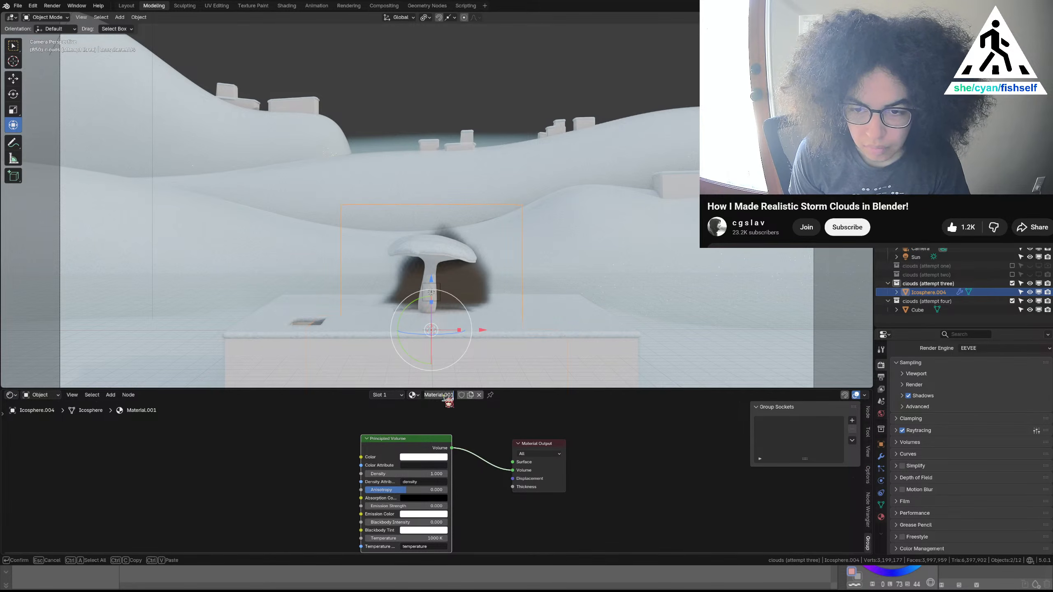
text(clouds)
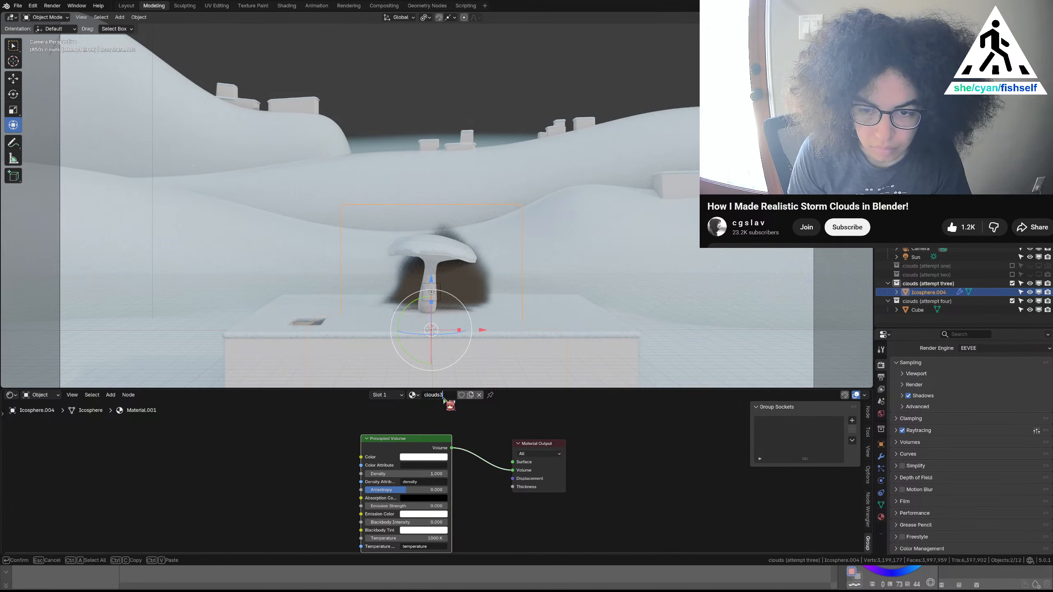
text(3)
key(Return)
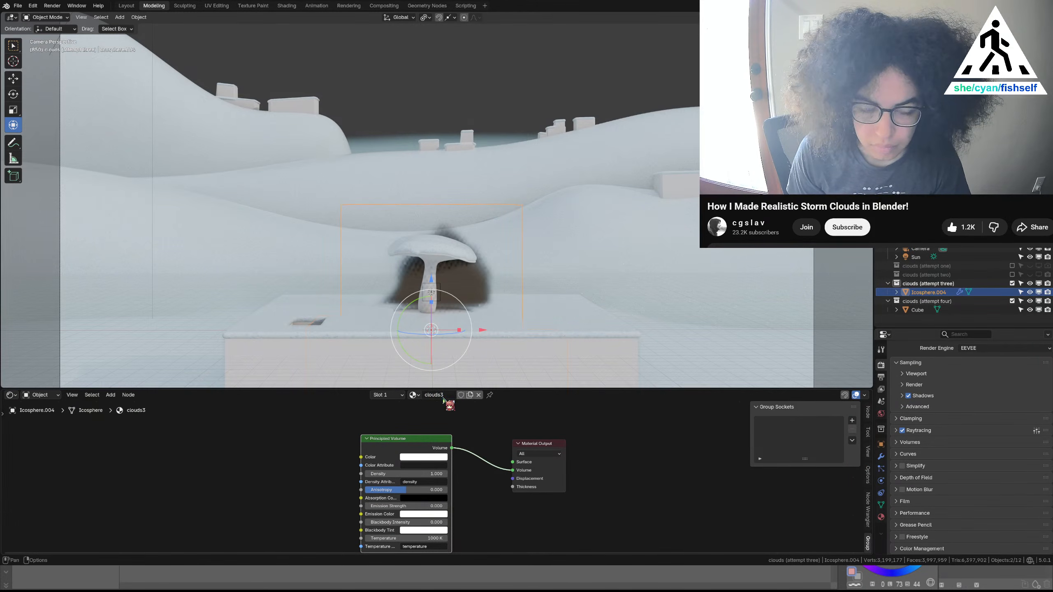
Switch the node area to the Geometry Node Editor and assign the clouds3 material in the Set Material node
click(13, 395)
click(13, 395)
click(14, 396)
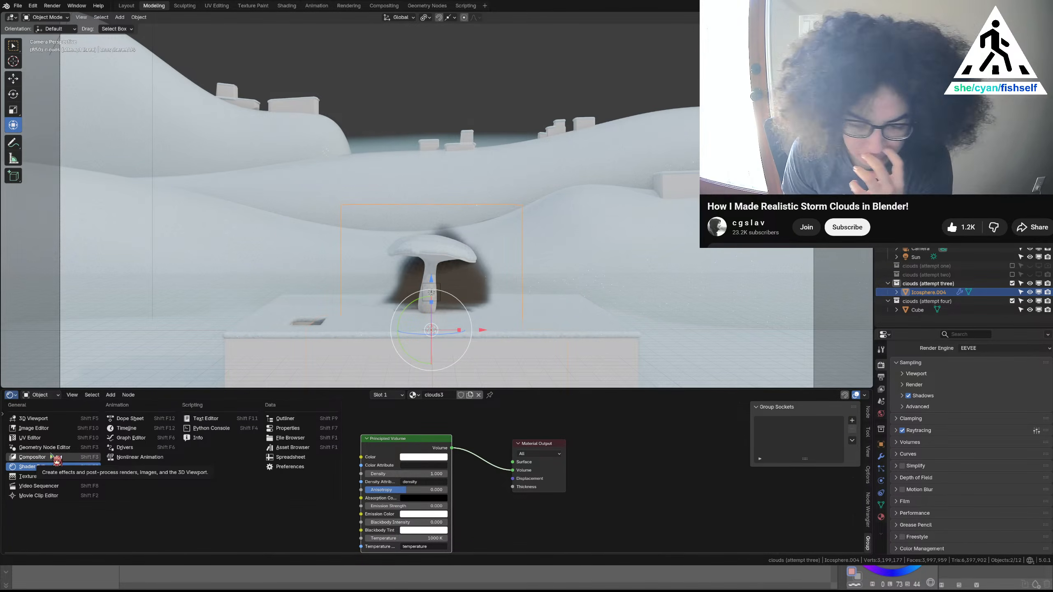
click(63, 448)
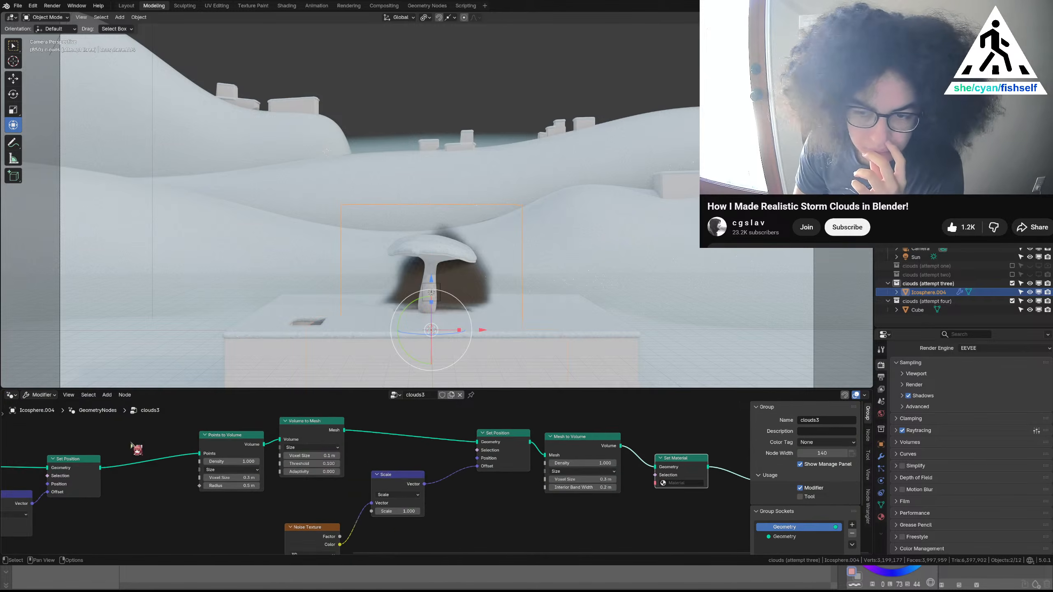
middle_drag(612, 454, 451, 456)
click(523, 486)
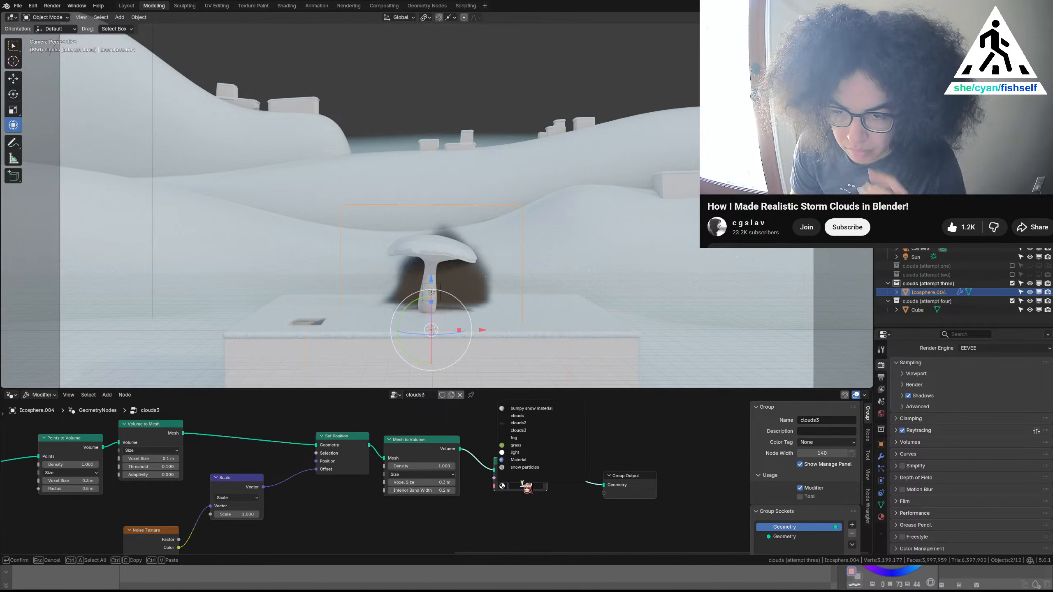
click(530, 432)
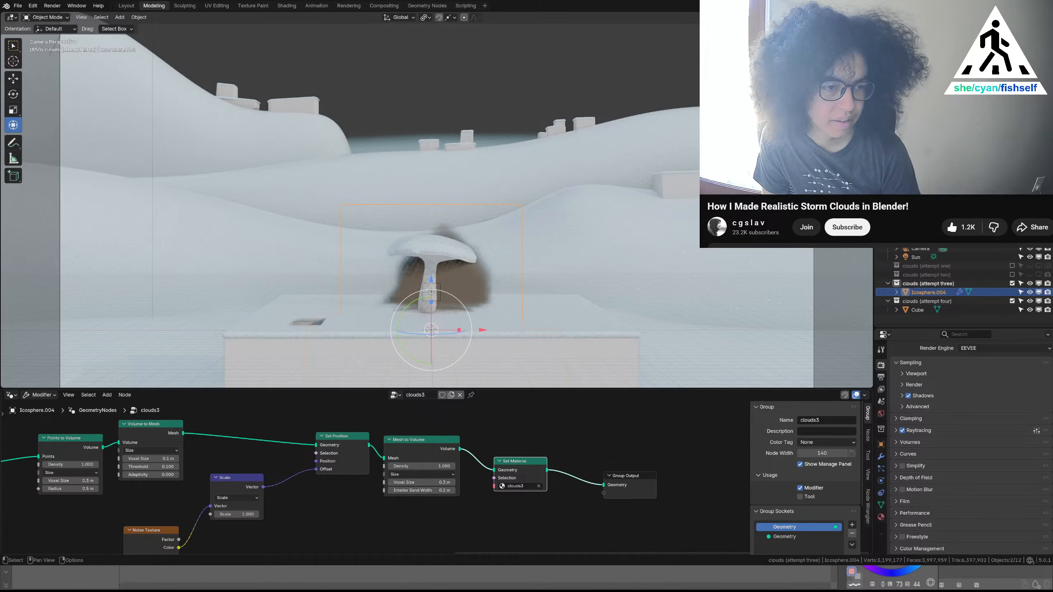
Show the viewport with rendered shading and move the icosphere cloud vertically up above the mushroom
click(855, 17)
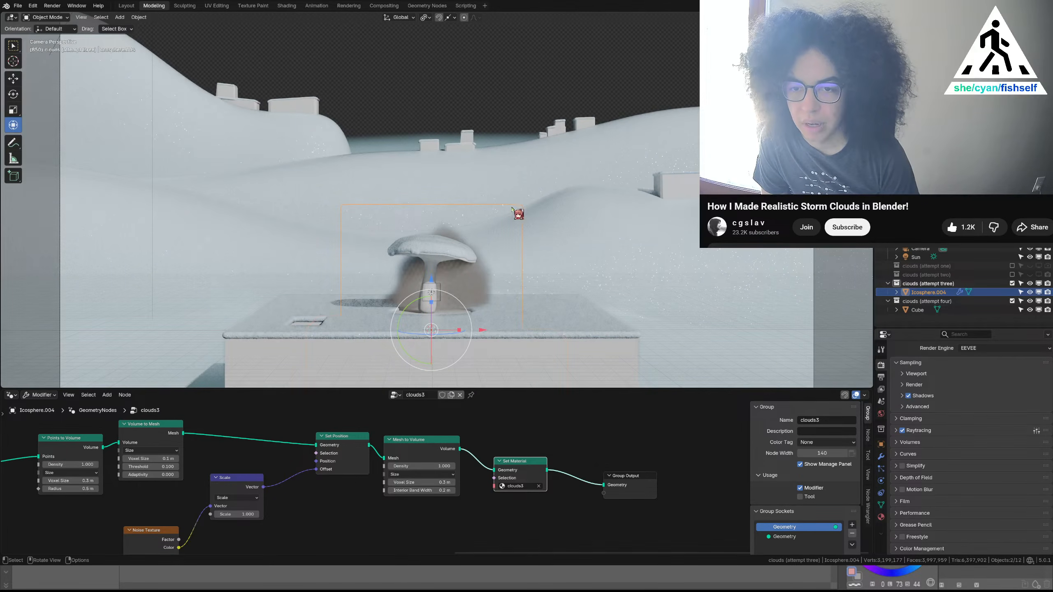
middle_drag(501, 217, 411, 218)
scroll(437, 220, up, 3)
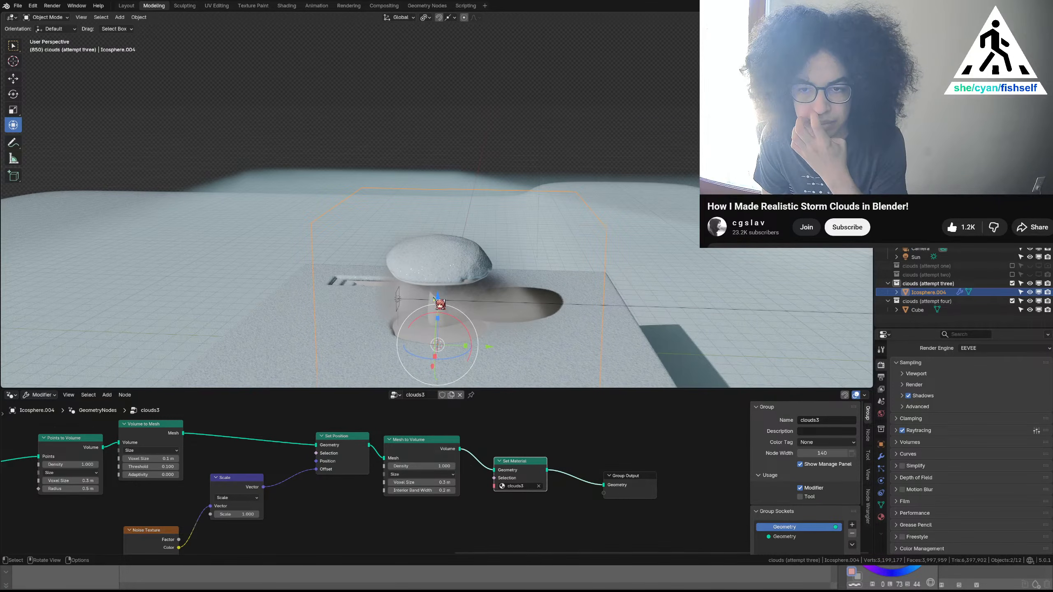
drag(436, 305, 447, 139)
middle_drag(547, 216, 648, 196)
scroll(620, 201, down, 5)
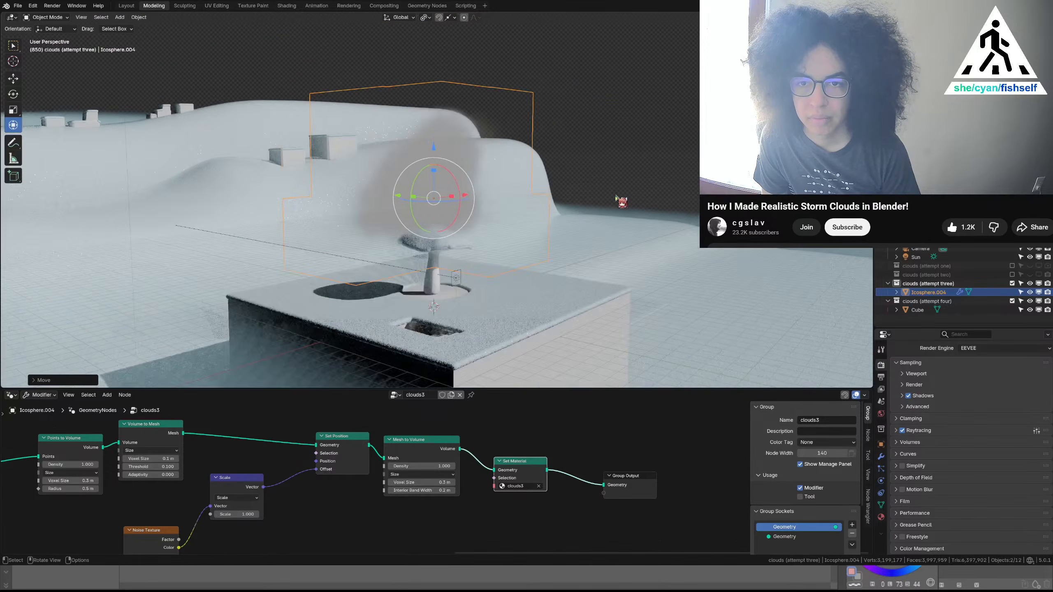
Examine the whole scene from outside the camera, checking the cloud against the background, field and buildings
middle_drag(581, 207, 404, 202)
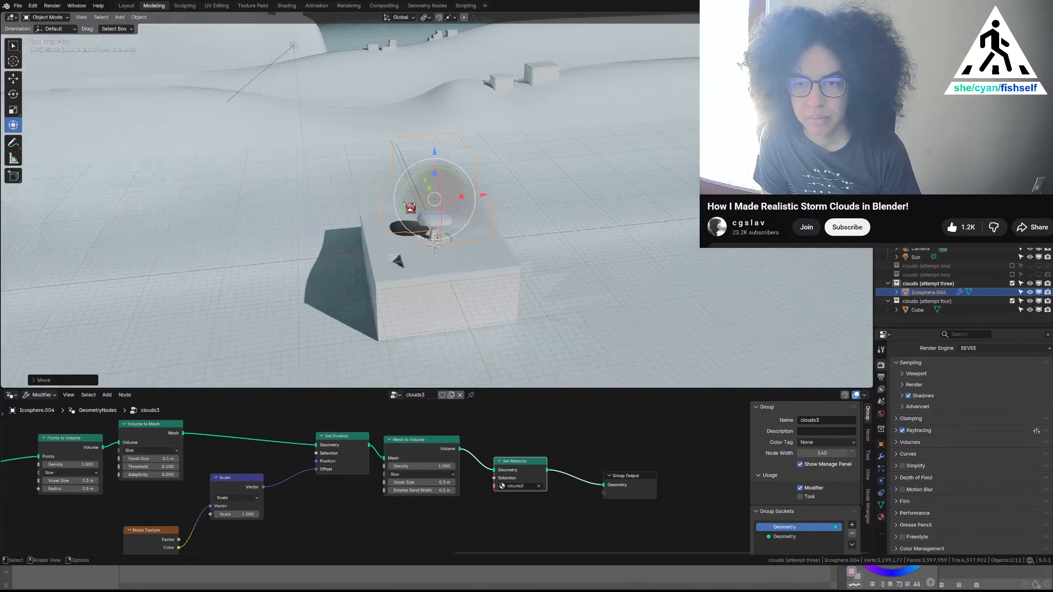
scroll(427, 198, down, 11)
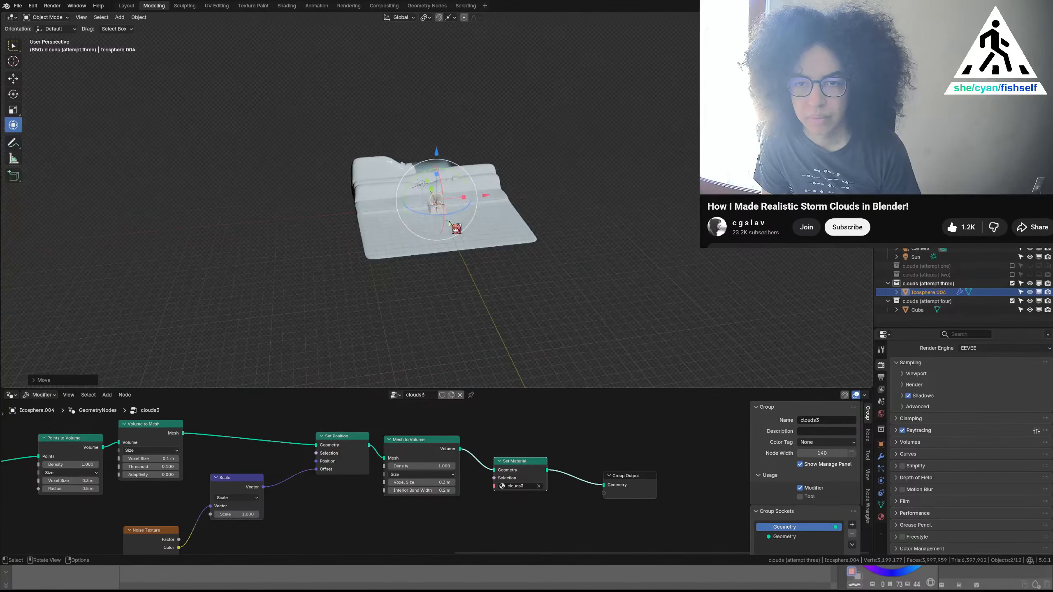
scroll(451, 225, up, 3)
click(438, 273)
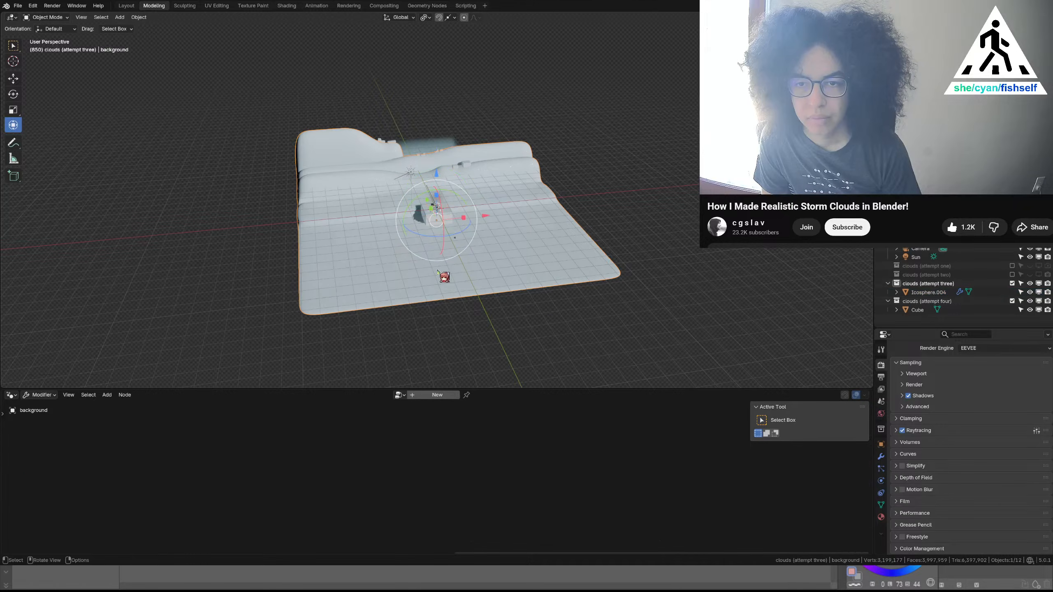
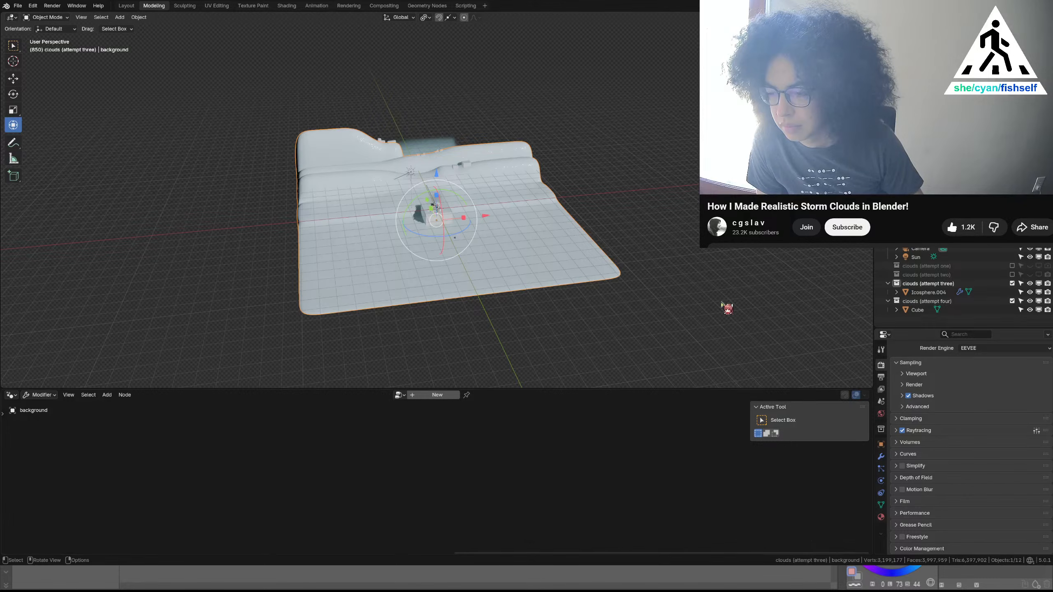
key(alt+a)
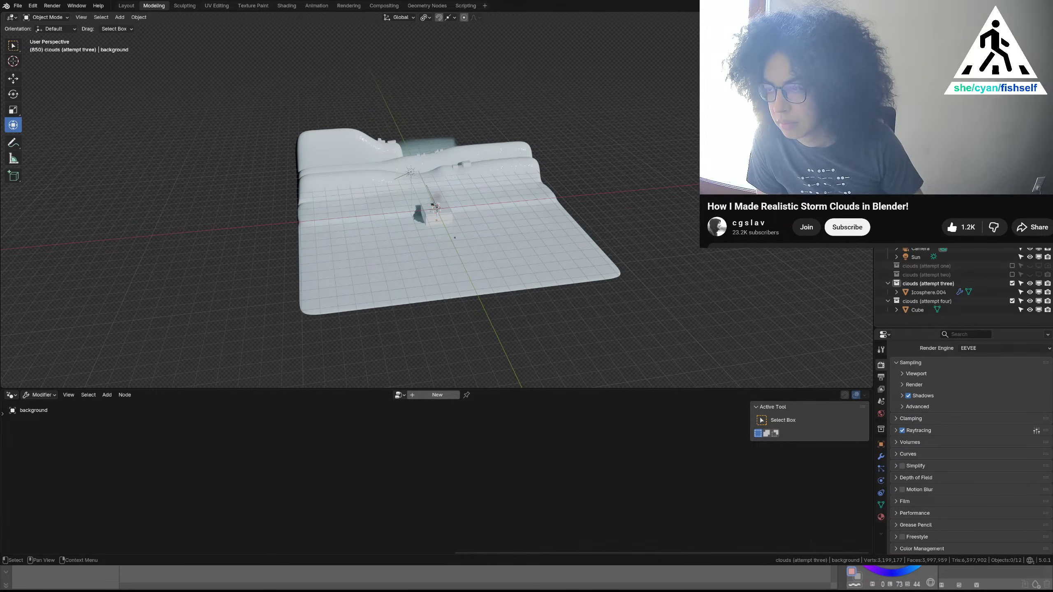
key(ctrl+z)
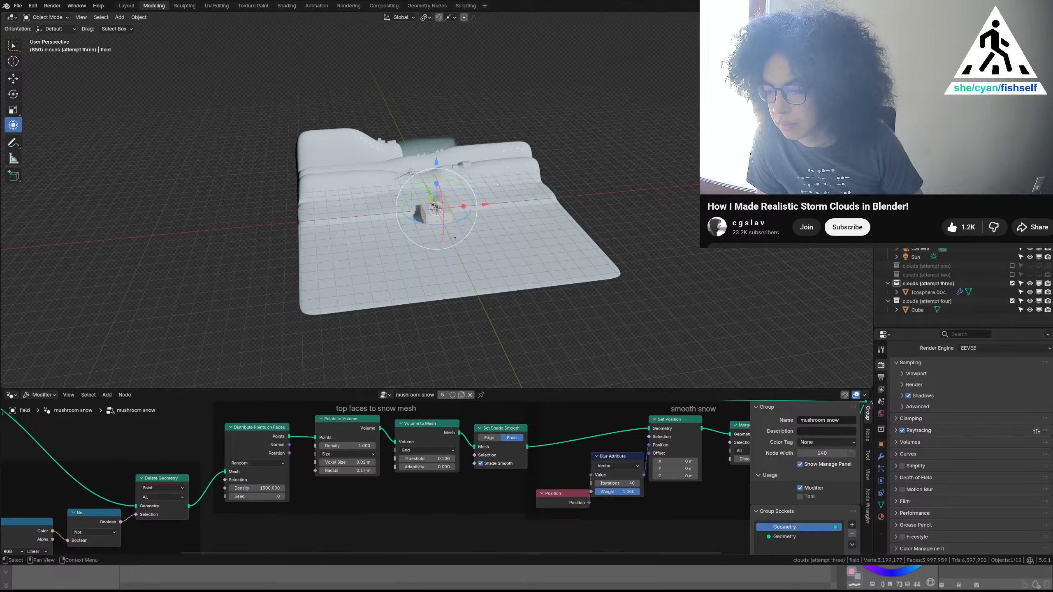
key(ctrl+z)
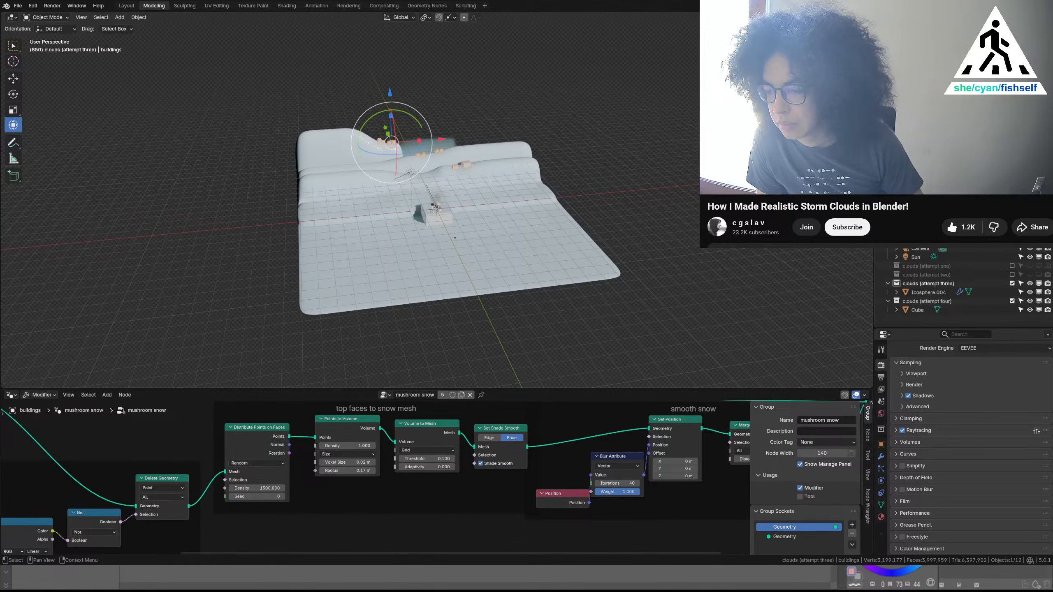
key(ctrl+z)
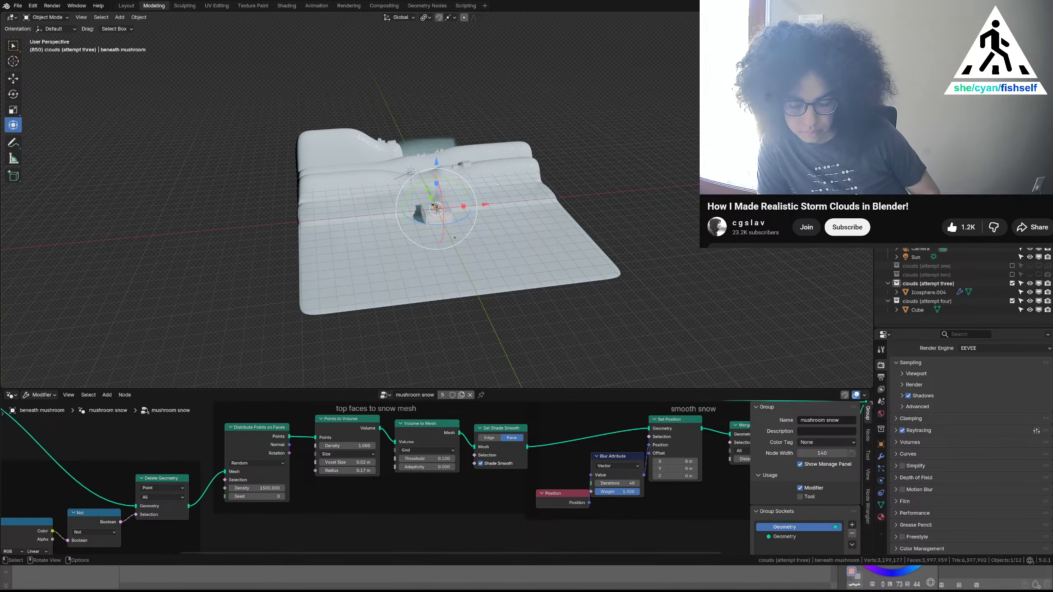
Return to the camera view, exclude the clouds (attempt three) collection, and rename the Cube object as fog
key(KP_0)
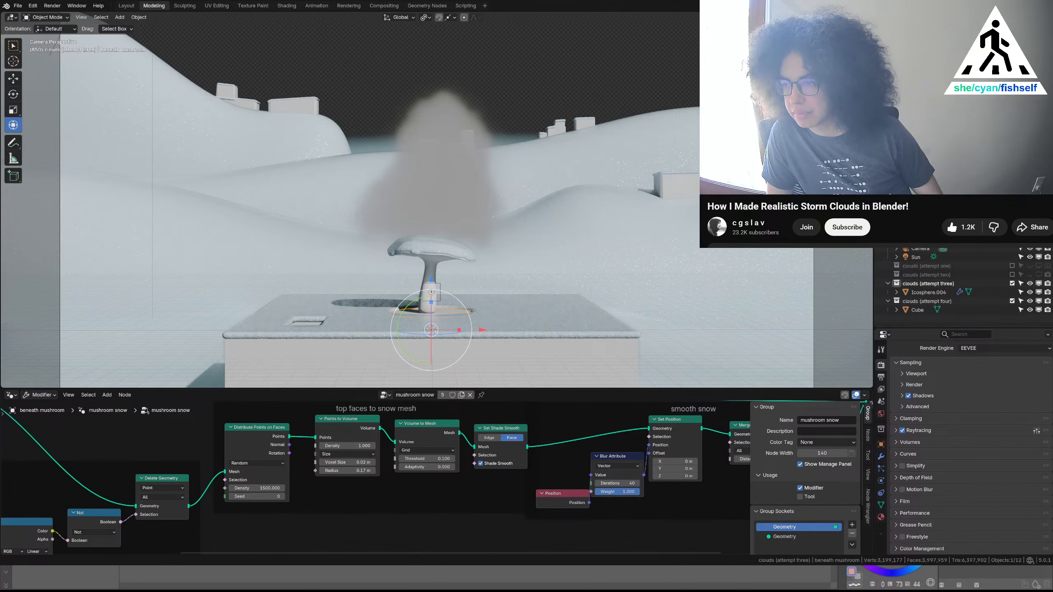
click(1013, 283)
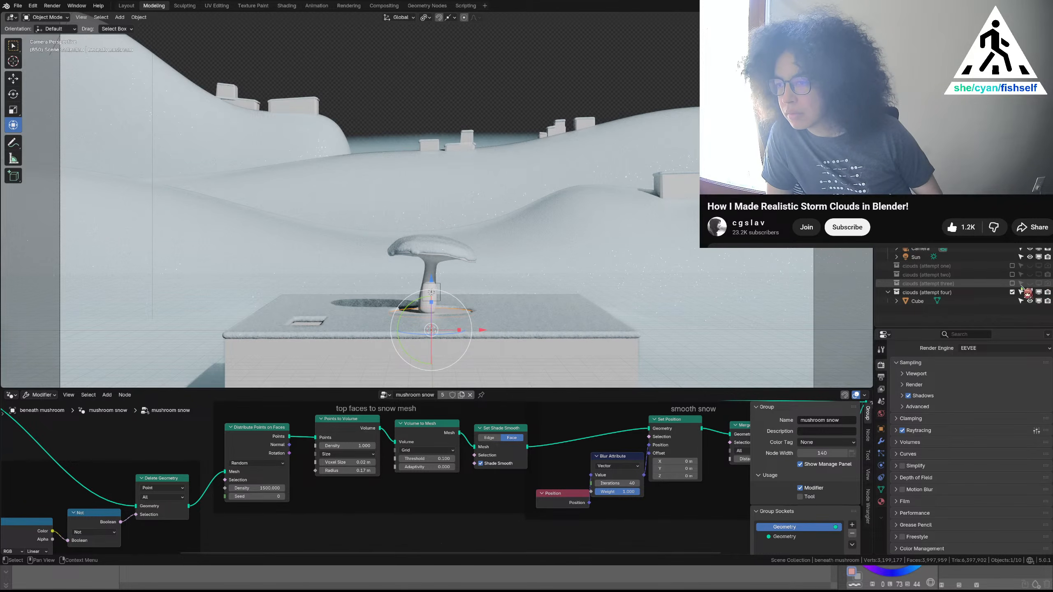
click(924, 304)
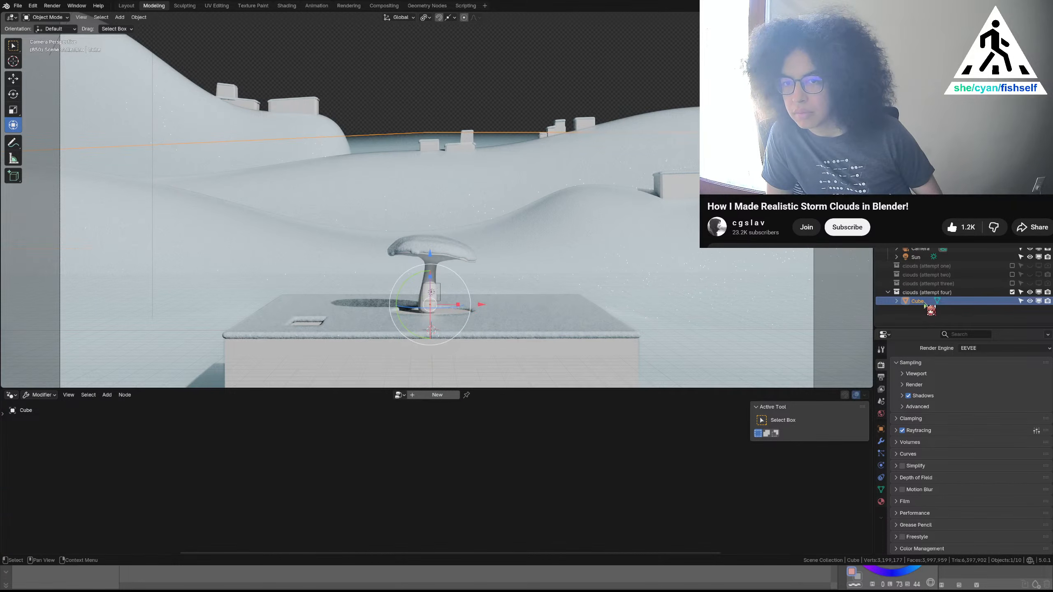
double_click(918, 301)
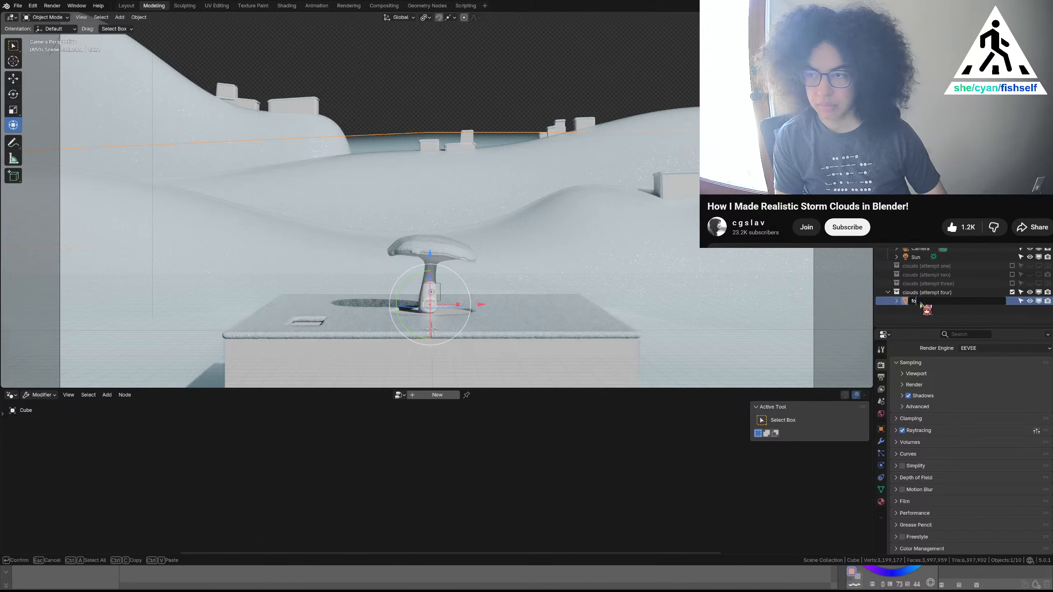
text(fog)
key(Return)
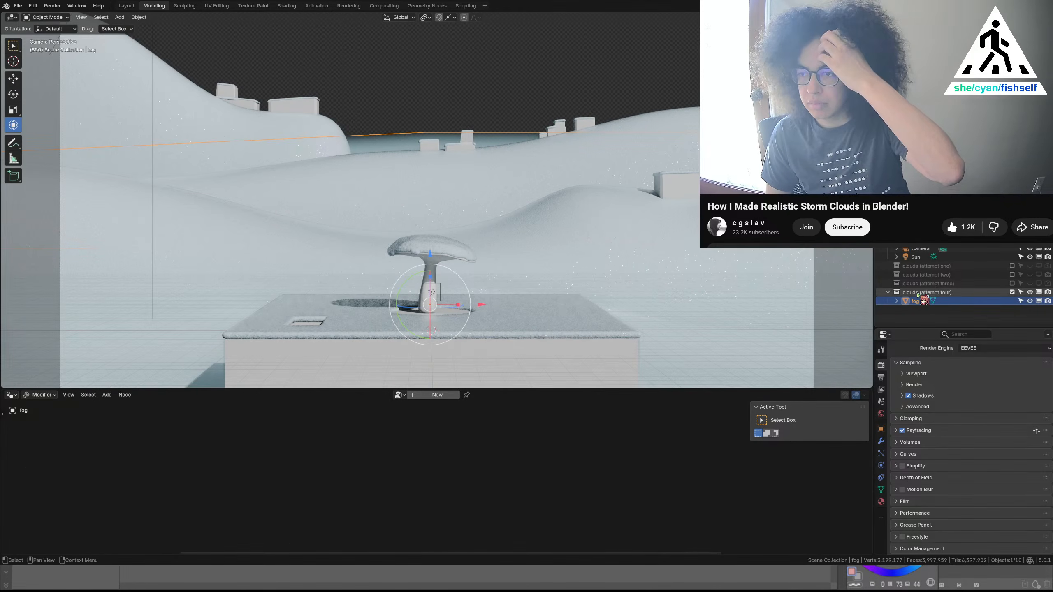
Rename the clouds (attempt four) collection as fog, make the testing collection active, and save the file
double_click(918, 293)
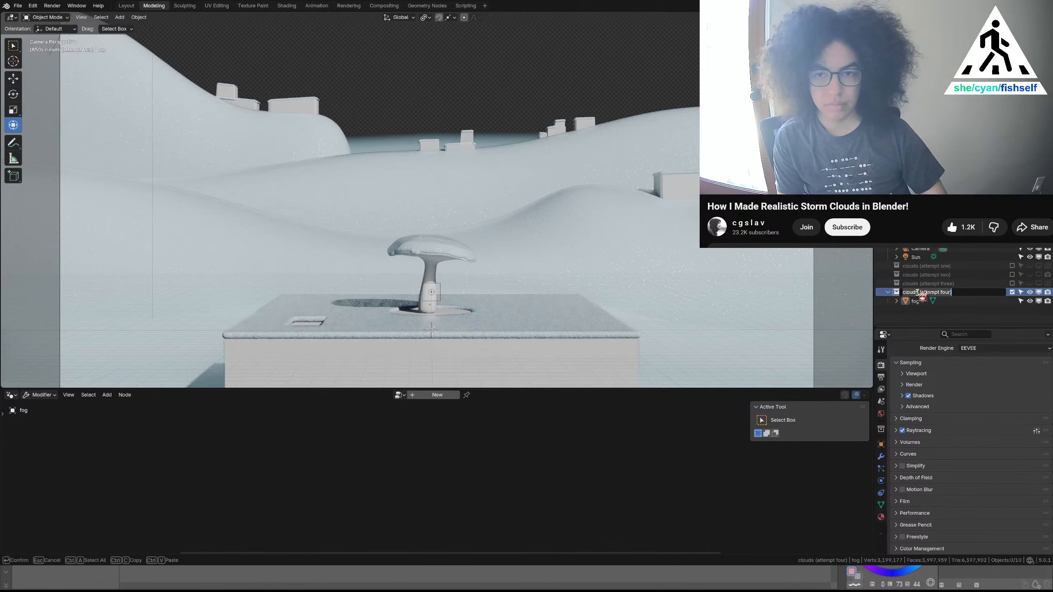
text(fog)
key(Return)
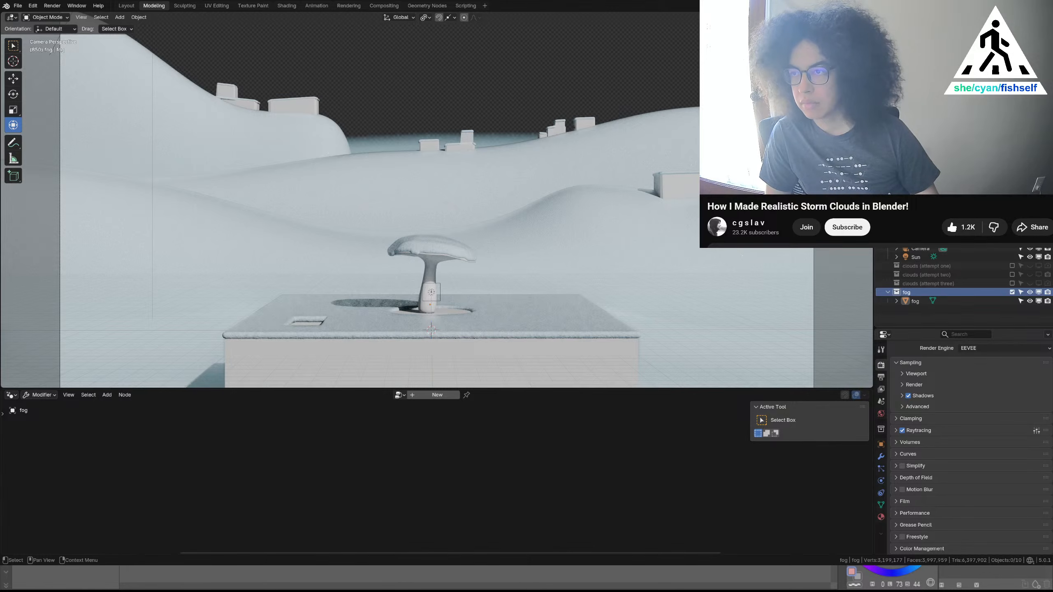
click(888, 292)
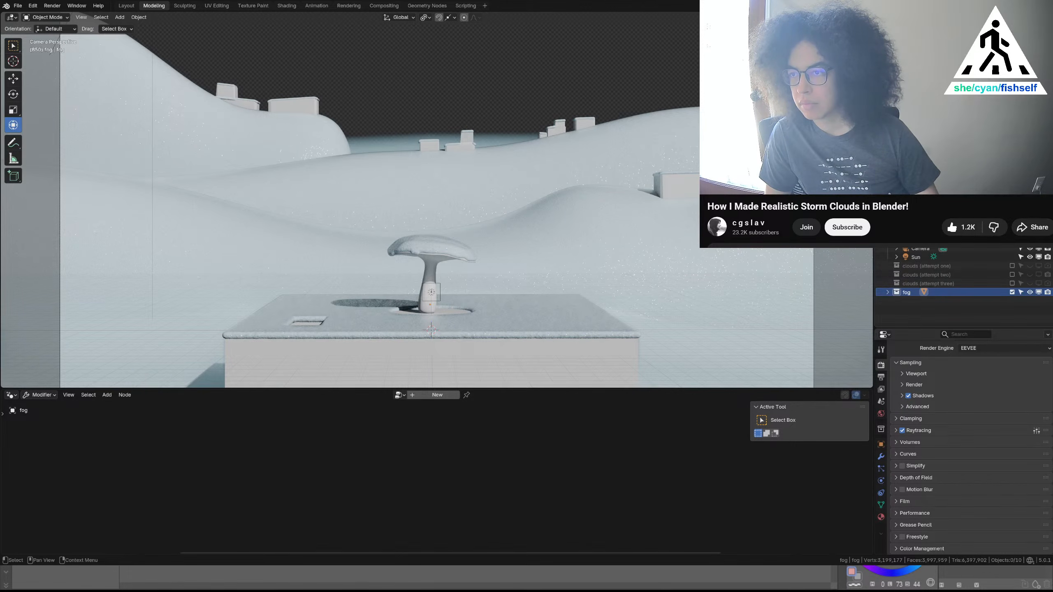
click(916, 239)
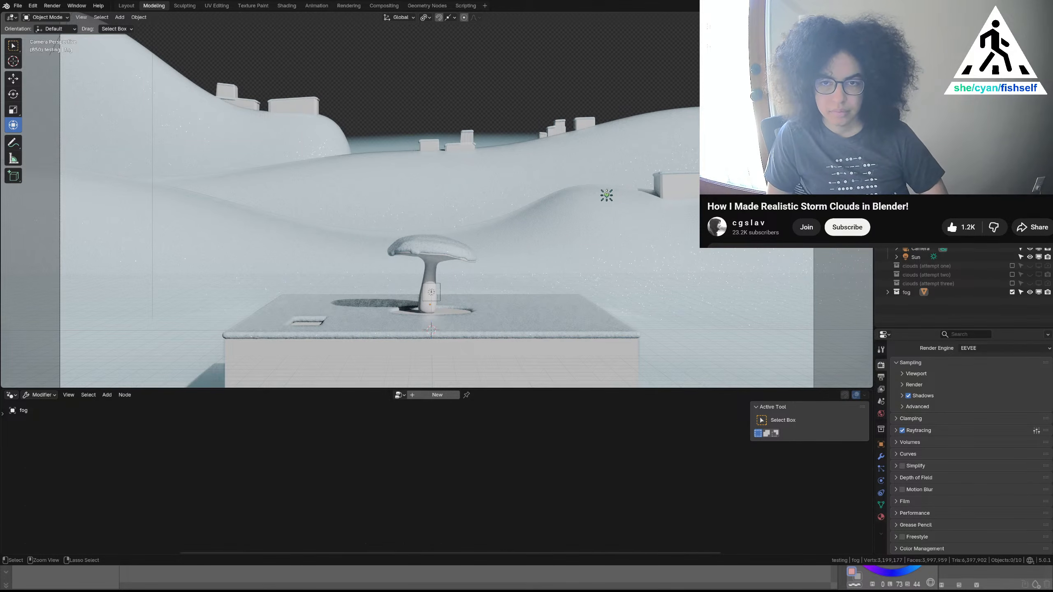
key(ctrl+s)
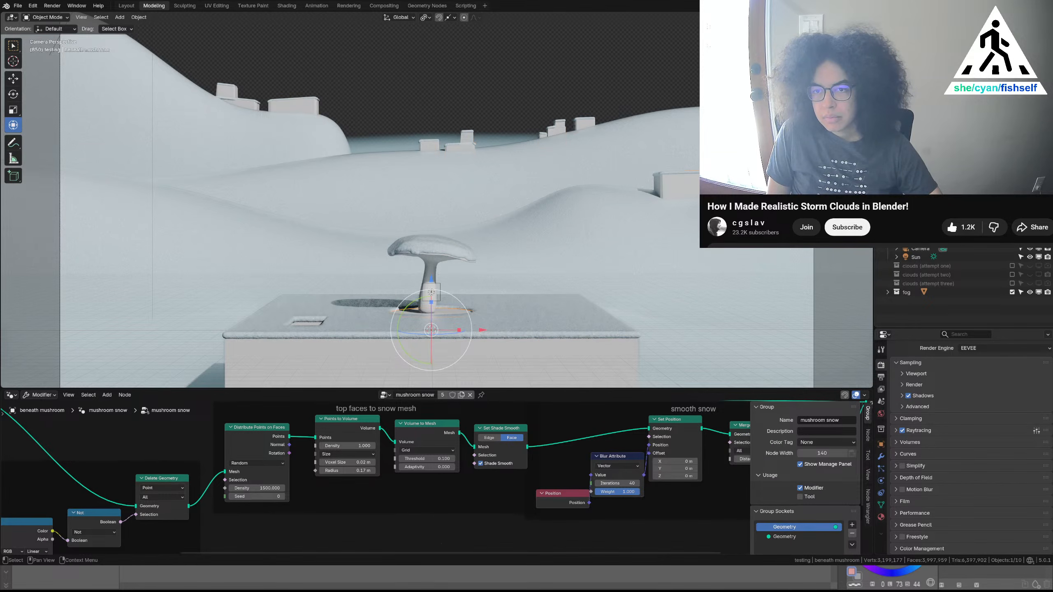
Select the buildings object and open its mesh for editing
click(226, 92)
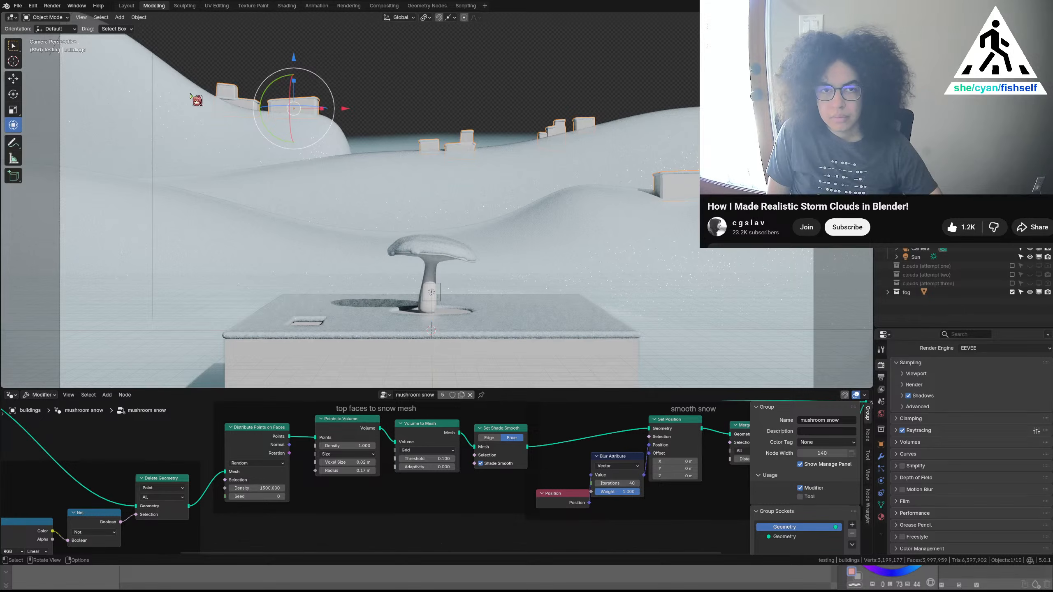
click(62, 16)
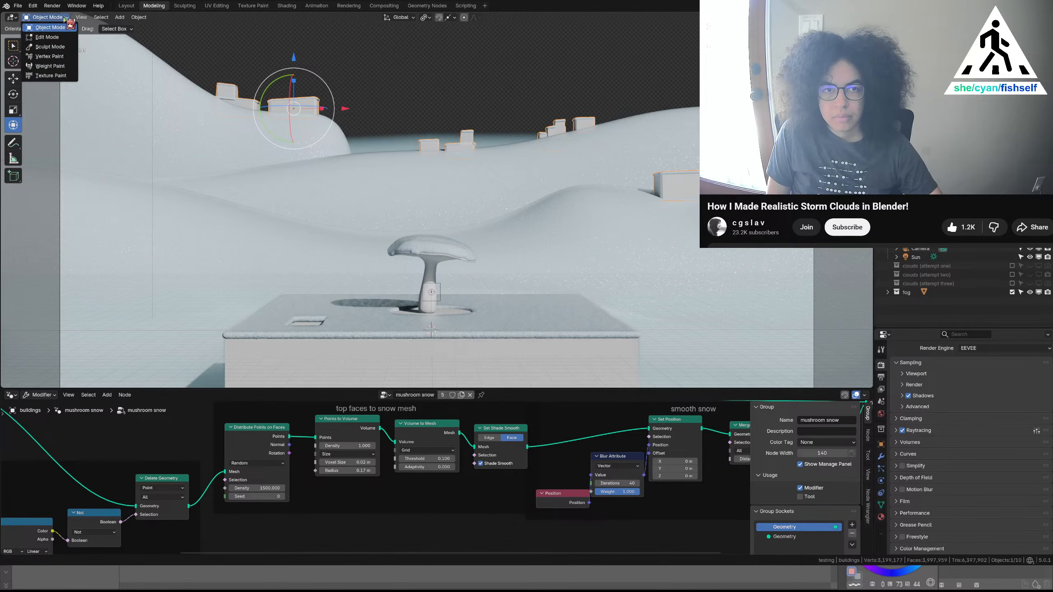
click(65, 18)
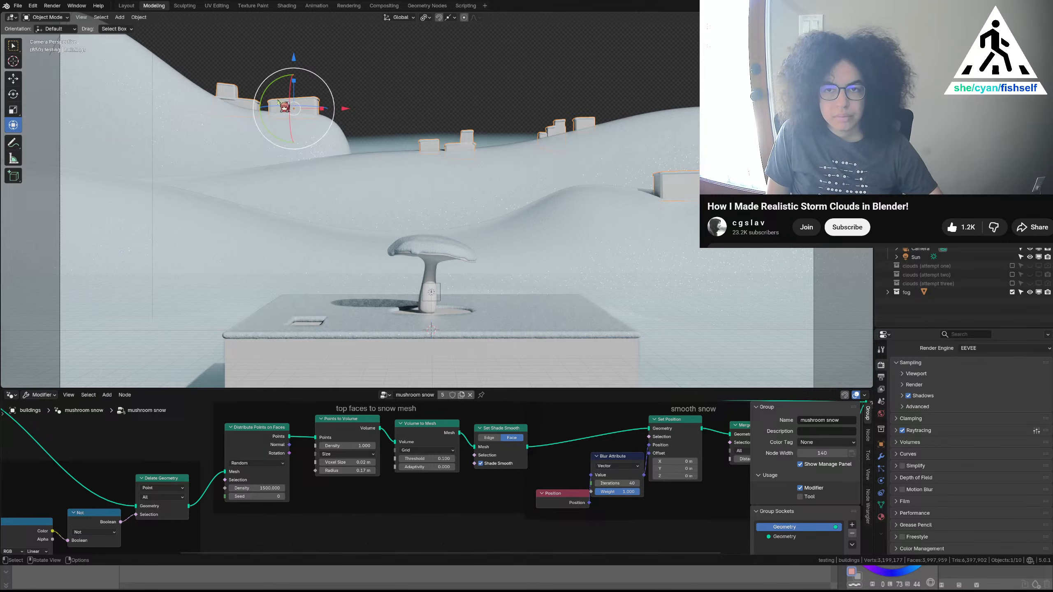
middle_drag(284, 107, 218, 85)
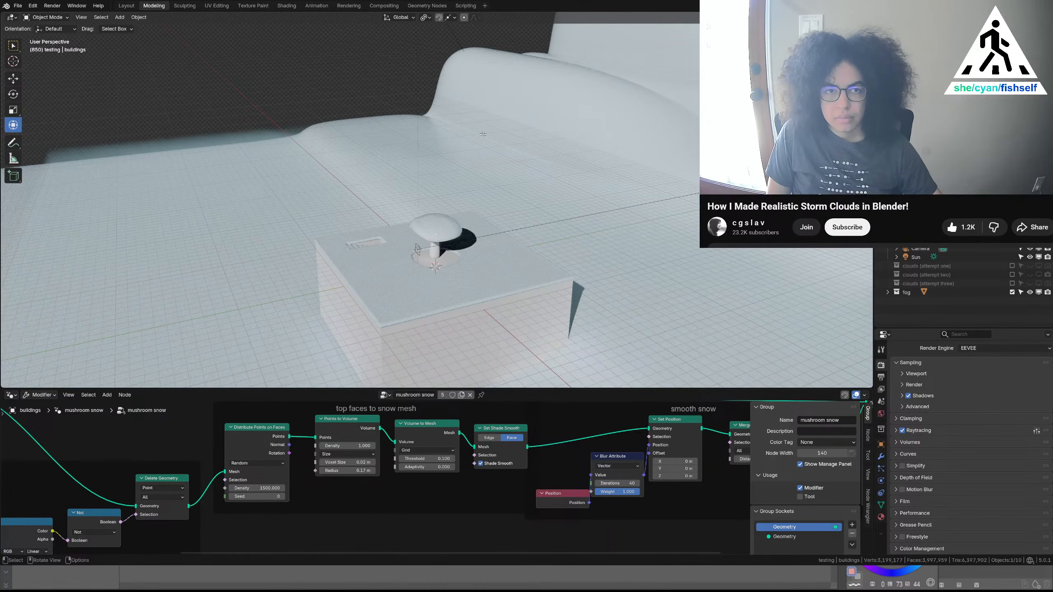
key(Tab)
Show the viewport in solid shading and examine the snow-covered buildings on the tallest background hill
mouse_move(483, 135)
middle_down()
mouse_move(275, 204)
mouse_move(516, 102)
middle_up()
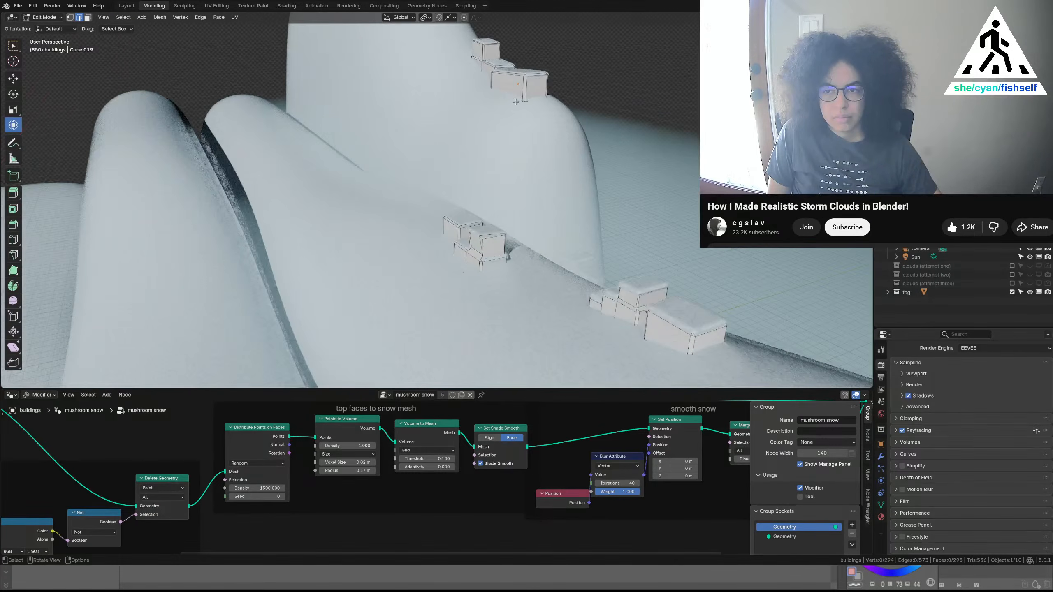
scroll(516, 102, up, 2)
shift+middle_drag(497, 201, 454, 98)
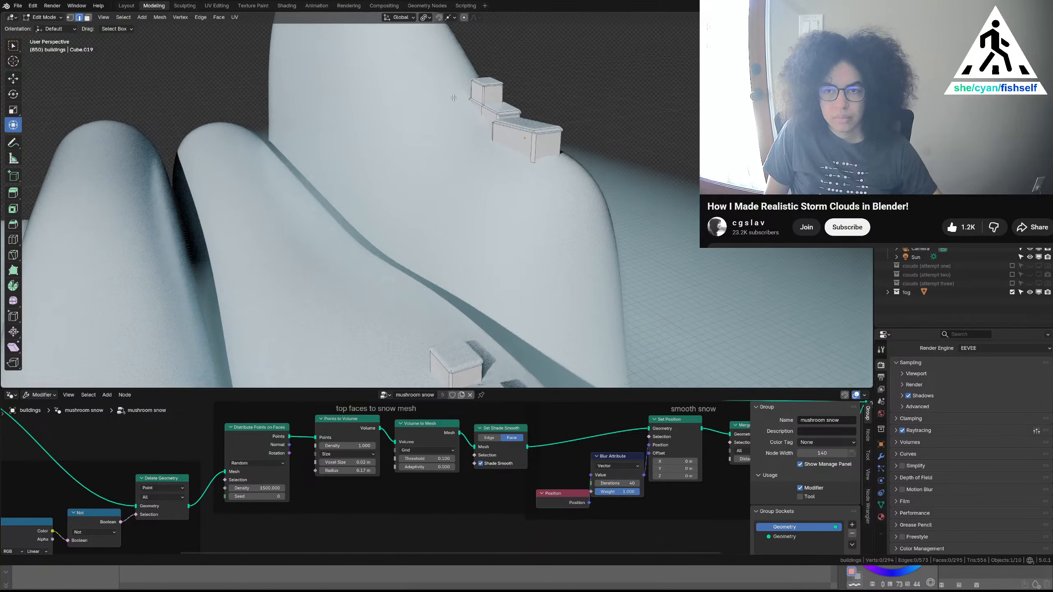
shift+middle_drag(517, 84, 513, 109)
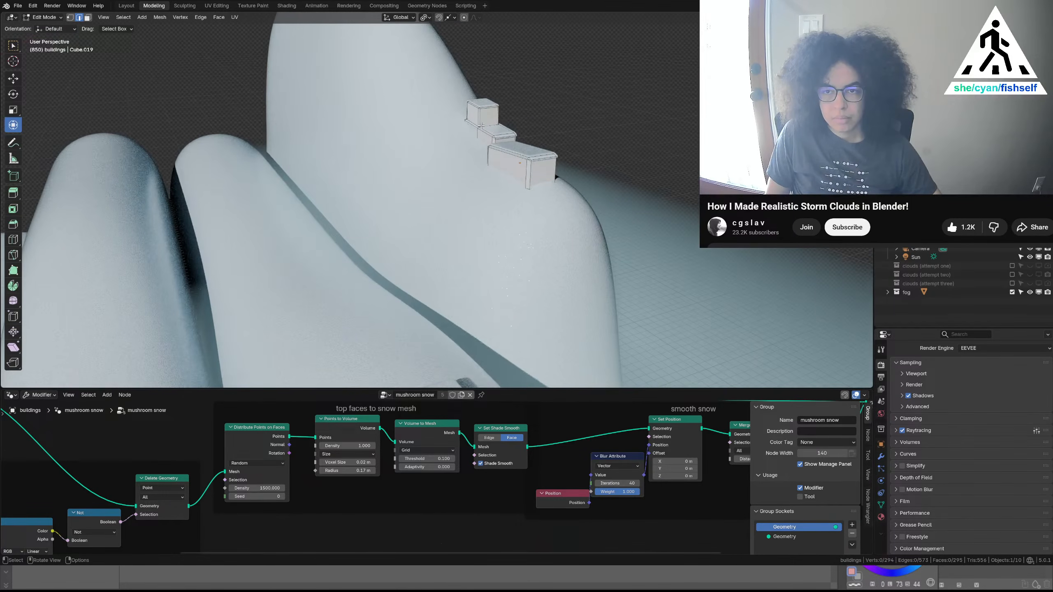
scroll(562, 123, up, 2)
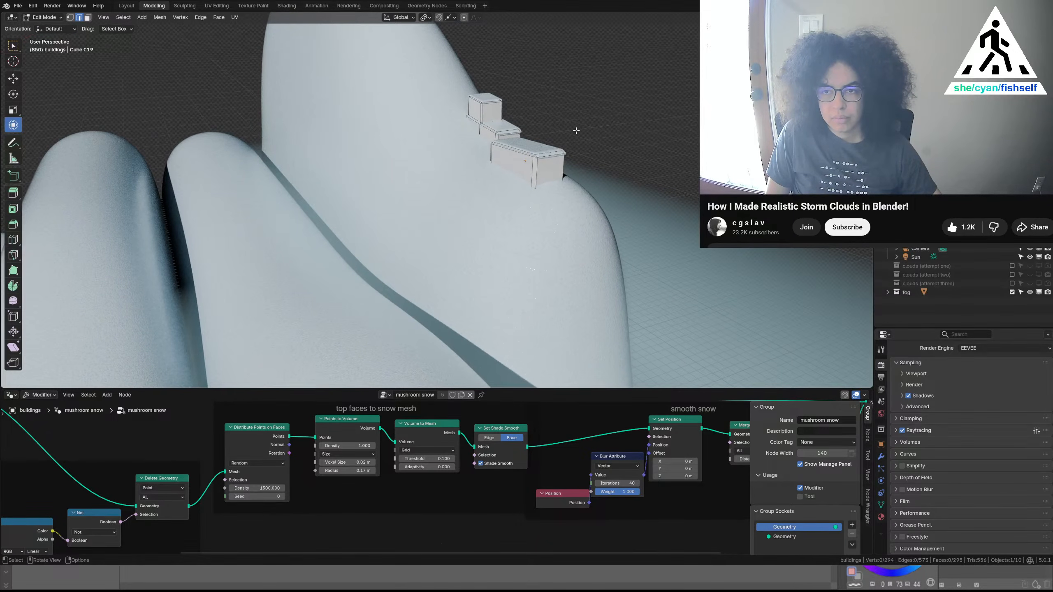
middle_drag(507, 158, 827, 121)
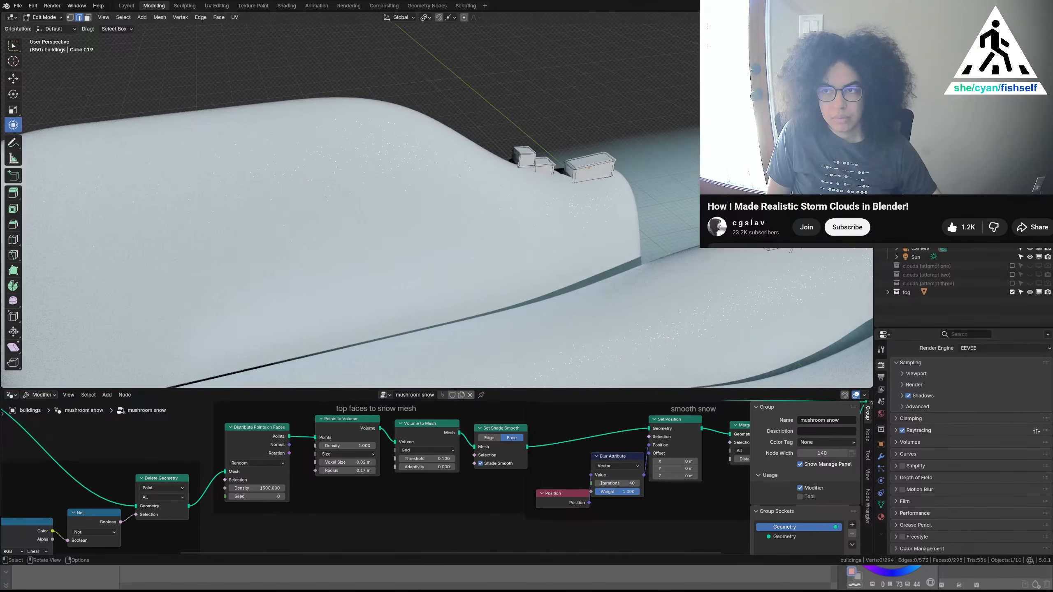
scroll(558, 166, up, 8)
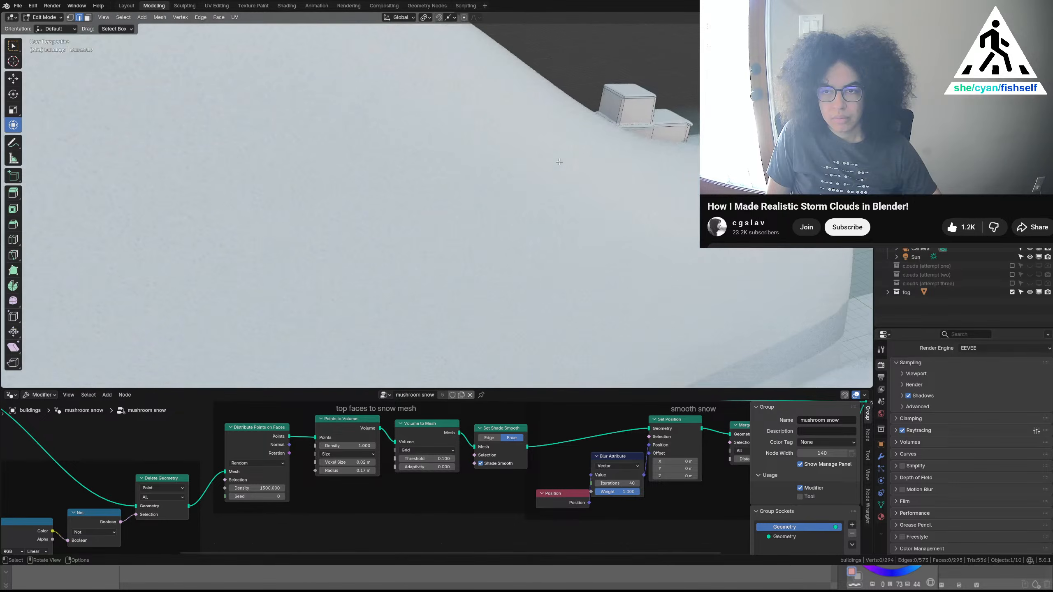
middle_drag(569, 153, 671, 55)
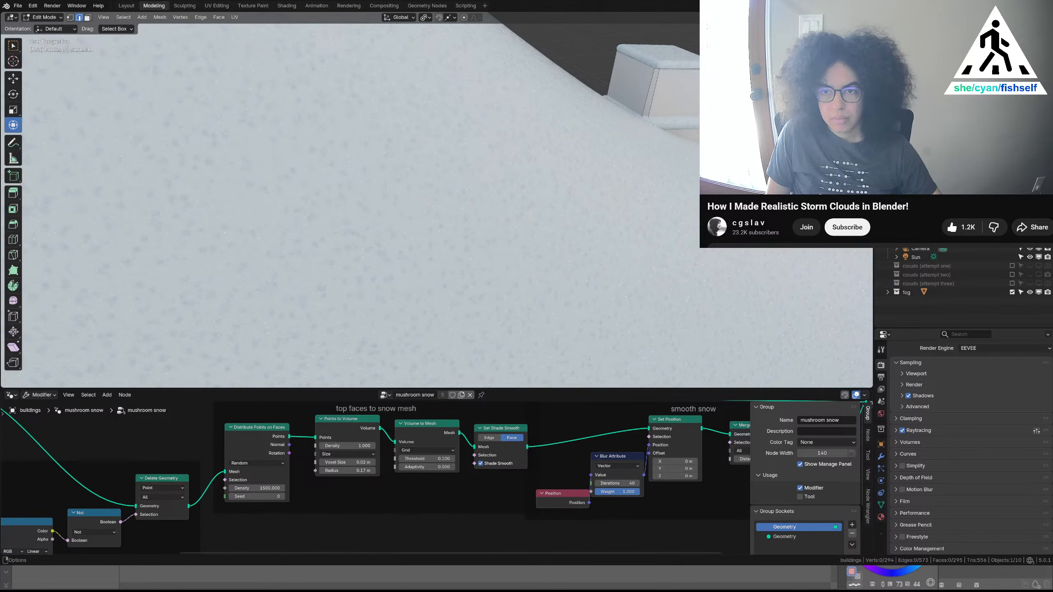
key(z)
key(6)
key(alt+z)
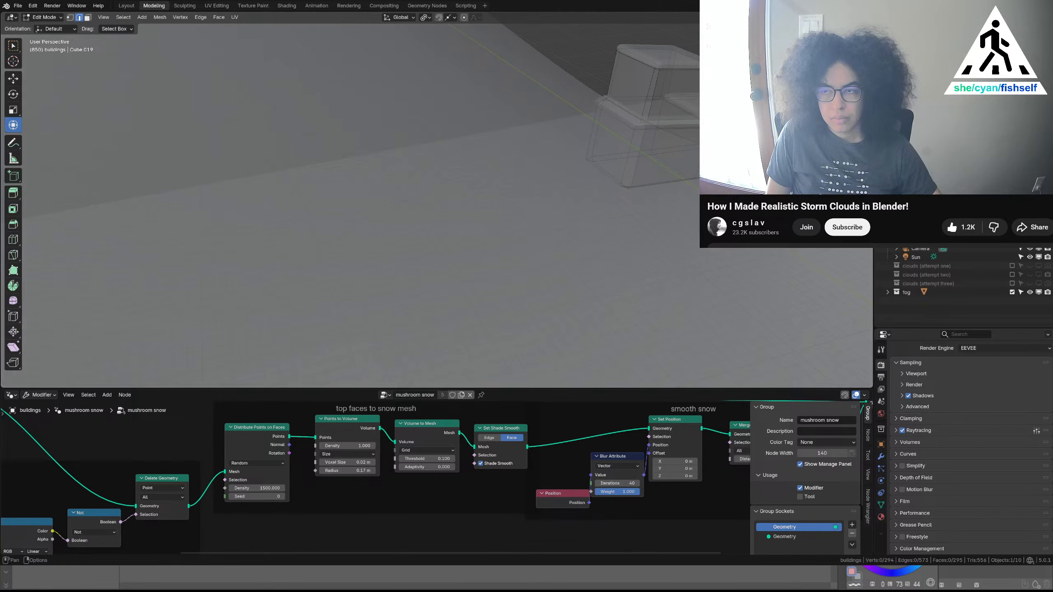
key(shift+z)
key(shift+z)
key(alt+z)
shift+middle_drag(577, 136, 270, 319)
shift+middle_drag(580, 132, 237, 291)
shift+middle_drag(465, 195, 315, 260)
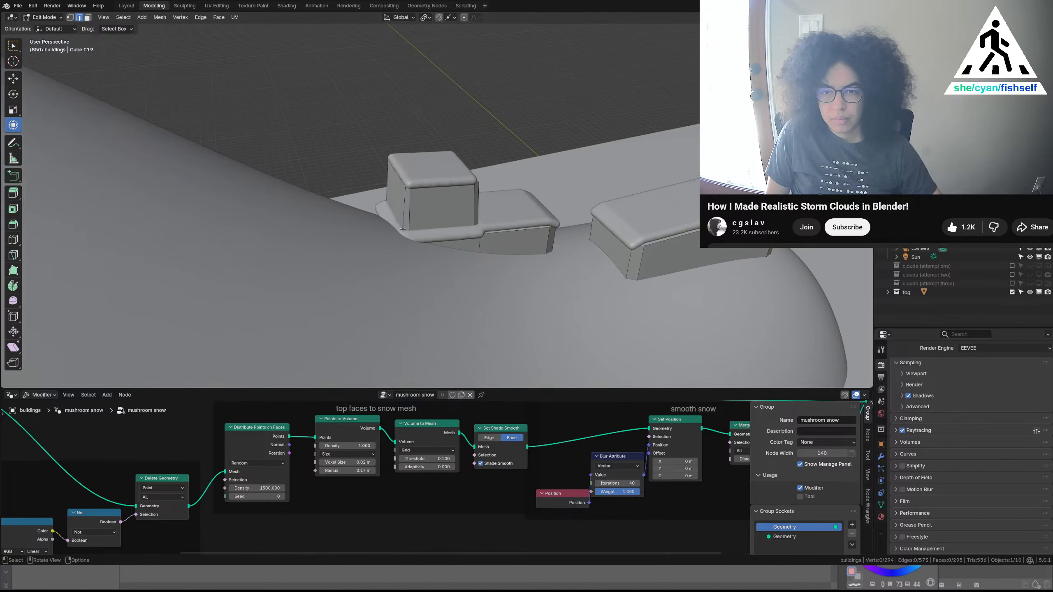
Try to rotate the low building's edge at the foot of the cube-shaped building on the tall hill, and undo it
click(420, 239)
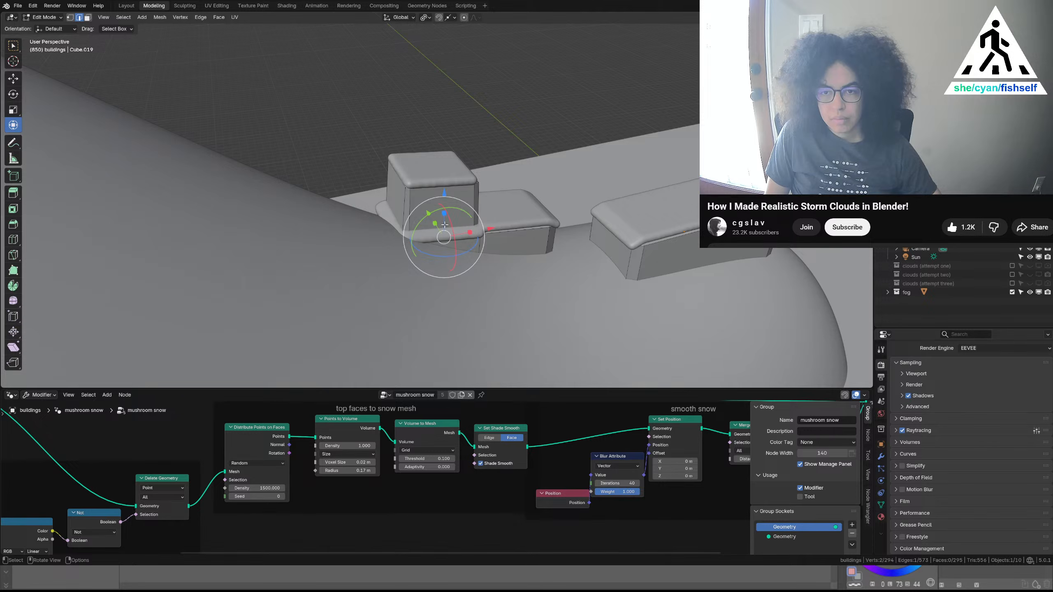
drag(452, 223, 455, 245)
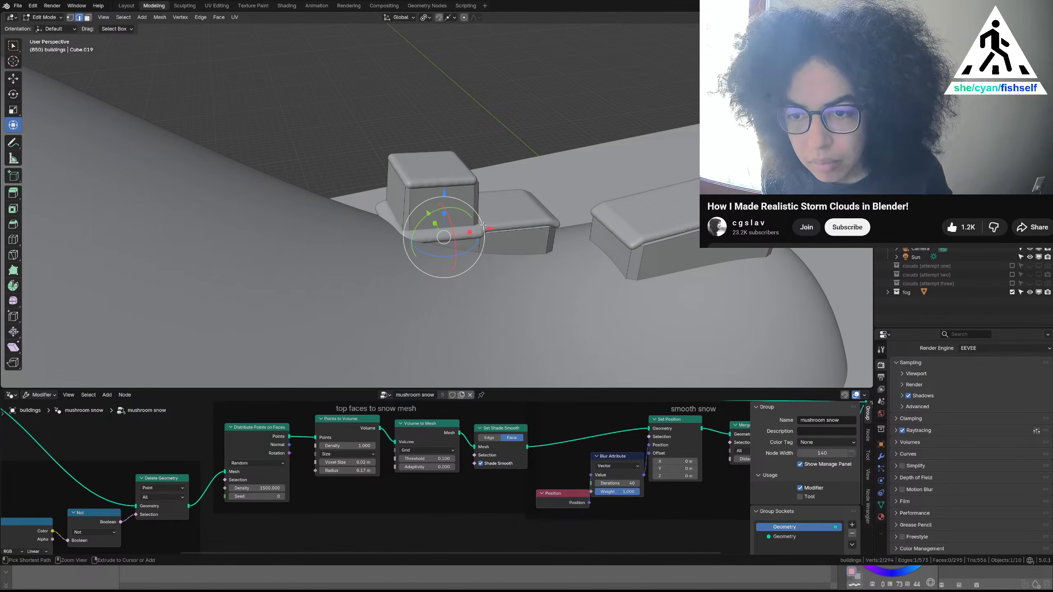
key(ctrl+z)
middle_drag(497, 211, 252, 204)
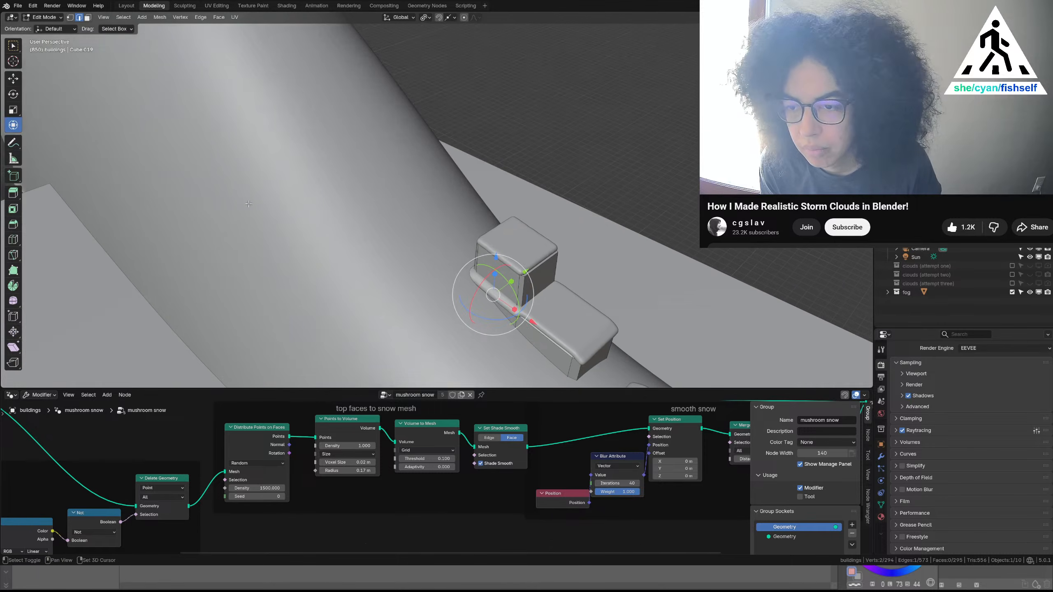
scroll(467, 265, up, 3)
shift+middle_drag(467, 249, 310, 133)
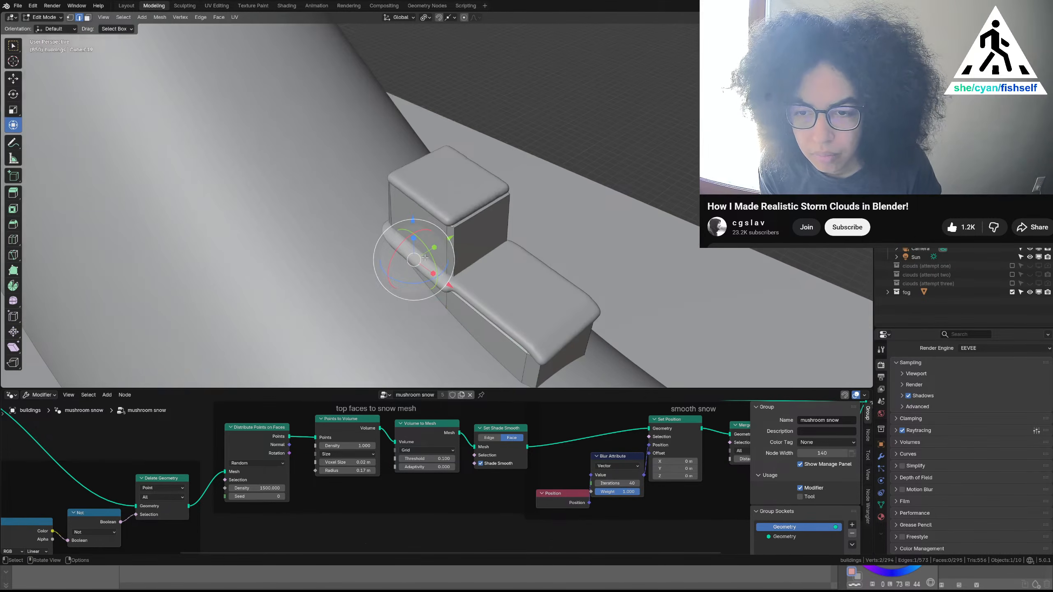
scroll(462, 291, up, 2)
middle_drag(462, 292, 399, 101)
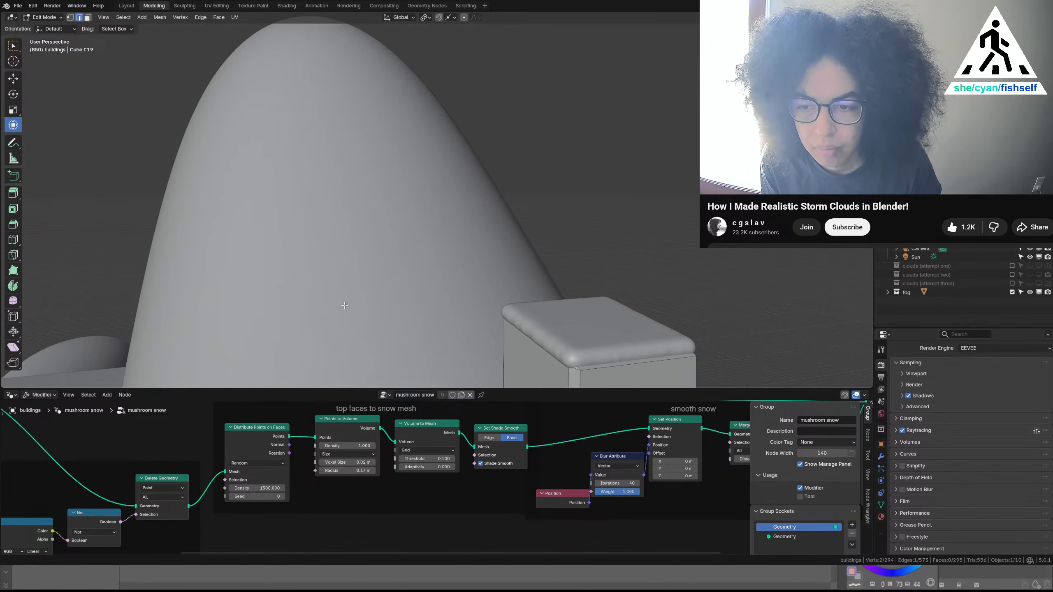
shift+middle_drag(404, 300, 376, 184)
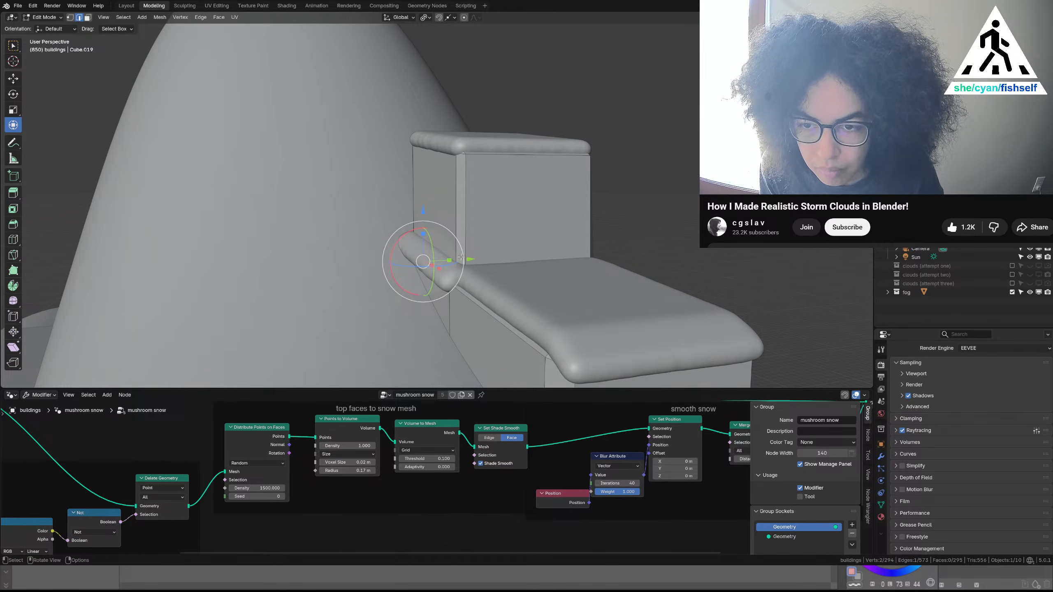
drag(405, 238, 399, 280)
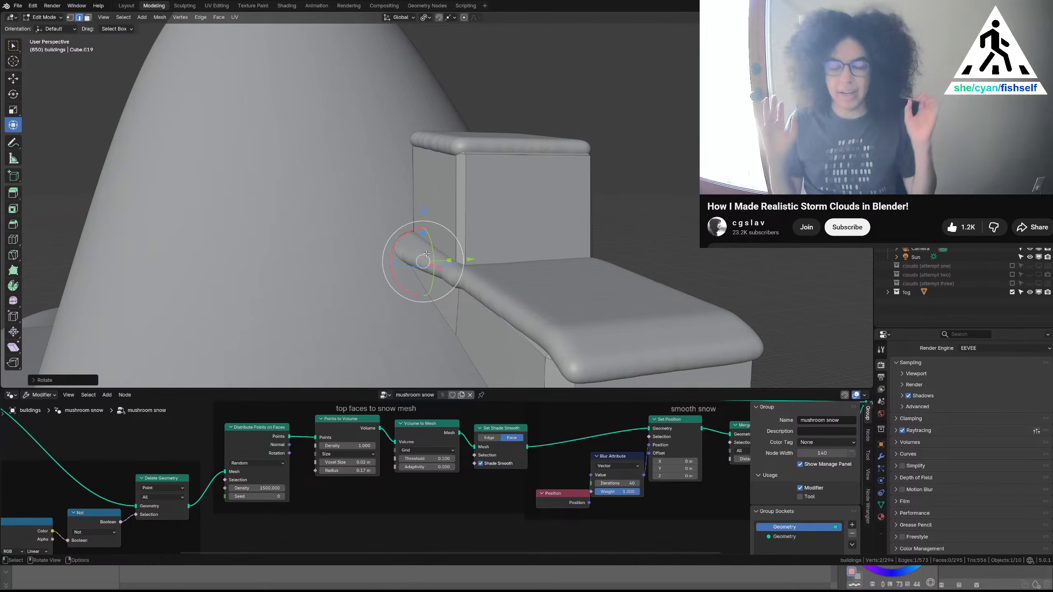
key(ctrl+z)
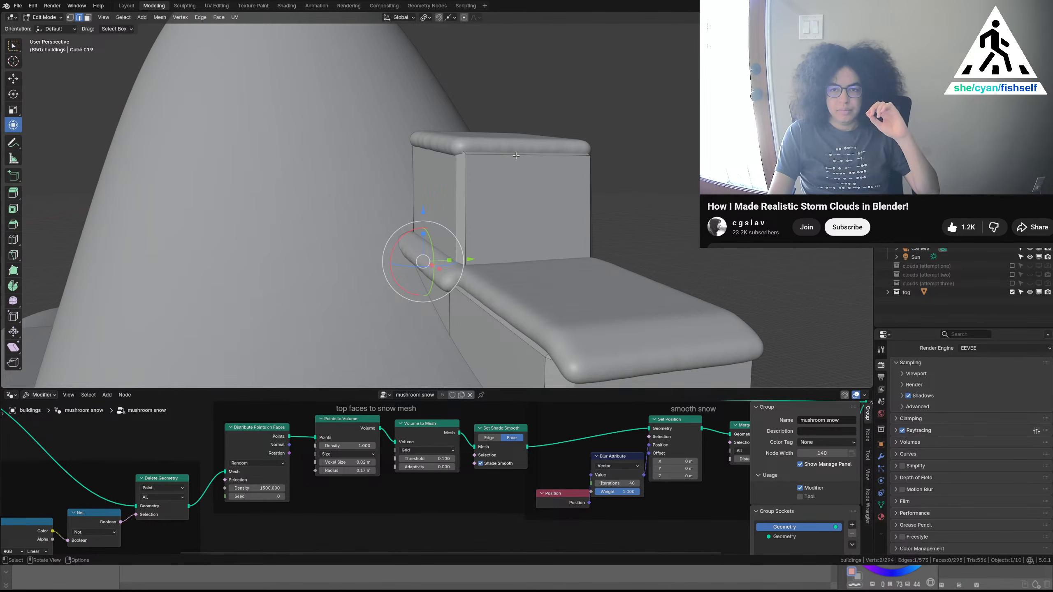
Show the viewport in rendered shading and examine the whole snowy landscape from outside and from underneath
scroll(507, 158, down, 14)
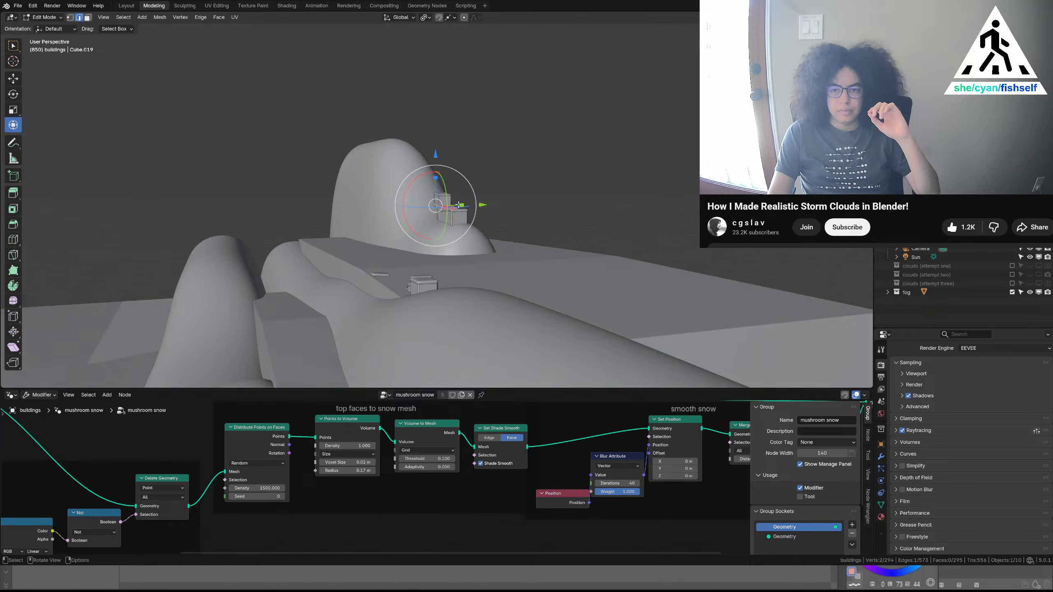
middle_drag(480, 217, 565, 218)
scroll(511, 219, down, 7)
scroll(530, 220, up, 3)
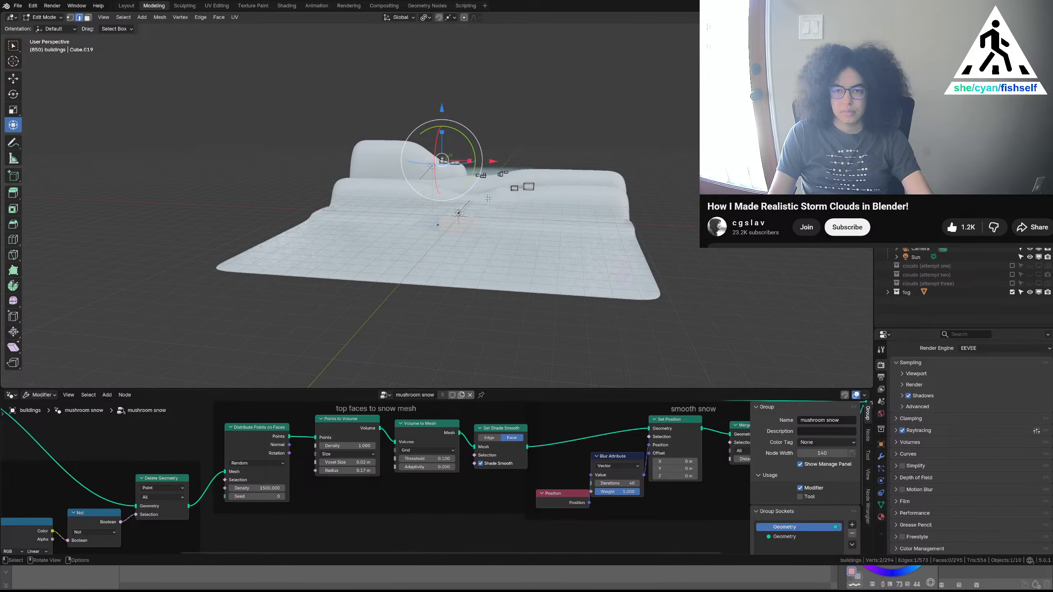
scroll(550, 233, up, 10)
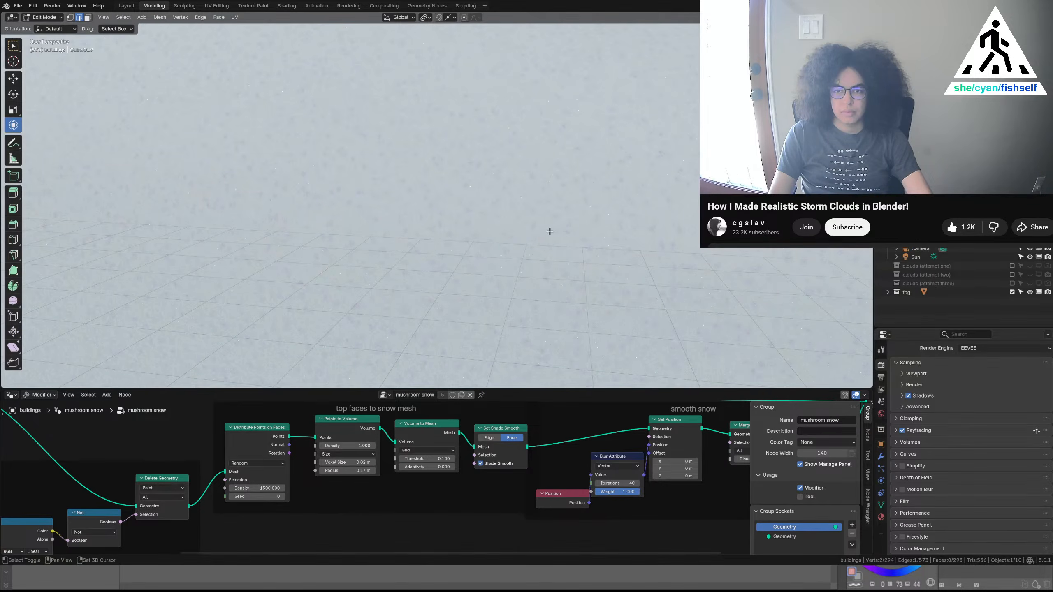
scroll(549, 233, down, 5)
middle_drag(554, 228, 394, 246)
scroll(407, 242, down, 5)
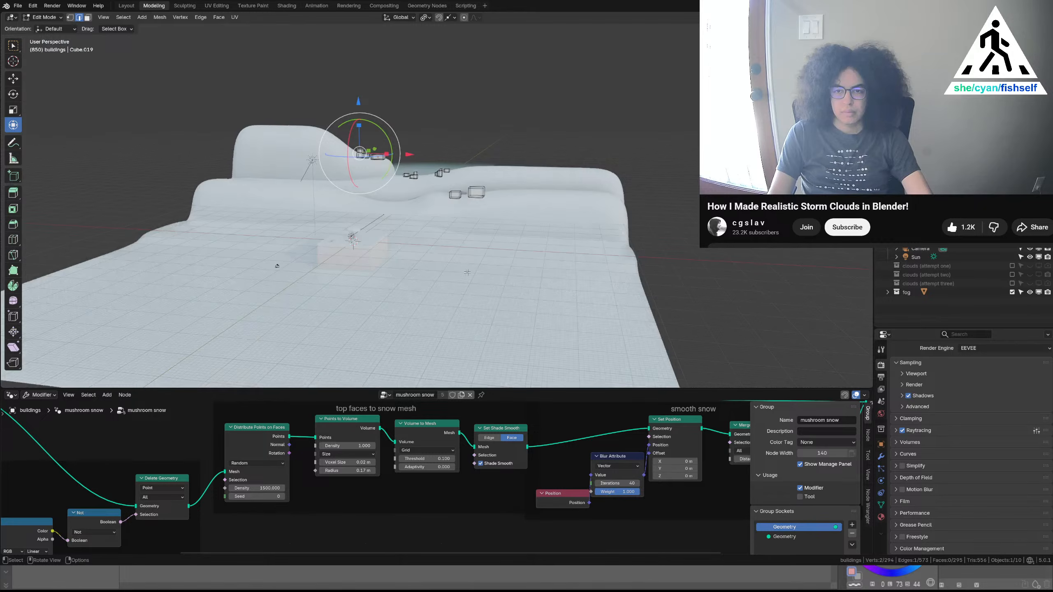
middle_drag(467, 272, 489, 202)
shift+middle_drag(480, 254, 450, 362)
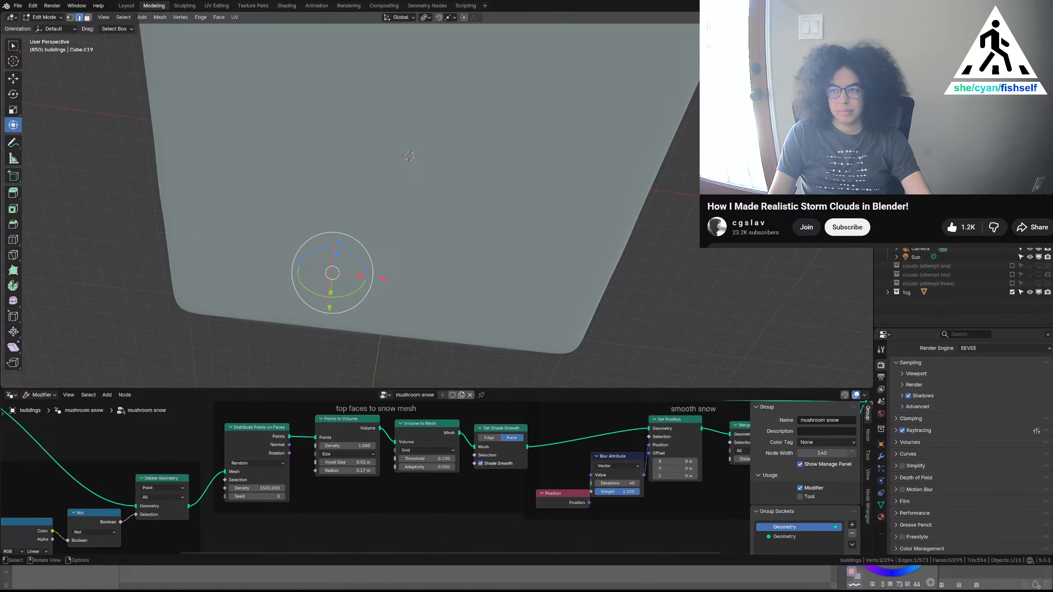
Leave the buildings mesh and open the background object's mesh for editing in face selection mode
key(Tab)
click(451, 324)
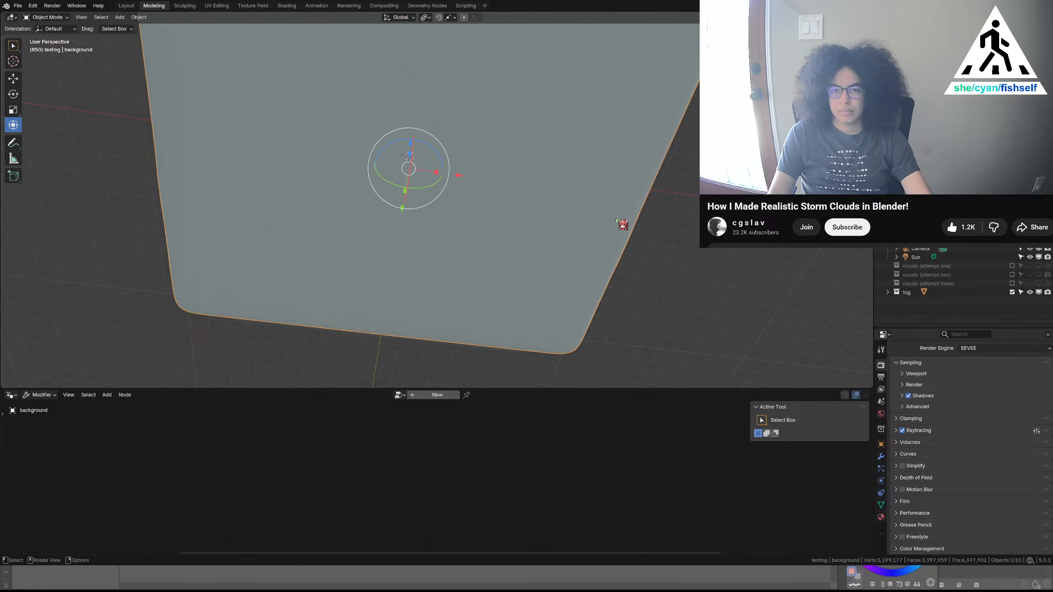
middle_drag(616, 220, 619, 215)
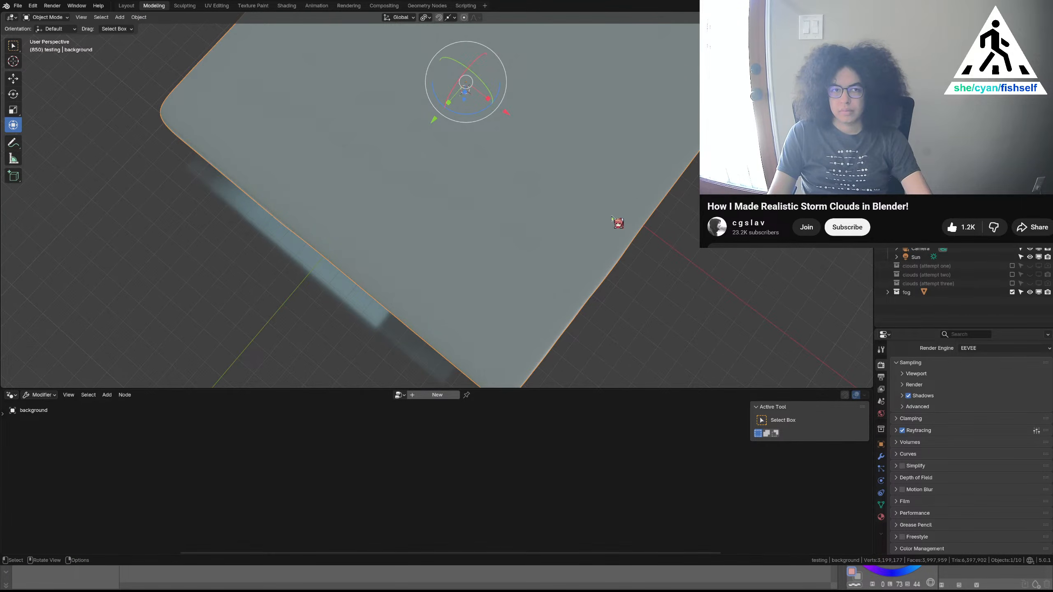
key(Tab)
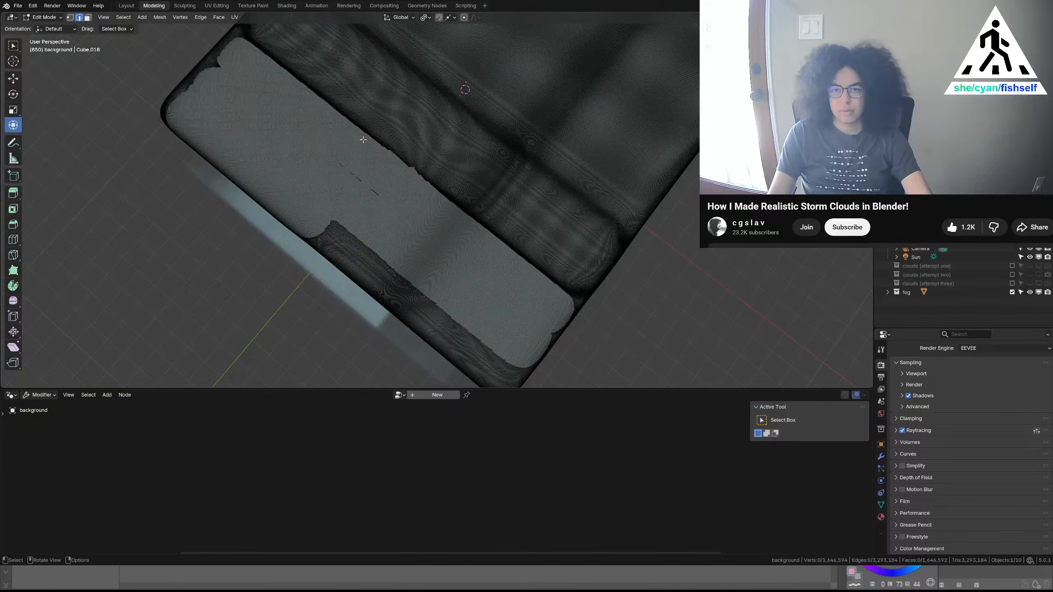
scroll(423, 146, down, 5)
middle_drag(457, 156, 537, 213)
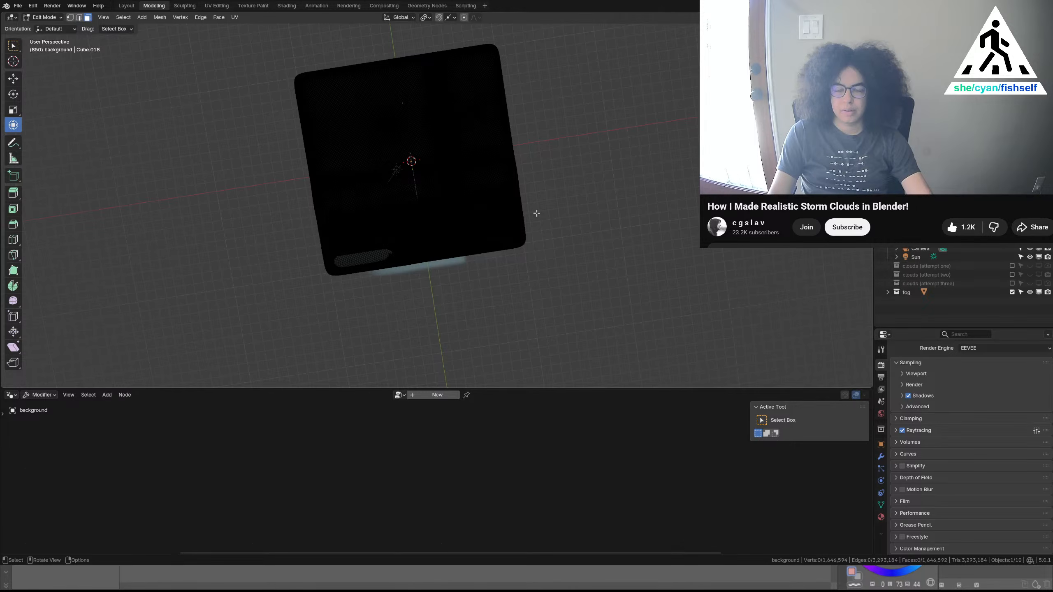
middle_drag(585, 269, 593, 272)
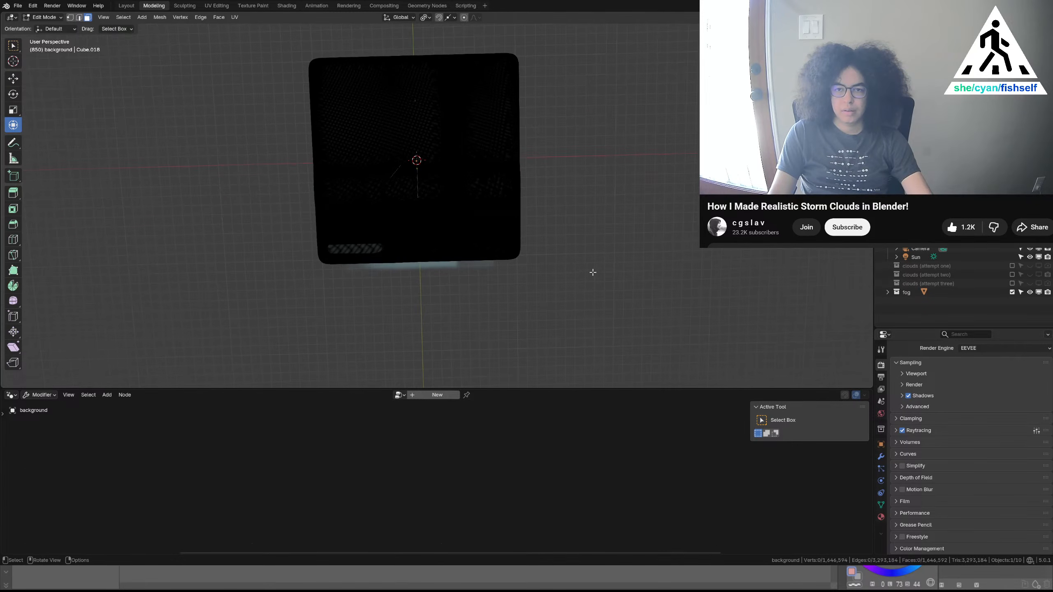
Box-select faces across the underside of the background mesh and delete the selected faces
drag(500, 250, 284, 31)
middle_drag(367, 115, 378, 243)
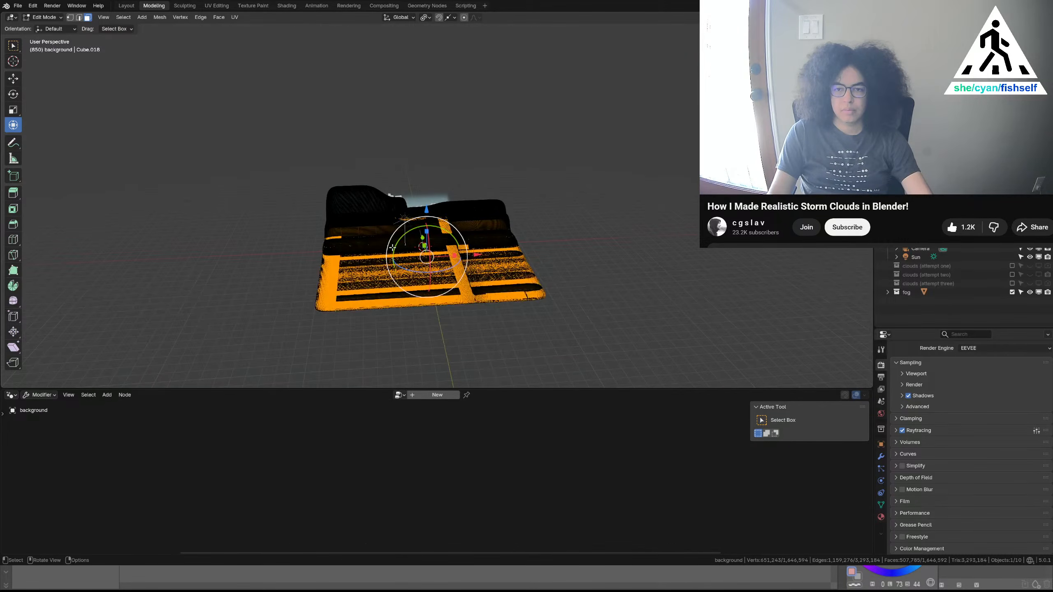
scroll(393, 248, up, 5)
shift+middle_drag(461, 263, 504, 183)
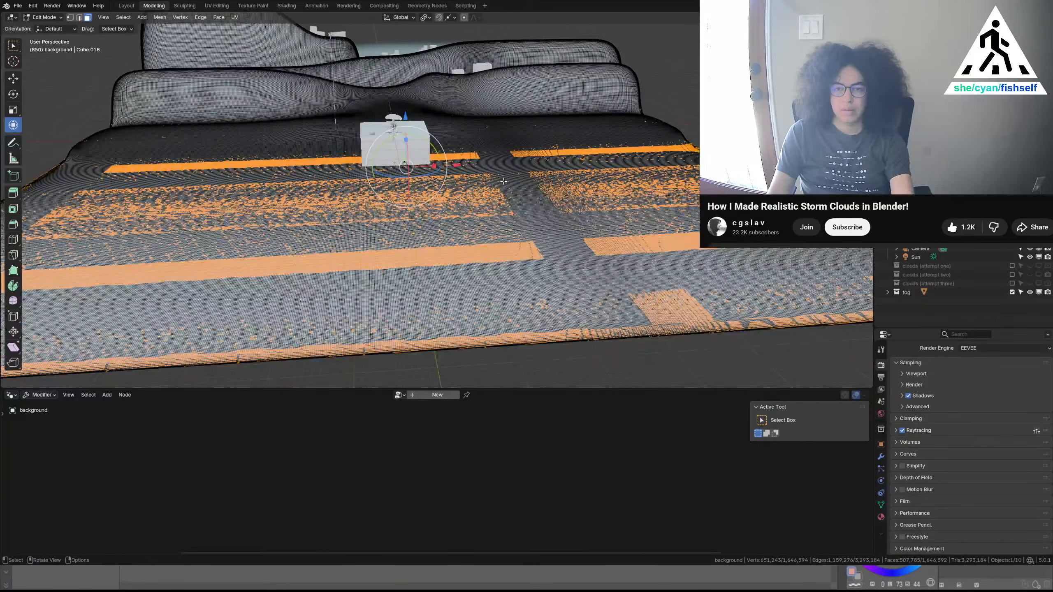
key(x)
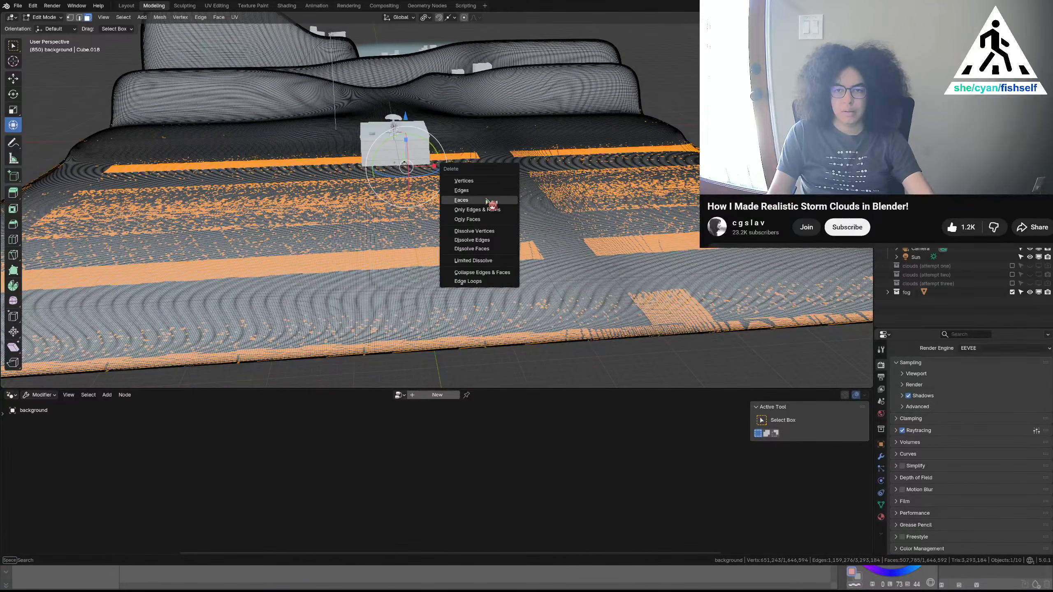
click(487, 201)
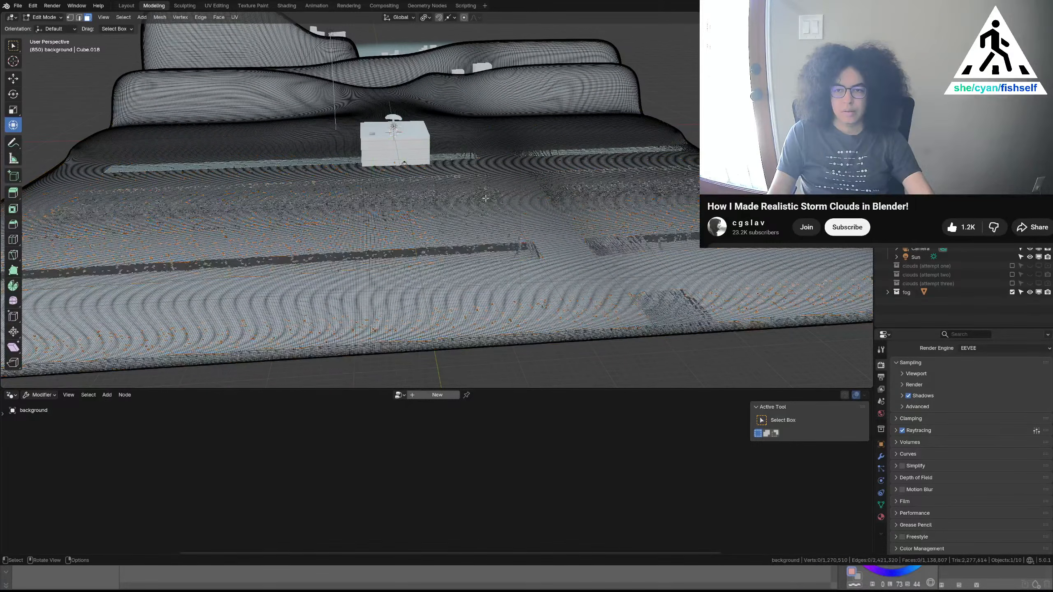
Examine the background mesh from underneath, from a distance and close up in solid and rendered shading, checking the result of the face deletion
middle_drag(485, 198, 475, 118)
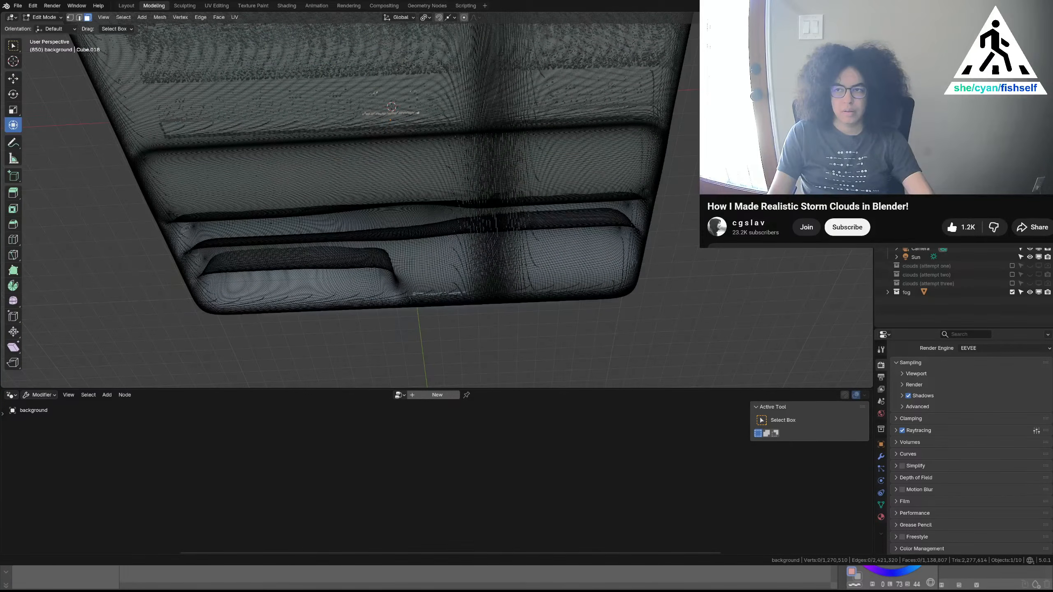
key(z)
key(6)
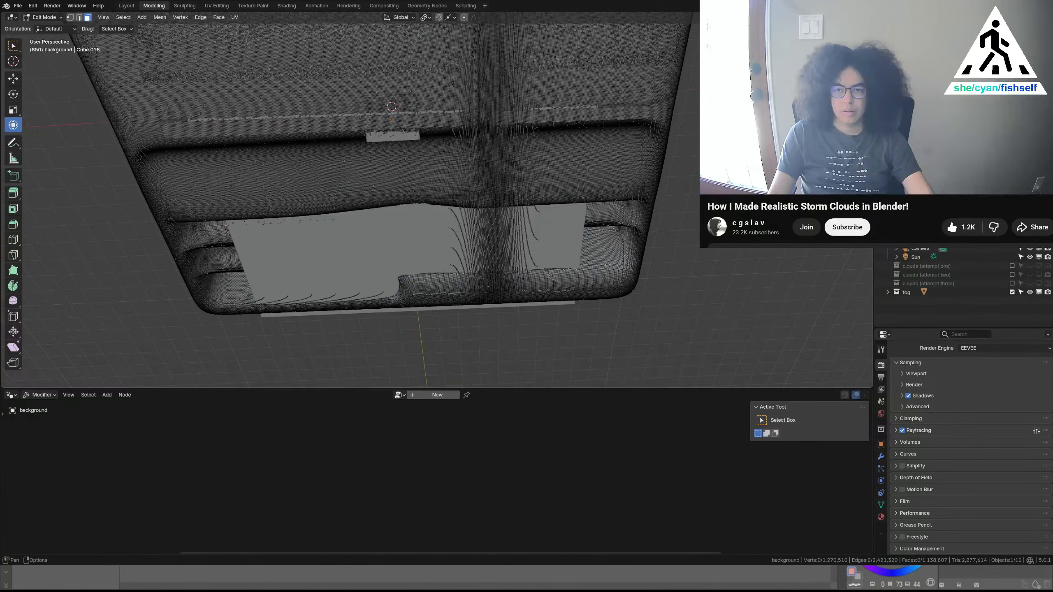
middle_drag(556, 102, 461, 181)
scroll(601, 136, down, 5)
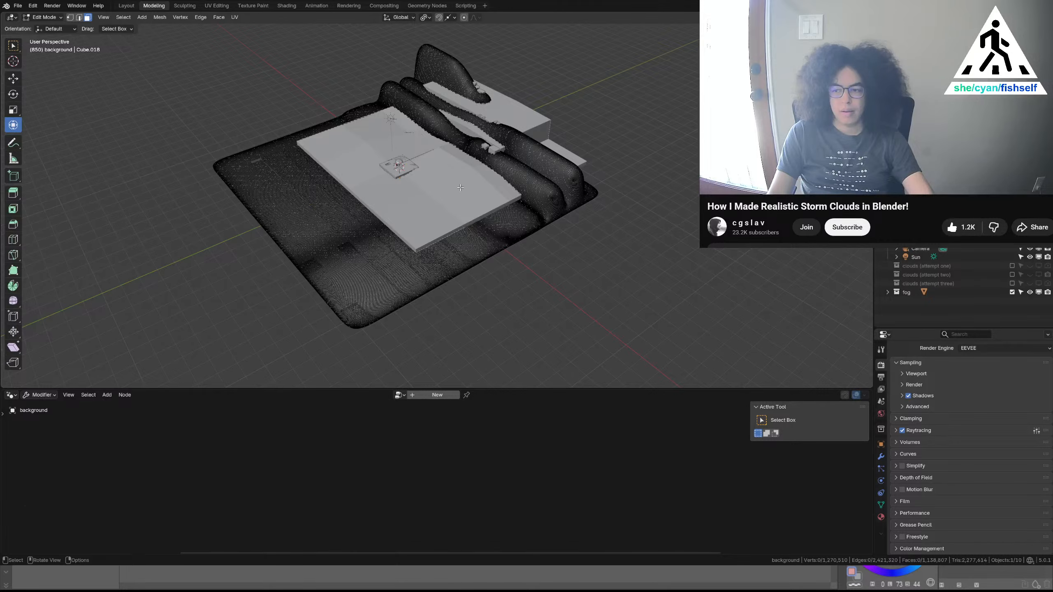
key(space)
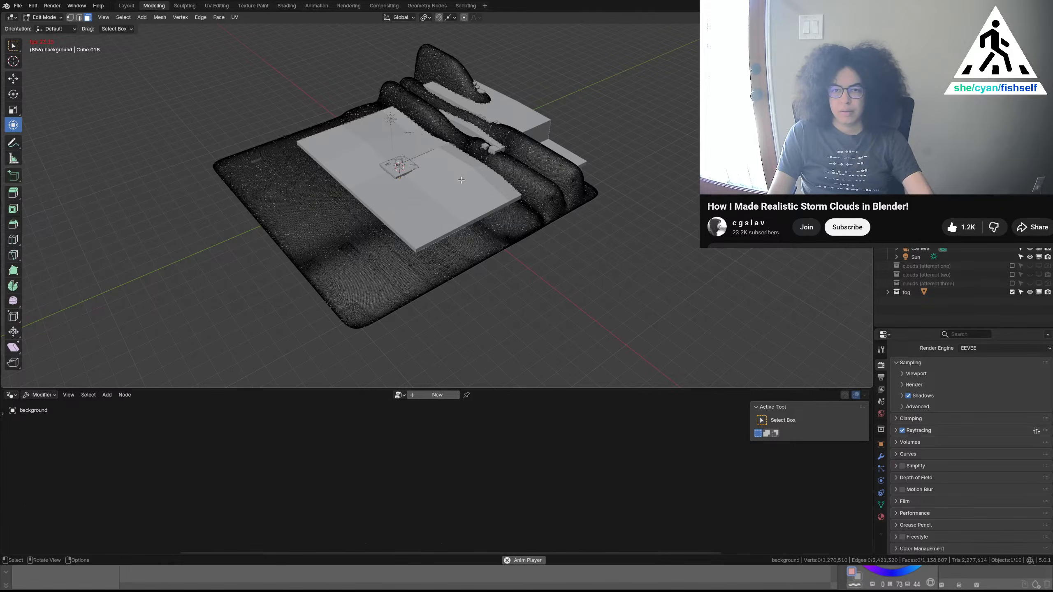
key(space)
scroll(462, 180, up, 8)
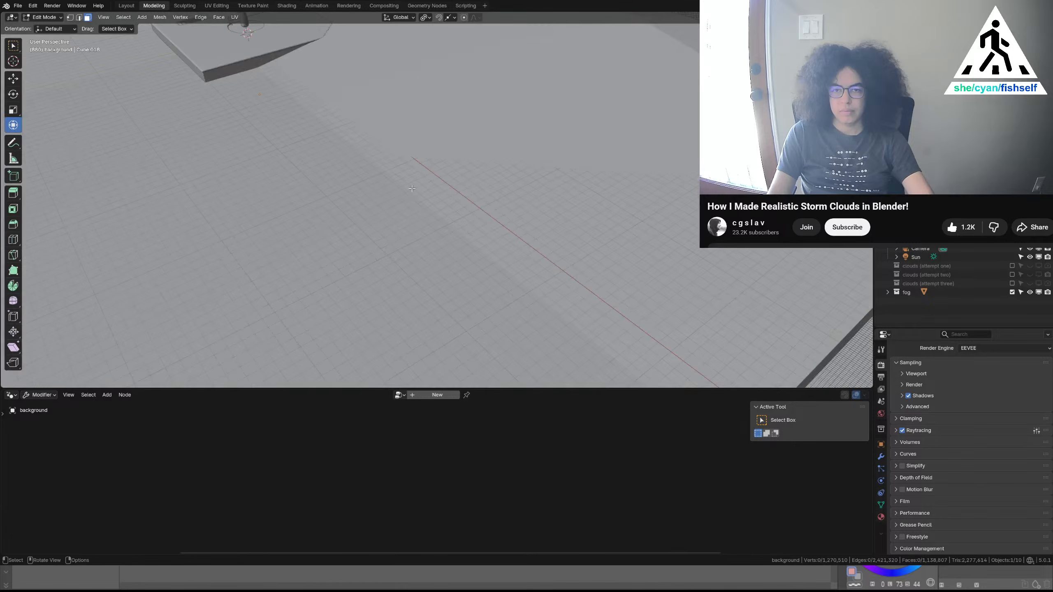
middle_drag(419, 193, 479, 172)
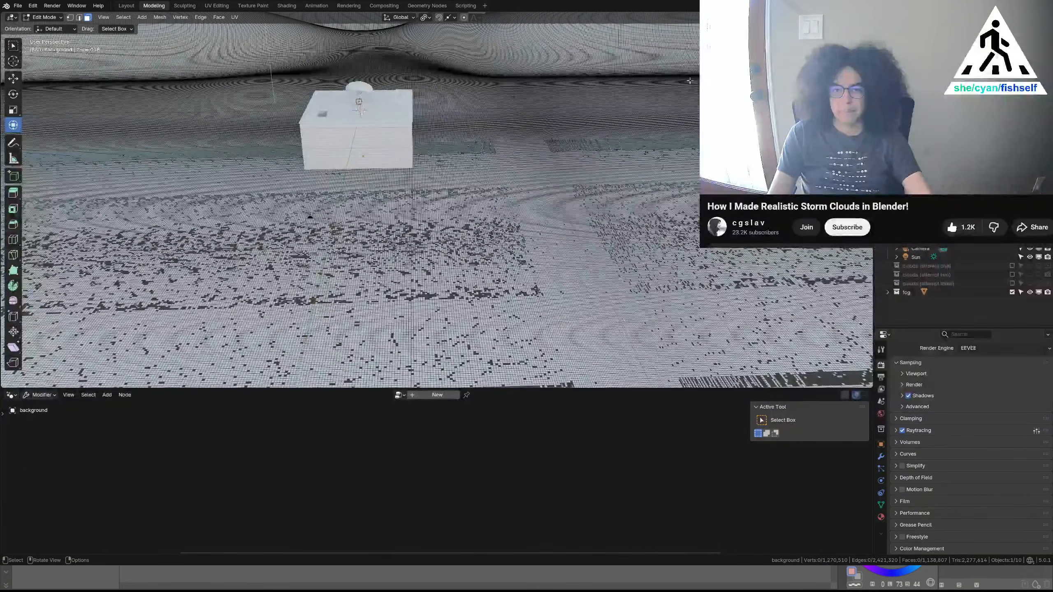
scroll(688, 83, down, 6)
scroll(505, 154, up, 8)
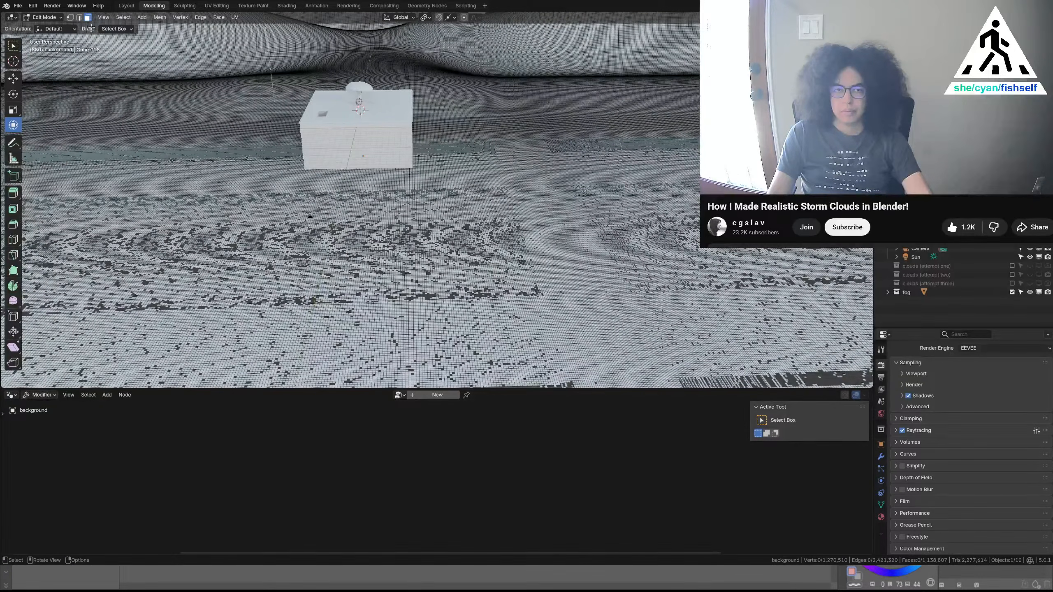
Return to object mode, clear the selection and inspect the snowy ground's surface around the mushroom's block
key(Tab)
click(59, 18)
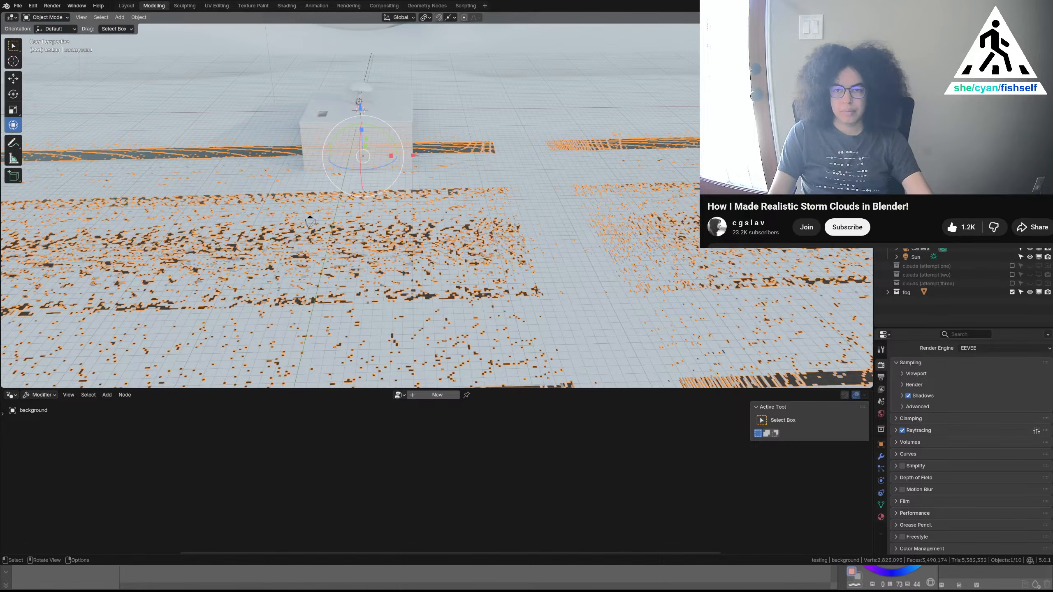
key(alt+a)
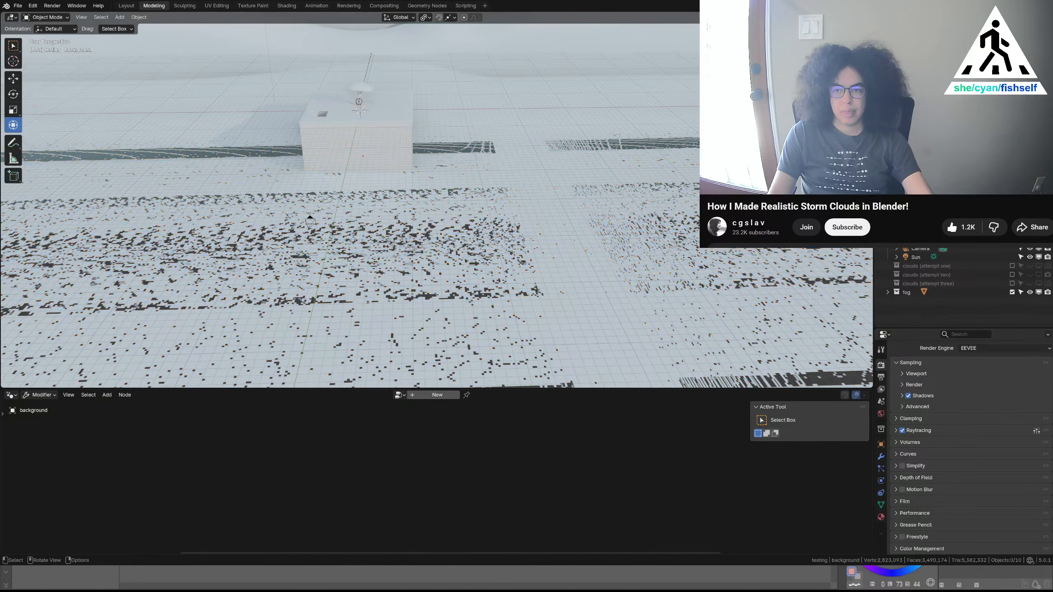
middle_drag(699, 111, 650, 120)
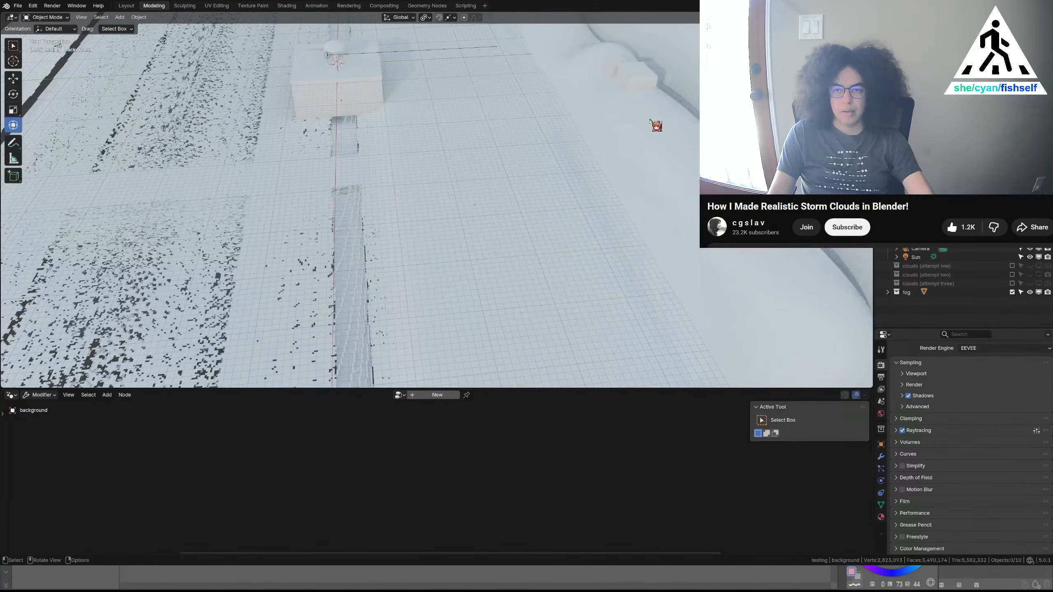
Undo the underside face deletion, deselect the mesh, switch to edge selection mode and return to object mode
key(ctrl+z)
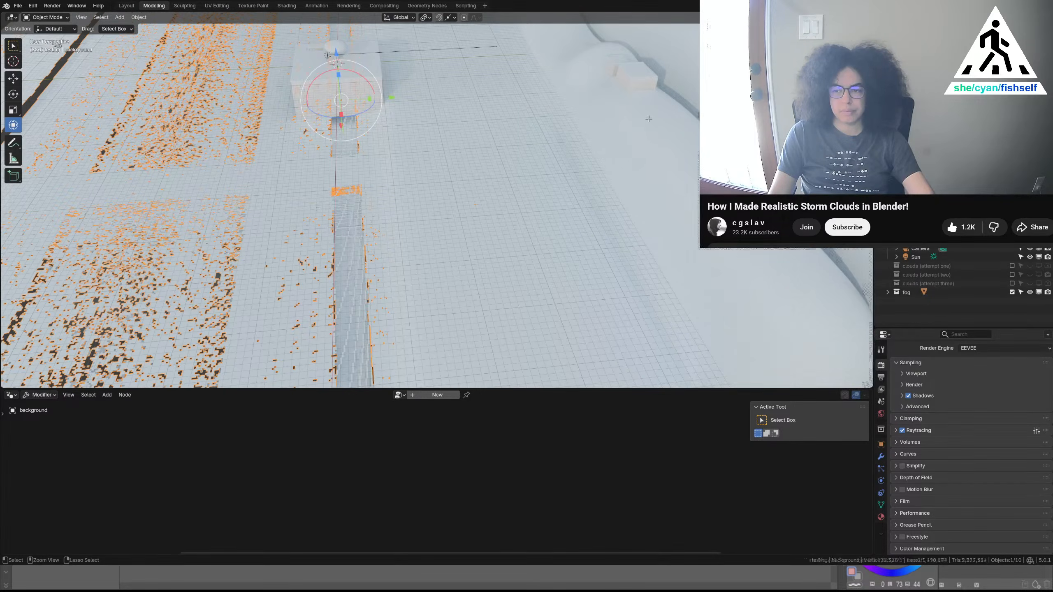
key(Tab)
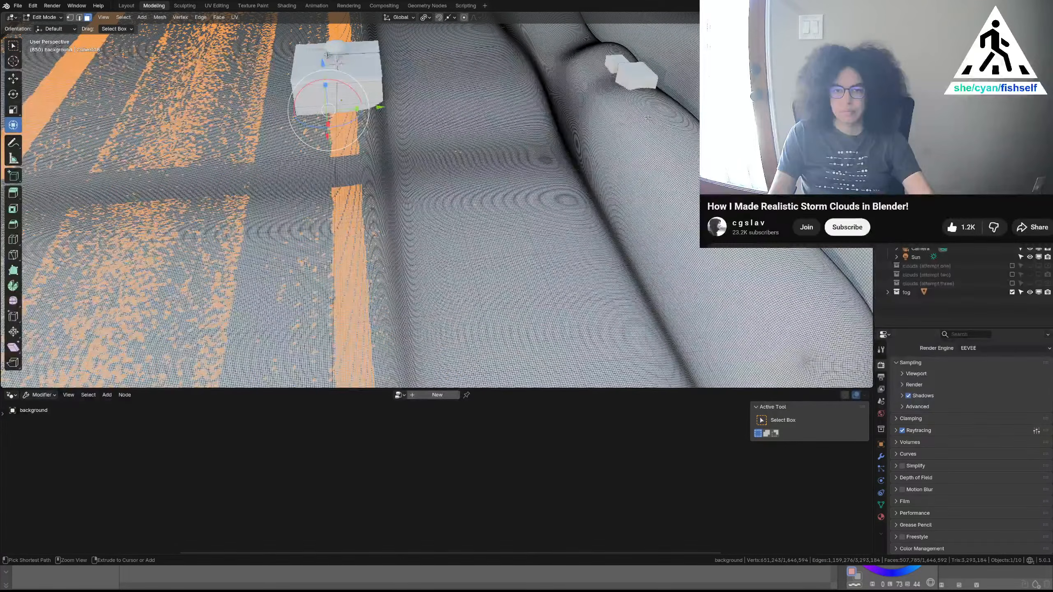
key(alt+a)
key(2)
scroll(648, 119, down, 10)
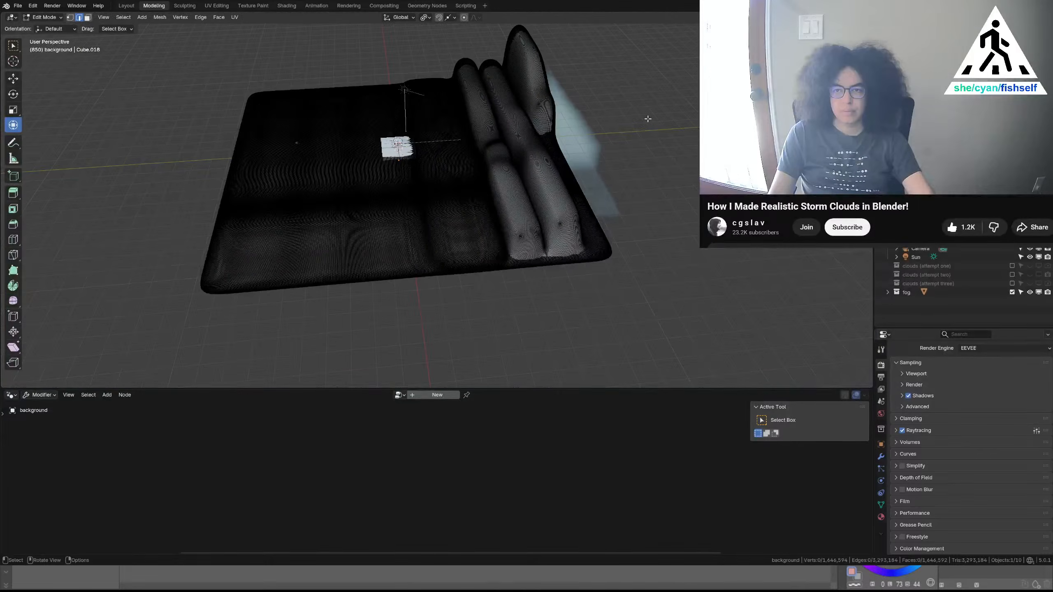
key(Tab)
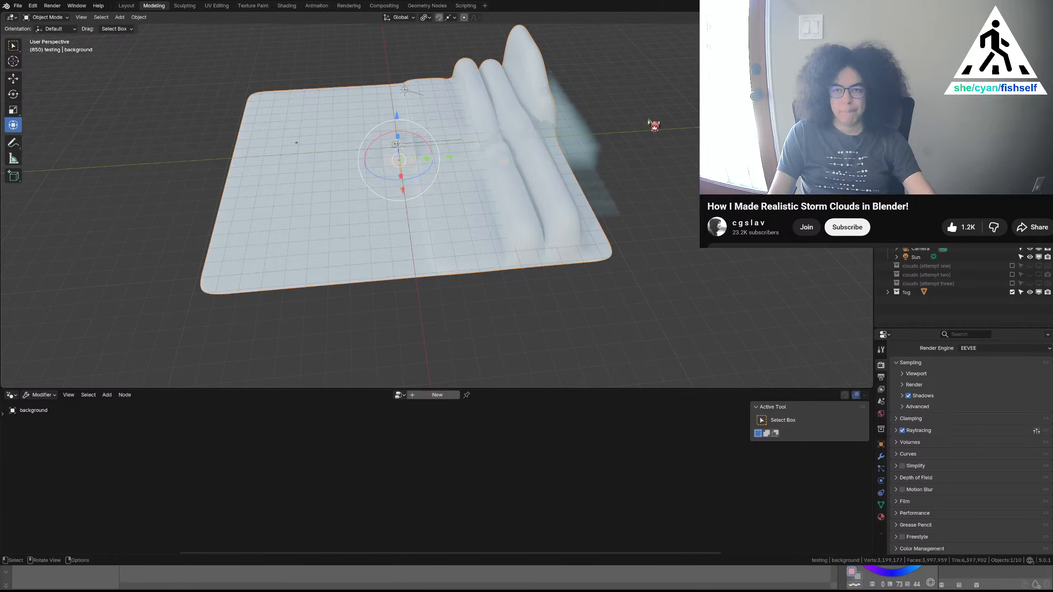
View the background object straight from the front and open its mesh for editing
mouse_move(630, 141)
middle_down()
mouse_move(653, 107)
mouse_move(638, 121)
middle_up()
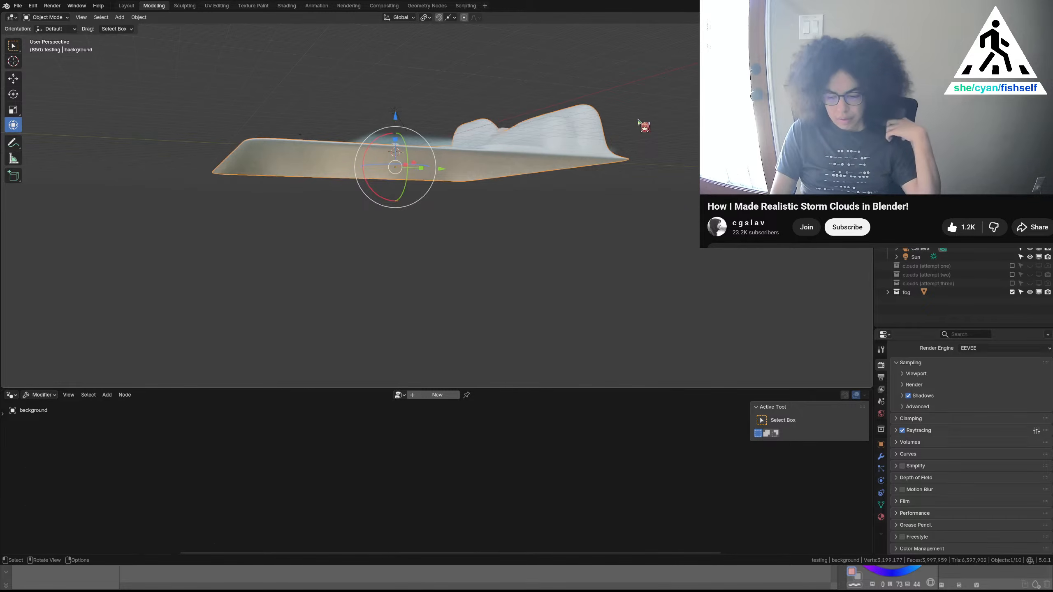
key(KP_1)
scroll(555, 154, up, 2)
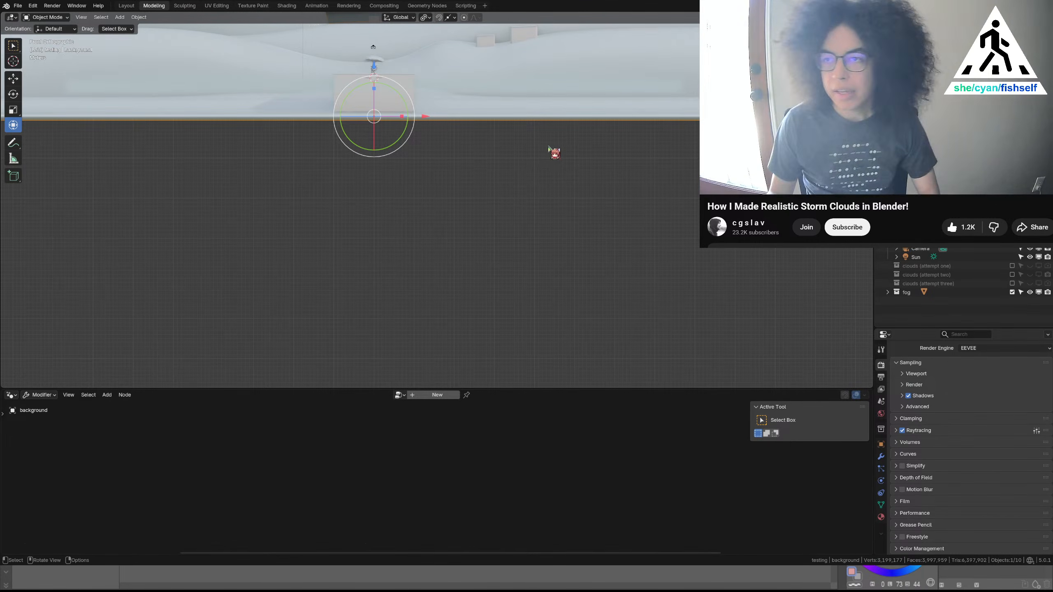
key(alt+z)
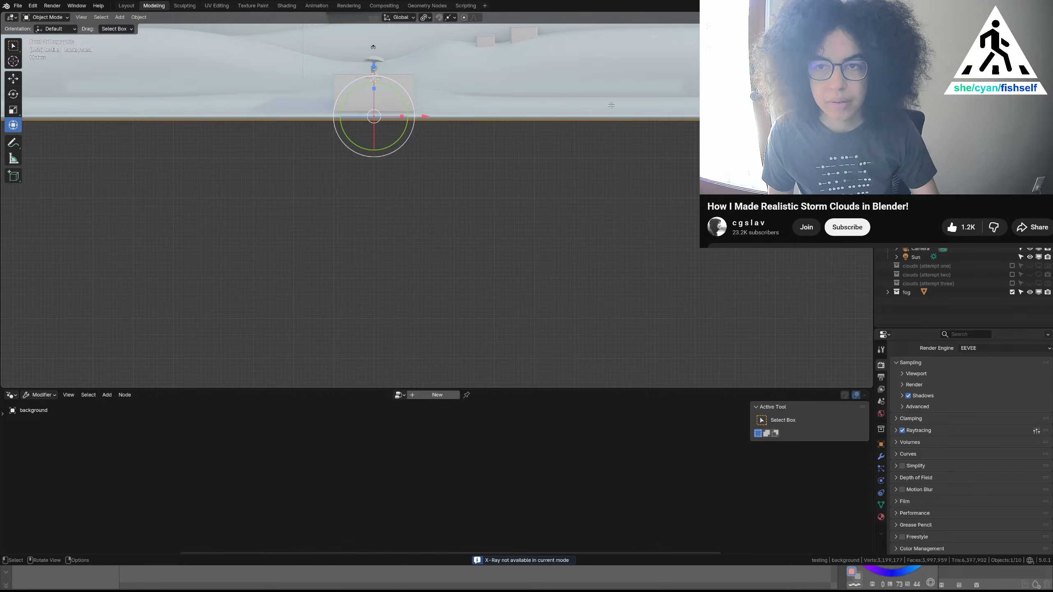
key(Tab)
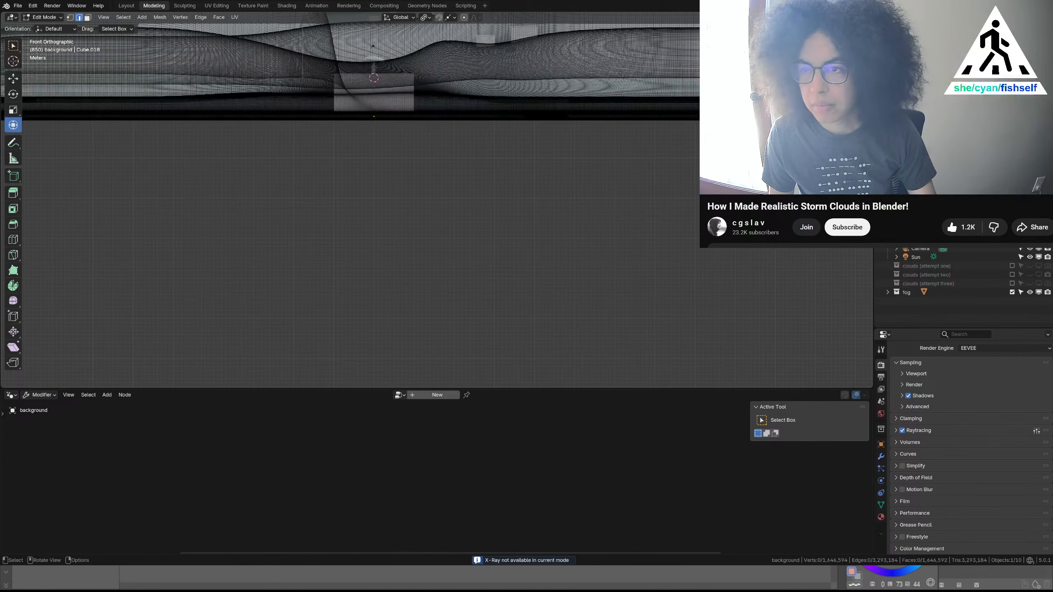
drag(796, 115, 161, 302)
middle_drag(231, 276, 304, 291)
key(KP_1)
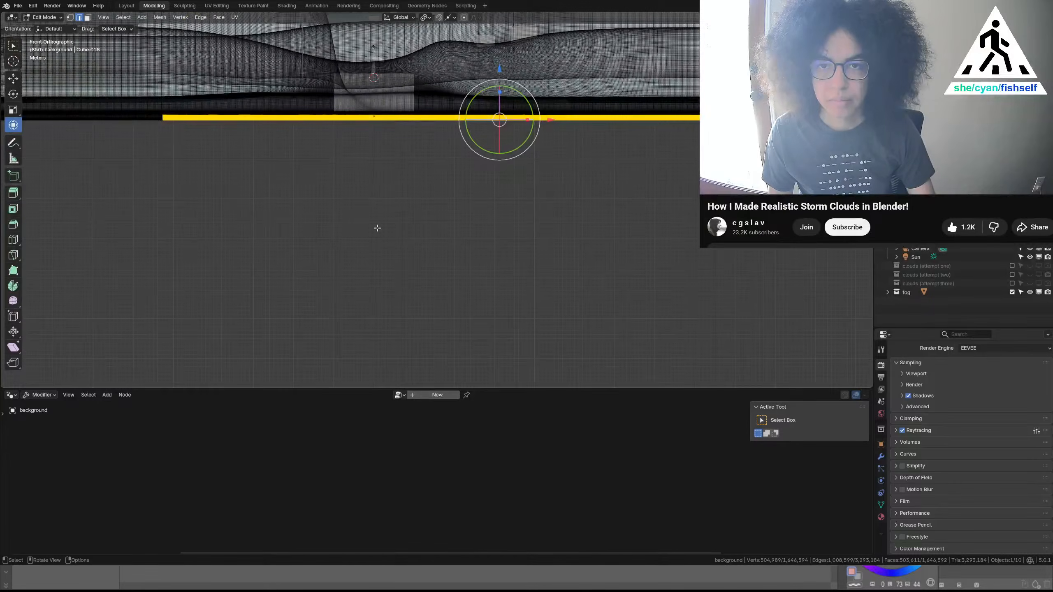
scroll(379, 224, down, 2)
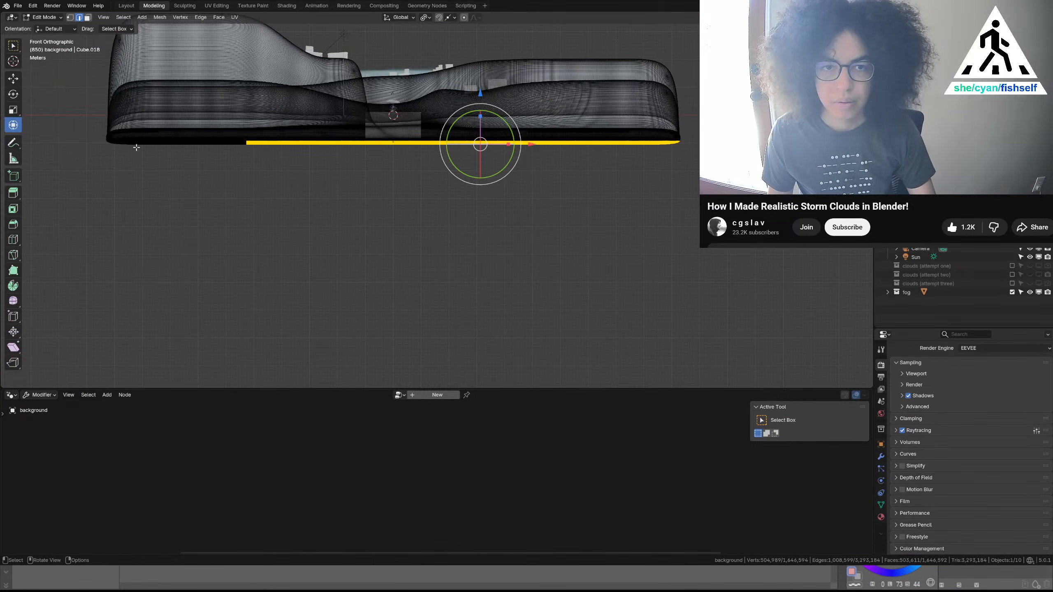
click(97, 141)
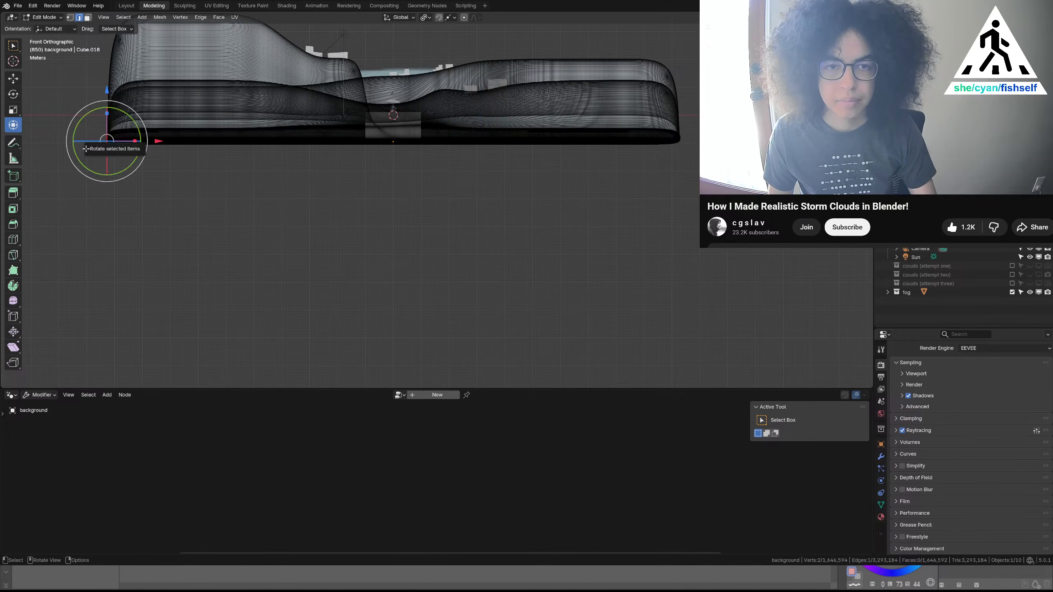
click(59, 199)
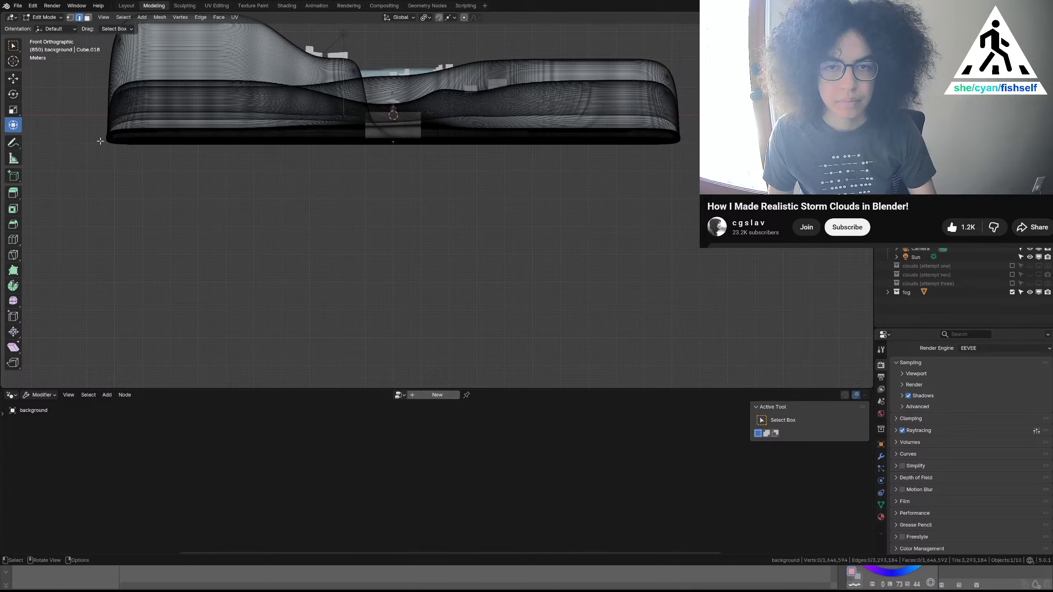
Box-select the thin bottom layer across the background mesh's full width in front view and delete its faces
drag(96, 140, 699, 191)
key(x)
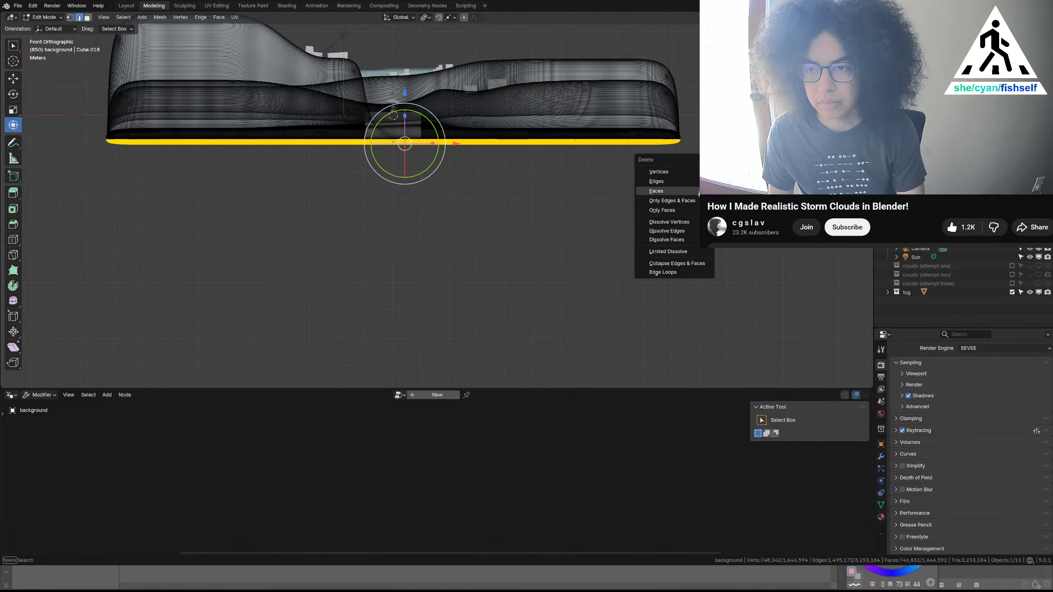
click(681, 191)
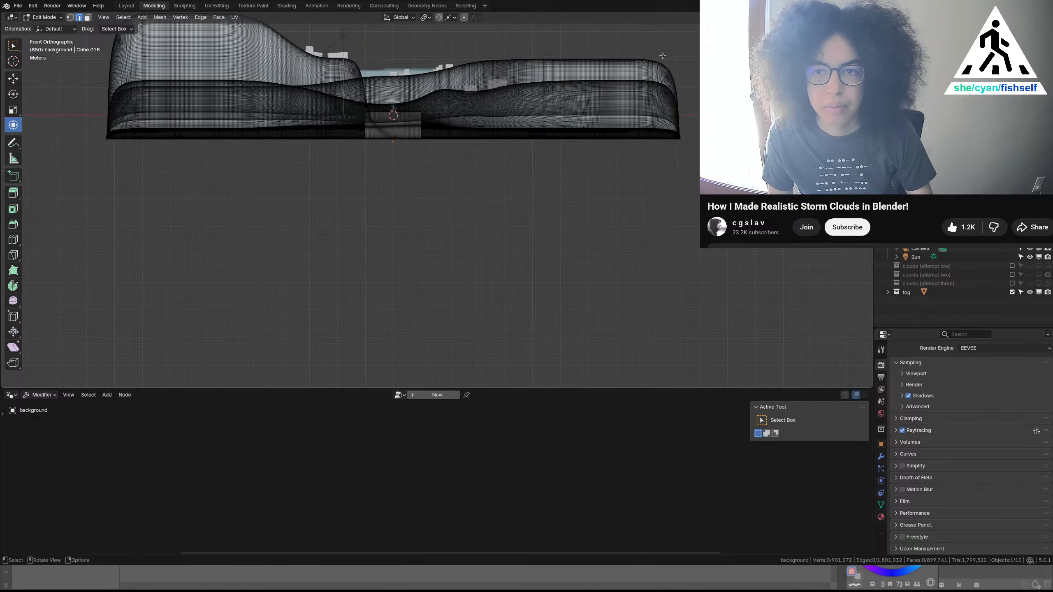
Return to object mode, check the snowy ground from above and save the file
key(Tab)
middle_drag(663, 56, 567, 109)
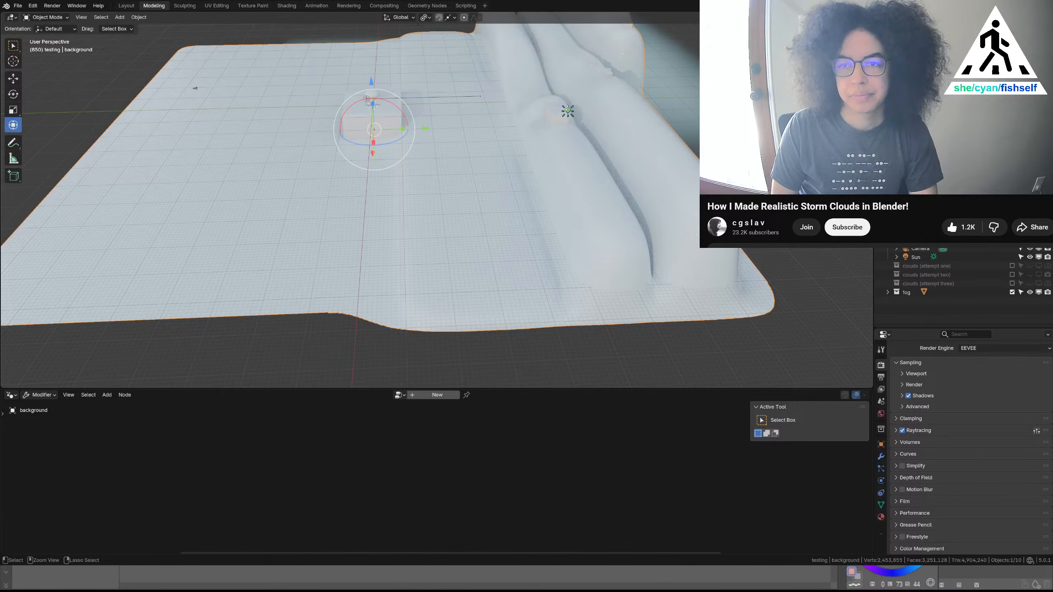
key(ctrl+s)
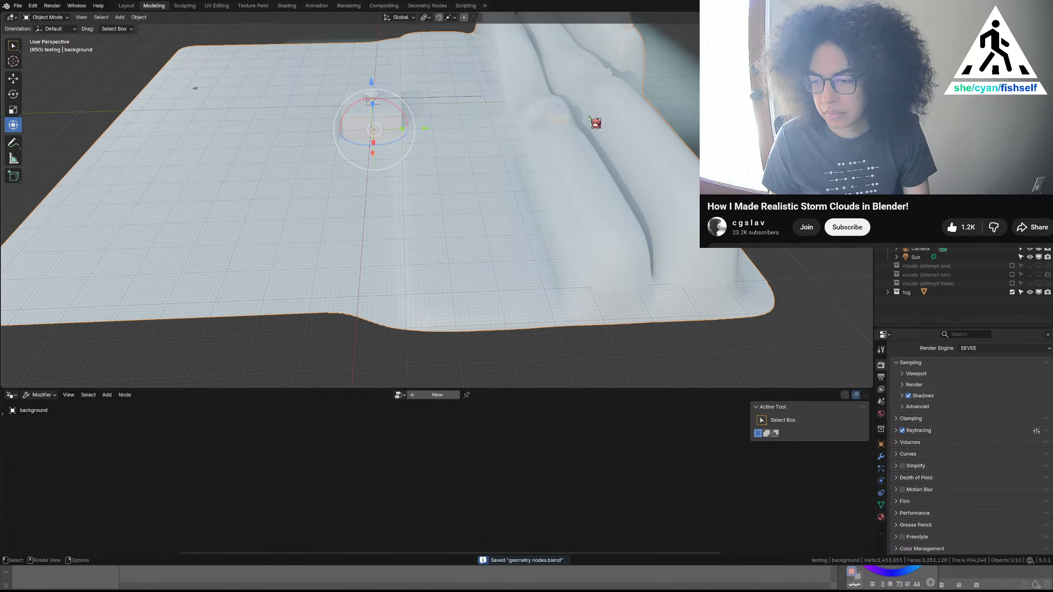
Inspect the ground around the mushroom's block, then play and pause the animation through the camera view
middle_drag(589, 116, 639, 132)
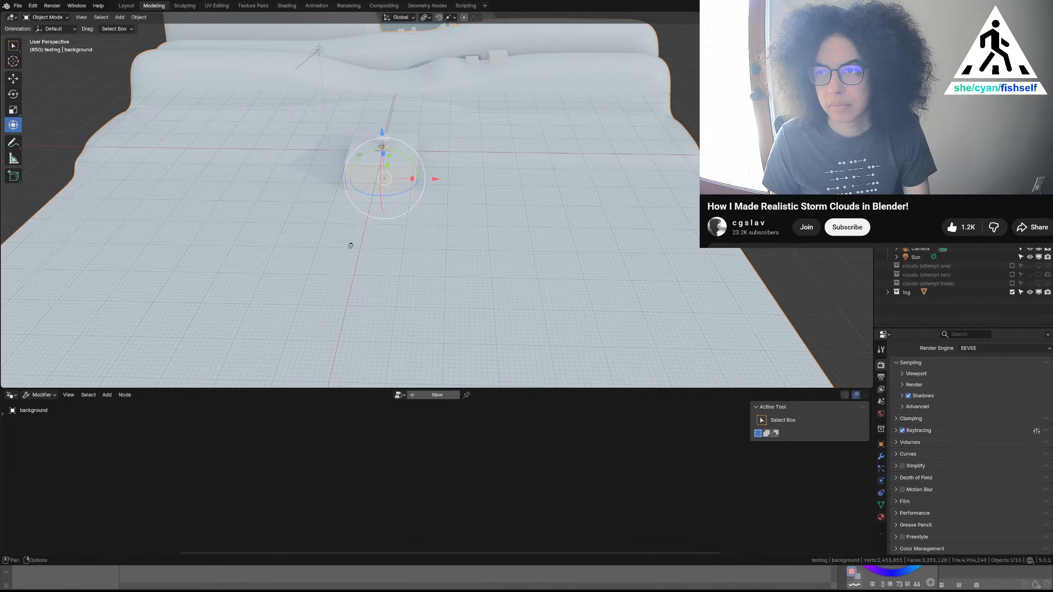
scroll(515, 127, up, 5)
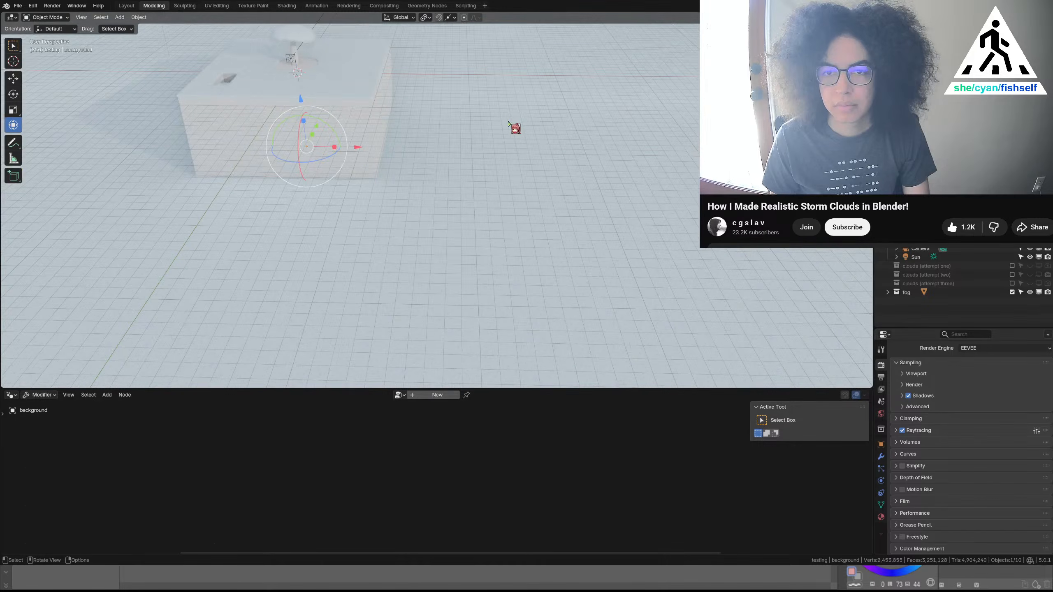
key(KP_0)
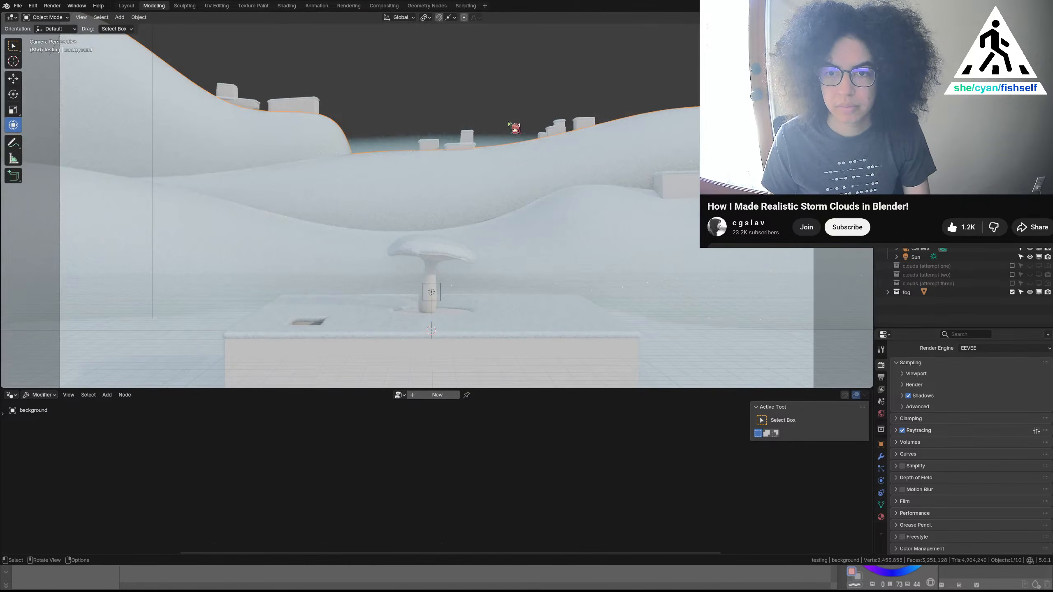
key(space)
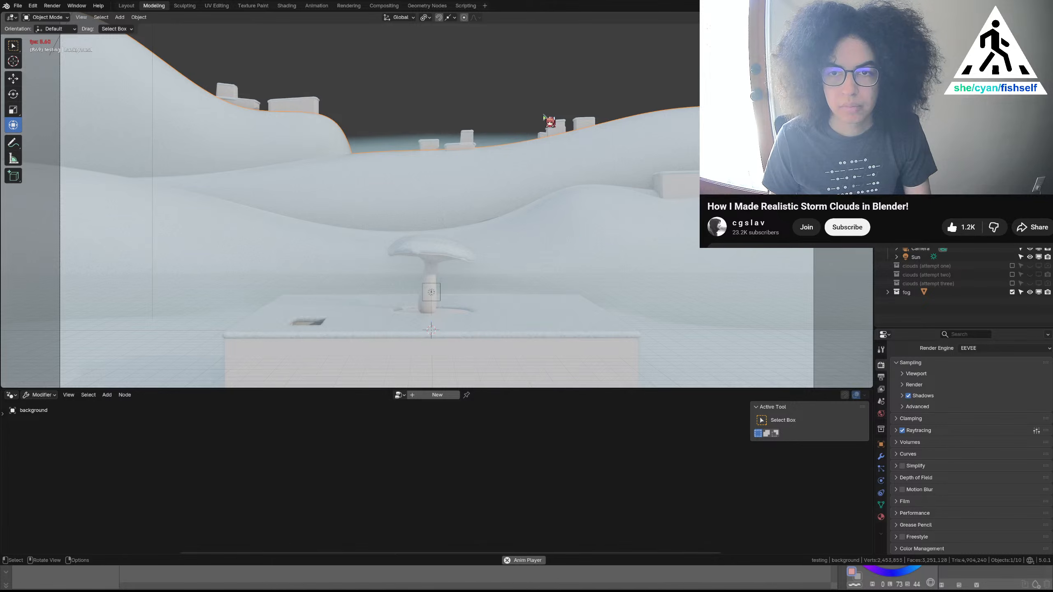
key(space)
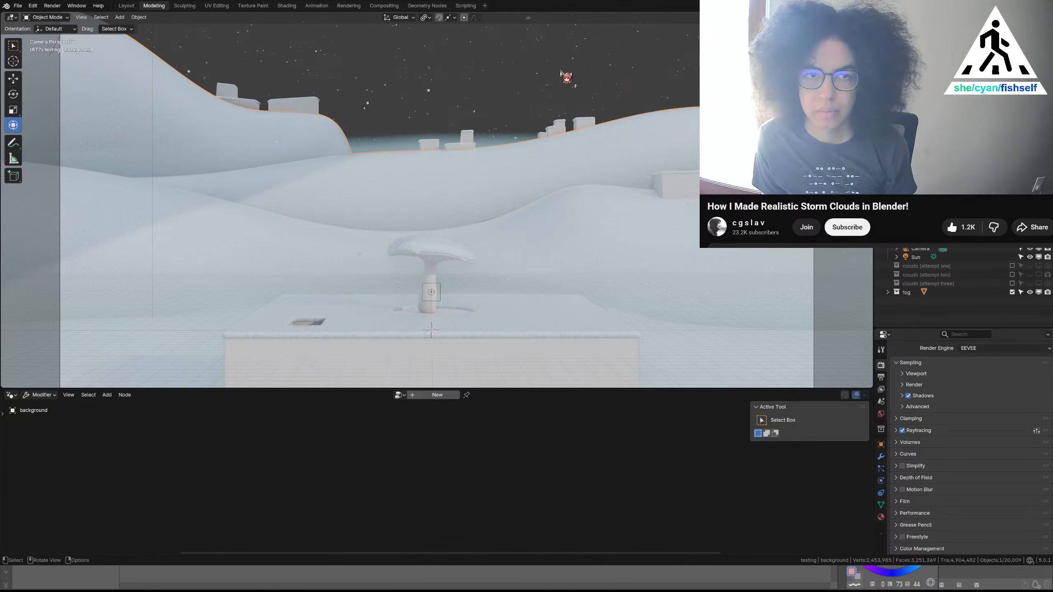
Resume the snowfall animation and compare it in solid shading with X-ray toggled and in rendered shading, showing the whole camera frame
key(space)
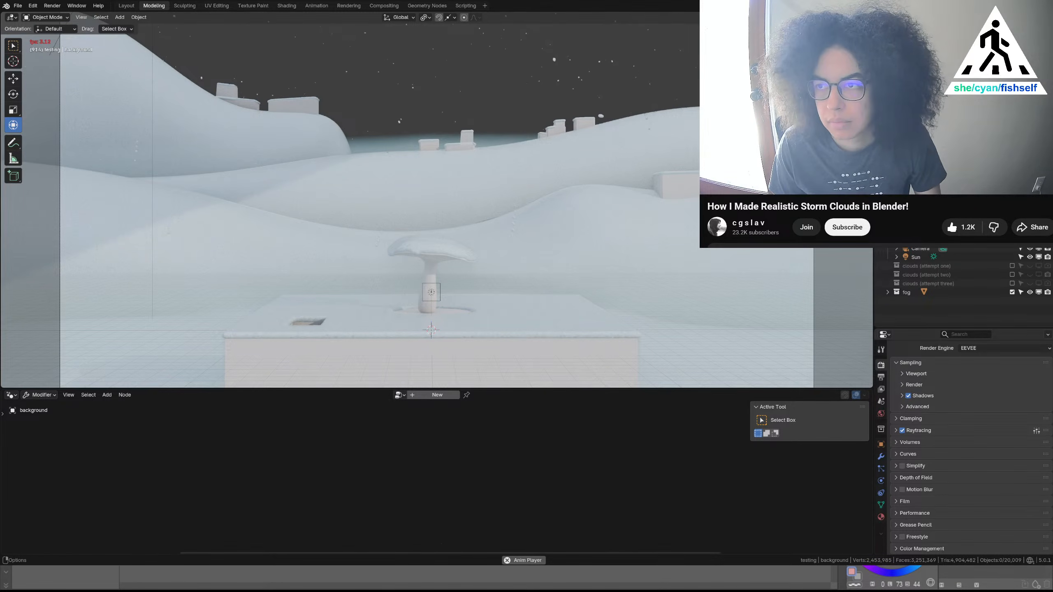
key(z)
key(6)
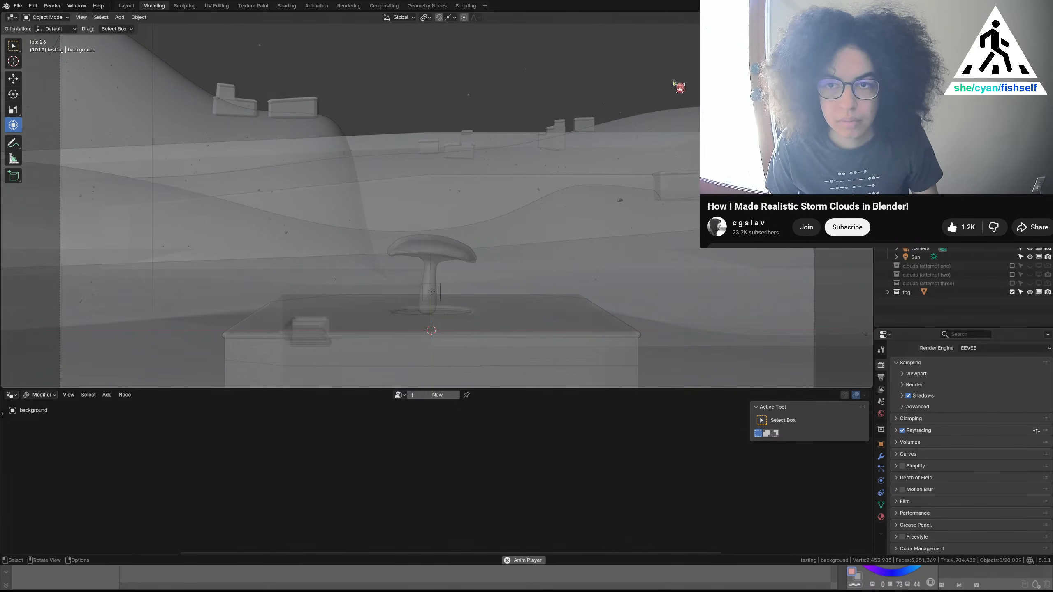
key(alt+z)
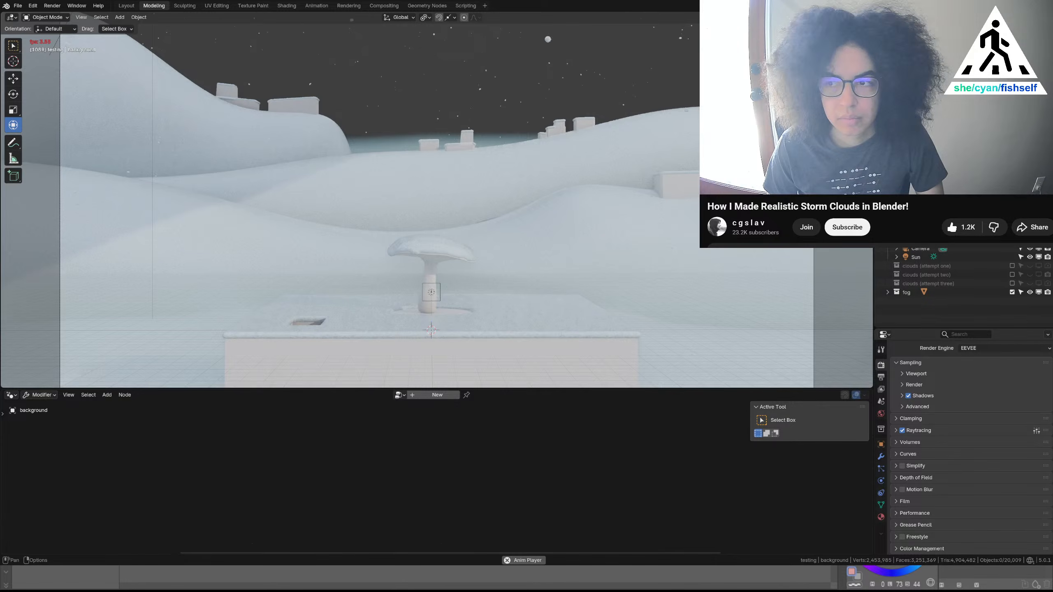
scroll(695, 105, down, 5)
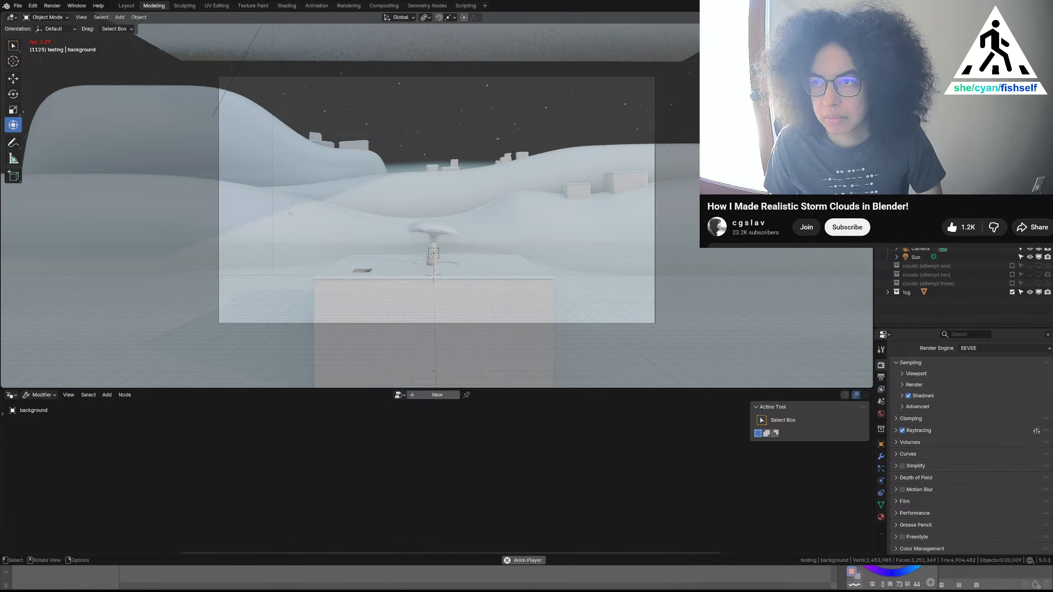
Return to solid shading, stop the snowfall playback with the whole scene in view, and save the file
key(z)
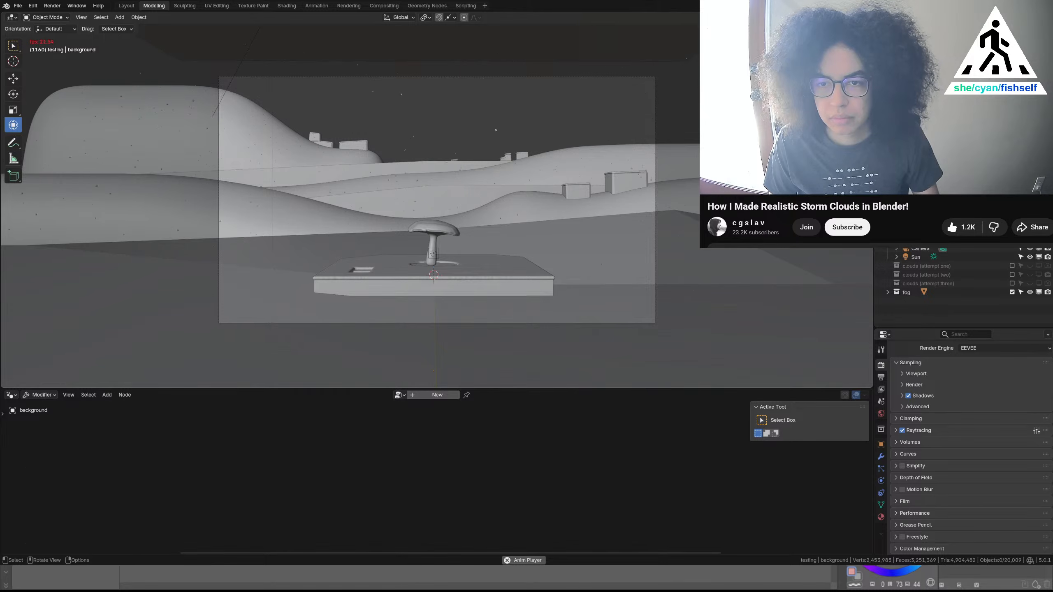
key(alt+z)
key(alt+z)
middle_drag(759, 81, 668, 103)
scroll(656, 113, down, 5)
key(space)
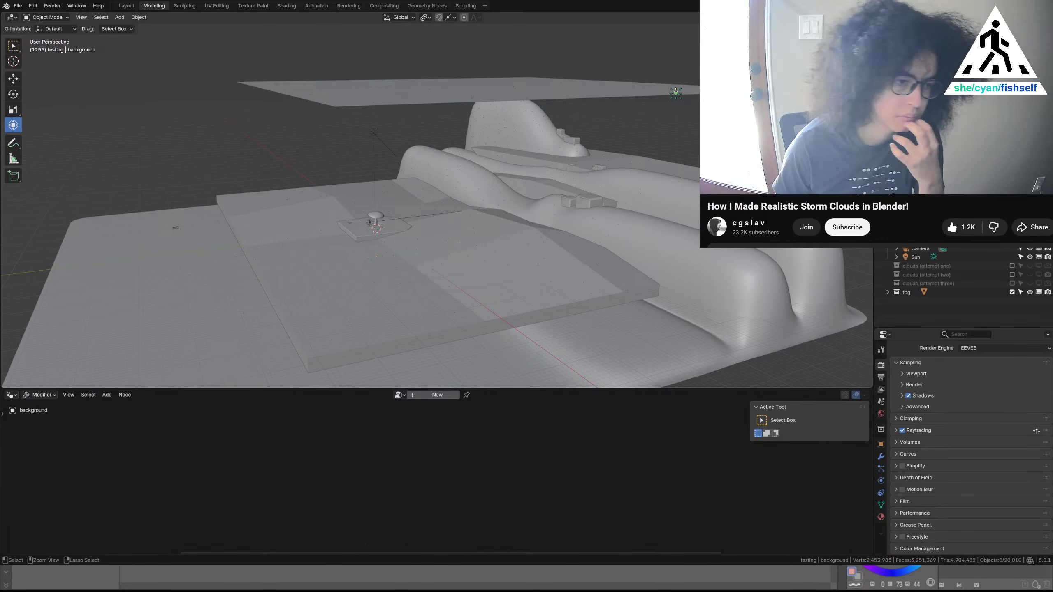
key(ctrl+s)
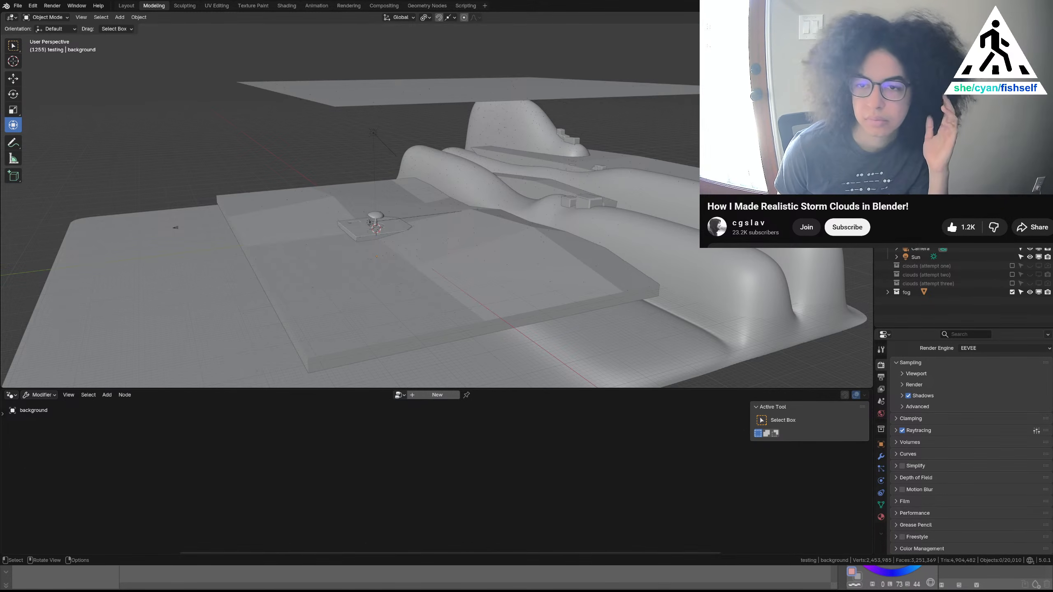
Create a new collection under clouds (attempt three) and move it out to the same level, just above fog
middle_drag(370, 222, 353, 312)
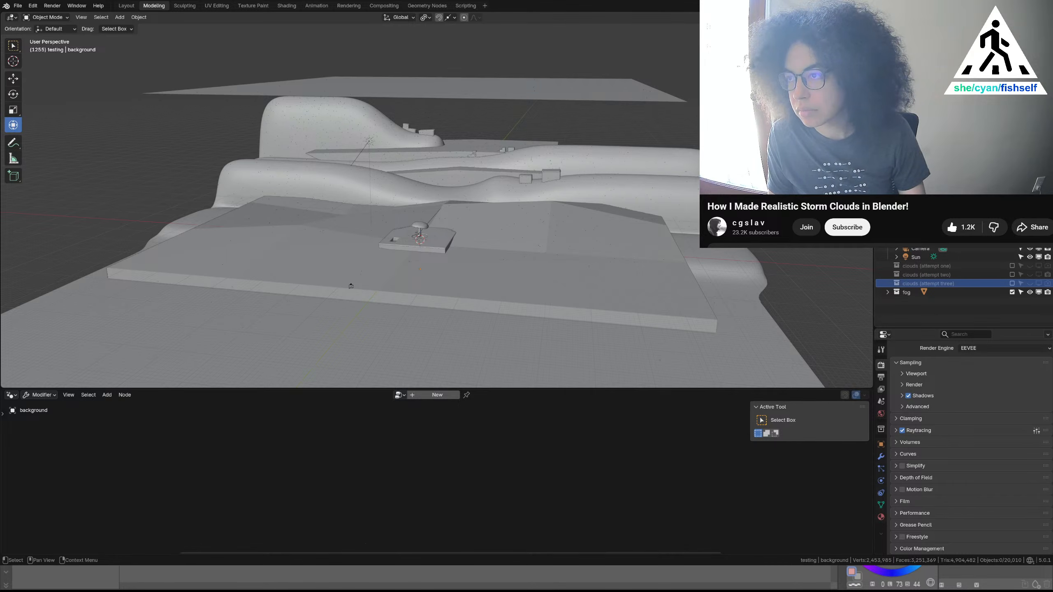
click(921, 284)
key(c)
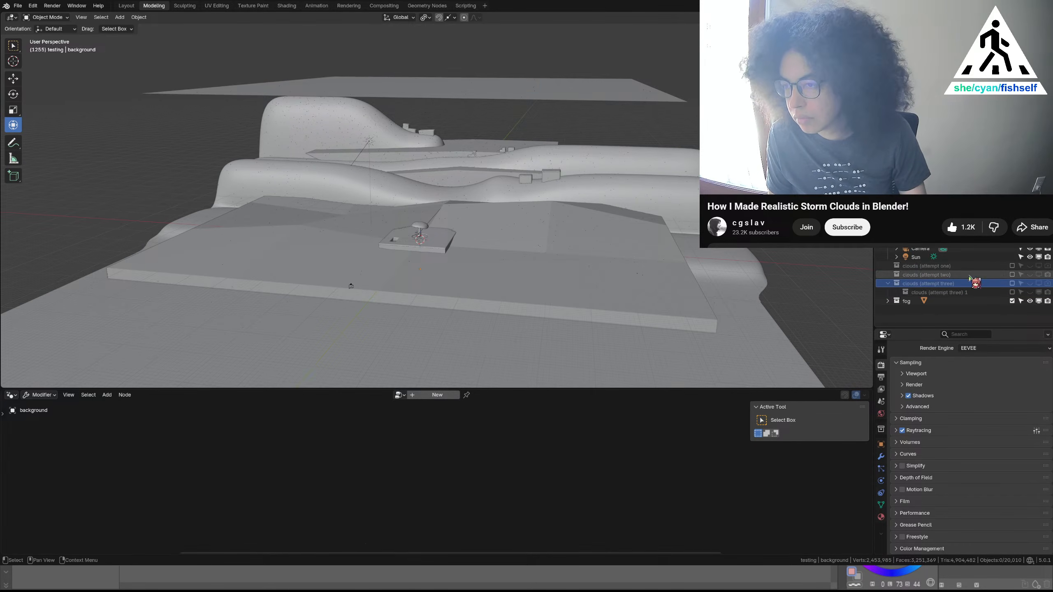
drag(956, 295, 914, 297)
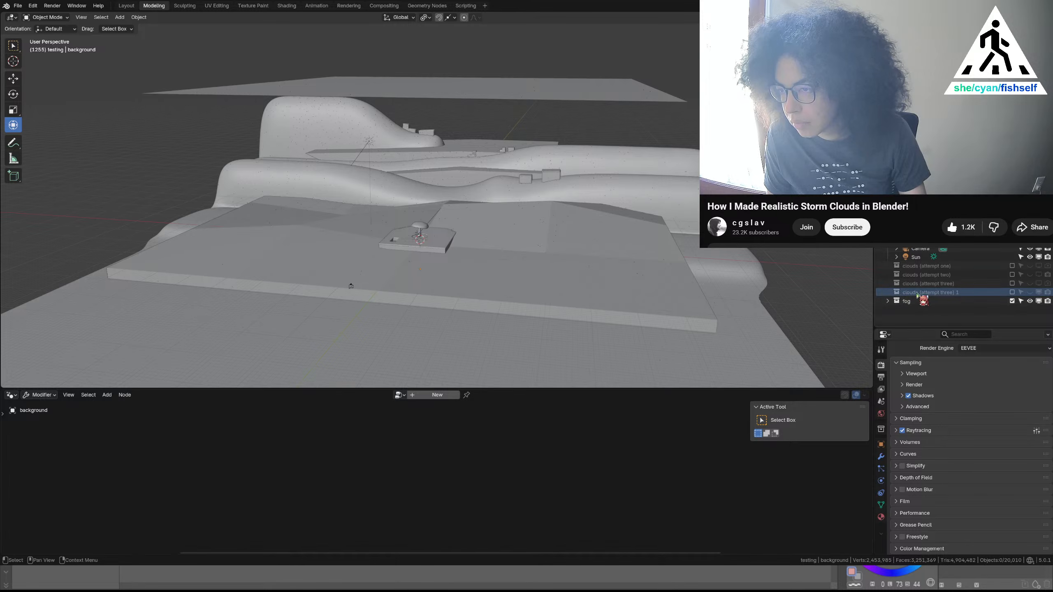
Rename the new collection to "clouds (attempt four)" and save the file
double_click(919, 293)
click(939, 293)
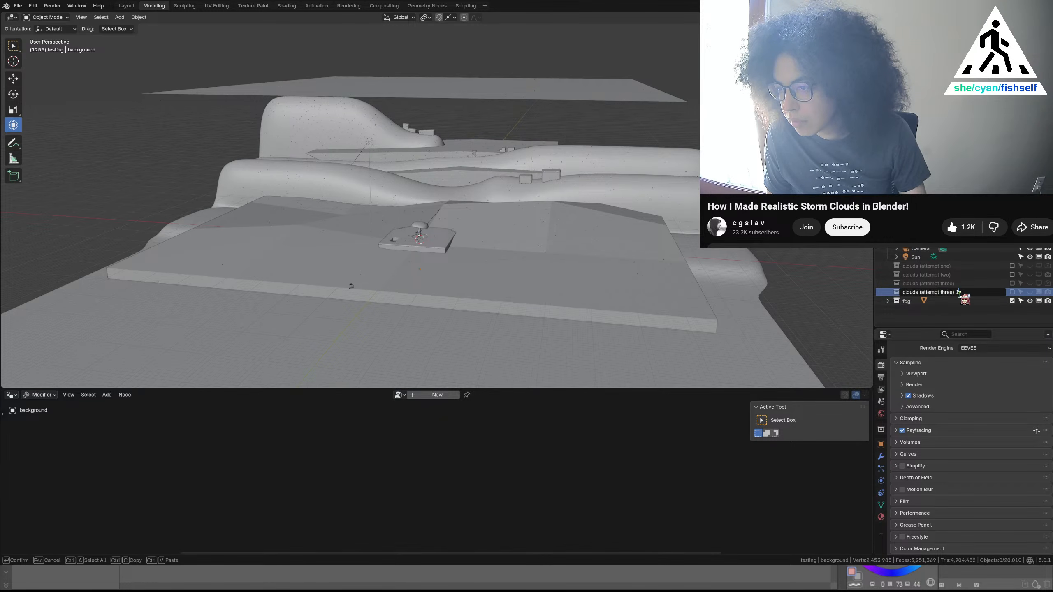
drag(939, 296, 941, 296)
text(four)
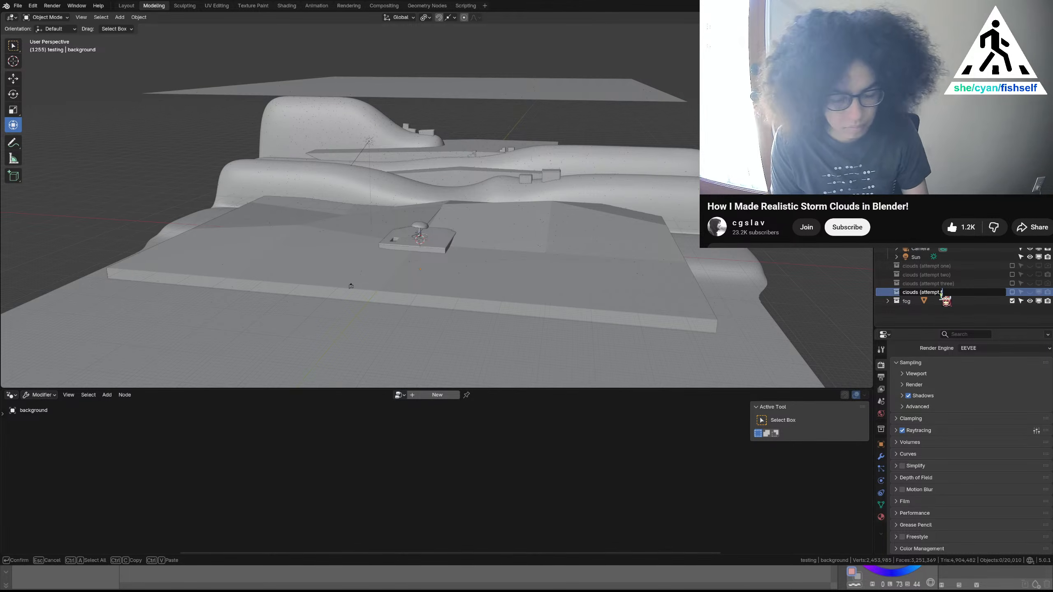
text())
key(Return)
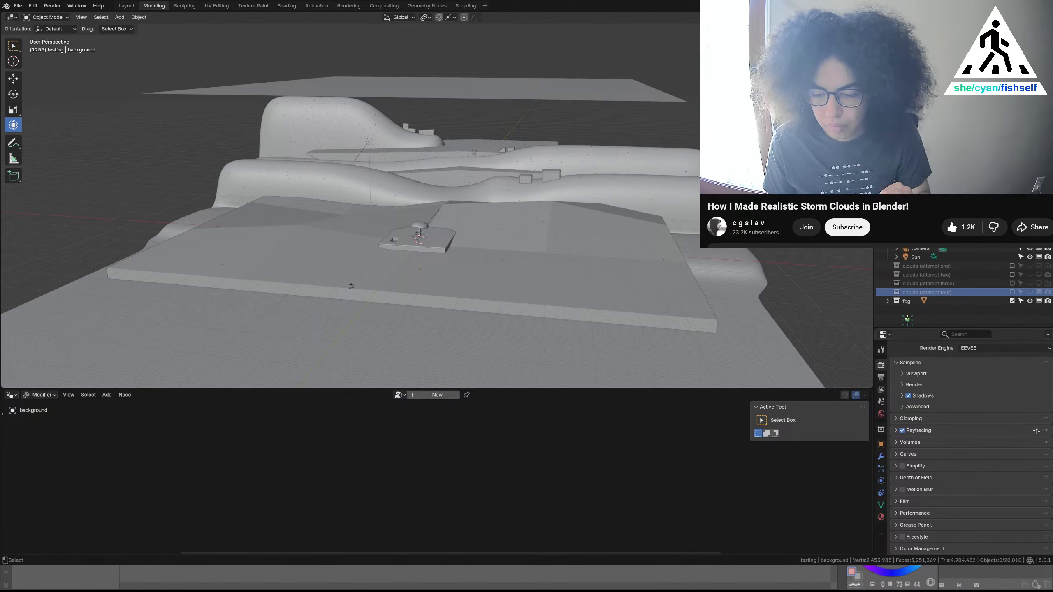
key(ctrl+s)
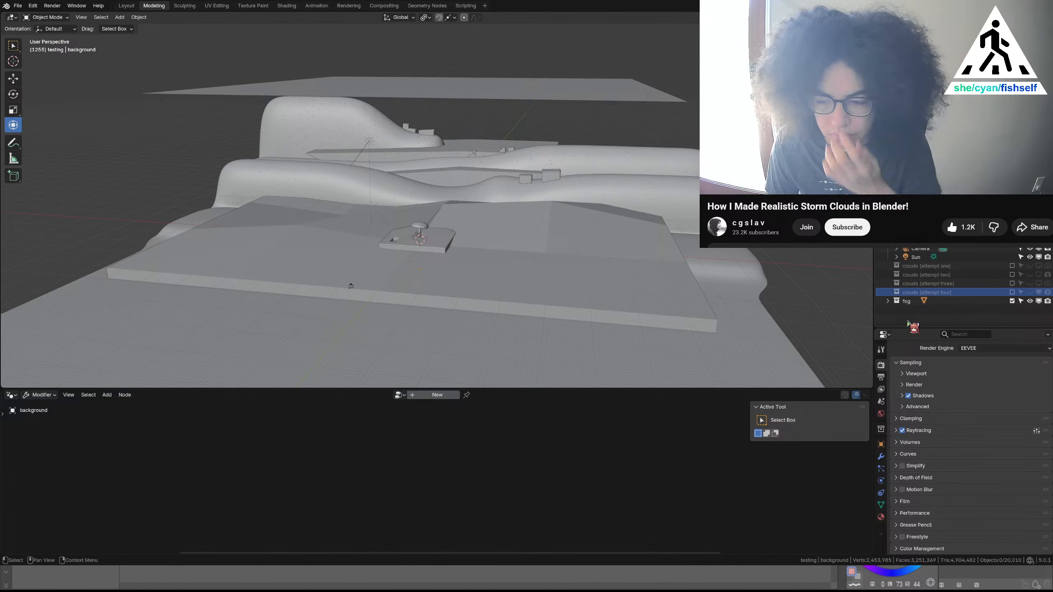
Add an ico sphere at the mushroom's base and scale it up uniformly by about 6.4
scroll(531, 223, up, 6)
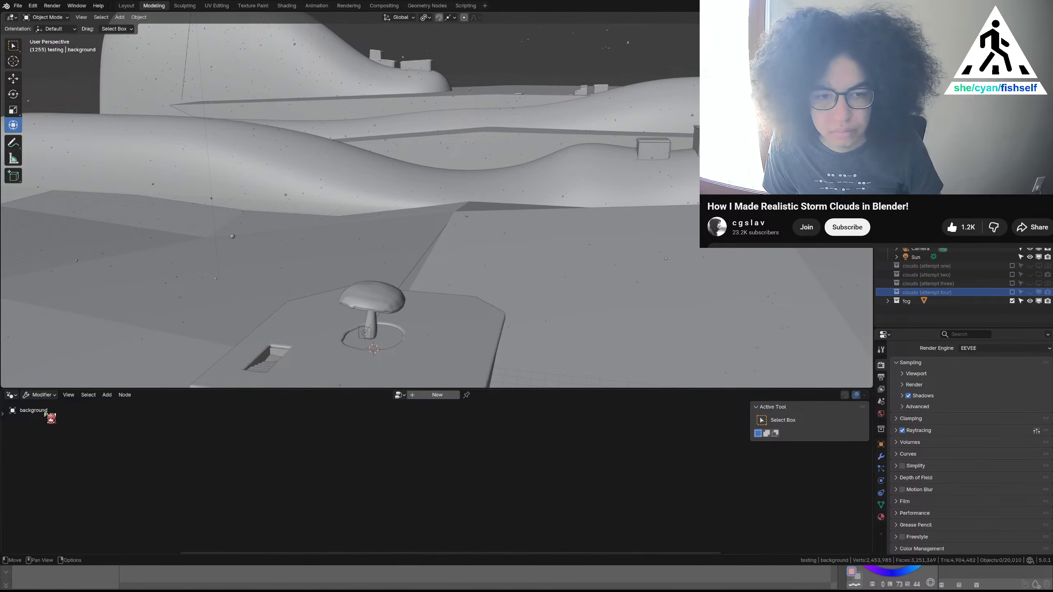
middle_drag(468, 255, 560, 233)
key(shift+a)
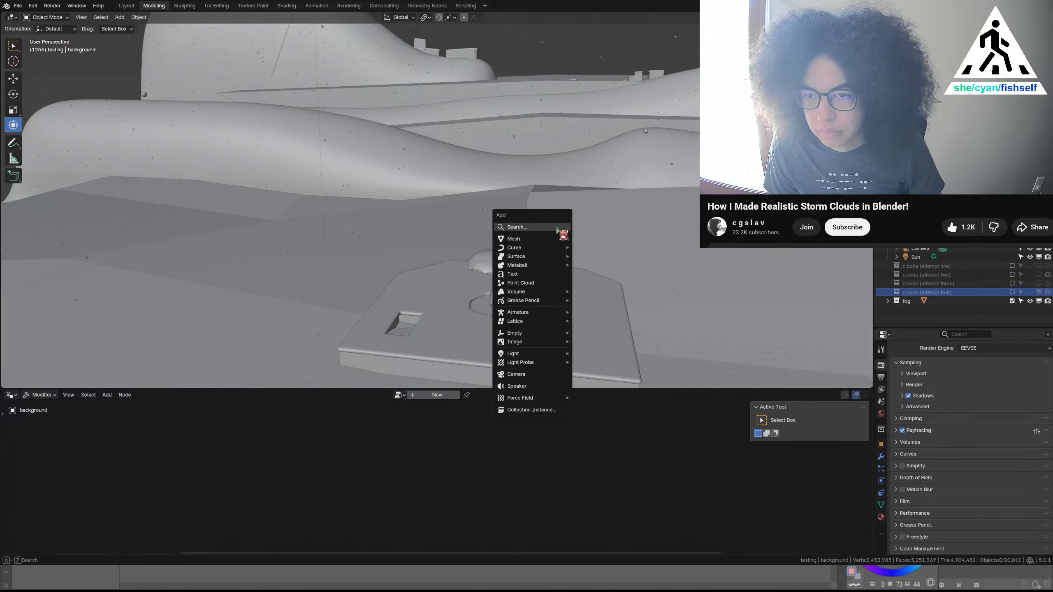
mouse_move(552, 248)
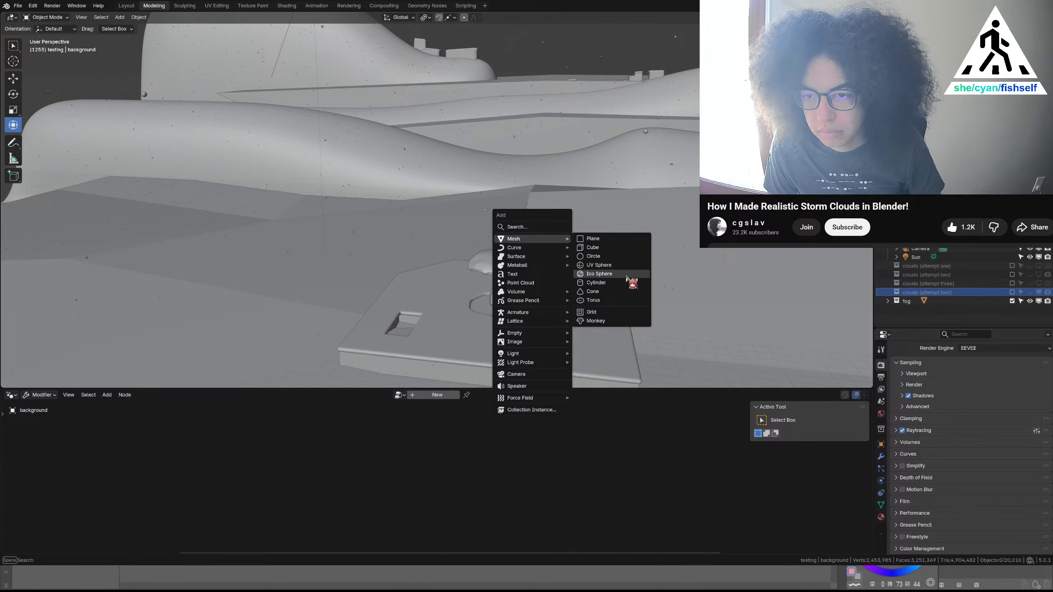
click(627, 276)
key(s)
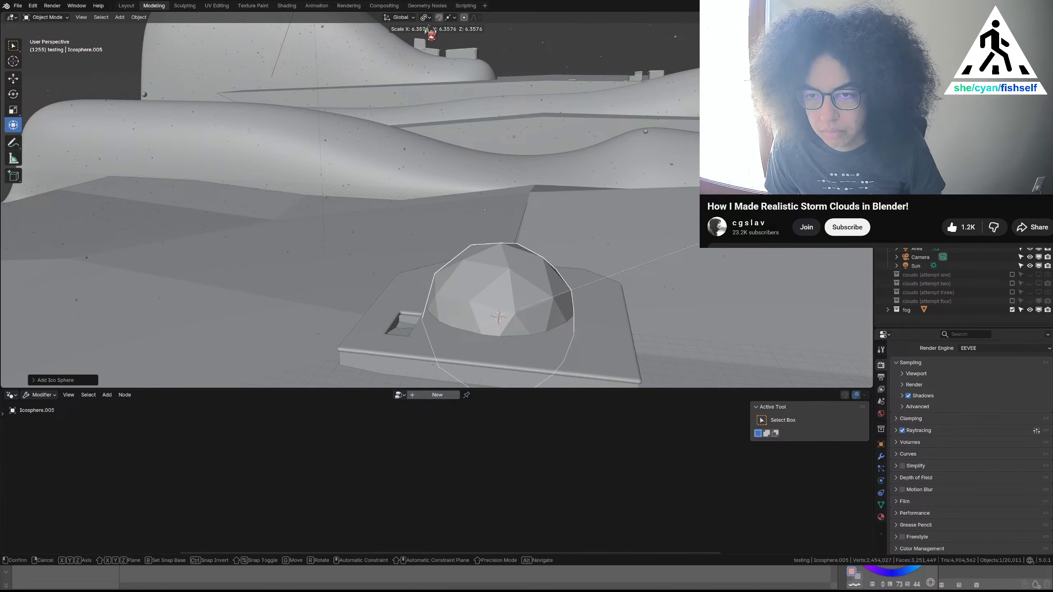
click(409, 54)
Apply the scale transform of the ico sphere
key(shift+a)
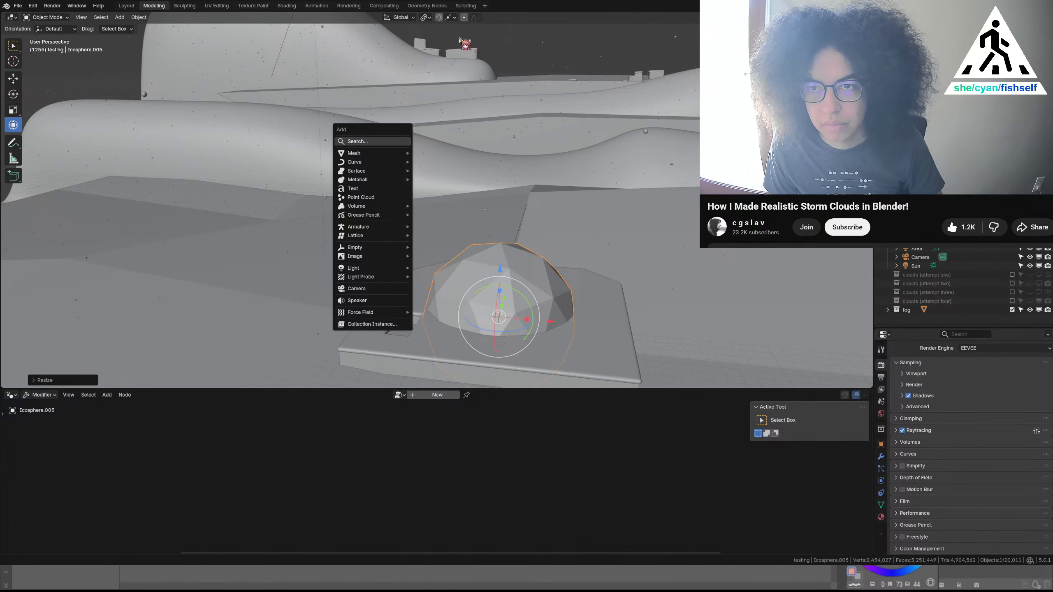
key(ctrl+a)
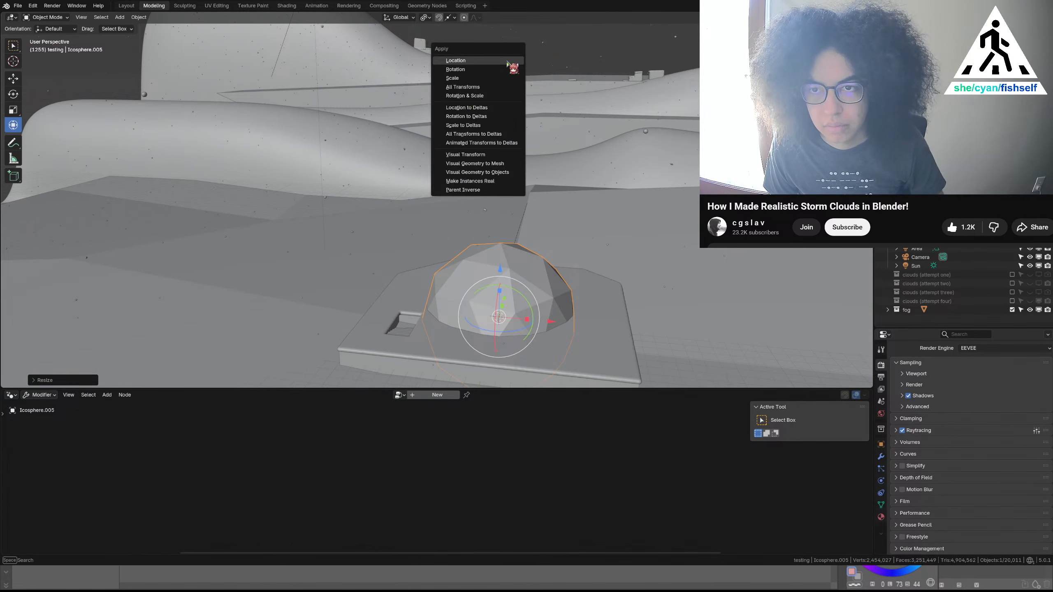
click(488, 79)
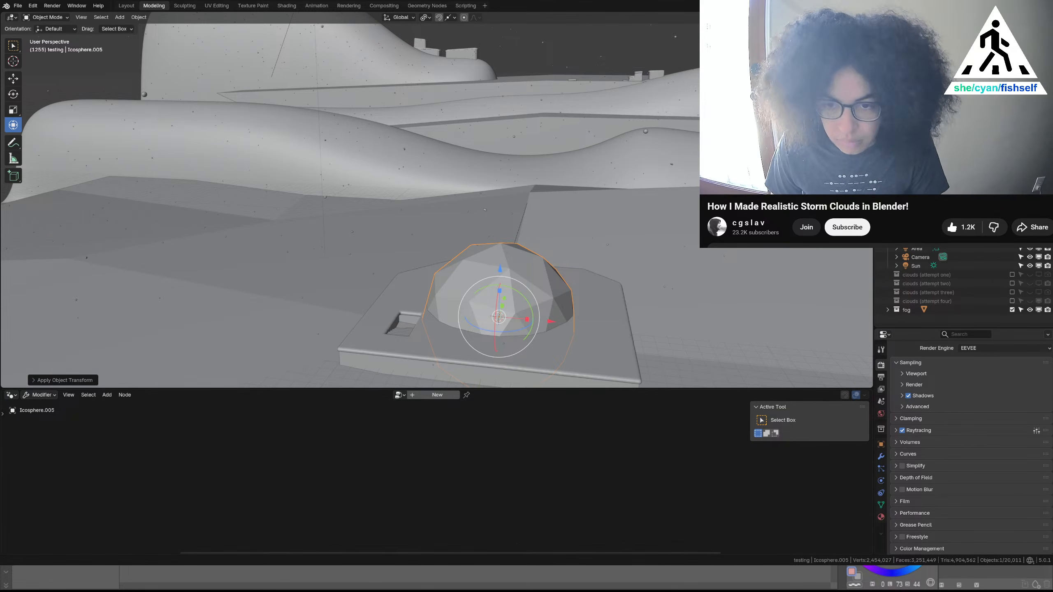
Create a new geometry node group on the ico sphere and name it clouds4
click(434, 395)
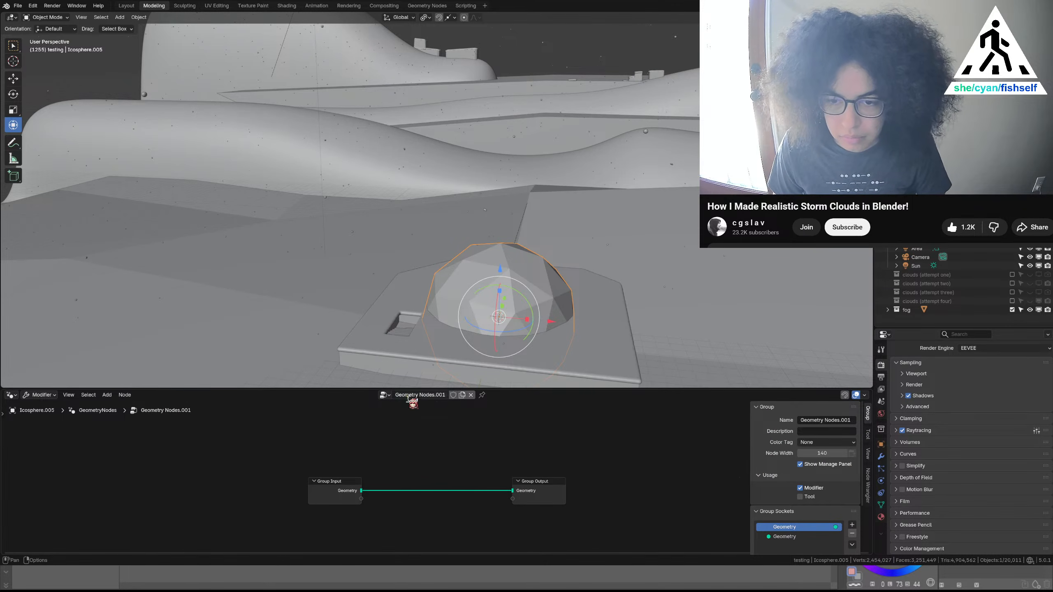
double_click(408, 395)
text(clouds4)
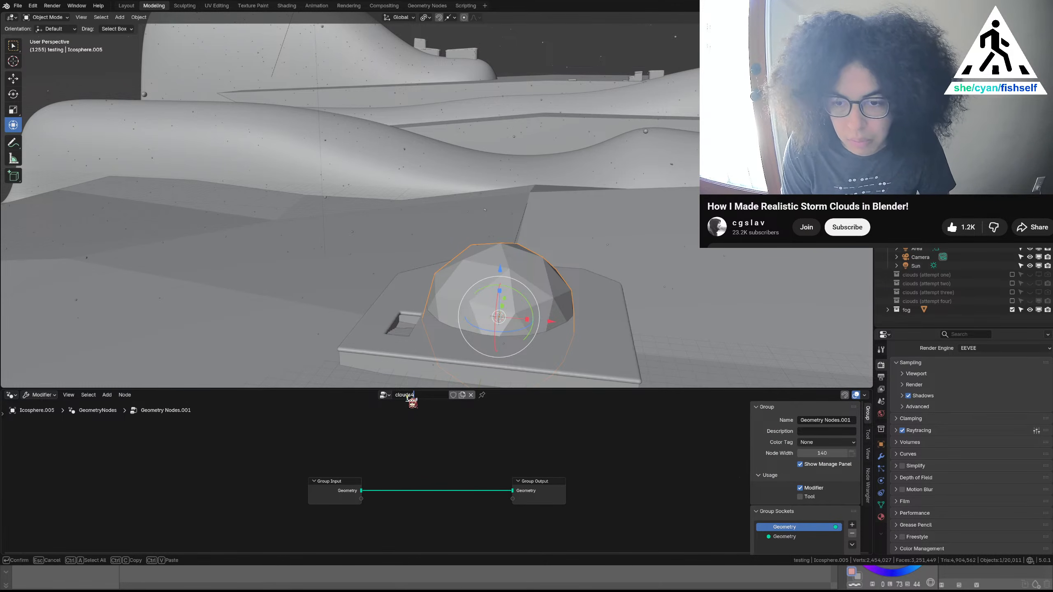
key(Return)
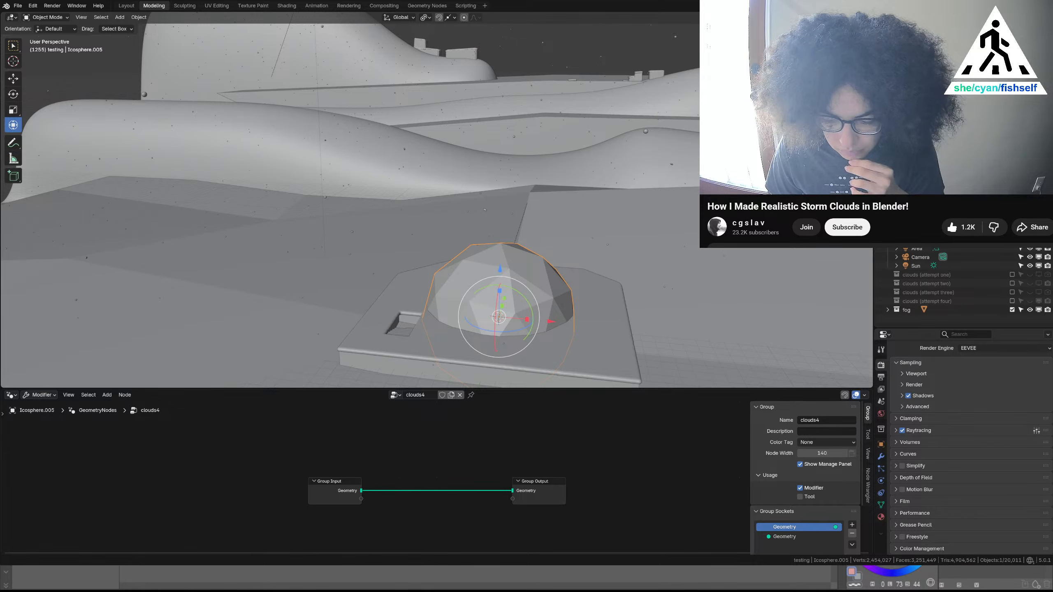
Insert a Mesh to Volume node between Group Input and Group Output
key(shift+a)
text(m)
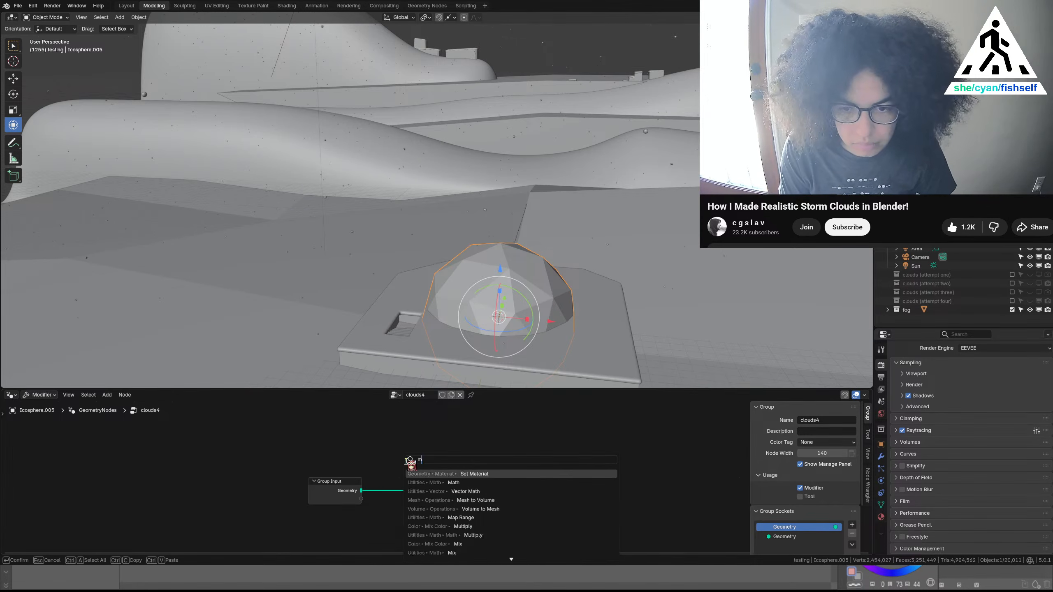
text(esh to volume)
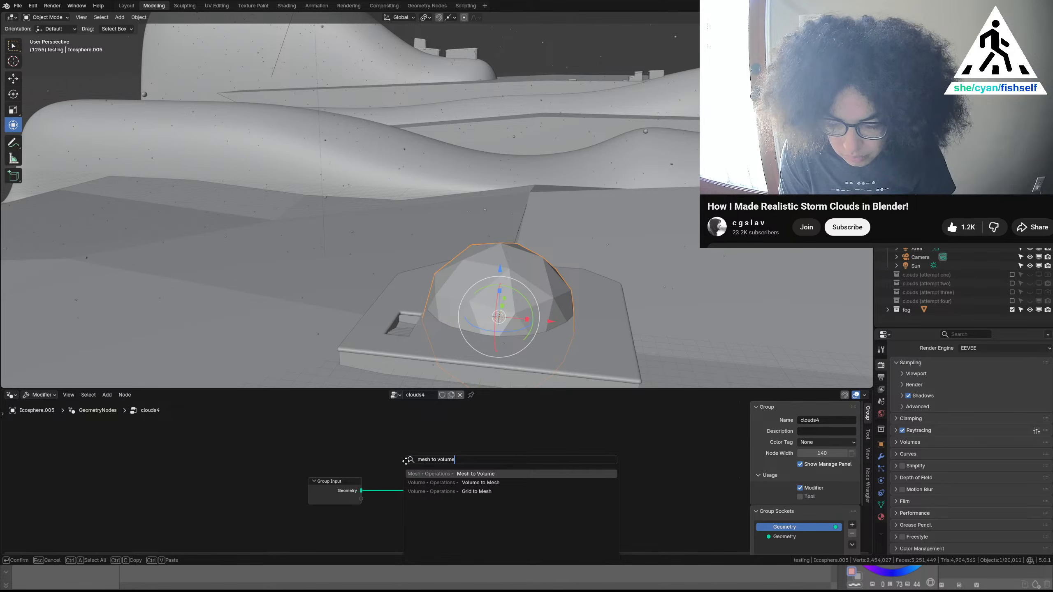
key(Return)
click(400, 469)
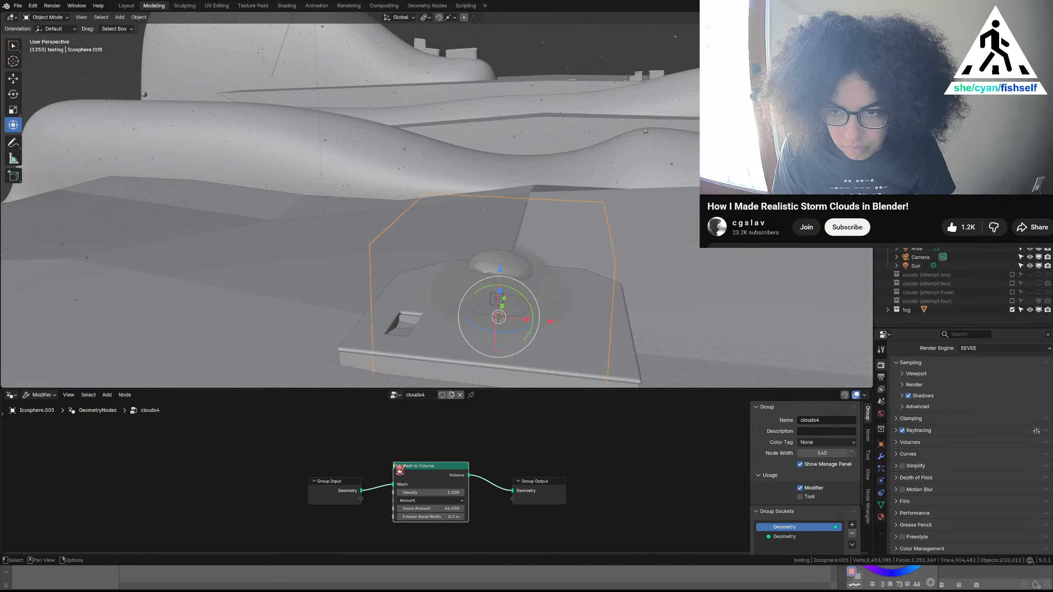
Move the Group Output node farther from Mesh to Volume to make room for more nodes
middle_drag(422, 456, 302, 433)
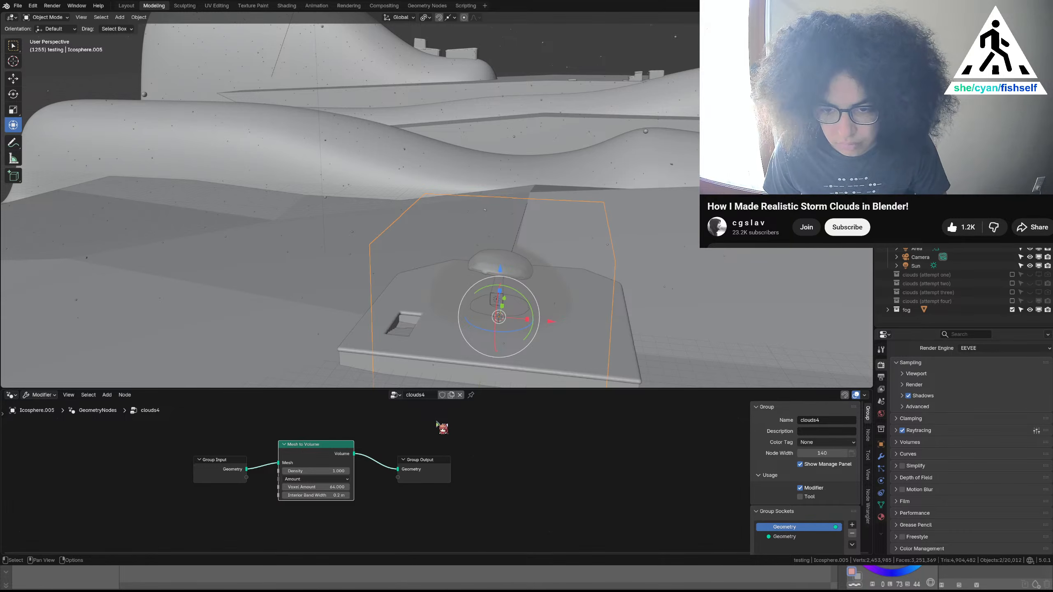
drag(485, 504, 434, 467)
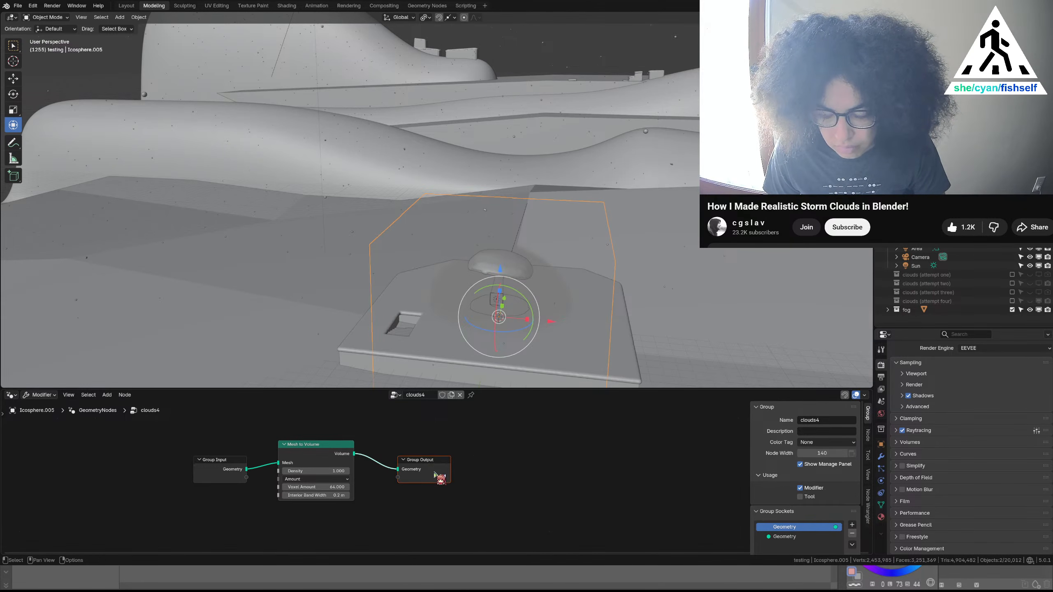
key(g)
click(592, 456)
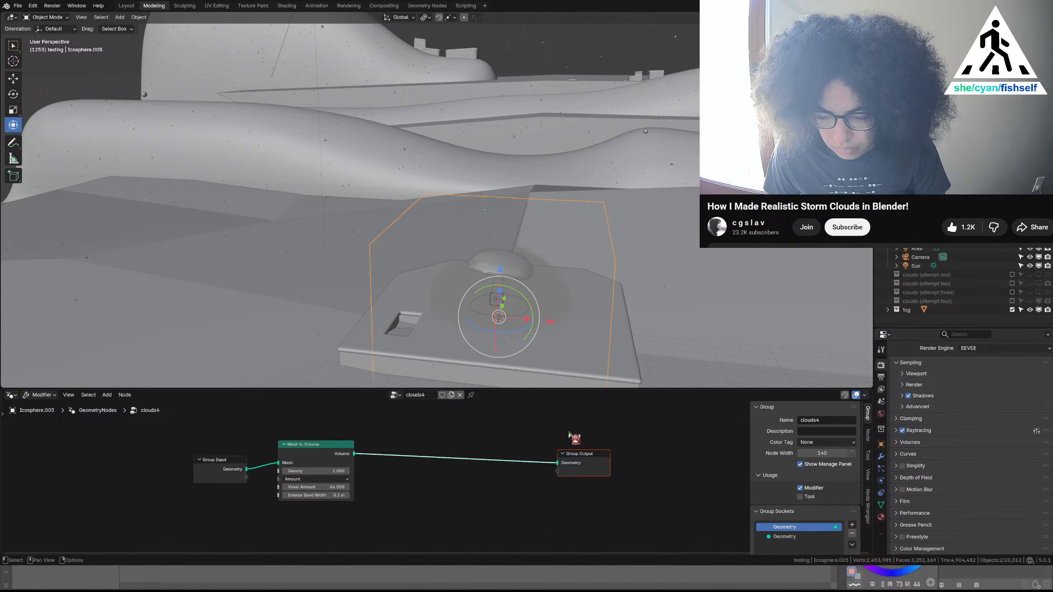
click(568, 432)
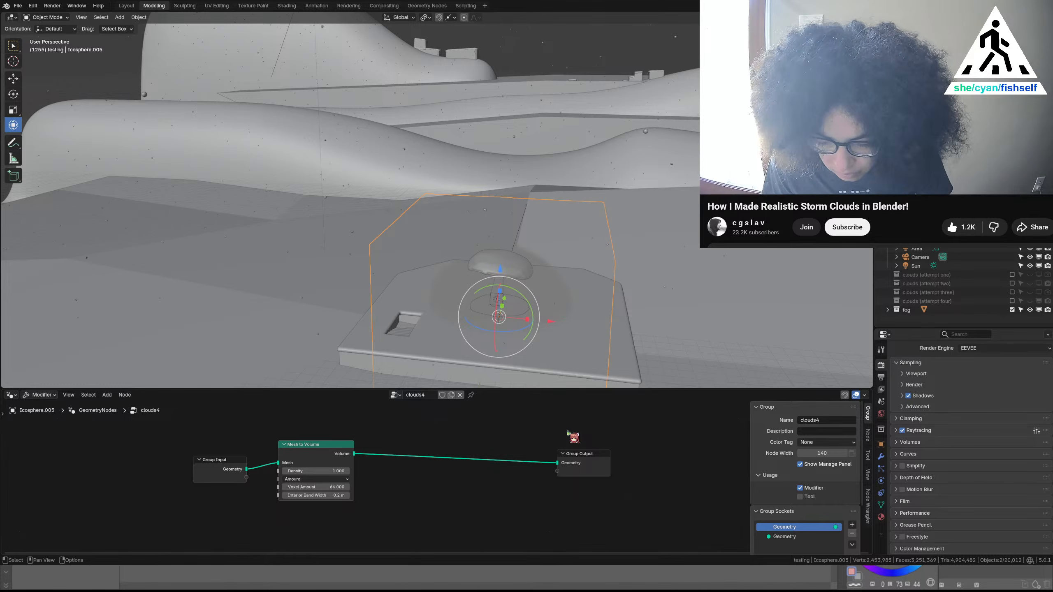
Insert a Distribute Points in Volume node on the link from Mesh to Volume to Group Output, close to Mesh to Volume
key(shift+a)
text(d)
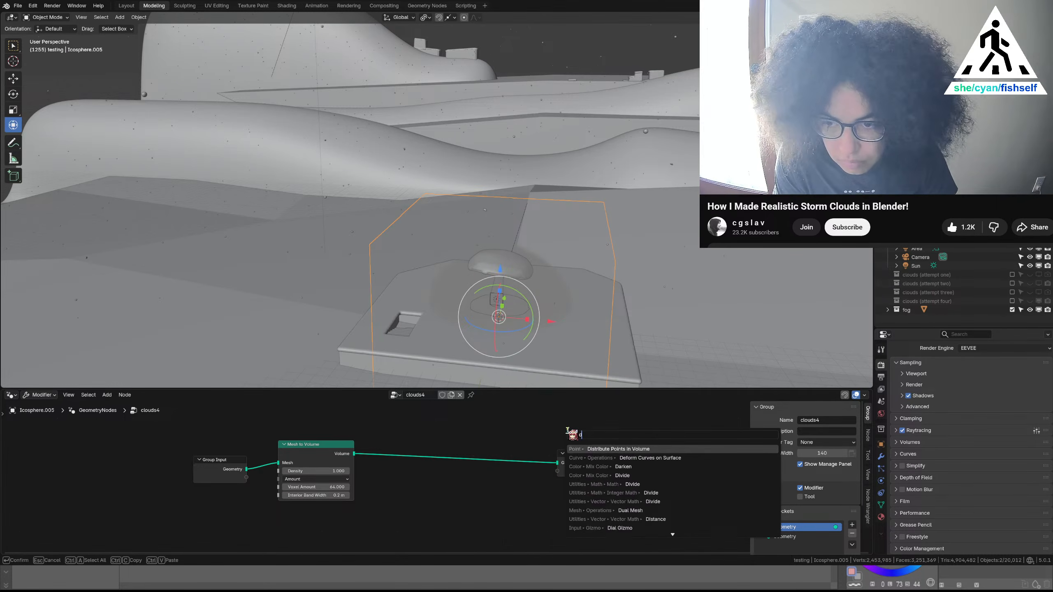
text(istribute p)
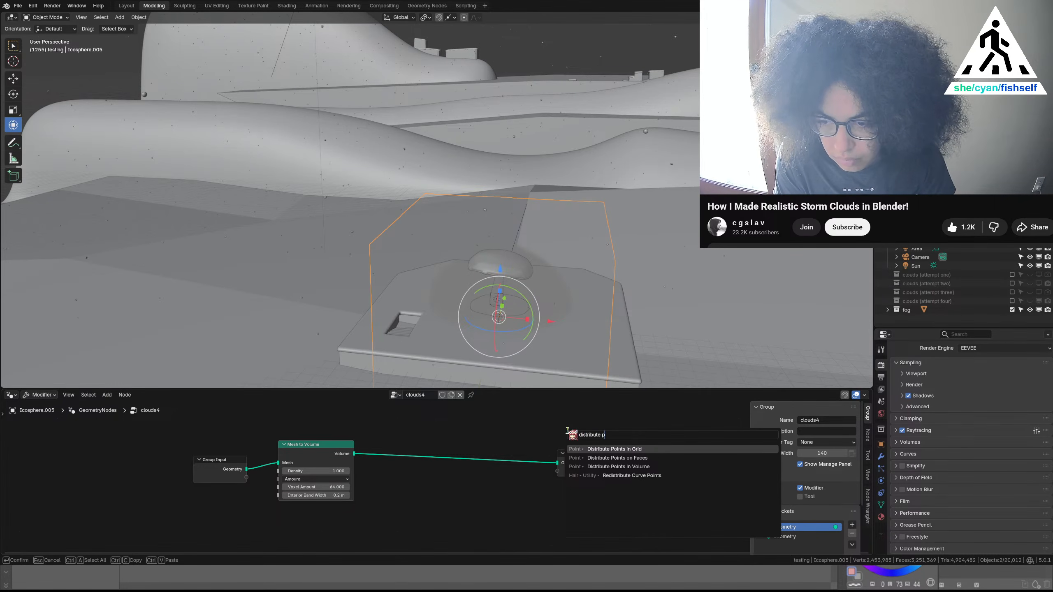
text(oints in volume)
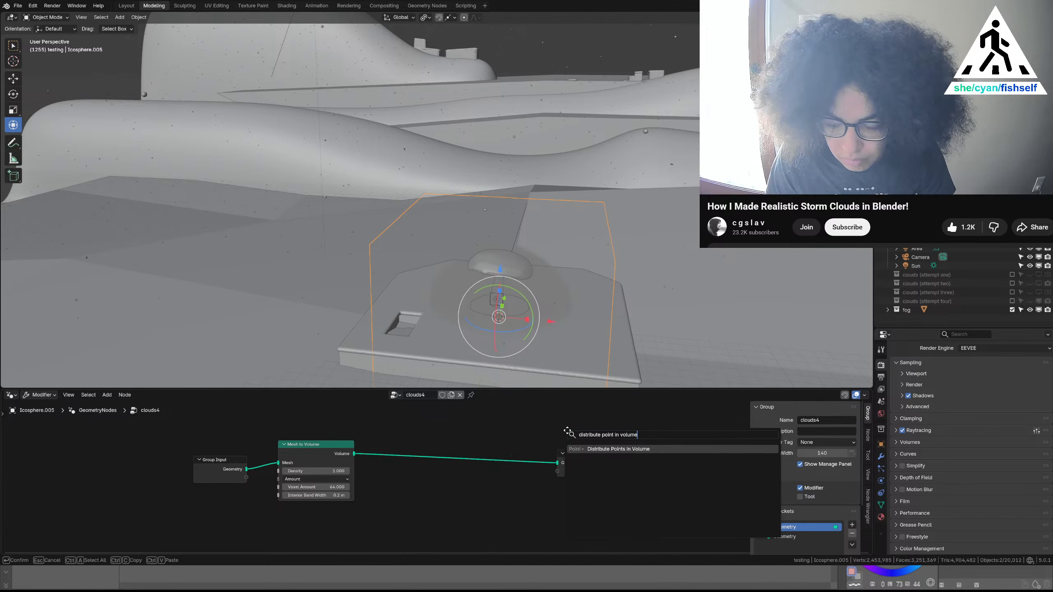
key(Return)
click(451, 439)
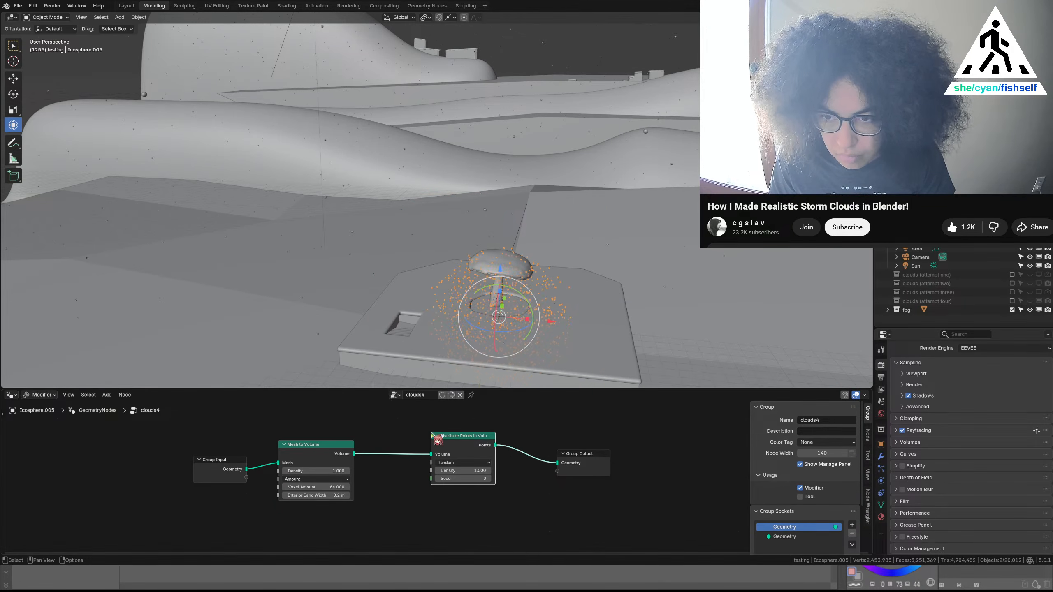
drag(450, 439, 415, 441)
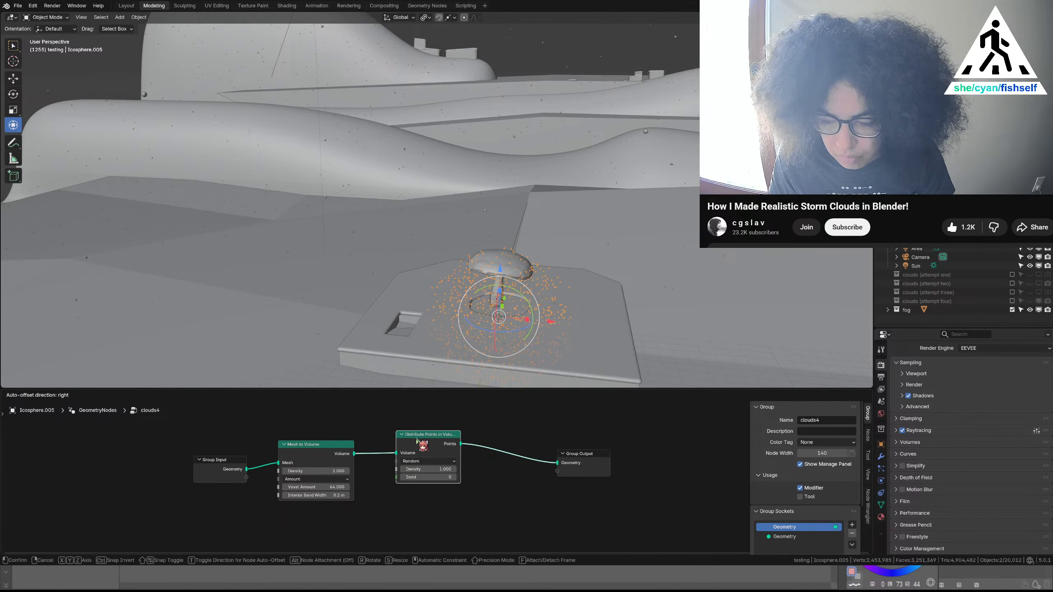
Insert a Points to Volume node on the link between Distribute Points in Volume and Group Output
key(shift+a)
mouse_move(416, 441)
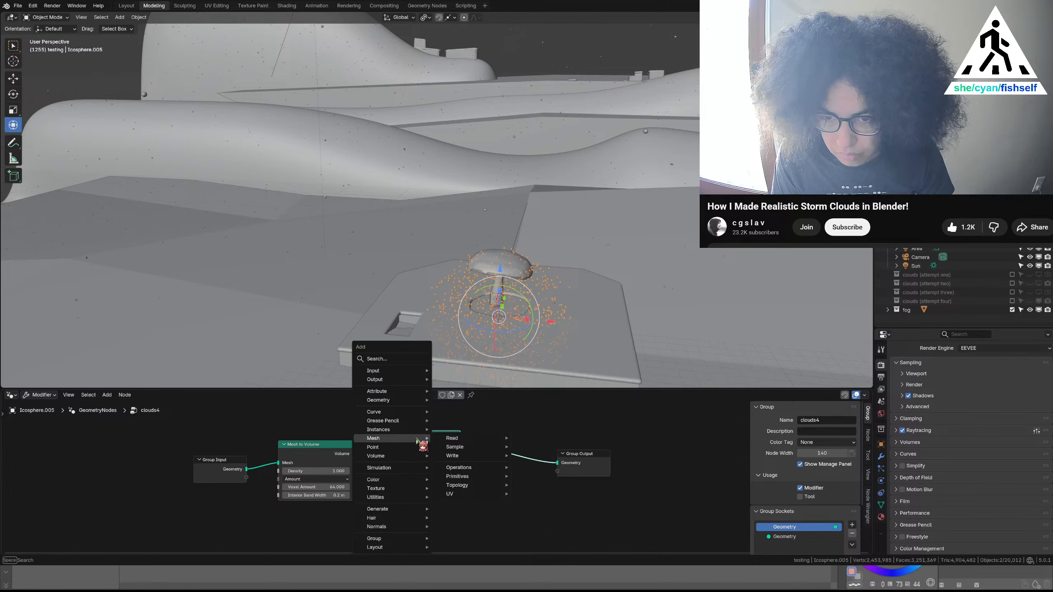
text(vo)
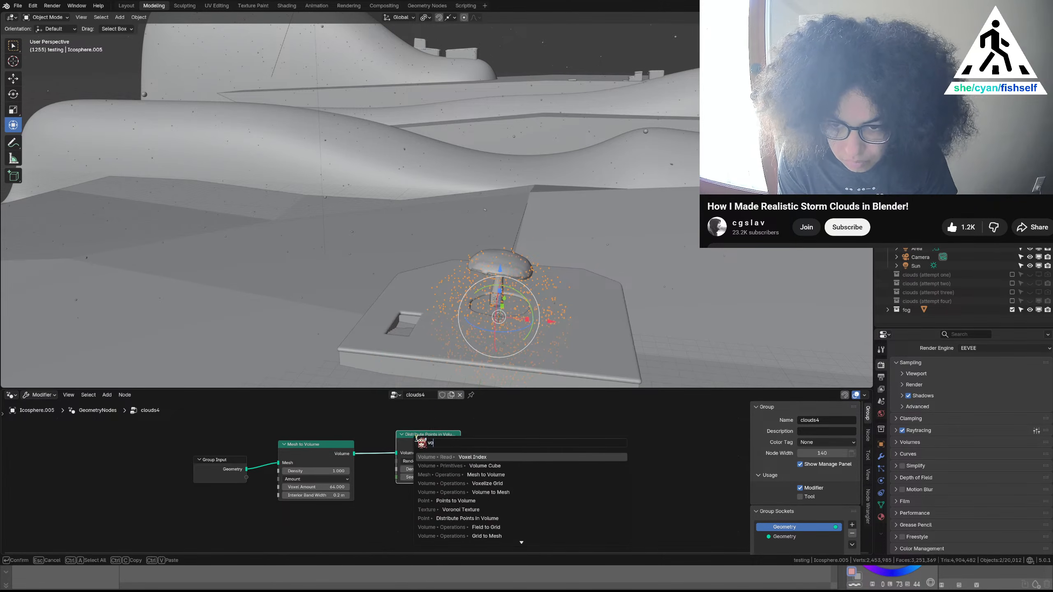
text(lume to mes)
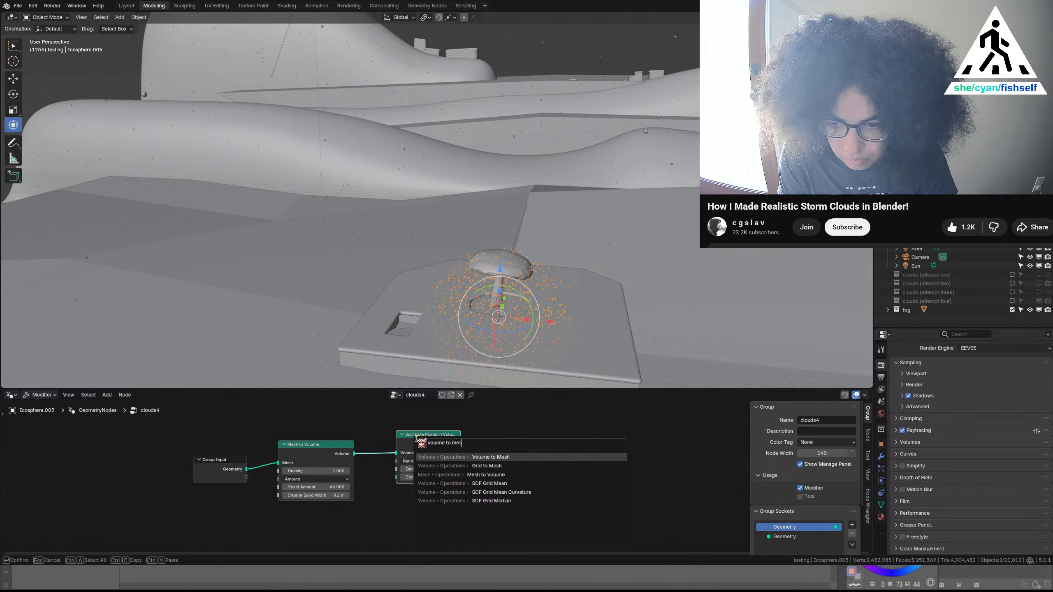
key(BackSpace)
key(BackSpace)
key(BackSpace)
key(BackSpace)
key(BackSpace)
key(BackSpace)
key(BackSpace)
key(BackSpace)
key(BackSpace)
key(BackSpace)
key(BackSpace)
key(BackSpace)
key(BackSpace)
text(po)
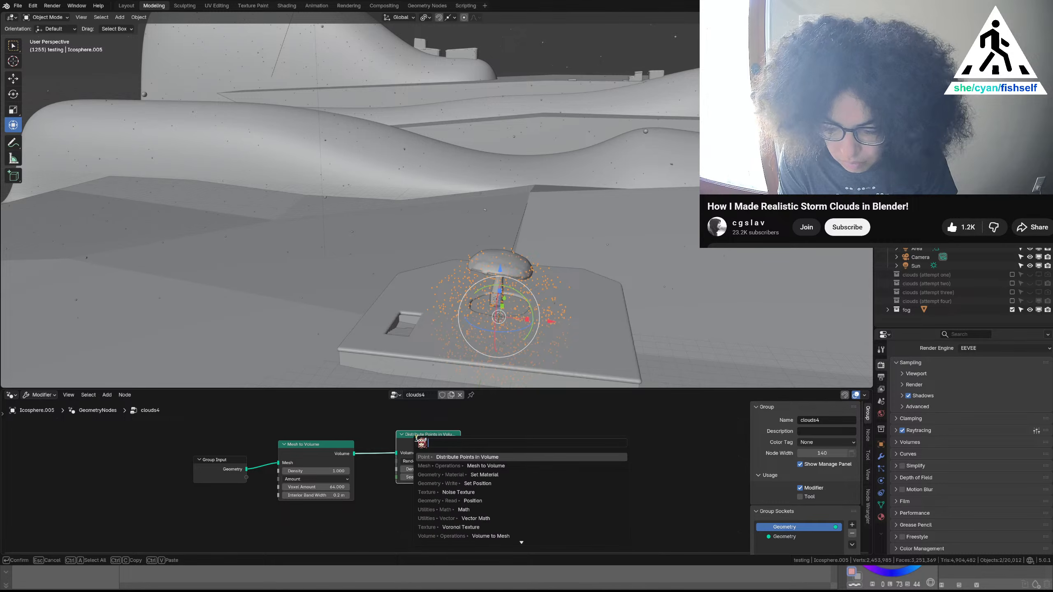
text(ints to vol)
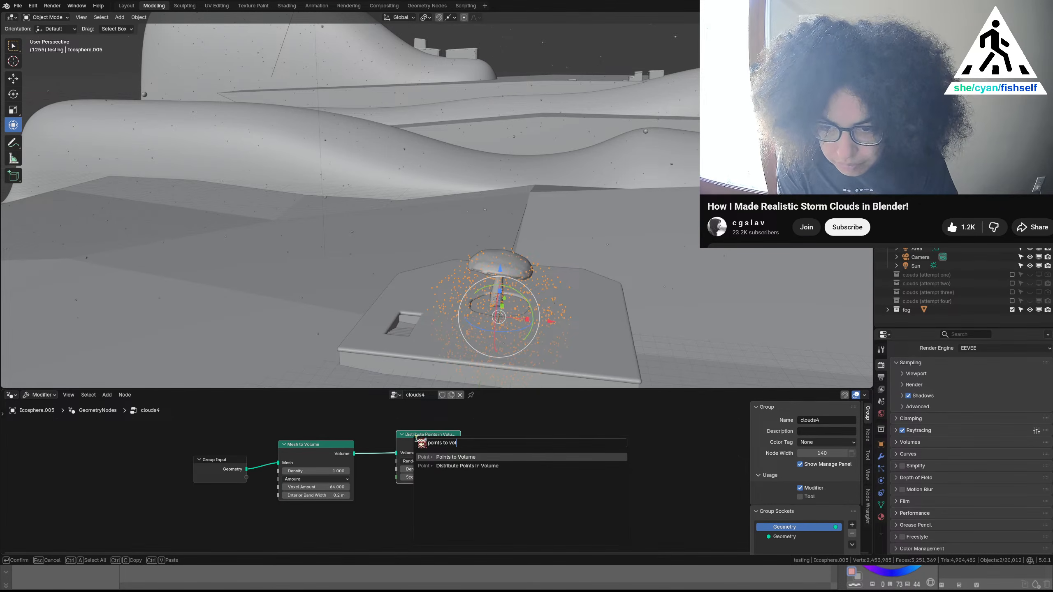
key(Return)
click(488, 440)
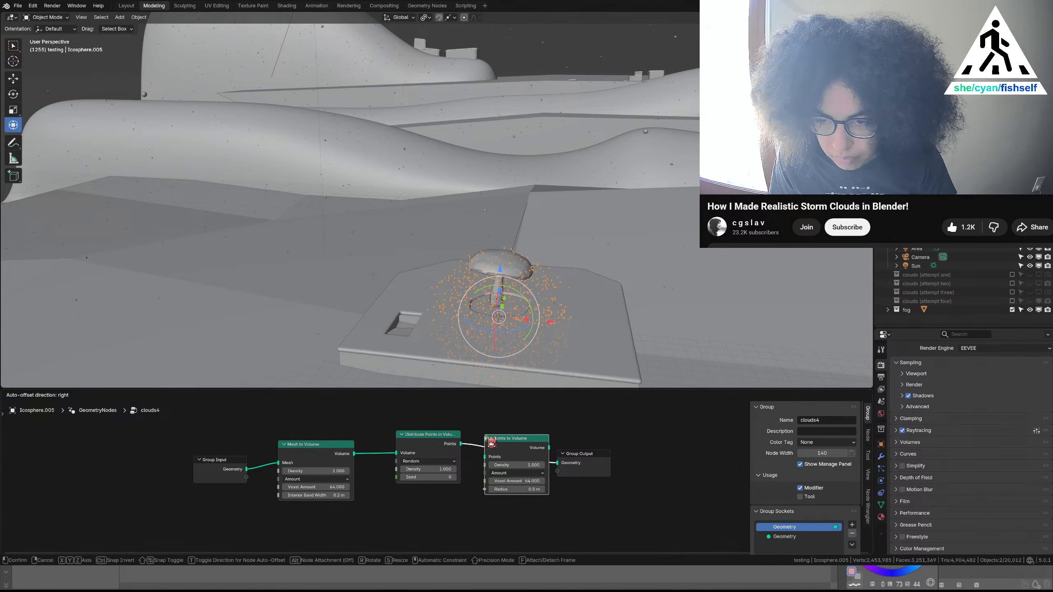
drag(491, 438, 485, 439)
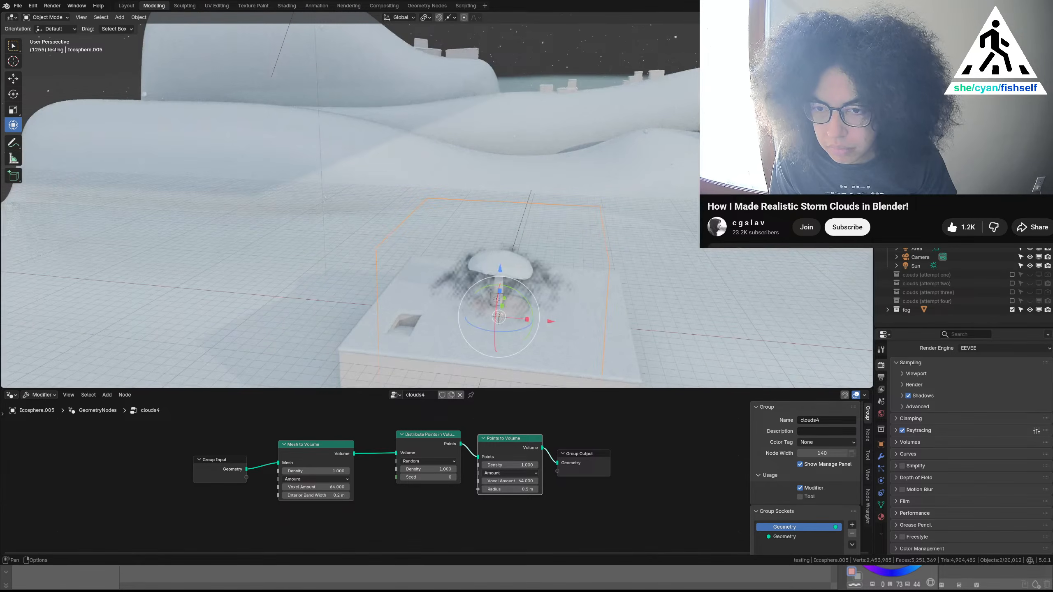
Move Group Output farther away and insert a Volume to Mesh node between Points to Volume and Group Output
middle_drag(351, 486, 152, 483)
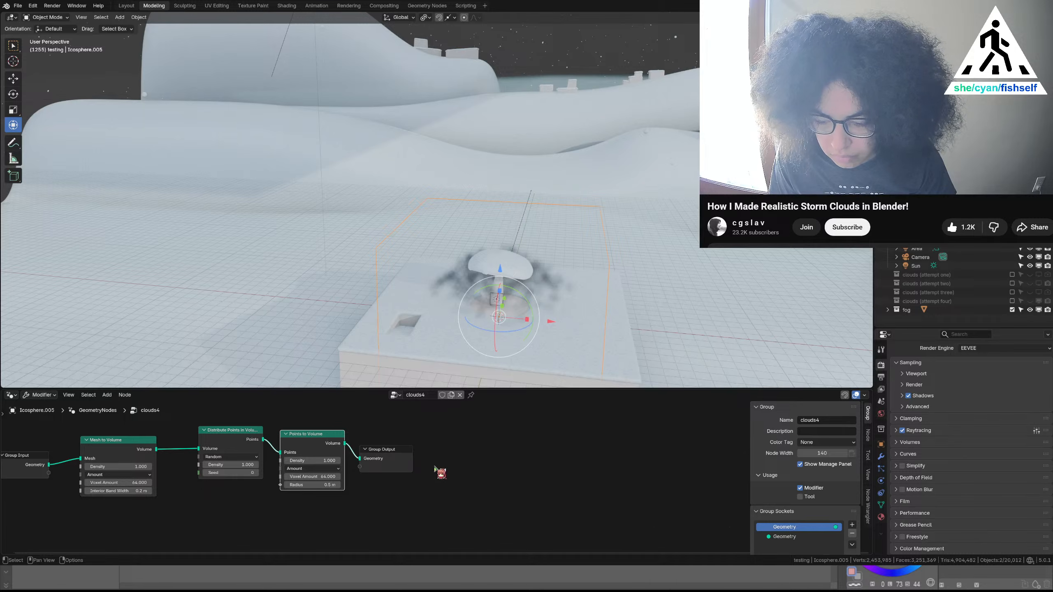
key(g)
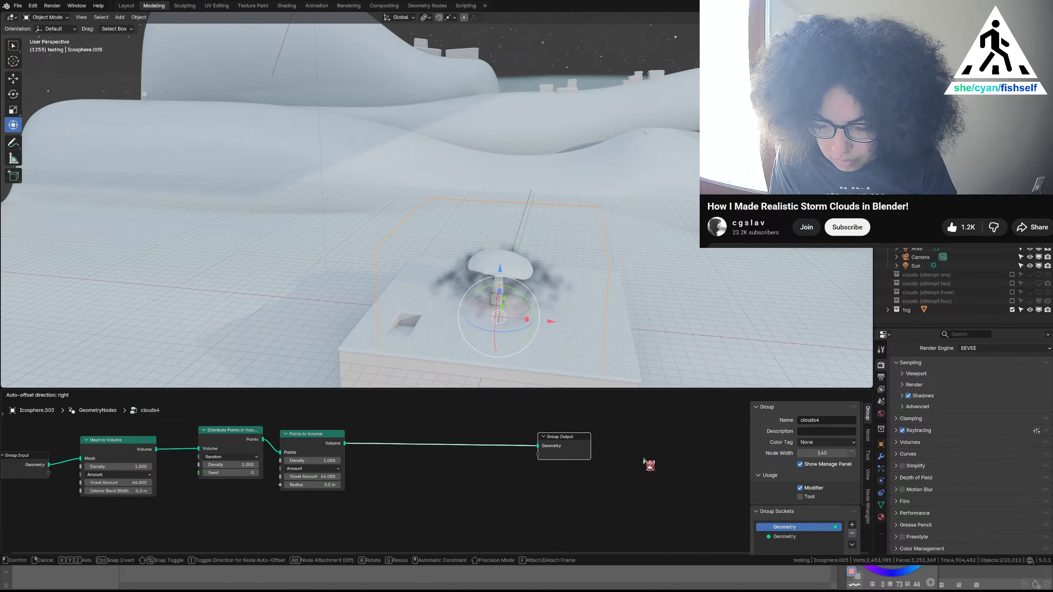
click(644, 460)
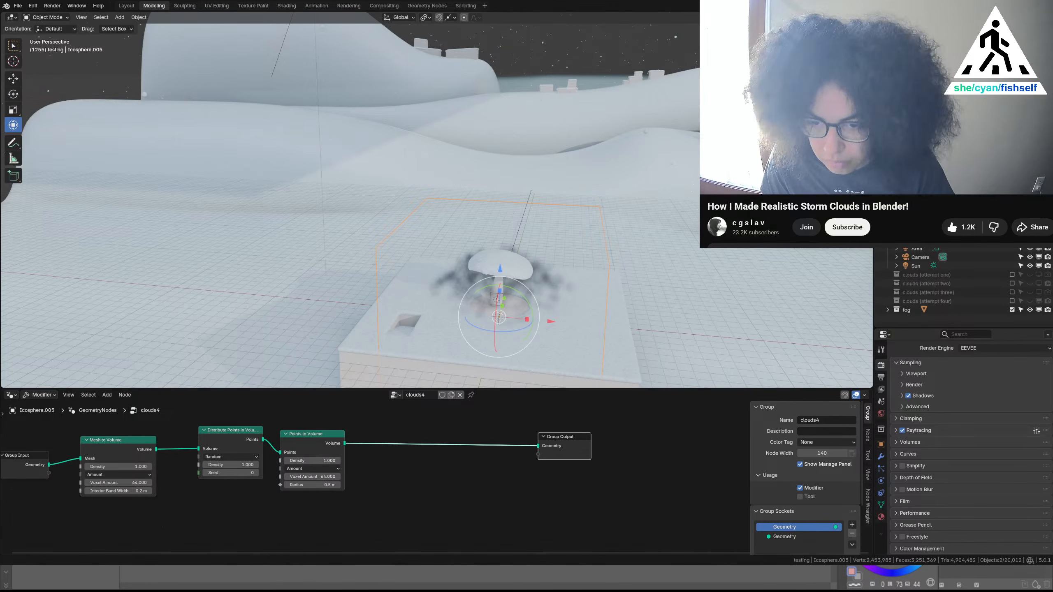
key(shift+a)
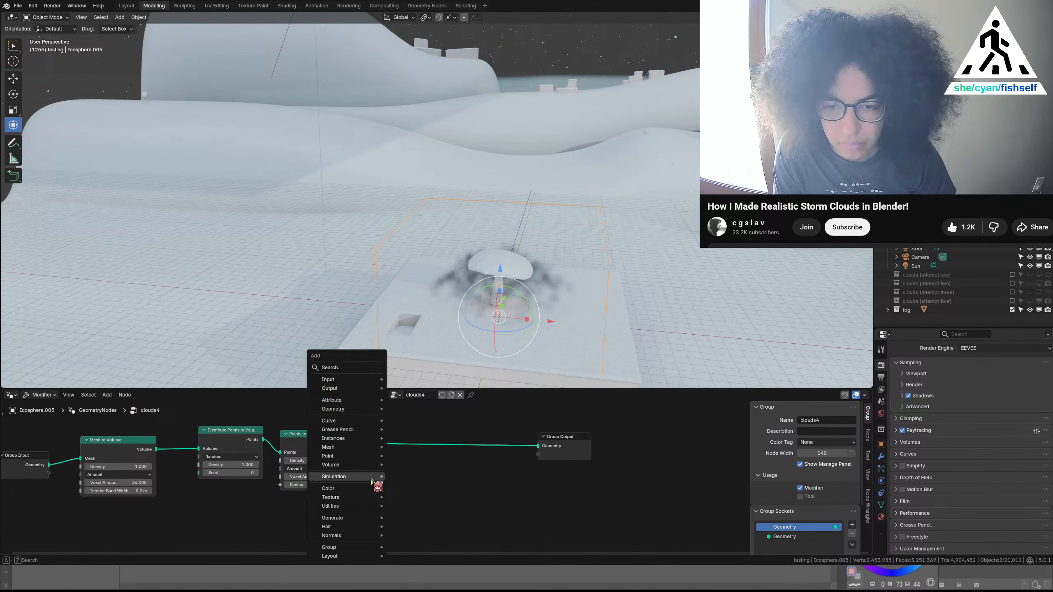
text(volume to mesh)
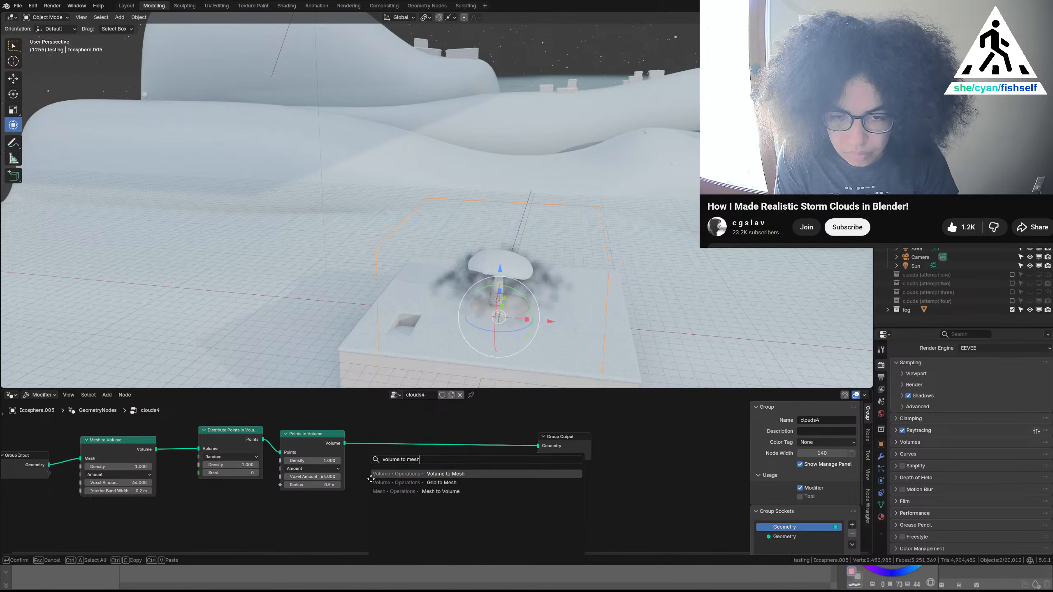
key(Return)
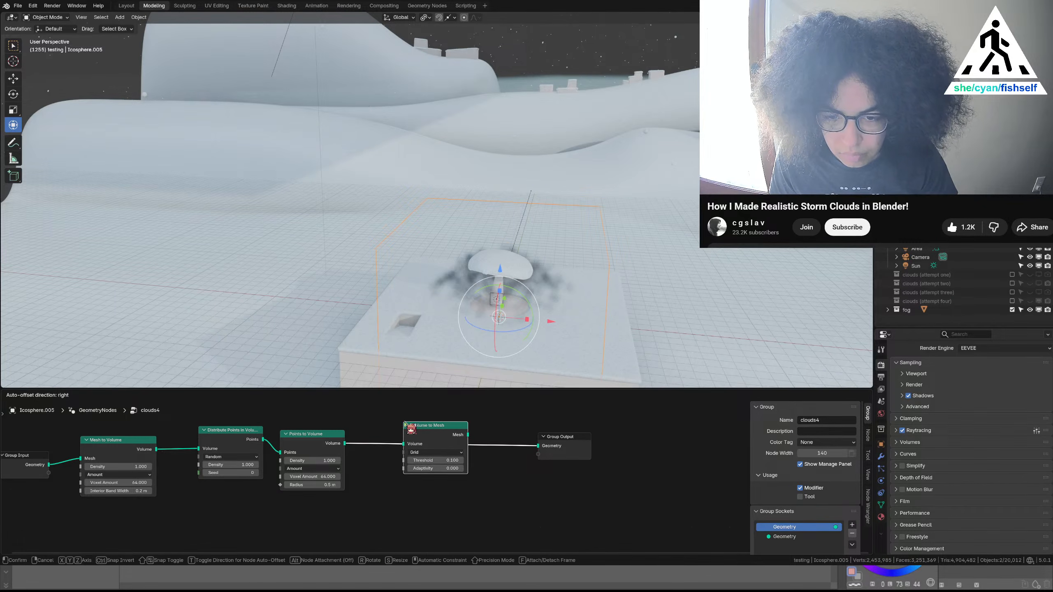
click(406, 430)
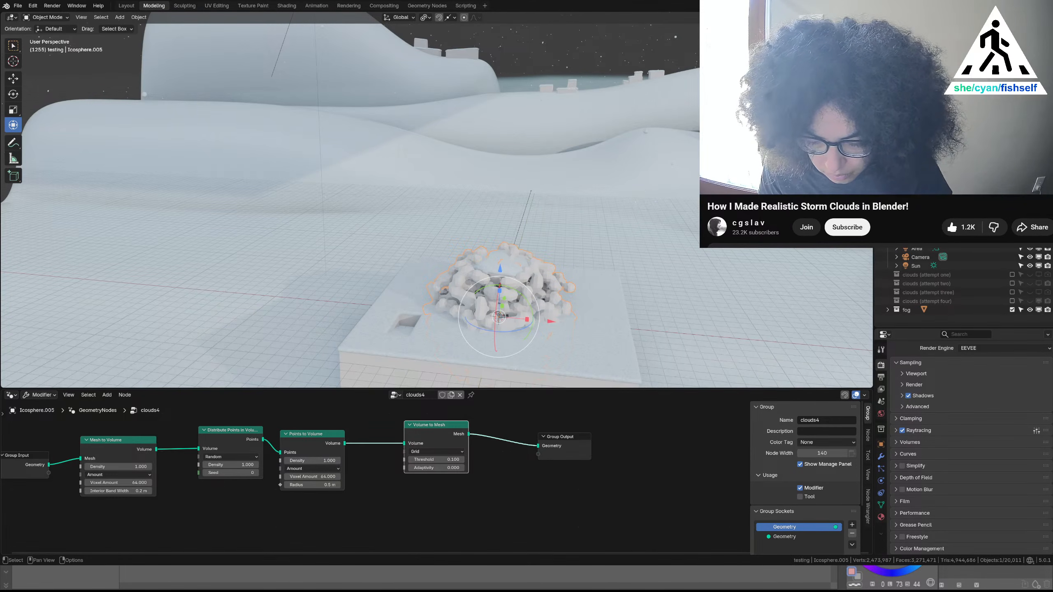
Set the Density of the Distribute Points in Volume node to 5
middle_drag(100, 445, 197, 459)
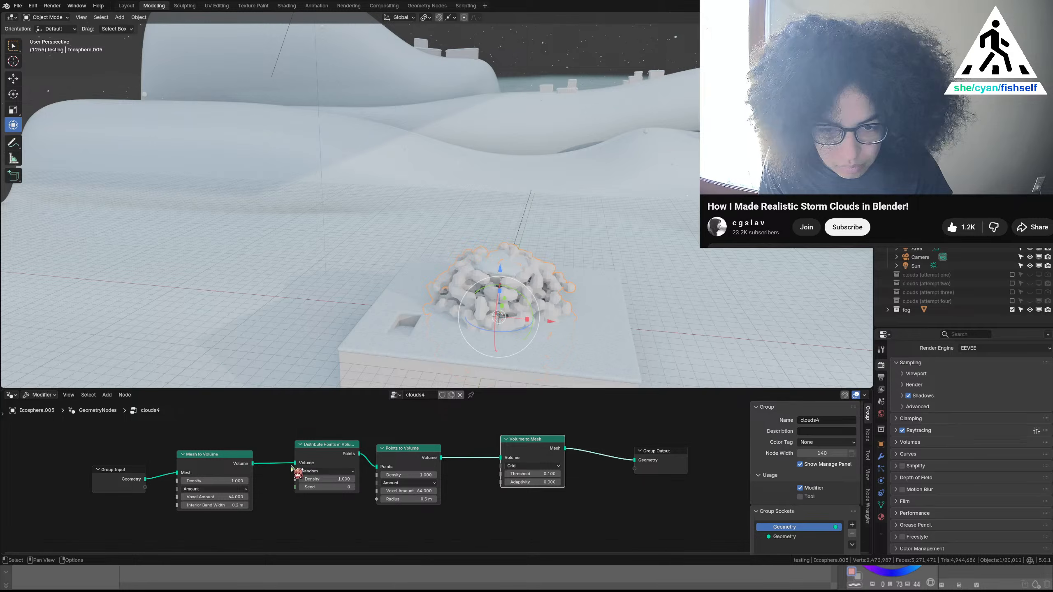
click(335, 480)
text(5)
key(Return)
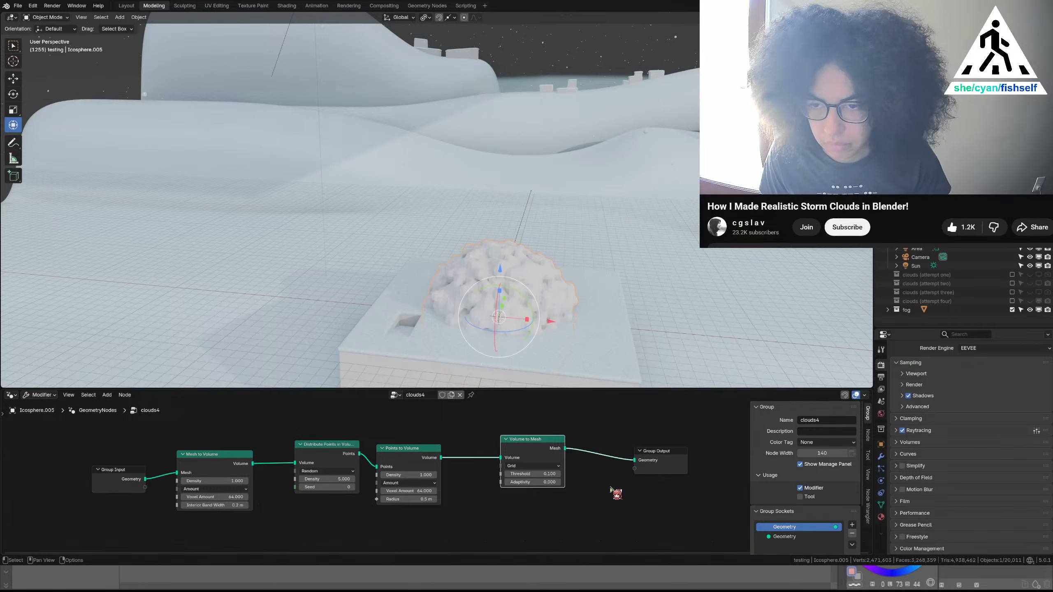
Insert a second Mesh to Volume node on the link between Volume to Mesh and Group Output
key(shift+a)
text(mesh to volume)
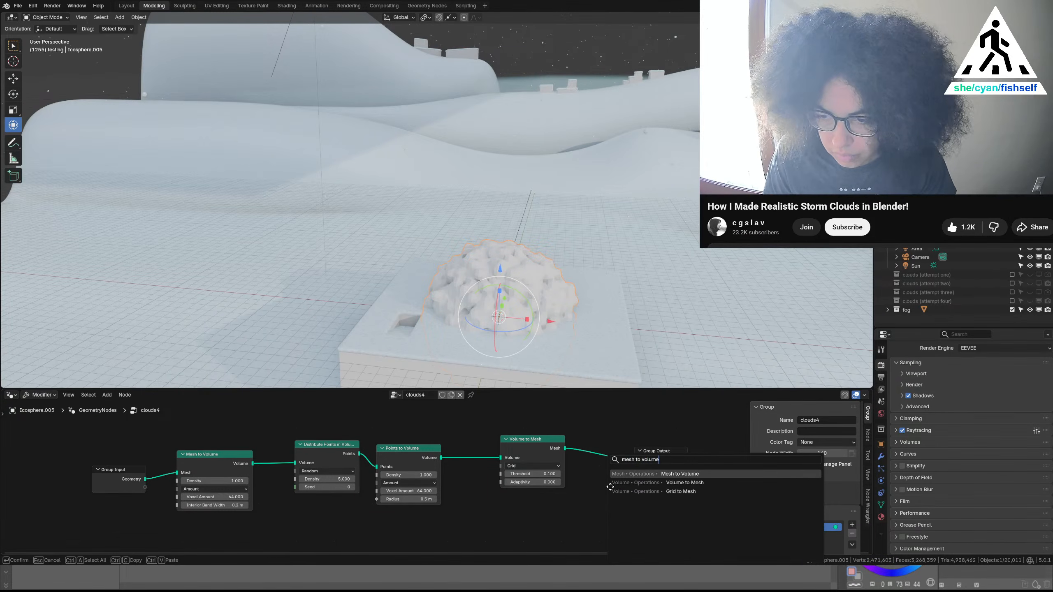
click(616, 492)
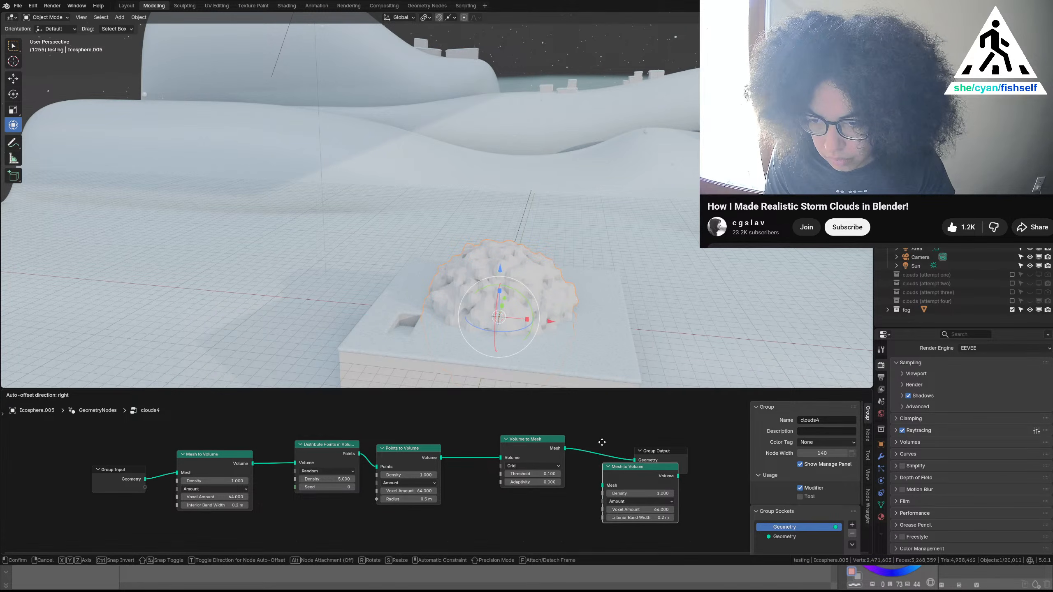
click(593, 415)
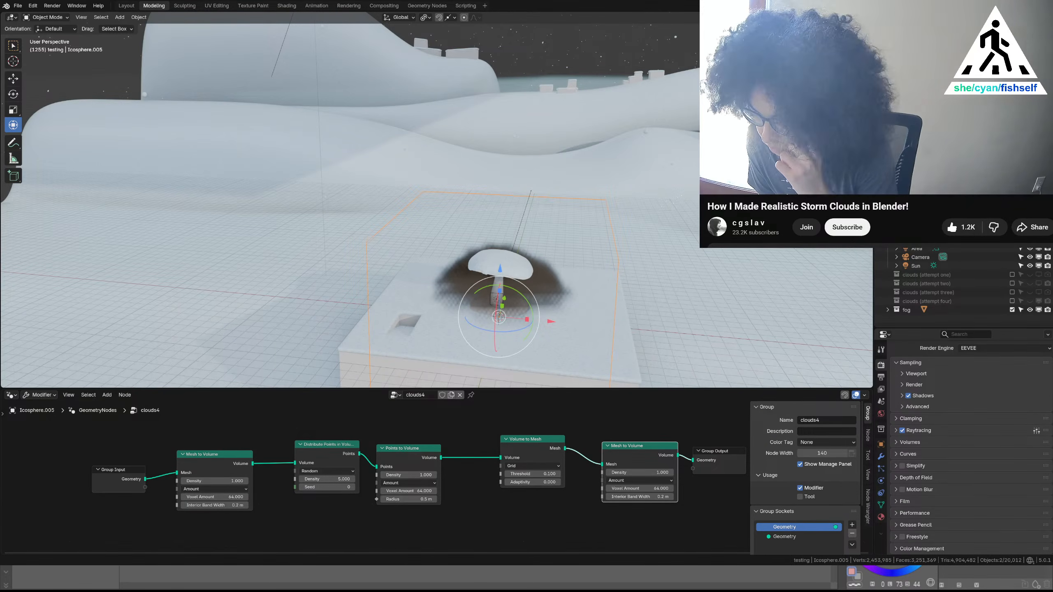
Assign a Sky Texture to the world background color and turn off its Sun Disc
click(881, 414)
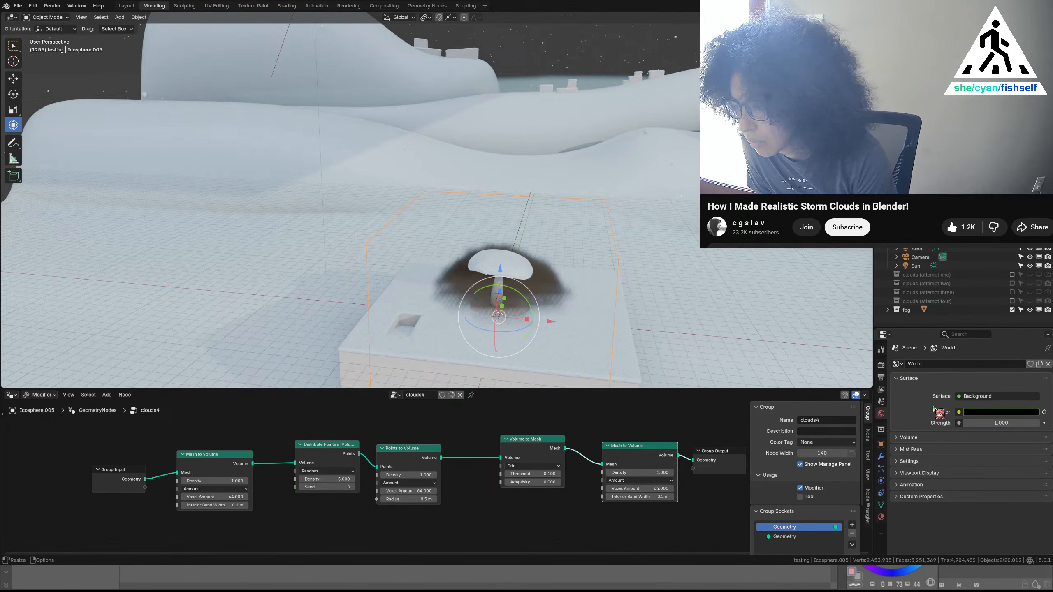
click(959, 412)
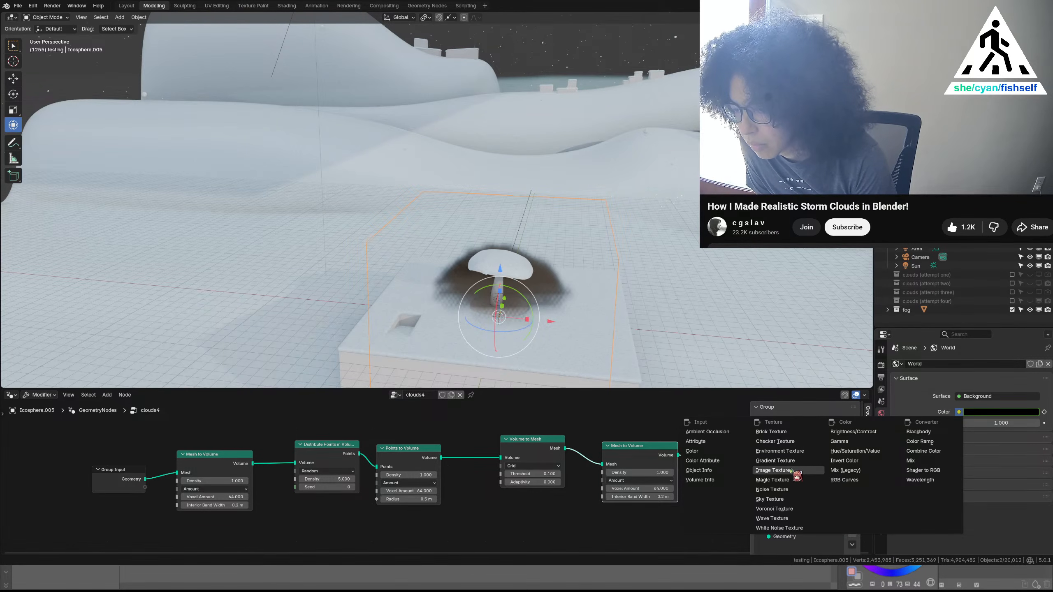
click(782, 499)
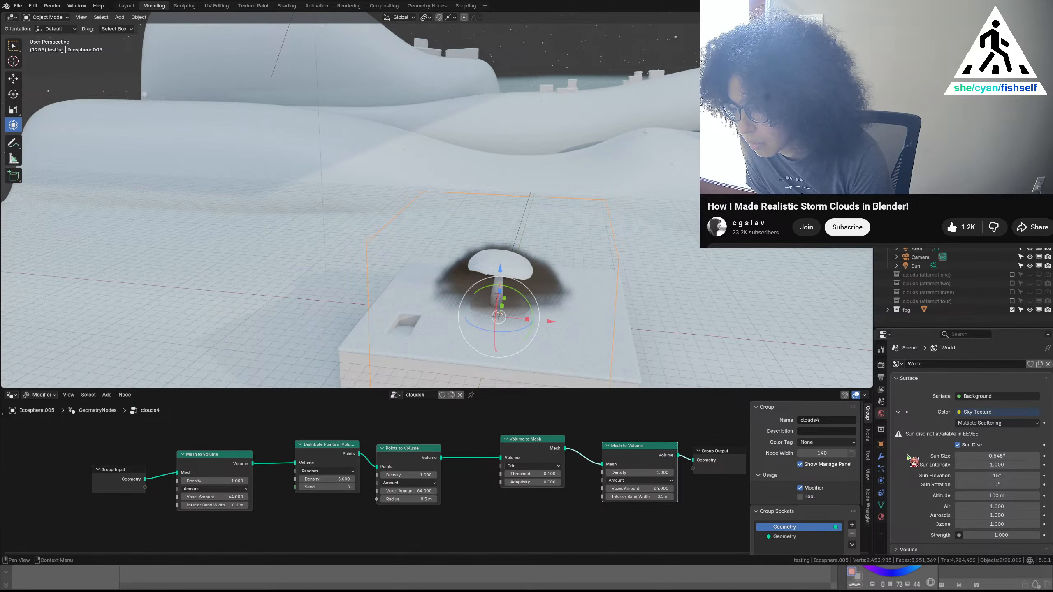
click(958, 445)
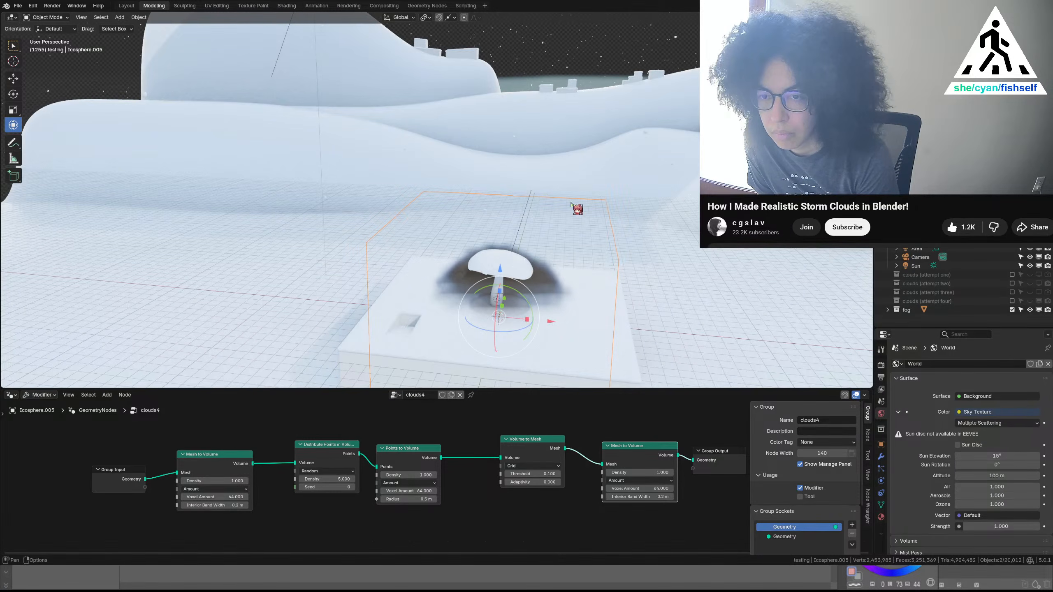
Raise the ico sphere cloud about 10 m along the Z axis, above the mushroom
mouse_move(555, 301)
middle_down()
mouse_move(536, 299)
mouse_move(547, 298)
middle_up()
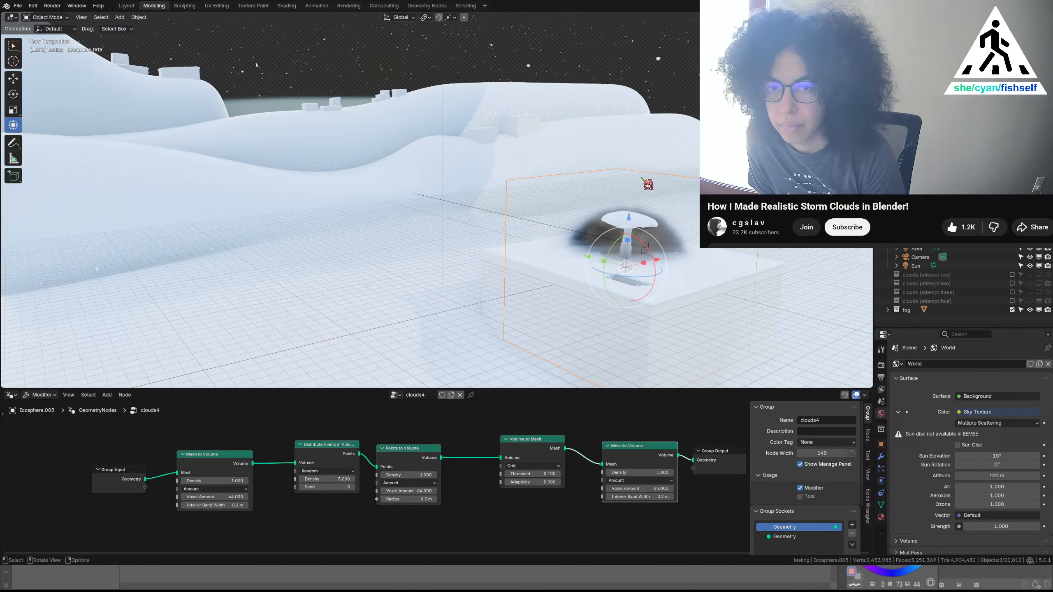
shift+middle_drag(596, 218, 463, 258)
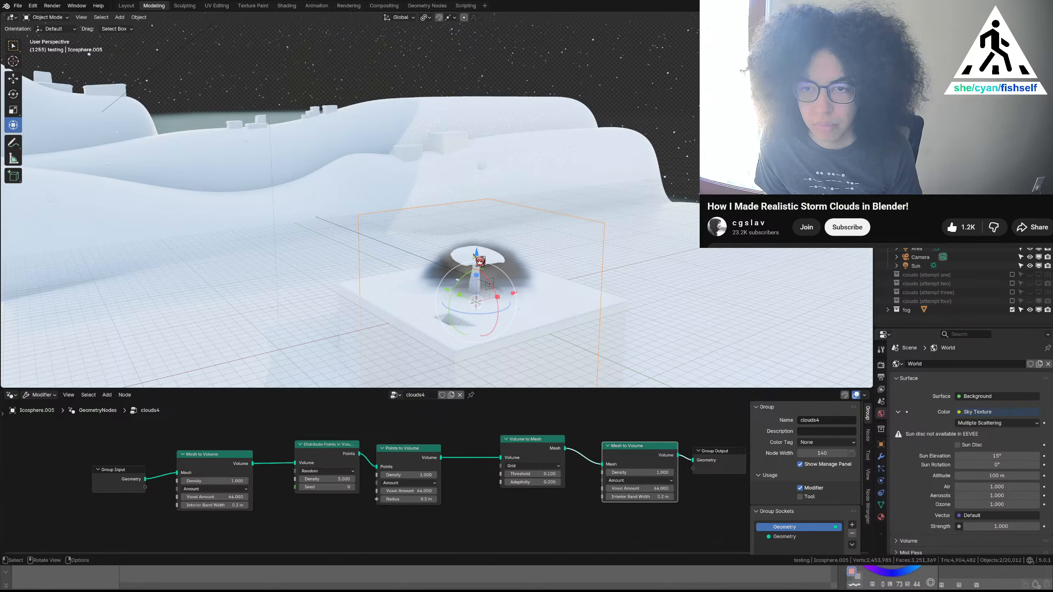
drag(477, 252, 490, 141)
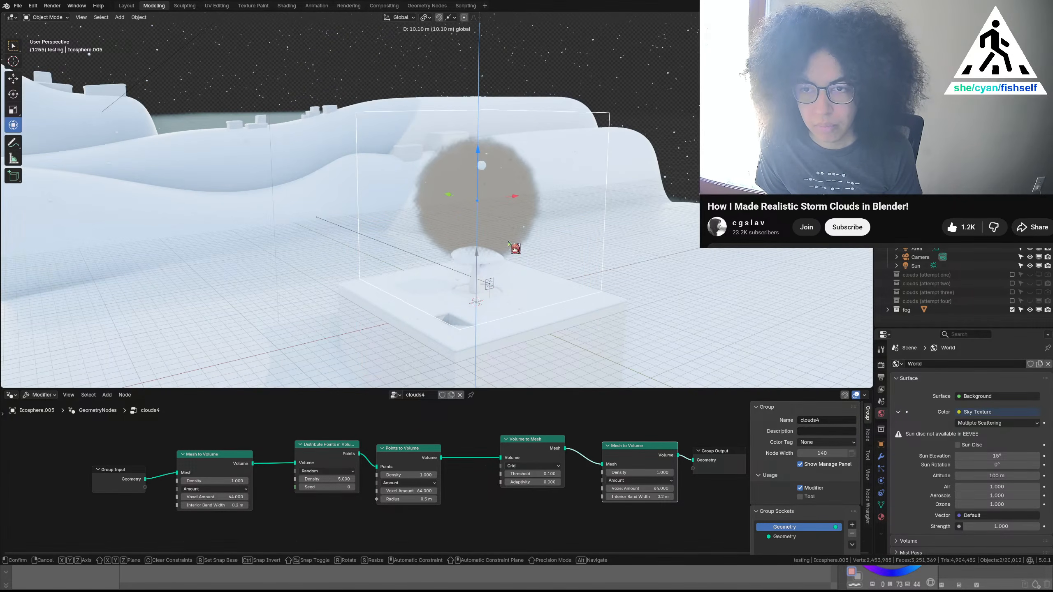
middle_drag(469, 251, 376, 253)
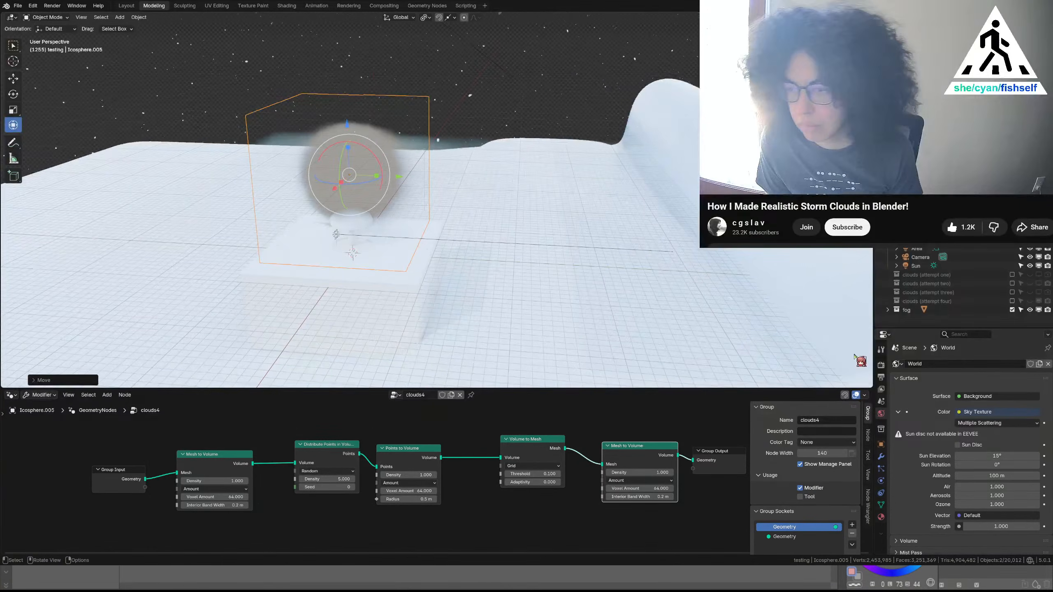
Replace the world background's Sky Texture with a Color input
click(961, 413)
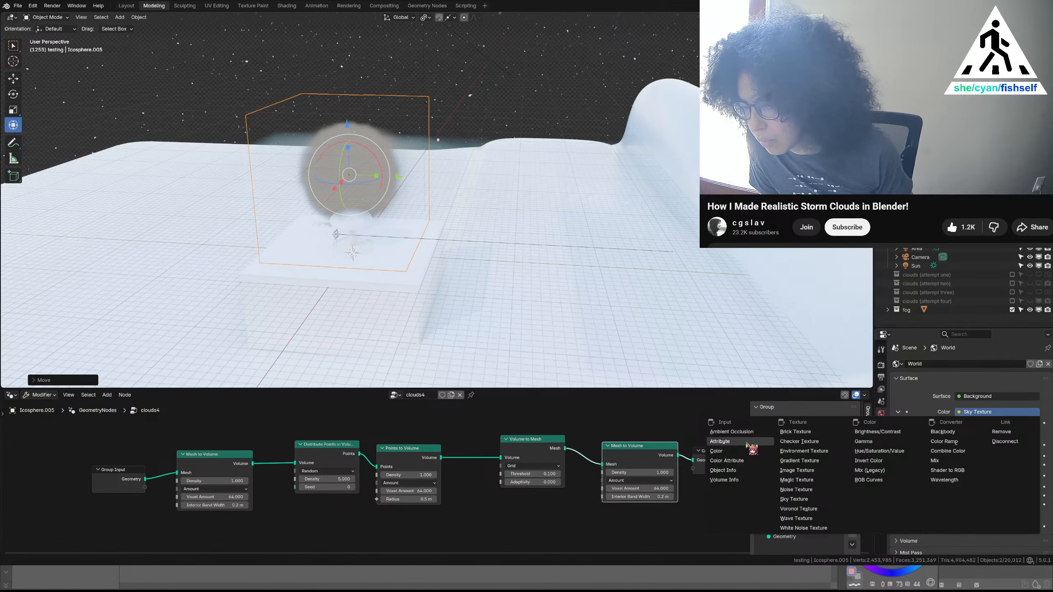
click(716, 450)
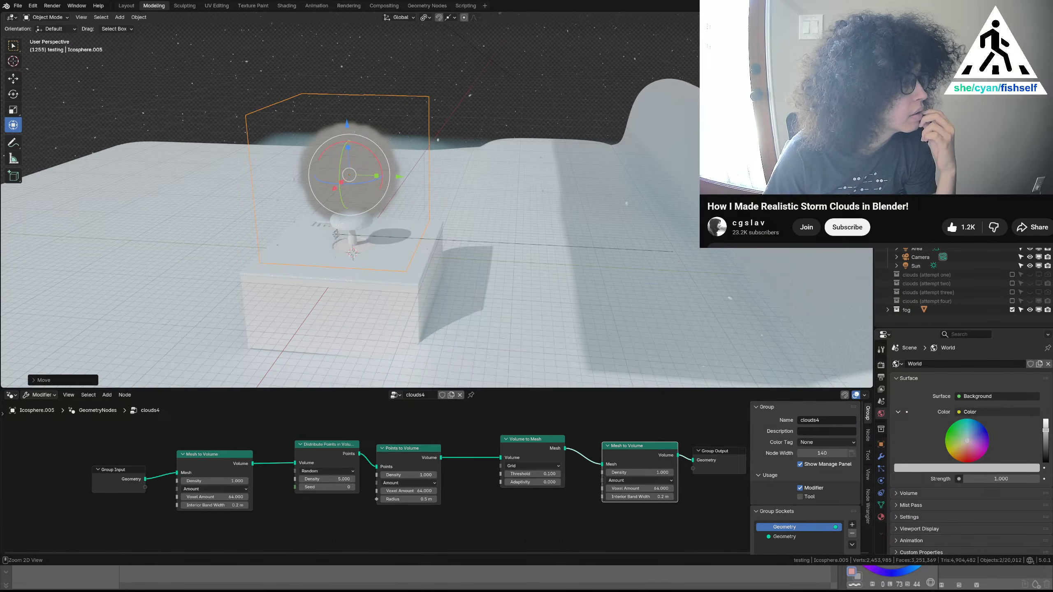
Undo the world background changes, the cloud's move and the insertion of the second Mesh to Volume node
key(ctrl+z)
key(ctrl+z)
key(ctrl+z)
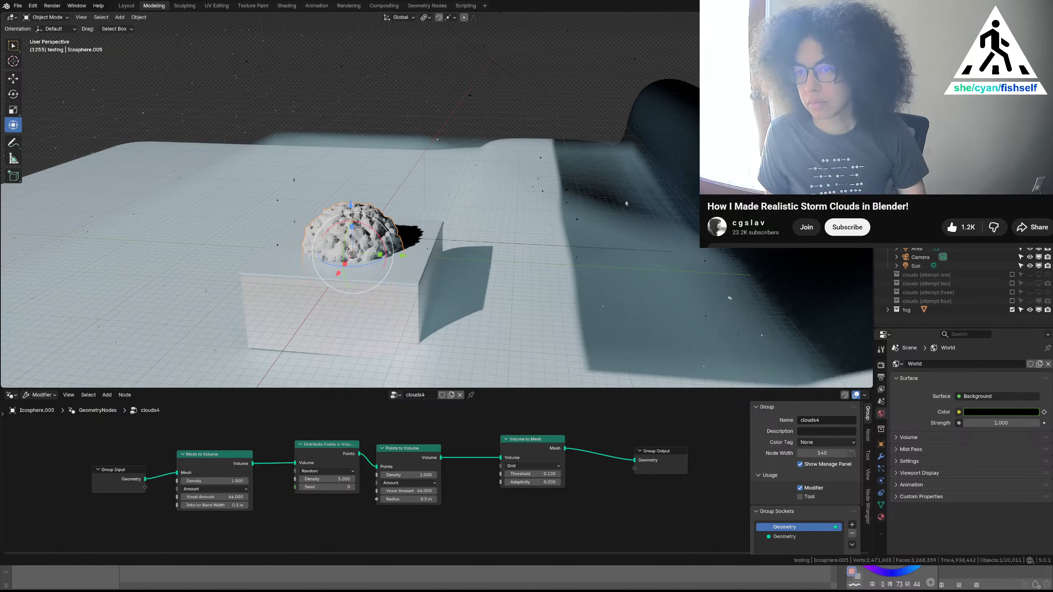
Redo the insertion of the second Mesh to Volume node between Volume to Mesh and Group Output
middle_drag(647, 172, 641, 169)
key(shift+a)
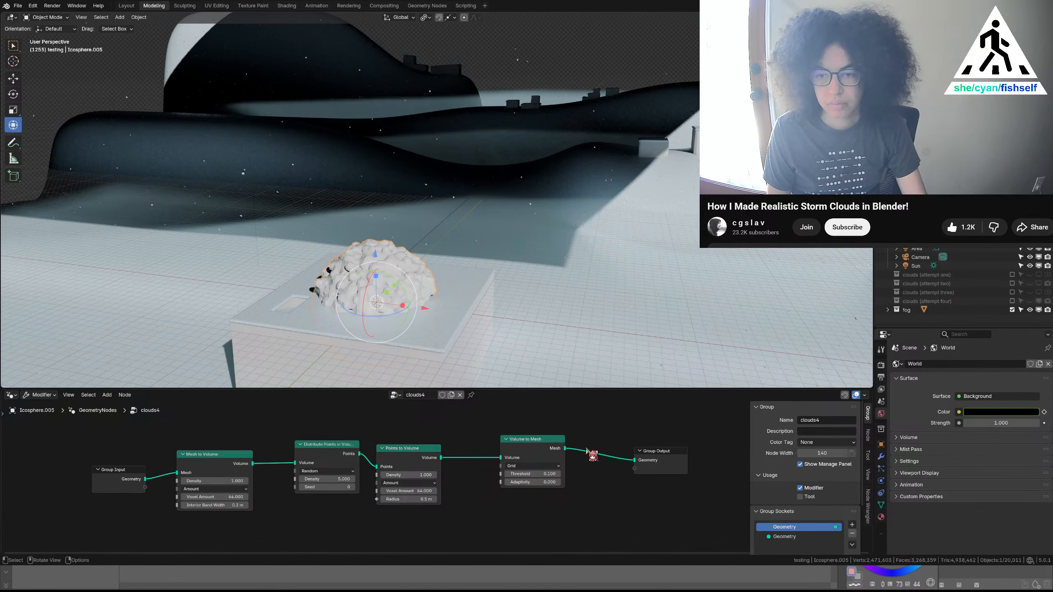
key(ctrl+shift+z)
key(ctrl+shift+z)
key(ctrl+shift+z)
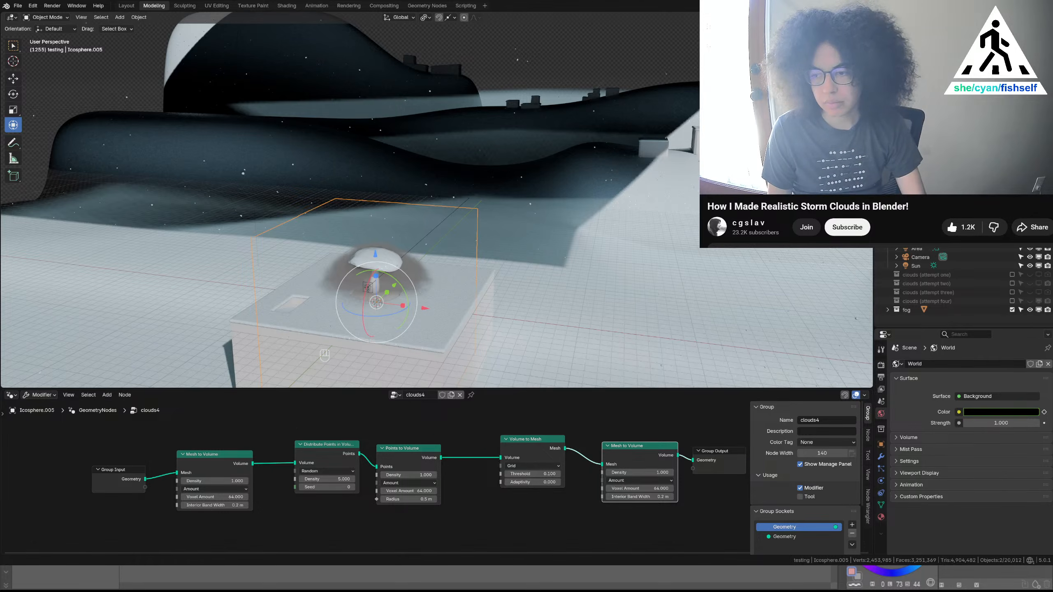
Save the scene file
key(ctrl)
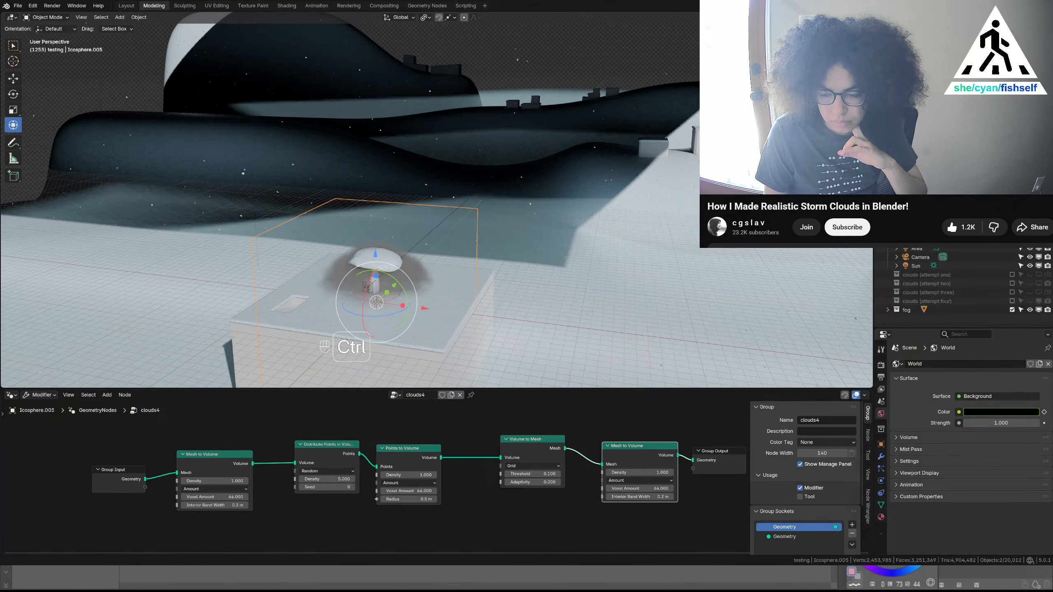
key(ctrl+s)
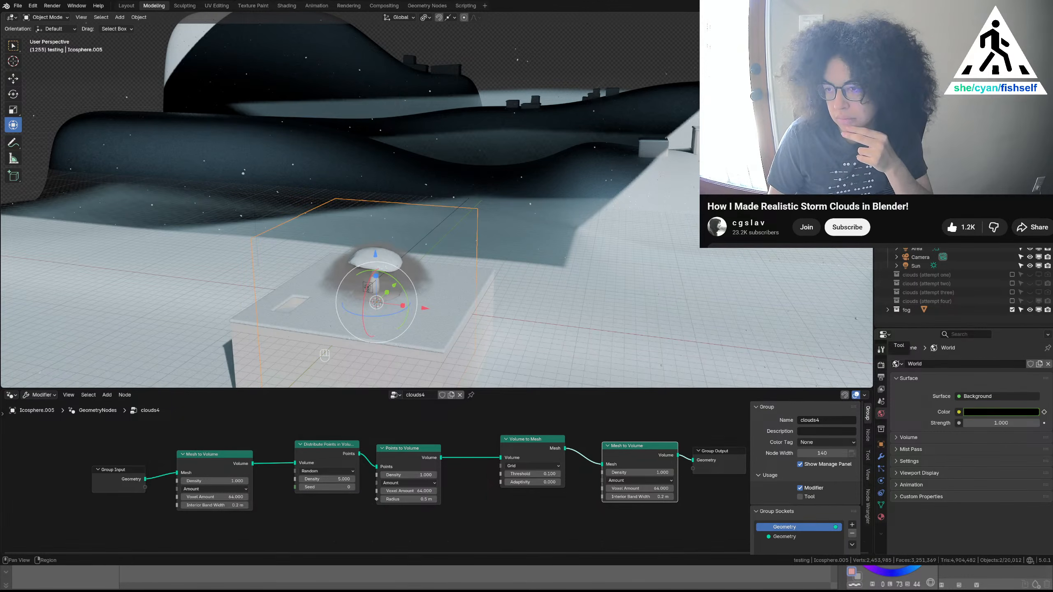
Preview the cloud with the Cycles render engine and switch the scene back to EEVEE
click(882, 351)
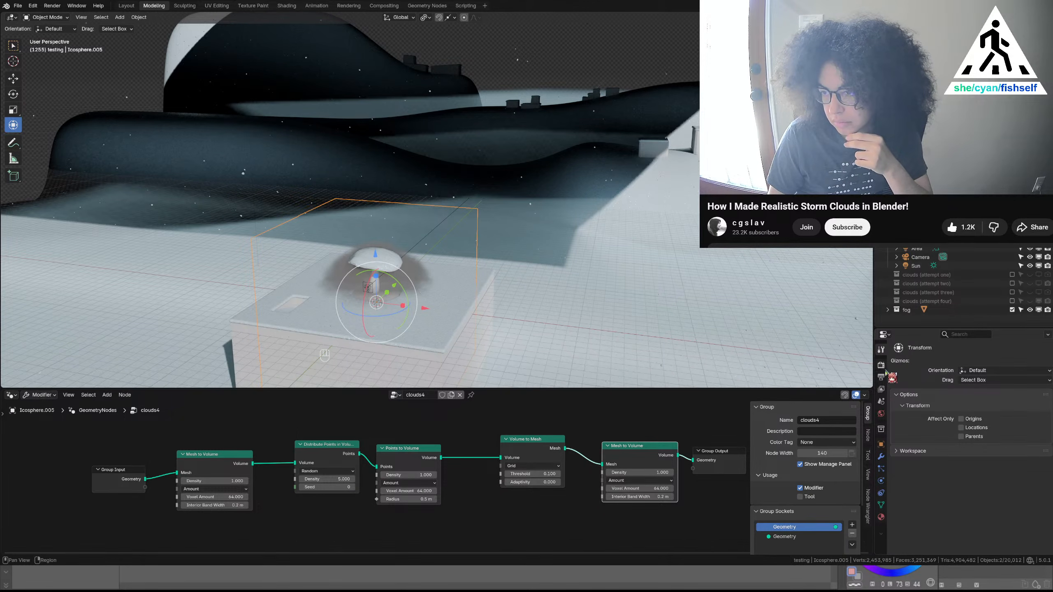
click(881, 365)
click(986, 364)
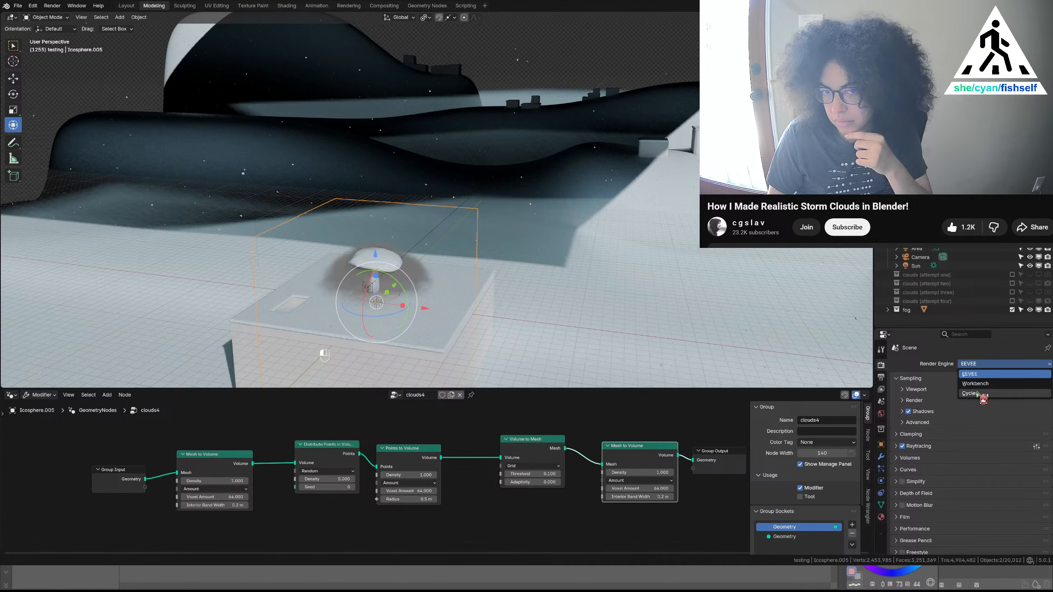
click(979, 395)
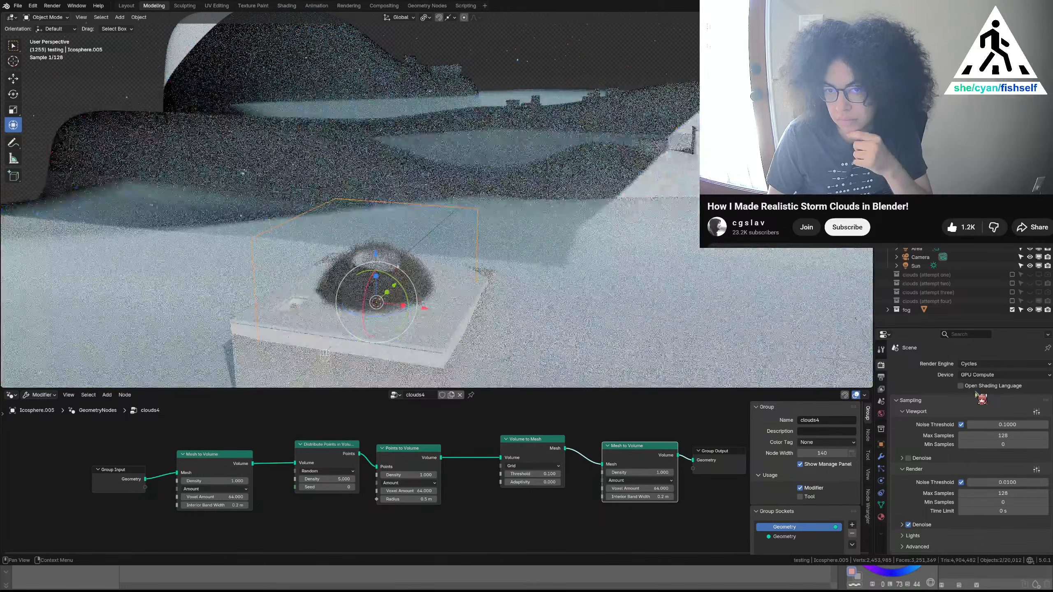
click(975, 364)
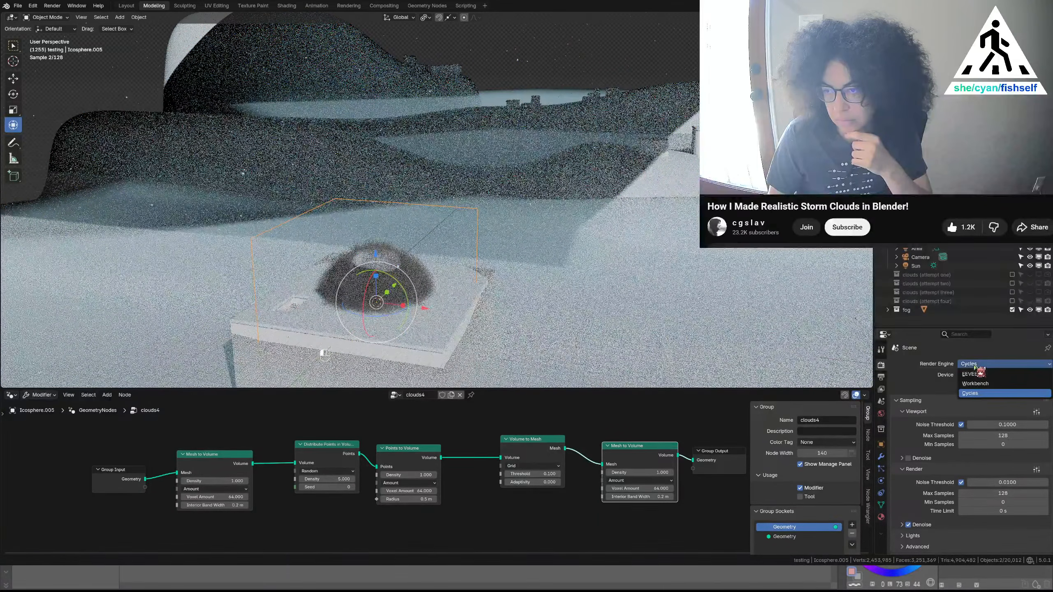
click(977, 374)
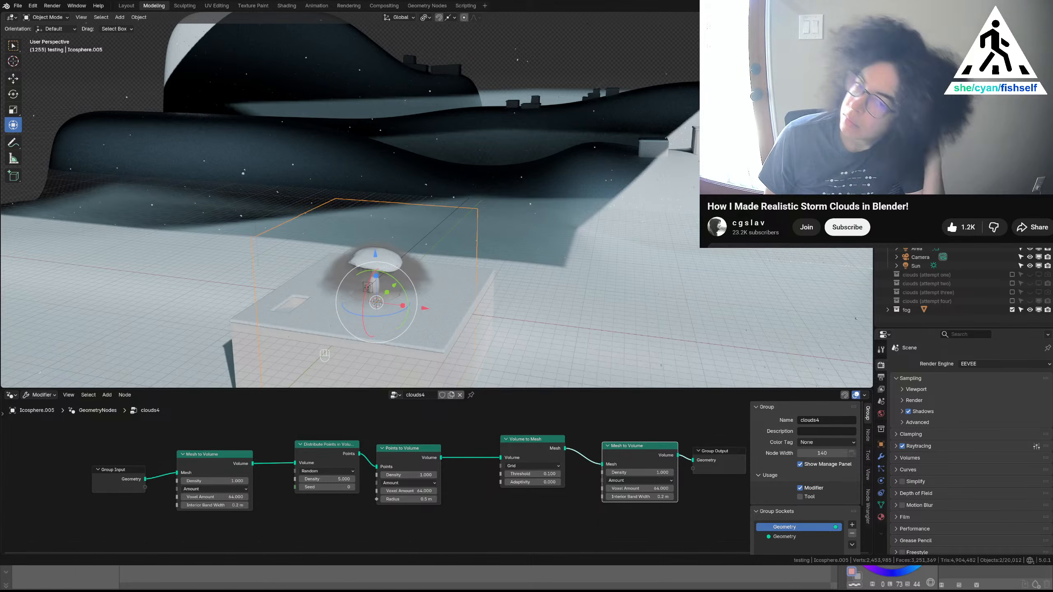
Delete the ico sphere cloud and the "clouds (attempt four)" collection, and save the scene file
middle_drag(558, 147, 560, 143)
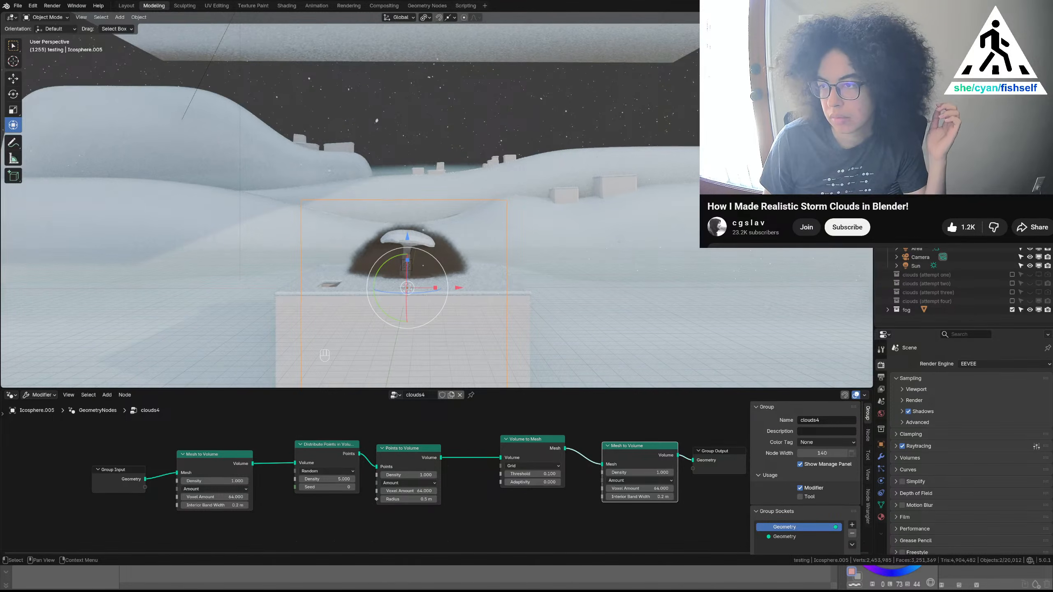
click(324, 355)
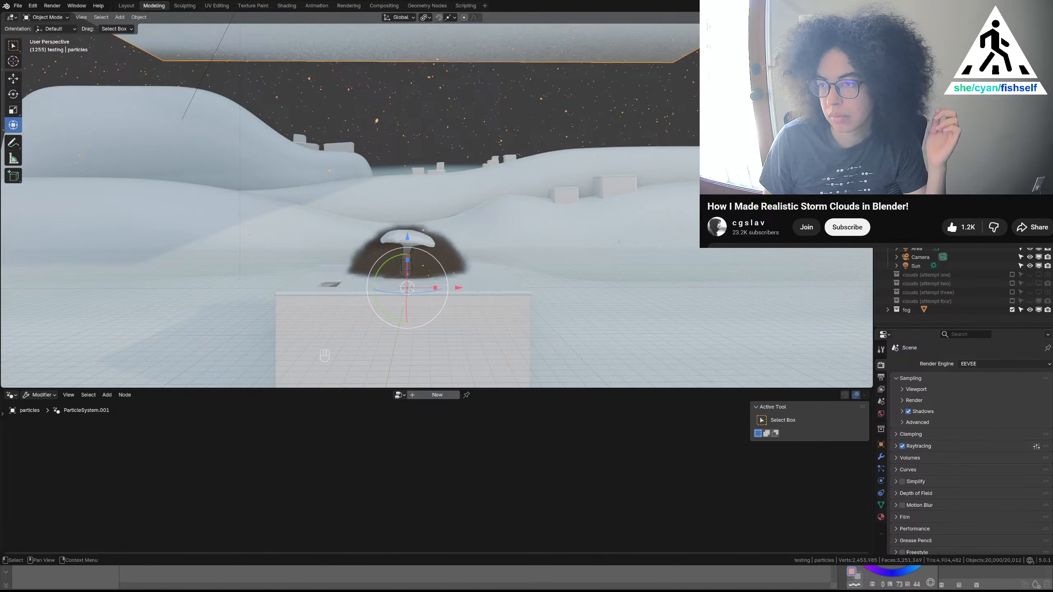
click(325, 354)
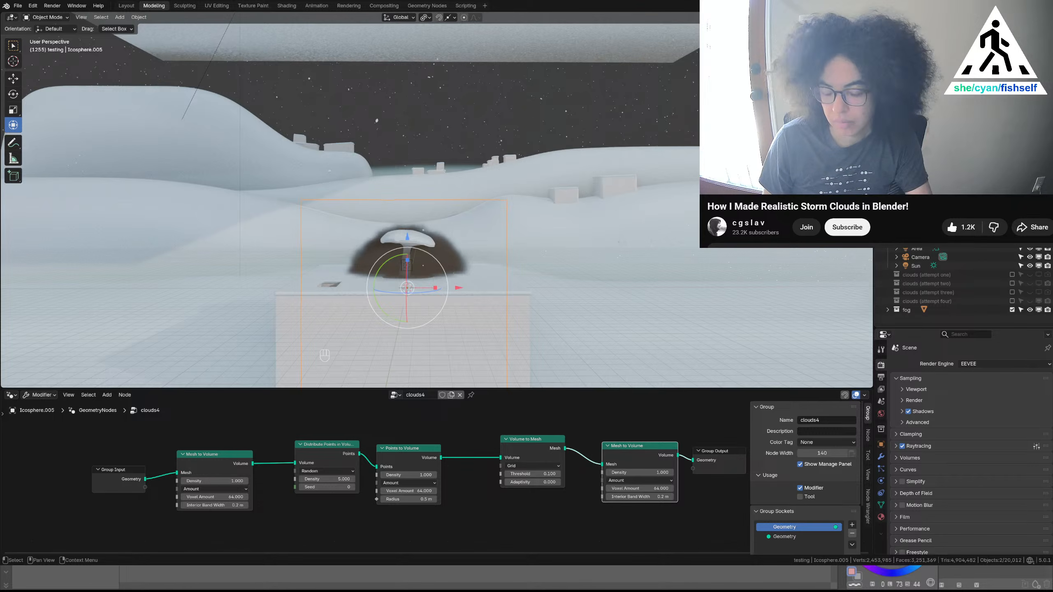
key(Delete)
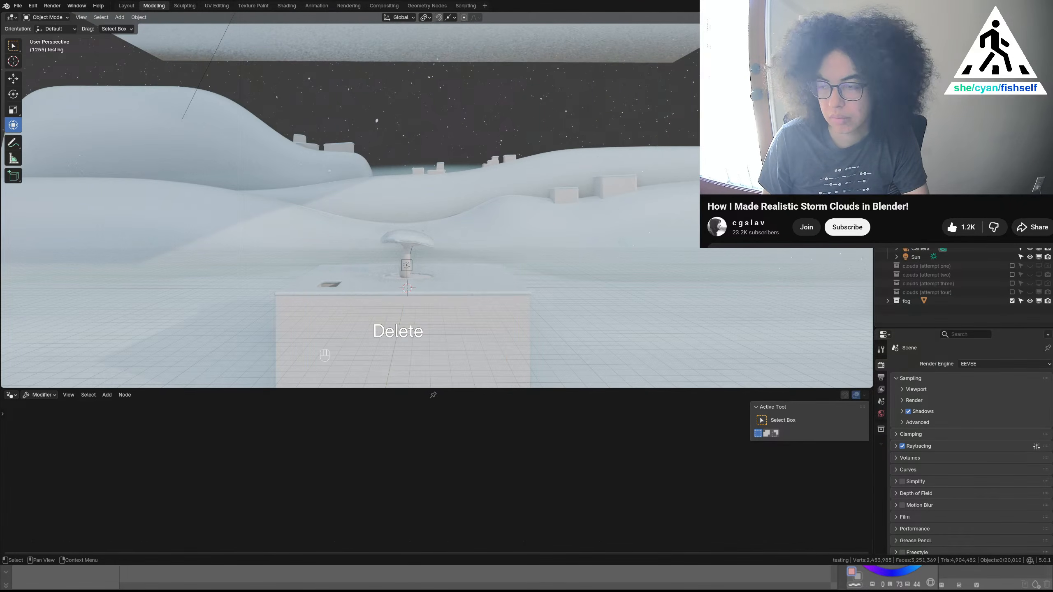
click(956, 293)
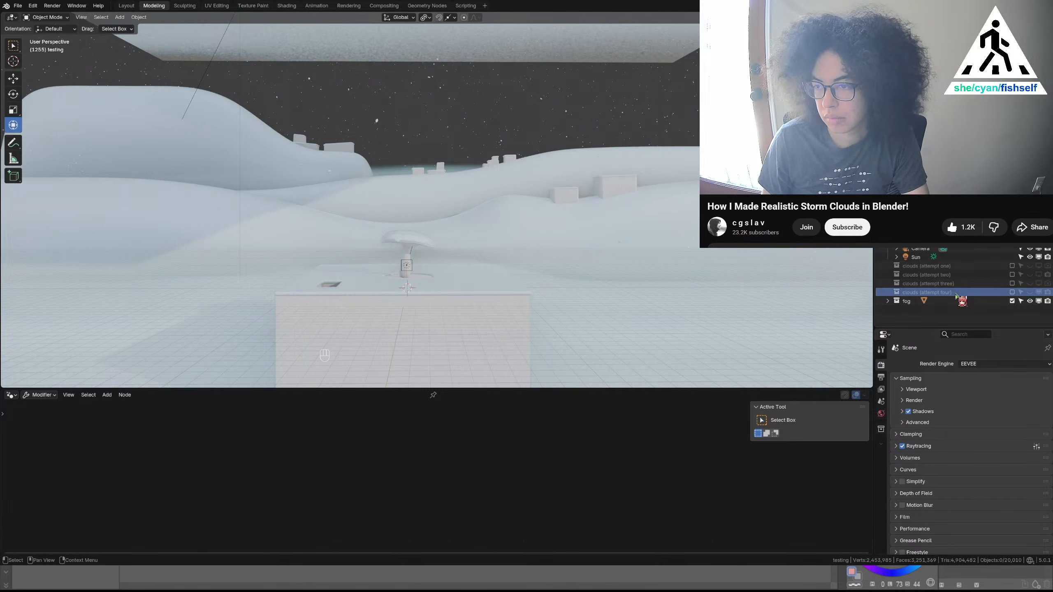
key(Delete)
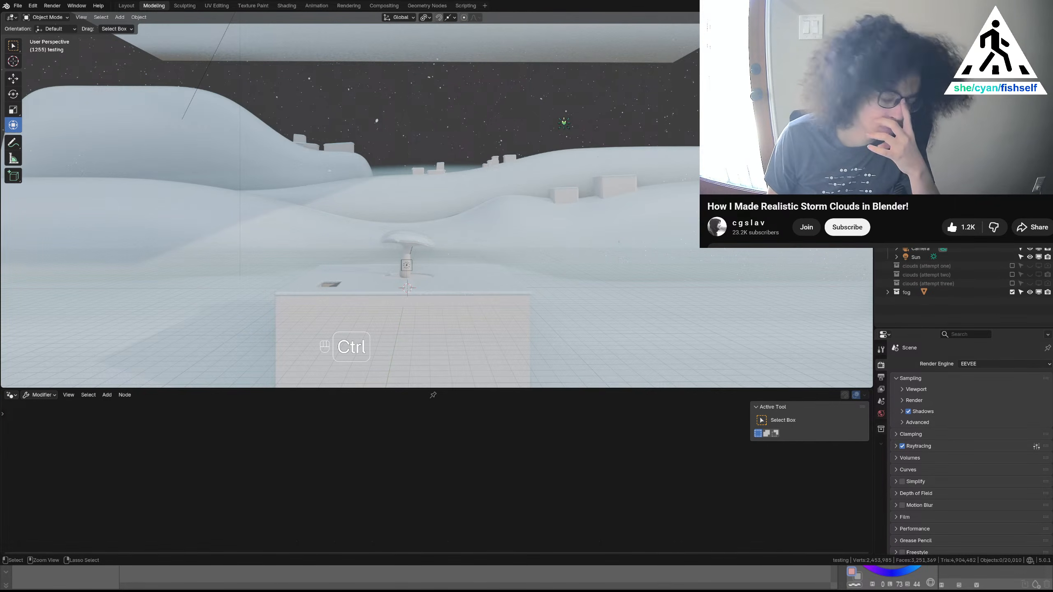
key(ctrl+s)
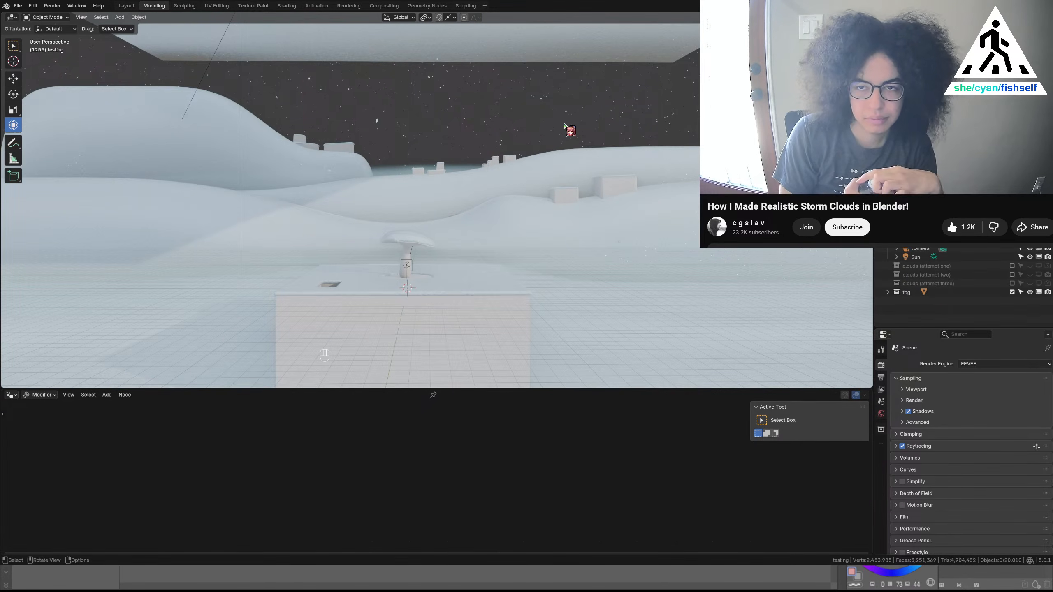
Examine the scene through the camera, in wireframe and with the animation playing, including its overall layout from outside
key(KP_0)
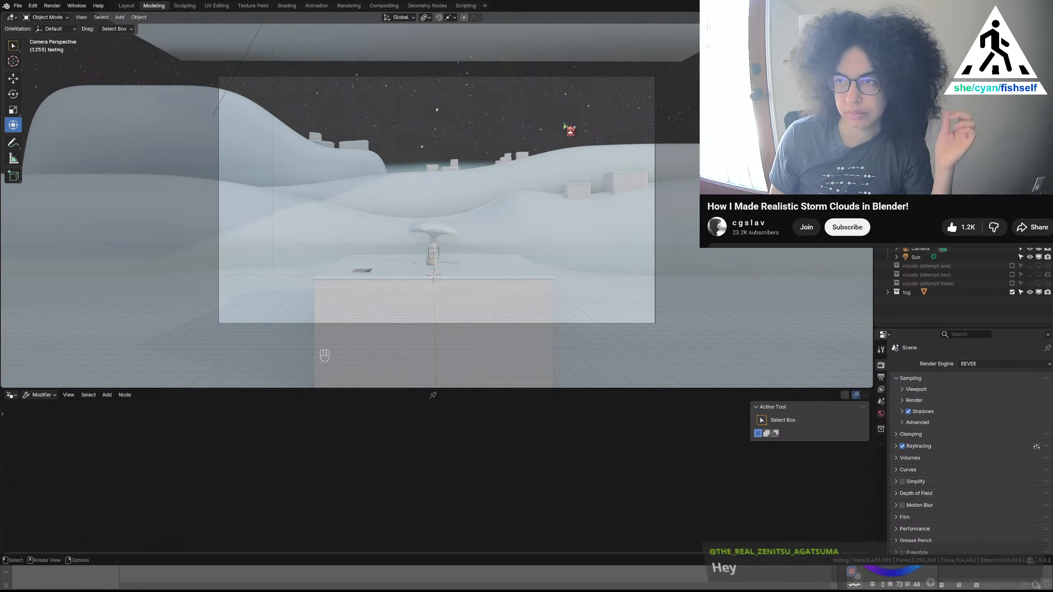
click(855, 17)
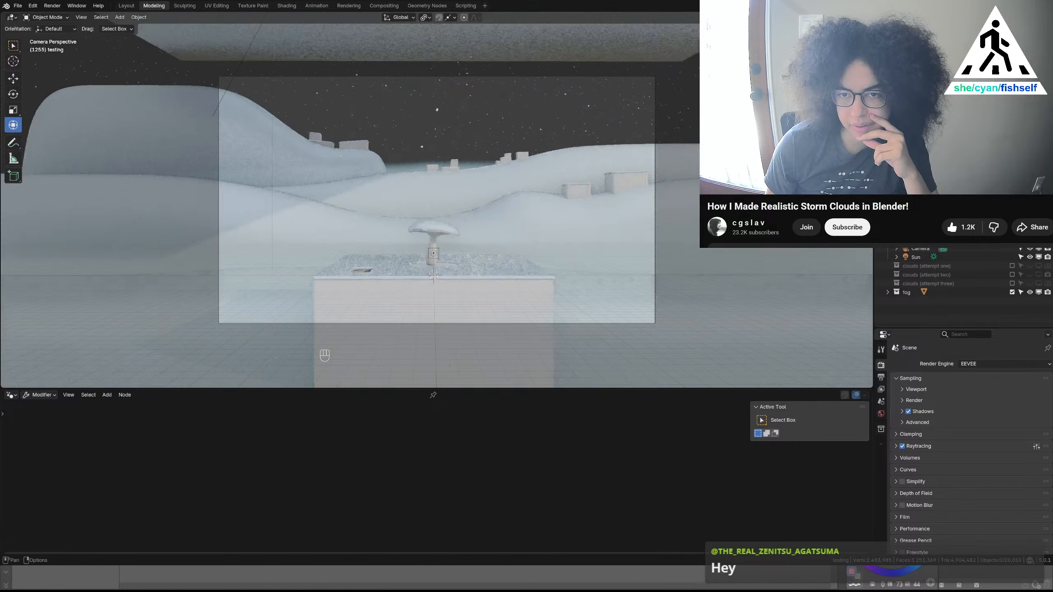
middle_drag(651, 202, 576, 218)
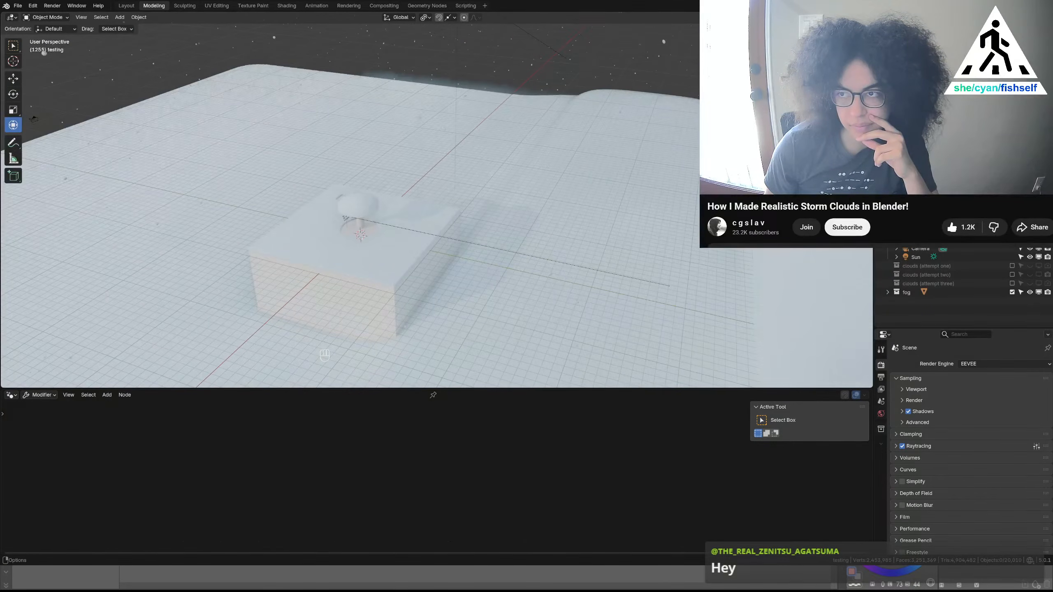
key(shift+z)
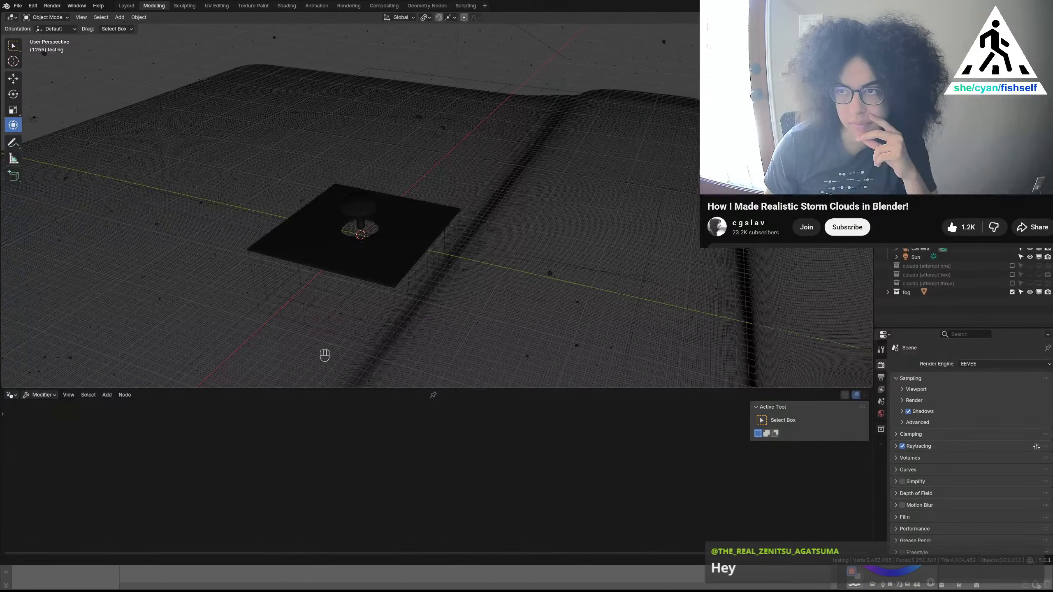
key(shift+z)
middle_drag(535, 230, 746, 203)
key(space)
key(KP_0)
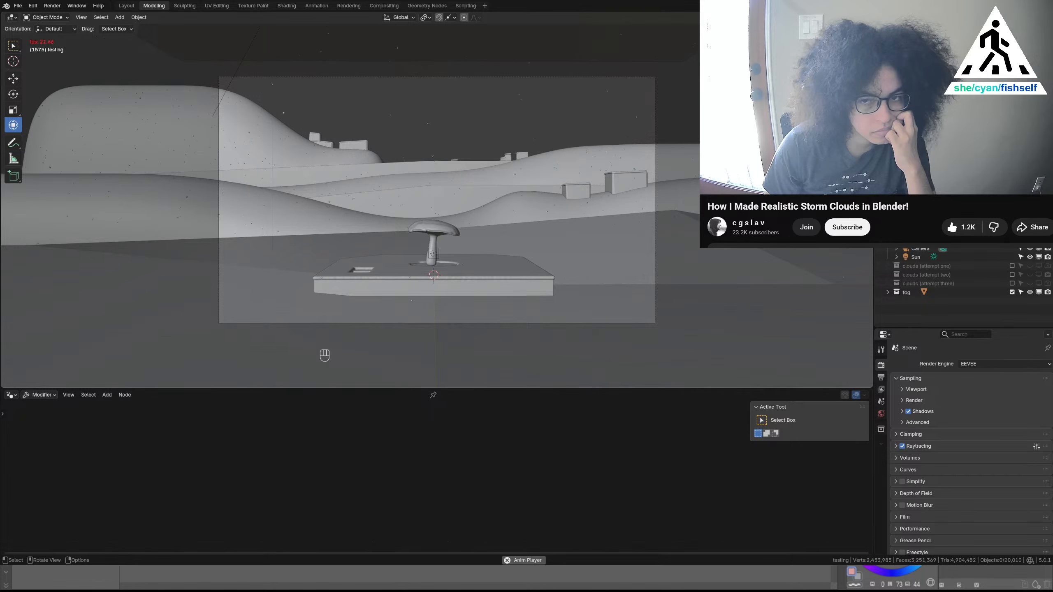
middle_drag(663, 209, 344, 212)
key(space)
middle_drag(484, 217, 392, 210)
scroll(418, 217, down, 9)
middle_drag(478, 198, 429, 200)
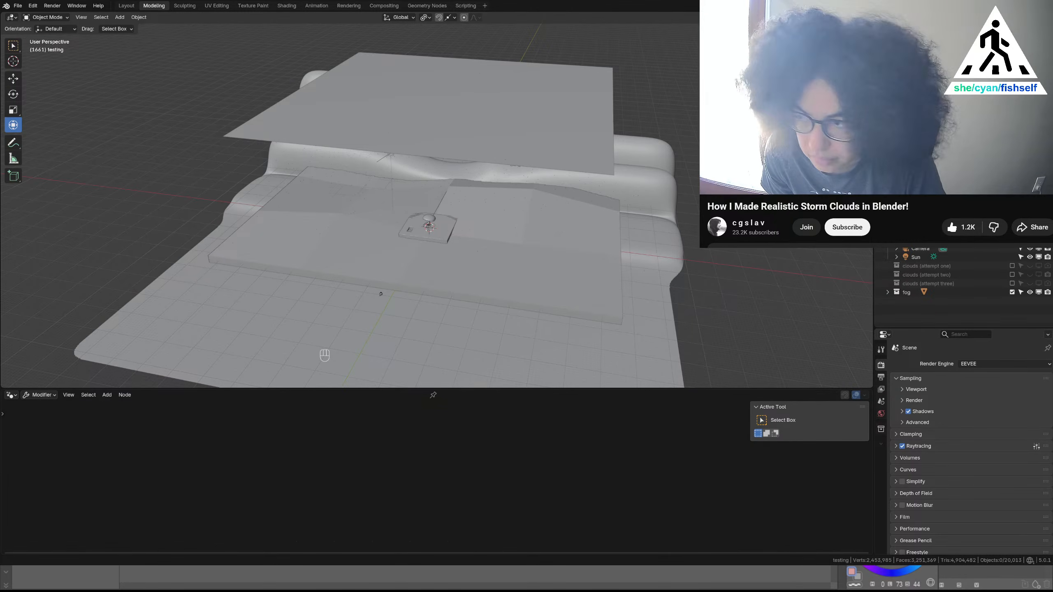
Enable the "clouds (attempt two)" collection with viewport visibility and show the scene rendered from the front
click(1012, 275)
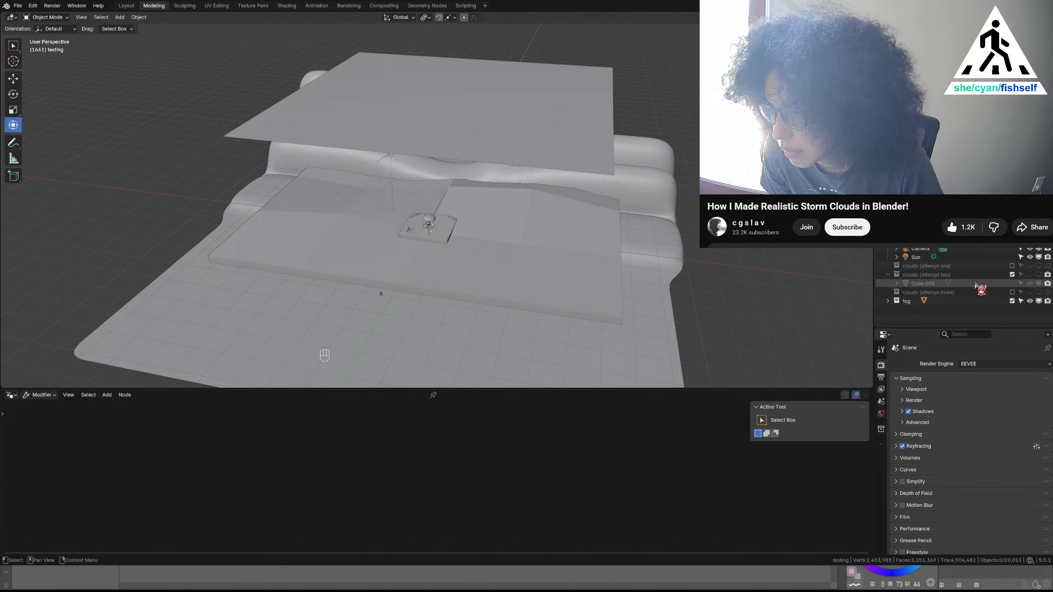
click(1039, 276)
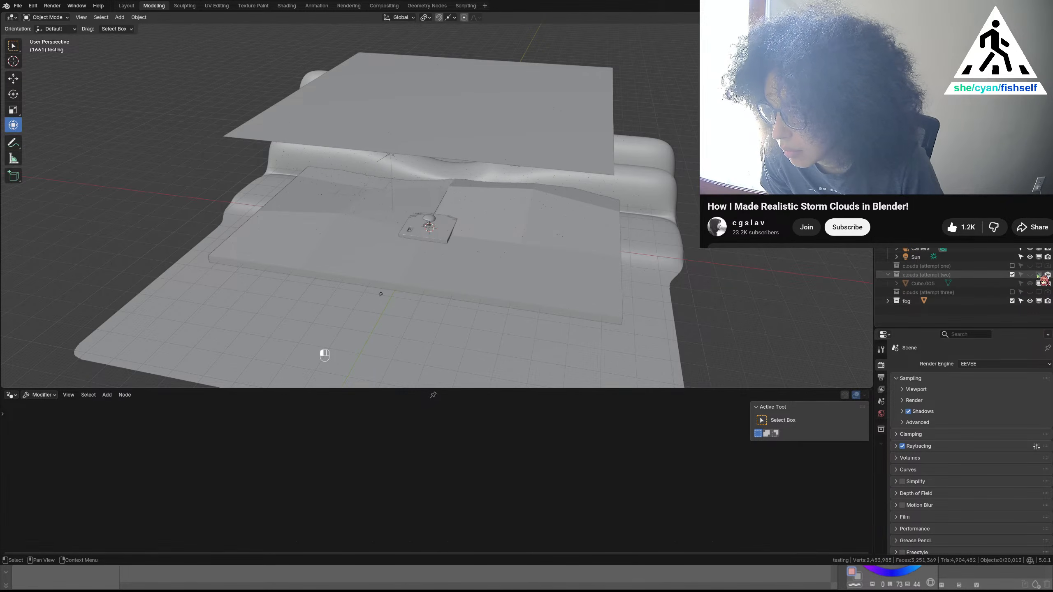
click(1031, 276)
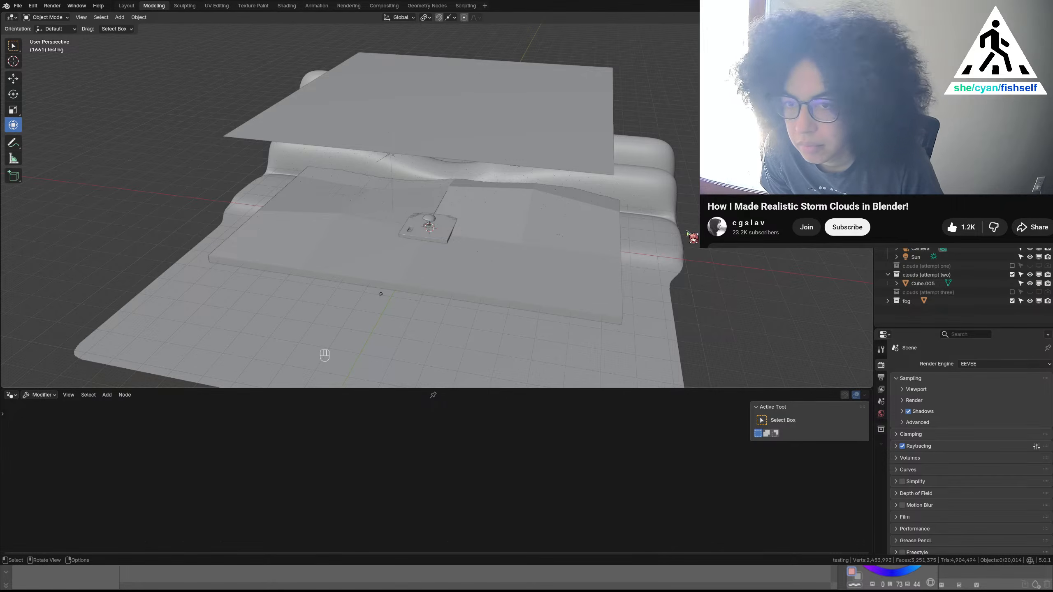
middle_drag(687, 232, 687, 202)
key(z)
key(KP_1)
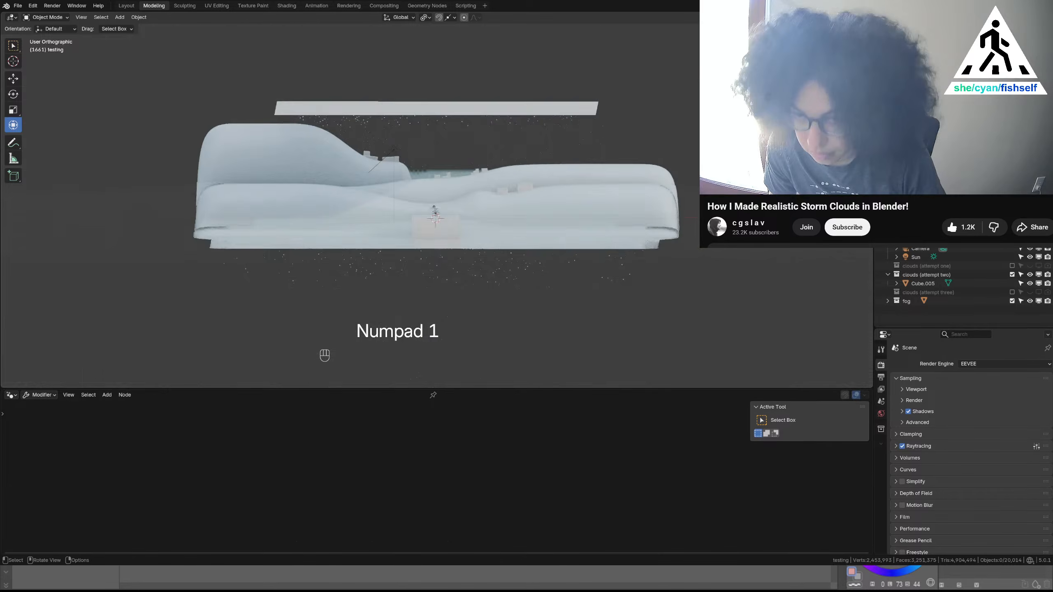
scroll(522, 217, up, 2)
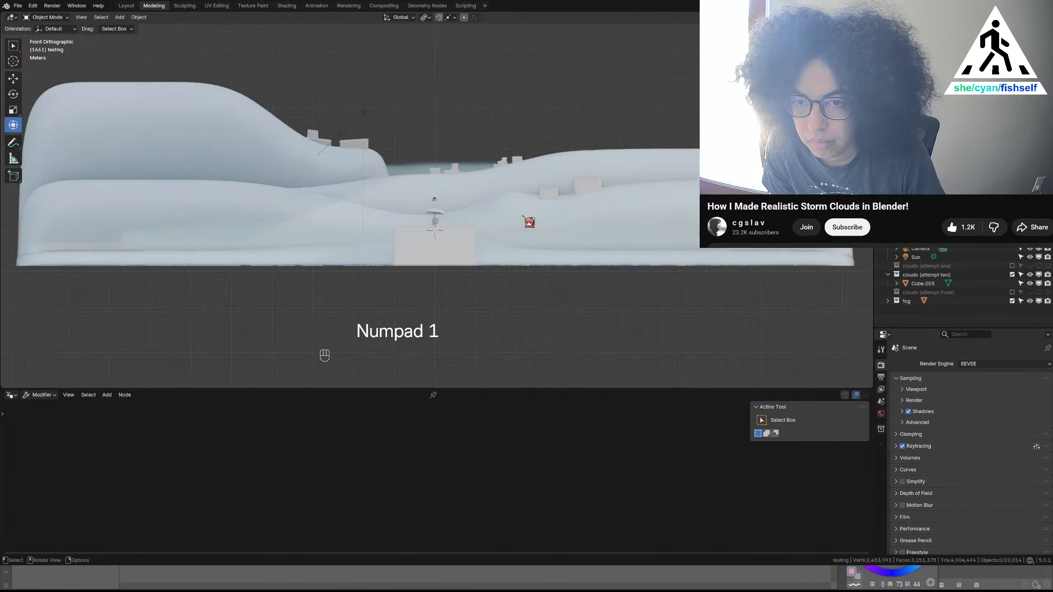
scroll(522, 217, up, 2)
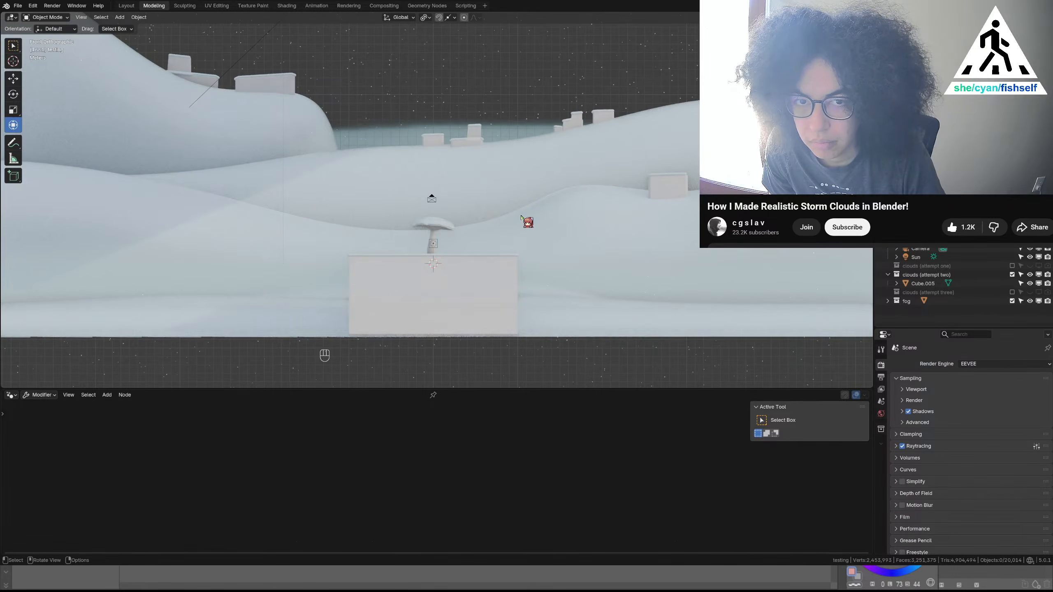
scroll(524, 220, down, 4)
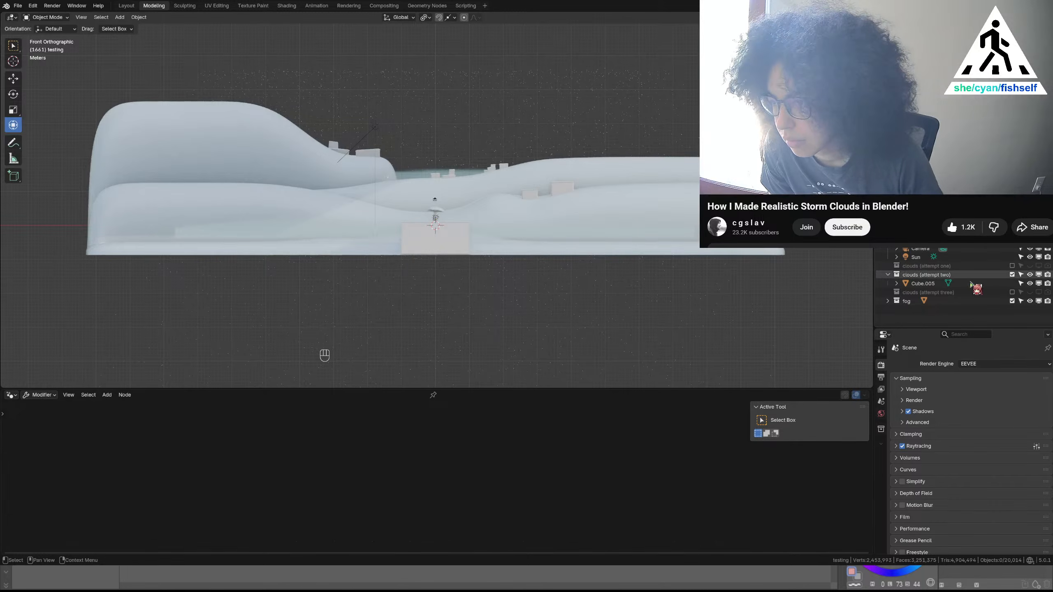
Frame Cube.005 from the "clouds (attempt two)" collection and examine its cloud volume up close
click(971, 284)
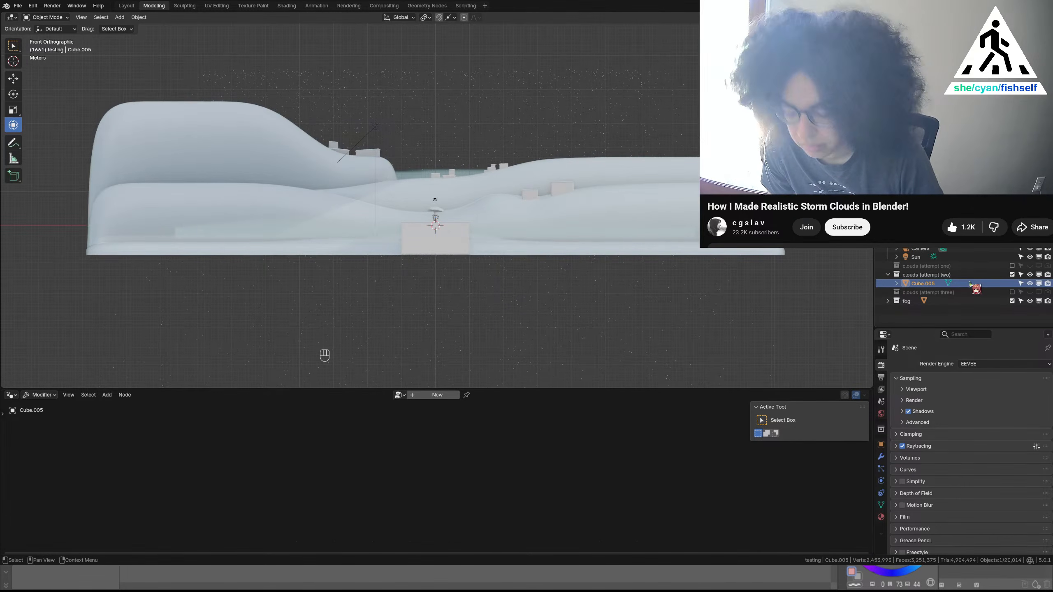
key(KP_Decimal)
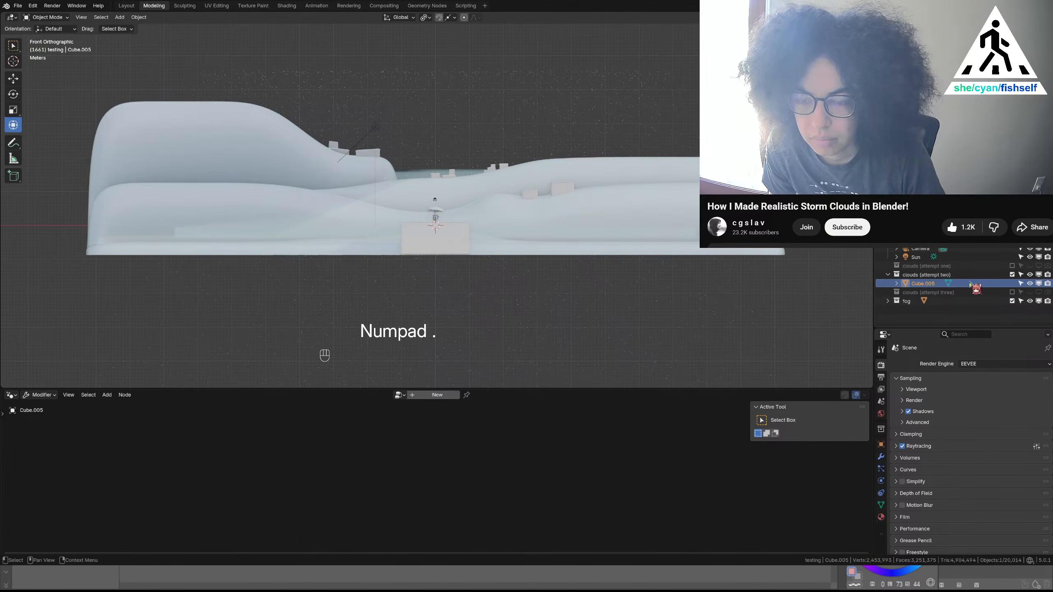
click(825, 304)
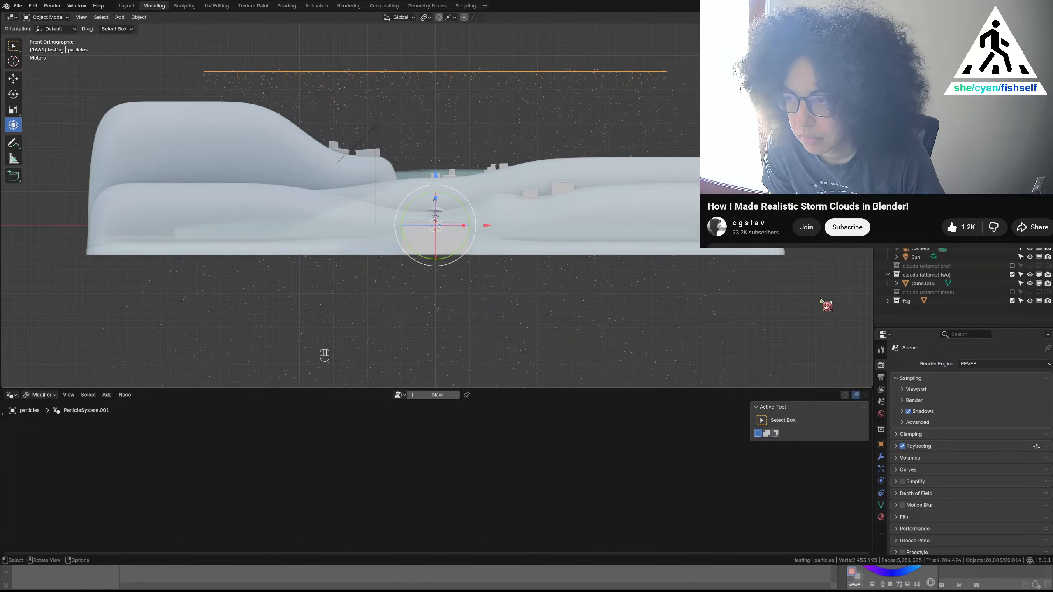
click(931, 284)
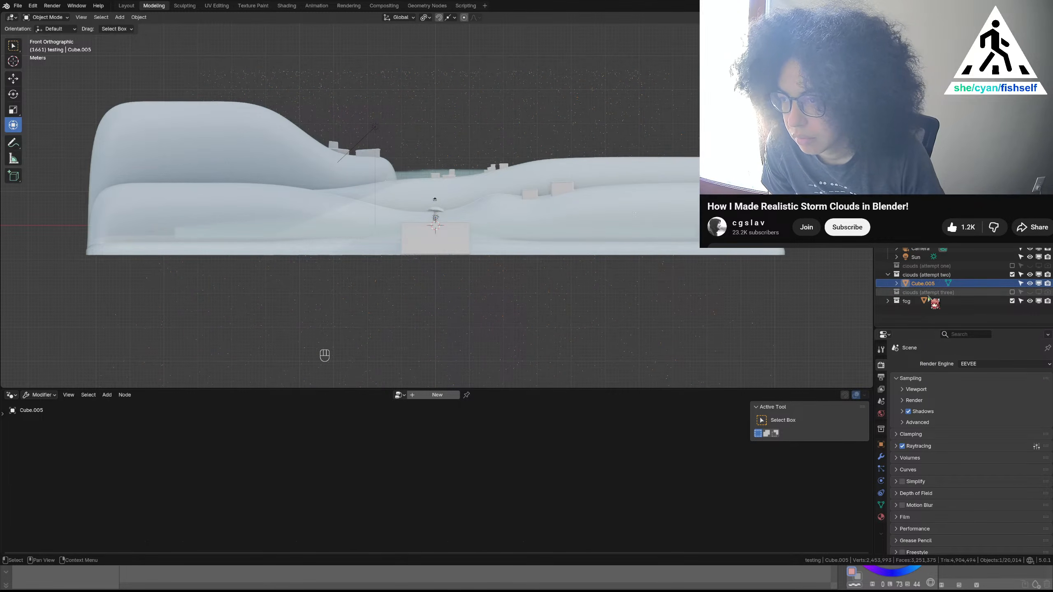
key(KP_Decimal)
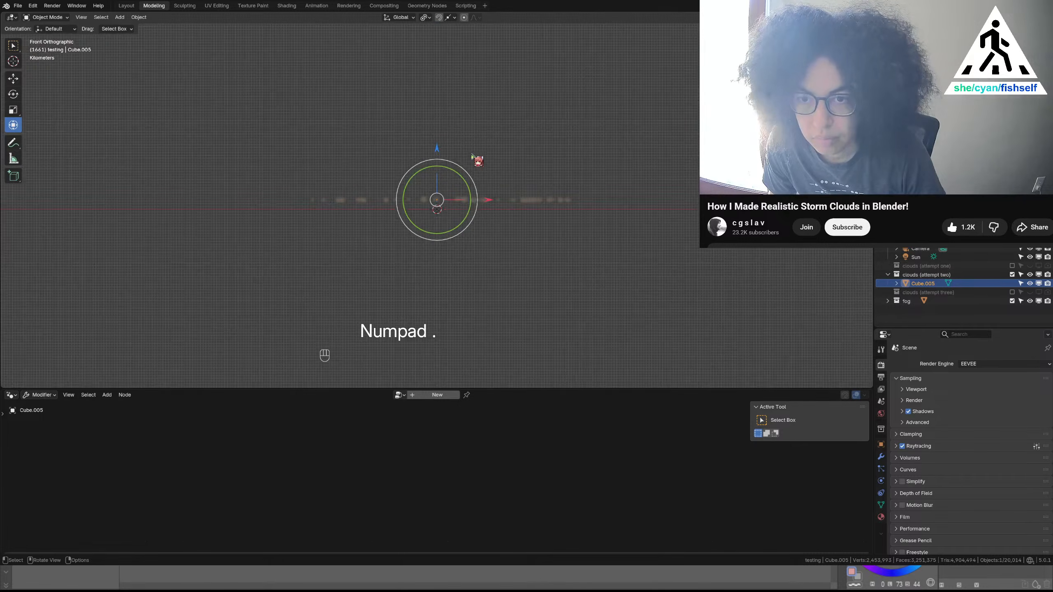
middle_drag(482, 175, 313, 236)
scroll(381, 223, up, 8)
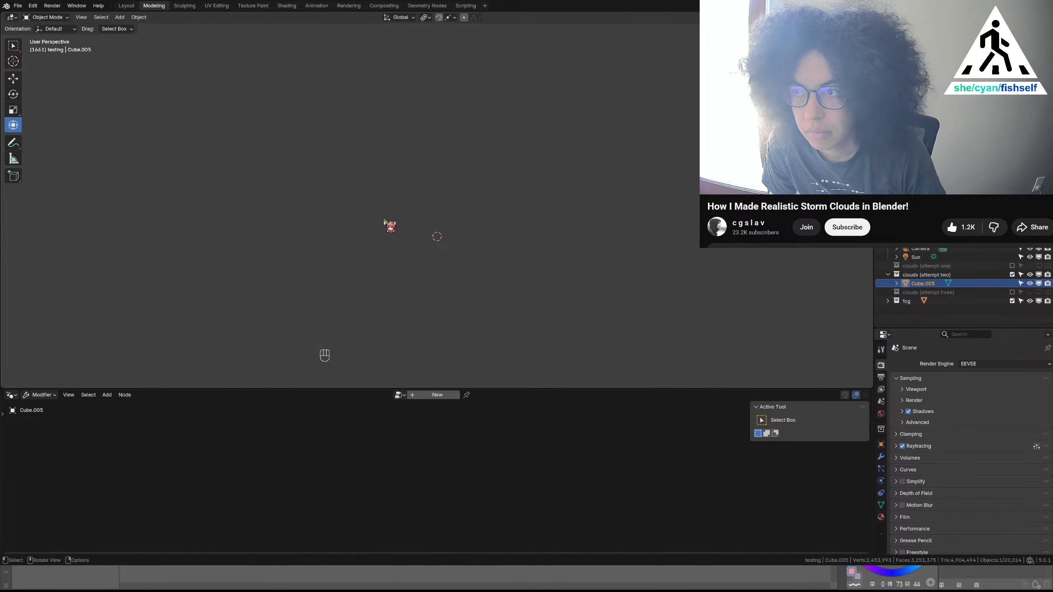
scroll(392, 216, up, 5)
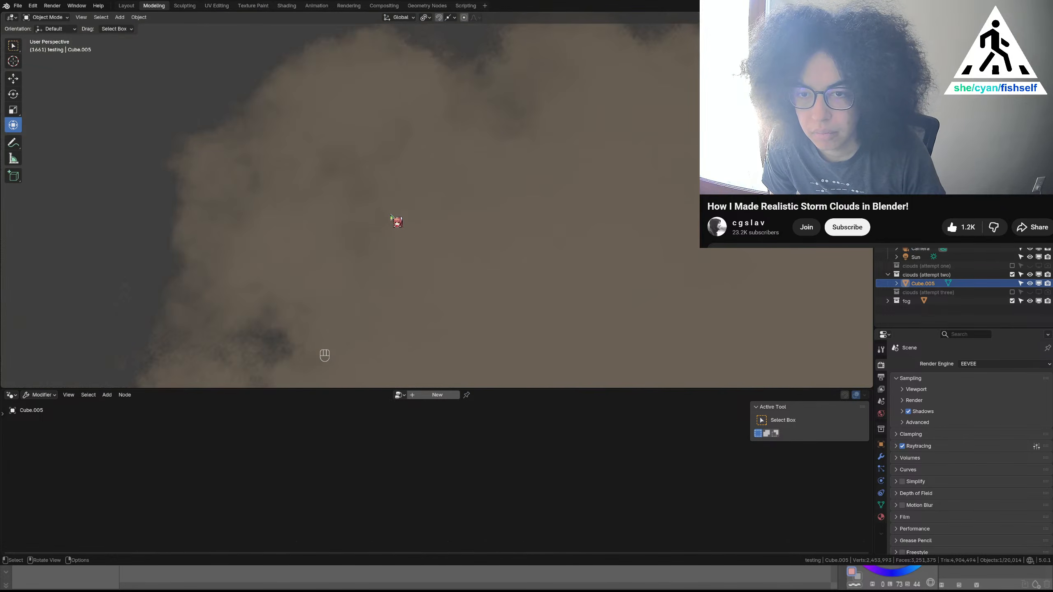
shift+middle_drag(394, 219, 397, 377)
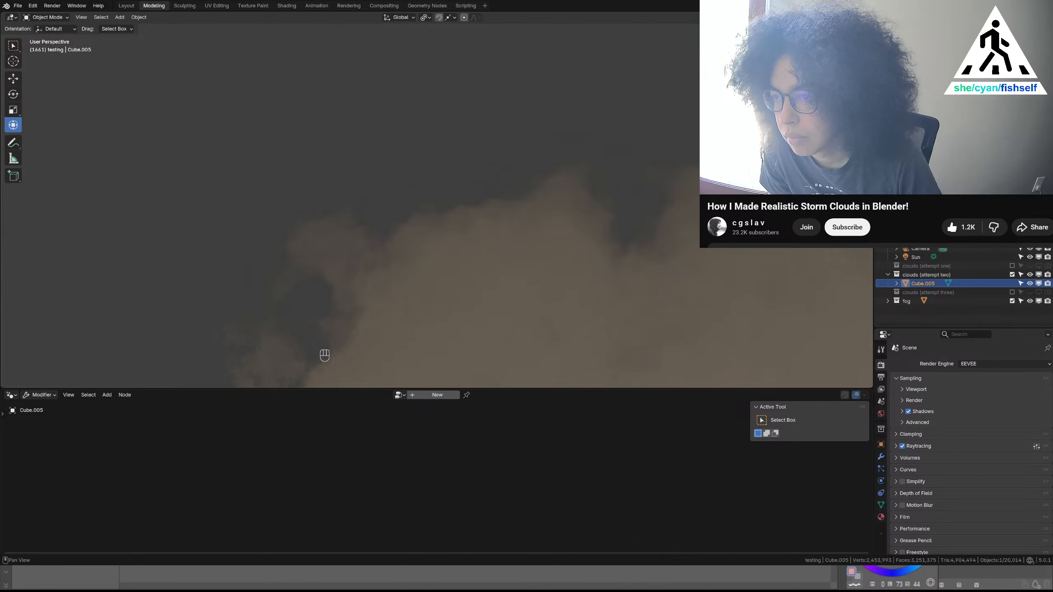
Set a location coordinate of Cube.005 to 0
key(n)
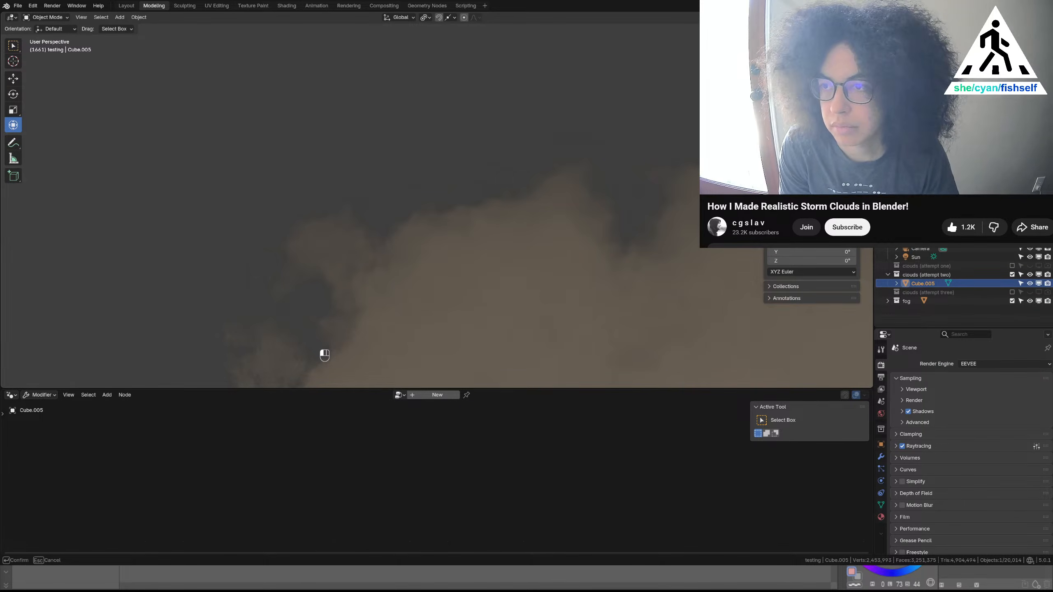
text(0)
key(Return)
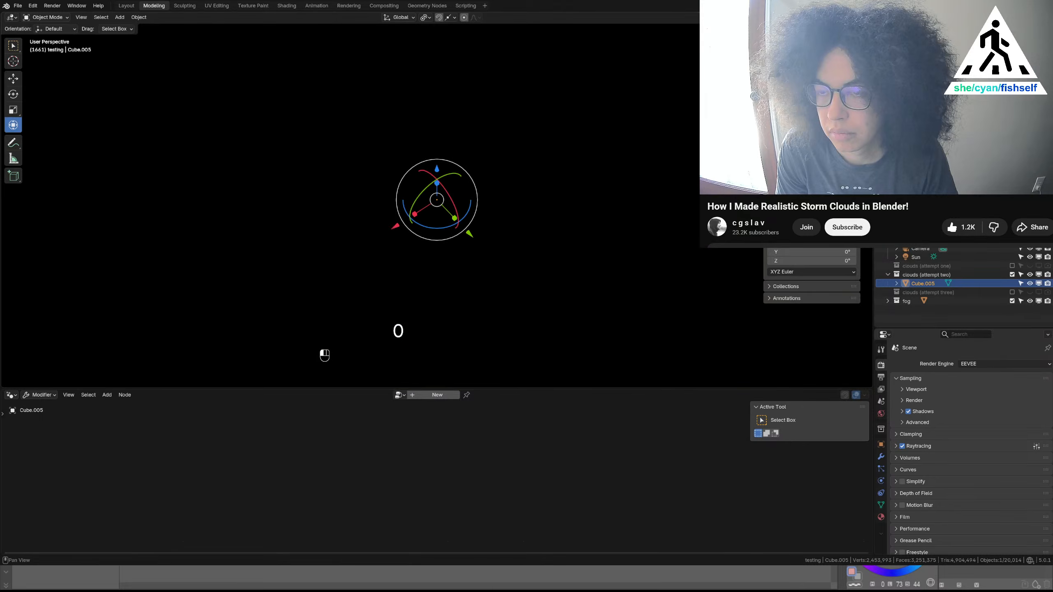
Set a further transform coordinate of Cube.005 to 0, stepping back and forth through the last change to compare
scroll(454, 216, down, 20)
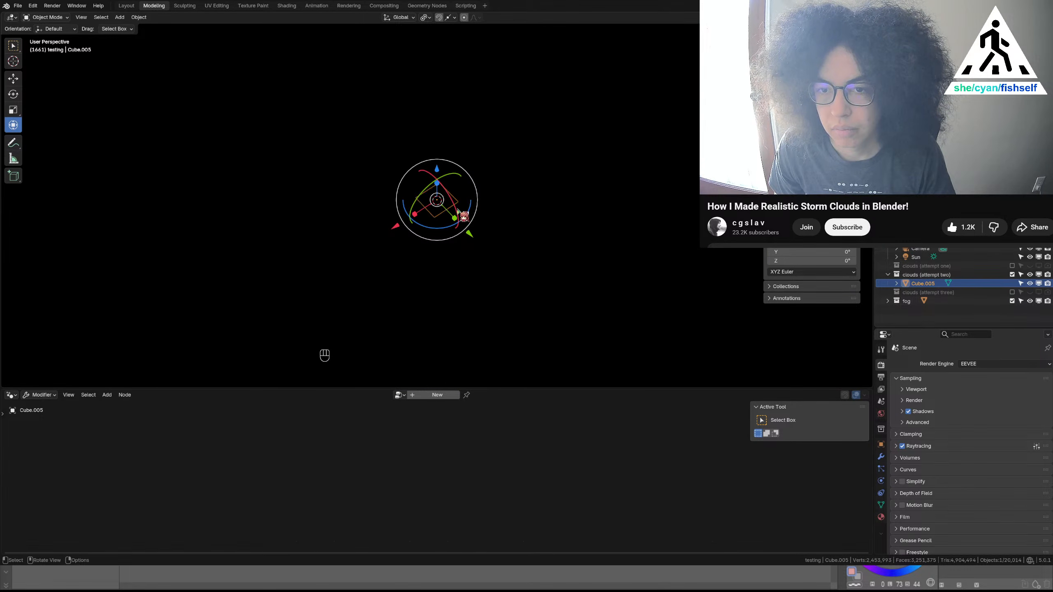
scroll(458, 211, up, 8)
scroll(458, 212, up, 3)
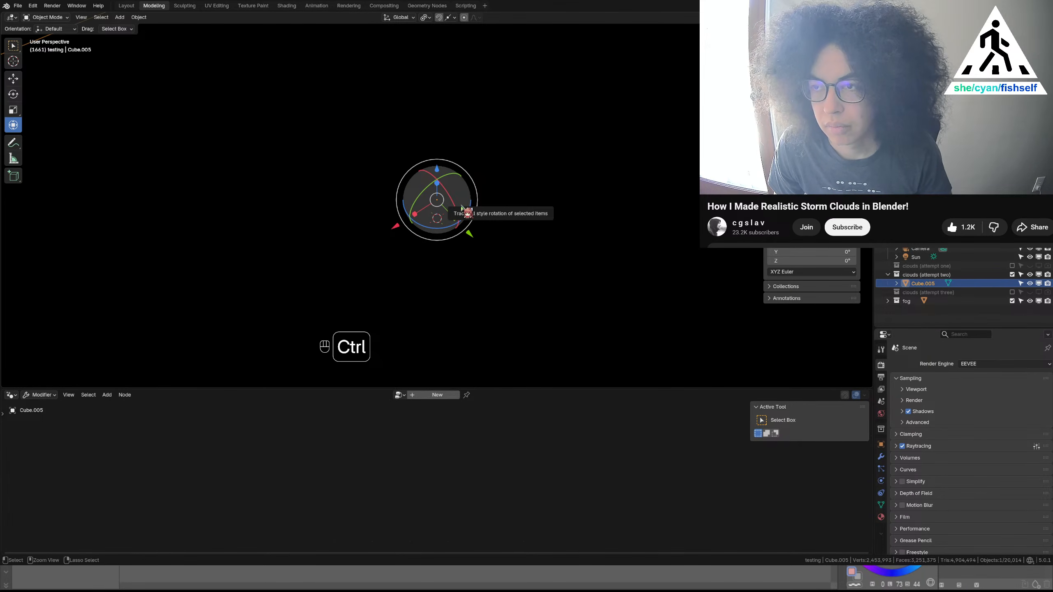
key(ctrl+z)
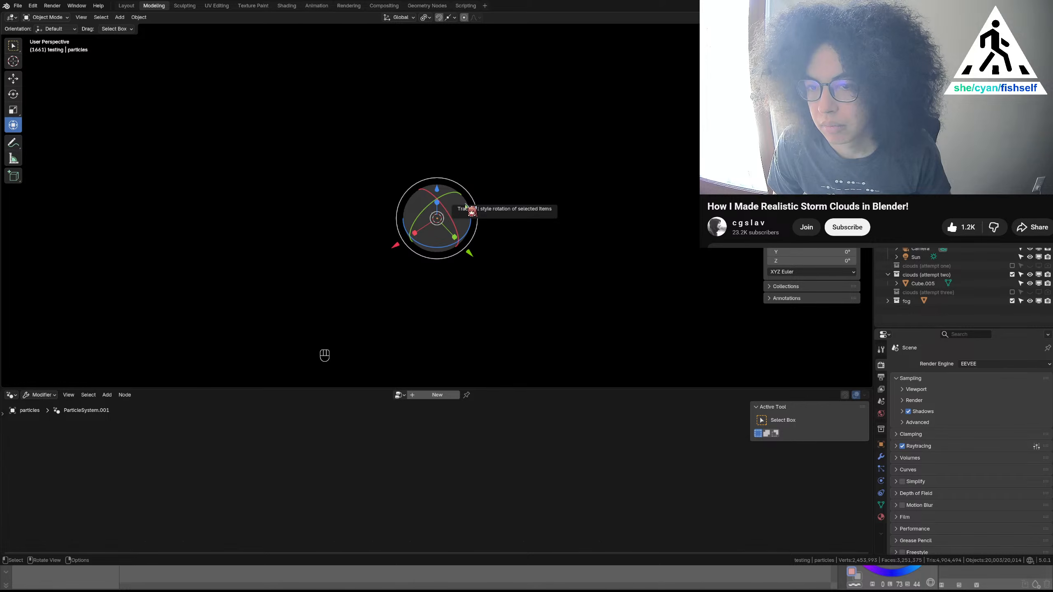
key(ctrl+shift+z)
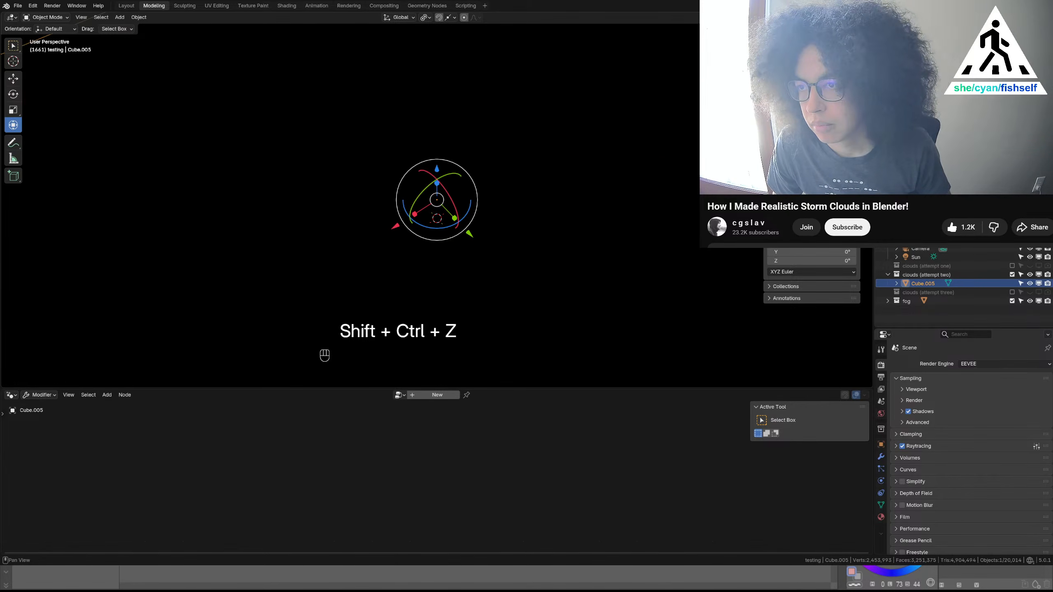
key(0)
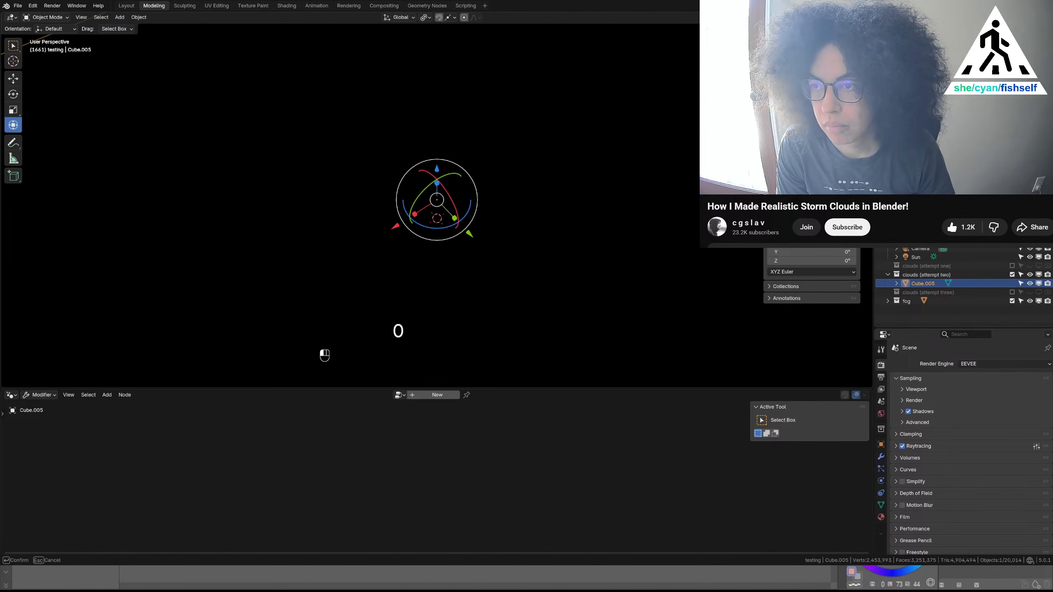
key(Return)
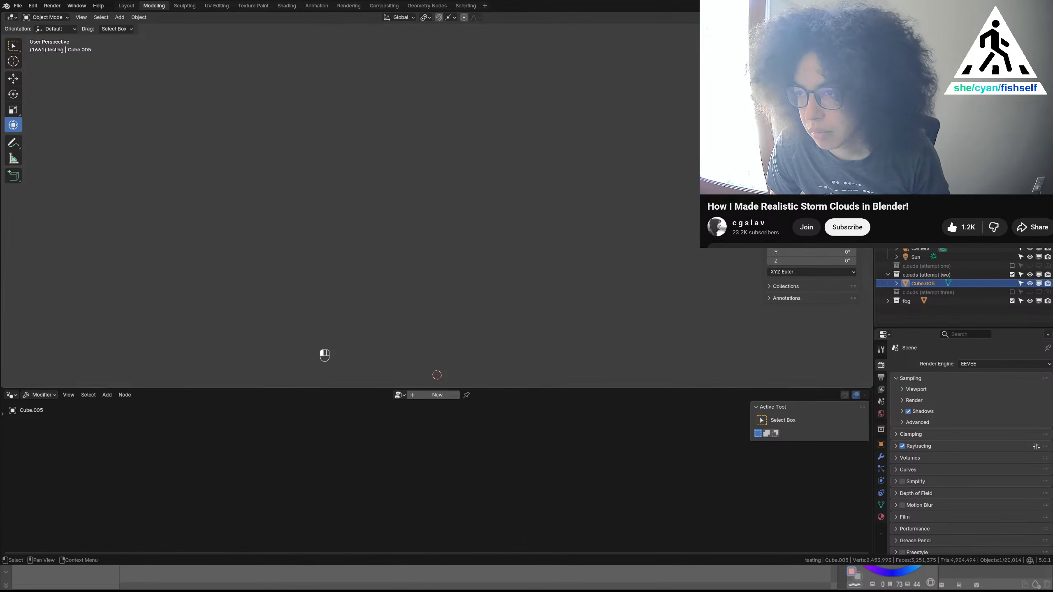
Select the mushroom, frame it in solid shading and return to the camera view
click(437, 375)
key(KP_Decimal)
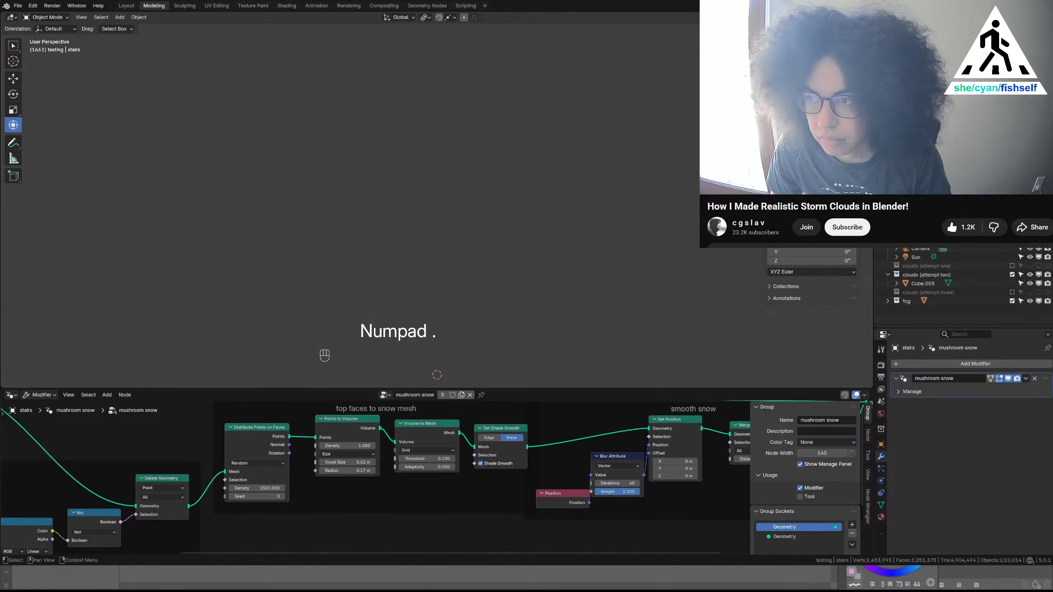
click(925, 186)
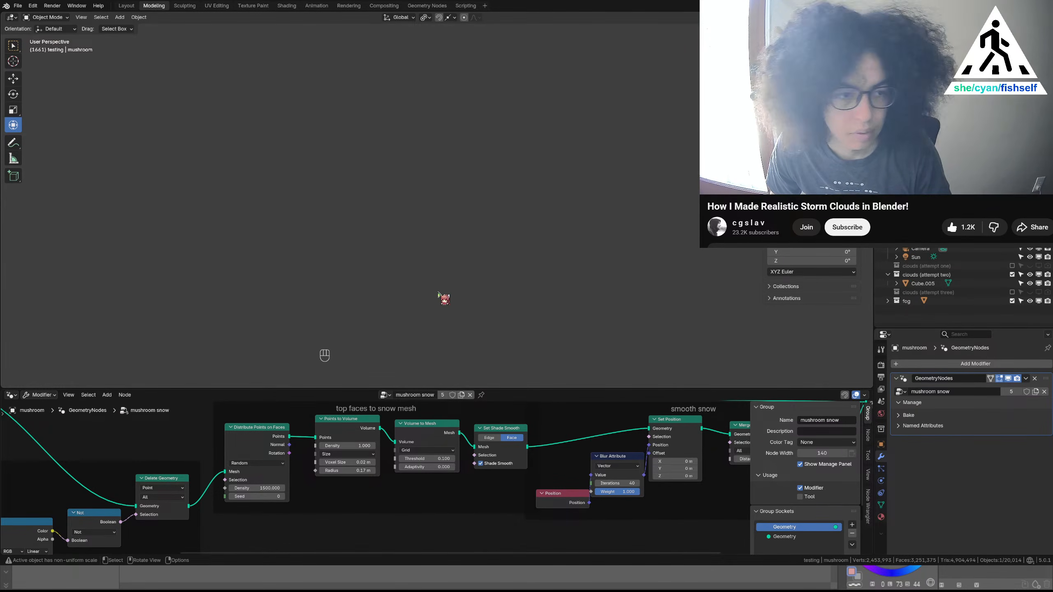
shift+middle_drag(417, 261, 548, 162)
key(KP_Decimal)
key(KP_0)
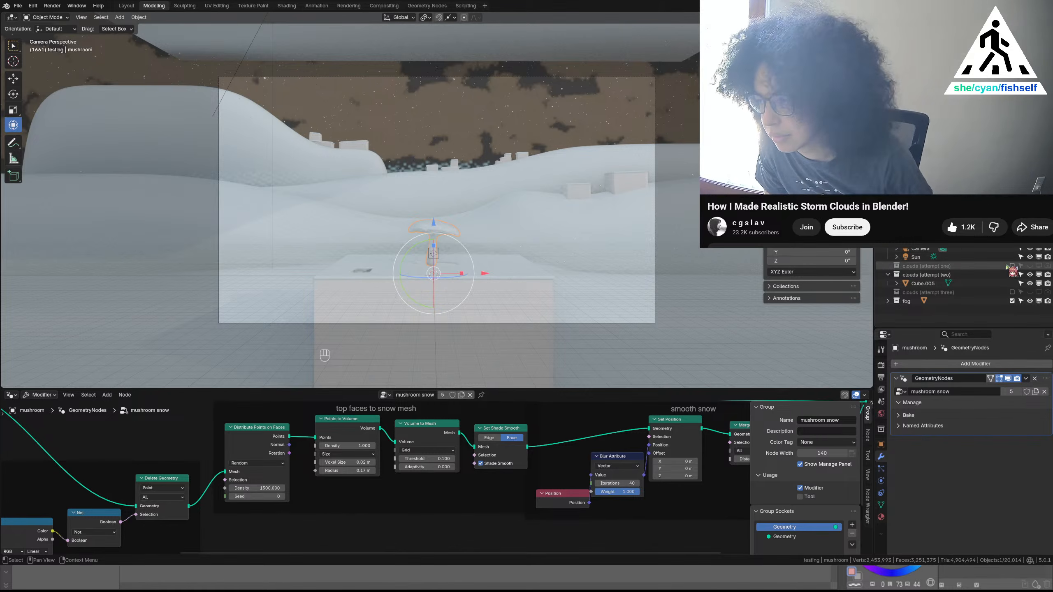
Disable the "clouds (attempt two)" collection in viewports and renders, exclude it from the view layer, and render the camera view
click(1031, 275)
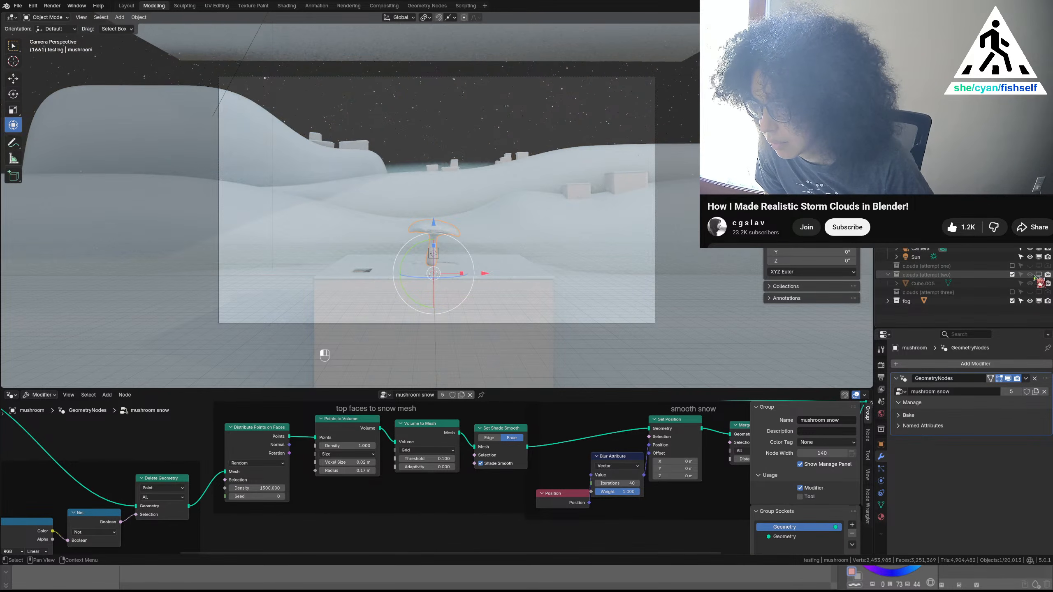
click(1039, 275)
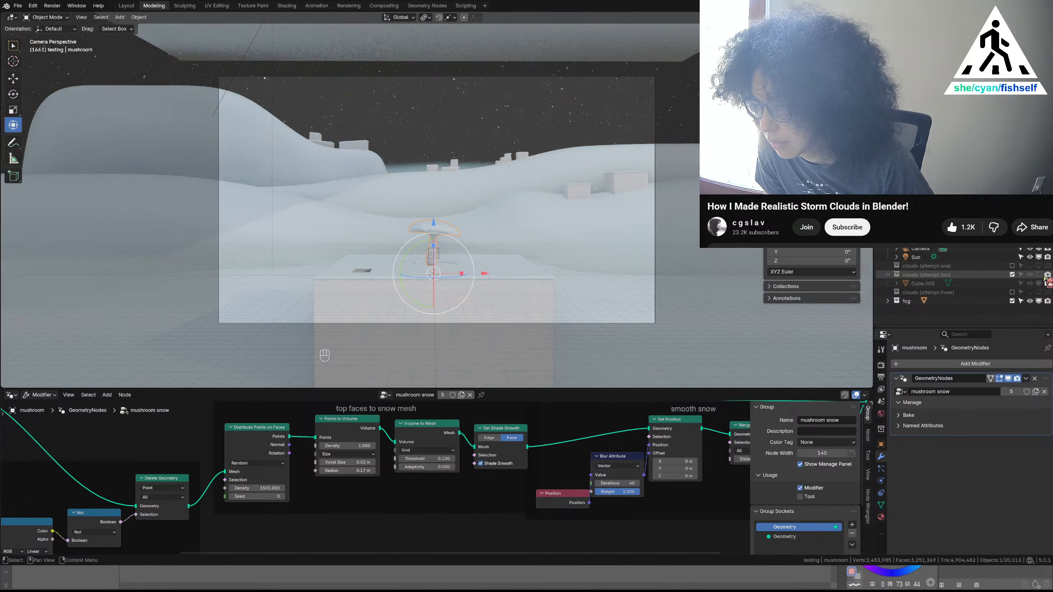
click(1012, 275)
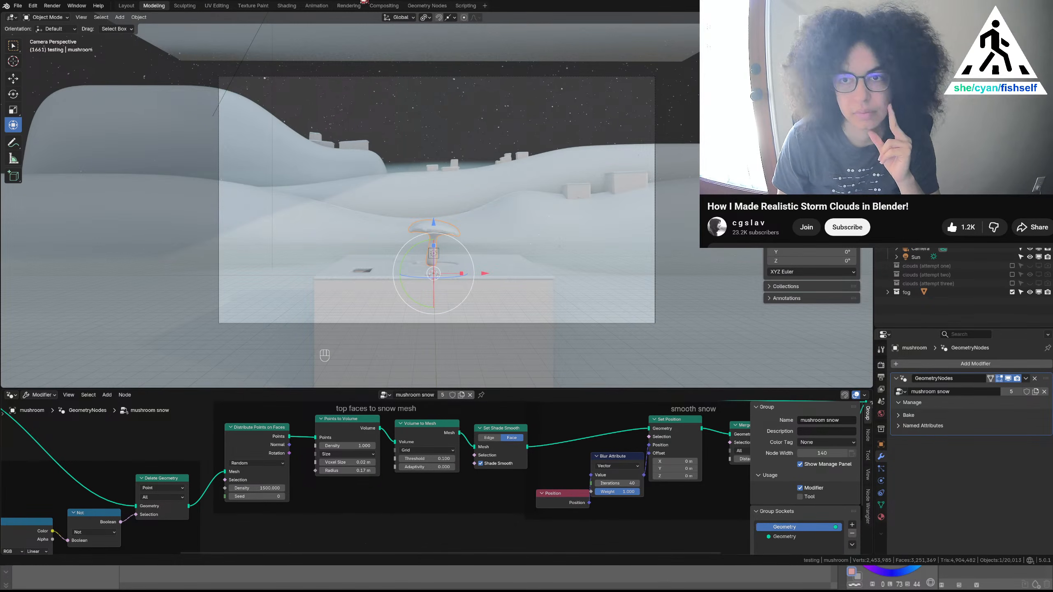
key(F12)
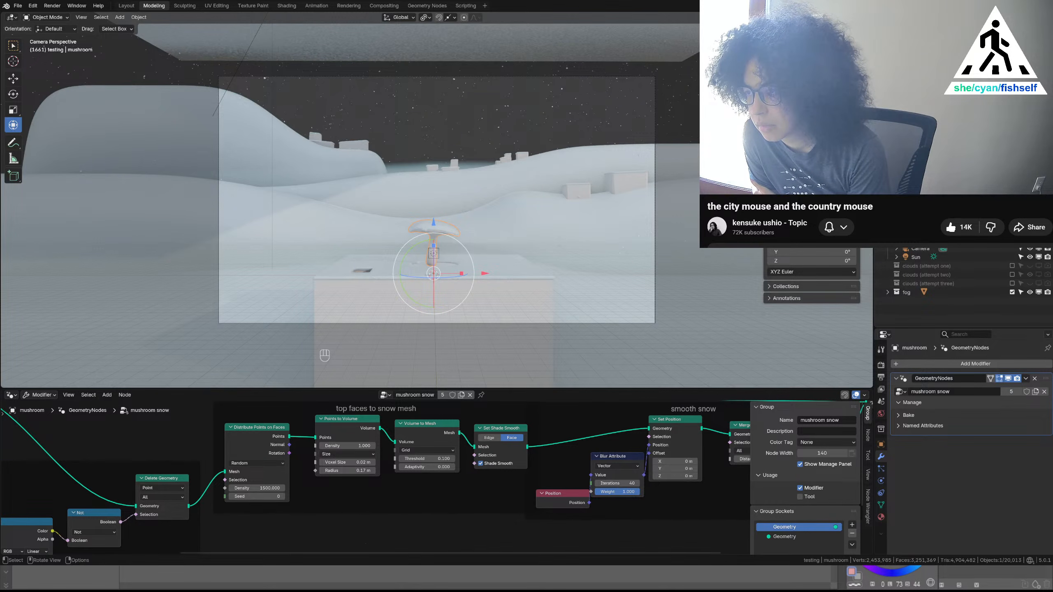
Deselect the mushroom and save the scene file
scroll(953, 283, up, 1)
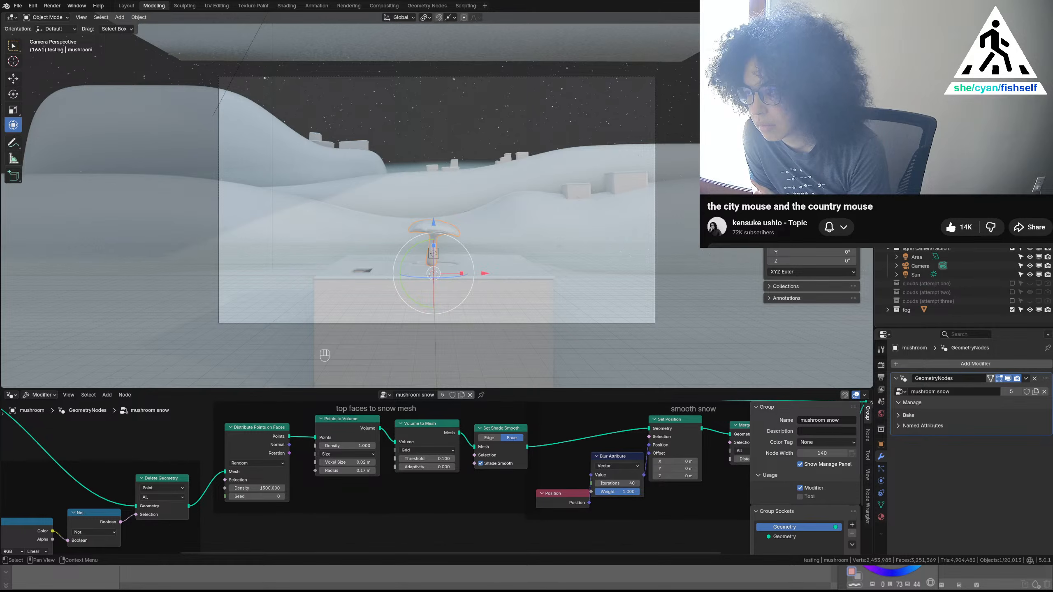
scroll(954, 283, up, 1)
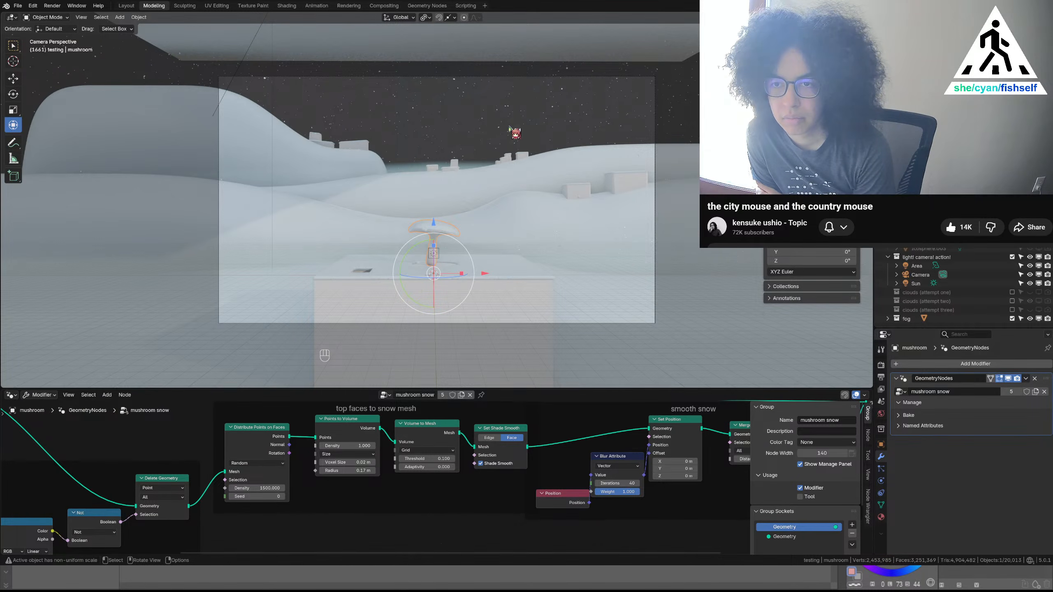
click(510, 129)
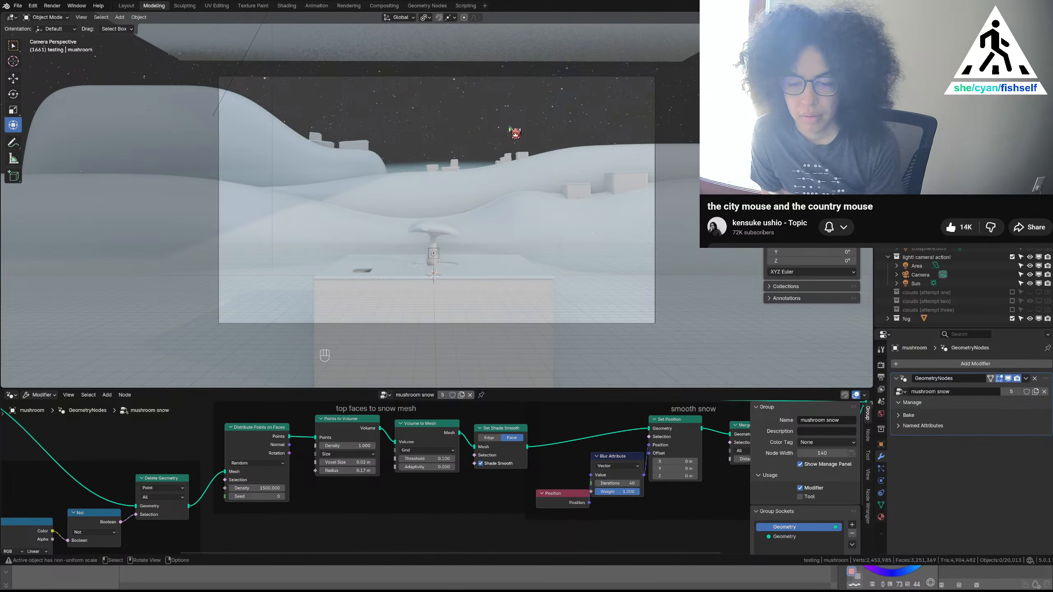
key(ctrl)
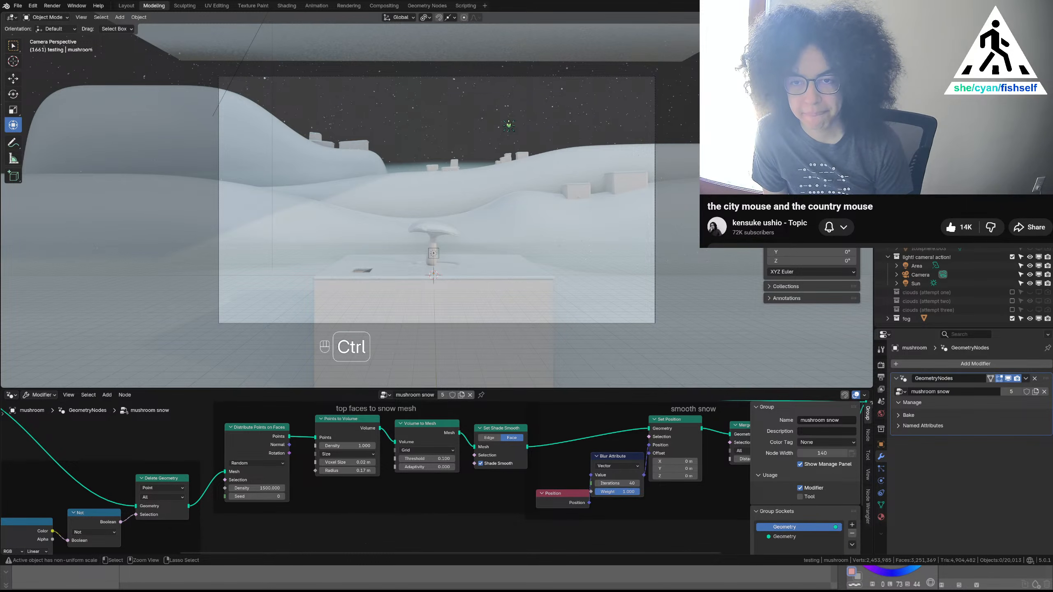
key(ctrl+s)
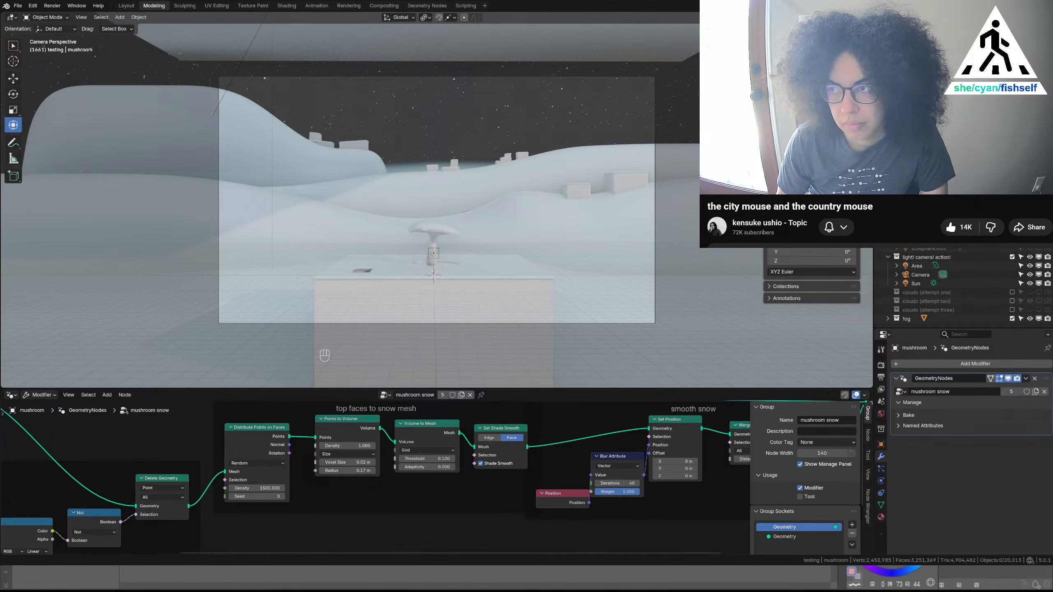
Switch to the Final Draft script "FOCUS IN ITS ENTIRETY"
key(alt+Tab)
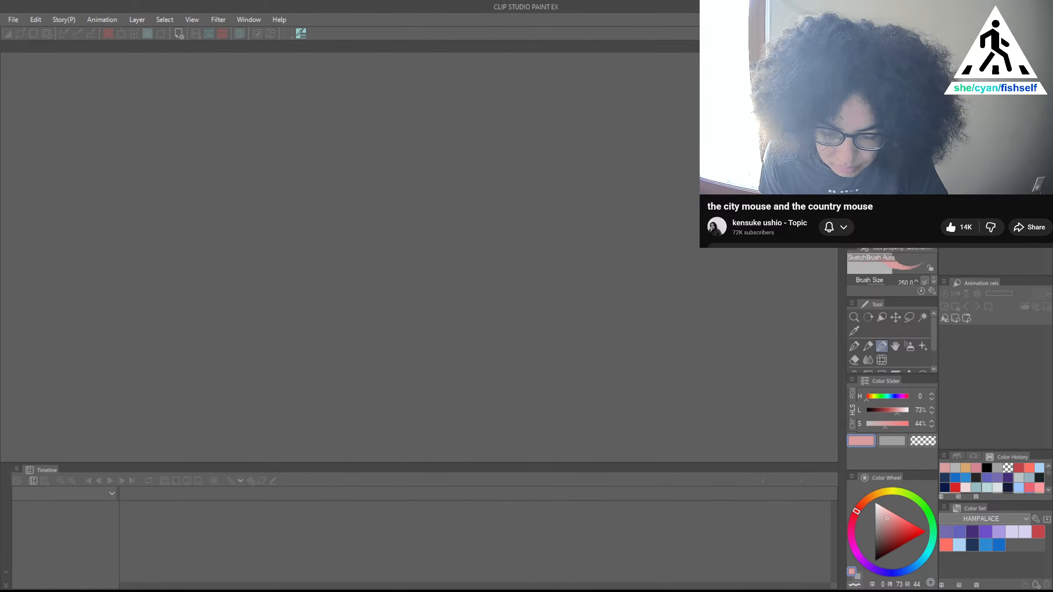
key(alt+Tab)
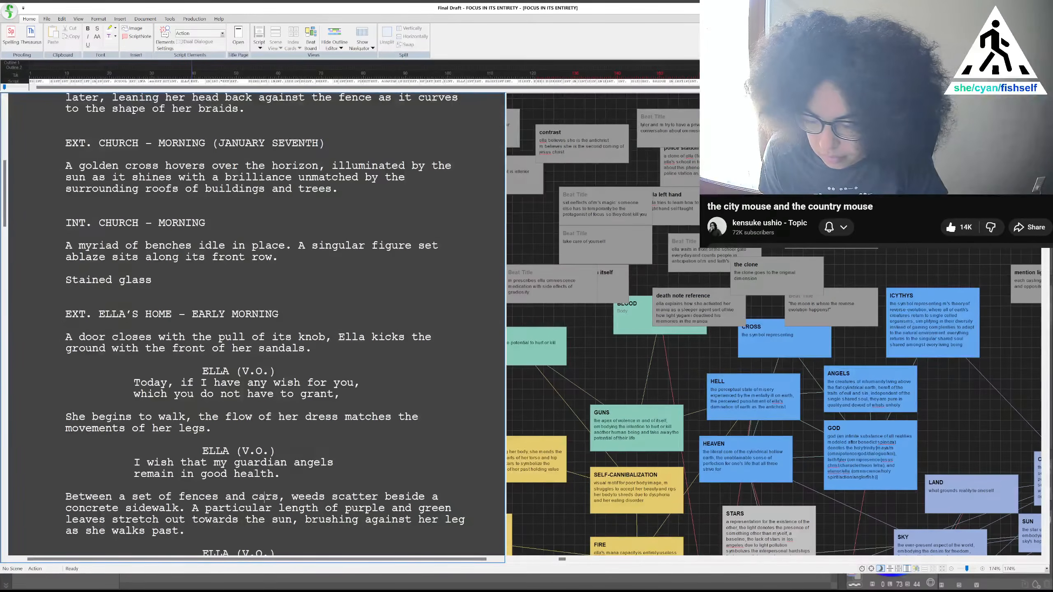